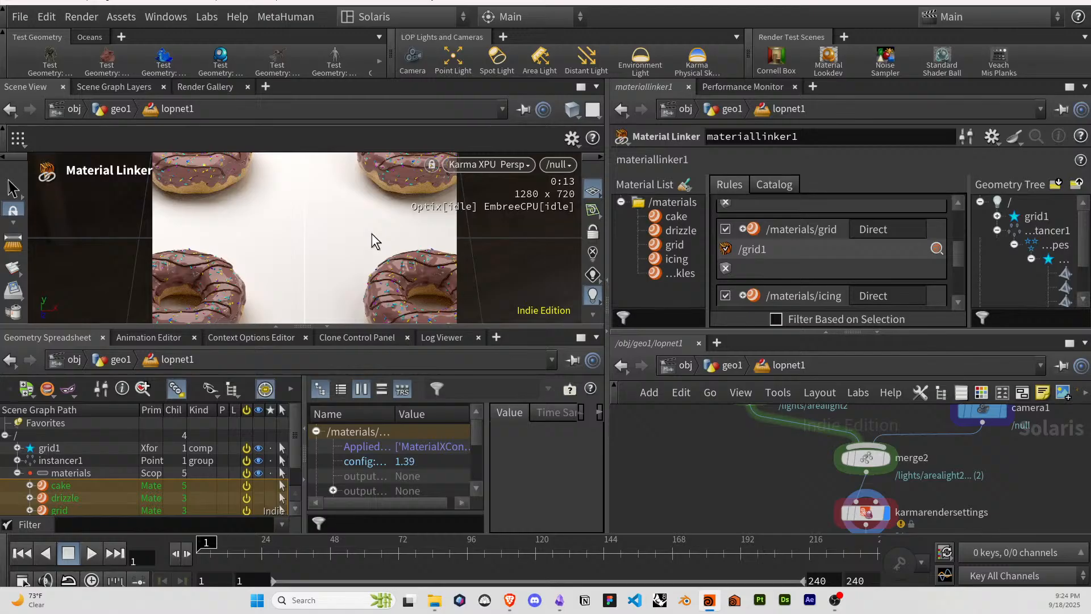
pyautogui.keyDown('alt'); pyautogui.moveTo(374, 231); pyautogui.dragTo(452, 208); pyautogui.keyUp('alt')
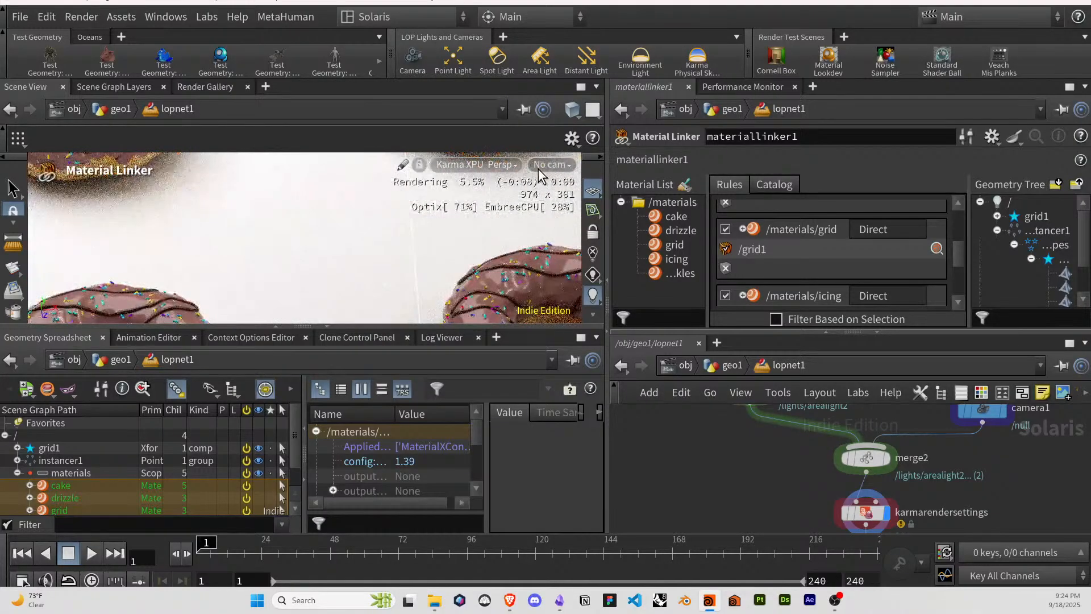
pyautogui.click(551, 164)
pyautogui.click(546, 203)
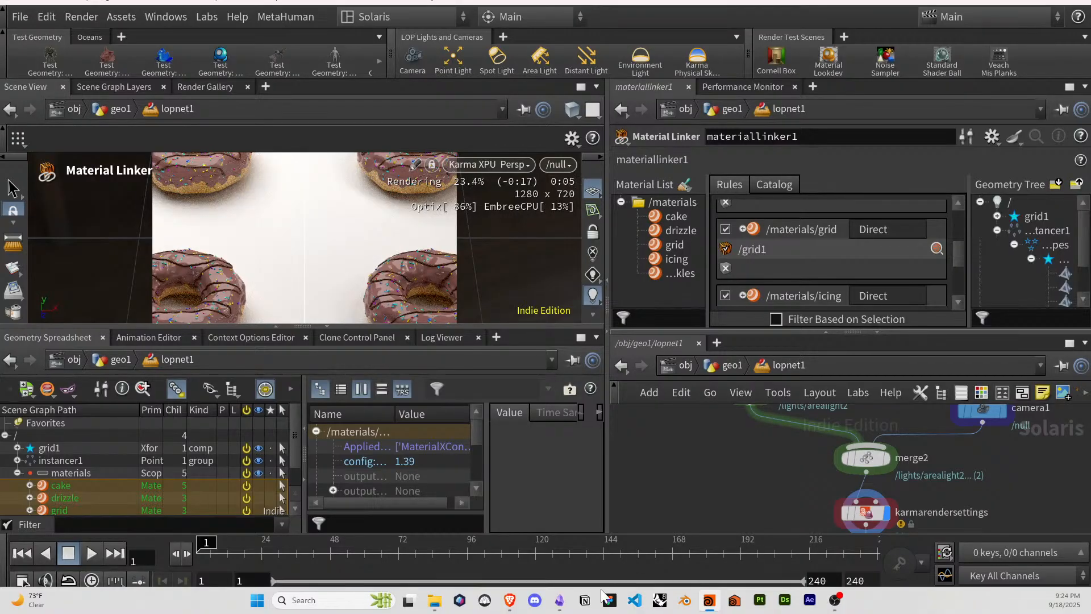
pyautogui.click(559, 599)
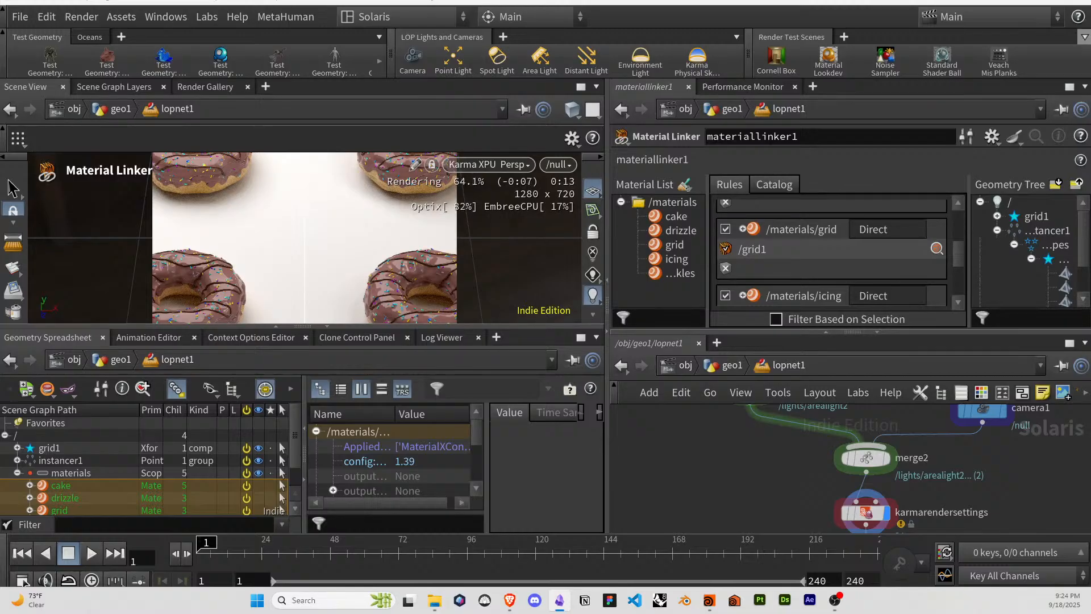
pyautogui.hotkey('alt', 'Tab')
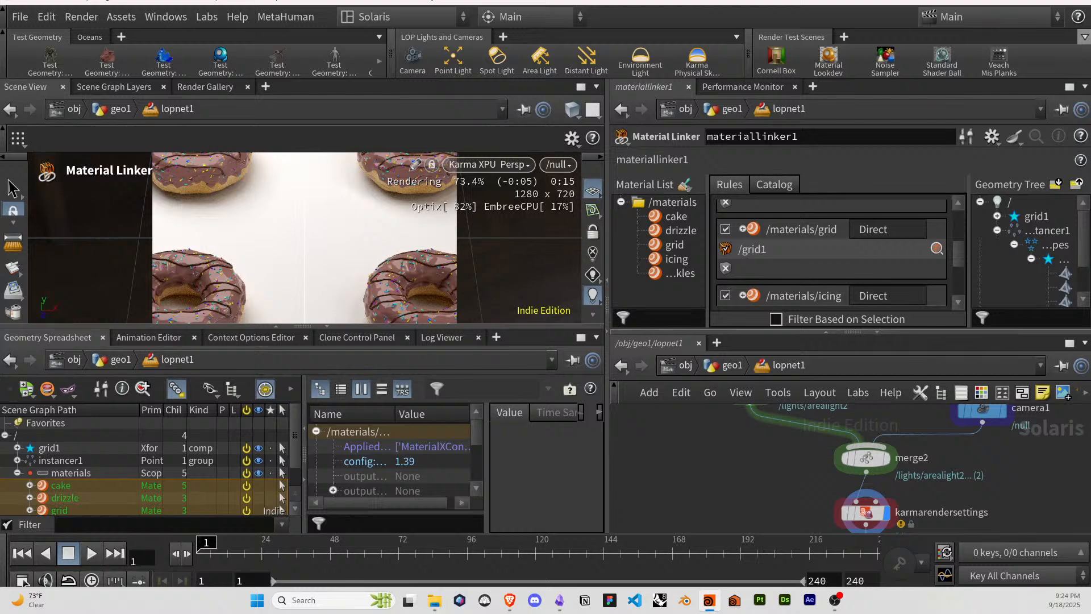
pyautogui.hotkey('alt', 'Tab')
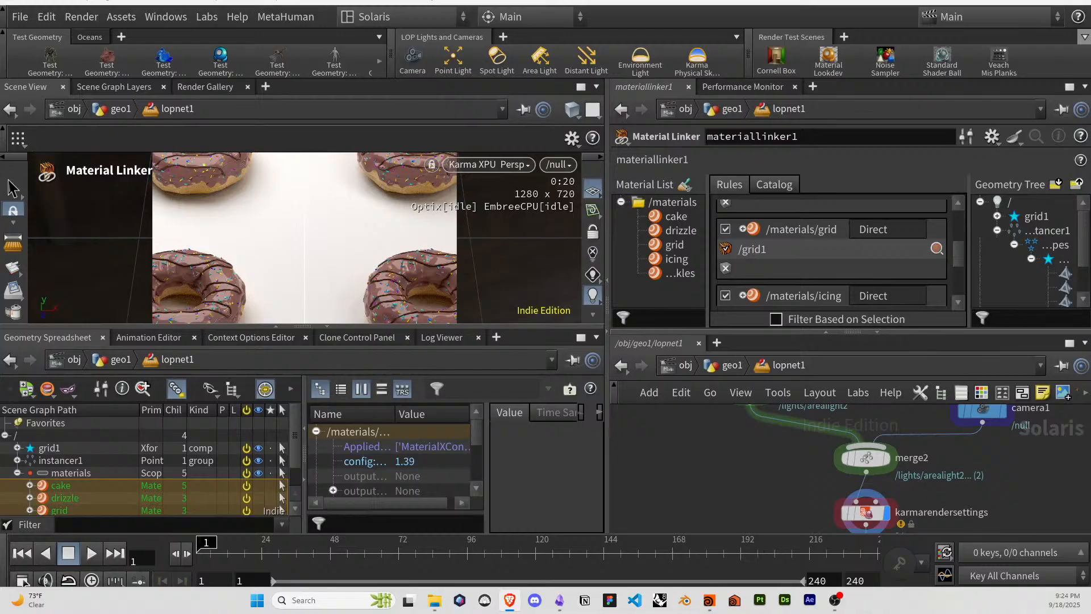
pyautogui.press('f')
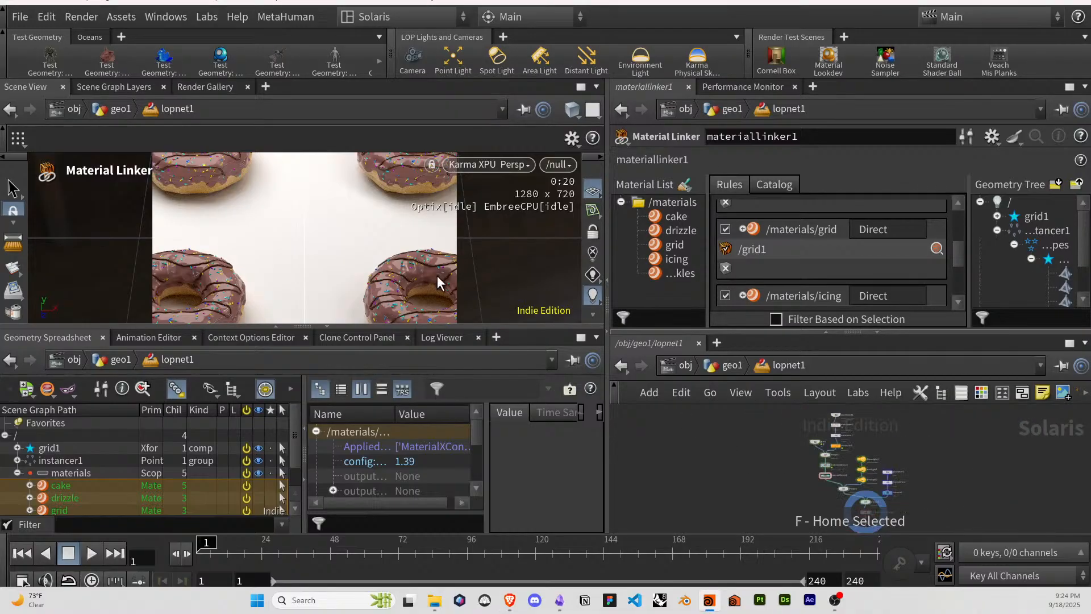
pyautogui.press('Escape')
pyautogui.moveTo(398, 238); pyautogui.dragTo(444, 243)
pyautogui.scroll(-2, 443, 242)
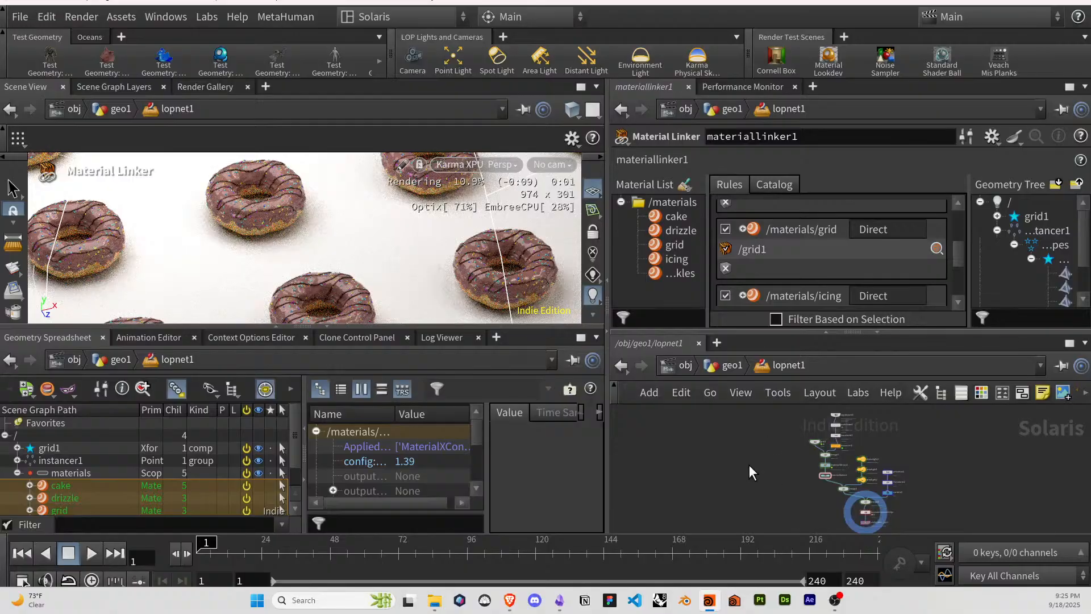
pyautogui.click(731, 365)
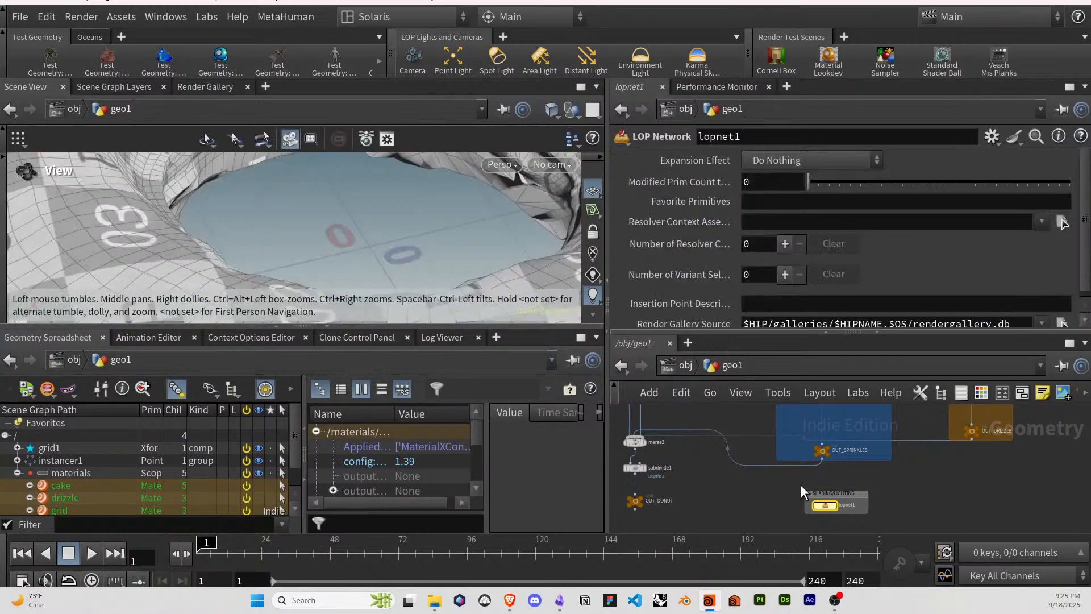
pyautogui.doubleClick(826, 505)
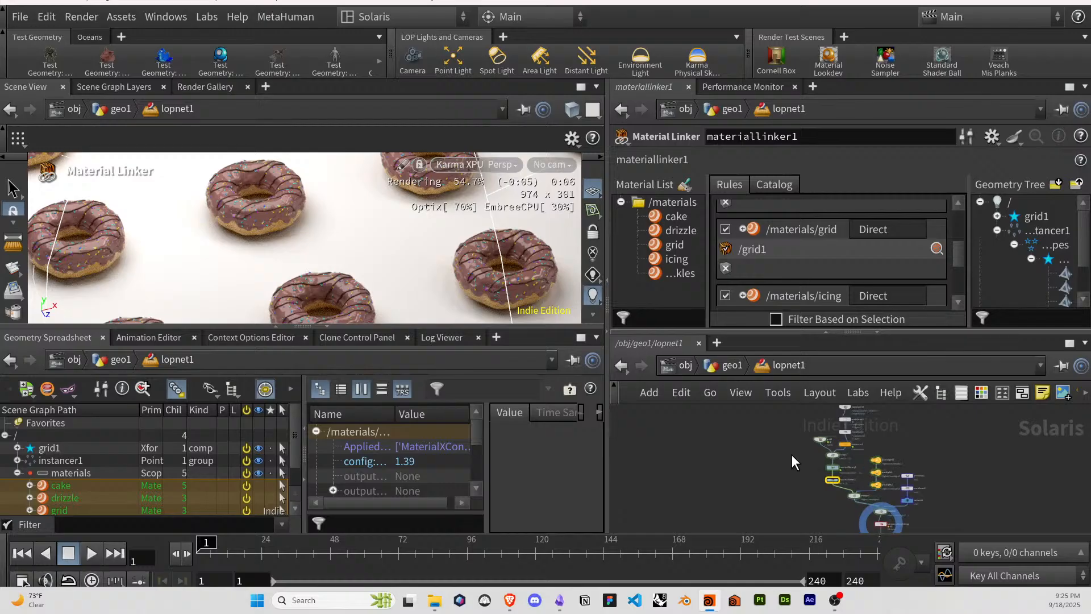
# Set the X center of the background plane inside grid1 to 0.25 and view the result through the scene camera.
pyautogui.scroll(5, 792, 454)
pyautogui.moveTo(790, 437); pyautogui.dragTo(741, 484, button='middle')
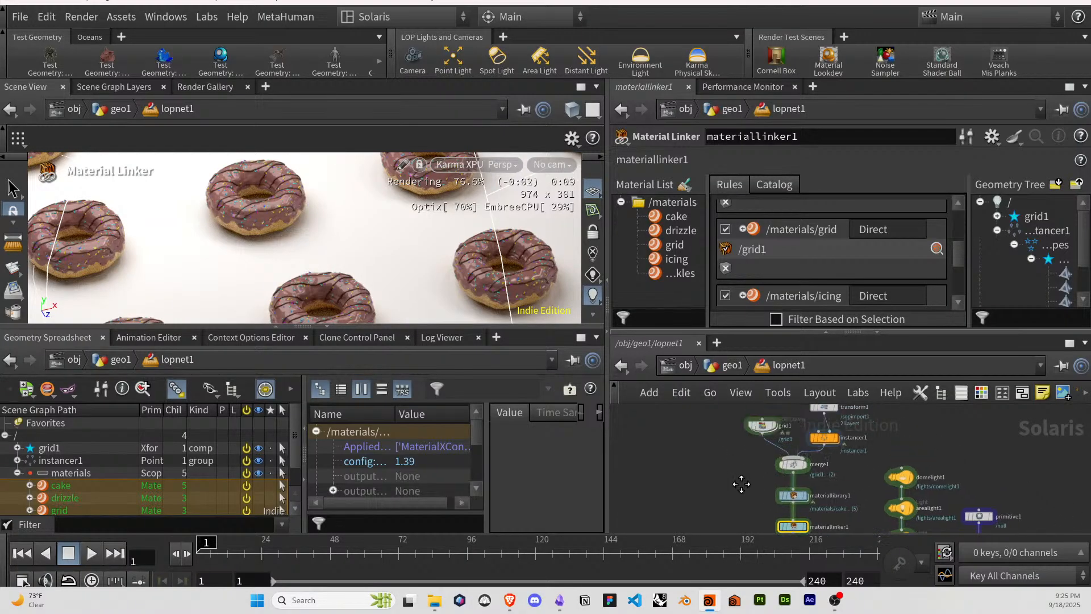
pyautogui.click(761, 437)
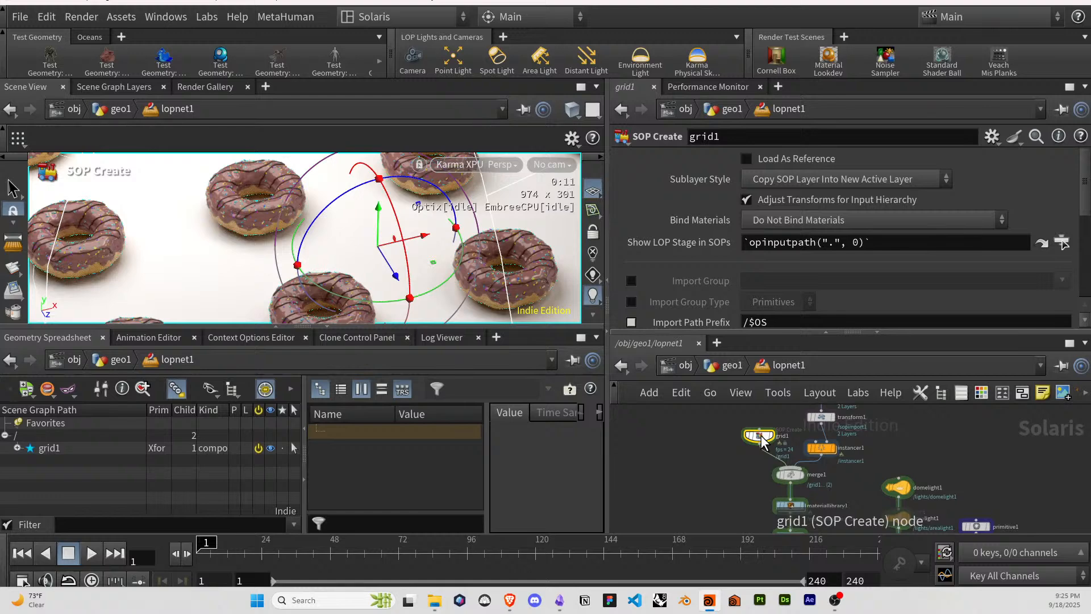
pyautogui.doubleClick(760, 437)
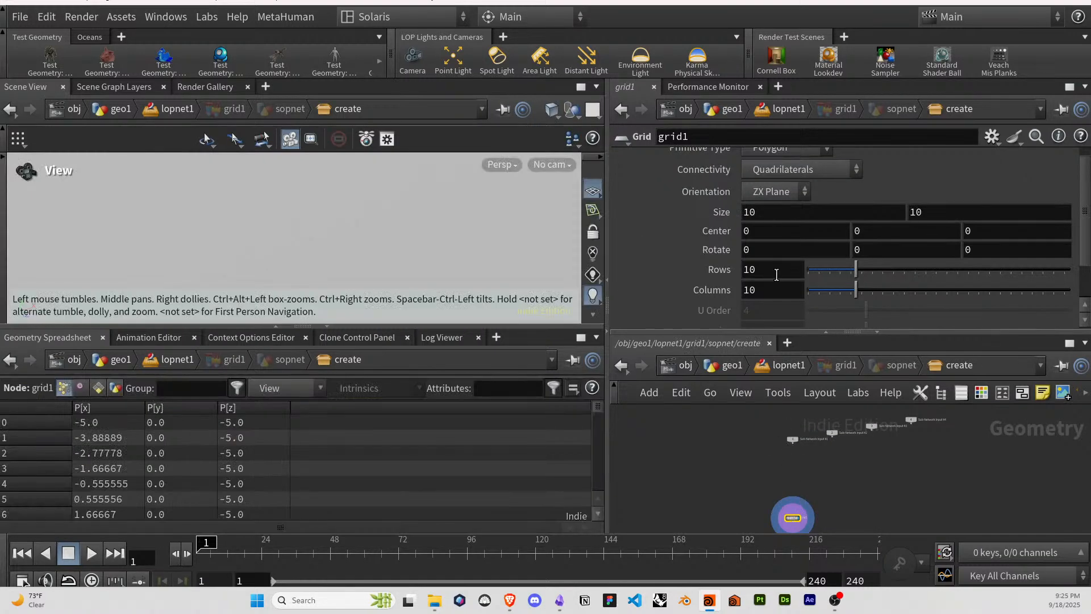
pyautogui.click(773, 233)
pyautogui.write('.25')
pyautogui.press('Return')
pyautogui.click(764, 365)
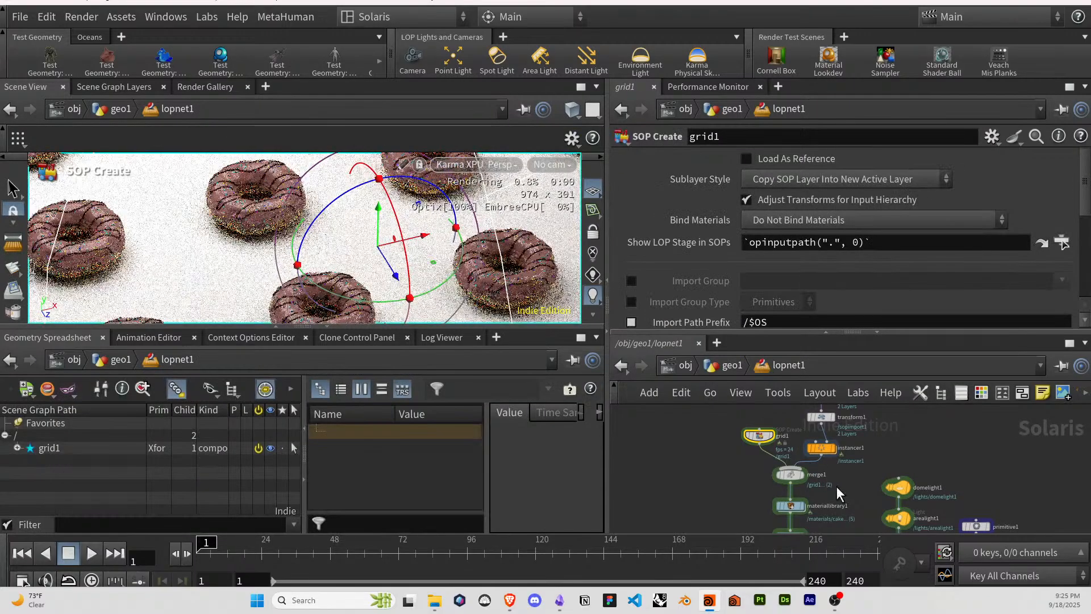
pyautogui.click(560, 165)
pyautogui.click(578, 200)
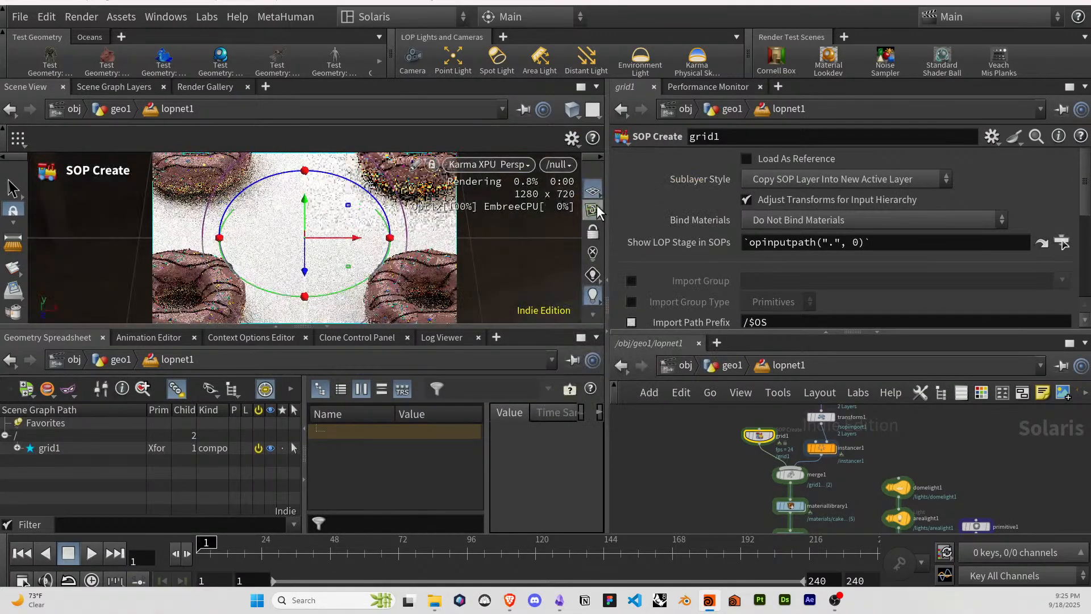
# Set the X center of the background plane inside grid1 to 0.5 and return to the lopnet1 network.
pyautogui.doubleClick(758, 436)
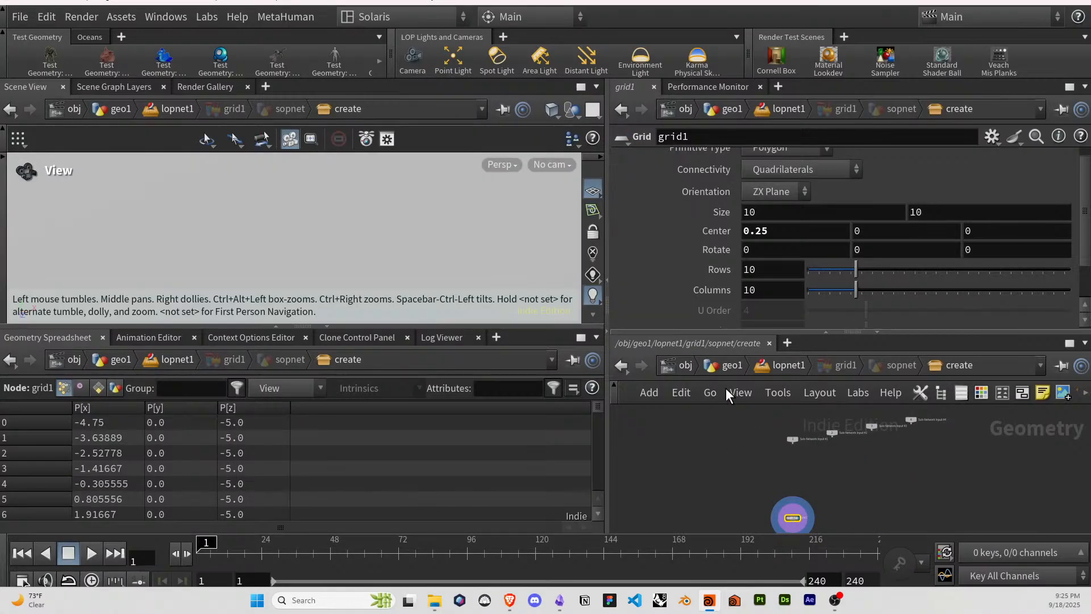
pyautogui.click(783, 236)
pyautogui.press('BackSpace')
pyautogui.press('BackSpace')
pyautogui.write('5')
pyautogui.press('Return')
pyautogui.click(774, 365)
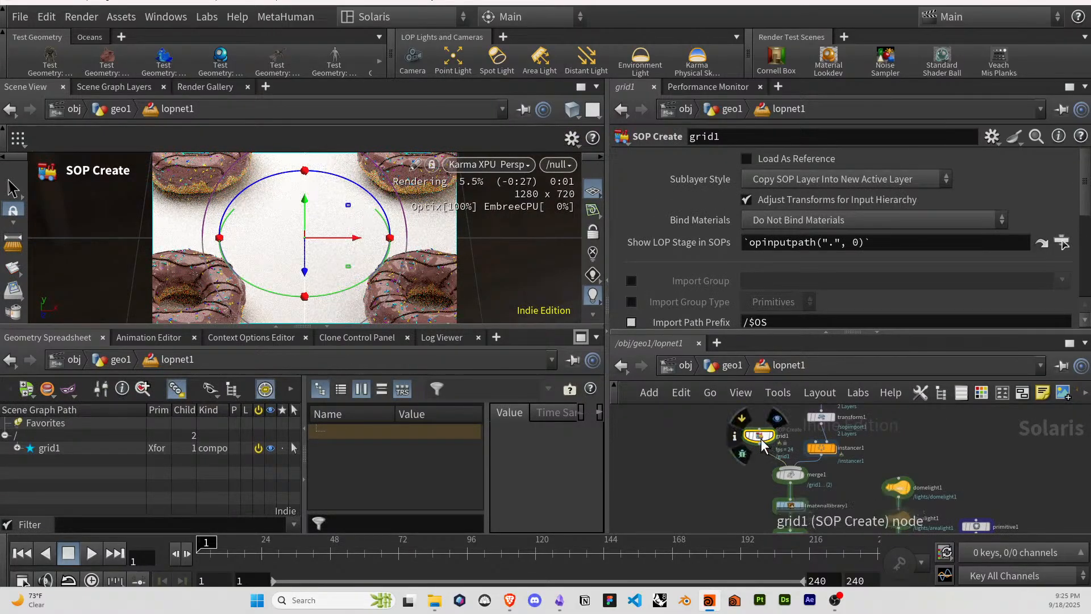
# Increase the background plane's X center inside grid1 to 1 and go back up to lopnet1.
pyautogui.doubleClick(761, 439)
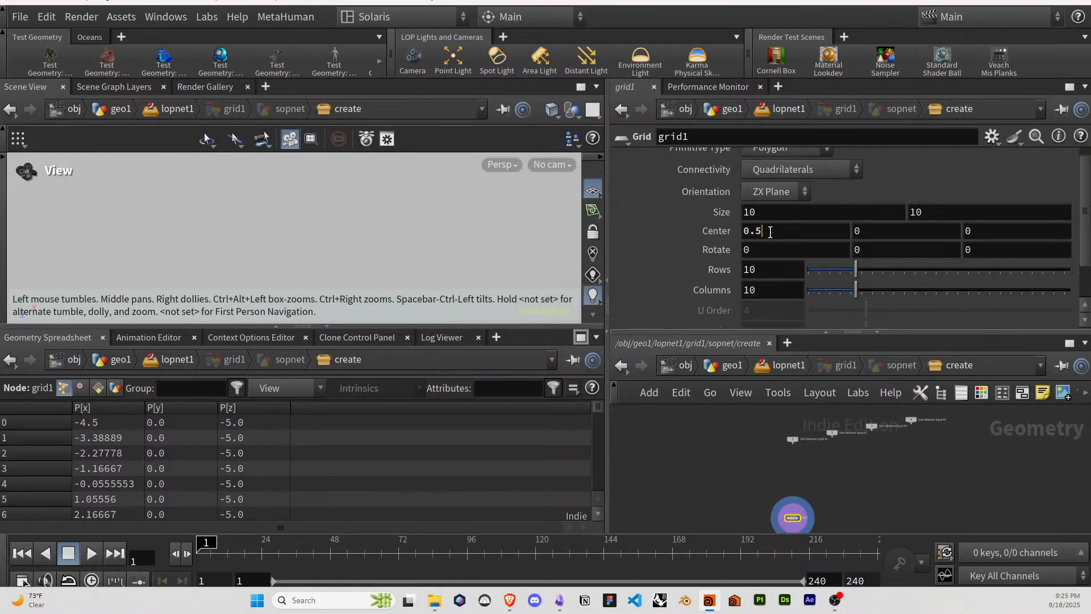
pyautogui.doubleClick(770, 232)
pyautogui.write('1')
pyautogui.press('Return')
pyautogui.press('u')
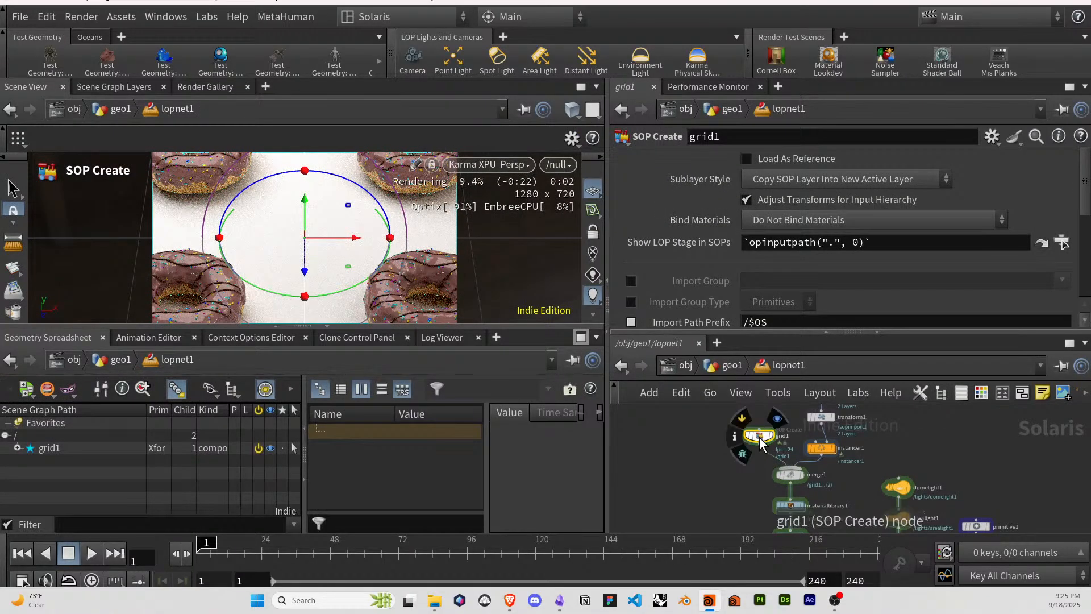
# Try an X center of 2.5 for the background plane inside grid1 and return to lopnet1.
pyautogui.doubleClick(759, 437)
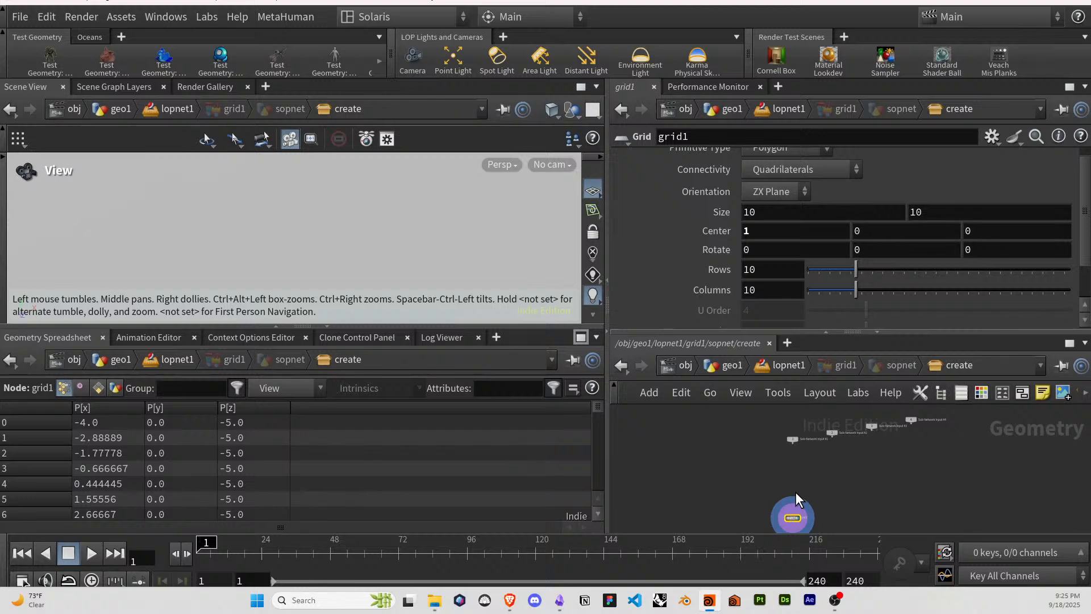
pyautogui.click(816, 234)
pyautogui.write('2.5')
pyautogui.press('Return')
pyautogui.click(785, 364)
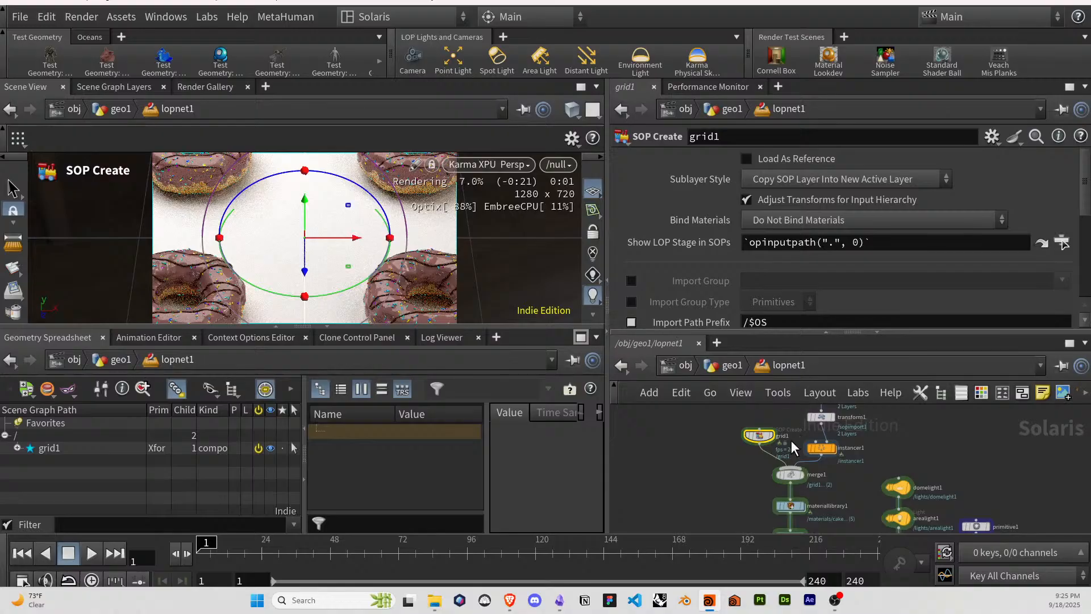
# Try a Transform node between grid1 and merge1 with an X translation of -0.6, and undo it together with the plane's center changes.
pyautogui.click(770, 455)
pyautogui.press('Tab')
pyautogui.write('tra')
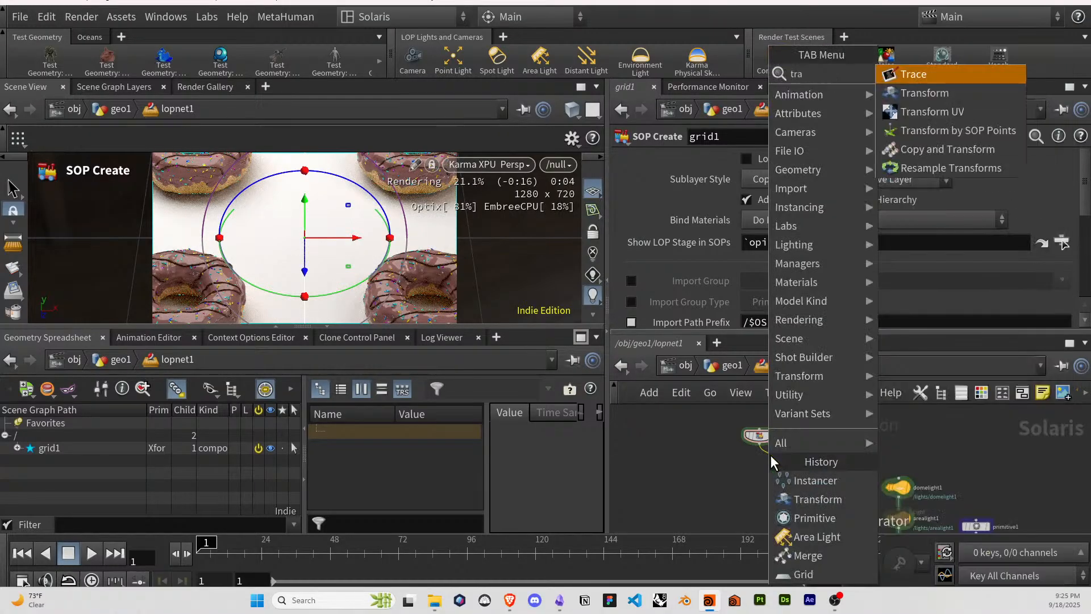
pyautogui.press('Down')
pyautogui.press('Return')
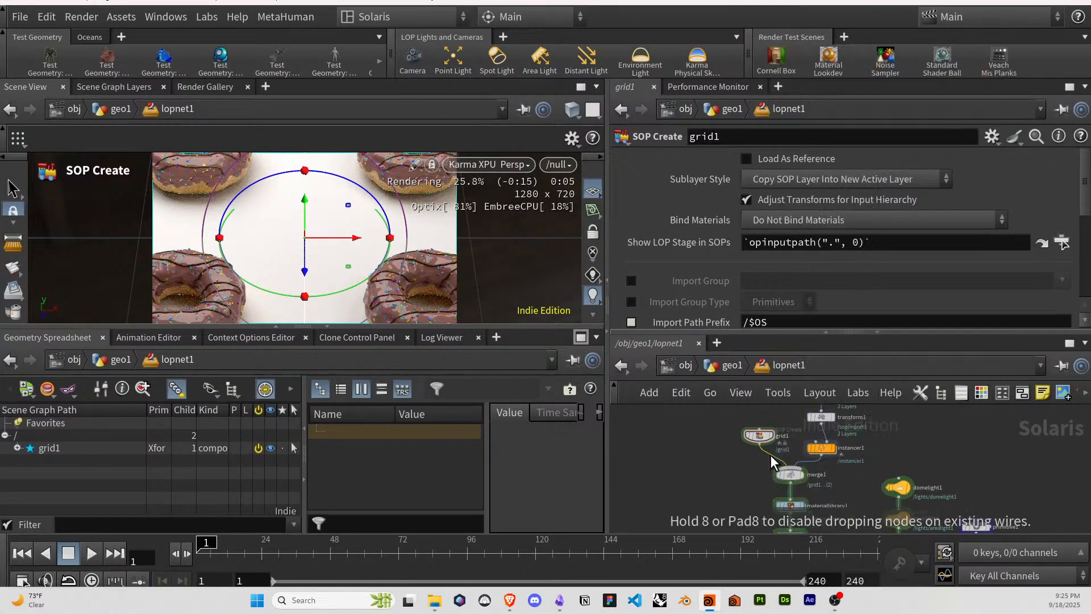
pyautogui.click(770, 455)
pyautogui.moveTo(819, 245)
pyautogui.mouseDown(button='middle')
pyautogui.moveTo(778, 245)
pyautogui.moveTo(818, 244)
pyautogui.mouseUp(button='middle')
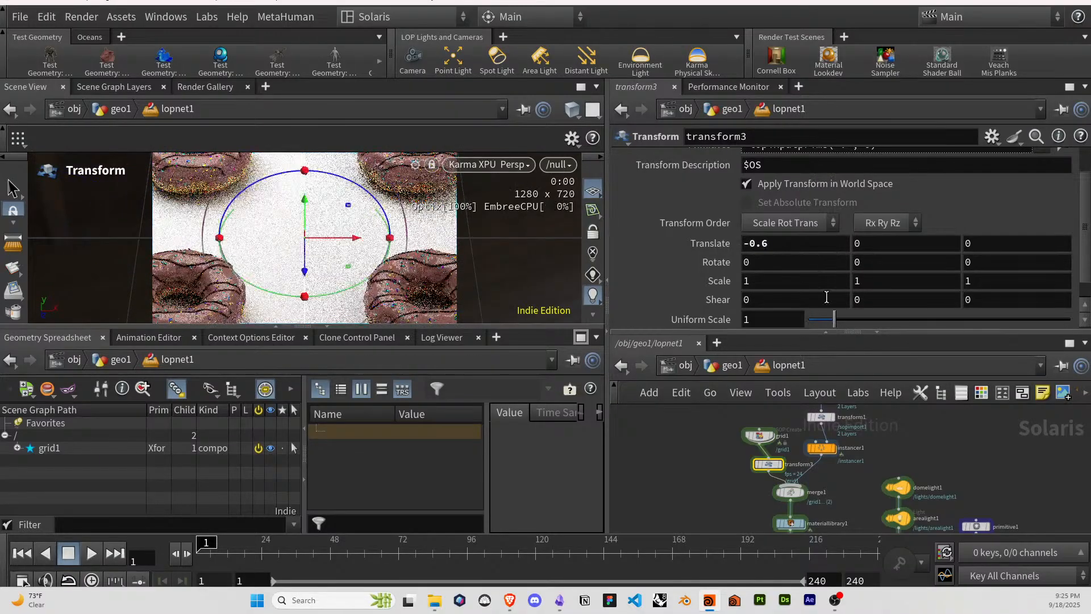
pyautogui.hotkey('ctrl', 'z')
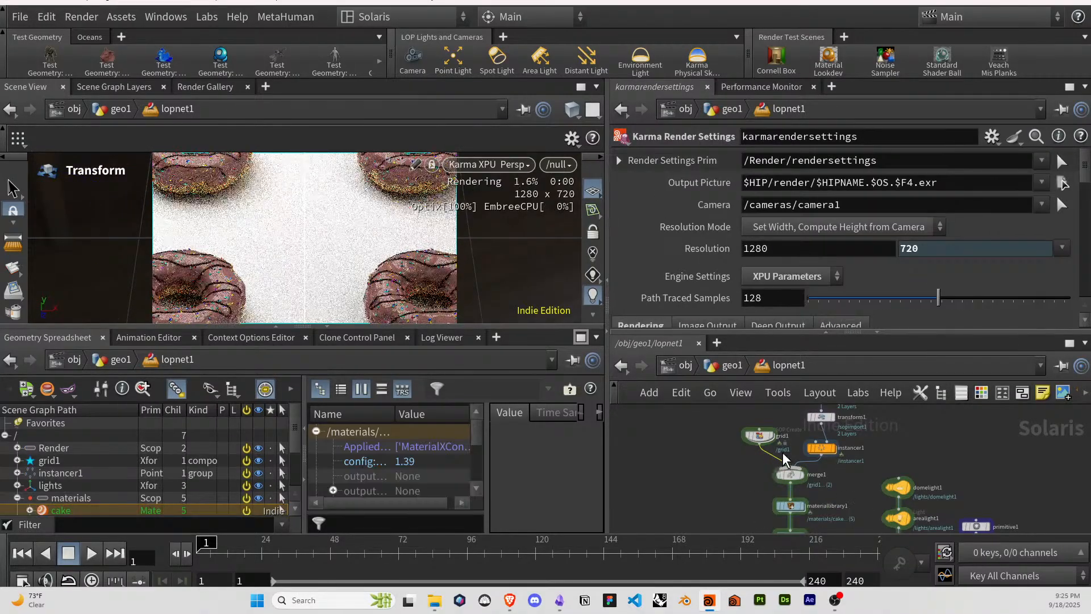
pyautogui.click(762, 437)
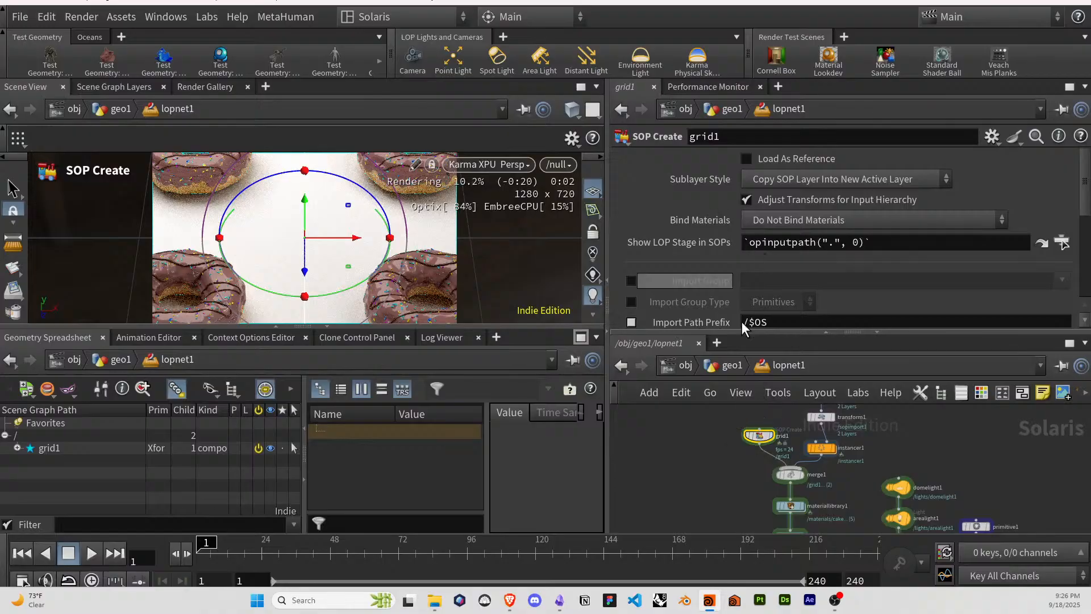
pyautogui.doubleClick(761, 437)
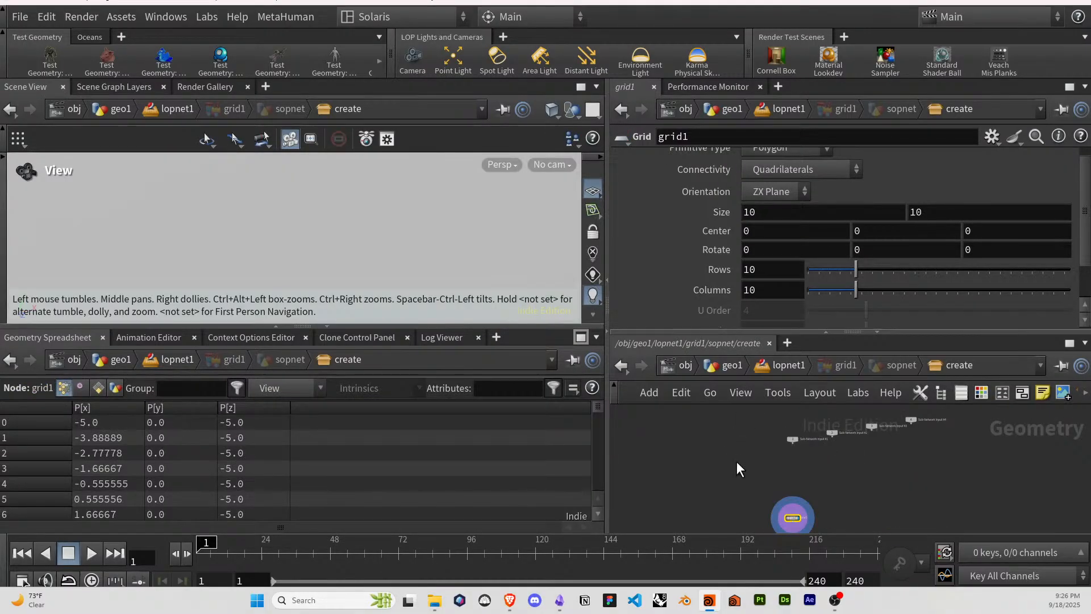
pyautogui.click(769, 363)
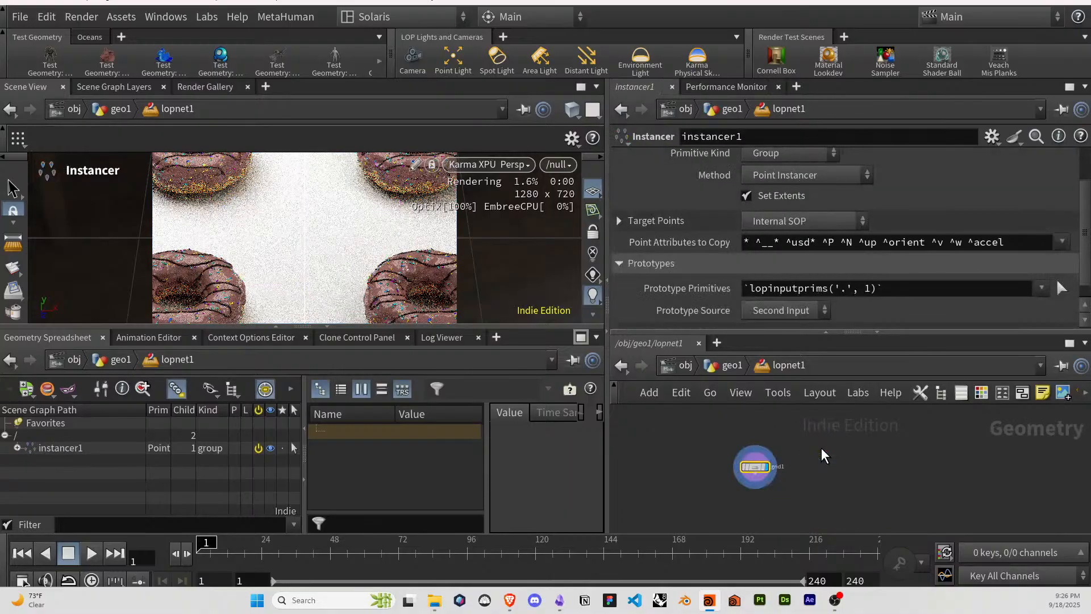
# Set the X center of the point grid inside instancer1 to 0.25 and return to lopnet1 to view the donuts.
pyautogui.doubleClick(754, 466)
pyautogui.click(782, 233)
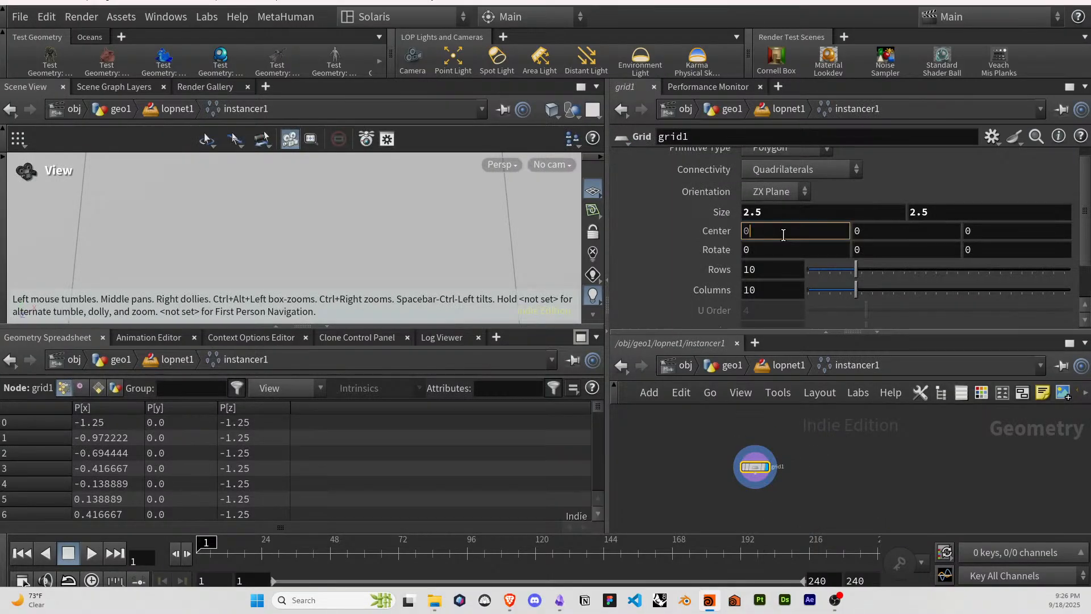
pyautogui.write('.25')
pyautogui.press('Return')
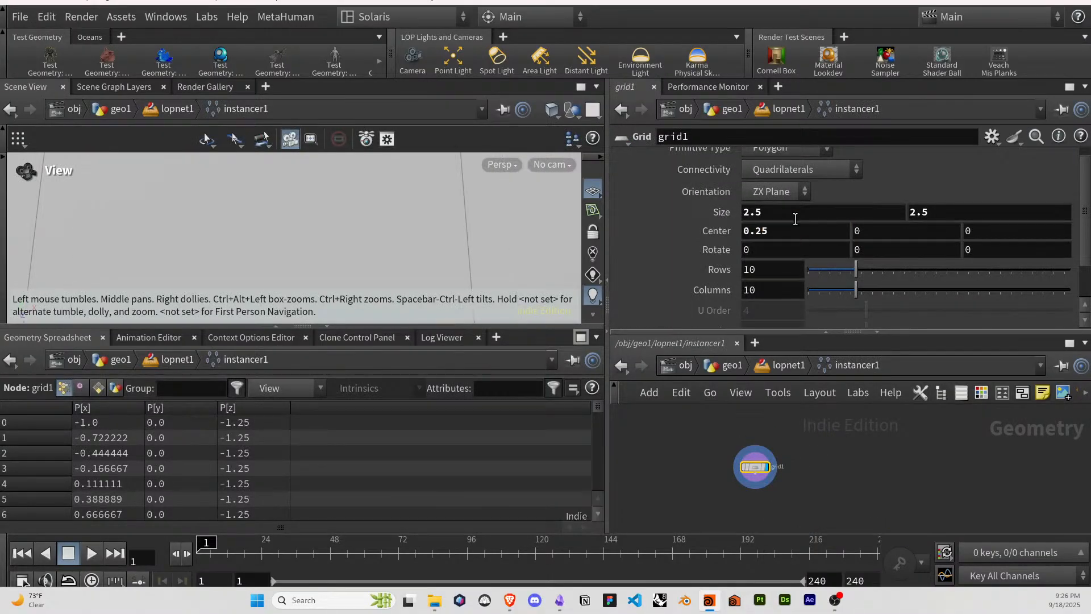
pyautogui.click(756, 367)
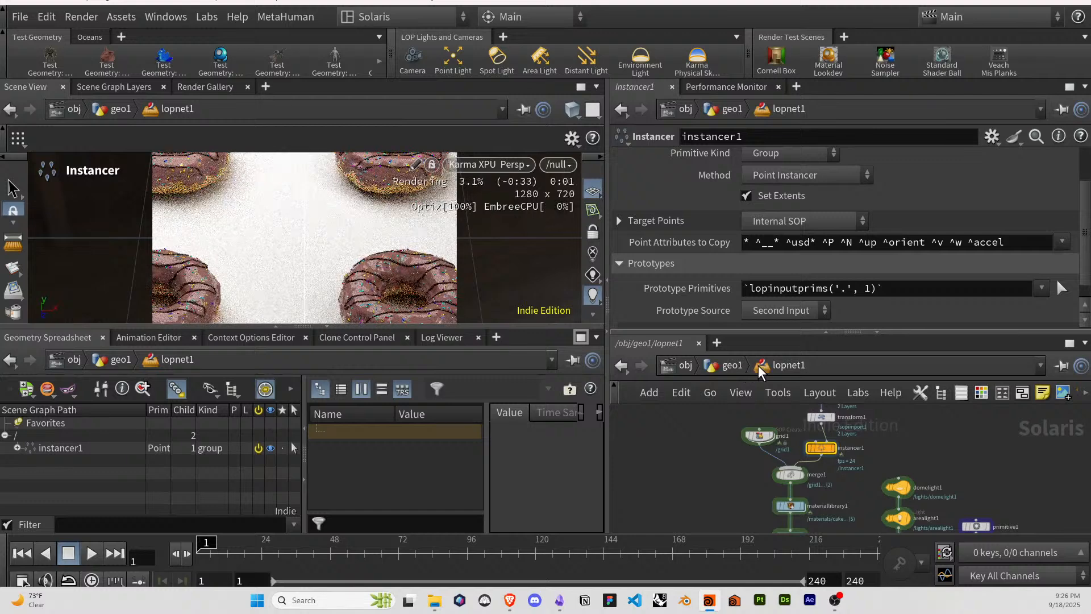
# Increase the X center of the point grid inside instancer1 to 1 and return to lopnet1.
pyautogui.doubleClick(820, 448)
pyautogui.click(787, 235)
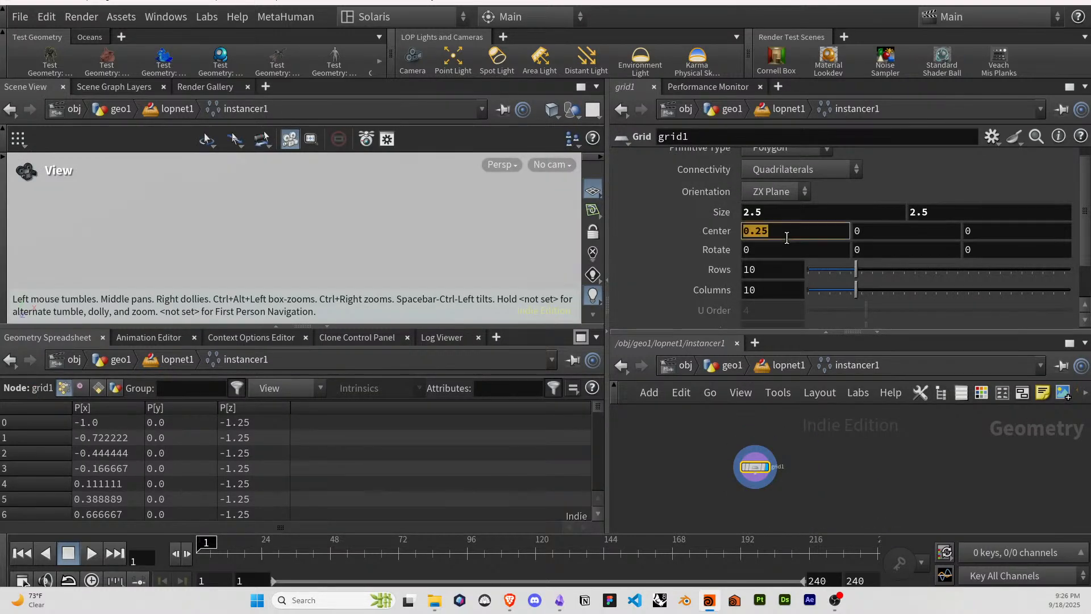
pyautogui.write('1')
pyautogui.press('Return')
pyautogui.click(778, 368)
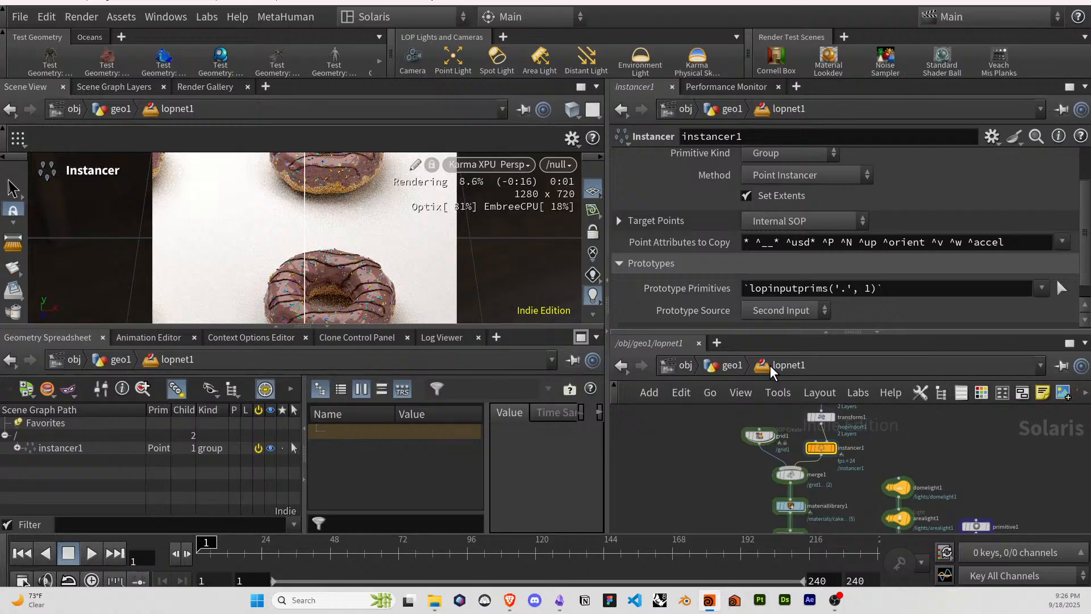
# Reset the X center of the point grid inside instancer1 to 0.
pyautogui.doubleClick(820, 447)
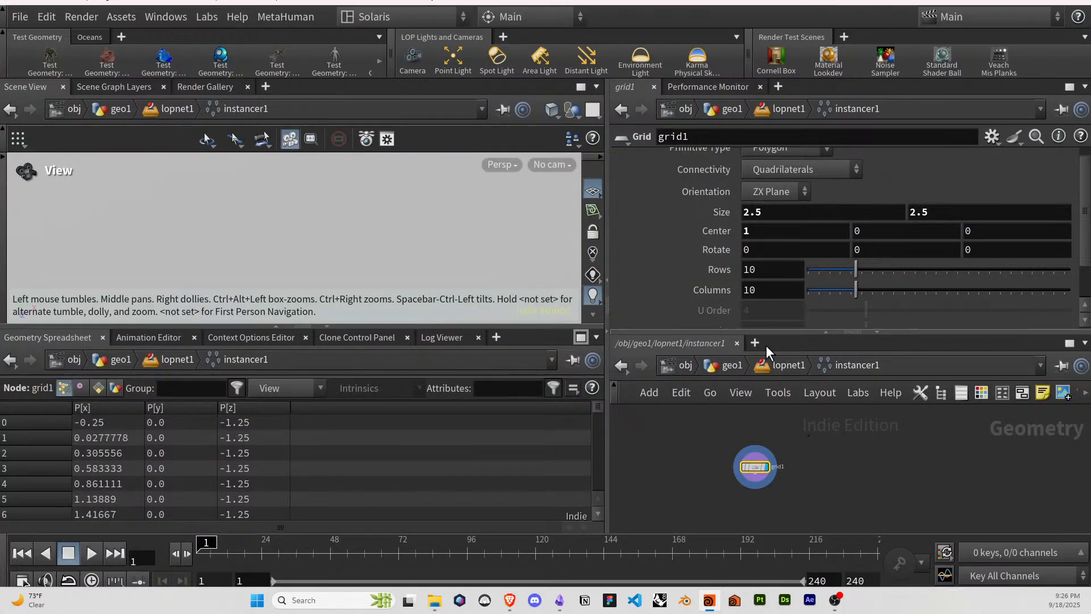
pyautogui.click(767, 231)
pyautogui.write('0')
pyautogui.press('Return')
# Try halving the point grid's size to 2.5/2 in both directions and return to lopnet1 to view the donuts.
pyautogui.click(812, 212)
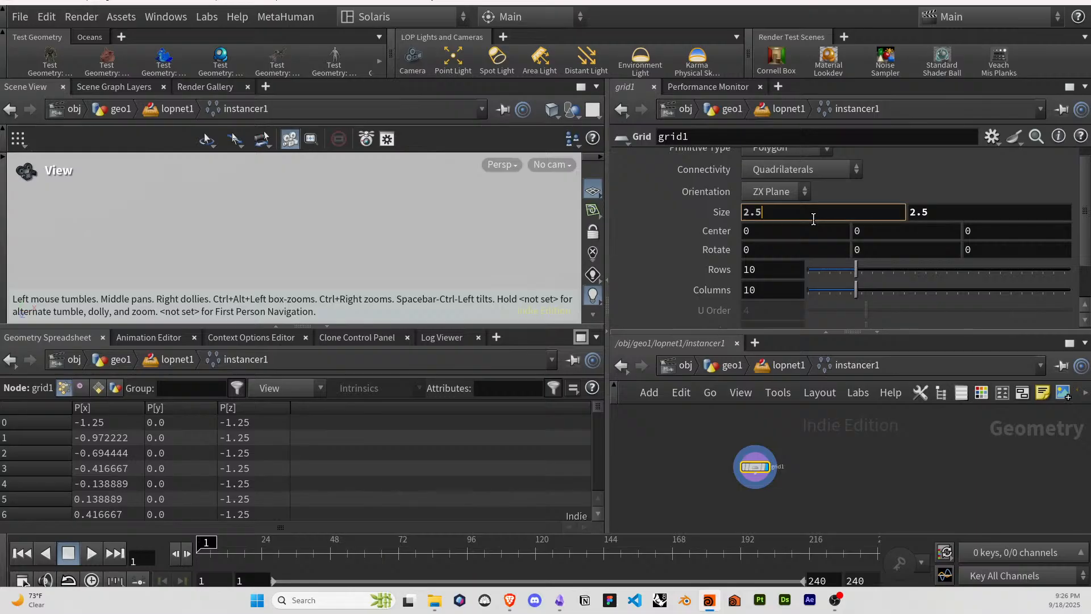
pyautogui.write('/2')
pyautogui.press('Tab')
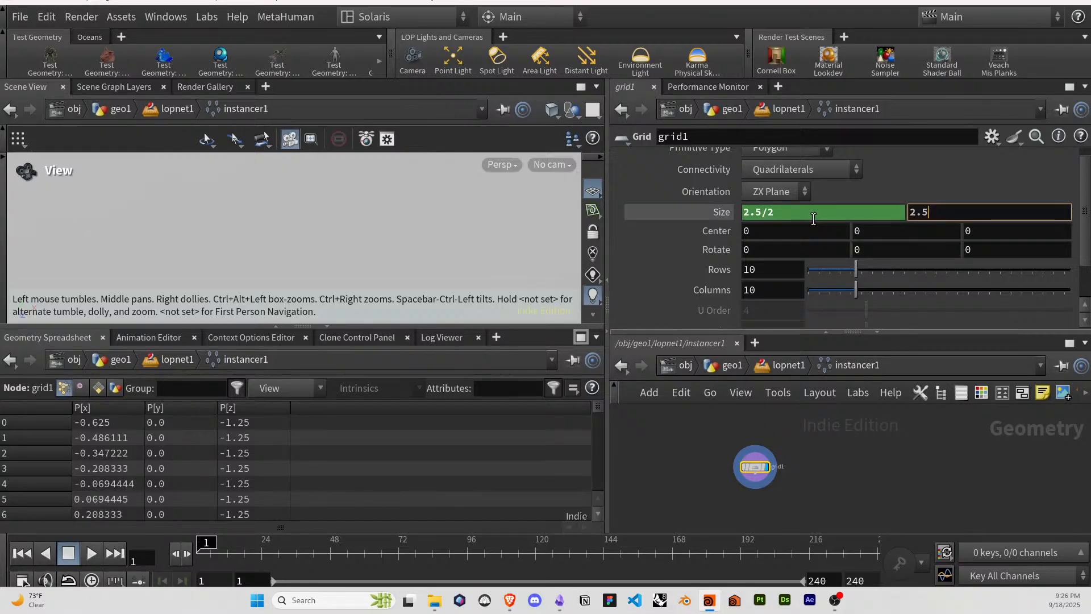
pyautogui.write('/2')
pyautogui.press('Return')
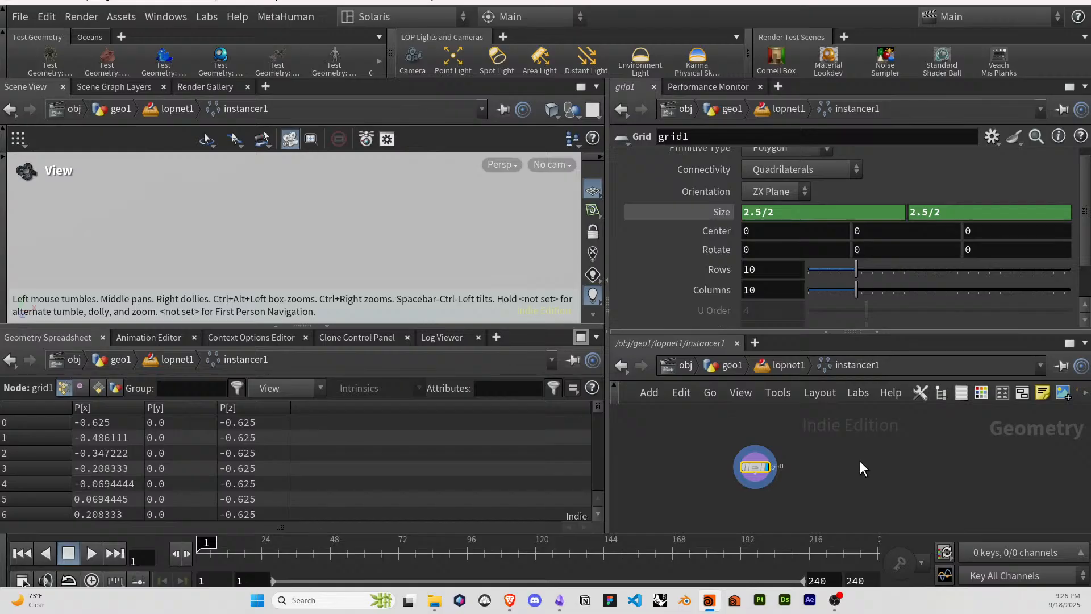
pyautogui.click(772, 366)
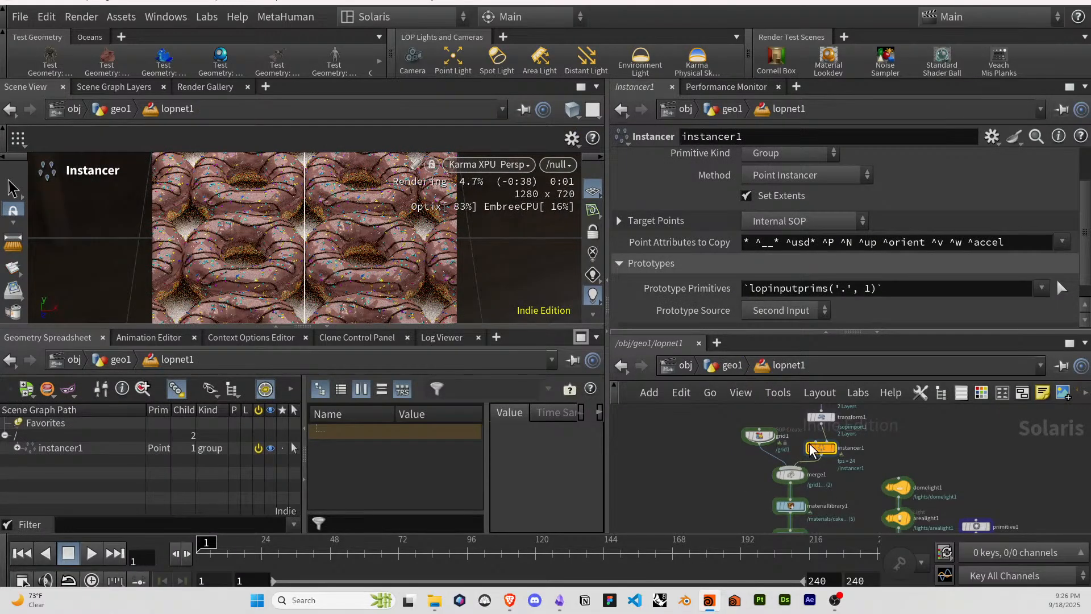
# Set the size of the point grid inside instancer1 to 2 by 2 and return to lopnet1.
pyautogui.doubleClick(813, 451)
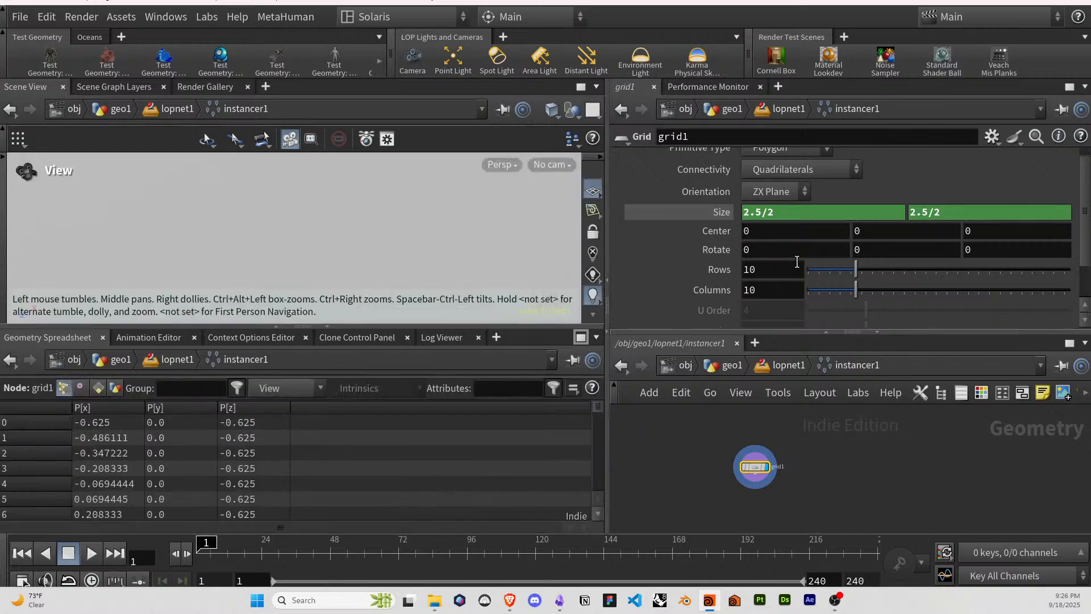
pyautogui.click(789, 213)
pyautogui.write('2')
pyautogui.press('Tab')
pyautogui.write('2')
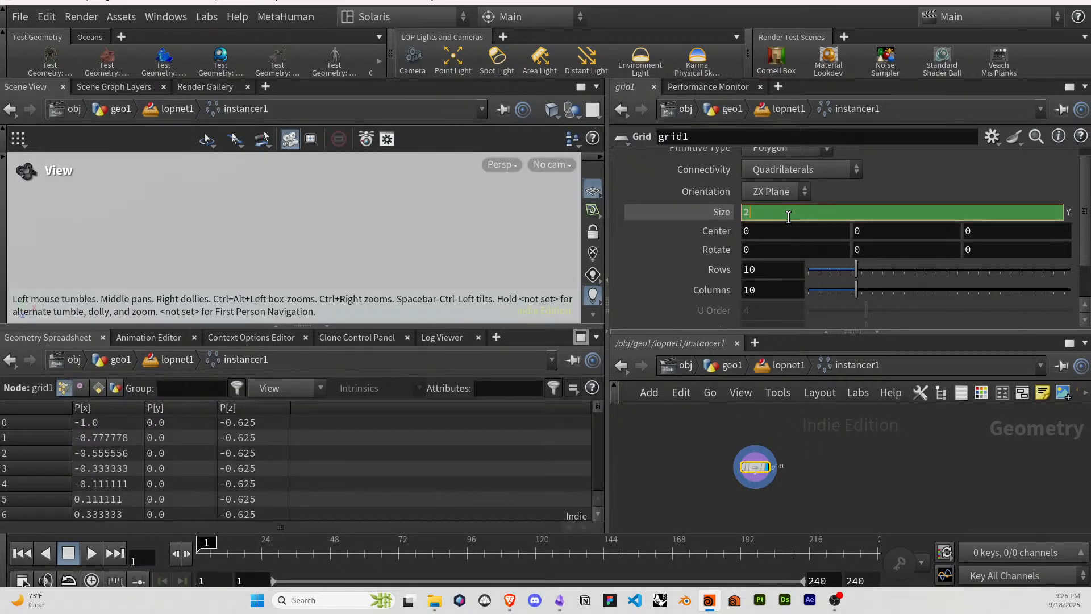
pyautogui.press('Return')
pyautogui.click(765, 362)
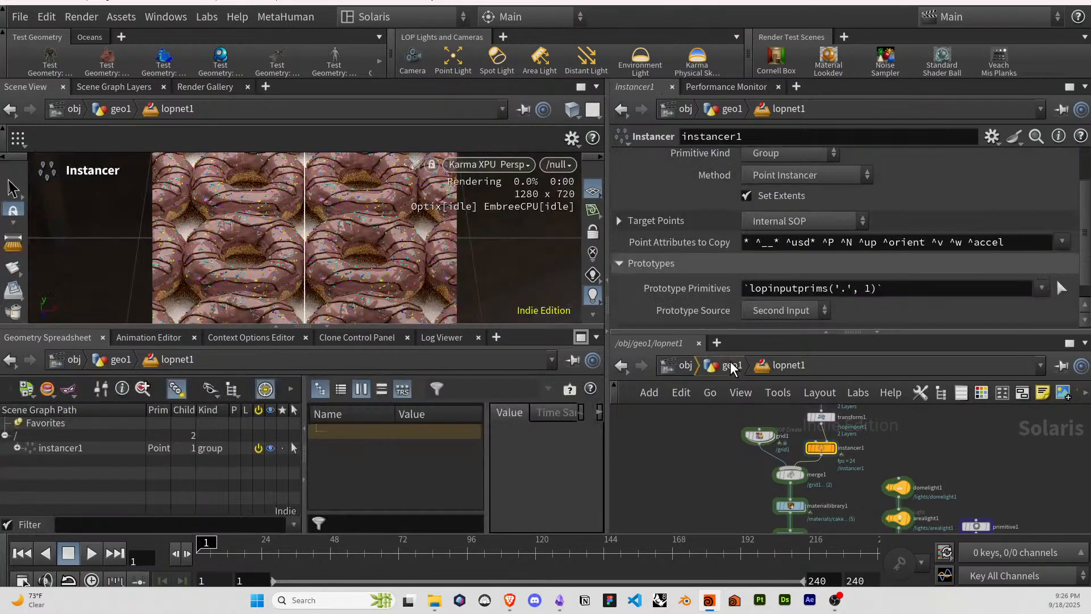
pyautogui.click(730, 363)
pyautogui.click(727, 364)
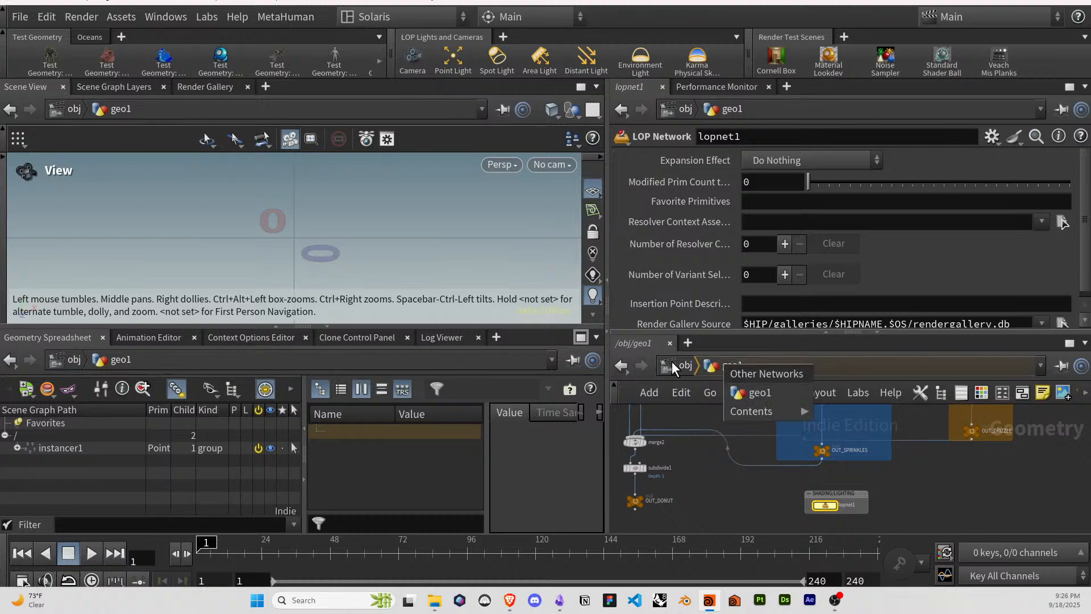
pyautogui.click(671, 361)
pyautogui.doubleClick(826, 507)
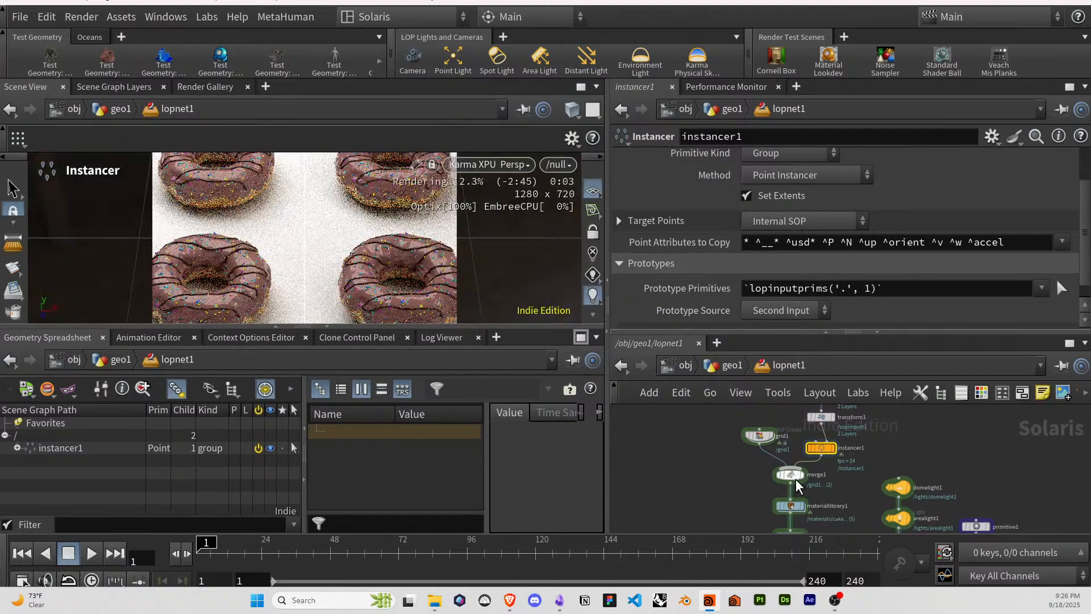
# Disable the icing material's rule in materiallinker1 and frame a single donut closely in the render view.
pyautogui.moveTo(733, 452)
pyautogui.mouseDown(button='middle')
pyautogui.moveTo(721, 497)
pyautogui.moveTo(725, 468)
pyautogui.mouseUp(button='middle')
pyautogui.moveTo(844, 498); pyautogui.dragTo(808, 404, button='middle')
pyautogui.click(724, 490)
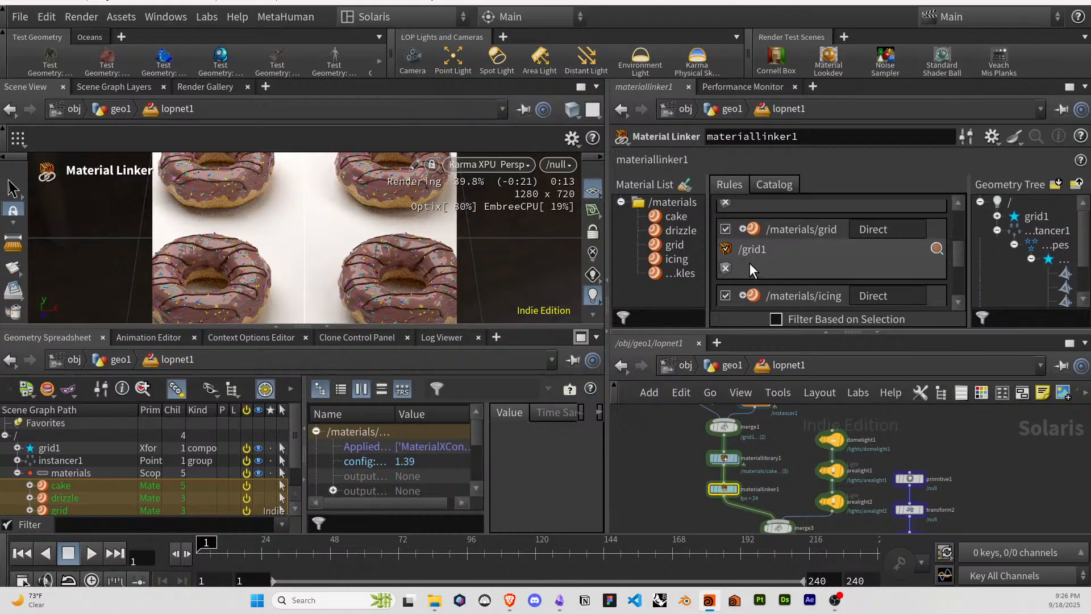
pyautogui.click(726, 293)
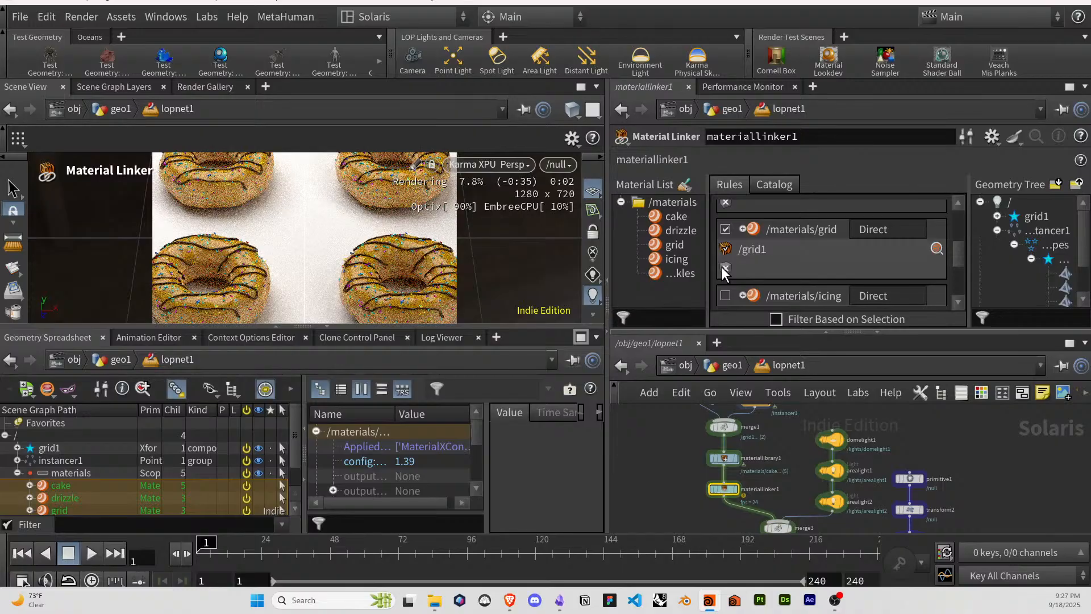
pyautogui.keyDown('alt'); pyautogui.moveTo(395, 272); pyautogui.dragTo(437, 236); pyautogui.keyUp('alt')
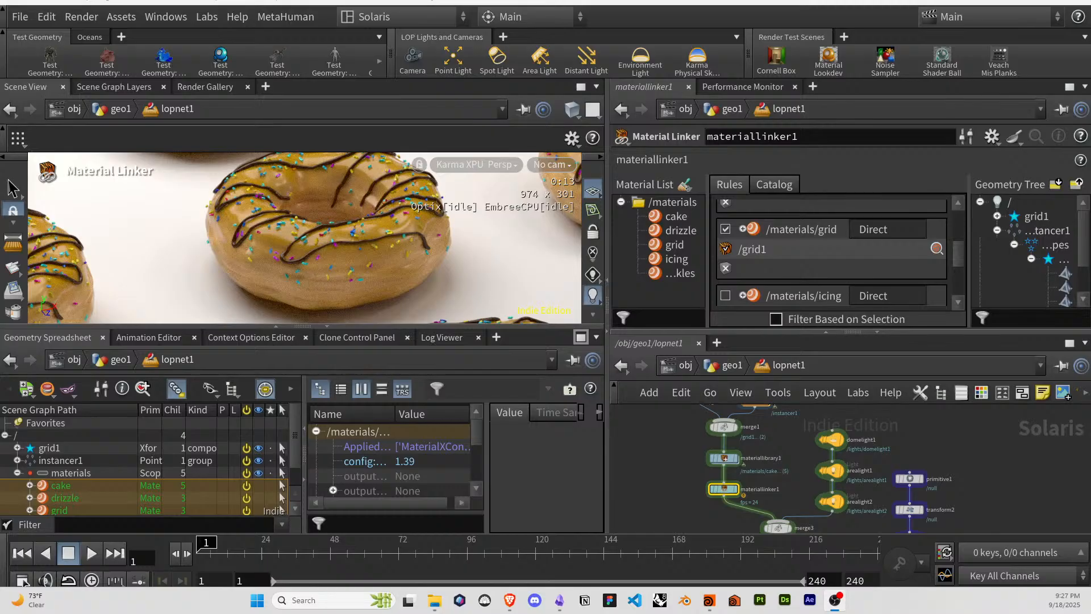
pyautogui.press('super+Tab')
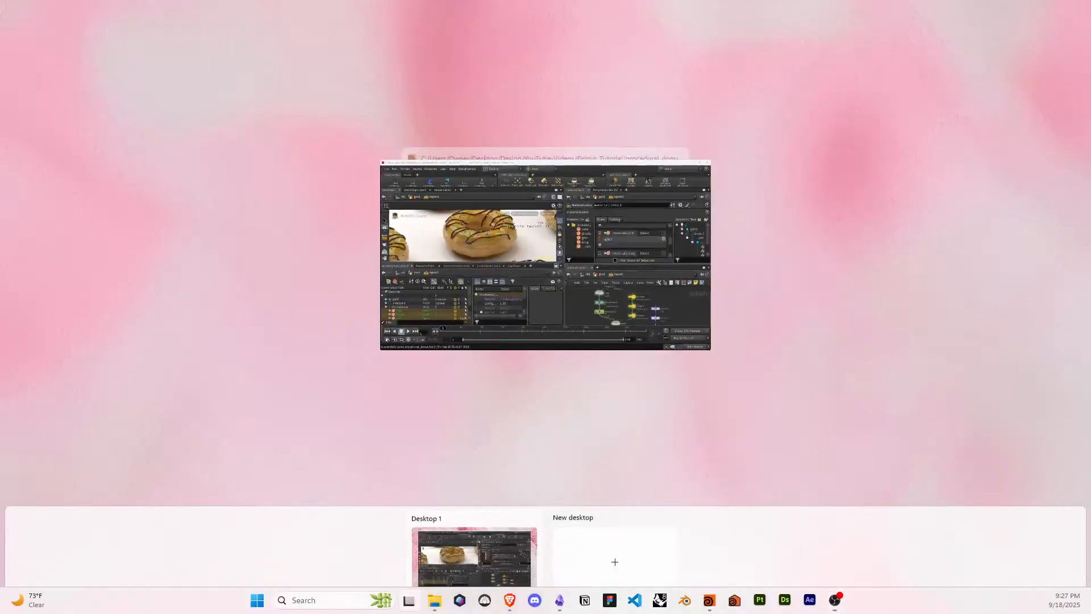
pyautogui.press('Escape')
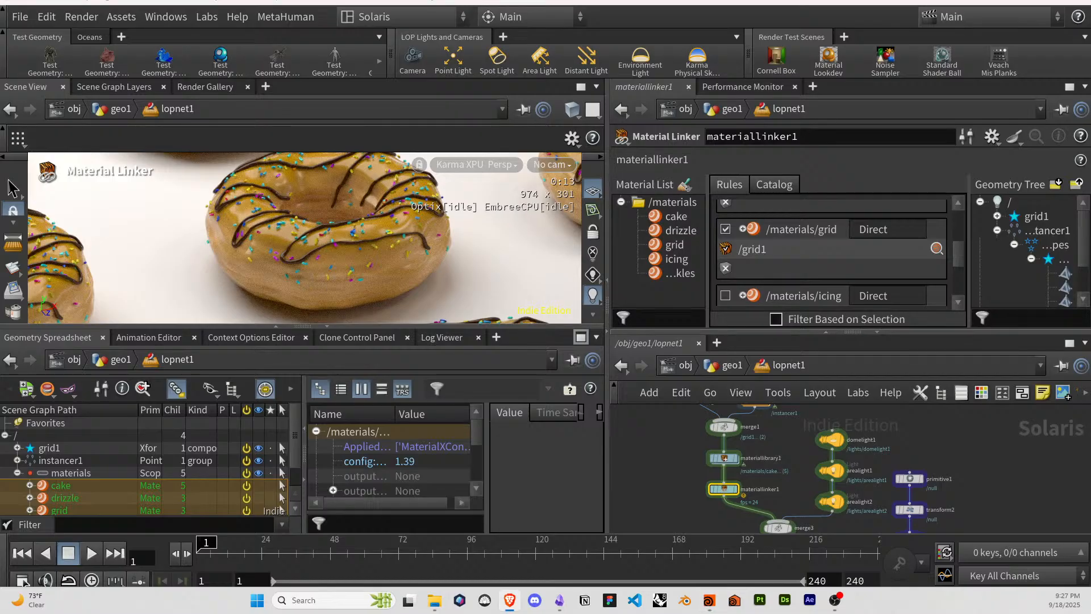
# Open the cake material inside materiallibrary1 and lay out its shader nodes automatically.
pyautogui.doubleClick(724, 458)
pyautogui.moveTo(906, 430)
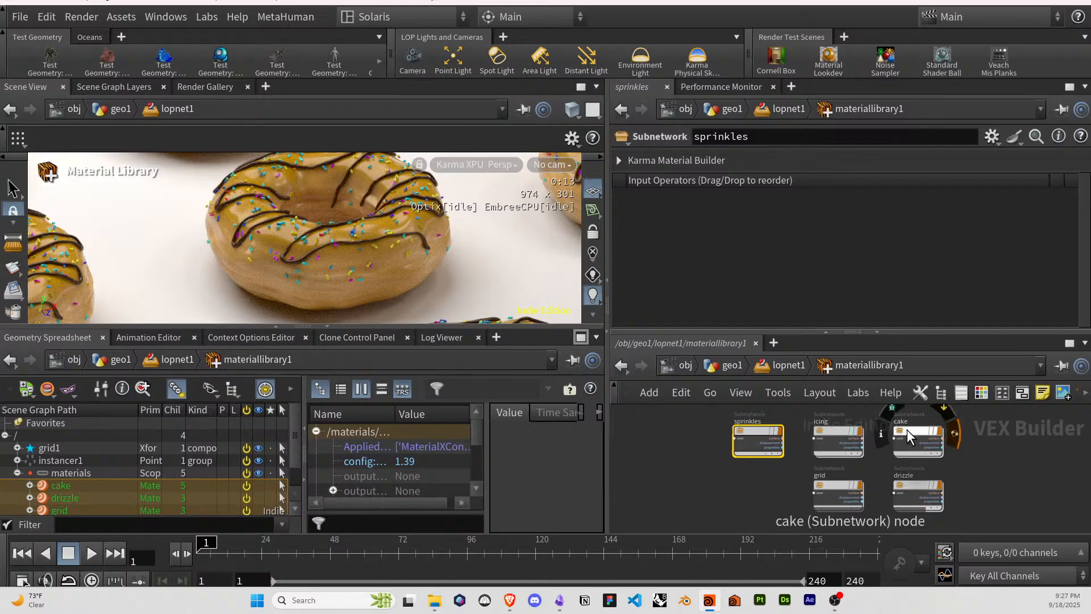
pyautogui.doubleClick(911, 431)
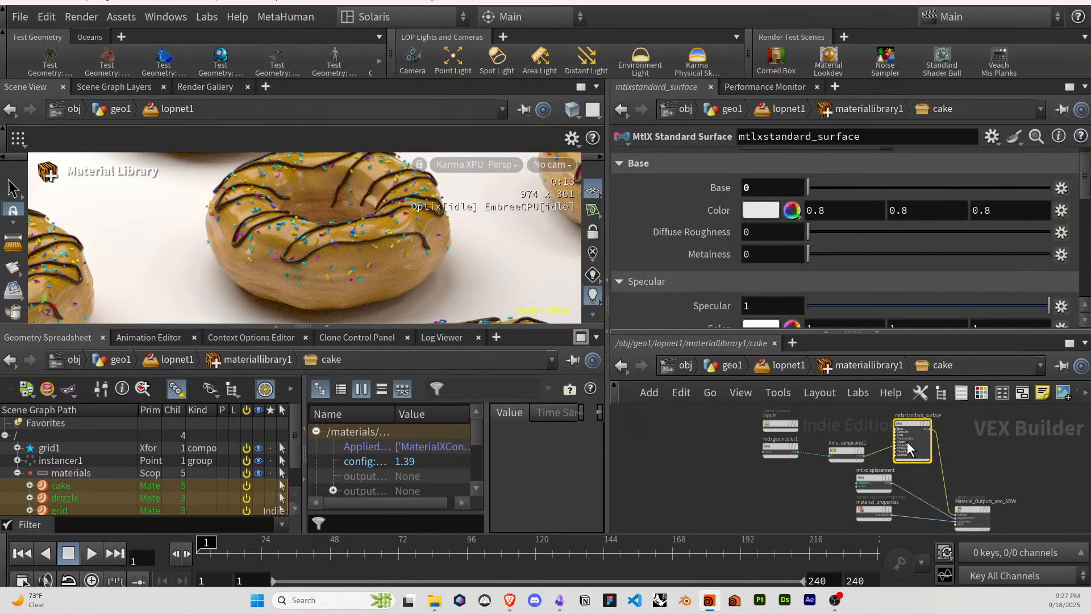
pyautogui.hotkey('ctrl', 'a')
pyautogui.press('l')
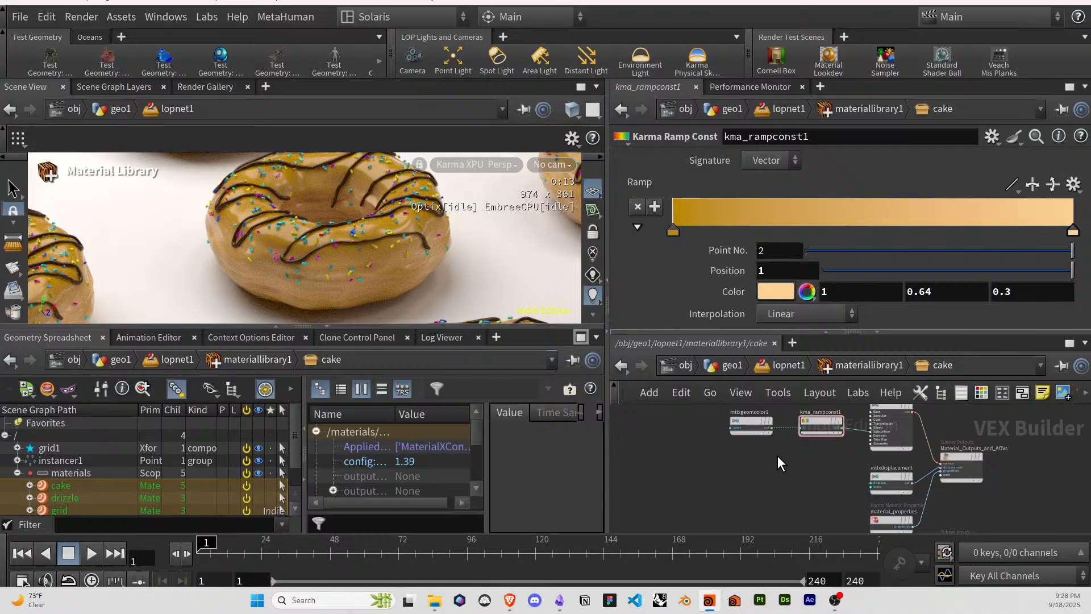
# Add a MtlX Geometry Property Value node below the geometry color node and set its Geomprop to mask.
pyautogui.press('Tab')
pyautogui.write('prop')
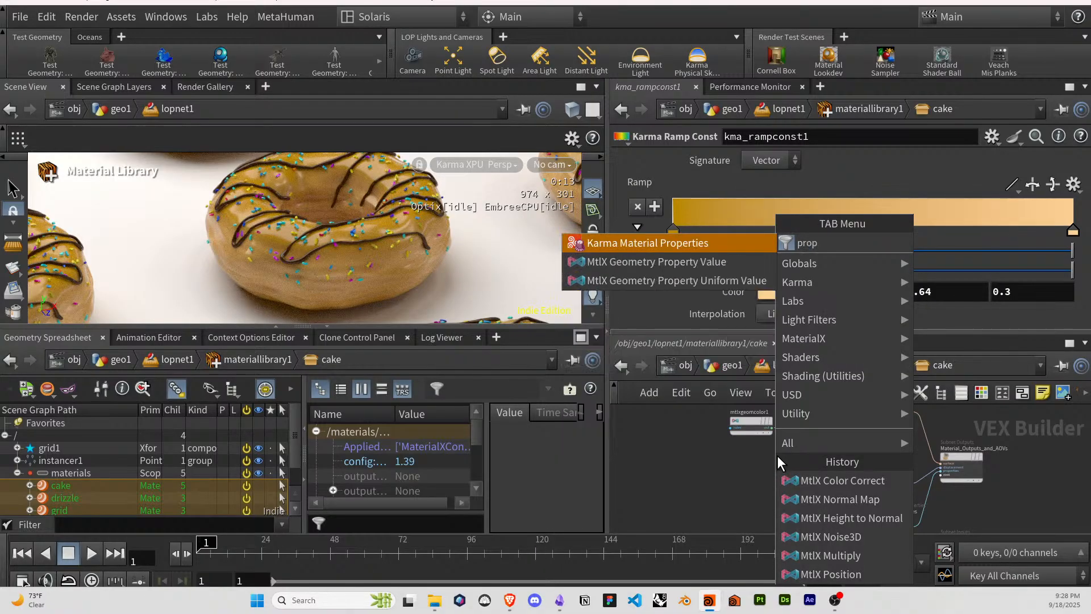
pyautogui.press('Return')
pyautogui.click(741, 455)
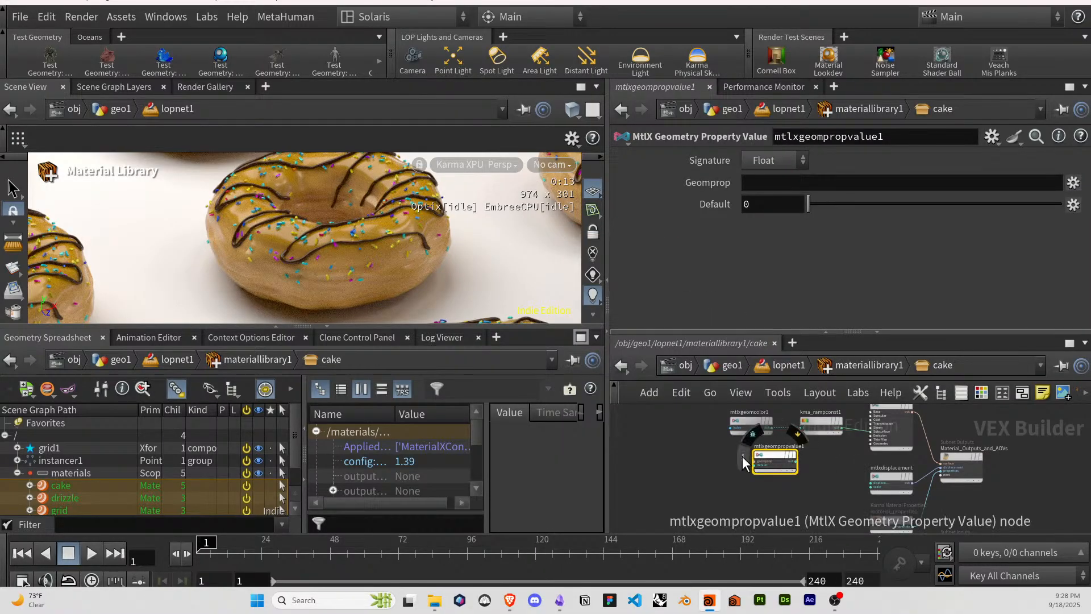
pyautogui.moveTo(748, 459); pyautogui.dragTo(740, 458)
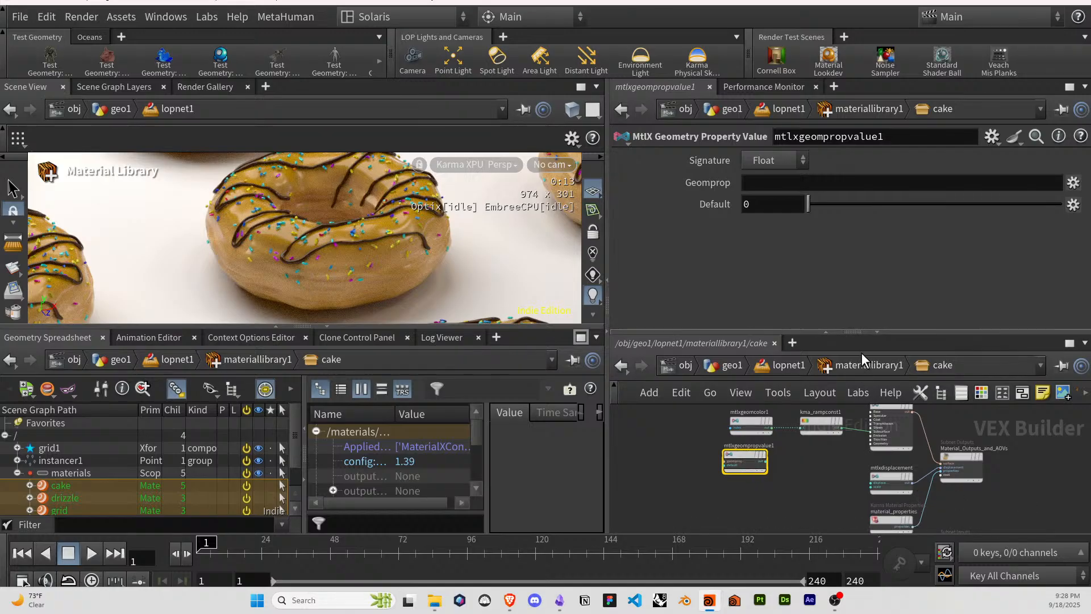
pyautogui.click(816, 187)
pyautogui.write('mask')
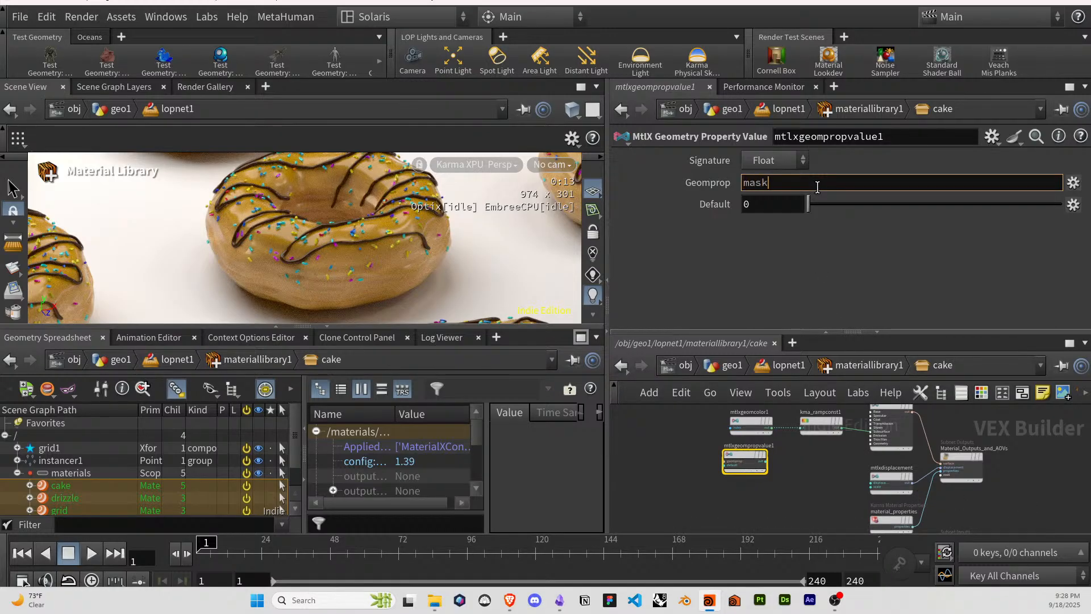
pyautogui.click(818, 427)
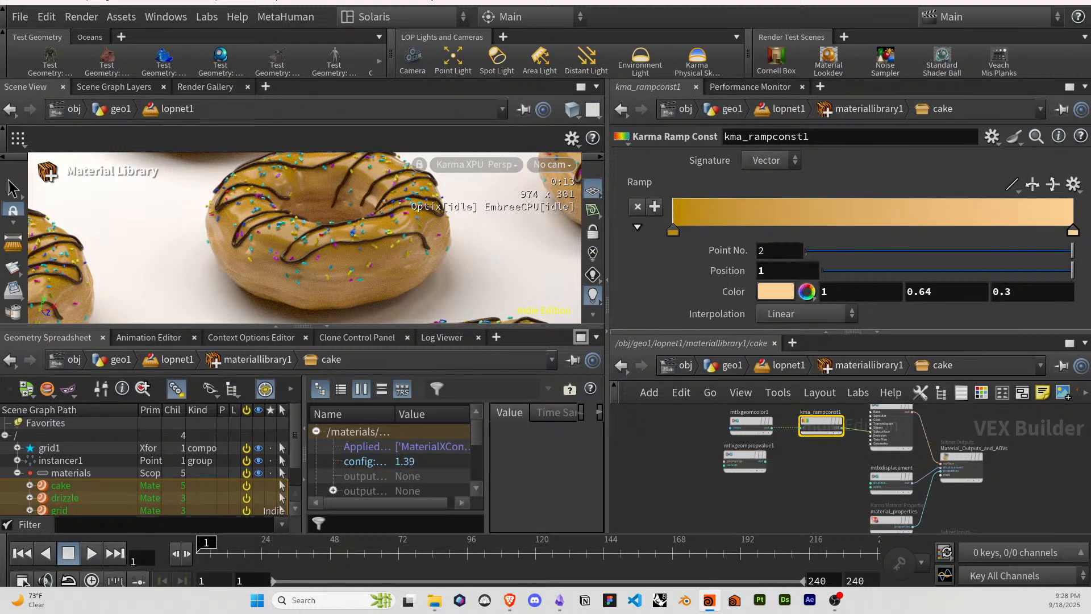
pyautogui.click(750, 426)
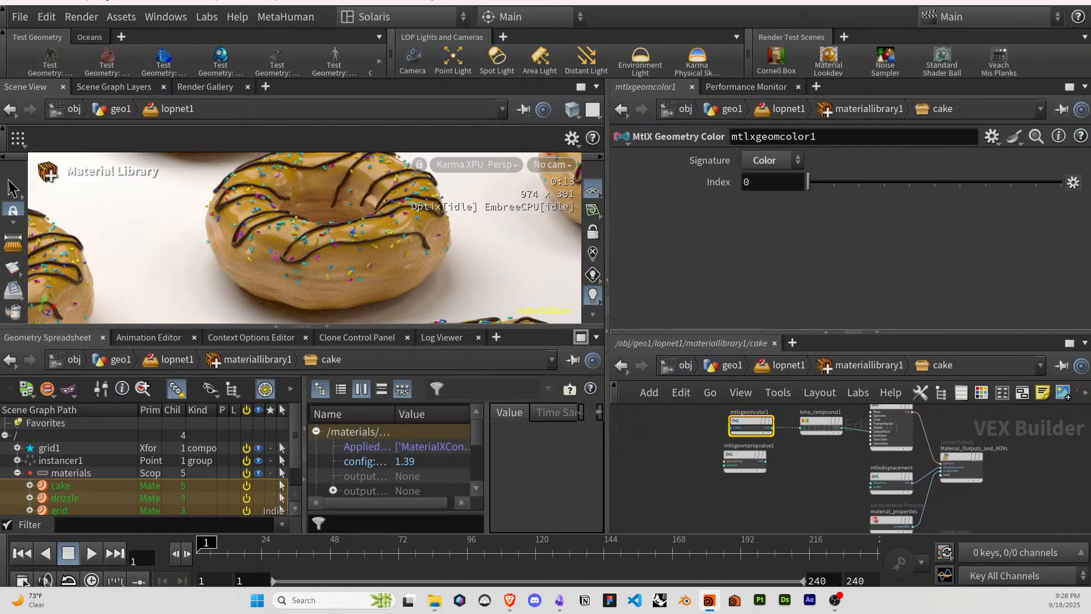
# Preview the mask property through a MtlX Surface Unlit node wired into the material outputs, and remove that node.
pyautogui.click(764, 463)
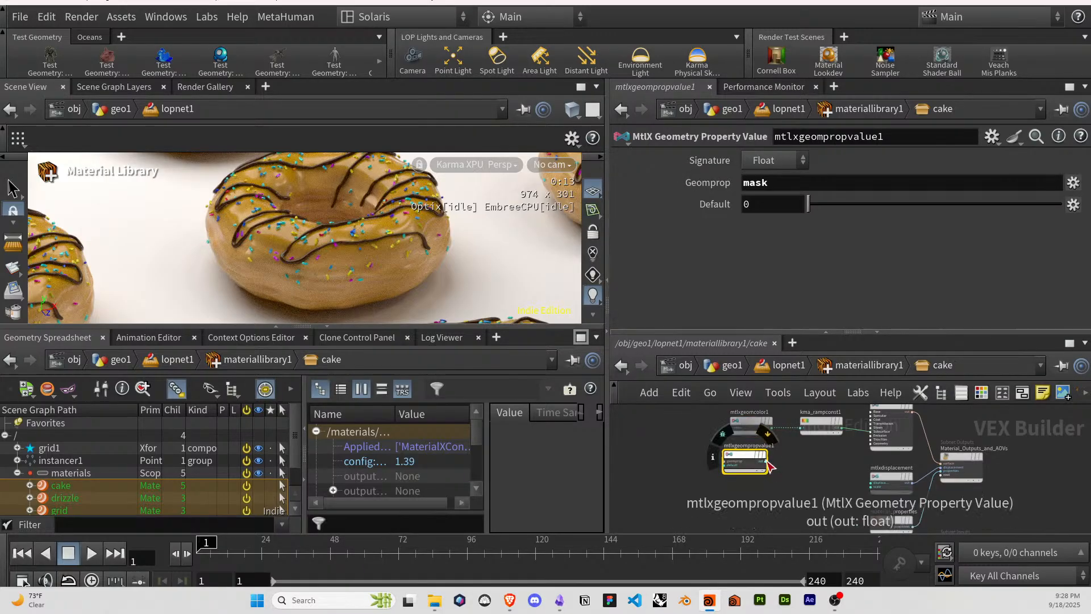
pyautogui.press('Tab')
pyautogui.press('Escape')
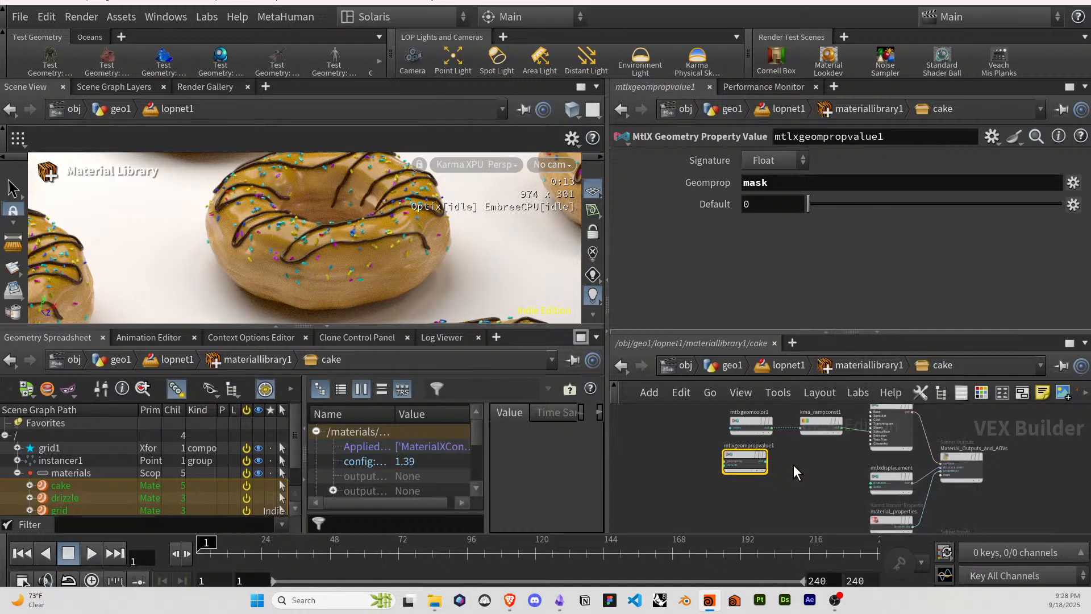
pyautogui.click(793, 466)
pyautogui.moveTo(844, 470); pyautogui.dragTo(943, 464)
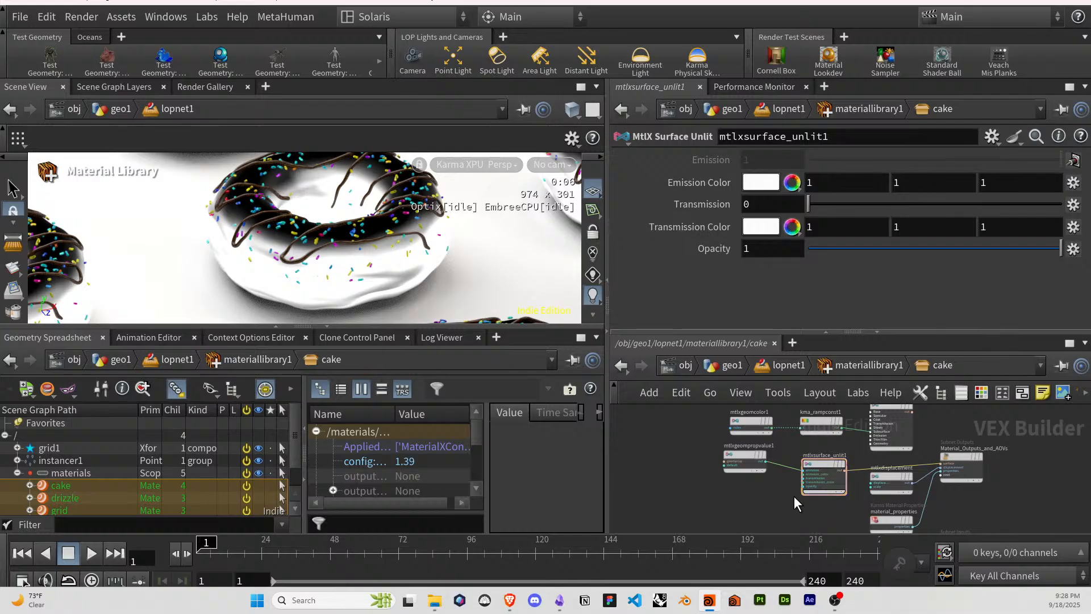
pyautogui.hotkey('ctrl', 'z')
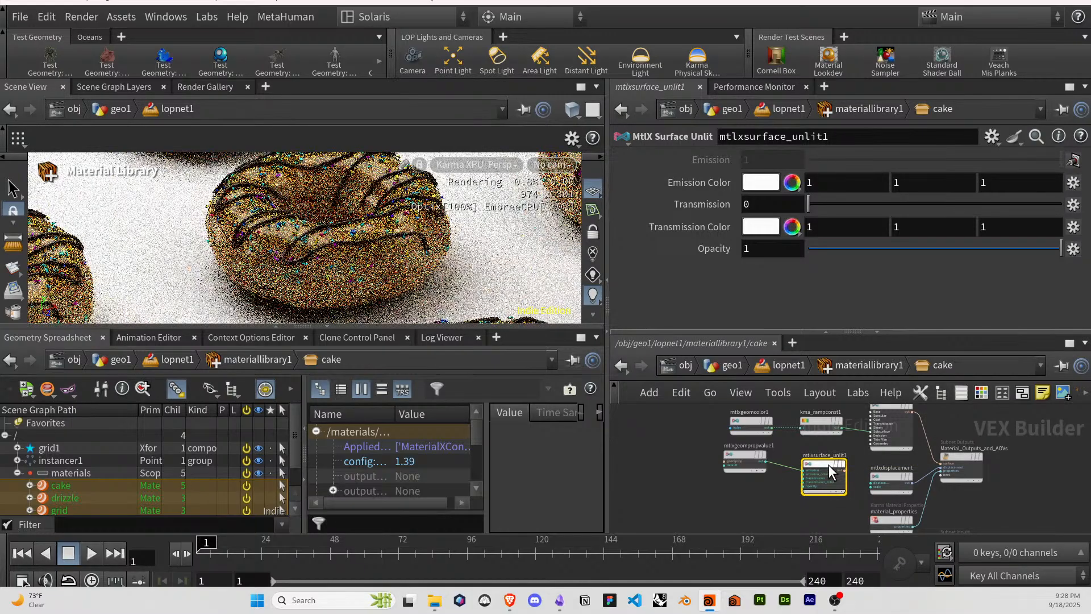
pyautogui.press('Delete')
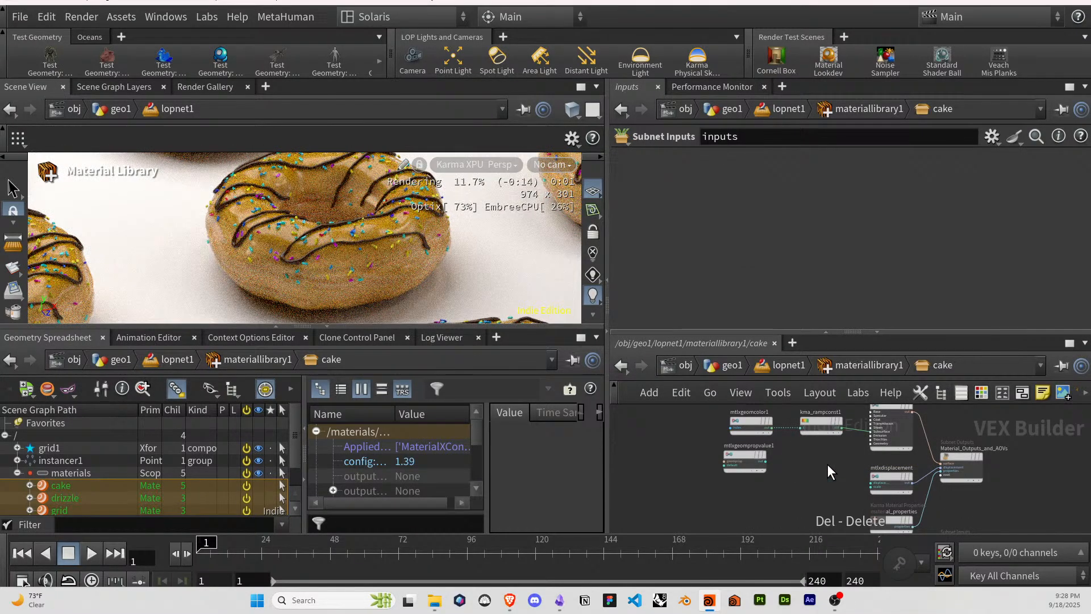
# Try a Visualize node on the mask property's output and delete it.
pyautogui.click(749, 455)
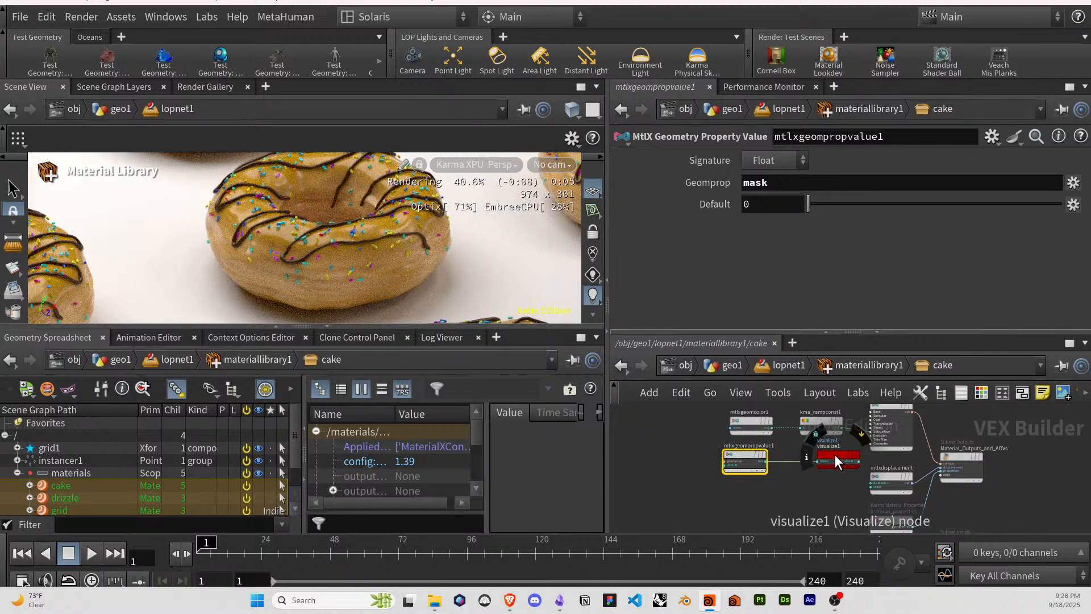
pyautogui.click(798, 478)
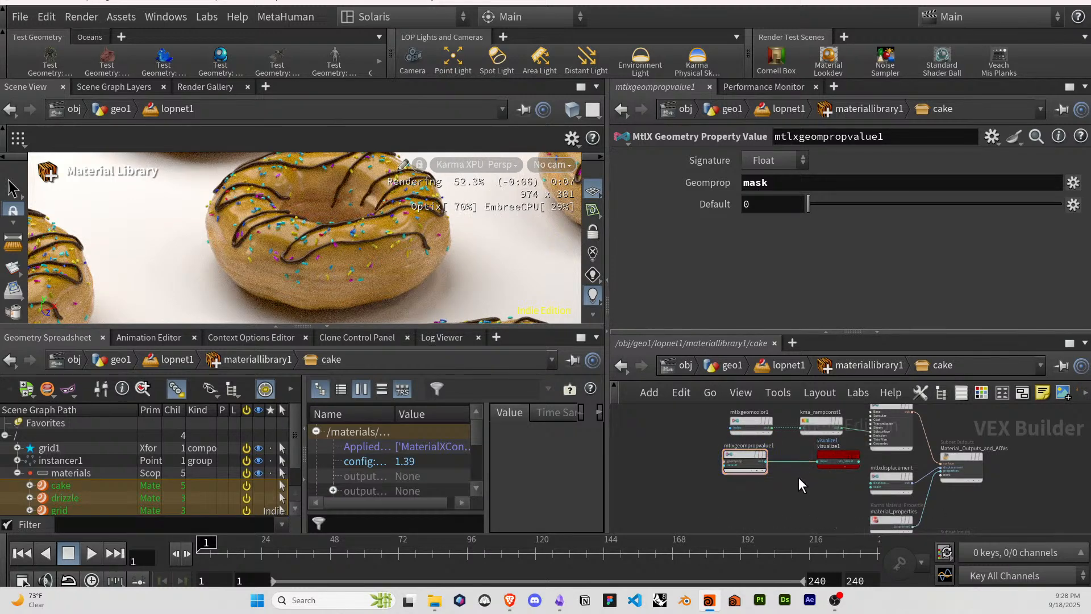
pyautogui.click(831, 458)
pyautogui.press('Delete')
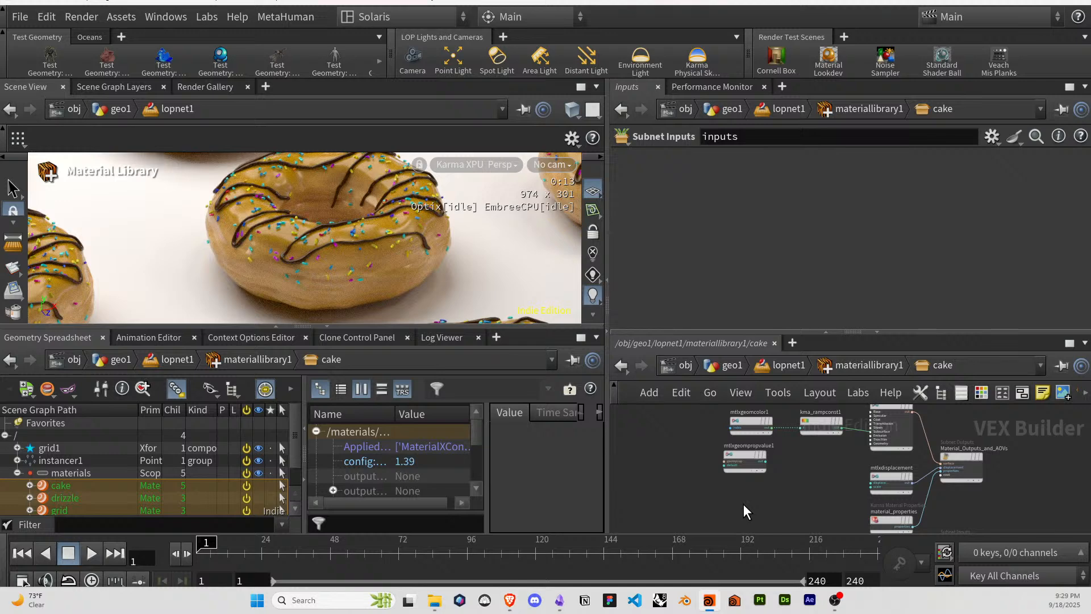
# Add a MtlX Noise3D node below the geometry property value node.
pyautogui.press('Tab')
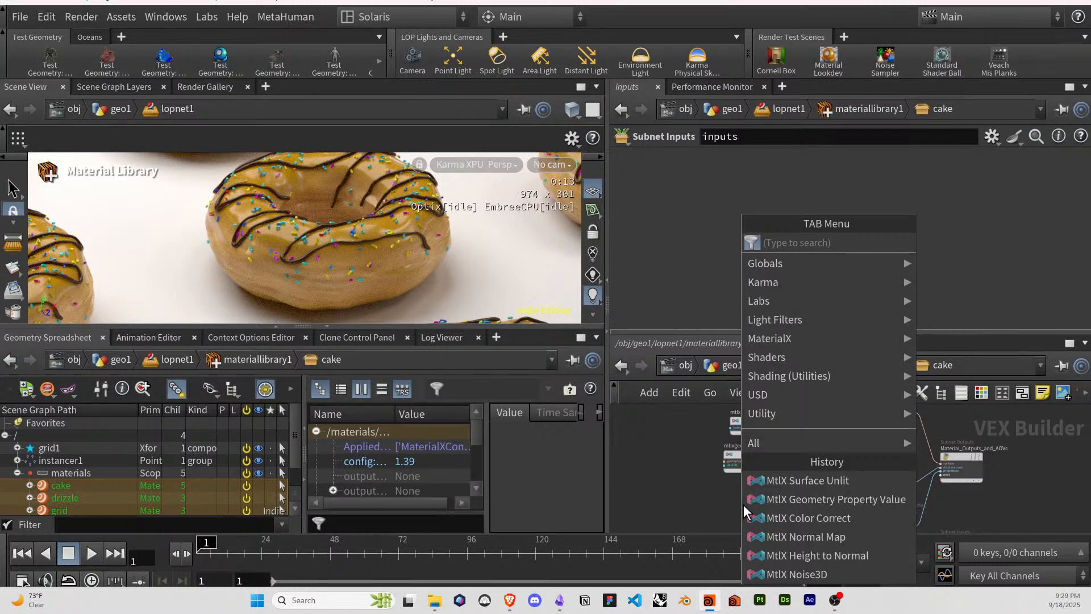
pyautogui.write('noi')
pyautogui.press('Up')
pyautogui.press('Up')
pyautogui.press('Up')
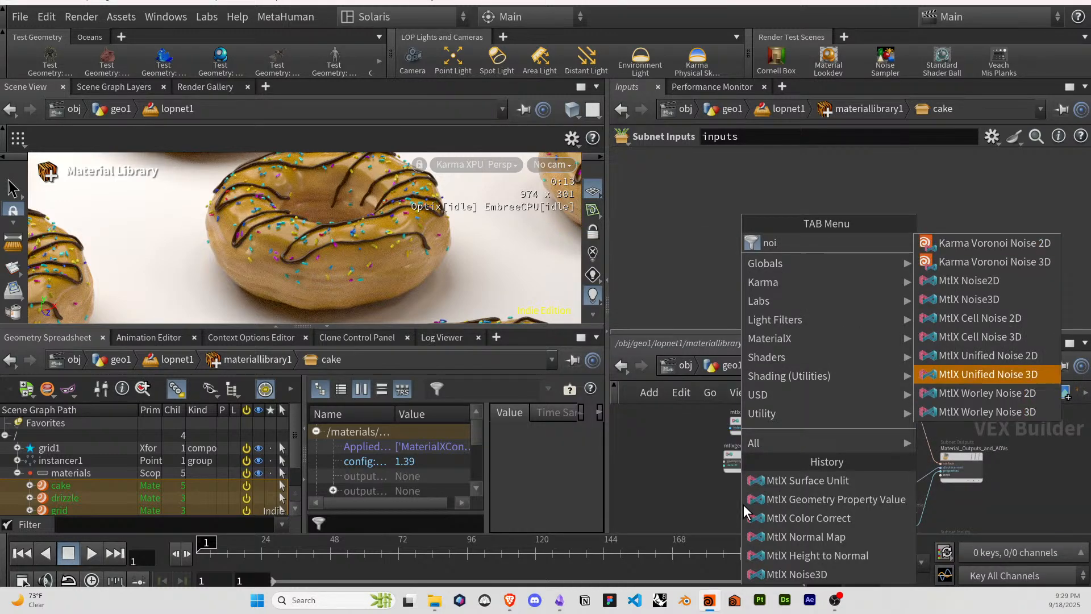
pyautogui.press('Up')
pyautogui.press('Up')
pyautogui.press('Up')
pyautogui.press('Up')
pyautogui.press('Return')
pyautogui.click(743, 504)
# Try a MtlX Height to Normal node with the noise and undo it.
pyautogui.press('Tab')
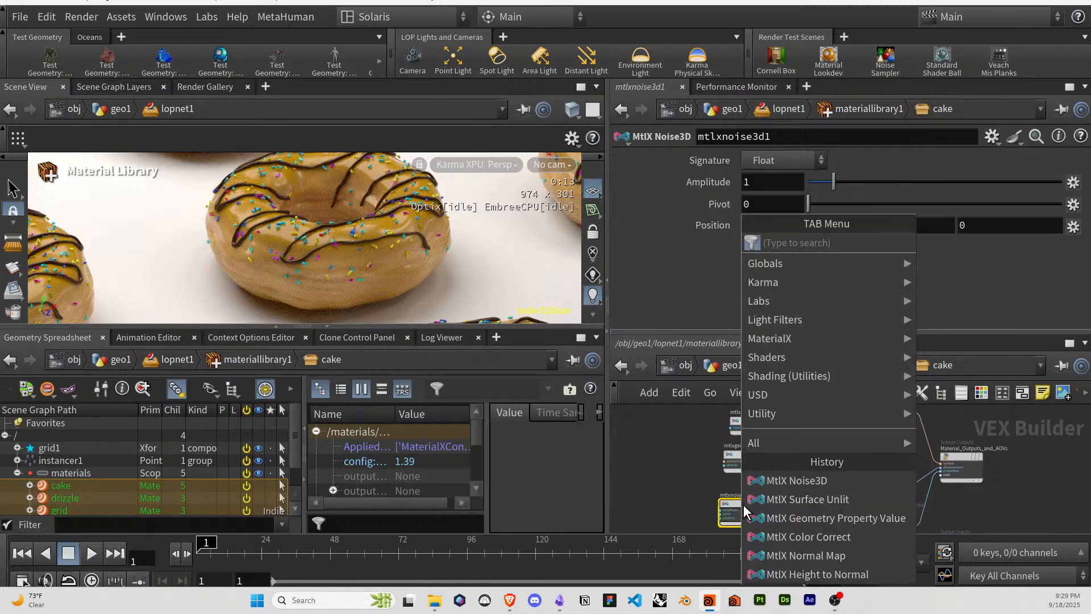
pyautogui.write('heig')
pyautogui.press('Return')
pyautogui.press('Return')
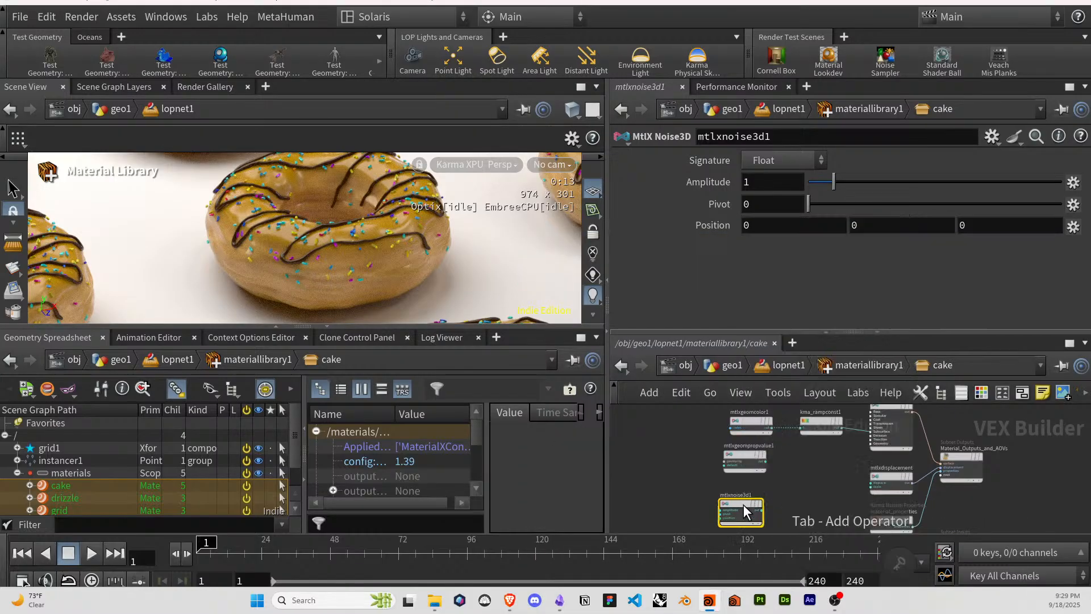
pyautogui.hotkey('ctrl', 'z')
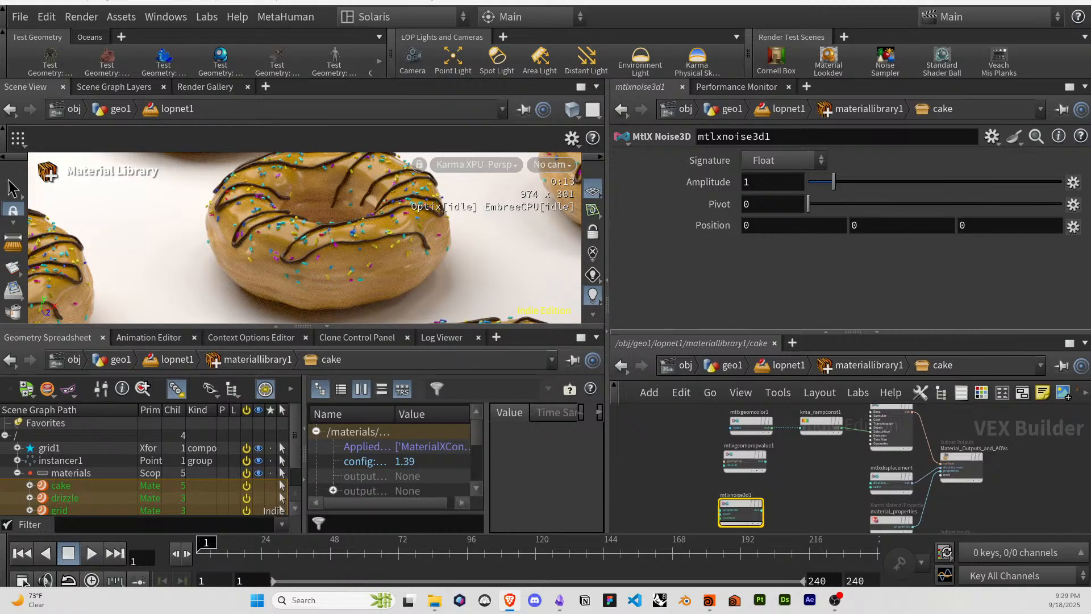
# Try adding a MtlX Position node at the noise, undo it, and delete the noise node.
pyautogui.press('Tab')
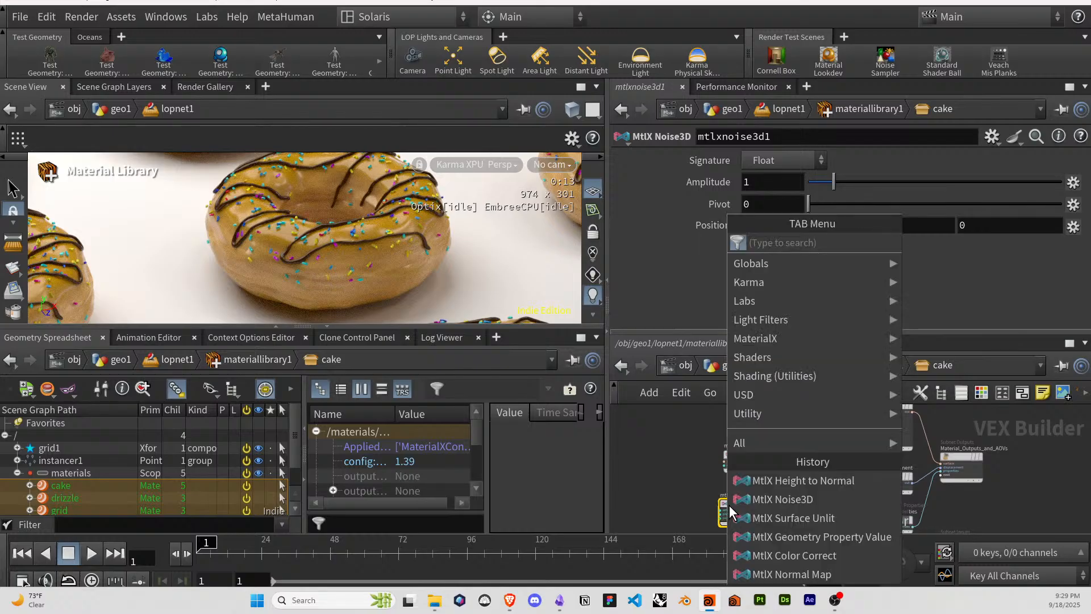
pyautogui.write('pos')
pyautogui.press('Return')
pyautogui.press('Return')
pyautogui.hotkey('ctrl', 'z')
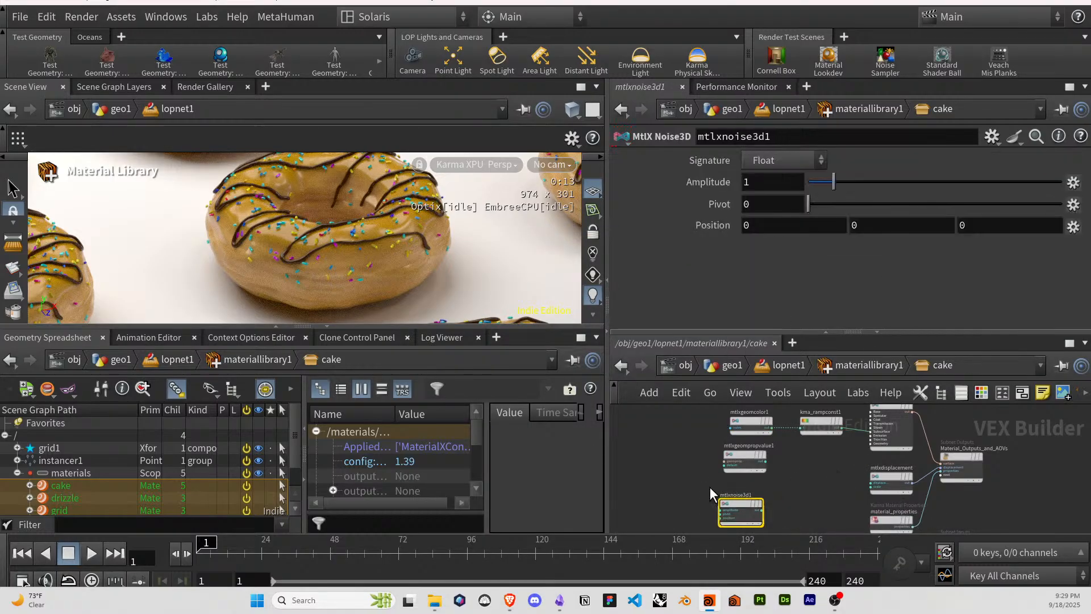
pyautogui.moveTo(682, 506); pyautogui.dragTo(795, 468, button='middle')
pyautogui.press('Delete')
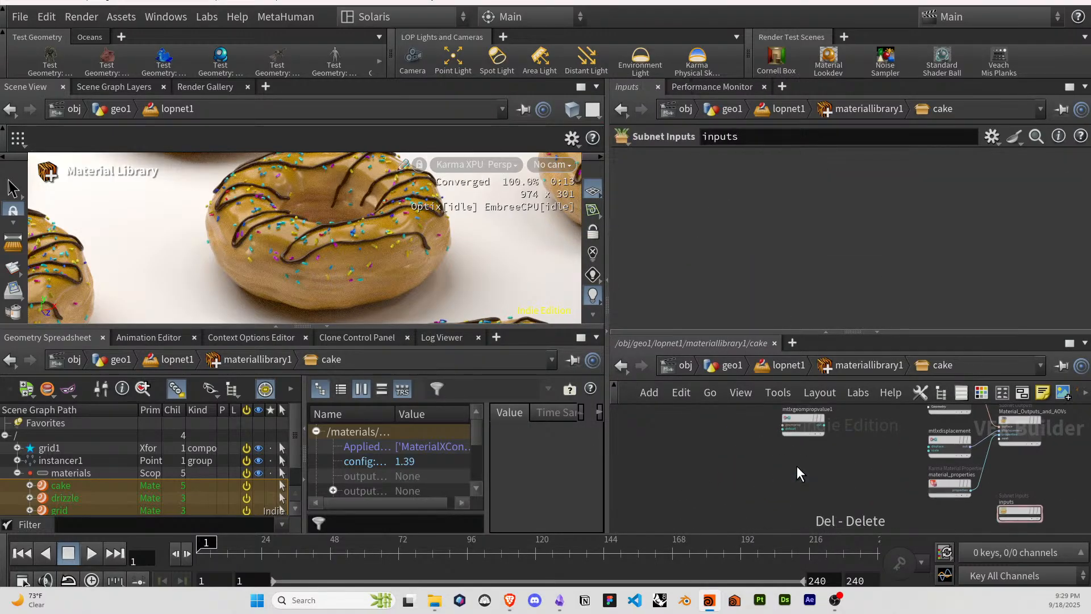
pyautogui.press('Tab')
pyautogui.write('pos')
pyautogui.press('Return')
pyautogui.press('Return')
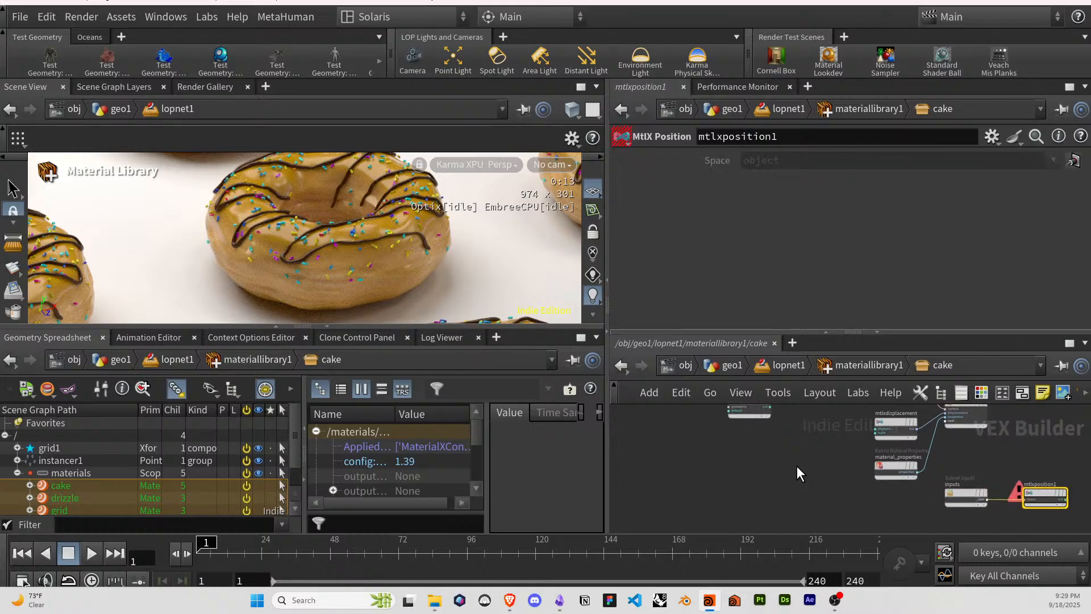
pyautogui.press('Tab')
pyautogui.press('Escape')
pyautogui.hotkey('ctrl', 'z')
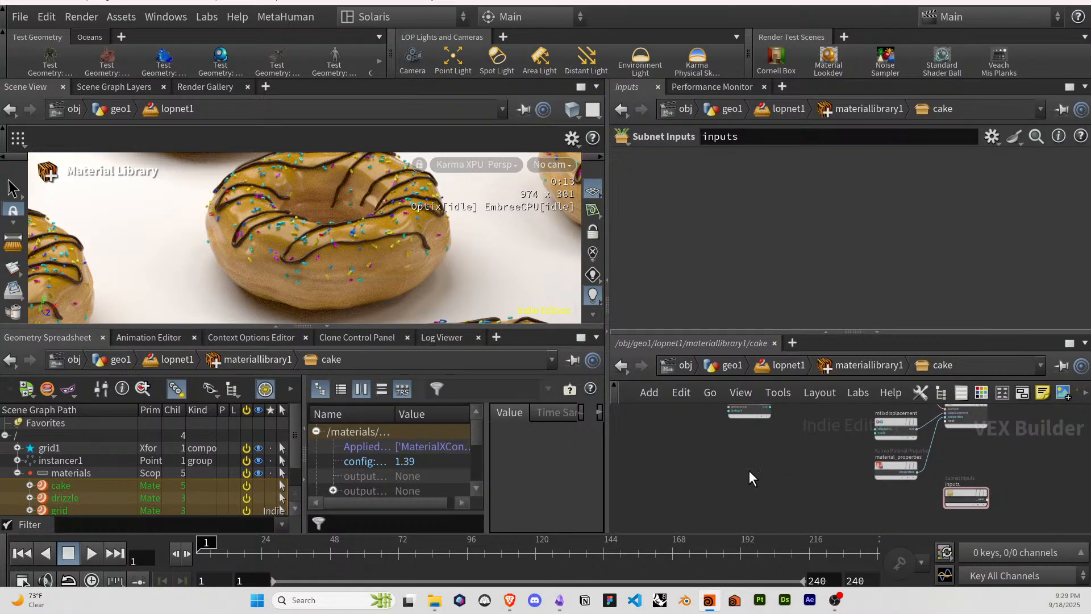
# Place a MtlX Position node below the geometry property value node and append a MtlX Multiply node to it.
pyautogui.press('Tab')
pyautogui.write('pos')
pyautogui.press('Return')
pyautogui.click(749, 470)
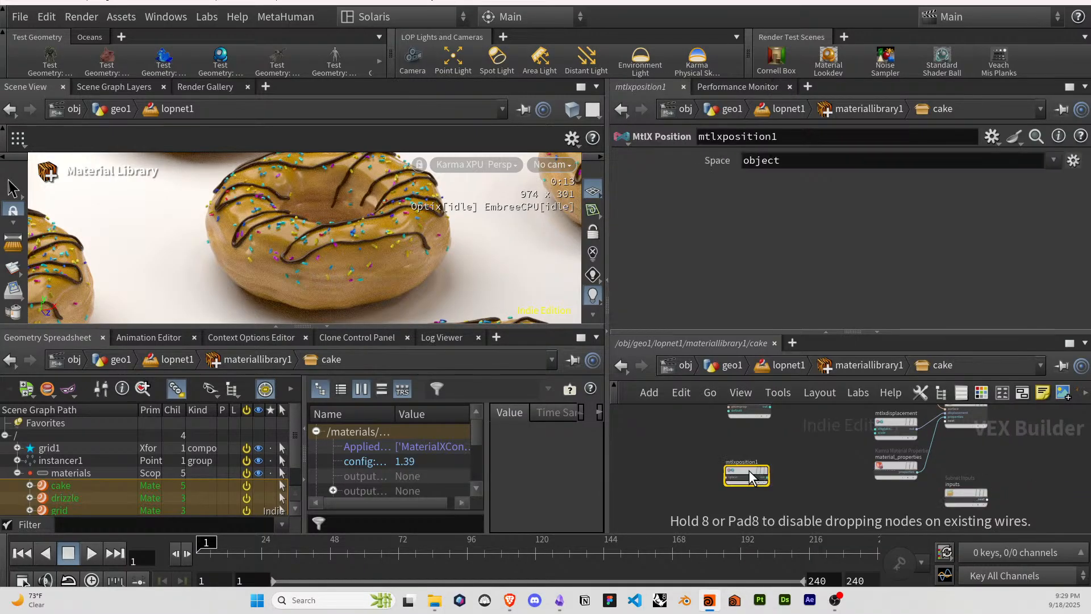
pyautogui.press('Tab')
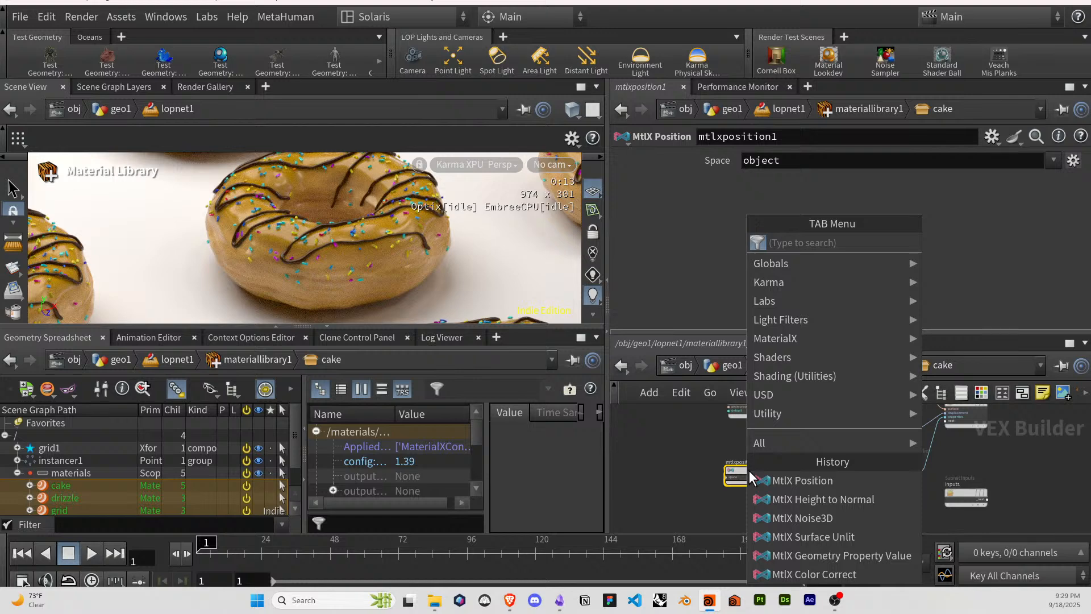
pyautogui.write('mul')
pyautogui.press('Return')
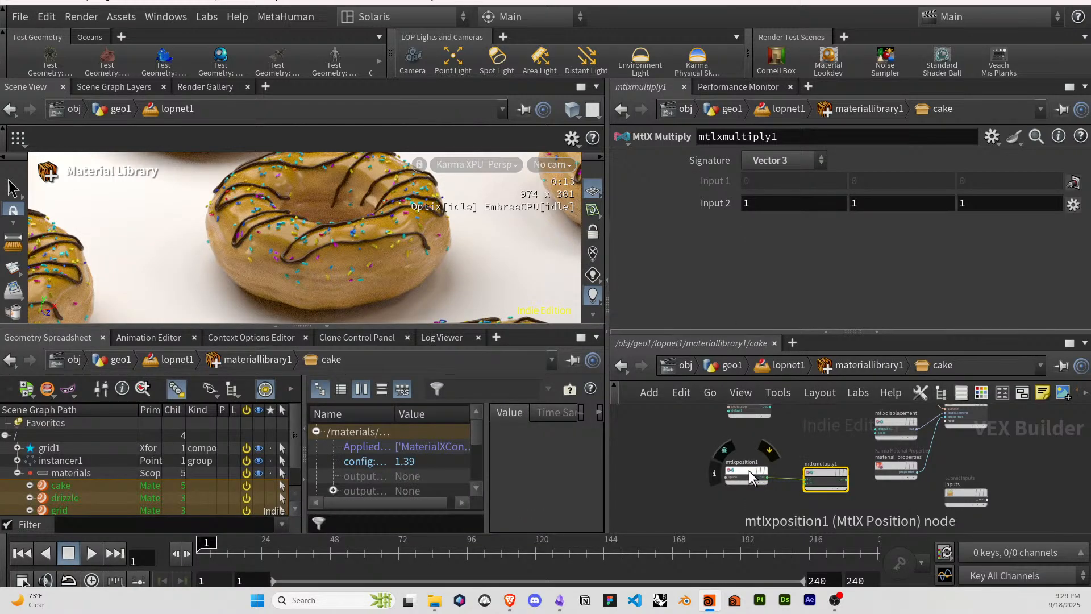
# Feed the multiply node into the position input of a new MtlX Noise3D node and move the three-node chain beneath the geometry property value node.
pyautogui.press('Tab')
pyautogui.press('Escape')
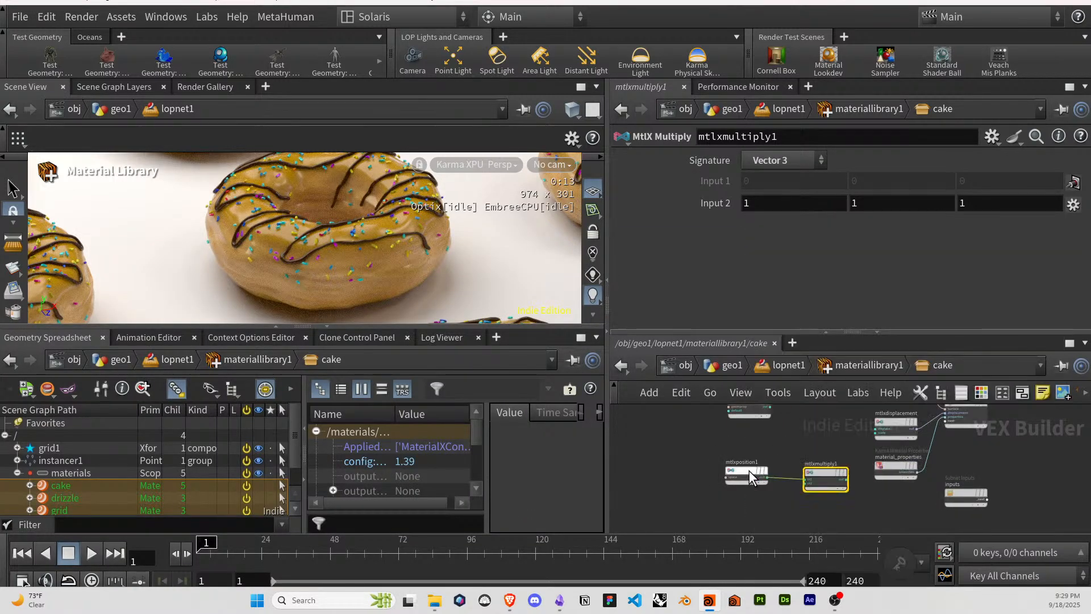
pyautogui.moveTo(1024, 483); pyautogui.dragTo(882, 455)
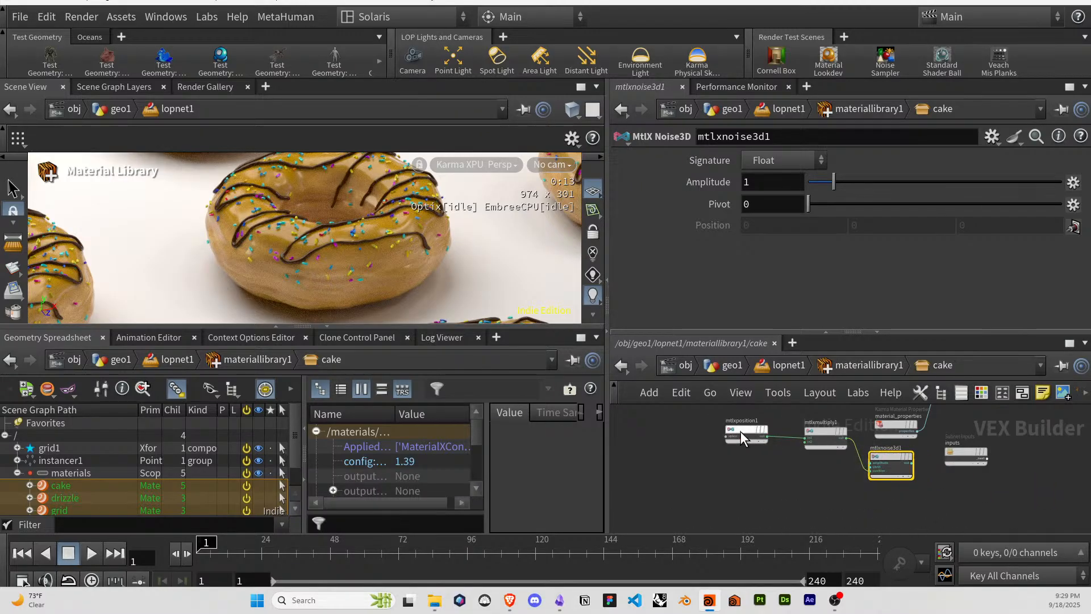
pyautogui.click(741, 431)
pyautogui.keyDown('shift'); pyautogui.click(820, 434); pyautogui.keyUp('shift')
pyautogui.keyDown('shift'); pyautogui.click(882, 455); pyautogui.keyUp('shift')
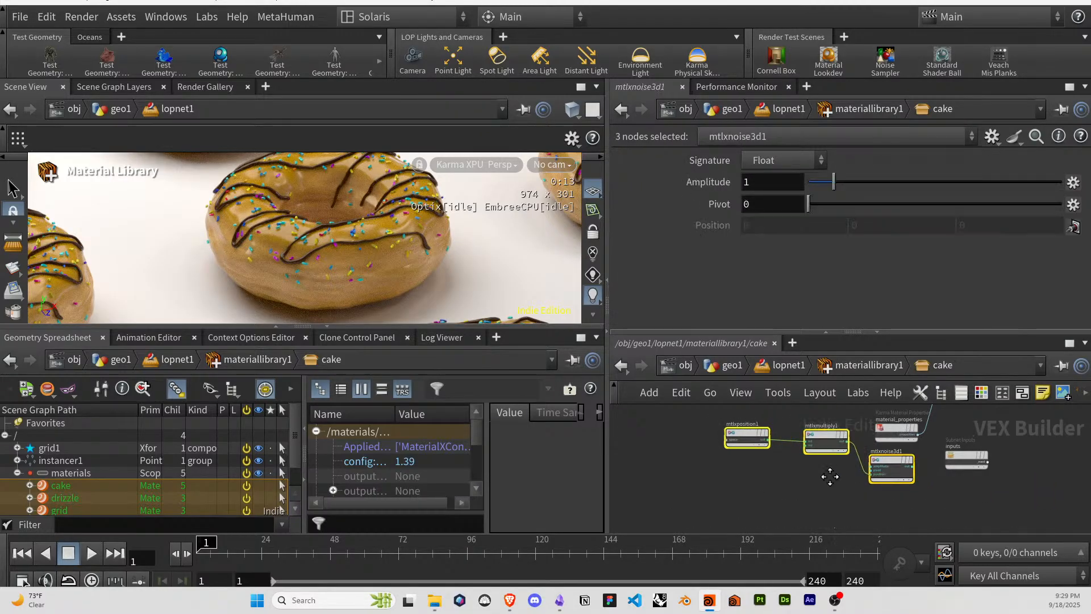
pyautogui.moveTo(829, 476); pyautogui.dragTo(836, 503, button='middle')
pyautogui.moveTo(887, 487); pyautogui.dragTo(780, 452)
pyautogui.moveTo(814, 438); pyautogui.dragTo(817, 494, button='middle')
pyautogui.scroll(-3, 817, 490)
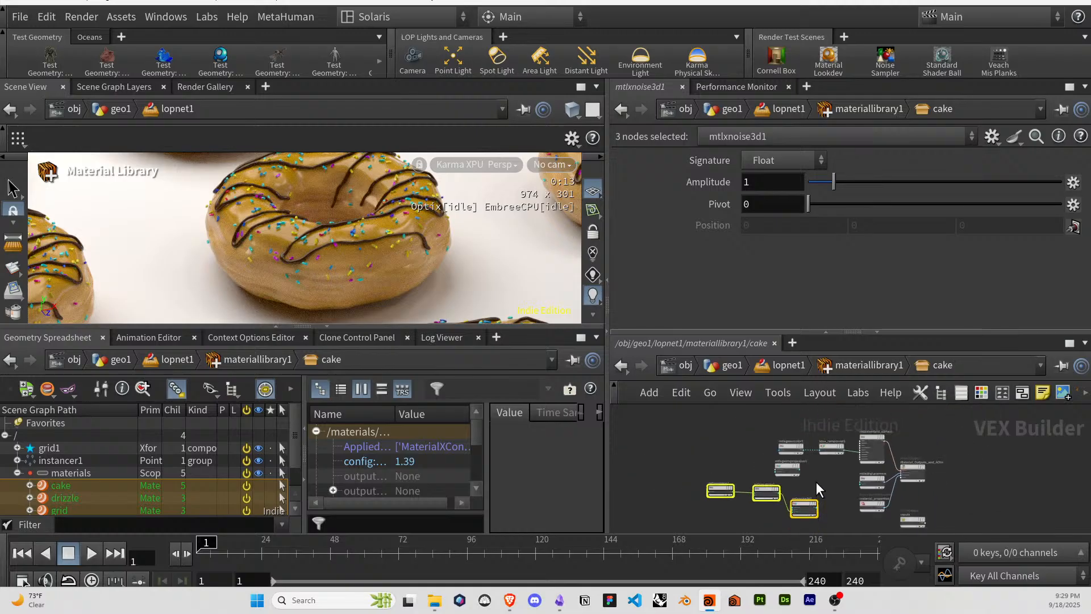
pyautogui.click(817, 480)
pyautogui.scroll(4, 813, 474)
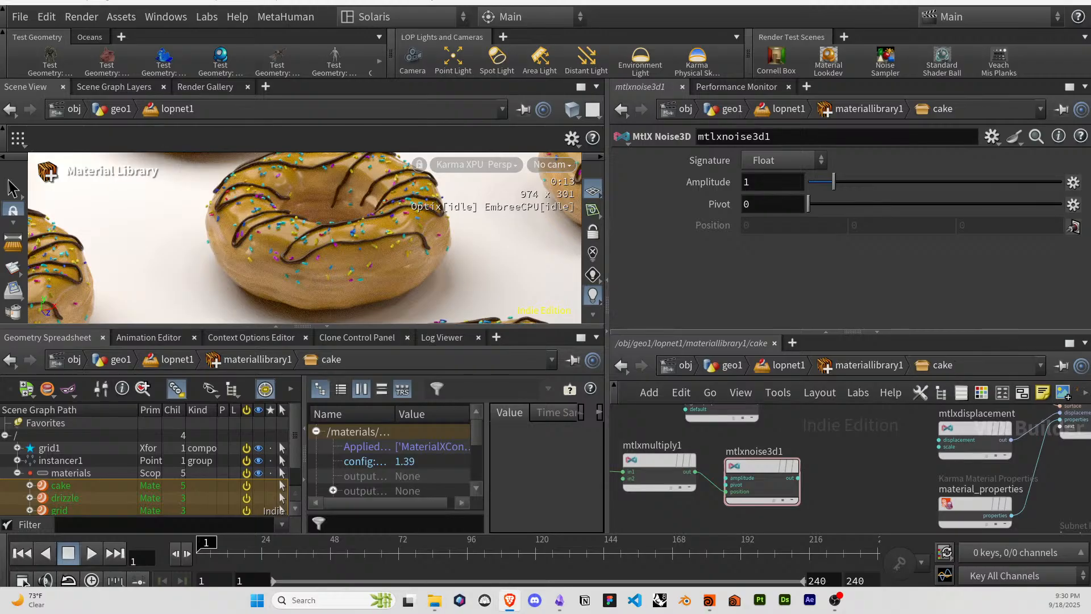
# Append a MtlX Bump node to the noise and wire its output into the surface shader's Geometry inputs.
pyautogui.press('Tab')
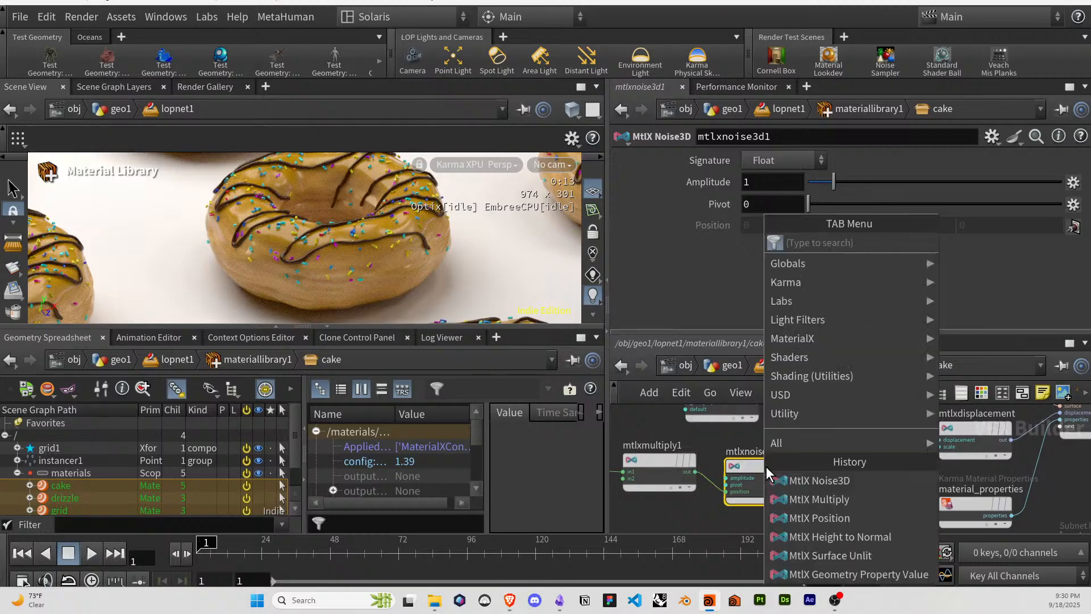
pyautogui.write('bum')
pyautogui.hotkey('shift', 'Return')
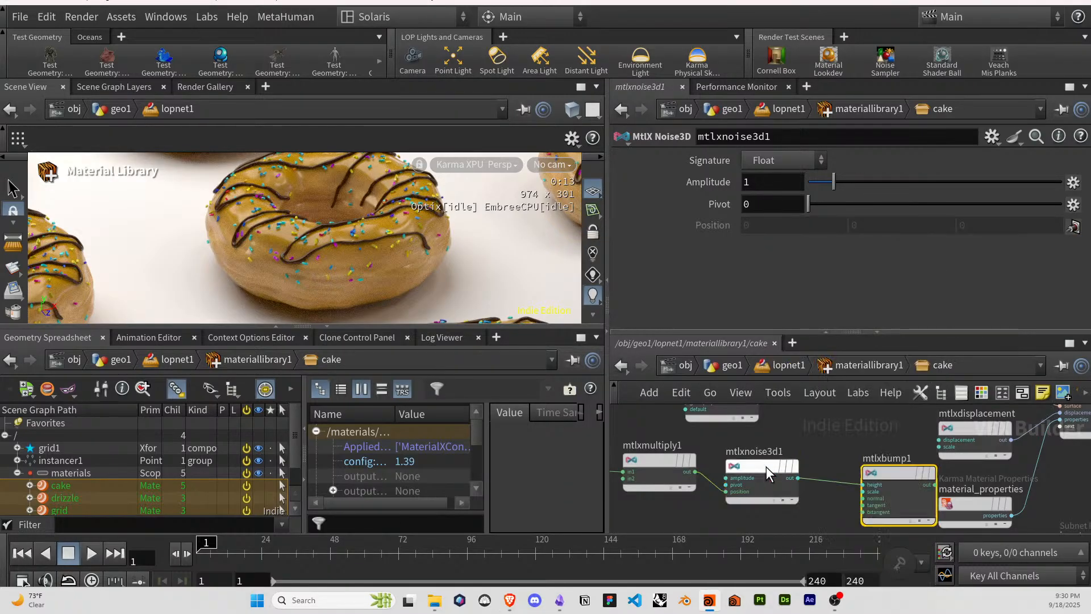
pyautogui.moveTo(896, 471); pyautogui.dragTo(857, 453)
pyautogui.moveTo(886, 423); pyautogui.dragTo(859, 463, button='middle')
pyautogui.click(869, 501)
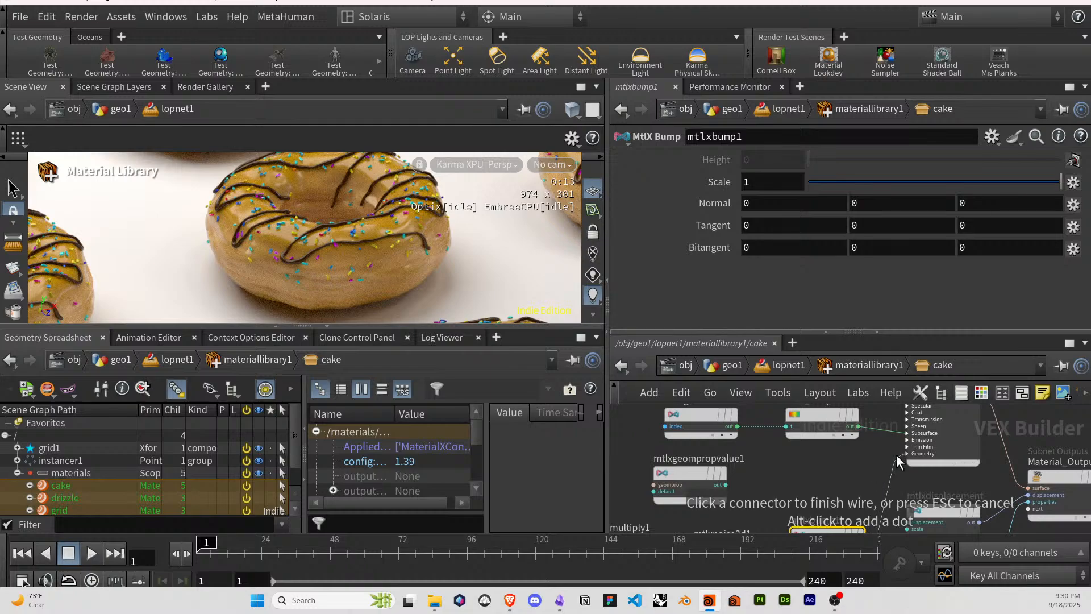
pyautogui.click(896, 455)
pyautogui.click(924, 526)
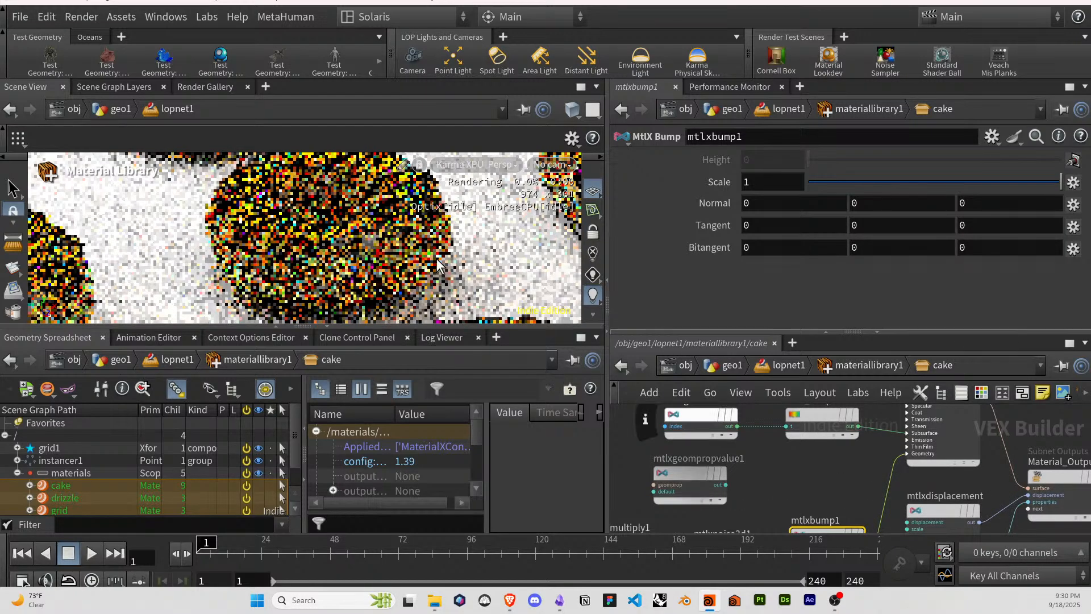
pyautogui.press('Escape')
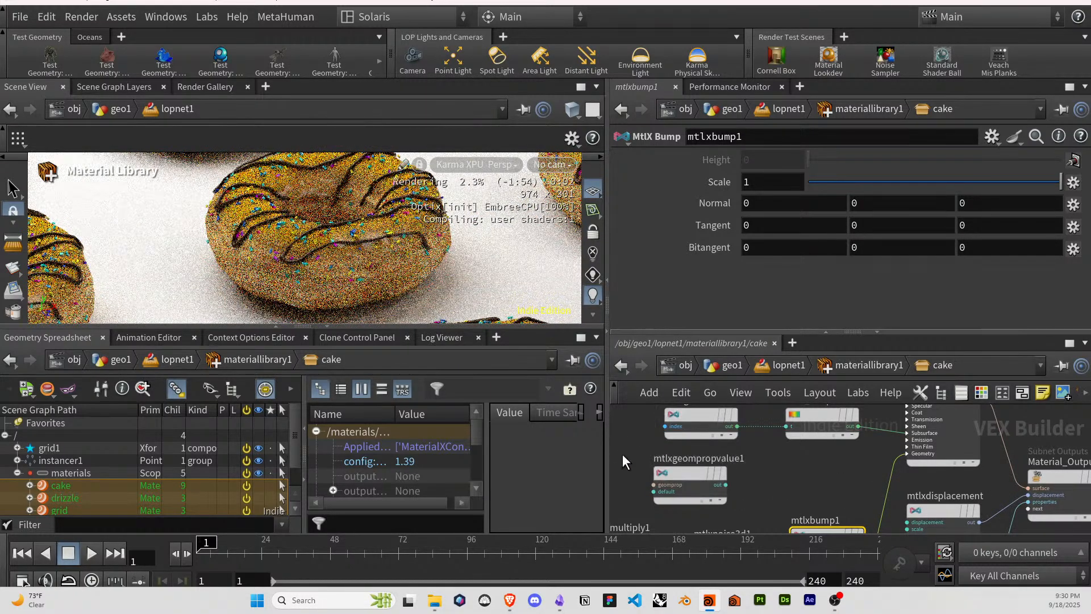
# Collapse the geometry spreadsheet pane to enlarge the render view and look through the /null camera.
pyautogui.moveTo(413, 265)
pyautogui.mouseDown()
pyautogui.moveTo(421, 254)
pyautogui.moveTo(394, 256)
pyautogui.moveTo(416, 259)
pyautogui.mouseUp()
pyautogui.scroll(2, 416, 260)
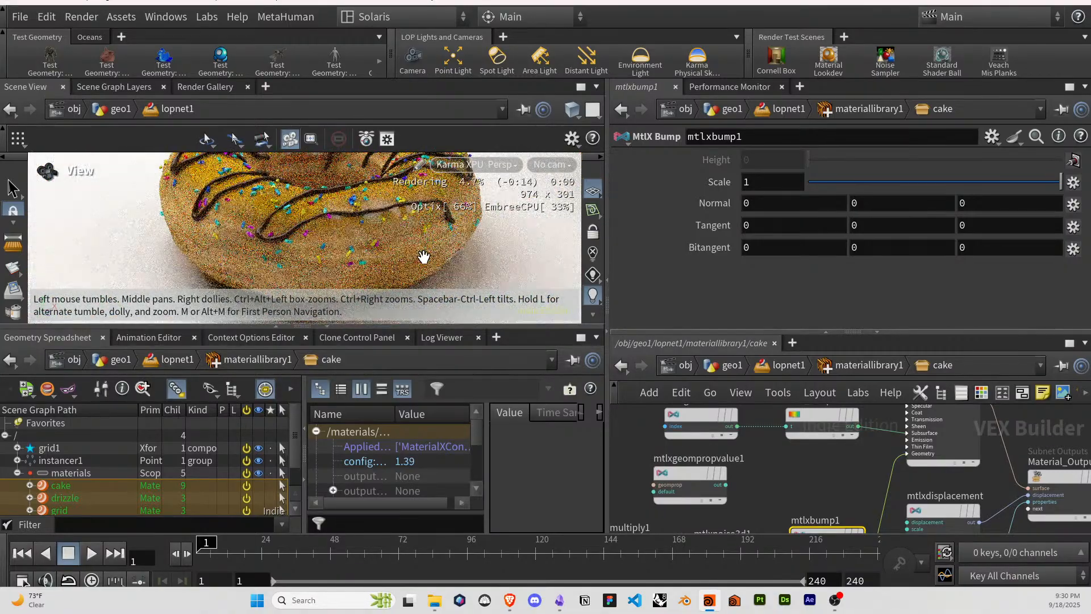
pyautogui.moveTo(418, 325); pyautogui.dragTo(422, 347)
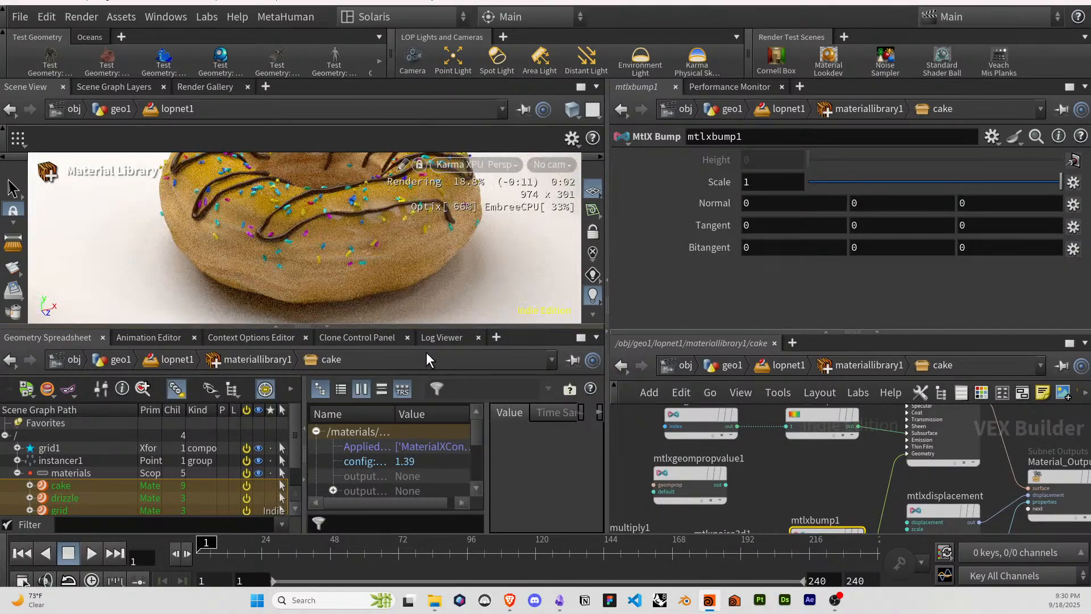
pyautogui.click(329, 327)
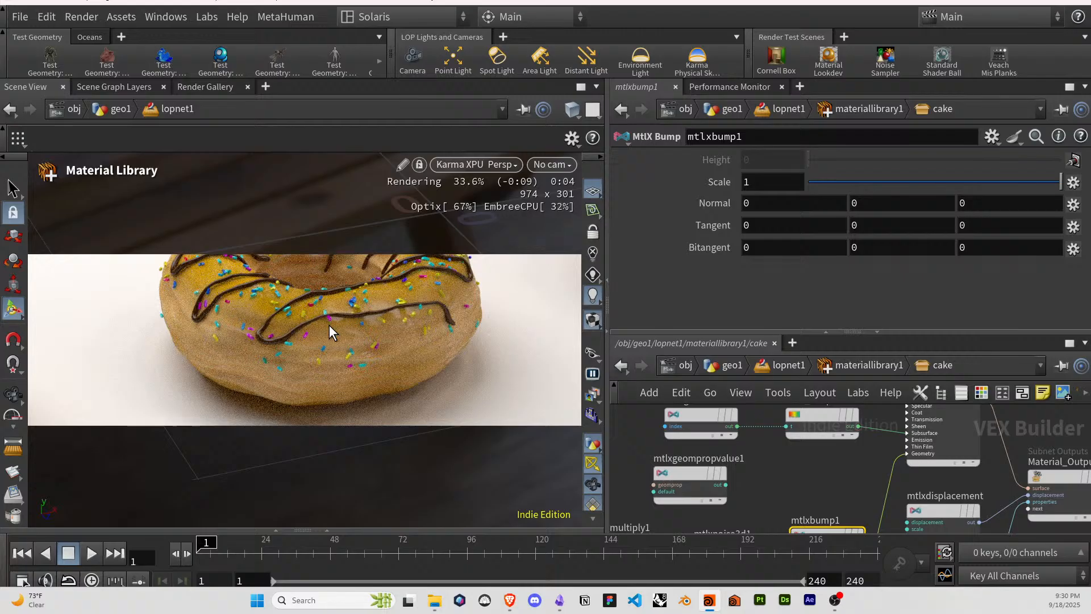
pyautogui.click(536, 163)
pyautogui.click(574, 200)
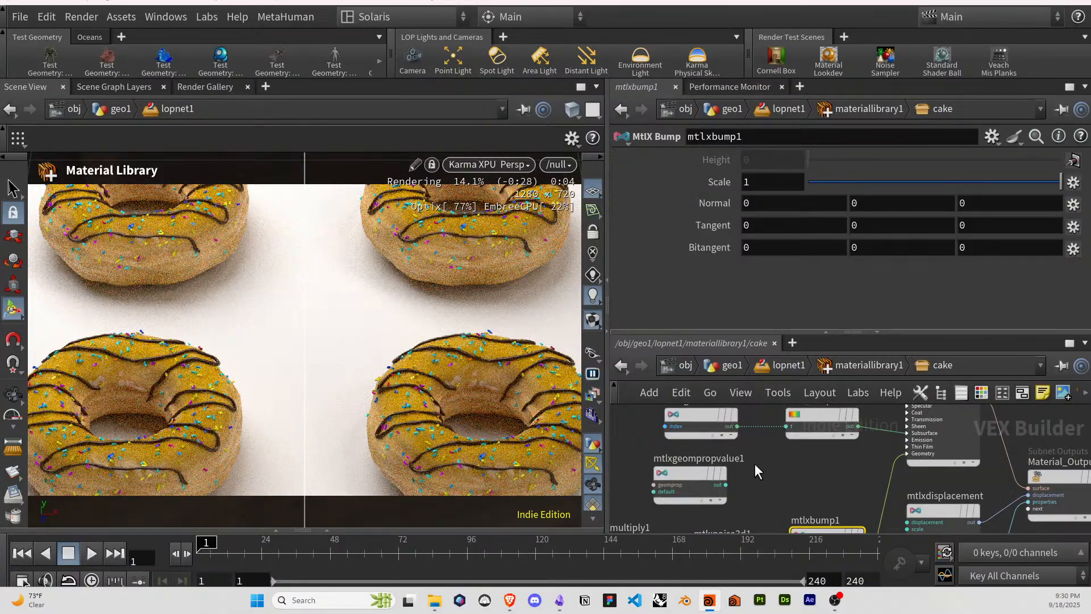
# Set the multiply node's Signature to Vector 3 (FA) and its Input 2 to 256.
pyautogui.moveTo(763, 458); pyautogui.dragTo(801, 397, button='middle')
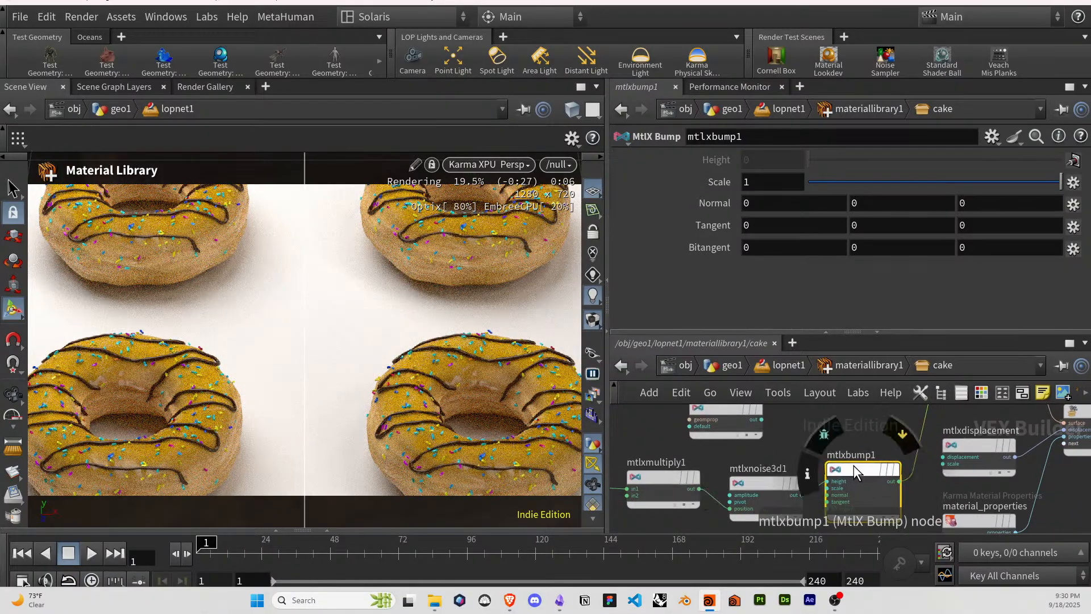
pyautogui.moveTo(766, 453)
pyautogui.click(659, 476)
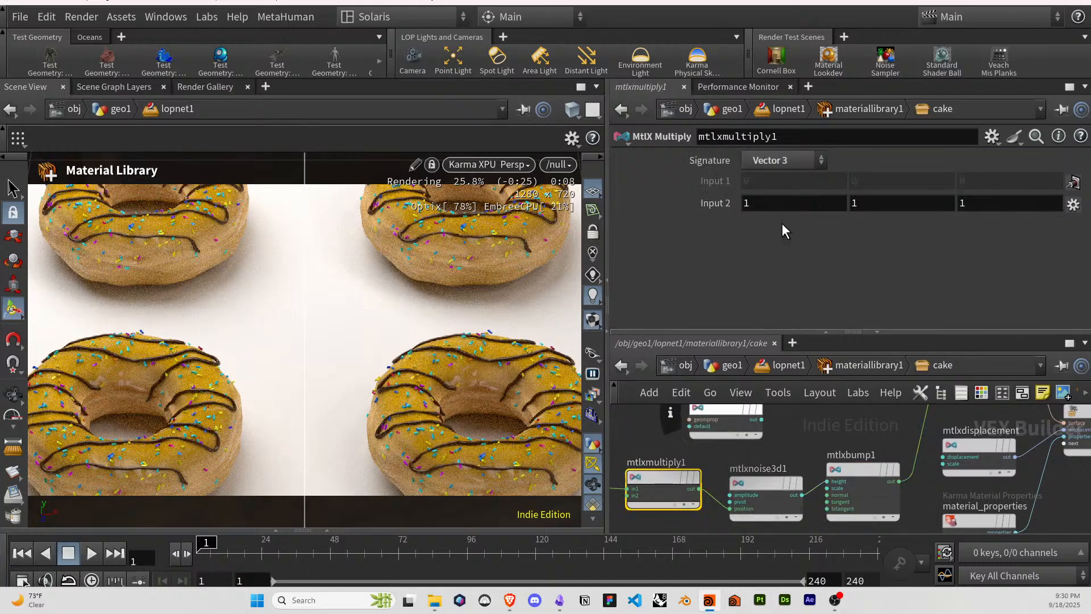
pyautogui.click(782, 161)
pyautogui.click(776, 235)
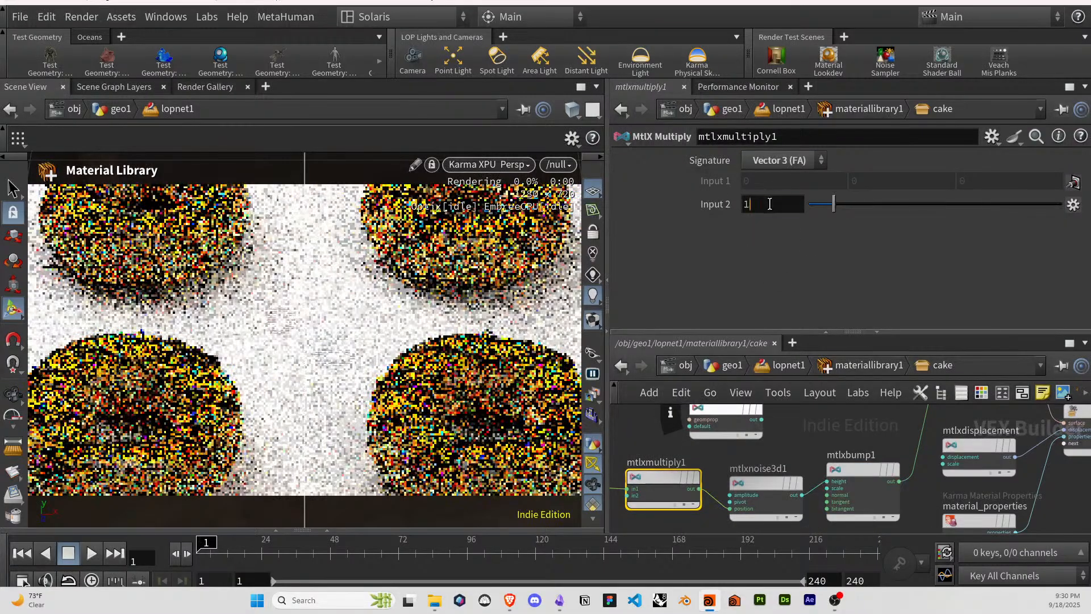
pyautogui.click(770, 203)
pyautogui.write('256')
pyautogui.press('Return')
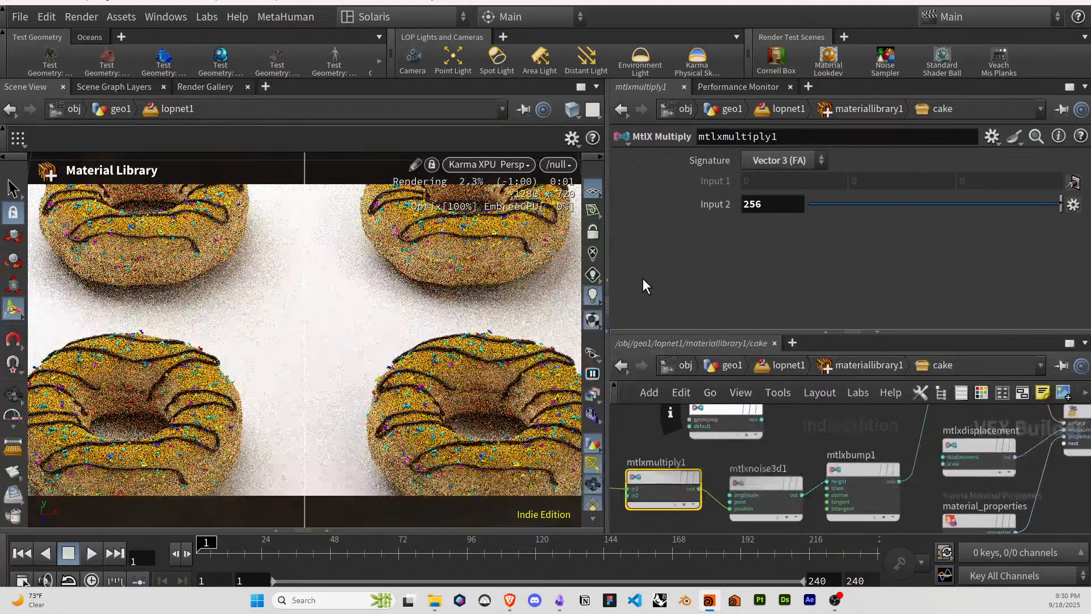
# Preview the noise by feeding the MtlX Noise3D output into a new MtlX Surface Unlit node wired to the material's surface output.
pyautogui.scroll(-1, 802, 437)
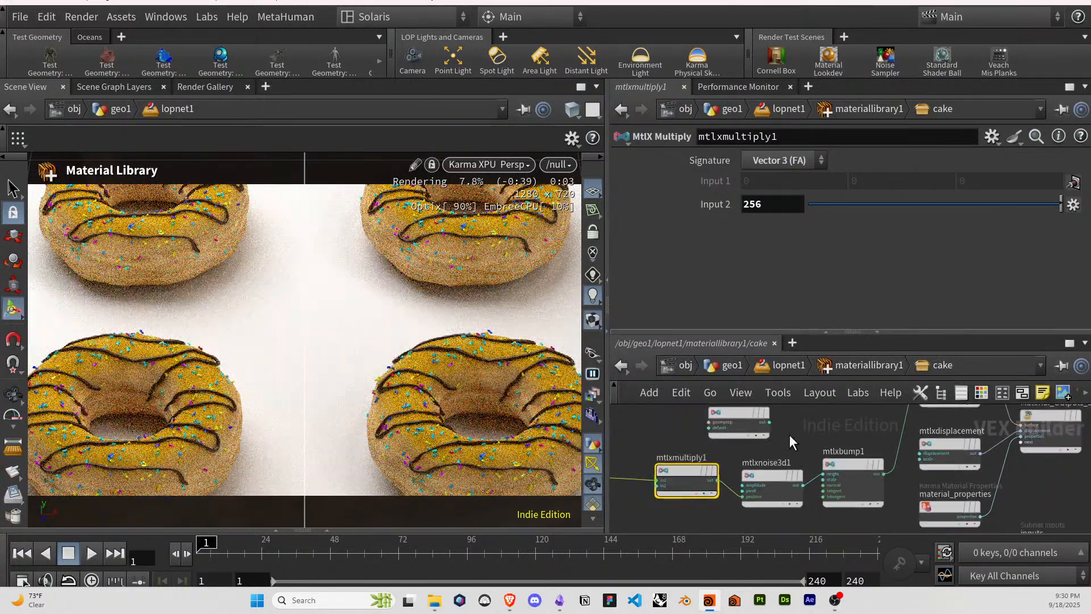
pyautogui.moveTo(790, 434); pyautogui.dragTo(893, 437, button='middle')
pyautogui.scroll(2, 849, 487)
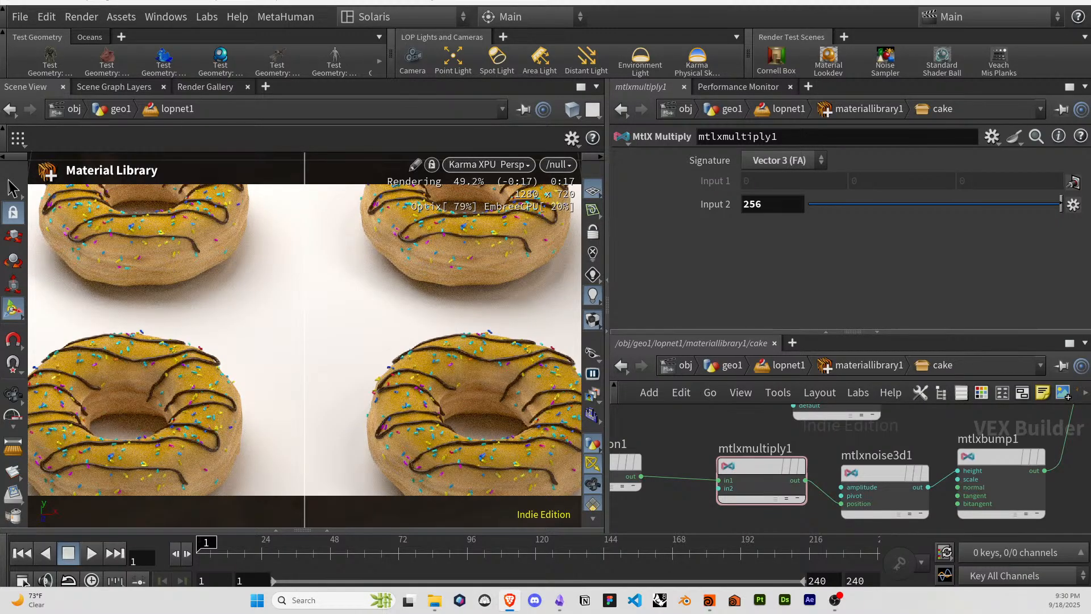
pyautogui.scroll(-1, 978, 435)
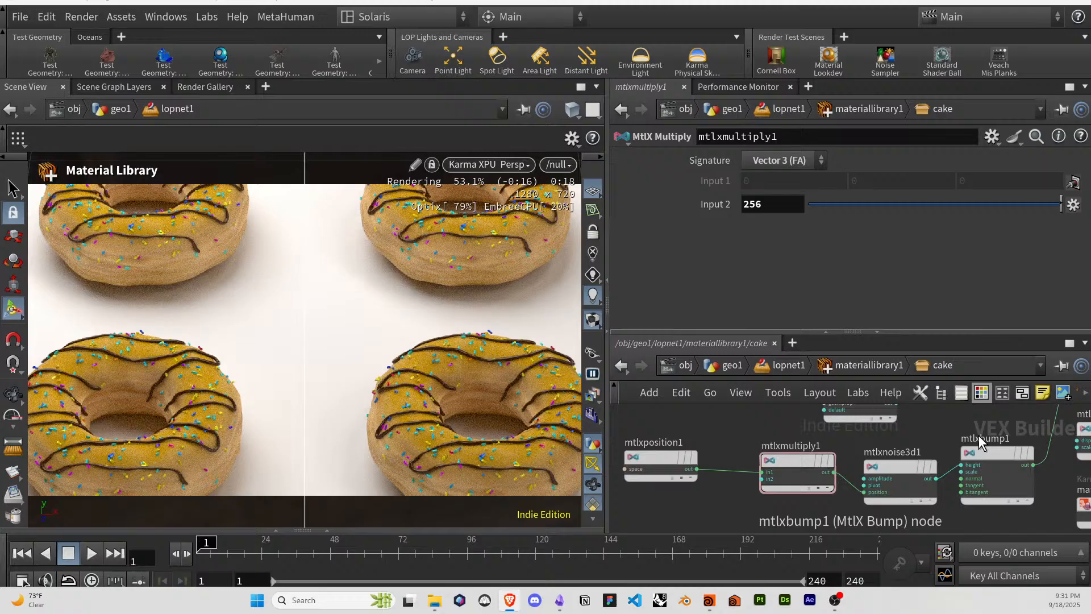
pyautogui.click(936, 480)
pyautogui.moveTo(964, 489); pyautogui.dragTo(915, 475, button='middle')
pyautogui.press('Tab')
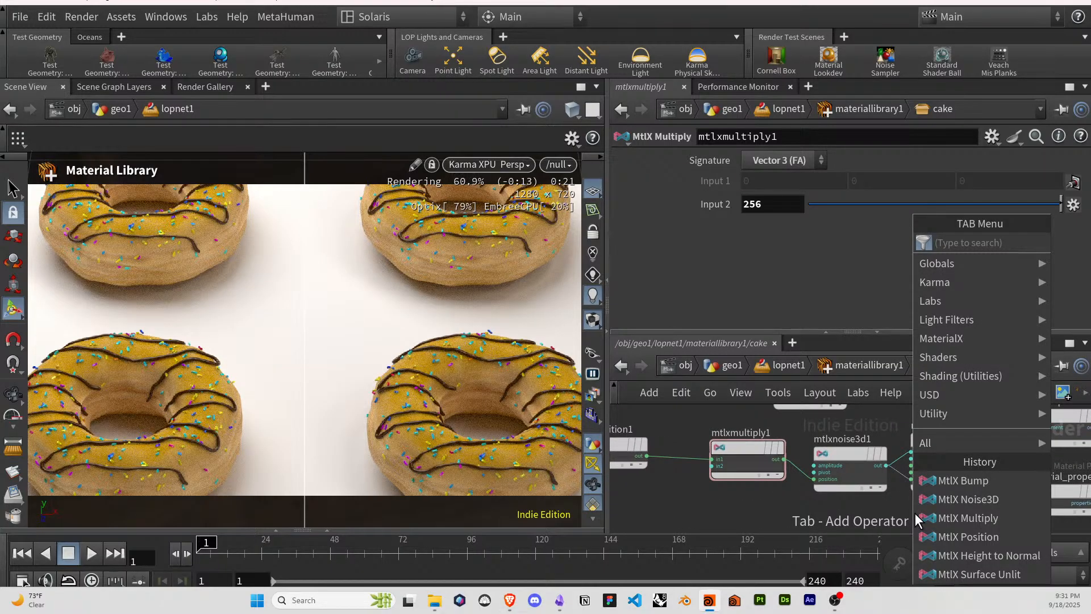
pyautogui.write('unl')
pyautogui.press('Return')
pyautogui.moveTo(982, 512); pyautogui.dragTo(950, 513)
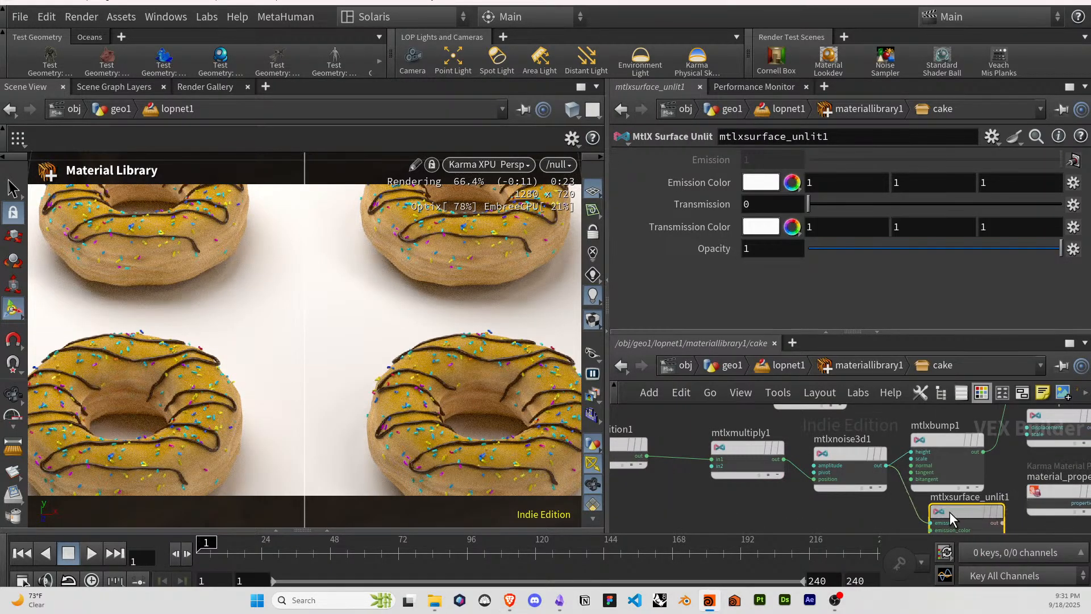
pyautogui.click(990, 522)
pyautogui.moveTo(997, 491); pyautogui.dragTo(862, 579, button='middle')
pyautogui.click(1010, 478)
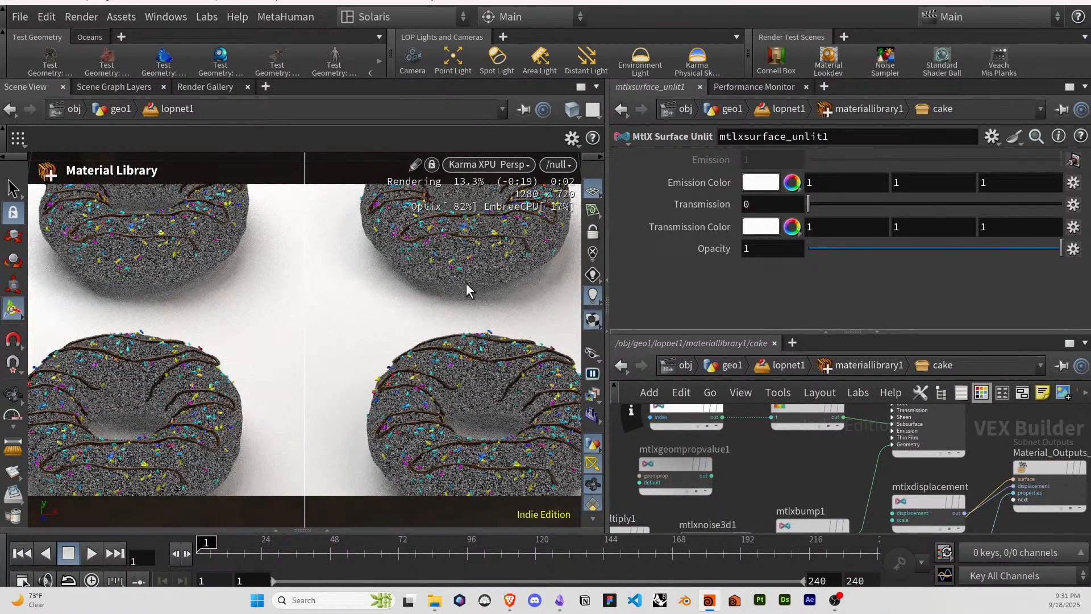
# Delete the unlit preview node and reconnect the standard surface shader to the material's surface output.
pyautogui.scroll(-3, 809, 459)
pyautogui.moveTo(809, 459); pyautogui.dragTo(801, 412, button='middle')
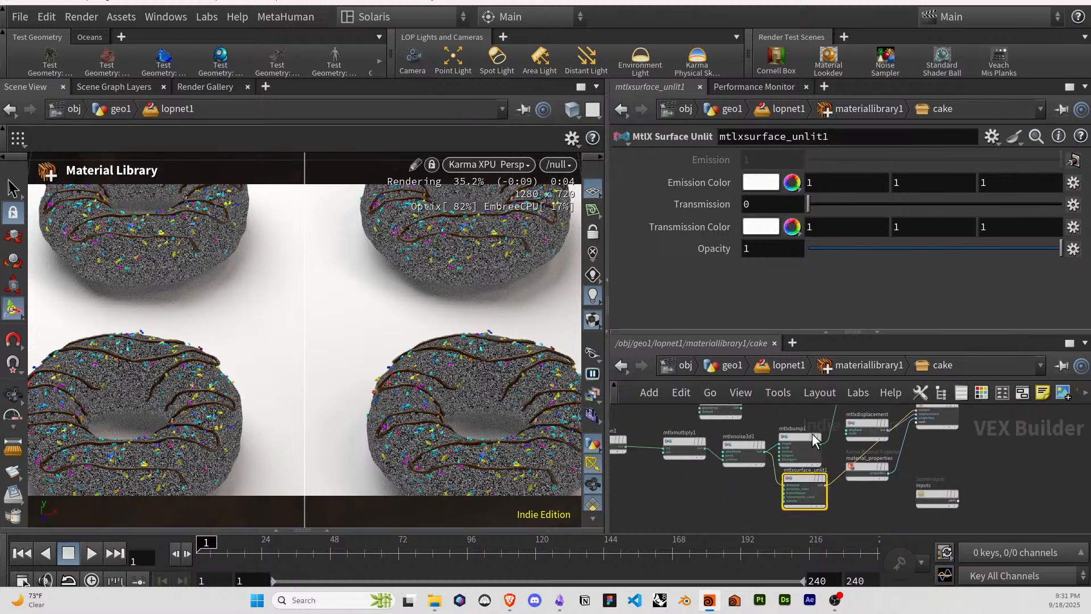
pyautogui.press('Delete')
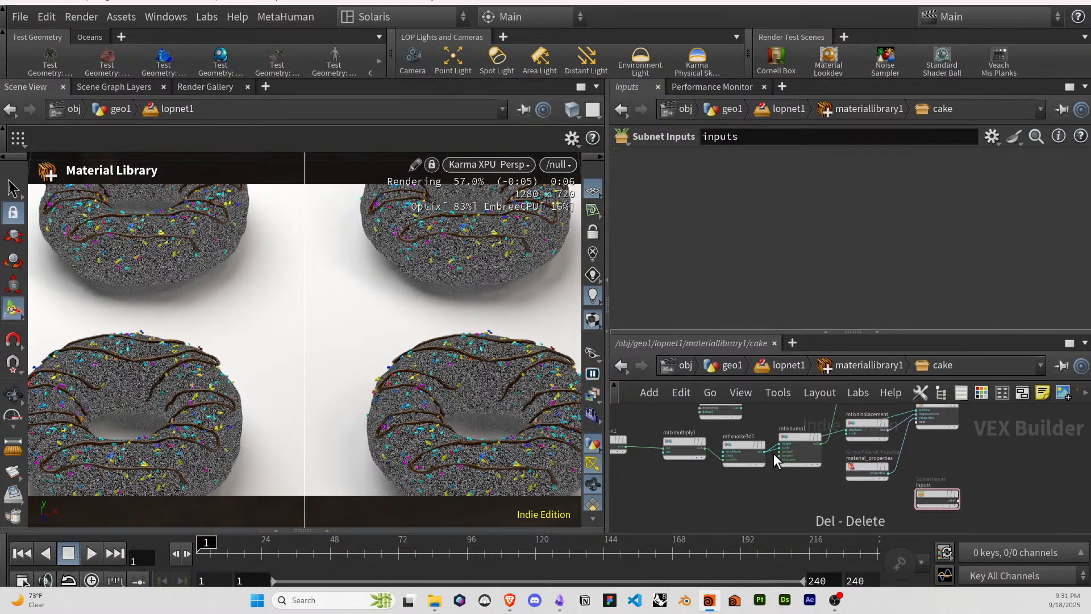
pyautogui.moveTo(804, 417); pyautogui.dragTo(809, 452, button='middle')
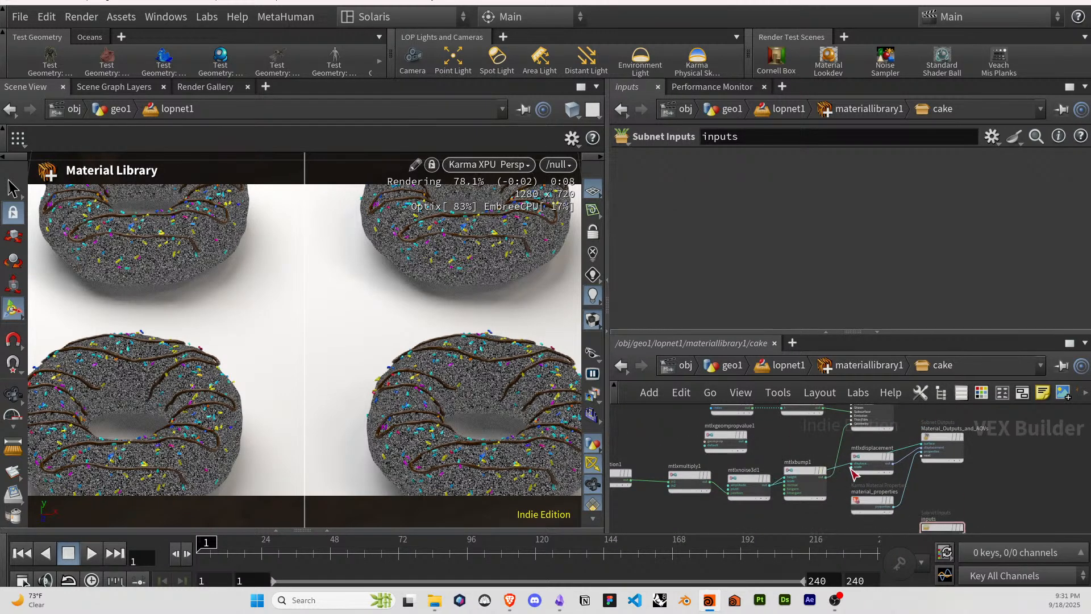
pyautogui.moveTo(906, 418); pyautogui.dragTo(903, 449, button='middle')
pyautogui.moveTo(891, 429); pyautogui.dragTo(920, 481)
# Select all nodes of the cake material and lay them out automatically.
pyautogui.hotkey('ctrl', 'a')
pyautogui.press('l')
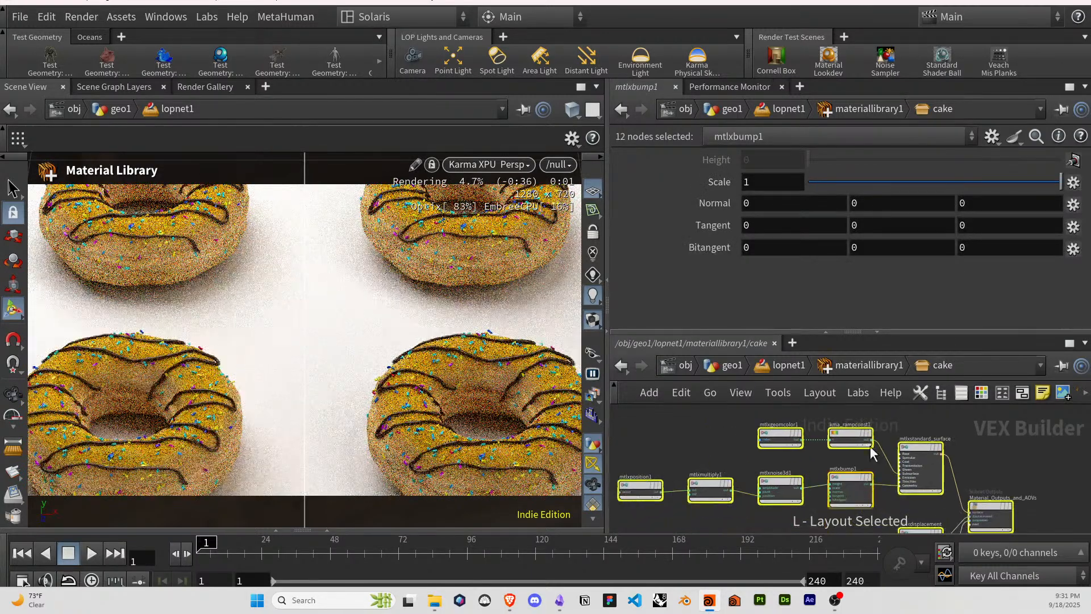
pyautogui.click(817, 462)
pyautogui.moveTo(816, 462); pyautogui.dragTo(907, 447, button='middle')
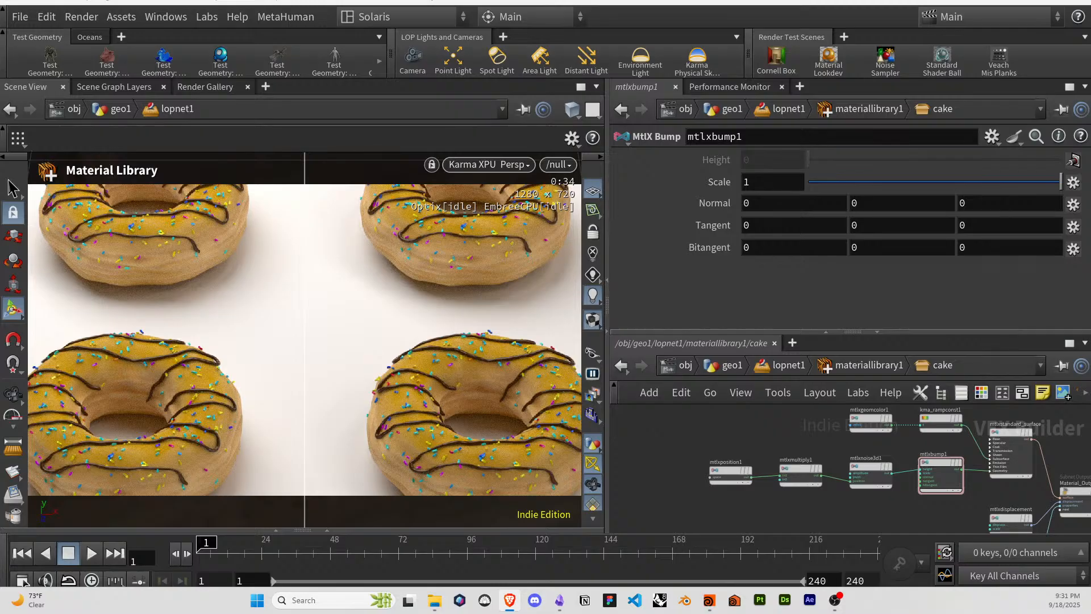
# Add a MtlX Worley Noise 3D node and place it beneath the existing MtlX Noise3D node.
pyautogui.moveTo(861, 502); pyautogui.dragTo(882, 494, button='middle')
pyautogui.press('Tab')
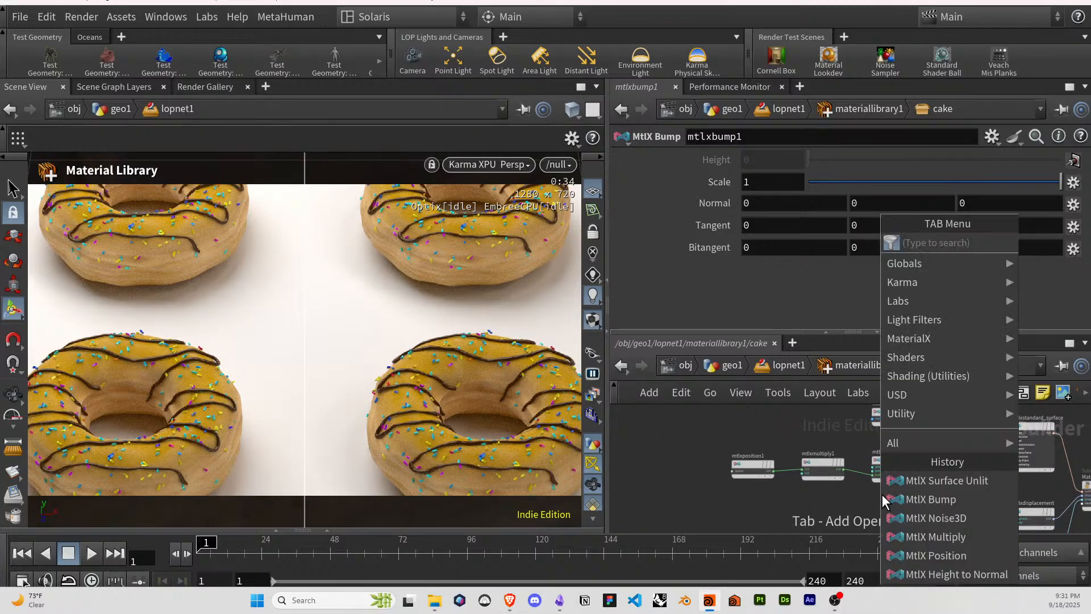
pyautogui.write('wor')
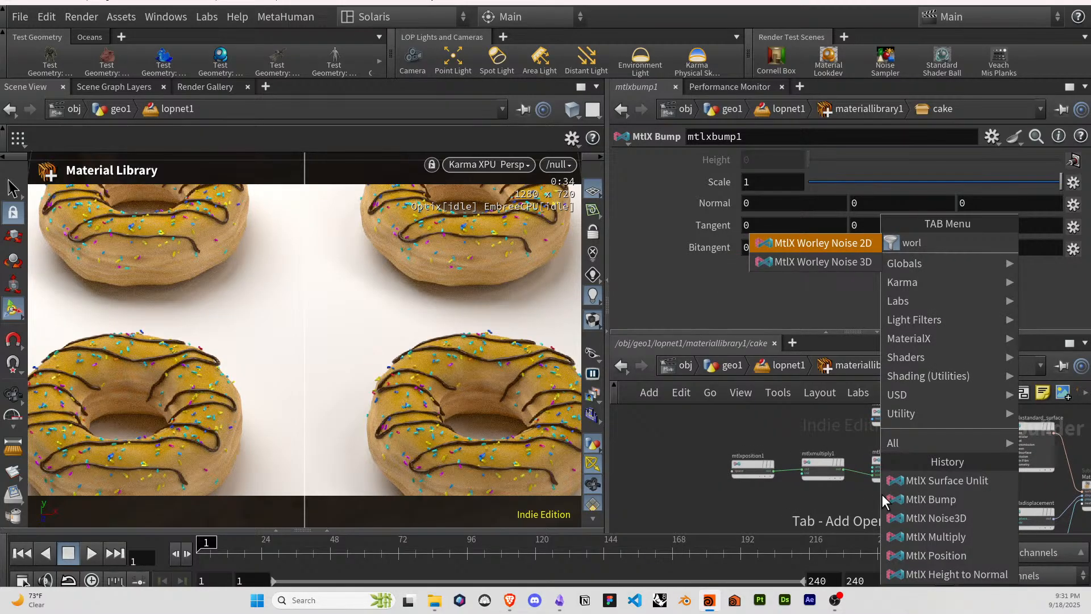
pyautogui.write('l')
pyautogui.press('Down')
pyautogui.press('Return')
pyautogui.click(875, 499)
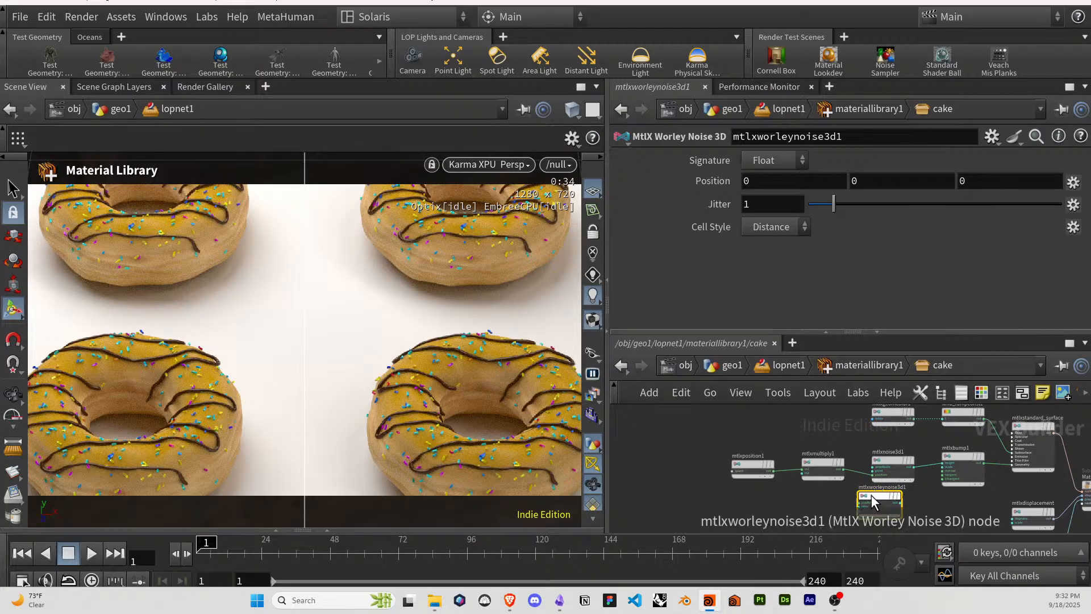
pyautogui.moveTo(872, 502); pyautogui.dragTo(891, 510)
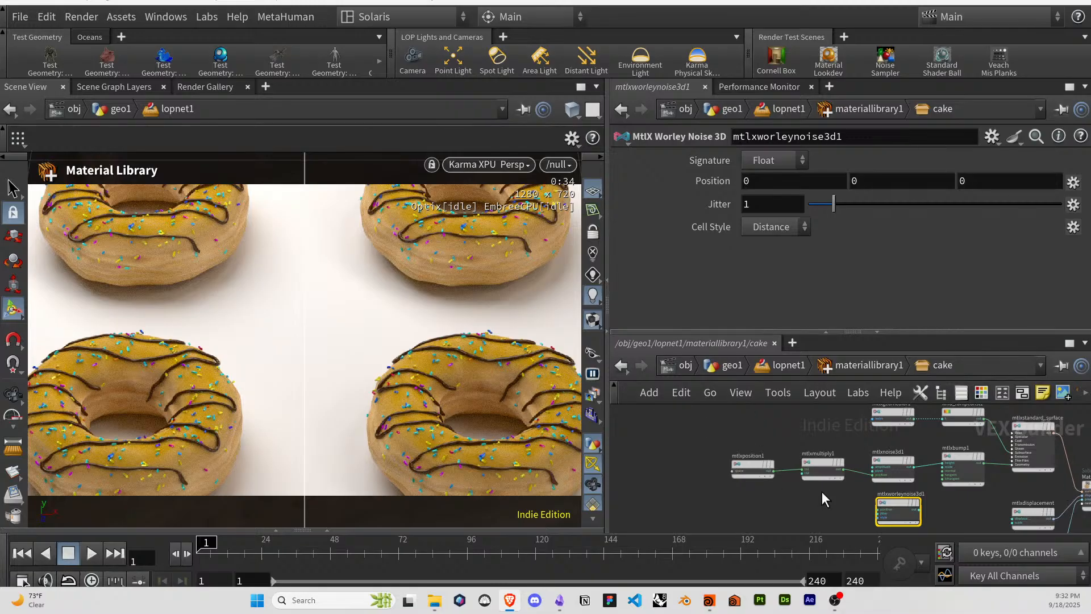
# Duplicate the position and multiply nodes beneath the originals and wire the copied multiply into the Worley noise's position input.
pyautogui.moveTo(821, 492); pyautogui.dragTo(837, 467, button='middle')
pyautogui.moveTo(847, 482); pyautogui.dragTo(769, 441)
pyautogui.keyDown('alt'); pyautogui.moveTo(842, 445); pyautogui.dragTo(846, 477); pyautogui.keyUp('alt')
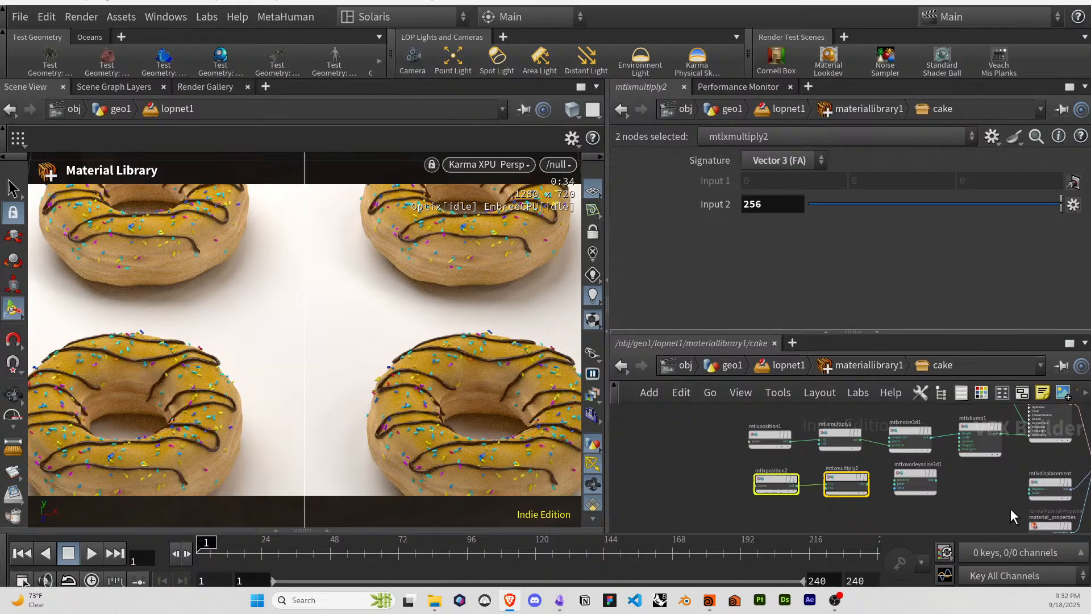
pyautogui.click(958, 468)
pyautogui.moveTo(867, 484); pyautogui.dragTo(900, 492)
pyautogui.scroll(5, 908, 500)
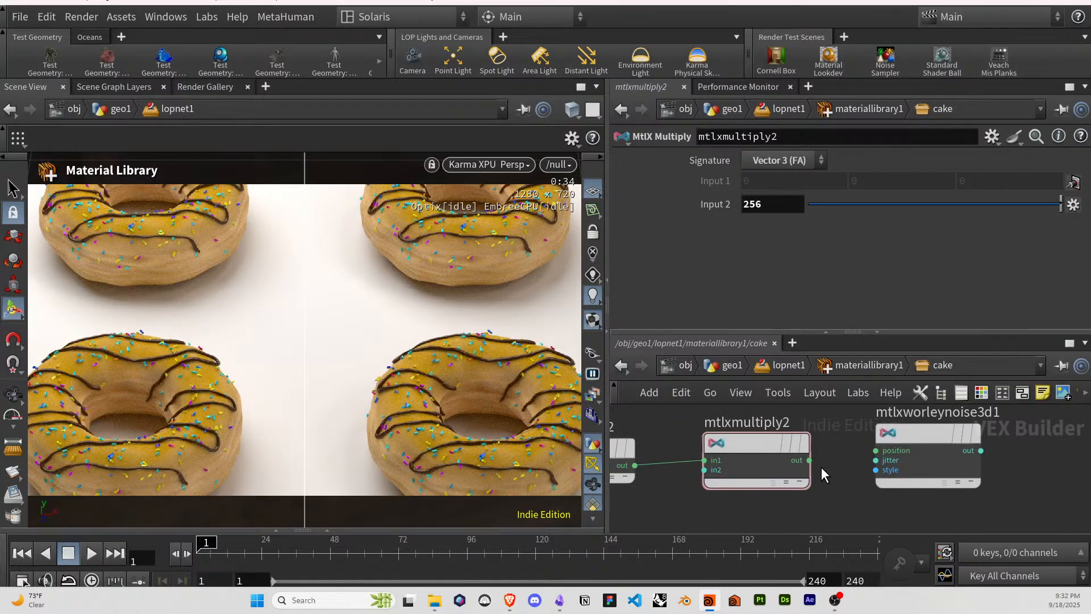
pyautogui.scroll(-5, 857, 473)
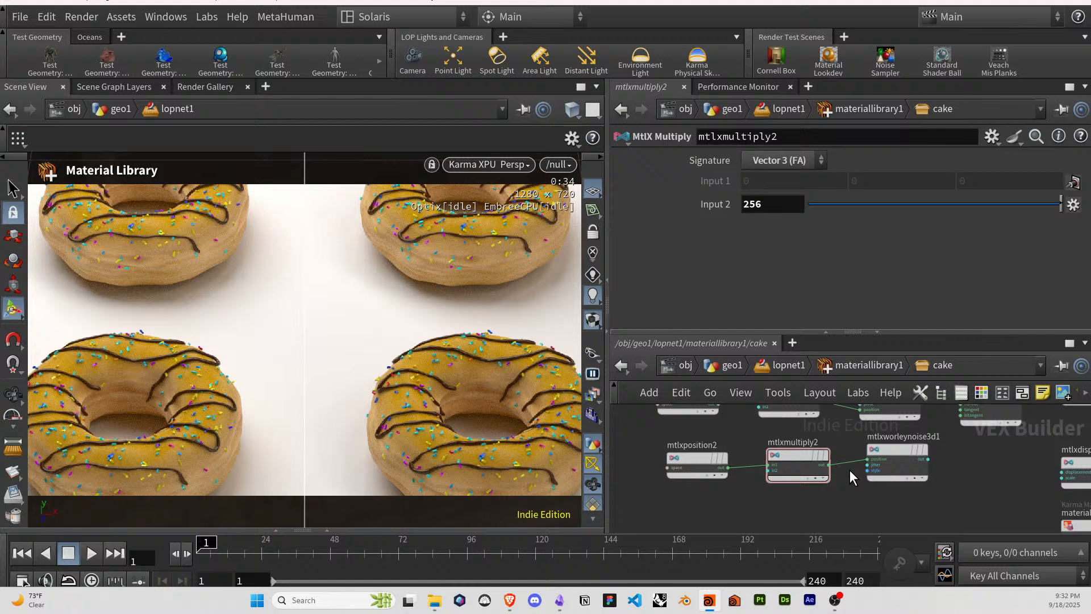
# Align the Worley noise node with its chain and set the duplicated multiply node's Input 2 to 512.
pyautogui.click(811, 458)
pyautogui.click(764, 210)
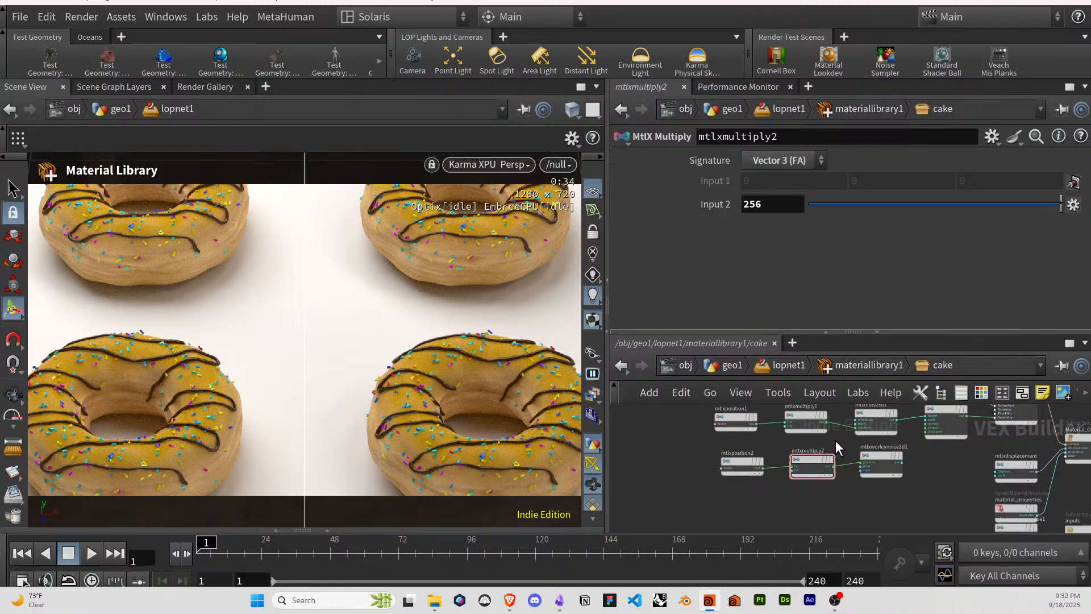
pyautogui.moveTo(836, 441); pyautogui.dragTo(824, 449, button='middle')
pyautogui.moveTo(871, 465); pyautogui.dragTo(867, 468)
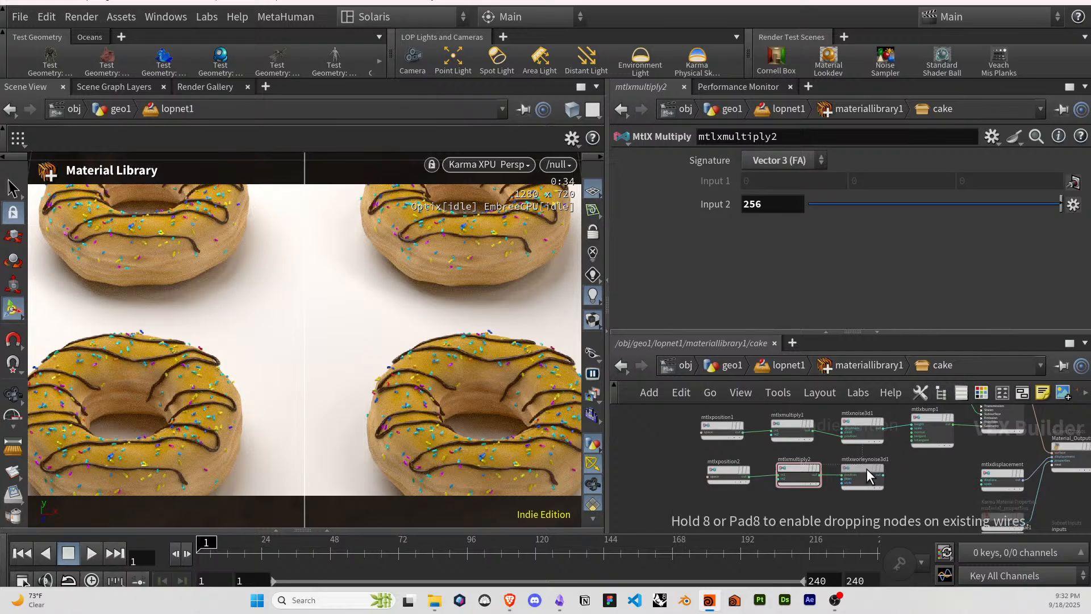
pyautogui.click(784, 205)
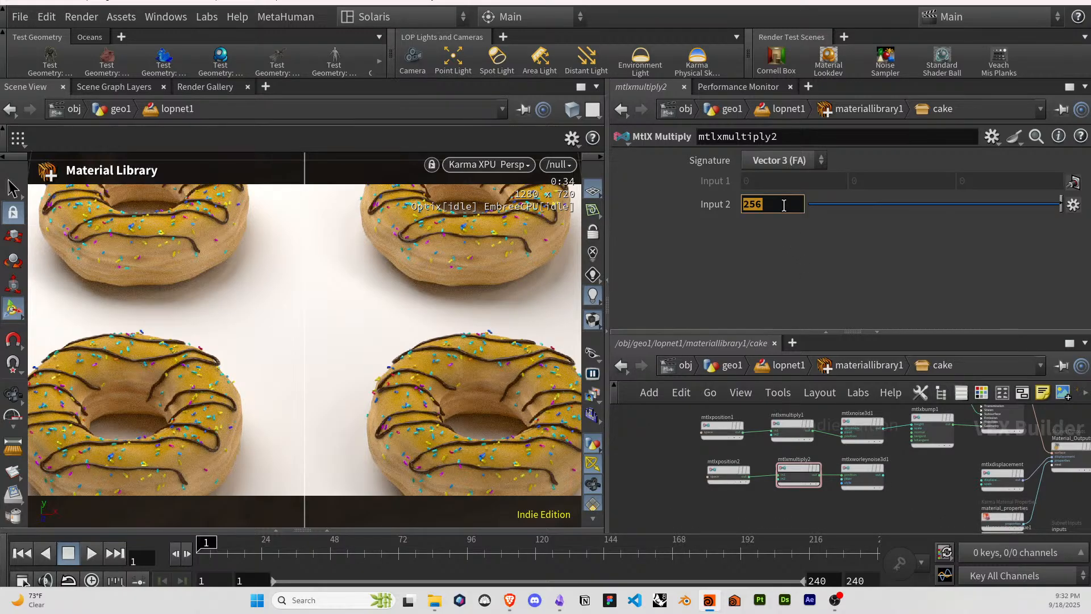
pyautogui.write('5142')
pyautogui.press('BackSpace')
pyautogui.press('BackSpace')
pyautogui.write('2')
pyautogui.press('Return')
# Duplicate the bump node, place the copy beside the Worley noise and feed that noise into its height input.
pyautogui.click(932, 421)
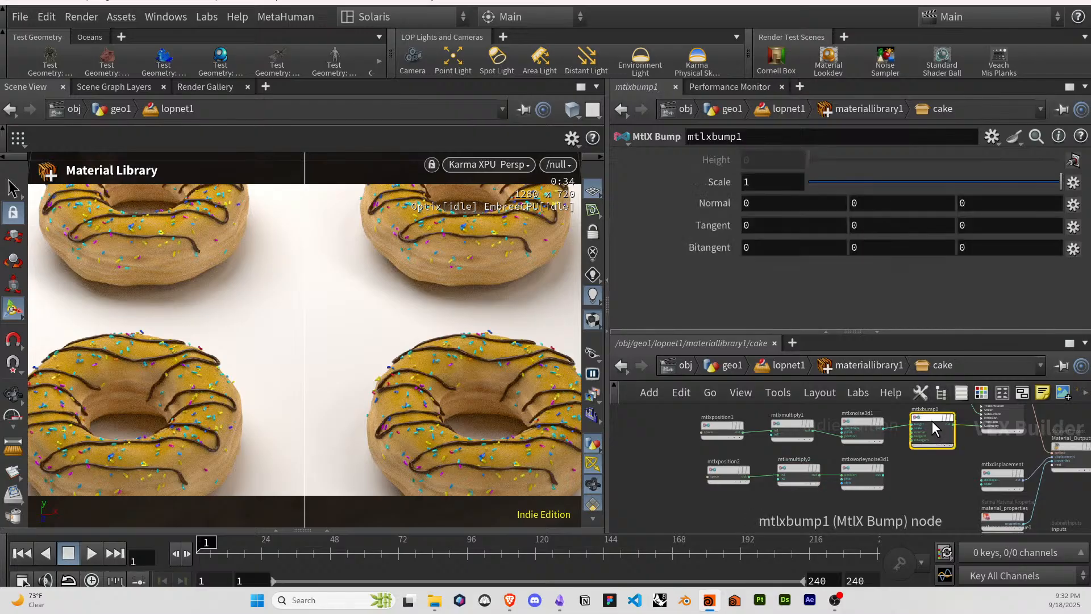
pyautogui.scroll(-1, 934, 454)
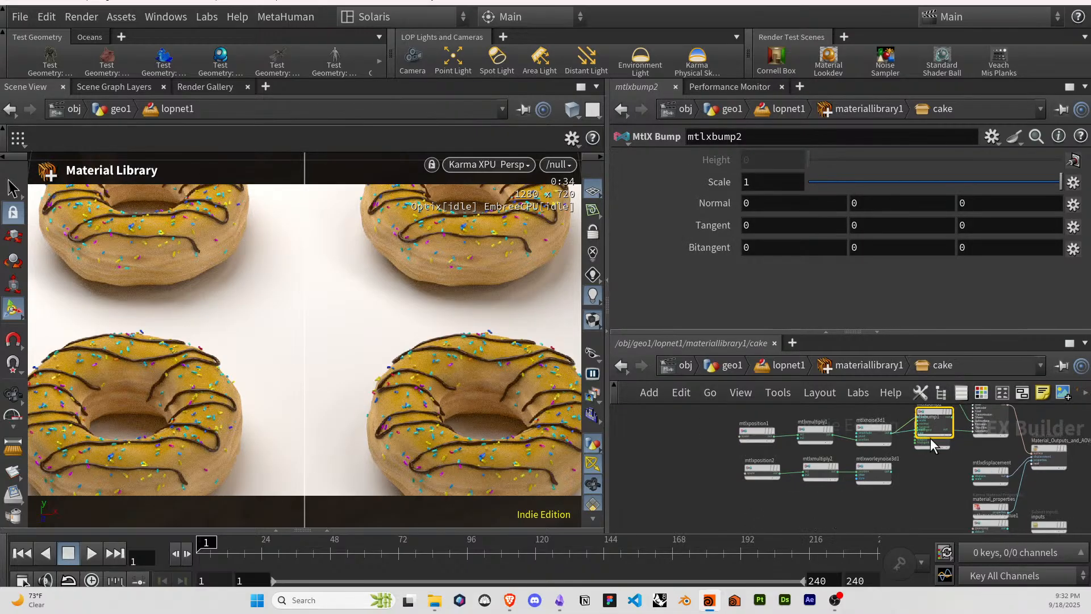
pyautogui.moveTo(929, 417); pyautogui.dragTo(914, 479)
pyautogui.scroll(2, 929, 465)
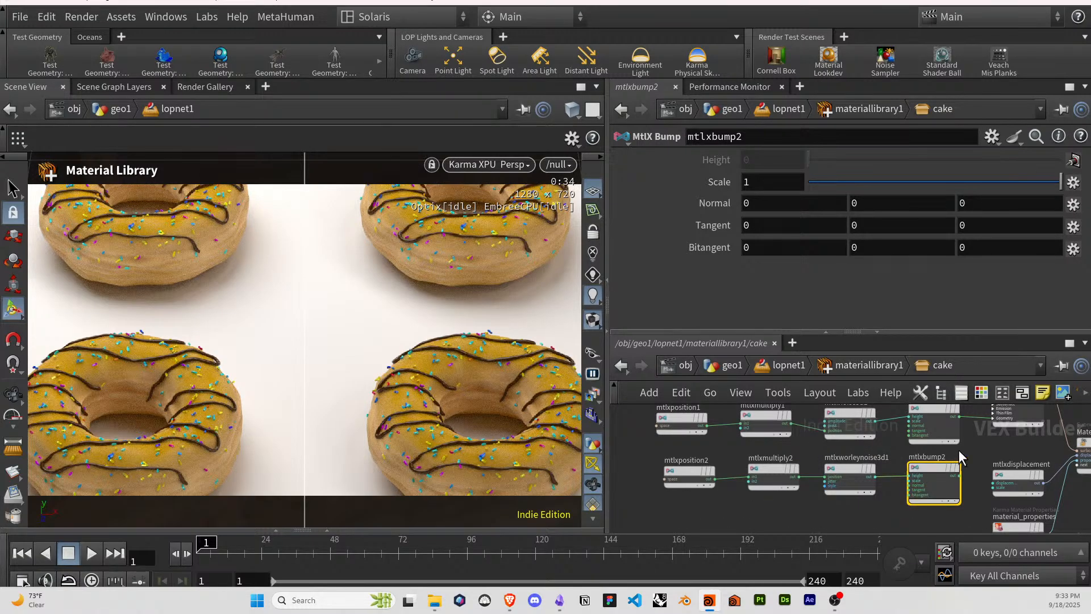
# Insert a MtlX Add node between the first bump and the surface shader, and wire the second bump into its second input.
pyautogui.moveTo(959, 450); pyautogui.dragTo(907, 470, button='middle')
pyautogui.click(925, 440)
pyautogui.press('Tab')
pyautogui.write('add')
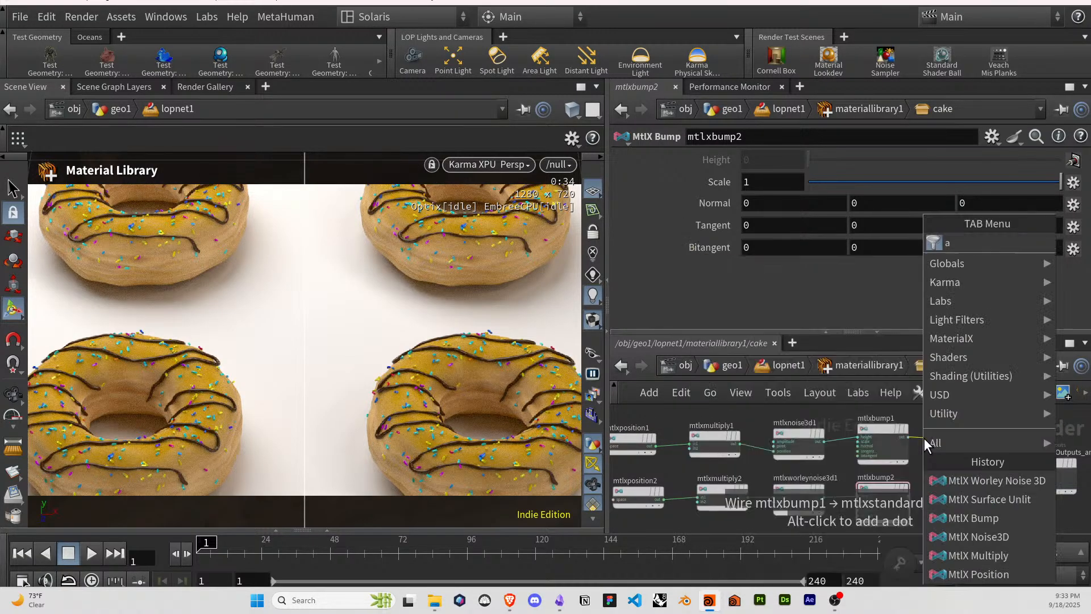
pyautogui.press('Return')
pyautogui.click(925, 441)
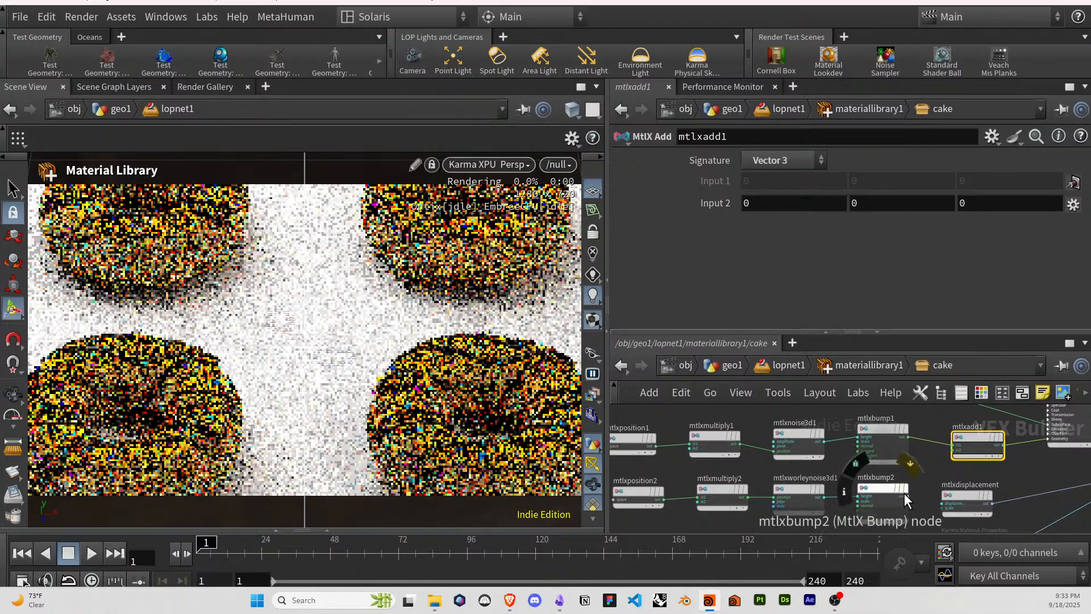
pyautogui.moveTo(908, 495); pyautogui.dragTo(954, 450)
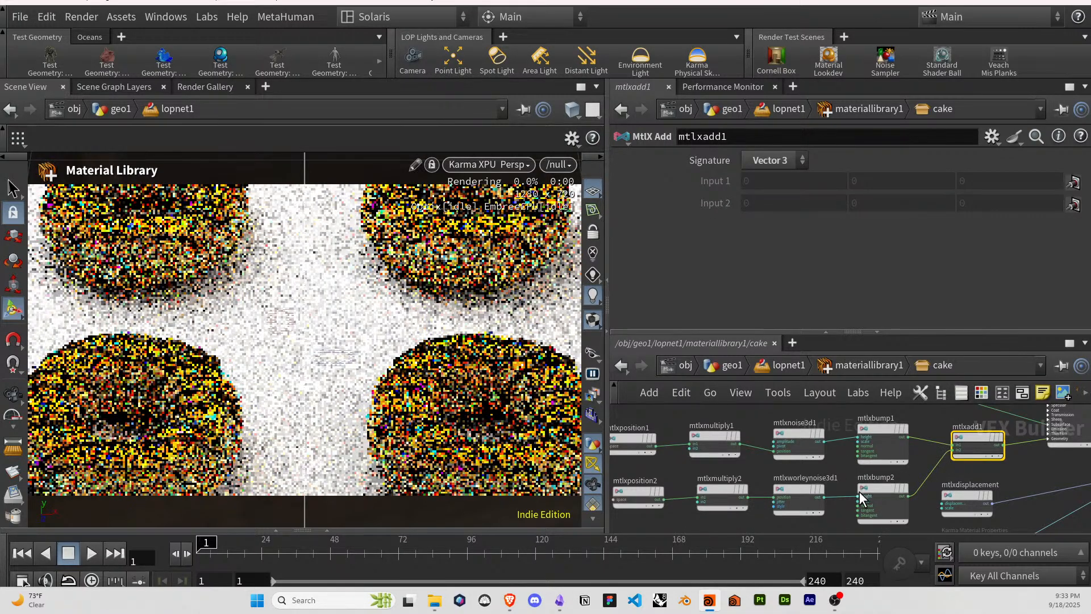
# Set the Scale of the Worley-driven bump node to .0001.
pyautogui.click(875, 494)
pyautogui.click(766, 182)
pyautogui.write('.0')
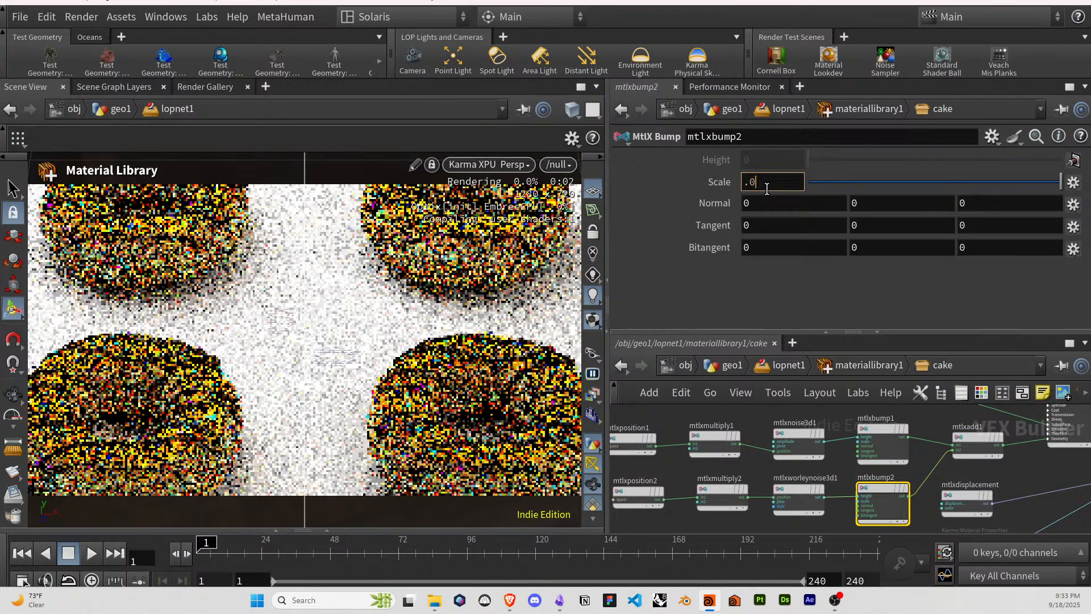
pyautogui.write('001')
pyautogui.press('Return')
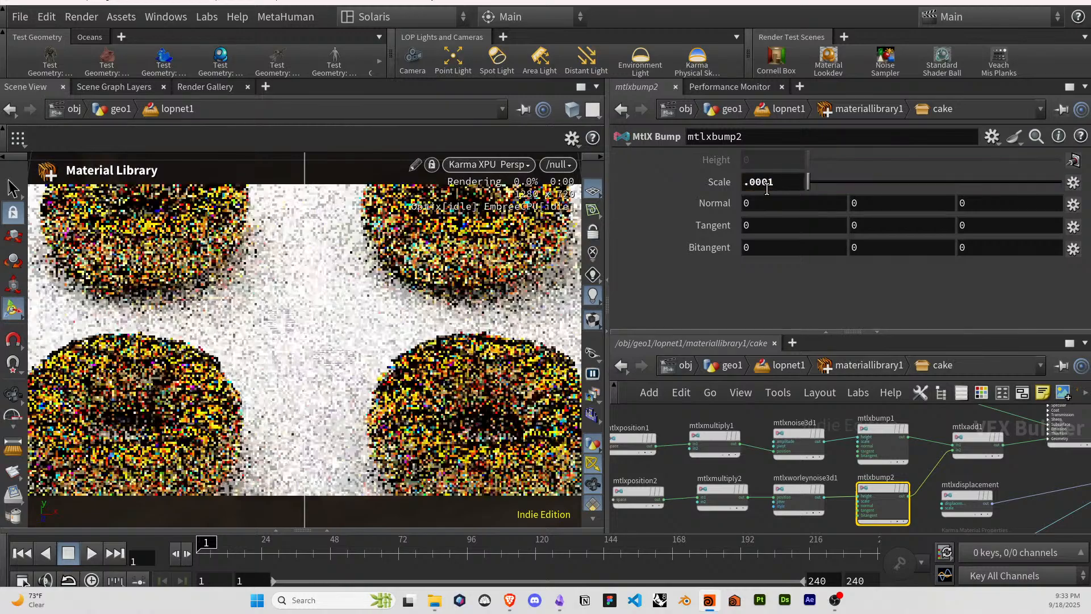
# Set the Scale of the first bump node, driven by the Noise3D, to 0.0005.
pyautogui.click(882, 432)
pyautogui.click(797, 186)
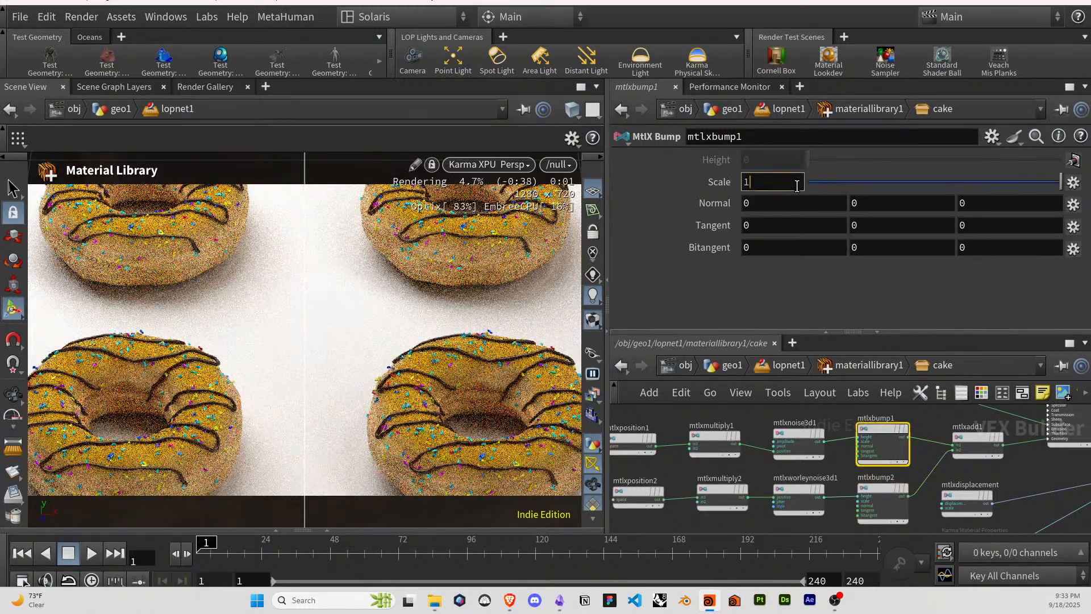
pyautogui.press('BackSpace')
pyautogui.write('0.0005')
pyautogui.press('Return')
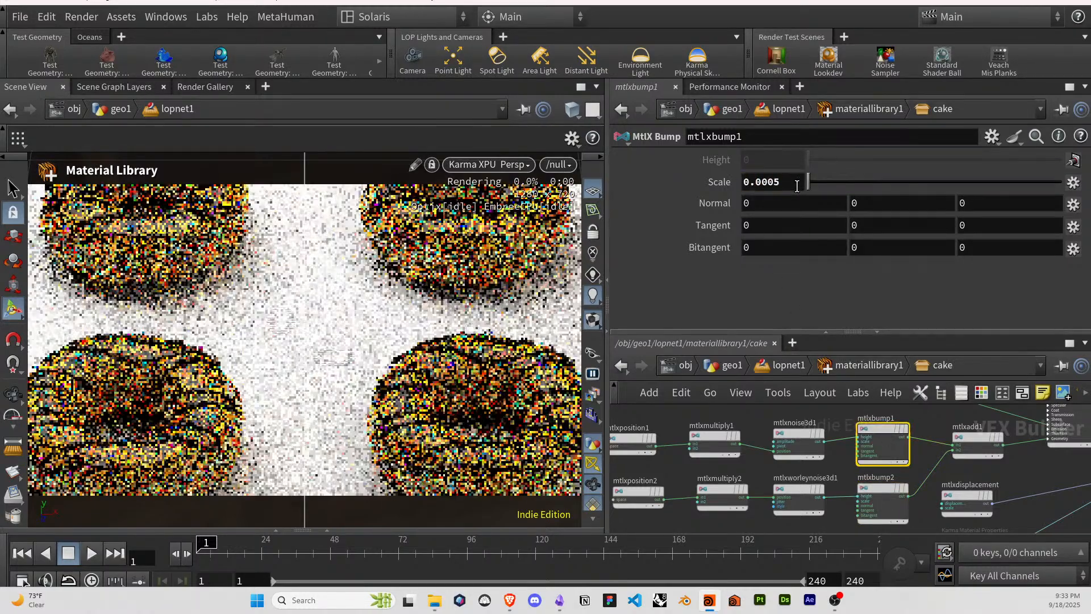
# Preview the combined bumps by wiring the add node into a new MtlX Surface Unlit's emission color and that node into the material's surface output.
pyautogui.moveTo(502, 318)
pyautogui.keyDown('alt'); pyautogui.mouseDown()
pyautogui.moveTo(472, 326)
pyautogui.moveTo(520, 307)
pyautogui.mouseUp(); pyautogui.keyUp('alt')
pyautogui.moveTo(1010, 449); pyautogui.dragTo(945, 453, button='middle')
pyautogui.click(937, 449)
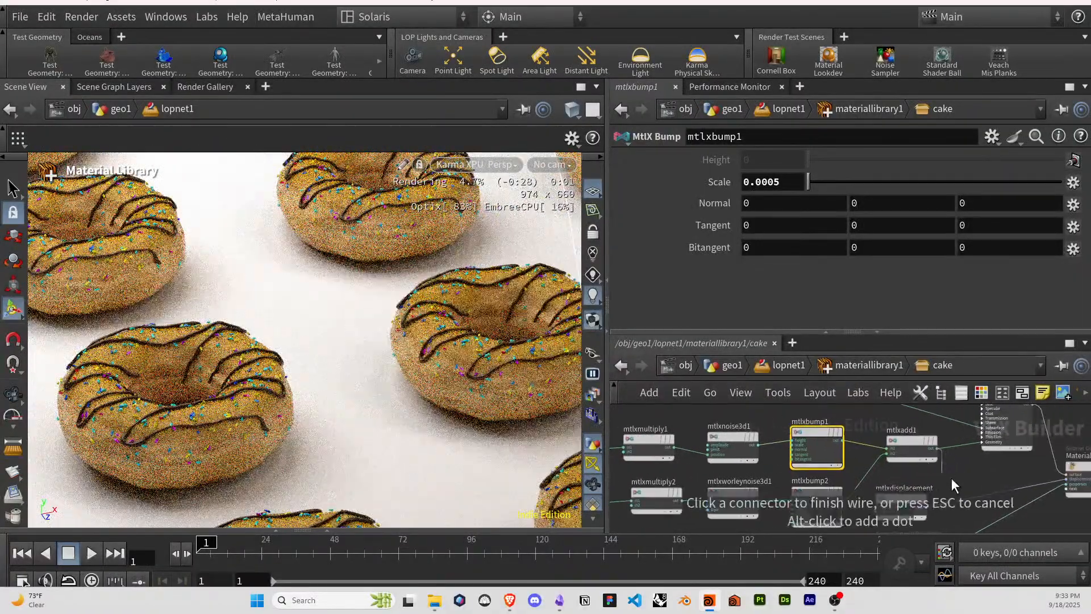
pyautogui.press('Tab')
pyautogui.write('unl')
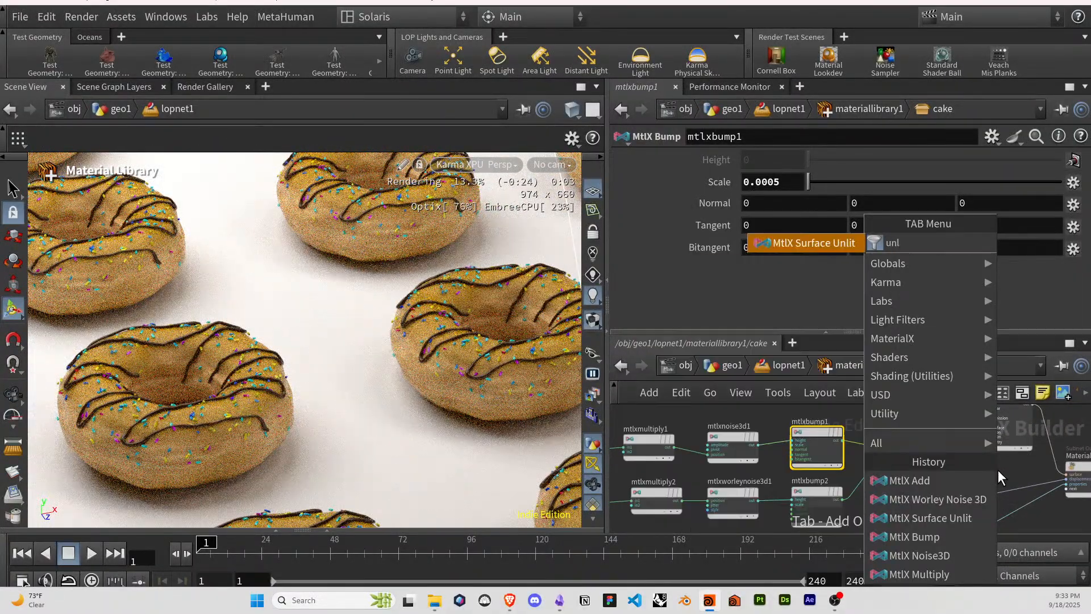
pyautogui.press('Return')
pyautogui.click(997, 469)
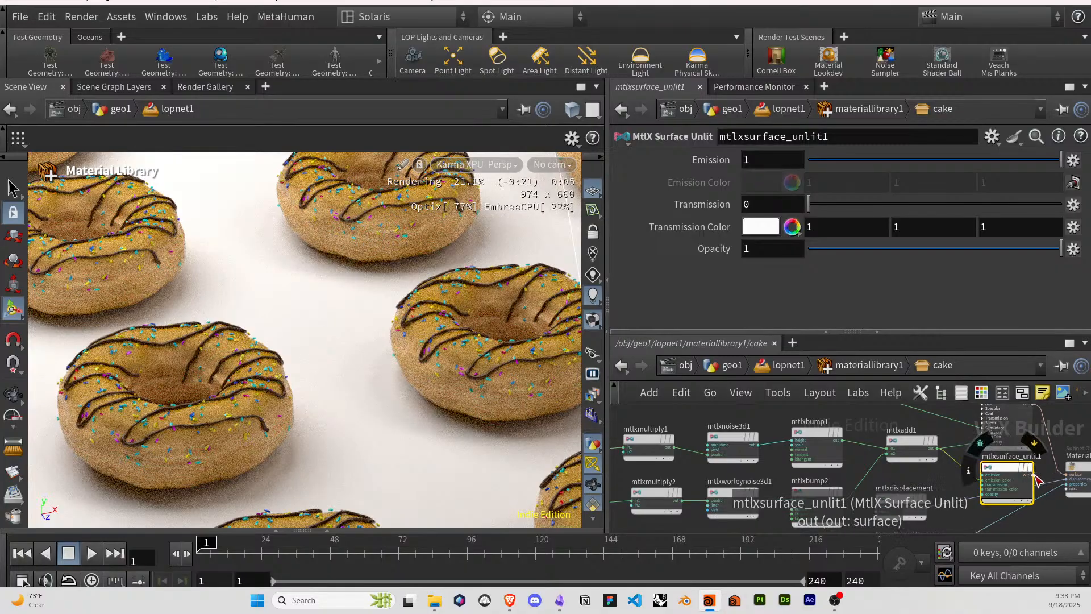
pyautogui.click(1035, 478)
pyautogui.click(1067, 474)
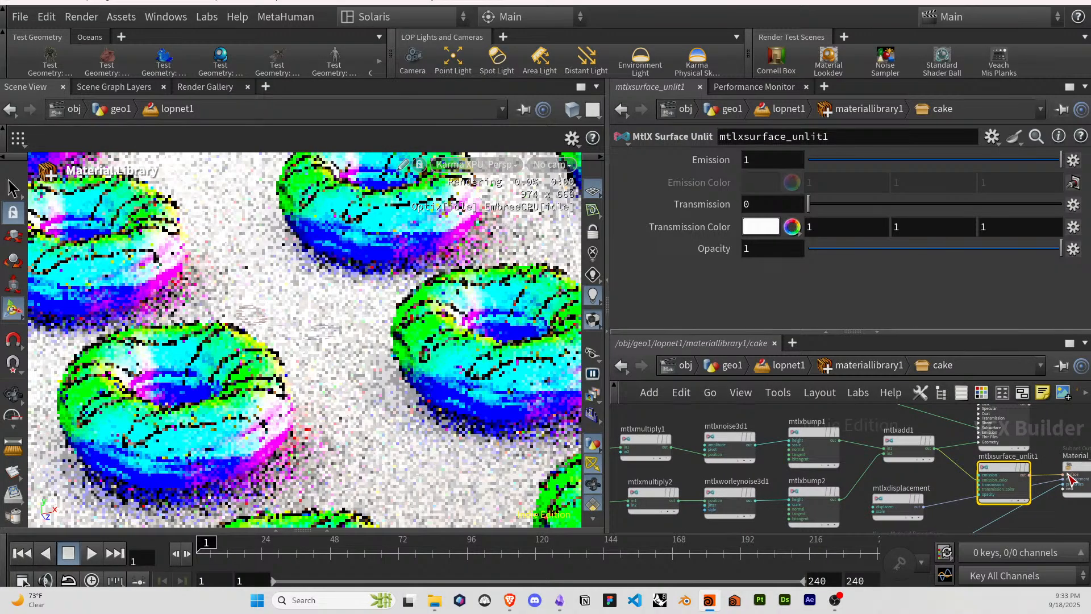
# Undo the last preview connection, and rewire the add node into the unlit shader's emission and the unlit shader into the material's surface output.
pyautogui.hotkey('ctrl', 'z')
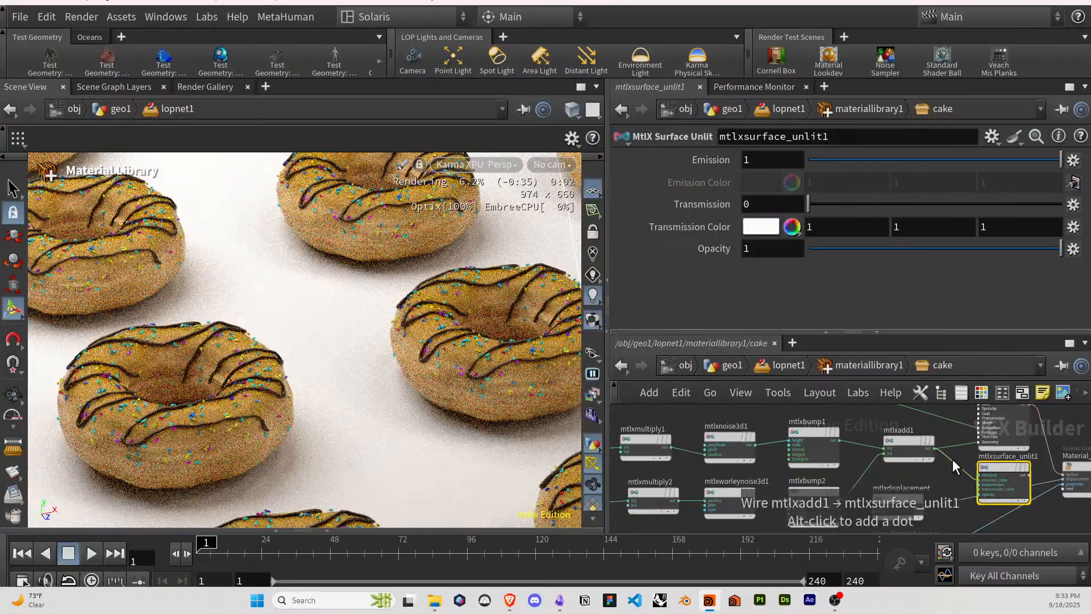
pyautogui.click(939, 451)
pyautogui.click(981, 480)
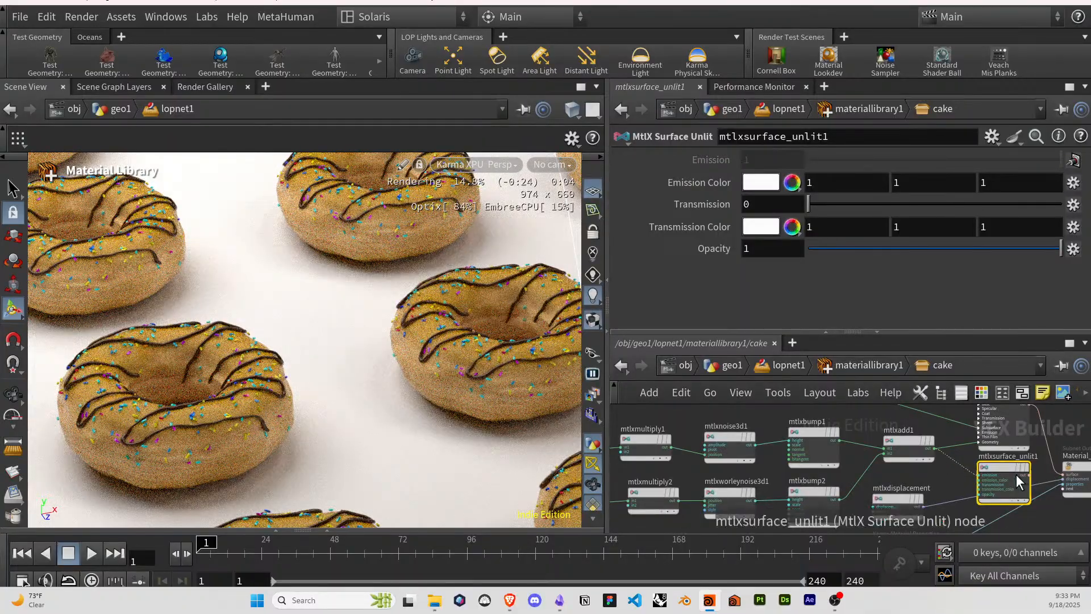
pyautogui.click(1043, 481)
pyautogui.click(1065, 475)
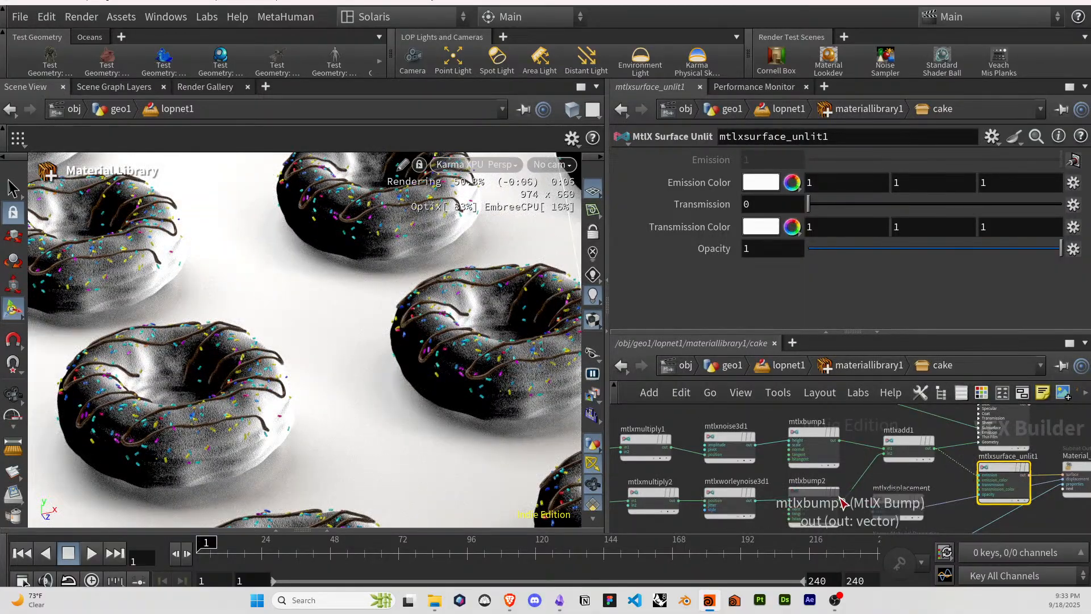
# Preview the second and the first bump individually through the unlit shader's emission, and delete the MtlX Surface Unlit node.
pyautogui.moveTo(916, 498); pyautogui.dragTo(978, 475)
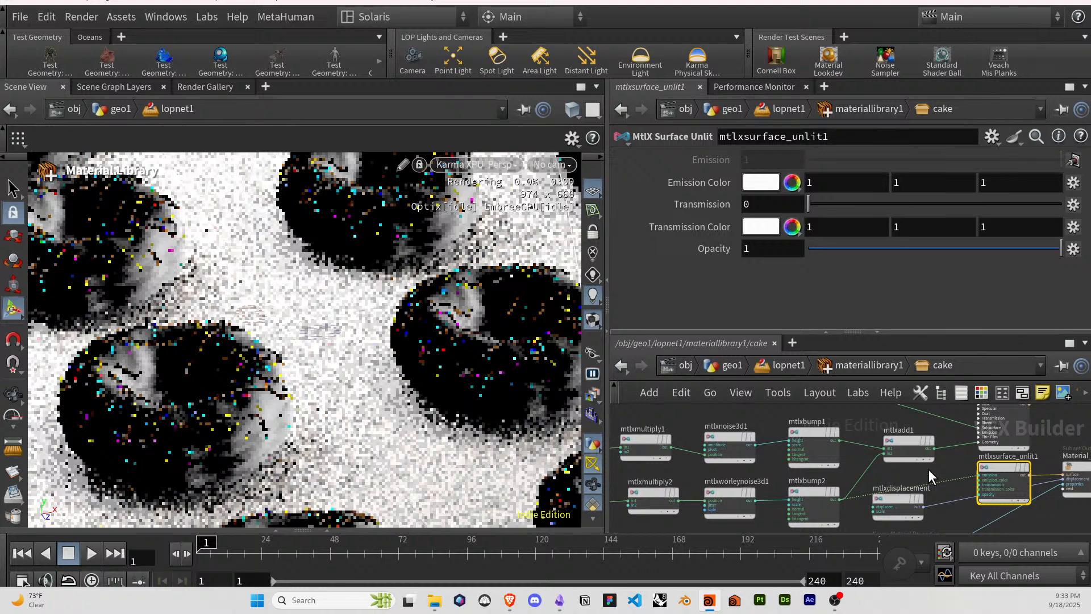
pyautogui.moveTo(721, 486); pyautogui.dragTo(830, 462, button='middle')
pyautogui.click(936, 435)
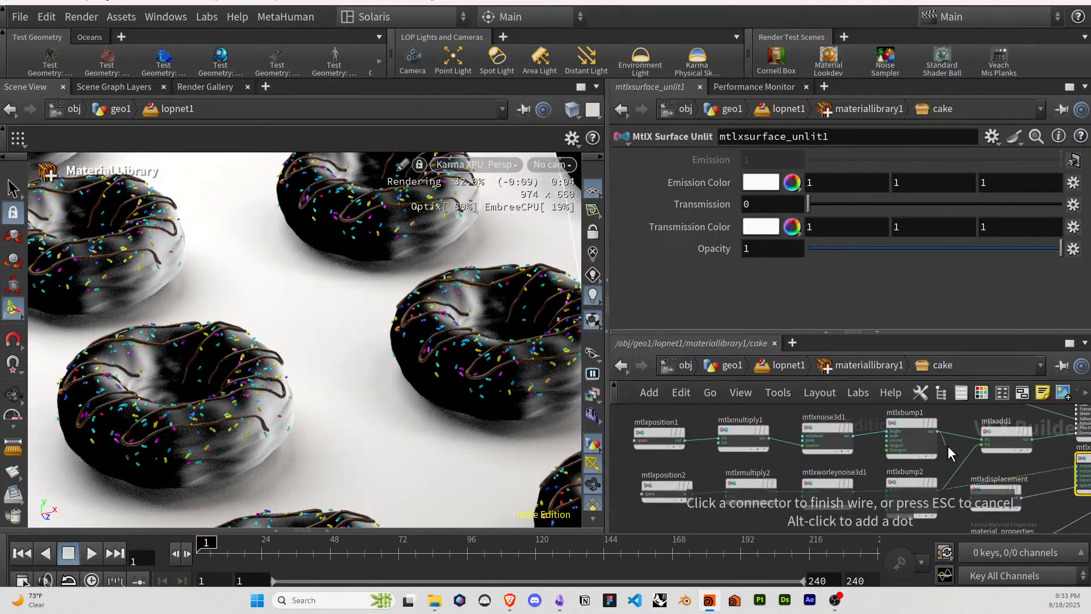
pyautogui.click(987, 462)
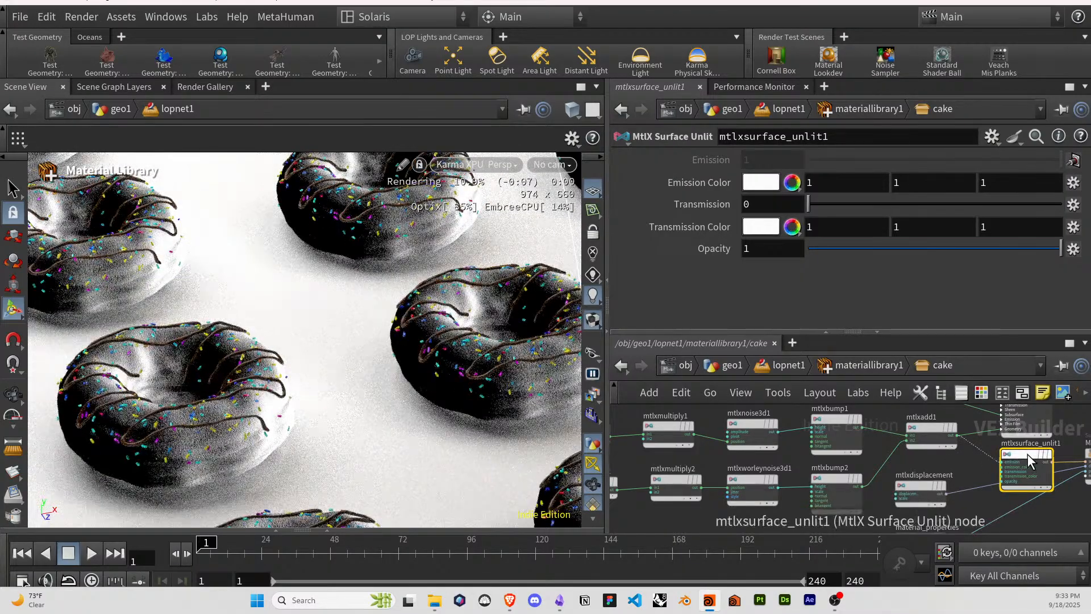
pyautogui.press('Delete')
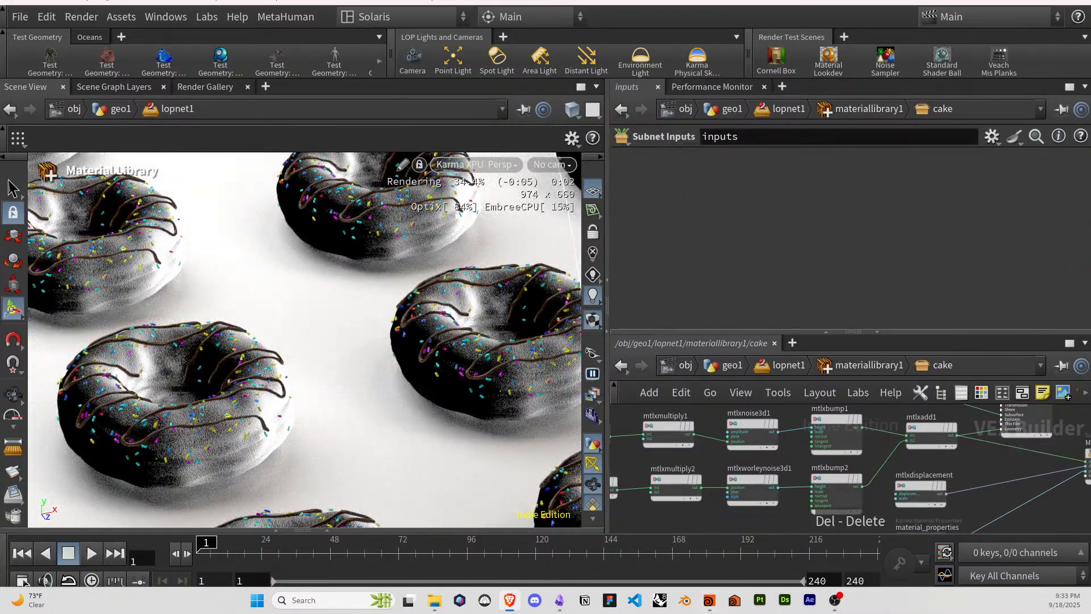
# Set the Scale of the Noise3D-driven bump node to 0.005.
pyautogui.click(840, 421)
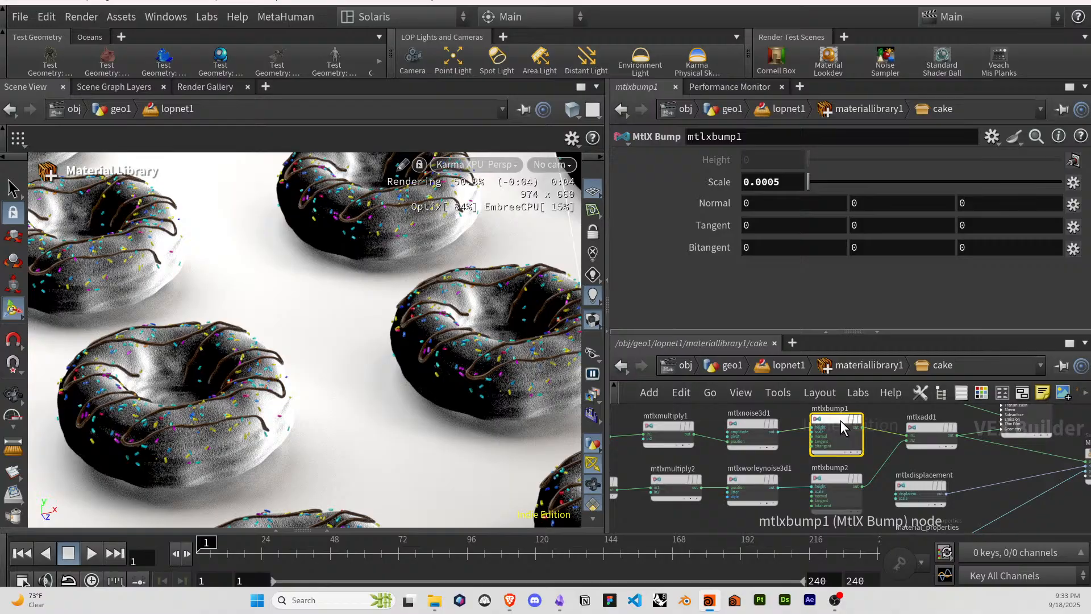
pyautogui.click(768, 183)
pyautogui.press('BackSpace')
pyautogui.press('Return')
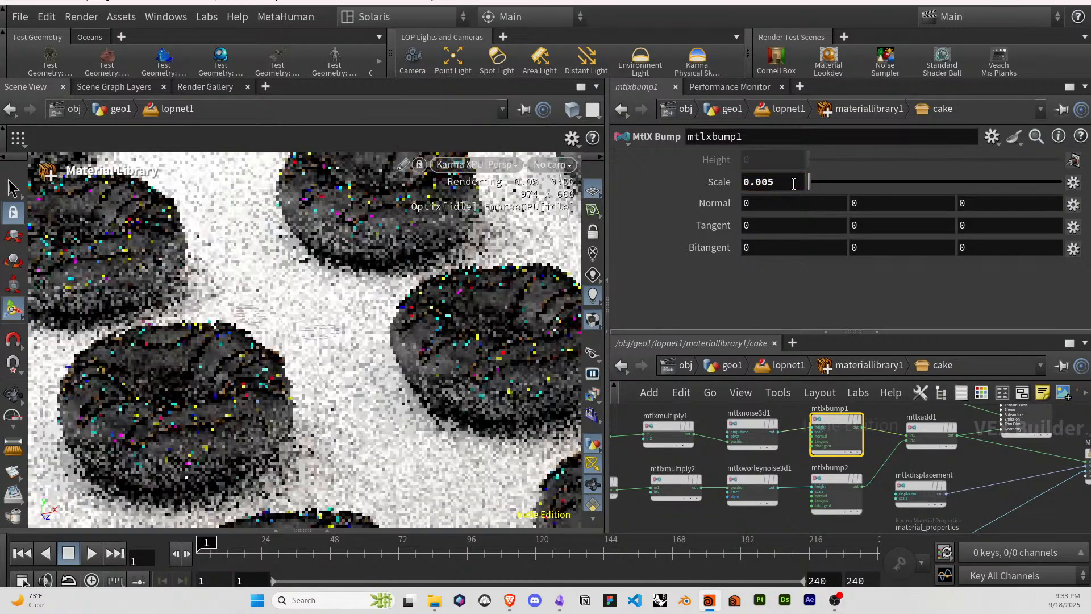
# Set the Scale of the Worley-driven bump node to 0.001.
pyautogui.click(838, 476)
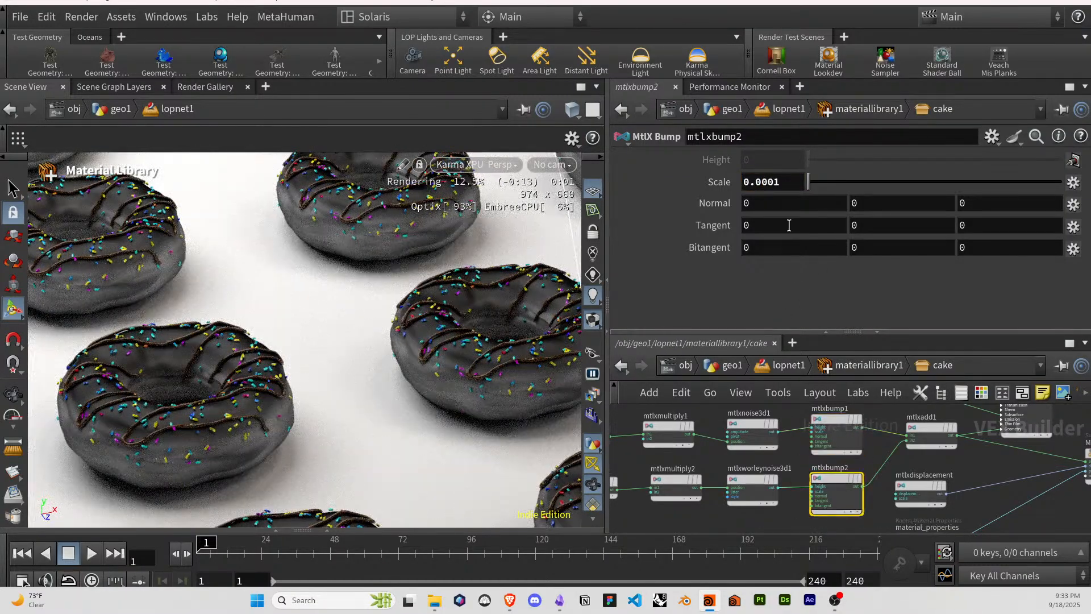
pyautogui.click(771, 183)
pyautogui.press('BackSpace')
pyautogui.press('Return')
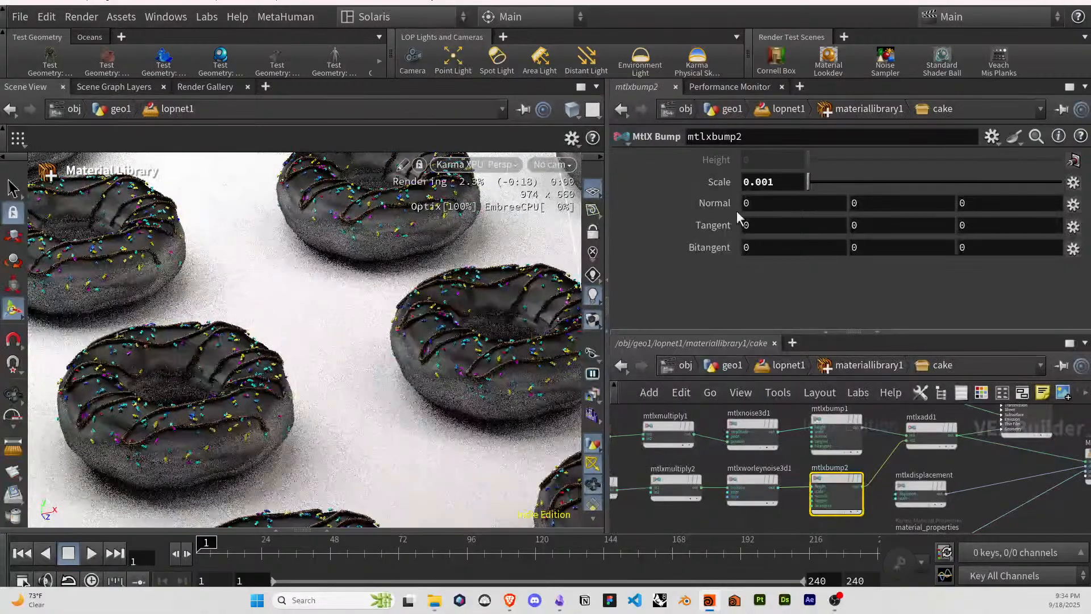
# Wire the MtlX Standard Surface output back into the surface input of the material outputs node.
pyautogui.middleClick(1001, 431)
pyautogui.moveTo(997, 468); pyautogui.dragTo(973, 462, button='middle')
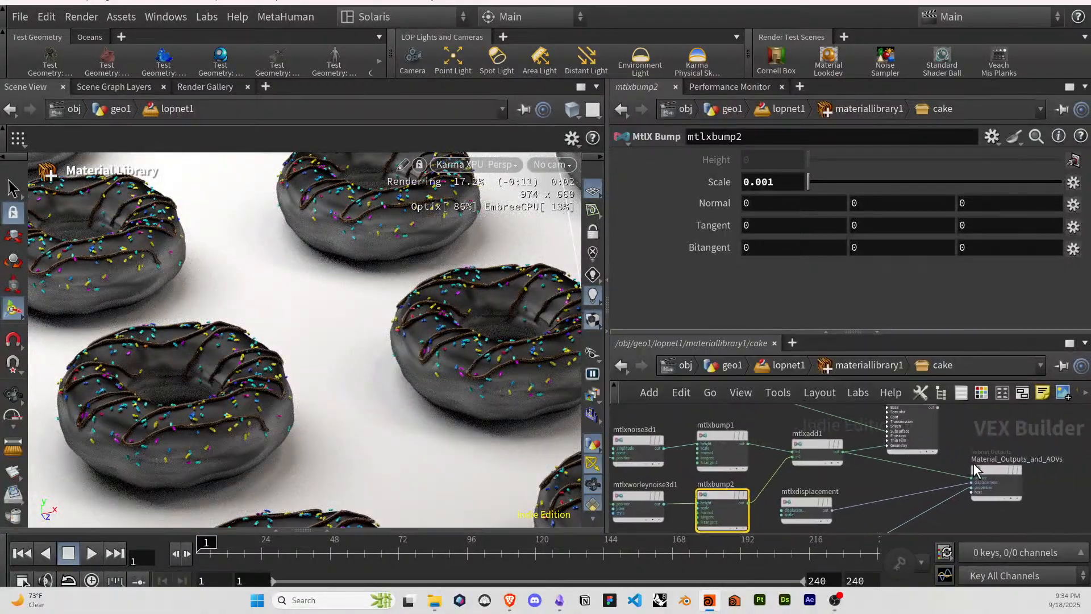
pyautogui.click(938, 407)
pyautogui.click(972, 477)
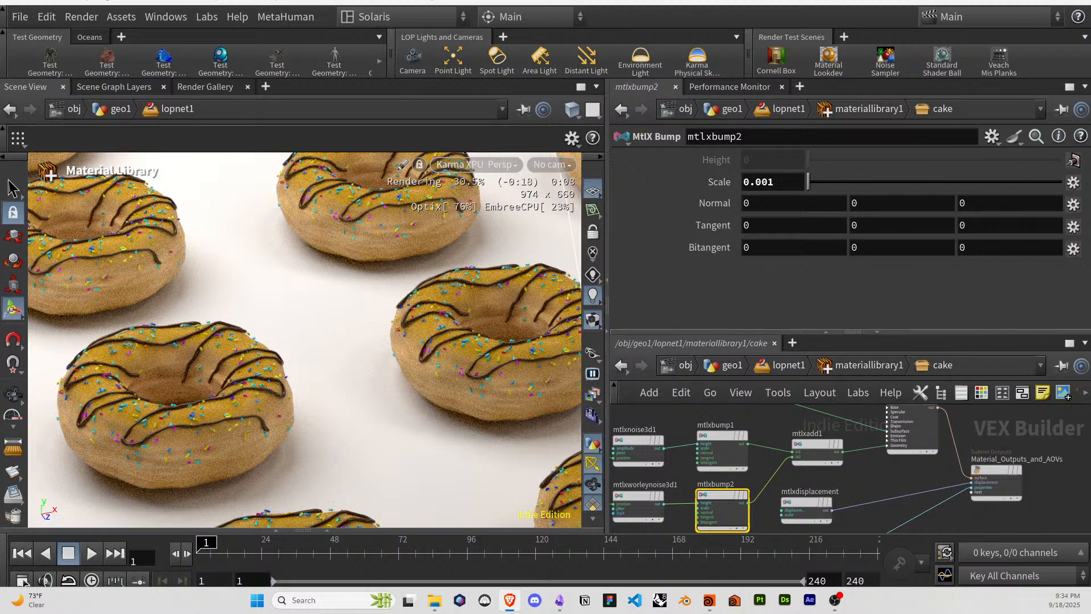
# Reduce the Scale of the Noise3D-driven bump node to 0.0005.
pyautogui.click(721, 446)
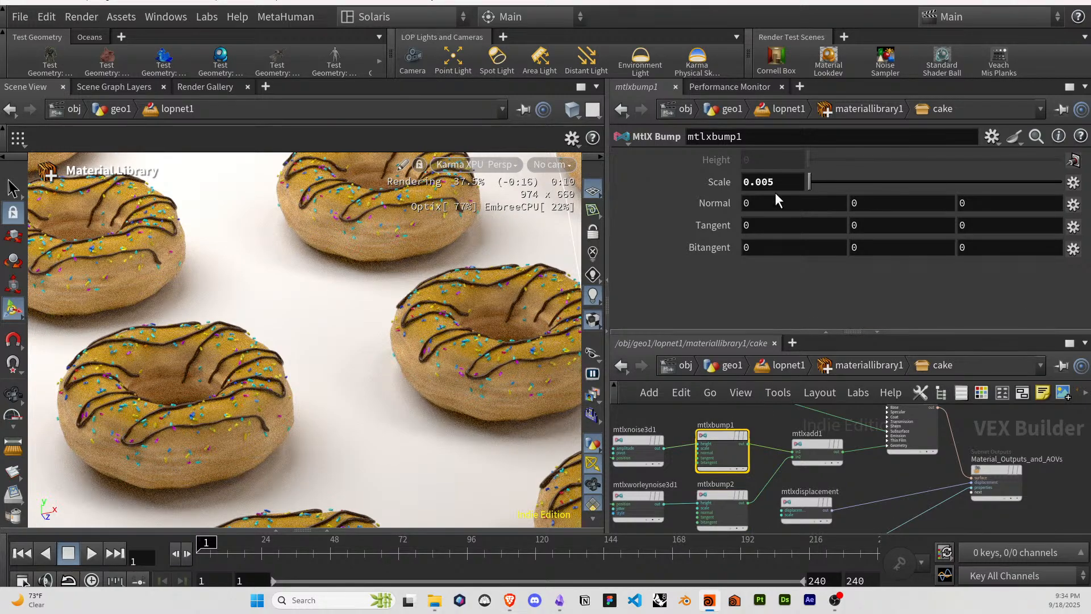
pyautogui.click(780, 182)
pyautogui.press('BackSpace')
pyautogui.write('05')
pyautogui.press('Return')
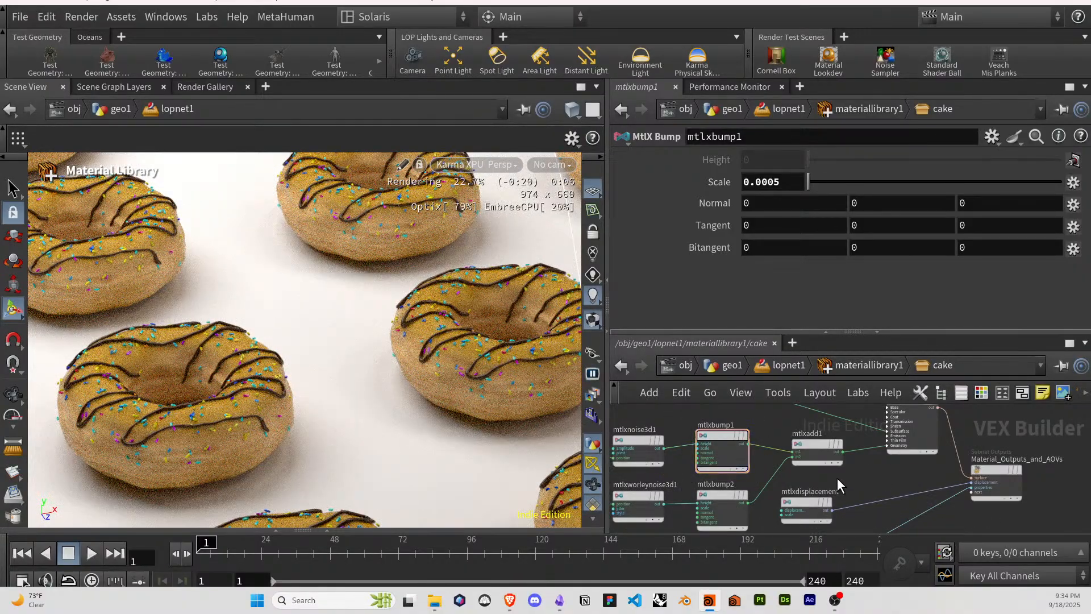
# Select all nodes in the cake material network and lay them out automatically.
pyautogui.scroll(-2, 853, 477)
pyautogui.hotkey('ctrl', 'a')
pyautogui.press('l')
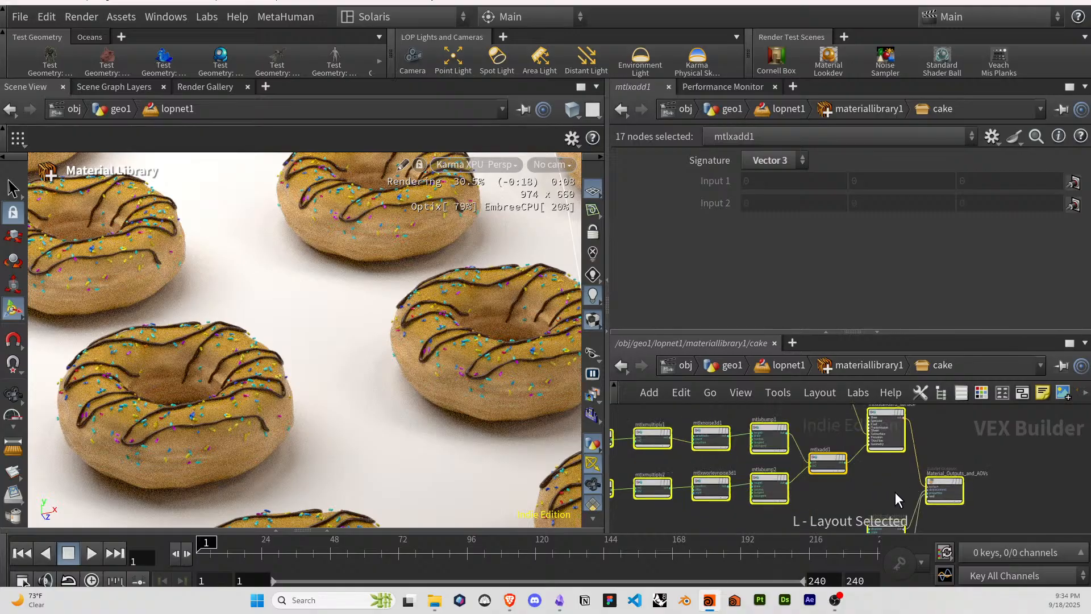
pyautogui.click(895, 492)
pyautogui.scroll(-2, 890, 484)
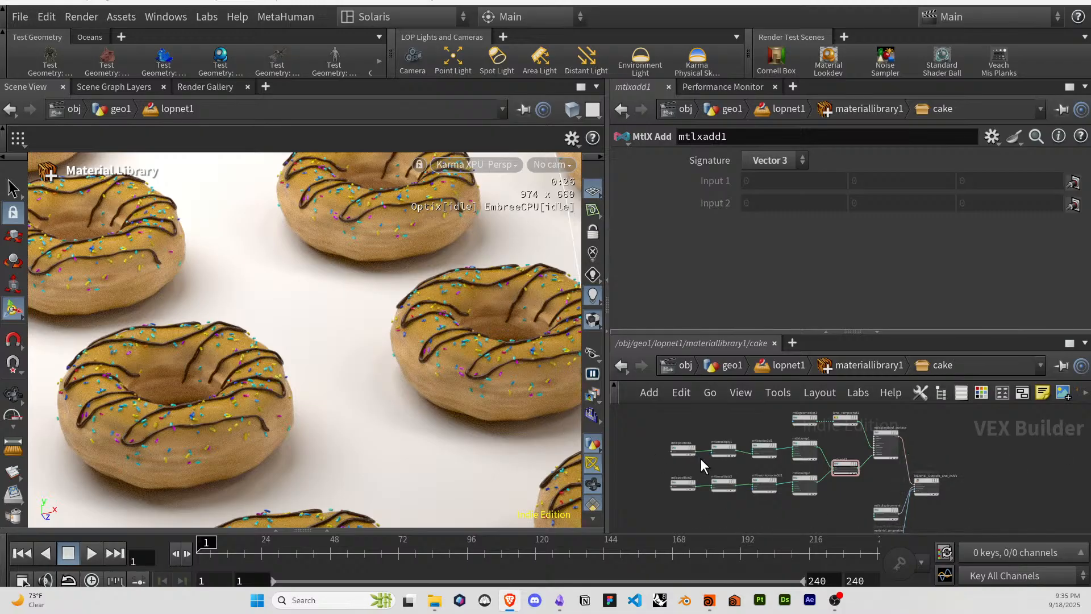
# Examine a single donut up close in the render and check the standard surface shader's specular settings.
pyautogui.press('Escape')
pyautogui.moveTo(434, 365)
pyautogui.mouseDown()
pyautogui.moveTo(451, 362)
pyautogui.moveTo(418, 366)
pyautogui.moveTo(438, 359)
pyautogui.mouseUp()
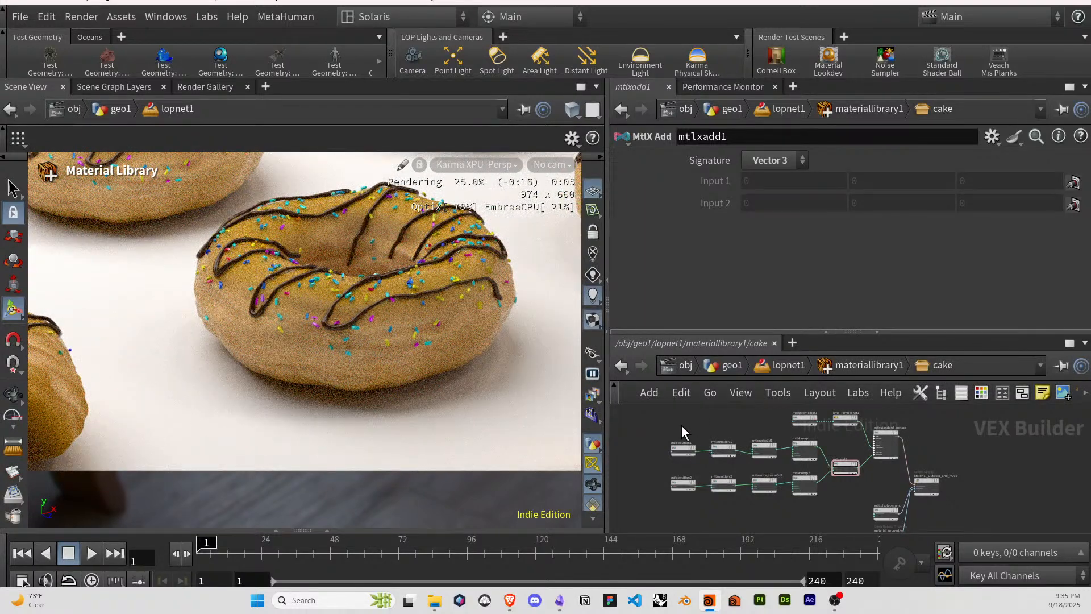
pyautogui.scroll(6, 820, 438)
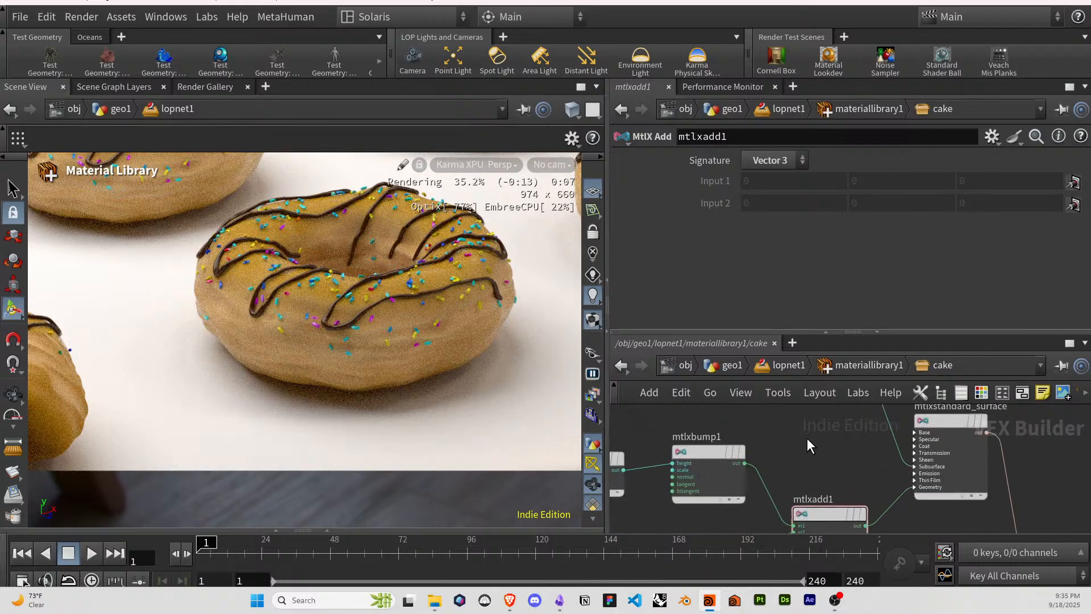
pyautogui.click(928, 440)
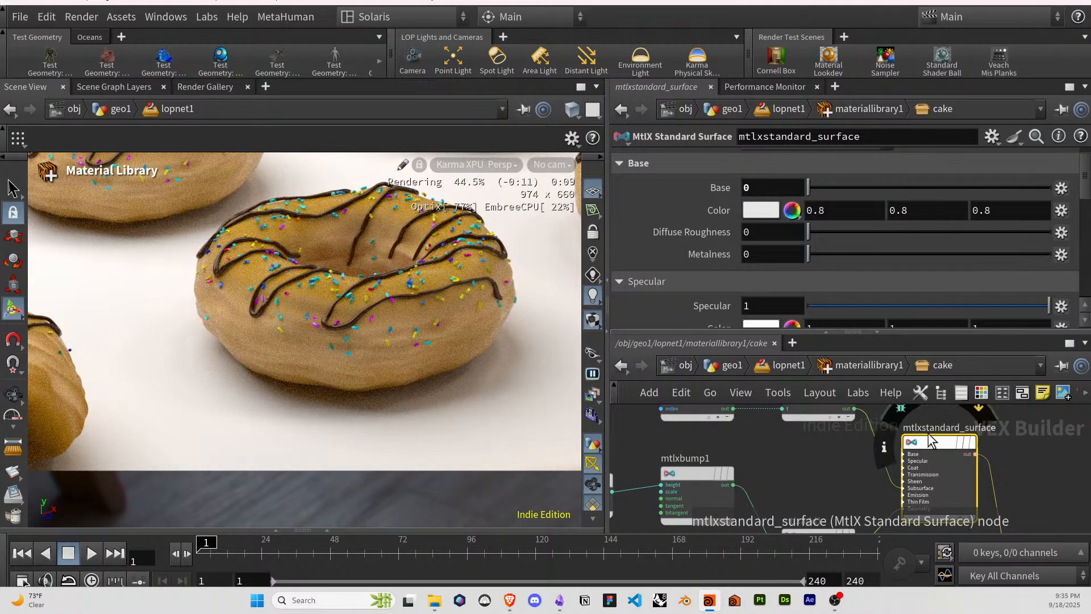
pyautogui.scroll(-3, 688, 261)
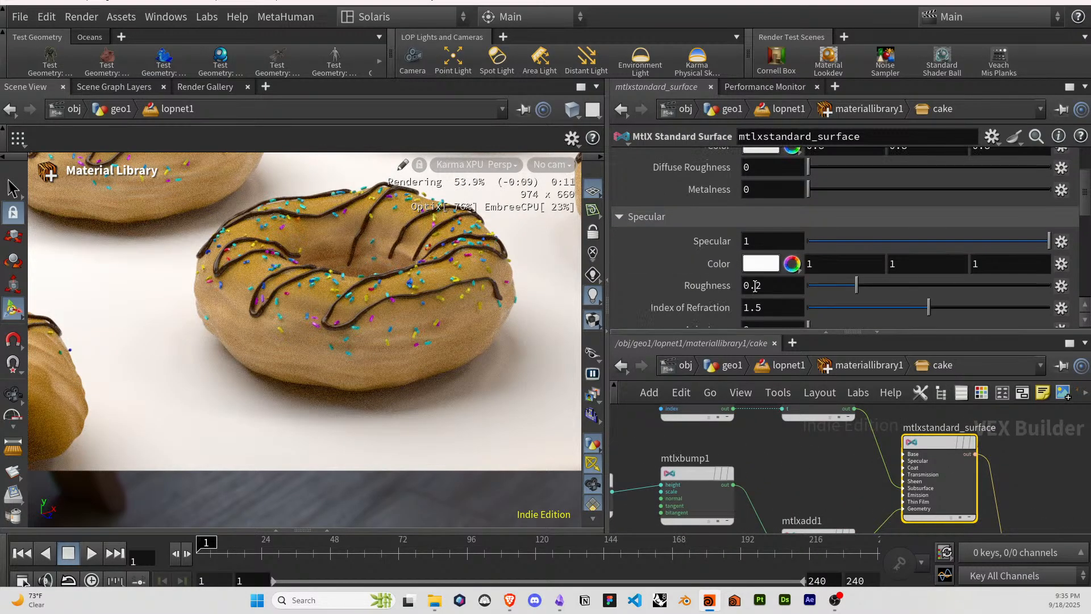
pyautogui.scroll(-2, 792, 461)
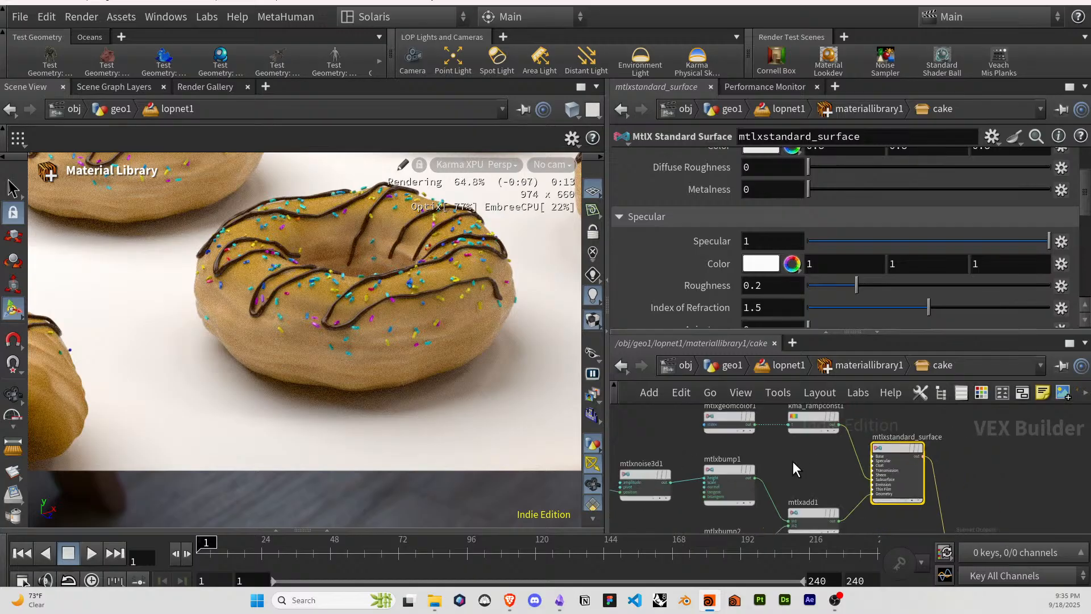
pyautogui.press('Tab')
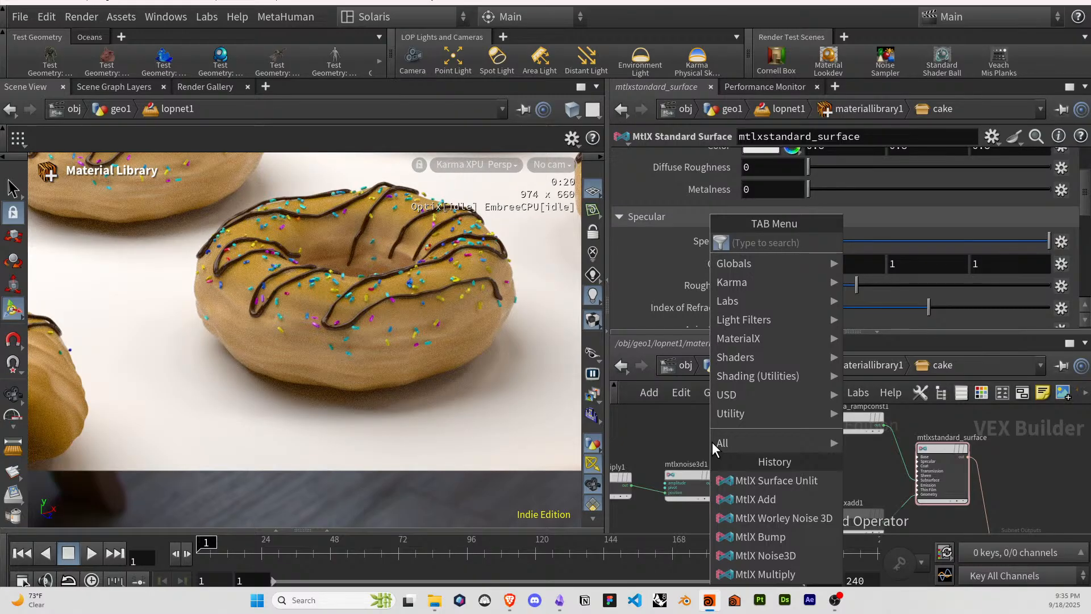
pyautogui.write('p')
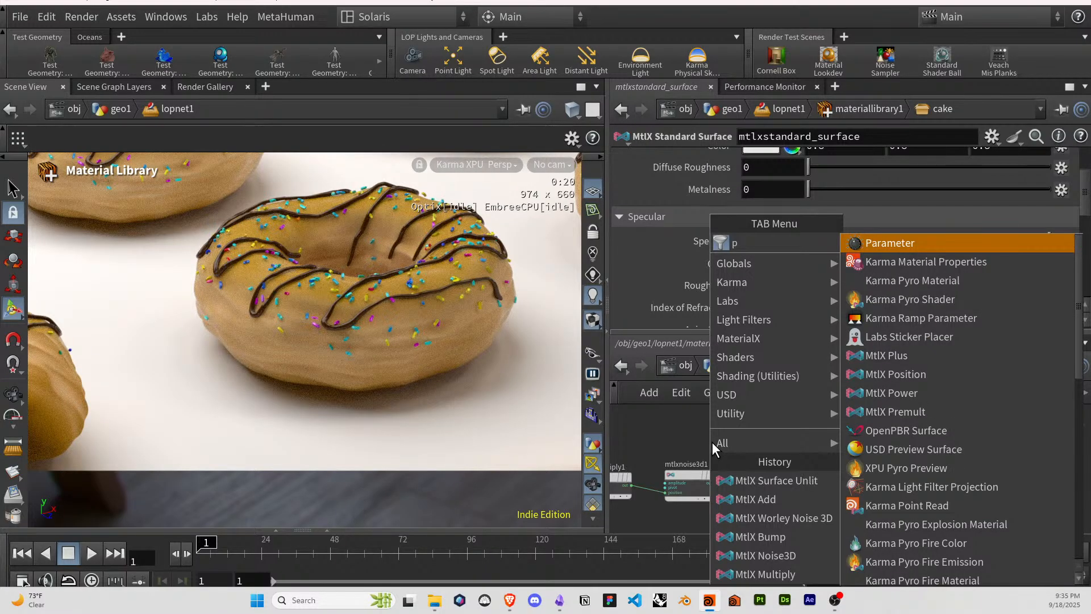
pyautogui.press('BackSpace')
pyautogui.write('p')
pyautogui.press('BackSpace')
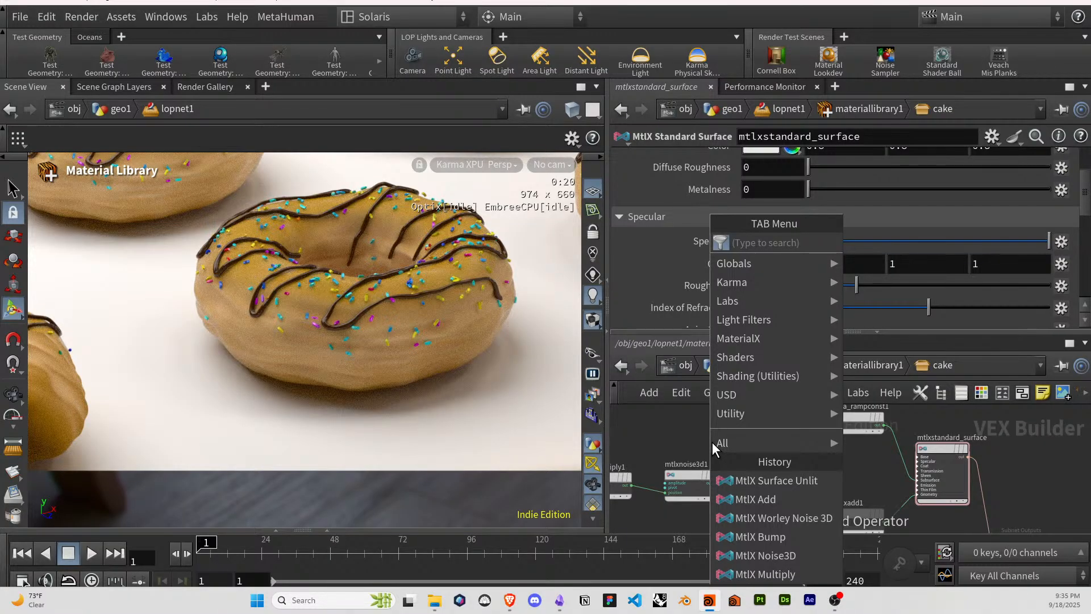
pyautogui.press('Escape')
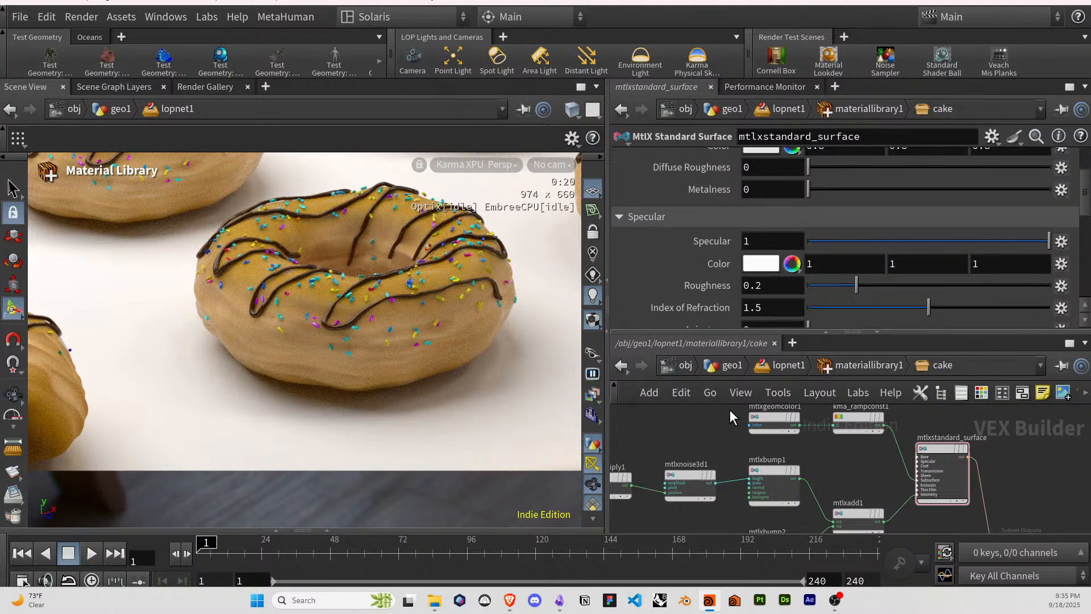
pyautogui.scroll(-1, 734, 423)
pyautogui.moveTo(718, 437); pyautogui.dragTo(813, 446, button='middle')
pyautogui.click(648, 480)
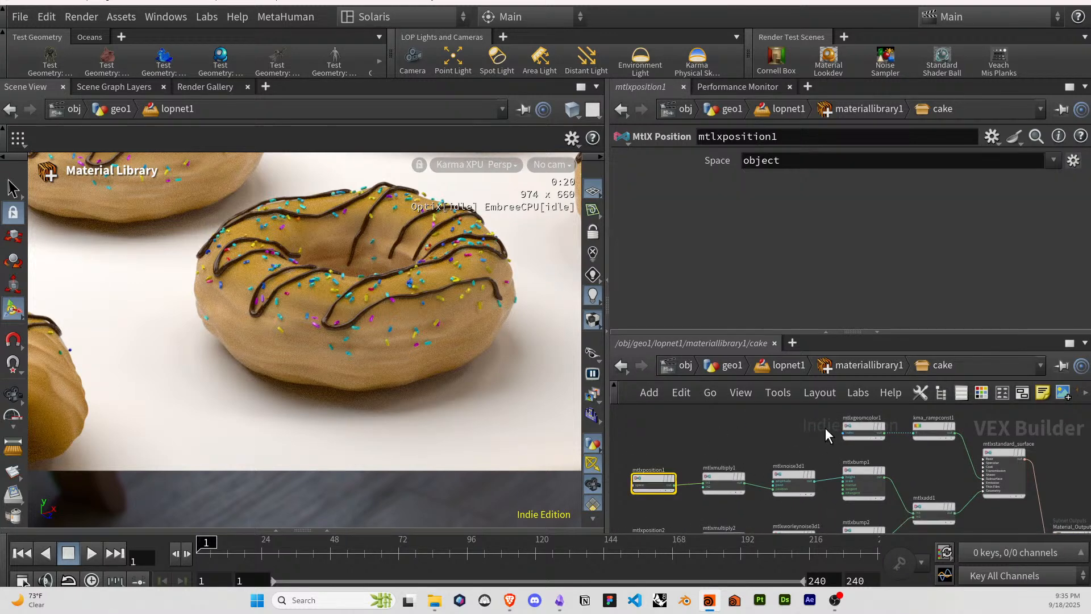
pyautogui.click(854, 424)
pyautogui.scroll(1, 929, 458)
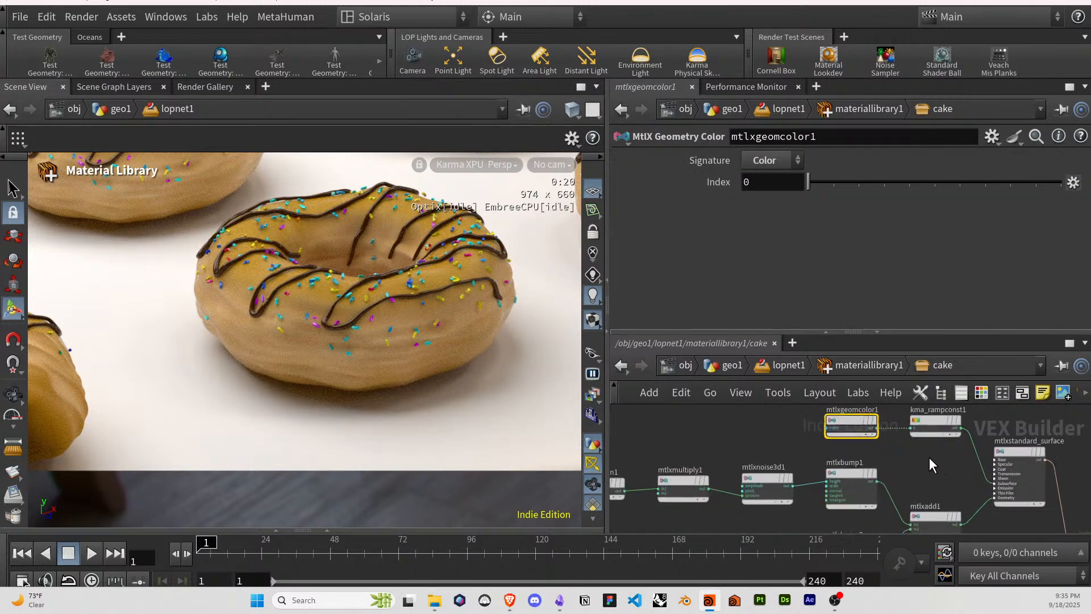
pyautogui.scroll(1, 932, 457)
pyautogui.click(1028, 452)
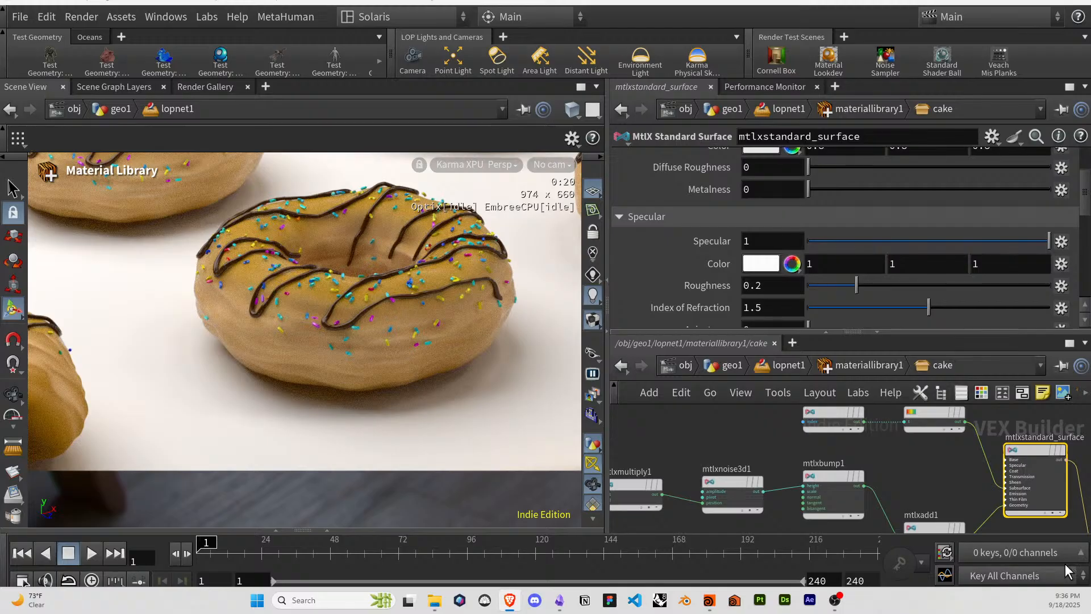
# Add a MtlX Geometry Property Value node to the cake material, above the Noise3D node.
pyautogui.moveTo(918, 505); pyautogui.dragTo(882, 434, button='middle')
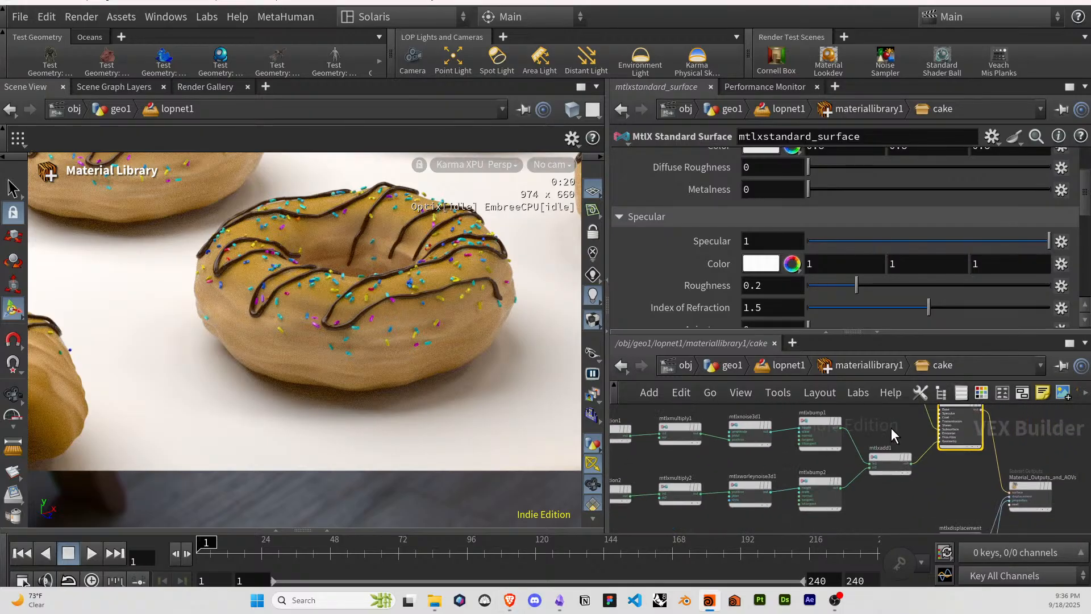
pyautogui.scroll(-3, 852, 449)
pyautogui.press('Tab')
pyautogui.write('pr')
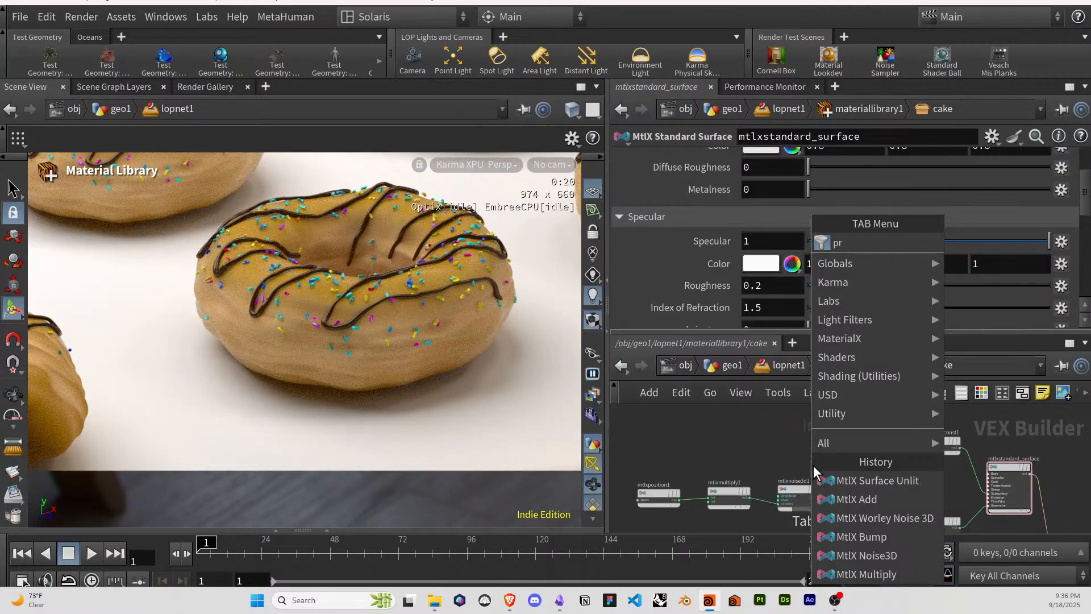
pyautogui.press('BackSpace')
pyautogui.press('BackSpace')
pyautogui.write('prop')
pyautogui.press('Down')
pyautogui.press('Return')
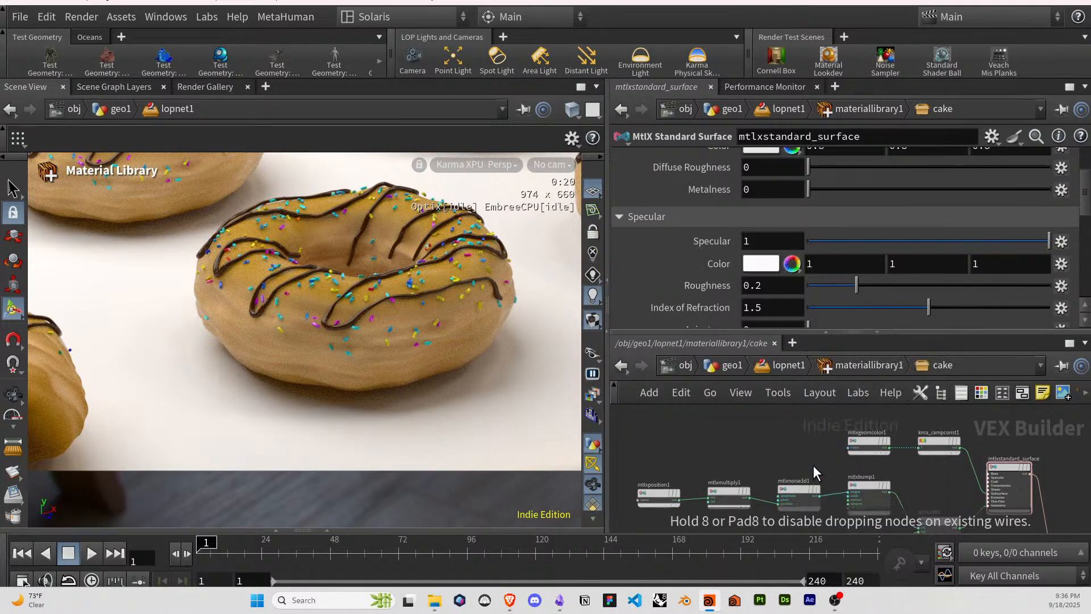
pyautogui.click(813, 465)
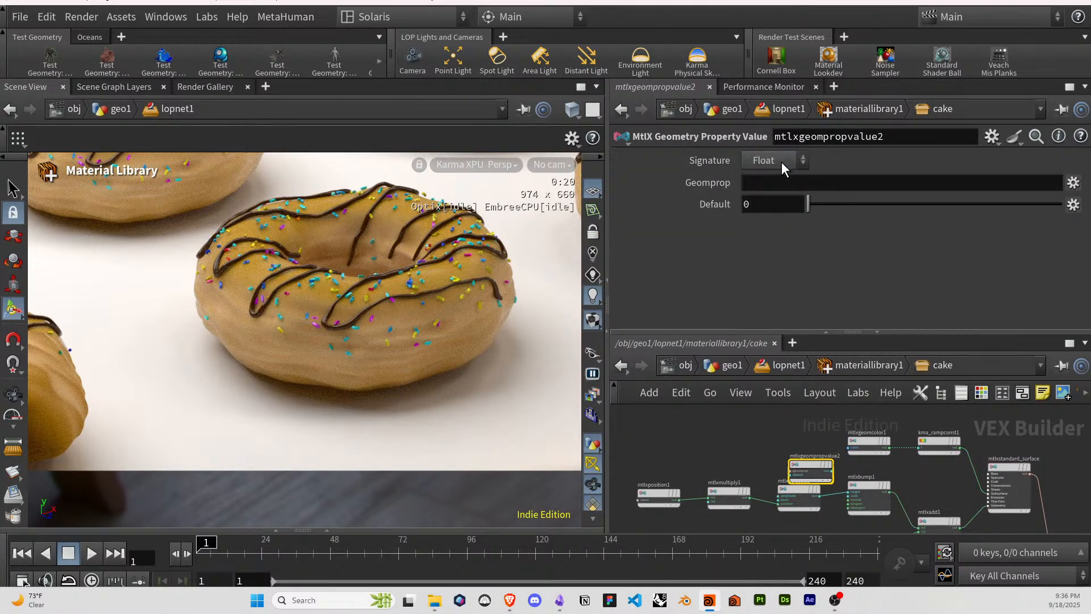
# Set the Geomprop of the new geometry property node to mask.
pyautogui.click(800, 181)
pyautogui.write('mask')
pyautogui.press('Return')
# Connect the output of the mask geometry property node to the Specular input of the standard surface.
pyautogui.scroll(3, 856, 434)
pyautogui.click(789, 467)
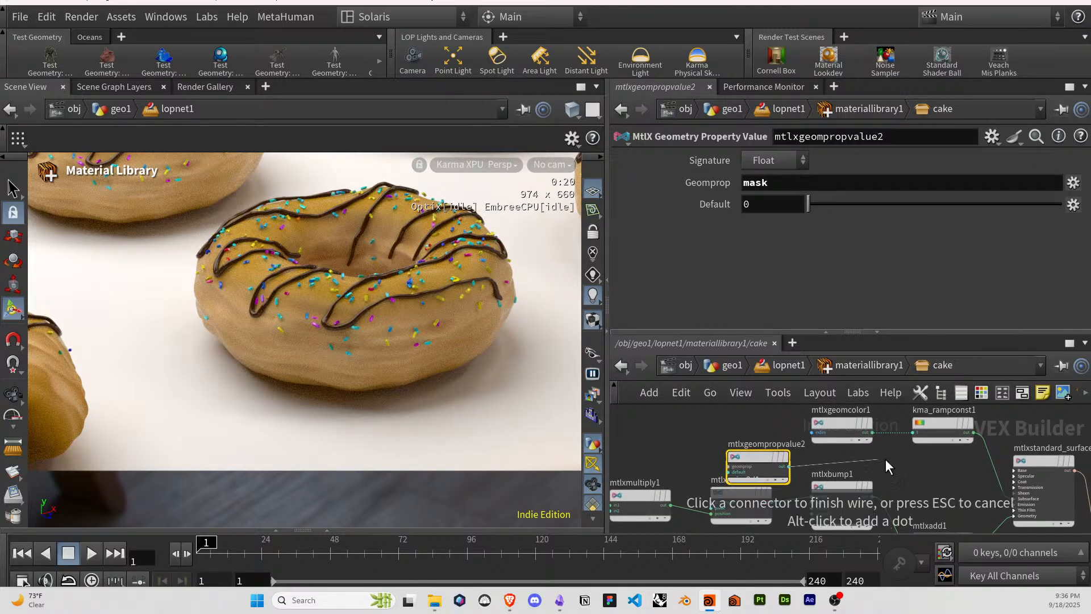
pyautogui.click(935, 449)
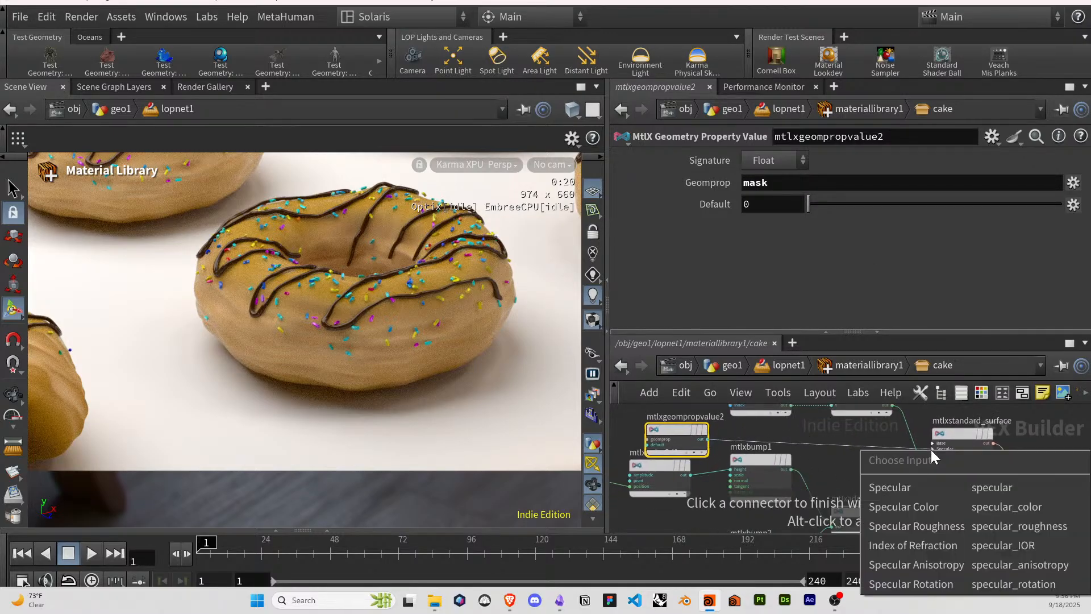
pyautogui.click(917, 519)
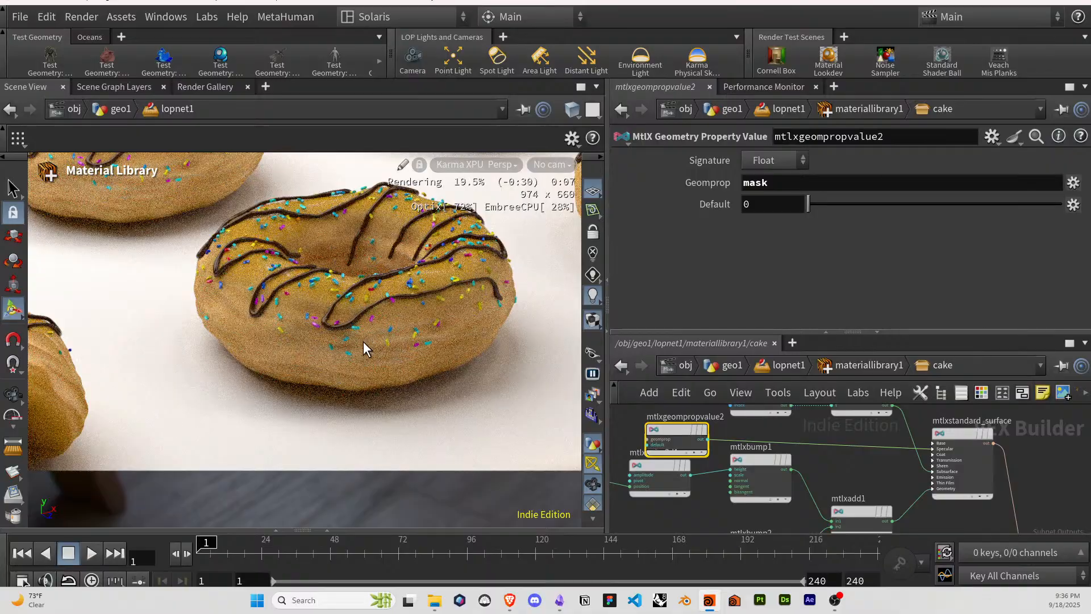
# Add a MtlX Surface Unlit node fed by the mask property and wire it to the material output to preview the mask.
pyautogui.click(710, 440)
pyautogui.press('Tab')
pyautogui.write('unli')
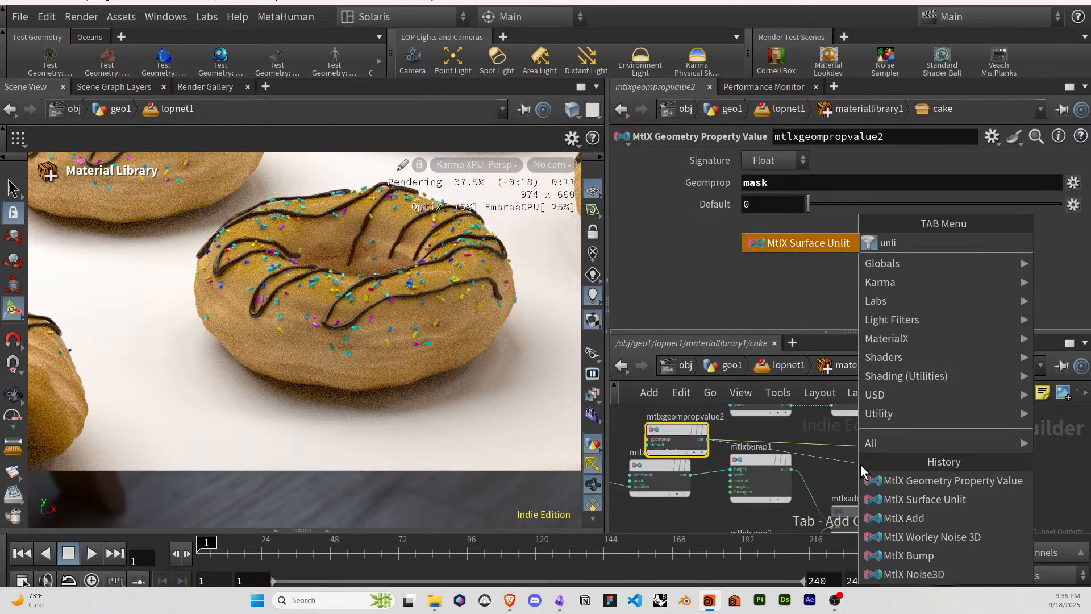
pyautogui.press('Return')
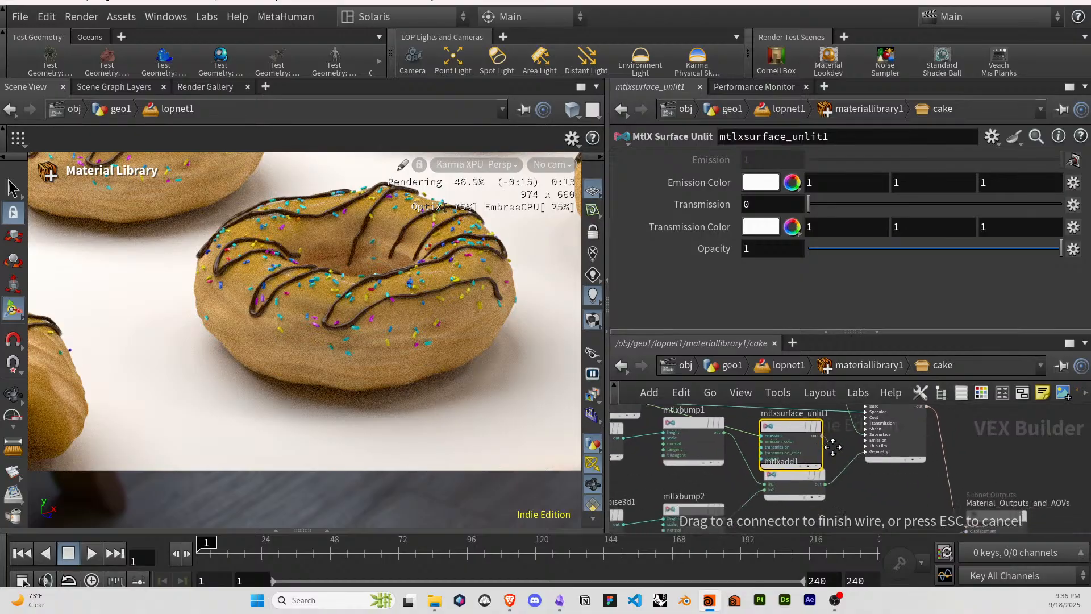
pyautogui.click(966, 526)
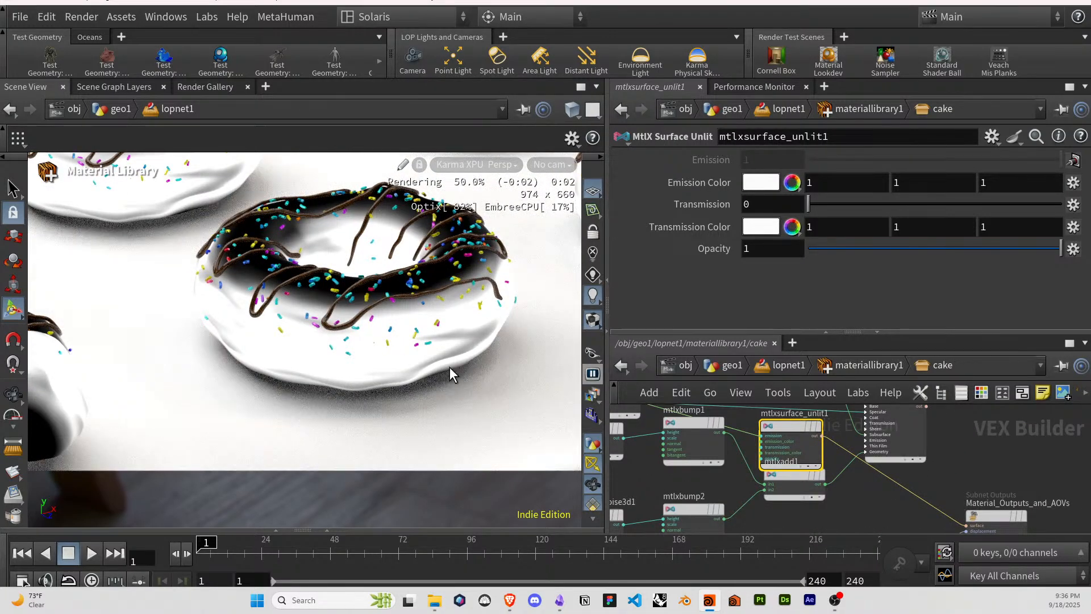
pyautogui.middleClick(706, 437)
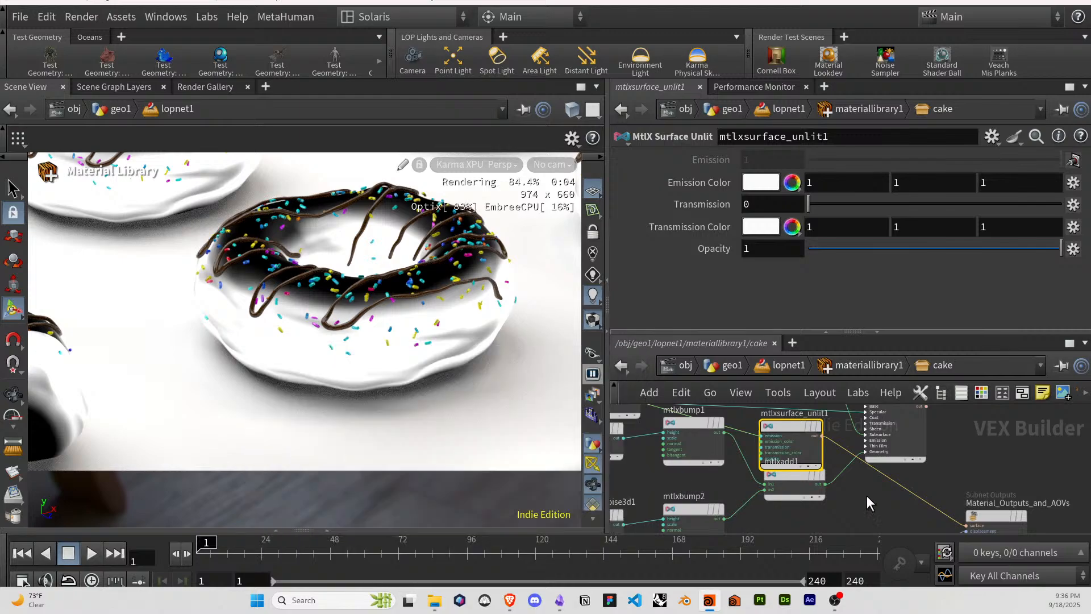
# Reconnect the standard surface to the material output and delete the unlit surface node.
pyautogui.scroll(-3, 943, 486)
pyautogui.click(929, 433)
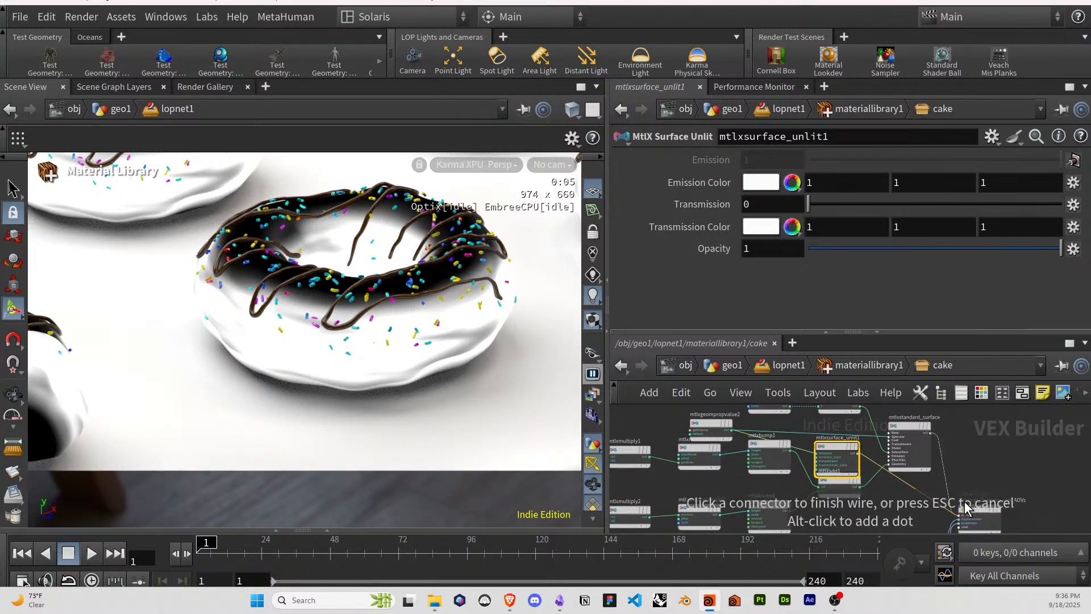
pyautogui.click(964, 503)
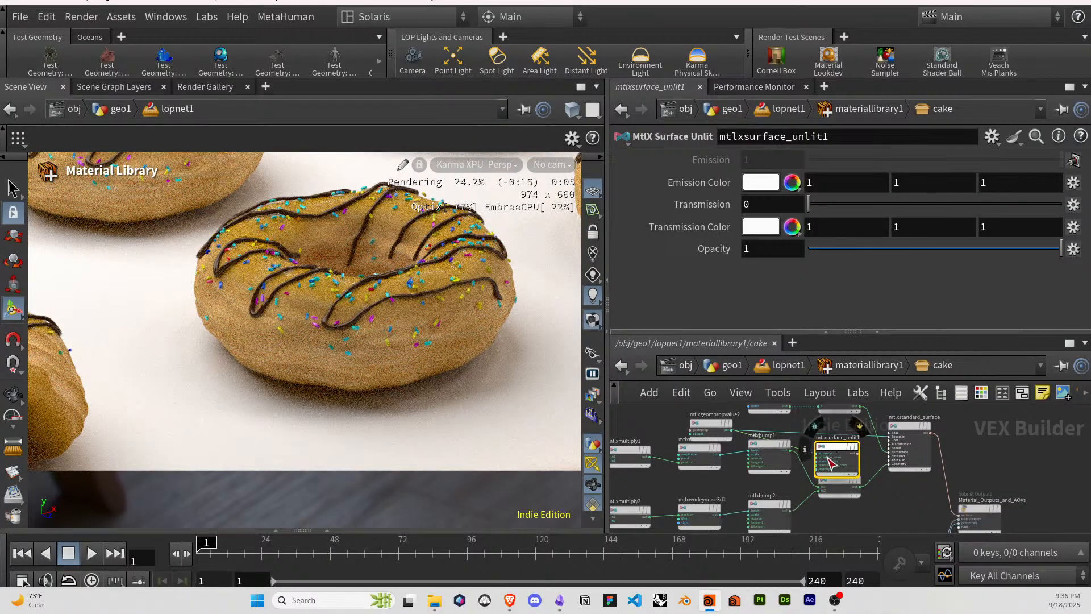
pyautogui.press('Delete')
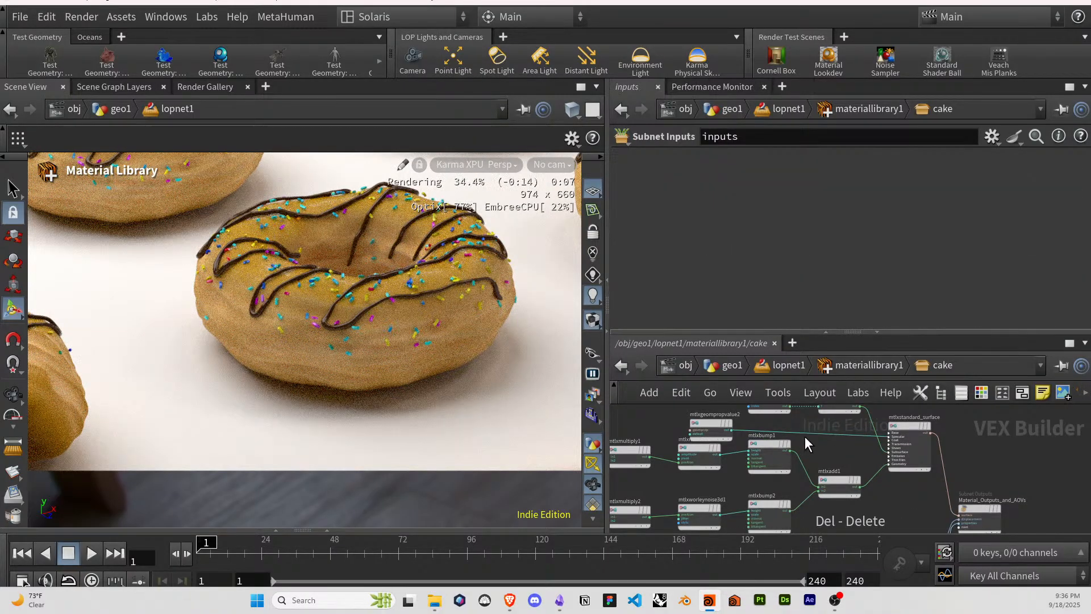
# Insert a MtlX Noise3D node on the wire between the mask property and the standard surface's specular.
pyautogui.press('Tab')
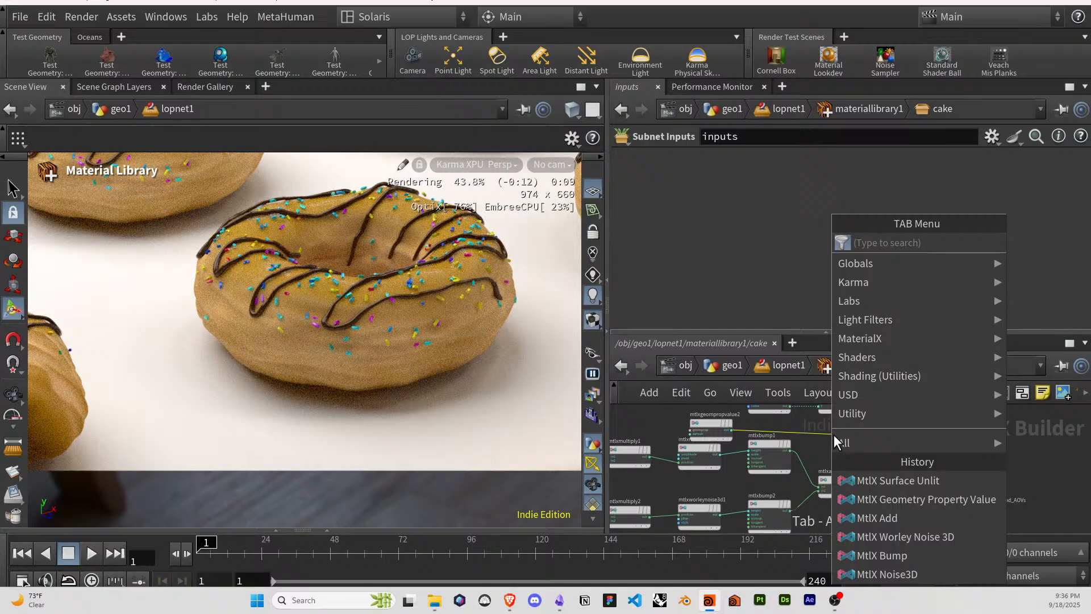
pyautogui.write('noi')
pyautogui.press('Down')
pyautogui.press('Down')
pyautogui.press('Down')
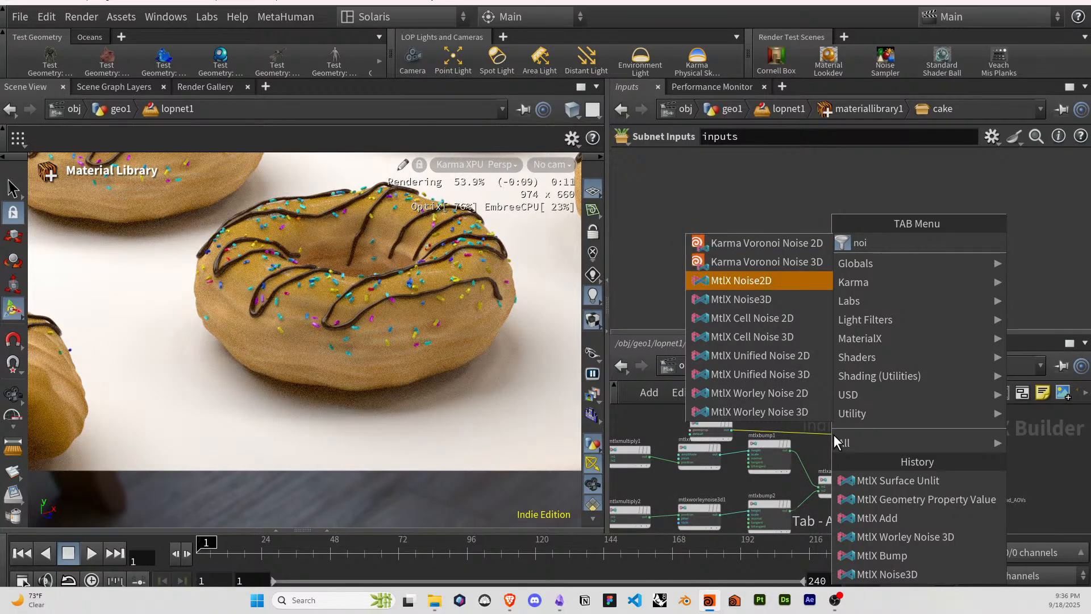
pyautogui.press('Return')
pyautogui.click(832, 436)
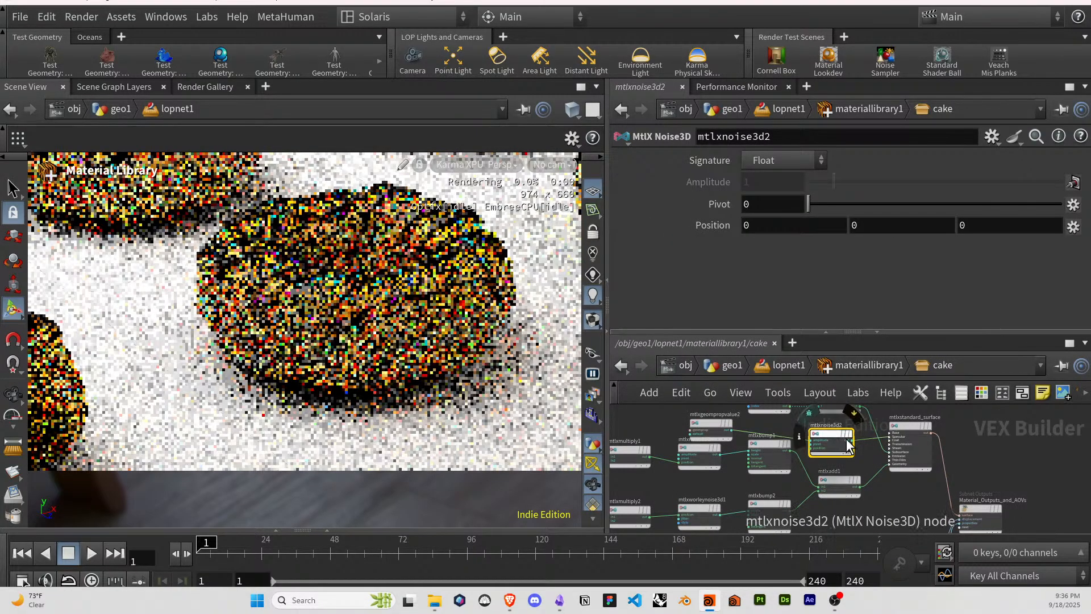
# Rewire the mask property from the new Noise3D node's Amplitude input to its Position input.
pyautogui.scroll(2, 832, 435)
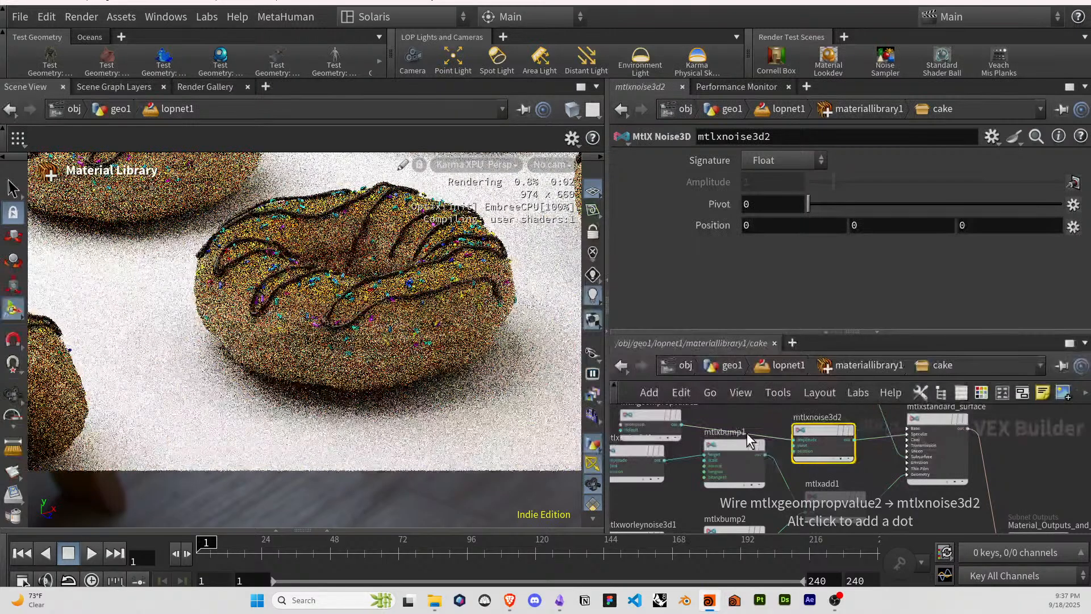
pyautogui.click(747, 432)
pyautogui.press('Delete')
pyautogui.click(681, 424)
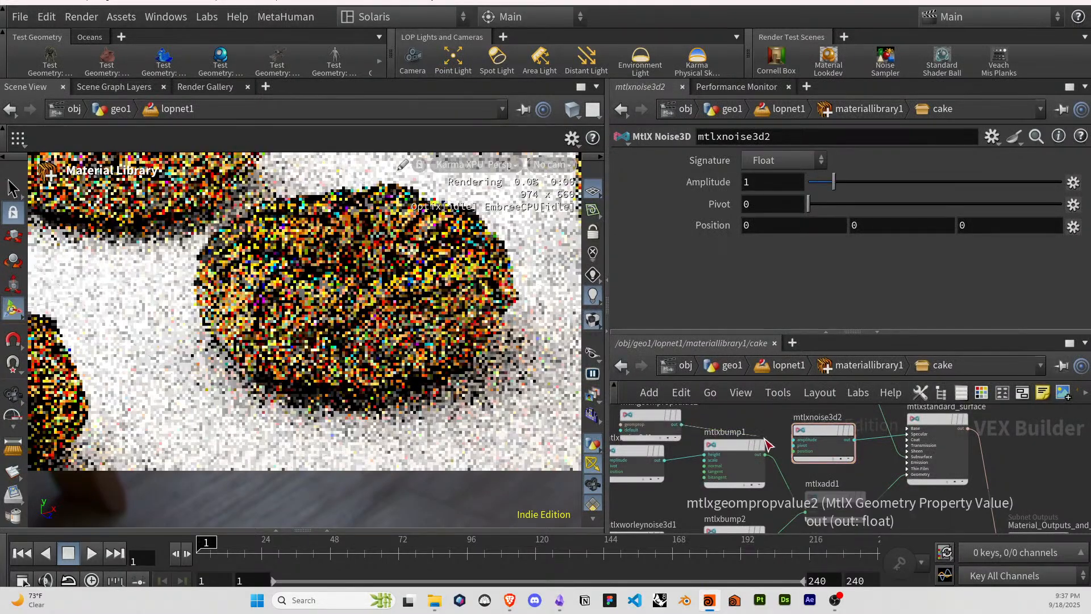
pyautogui.click(793, 450)
pyautogui.moveTo(819, 434)
pyautogui.mouseDown()
pyautogui.moveTo(824, 424)
pyautogui.moveTo(830, 434)
pyautogui.mouseUp()
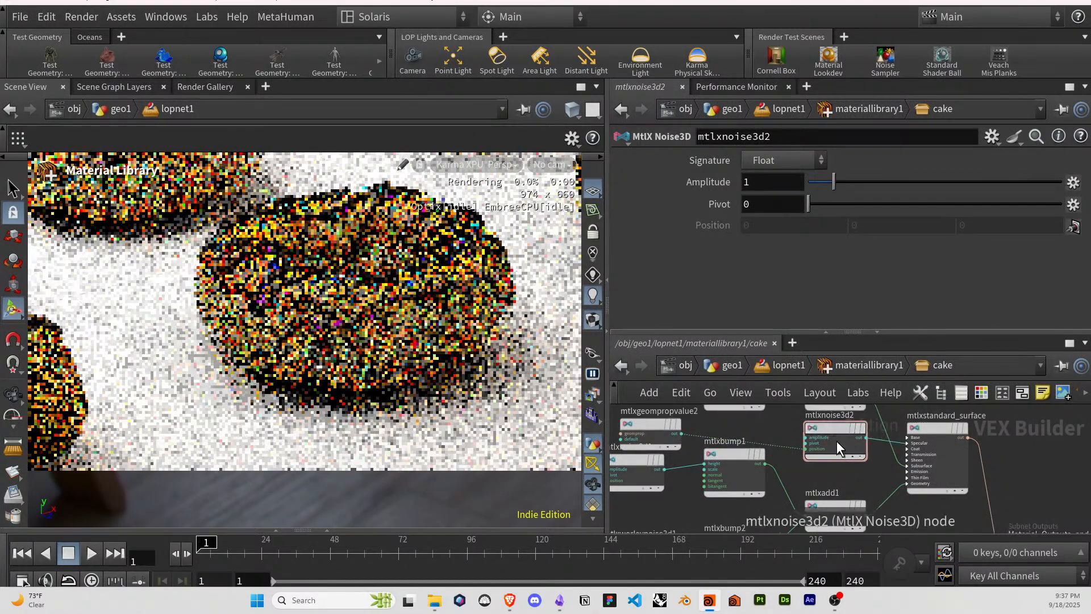
# Add a MtlX Surface Unlit node below the standard surface, fed by the new Noise3D output.
pyautogui.scroll(1, 831, 475)
pyautogui.scroll(-2, 831, 475)
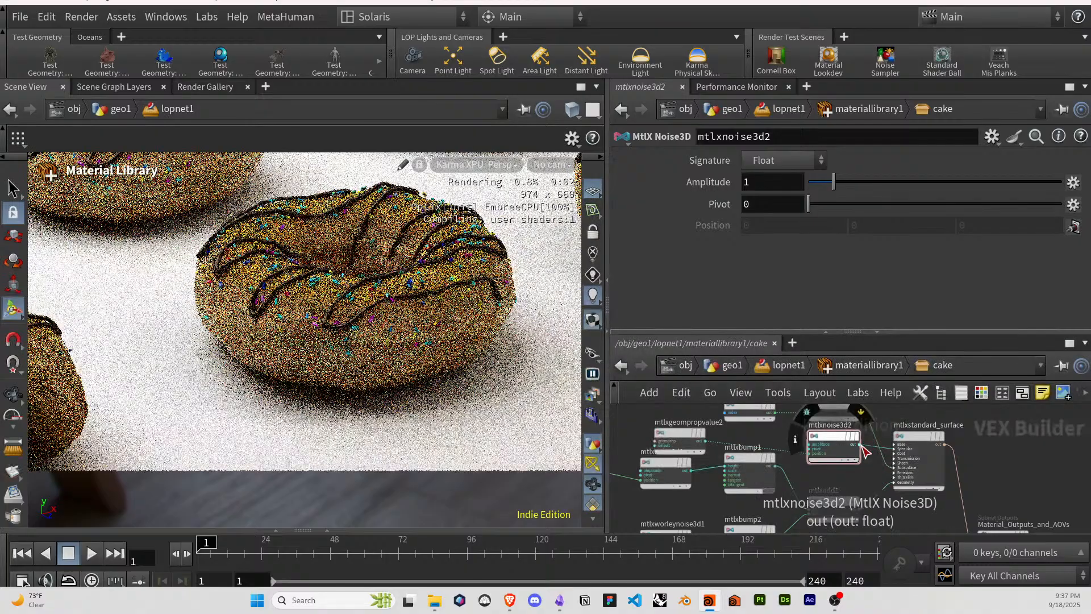
pyautogui.moveTo(871, 477); pyautogui.dragTo(819, 455, button='middle')
pyautogui.press('Tab')
pyautogui.write('un')
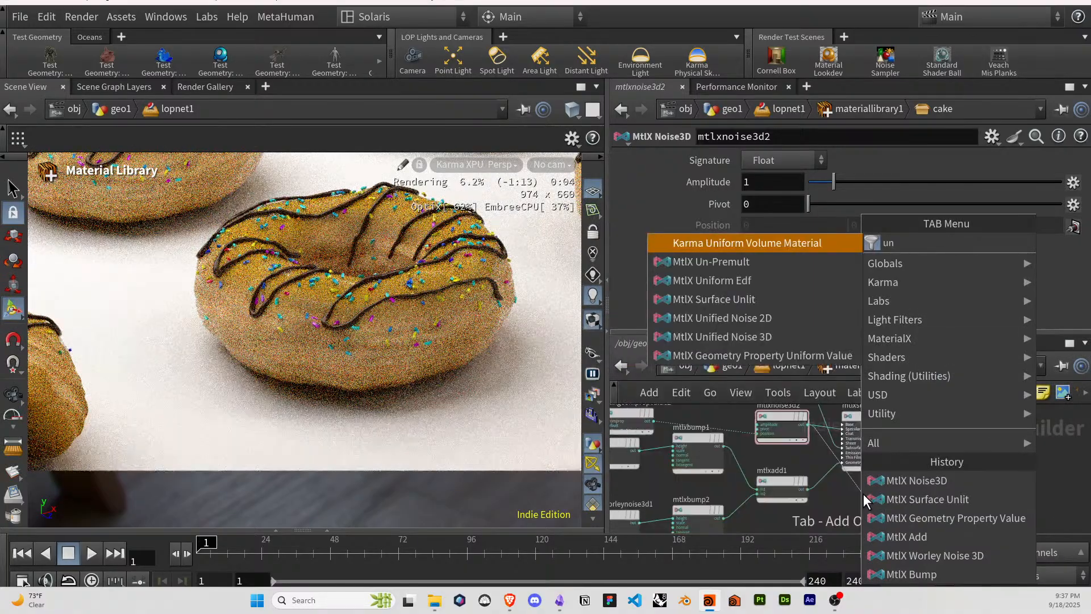
pyautogui.press('Down')
pyautogui.press('Down')
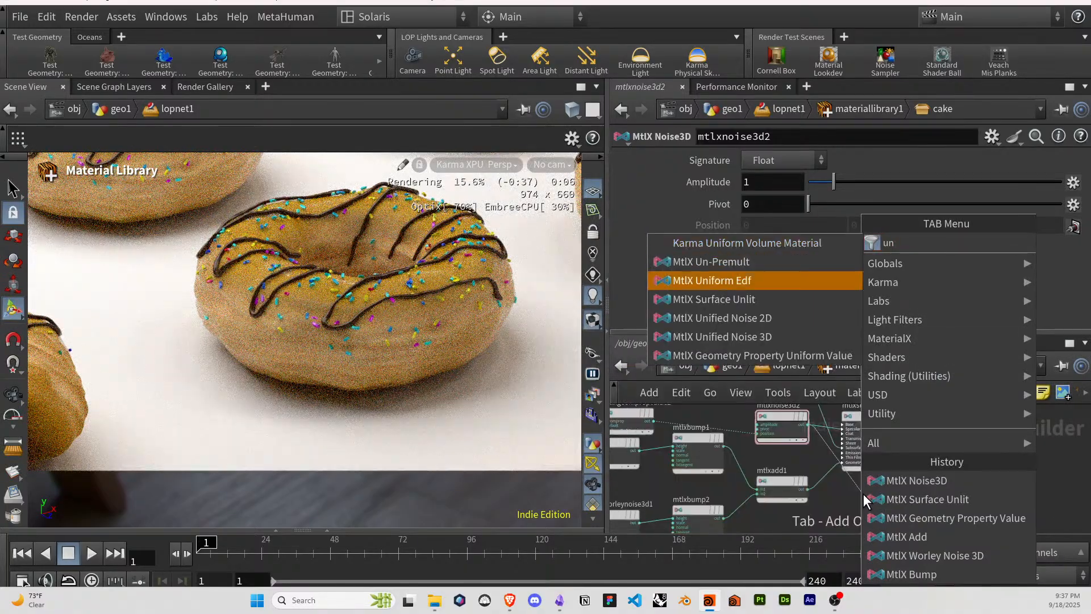
pyautogui.press('Down')
pyautogui.press('Return')
pyautogui.click(834, 493)
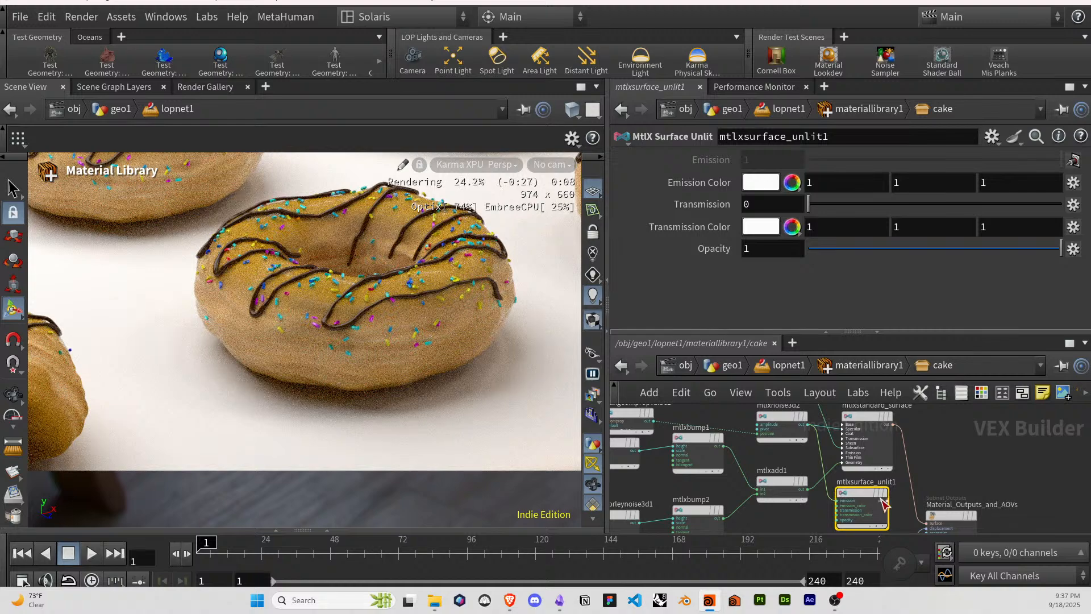
# Wire the unlit surface to the material output to preview the noise on the donuts.
pyautogui.moveTo(882, 499)
pyautogui.mouseDown()
pyautogui.moveTo(929, 523)
pyautogui.moveTo(882, 502)
pyautogui.mouseUp()
pyautogui.click(886, 505)
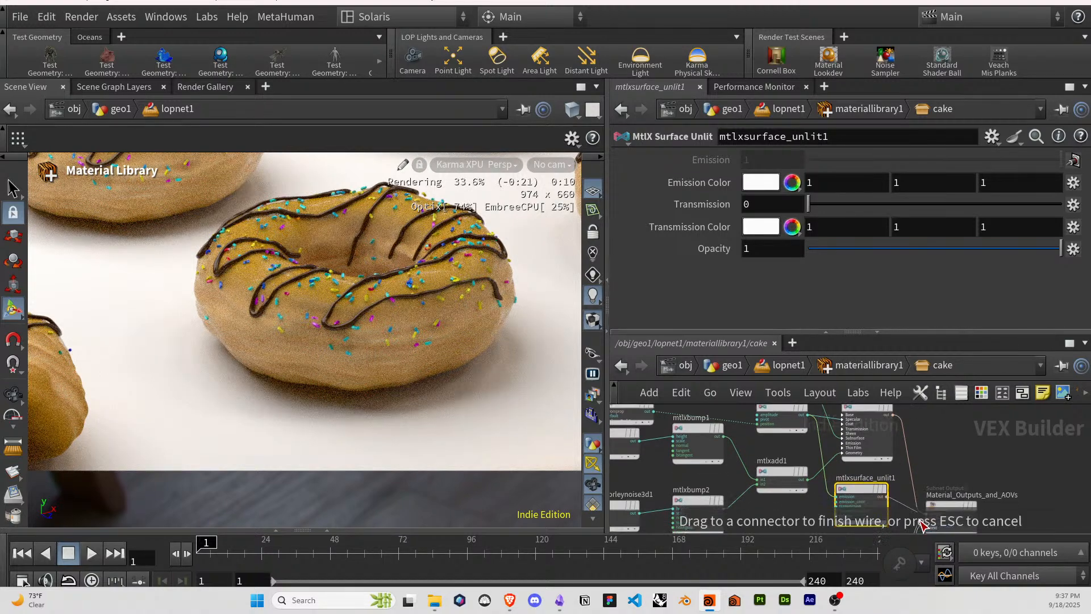
pyautogui.click(931, 512)
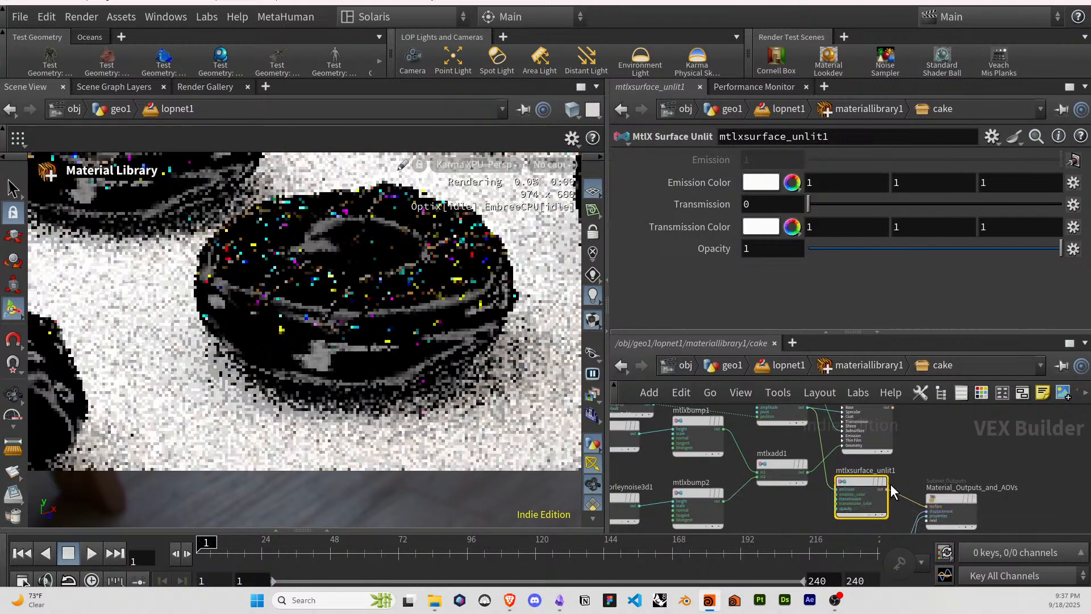
pyautogui.moveTo(905, 475); pyautogui.dragTo(963, 499, button='middle')
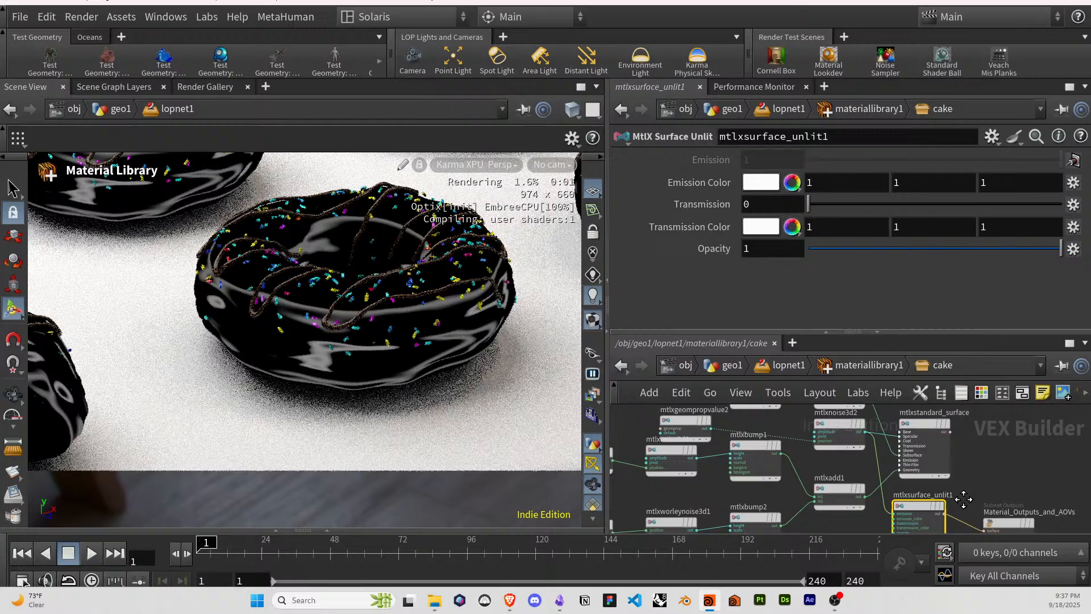
# Insert a MtlX Multiply node between the mask property and the new Noise3D, with Input 2 set to 10.
pyautogui.click(839, 424)
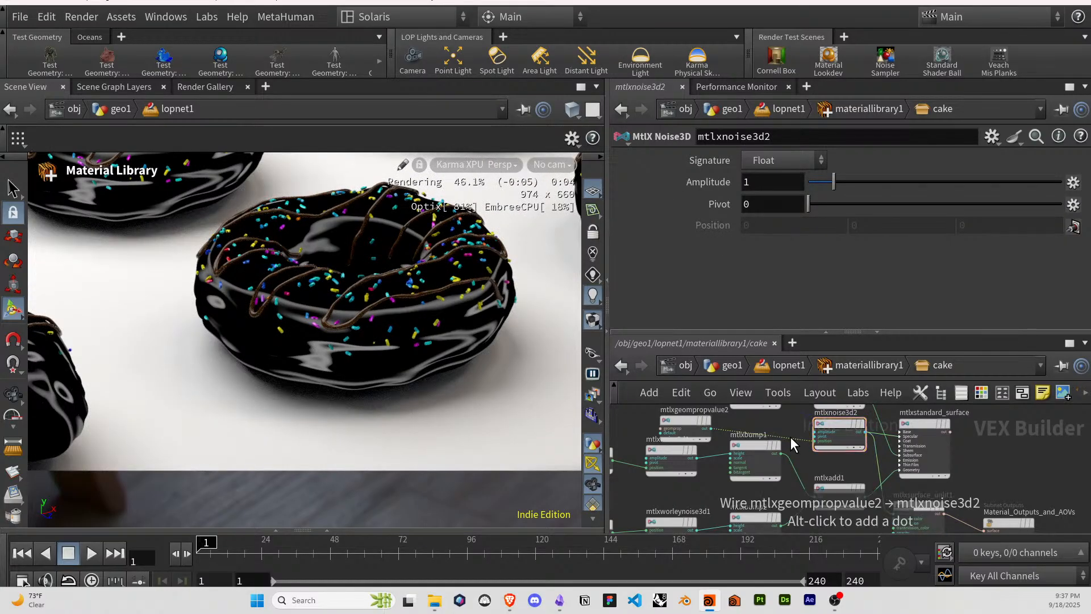
pyautogui.press('Tab')
pyautogui.write('mul')
pyautogui.press('Return')
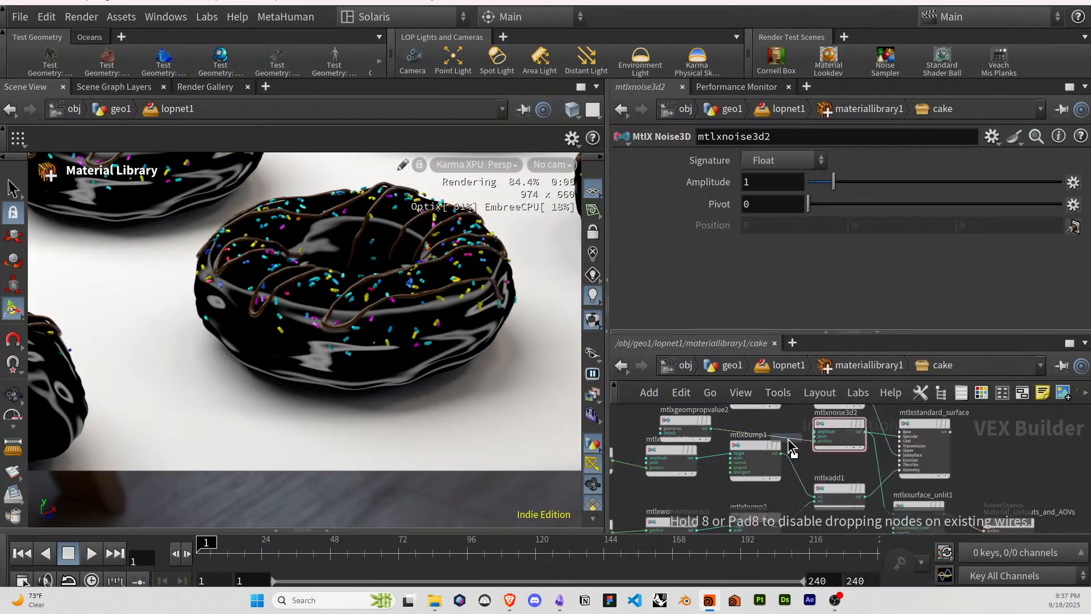
pyautogui.click(788, 439)
pyautogui.moveTo(850, 205); pyautogui.dragTo(1071, 204)
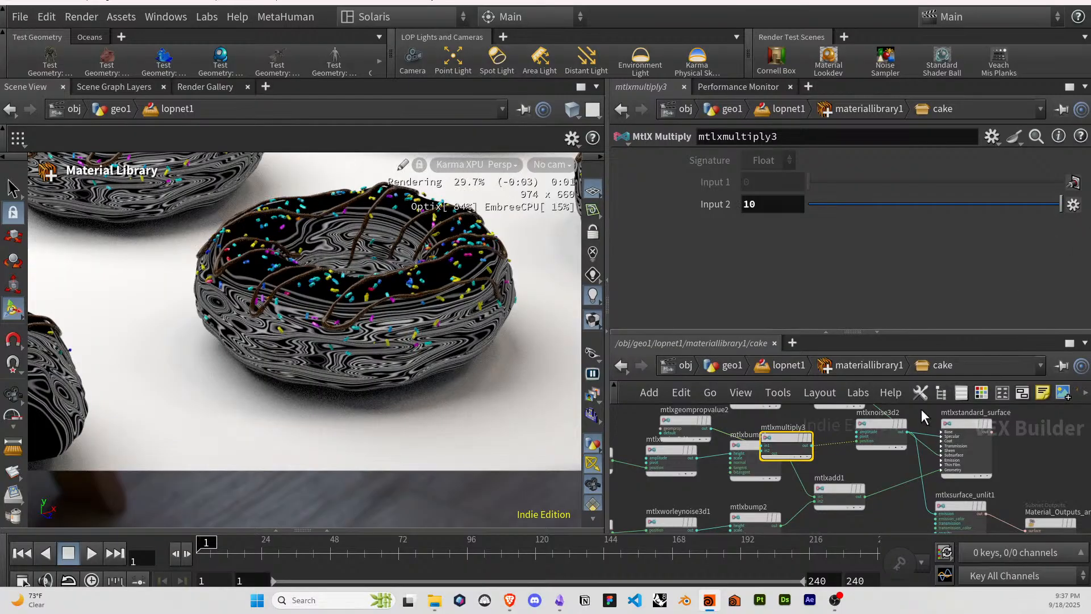
# Try to lay out all nodes of the cake material network automatically.
pyautogui.hotkey('ctrl', 'a')
pyautogui.press('l')
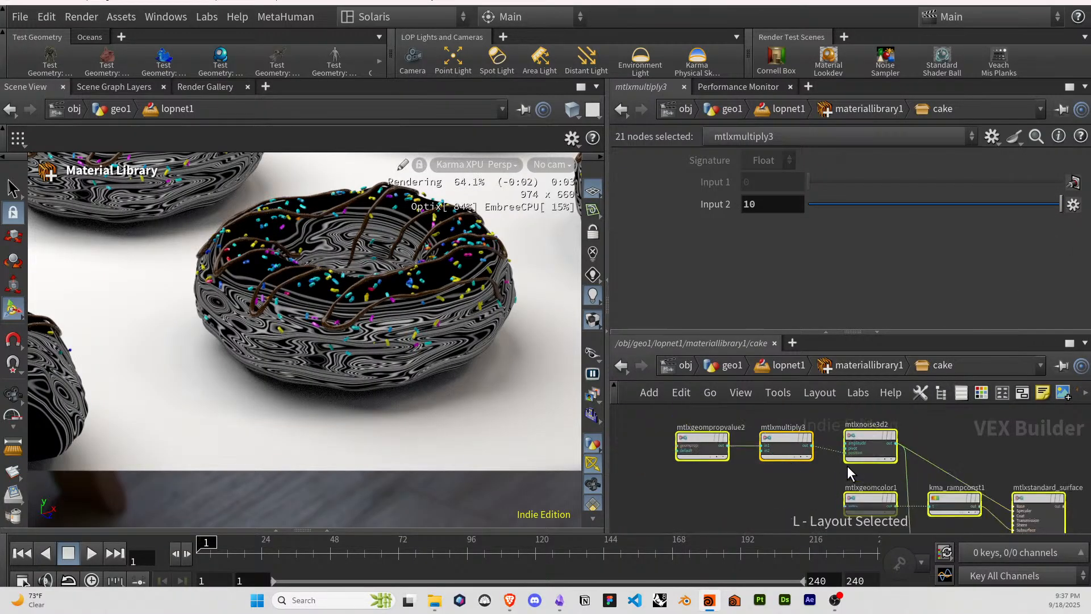
pyautogui.click(775, 477)
pyautogui.moveTo(809, 488); pyautogui.dragTo(803, 463, button='middle')
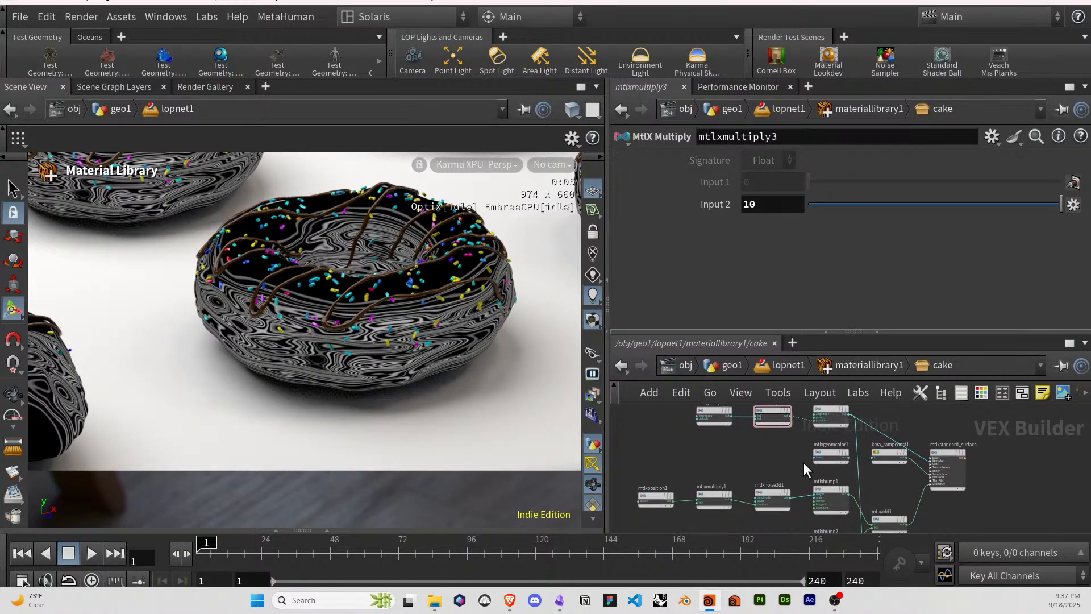
pyautogui.hotkey('ctrl', 'a')
pyautogui.press('l')
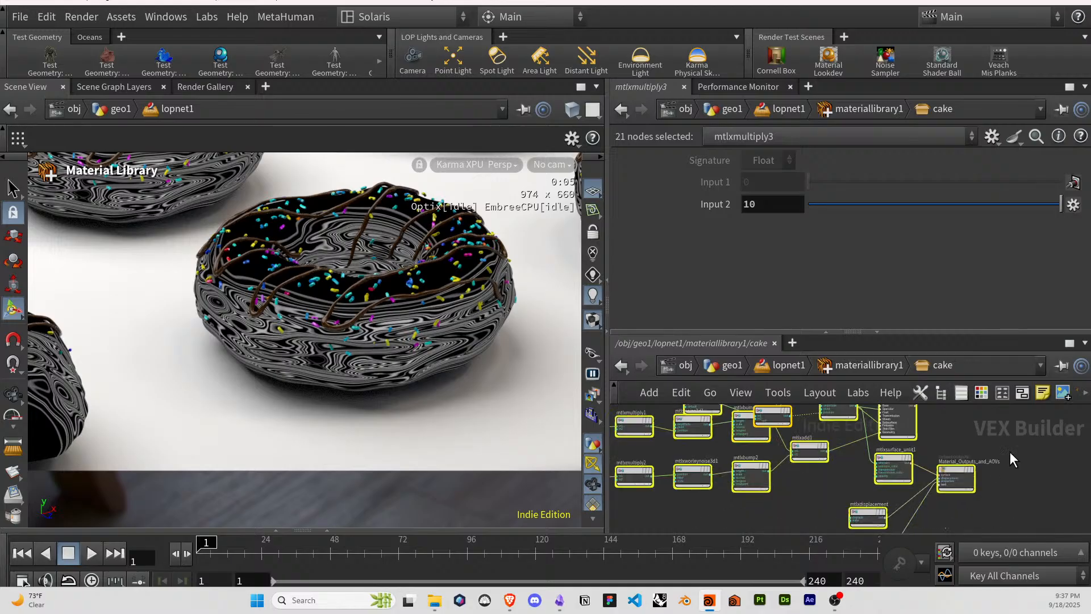
pyautogui.click(1010, 452)
pyautogui.moveTo(975, 435); pyautogui.dragTo(941, 454, button='middle')
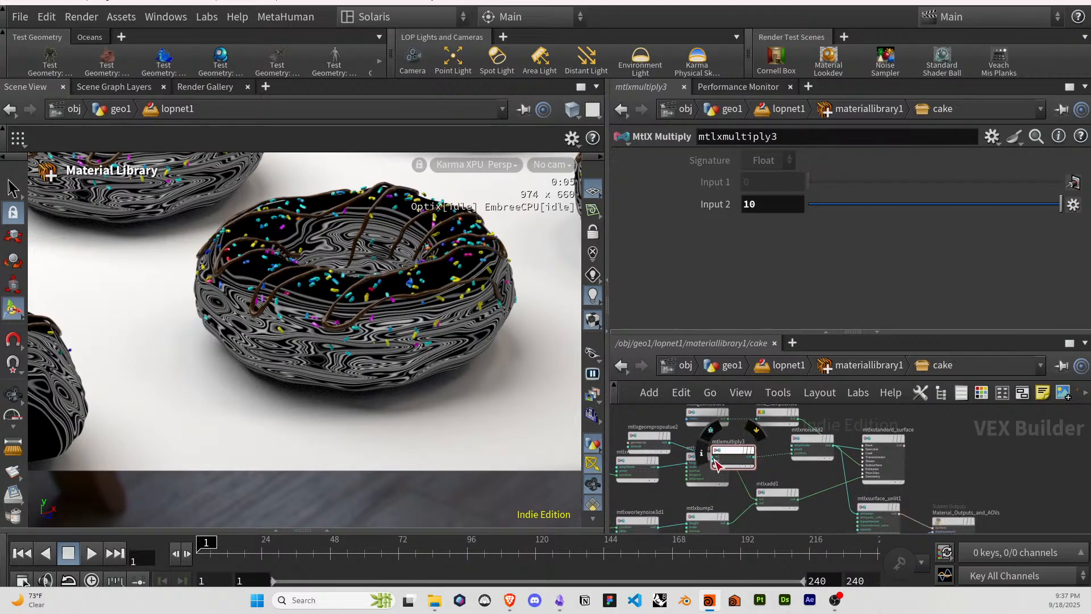
# Enclose the two position-to-bump chains and their Add node in a network box and move it below the mask nodes.
pyautogui.scroll(-2, 734, 497)
pyautogui.rightClick(752, 497)
pyautogui.click(721, 425)
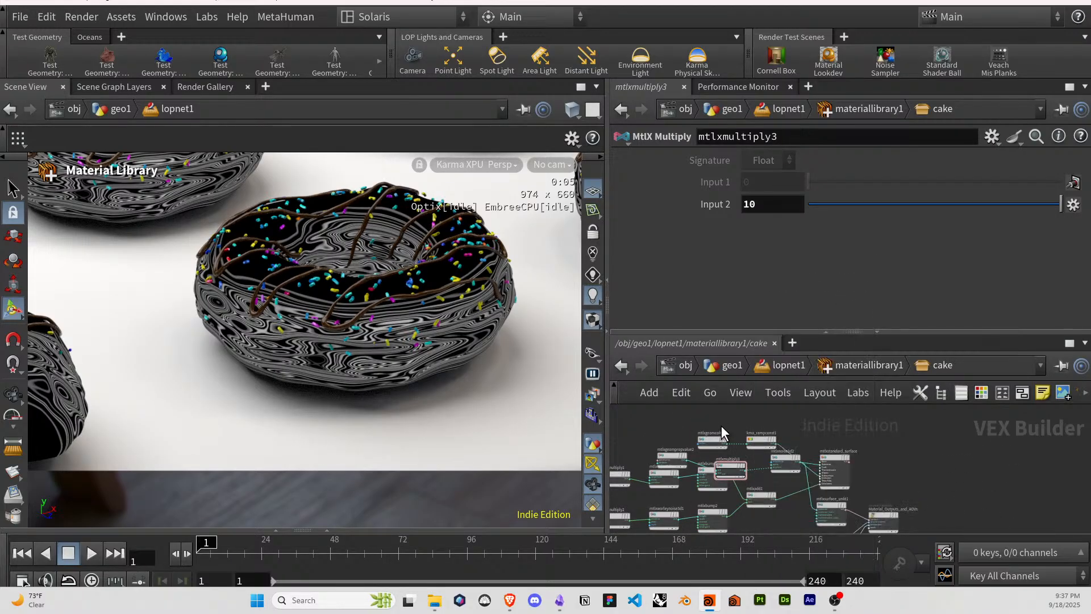
pyautogui.moveTo(746, 518); pyautogui.dragTo(833, 498, button='middle')
pyautogui.moveTo(839, 511); pyautogui.dragTo(651, 465)
pyautogui.keyDown('shift'); pyautogui.moveTo(640, 435); pyautogui.dragTo(711, 466); pyautogui.keyUp('shift')
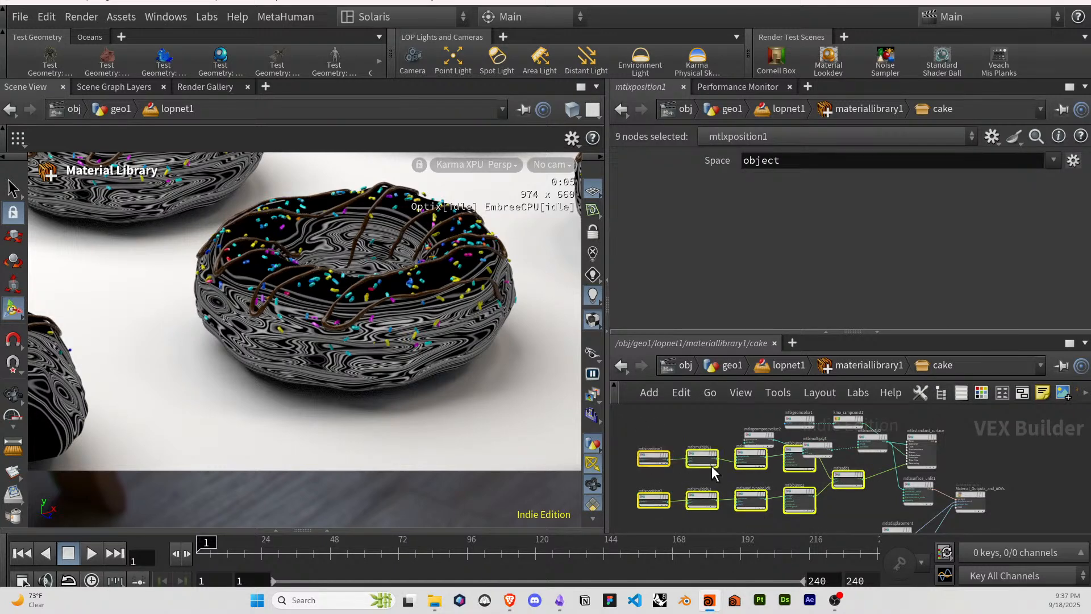
pyautogui.hotkey('shift', 'o')
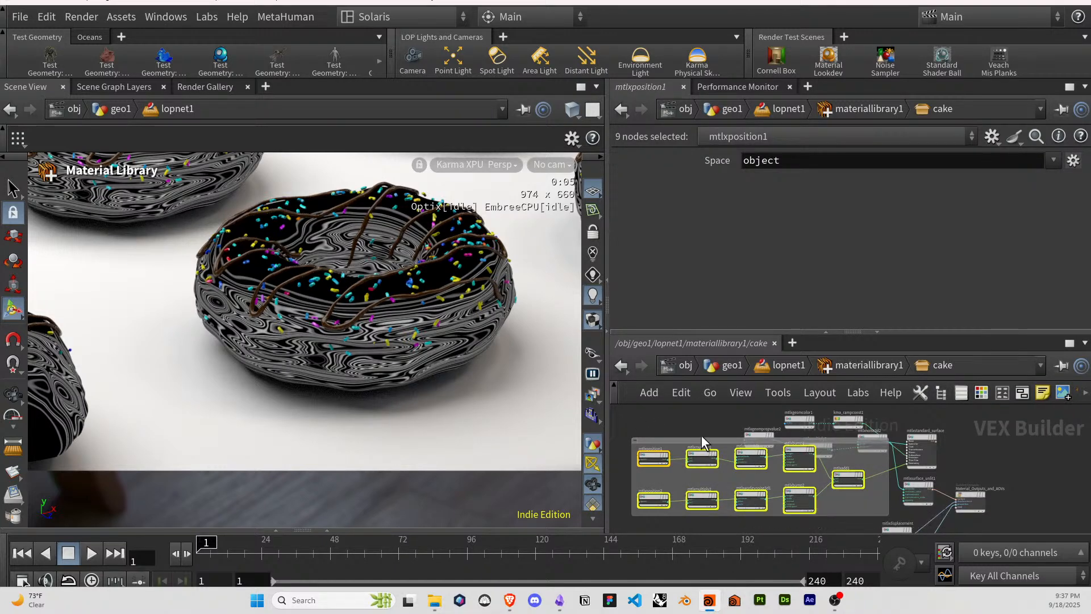
pyautogui.moveTo(701, 439); pyautogui.dragTo(682, 481)
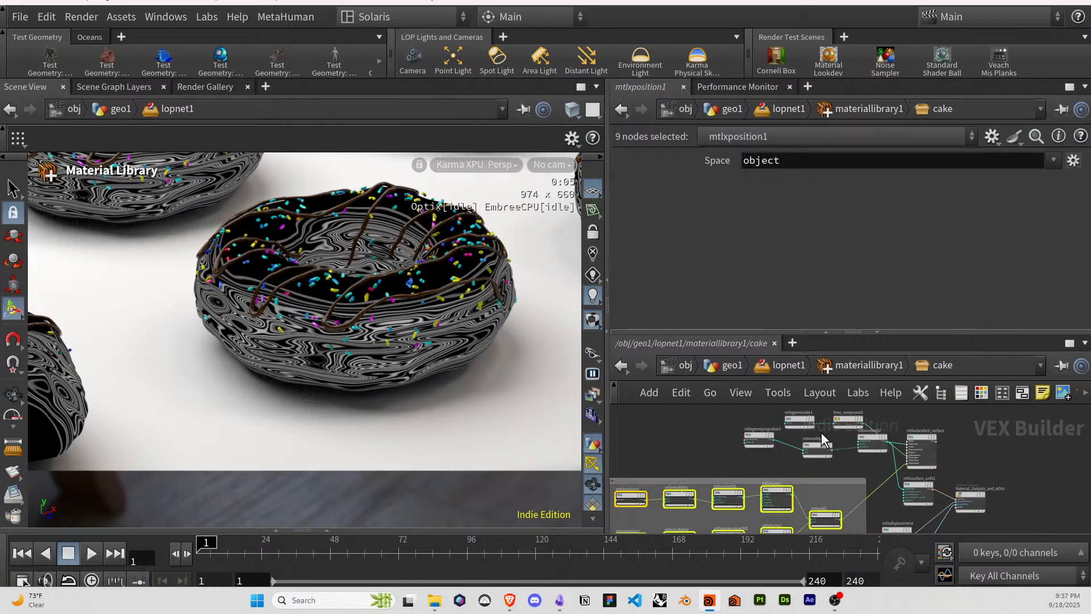
pyautogui.scroll(2, 853, 424)
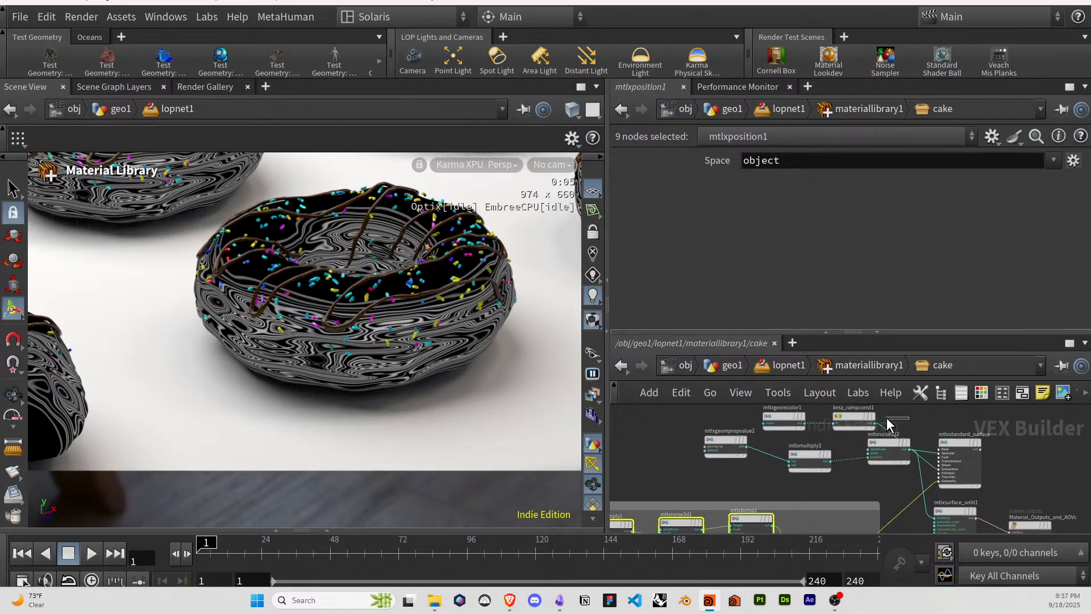
# Enclose the Geometry Color and Karma Ramp Const nodes in a network box and check both nodes' parameters.
pyautogui.moveTo(909, 420); pyautogui.dragTo(764, 442)
pyautogui.hotkey('shift', 'o')
pyautogui.click(729, 462)
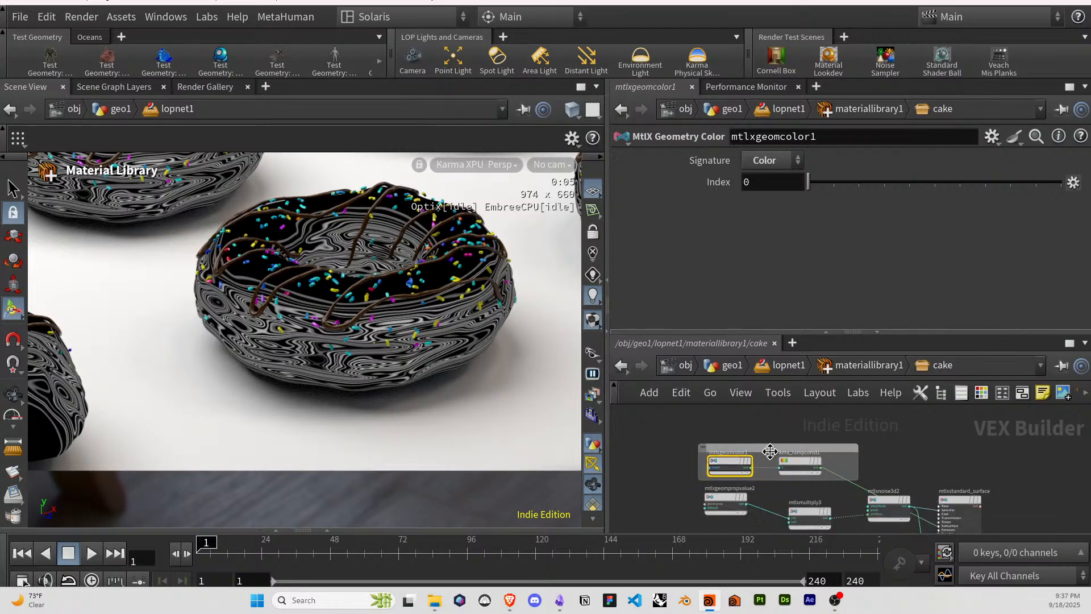
pyautogui.click(815, 466)
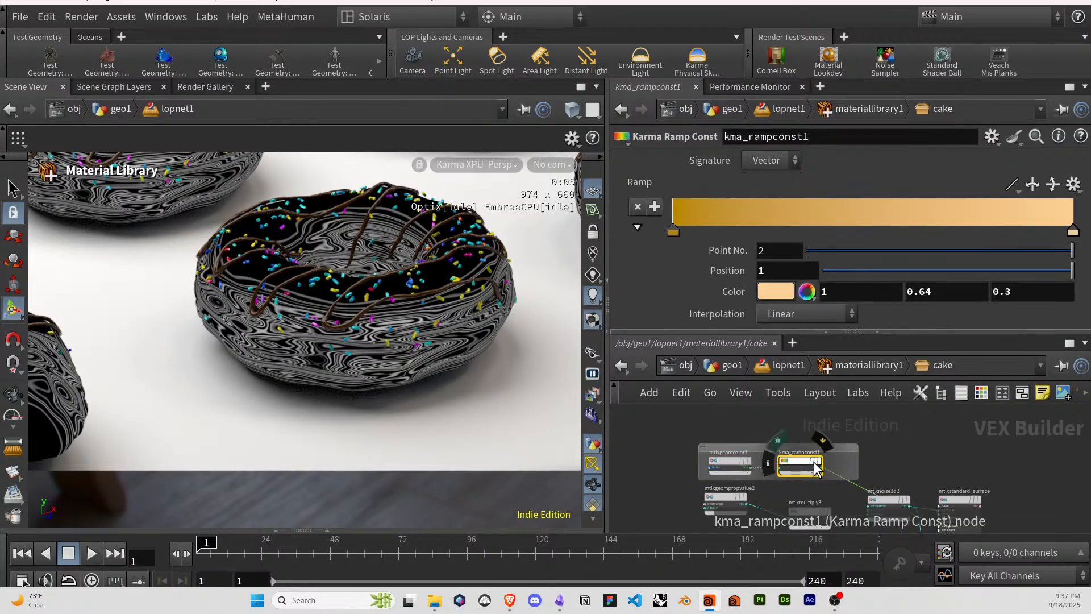
pyautogui.click(724, 462)
# Wire the standard surface's output back into the material output in place of the unlit preview.
pyautogui.moveTo(813, 485); pyautogui.dragTo(773, 444, button='middle')
pyautogui.moveTo(938, 462); pyautogui.dragTo(948, 490)
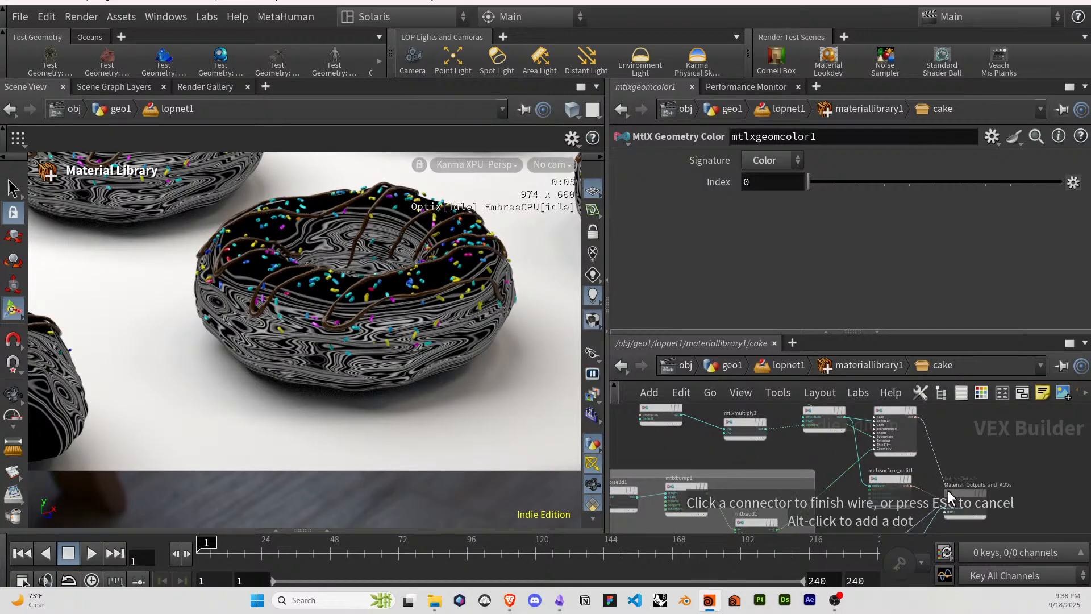
pyautogui.click(947, 501)
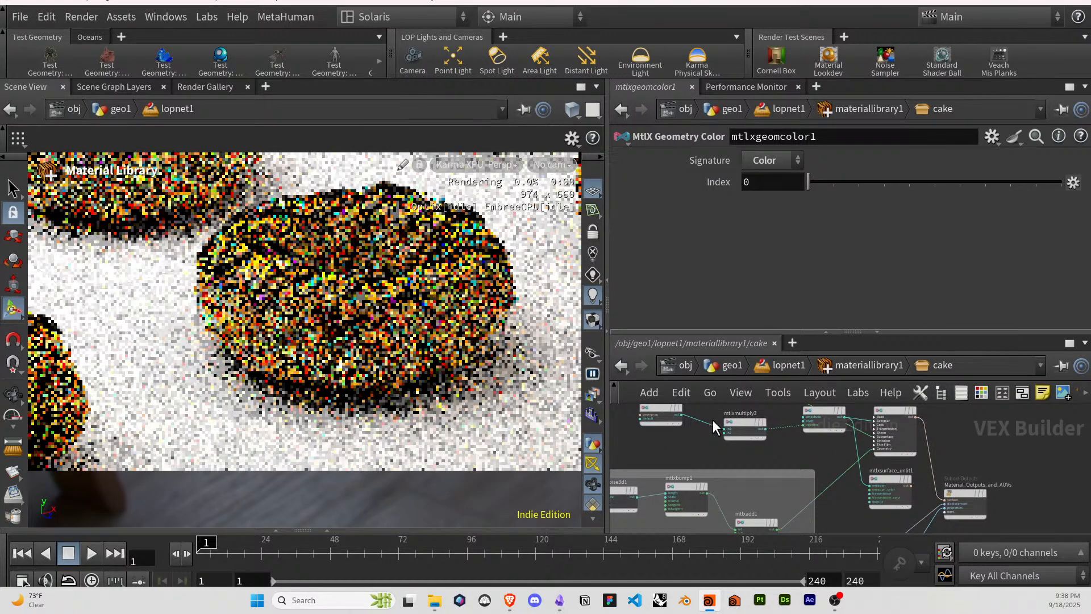
# Wire the mask property into the Karma Ramp Const and swap its place in the network box with the Geometry Color node.
pyautogui.moveTo(697, 436); pyautogui.dragTo(724, 472, button='middle')
pyautogui.click(710, 450)
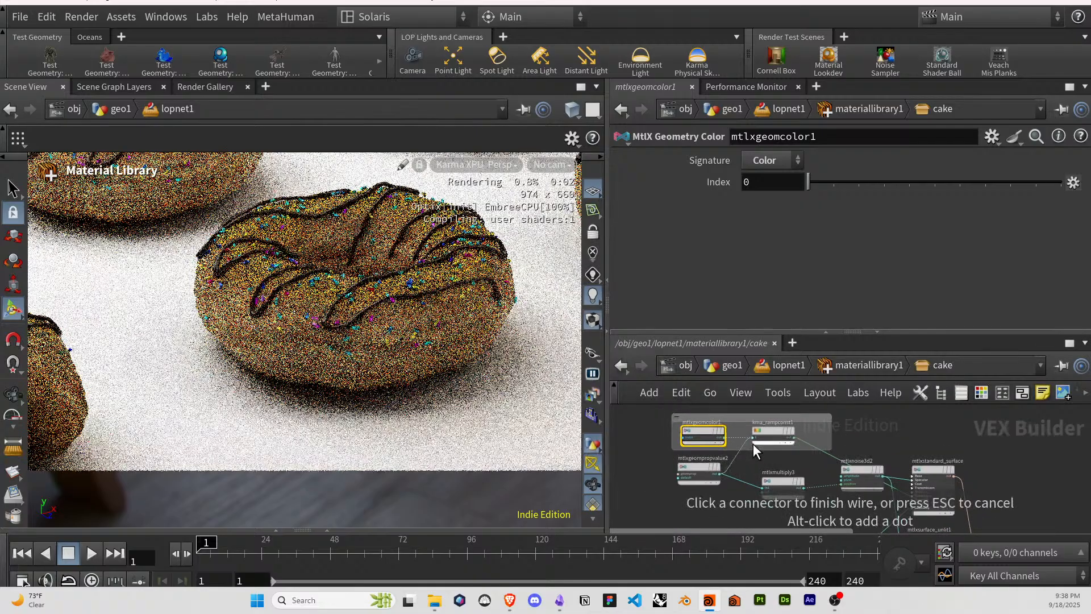
pyautogui.click(752, 444)
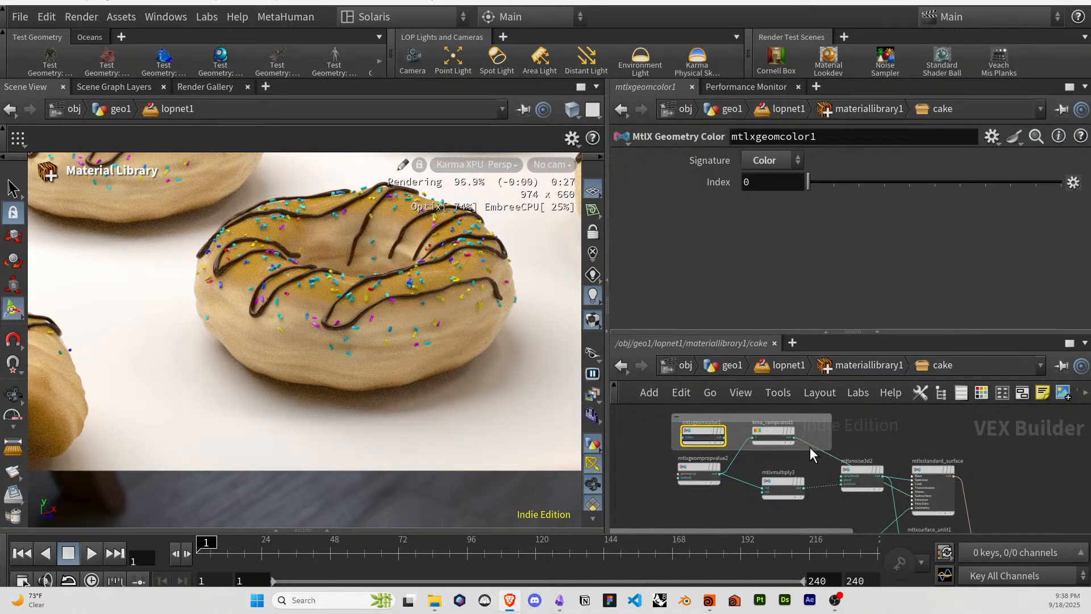
pyautogui.scroll(2, 875, 450)
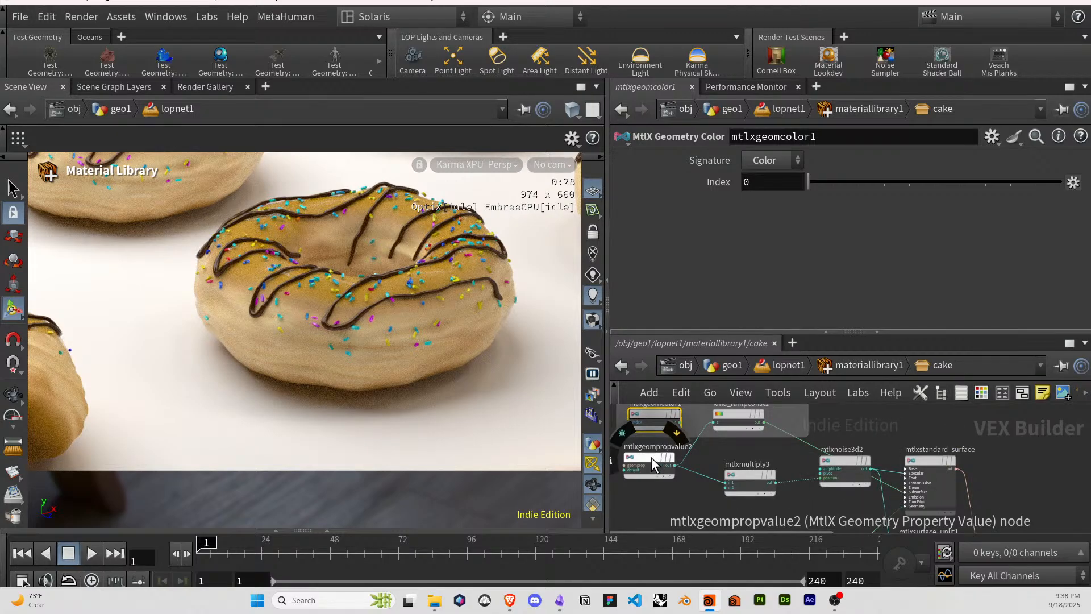
pyautogui.moveTo(711, 467); pyautogui.dragTo(730, 481, button='middle')
pyautogui.moveTo(673, 469); pyautogui.dragTo(660, 492)
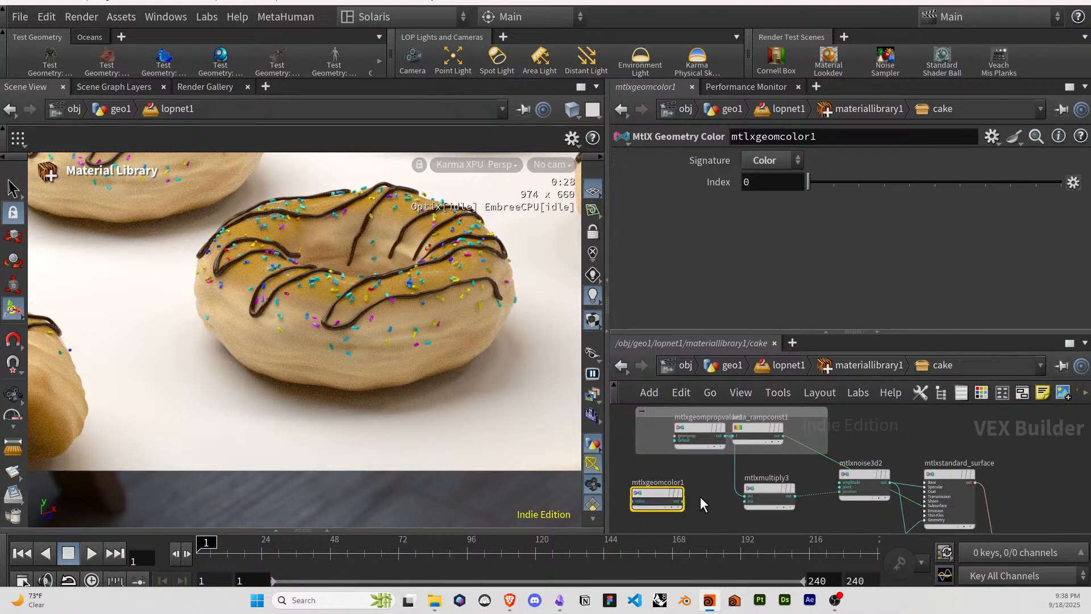
# Replace the Geometry Color node with a MtlX Position node wired into Input 1 of the mask chain's Multiply node.
pyautogui.click(682, 501)
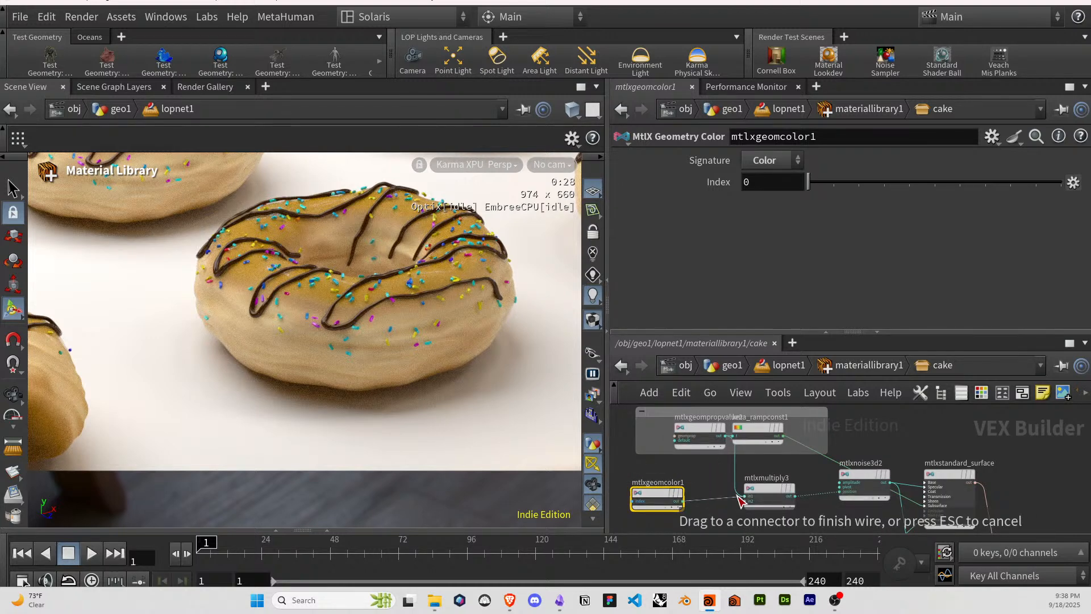
pyautogui.press('Escape')
pyautogui.moveTo(653, 492)
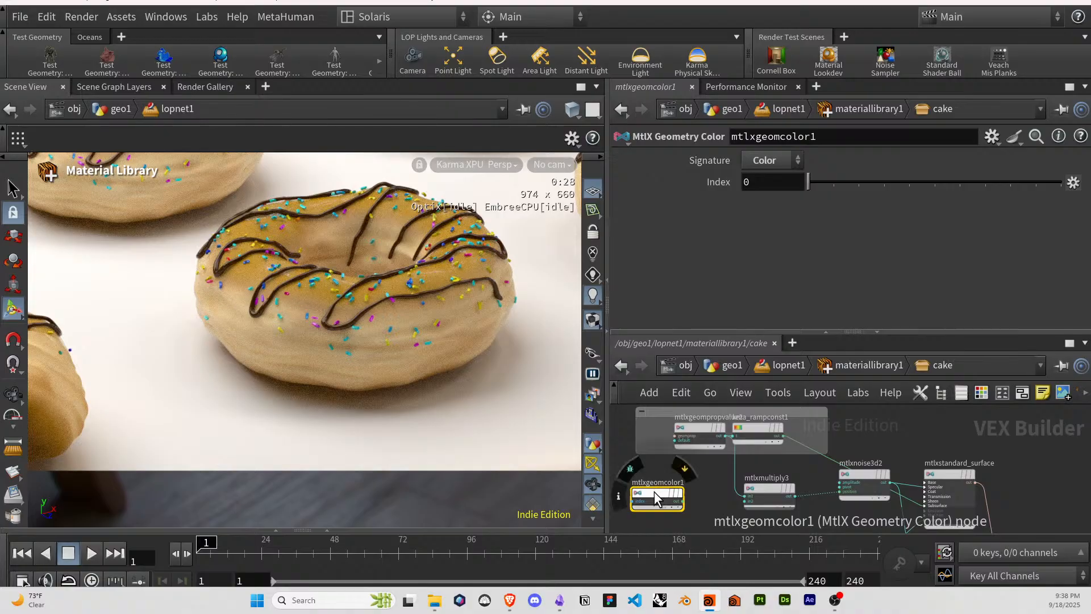
pyautogui.press('Delete')
pyautogui.press('Tab')
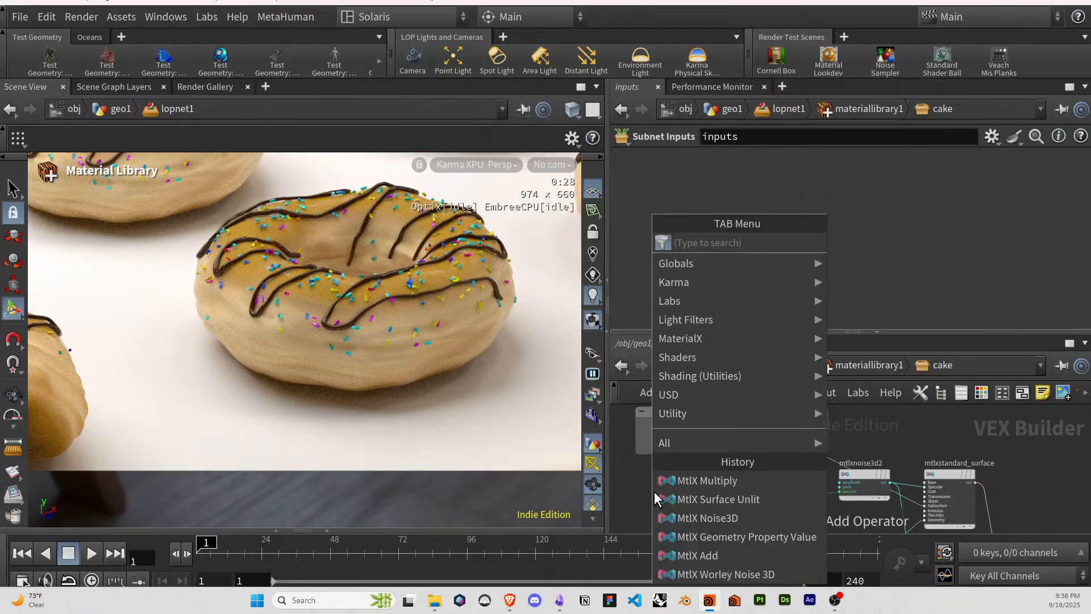
pyautogui.write('pos')
pyautogui.press('Return')
pyautogui.click(654, 492)
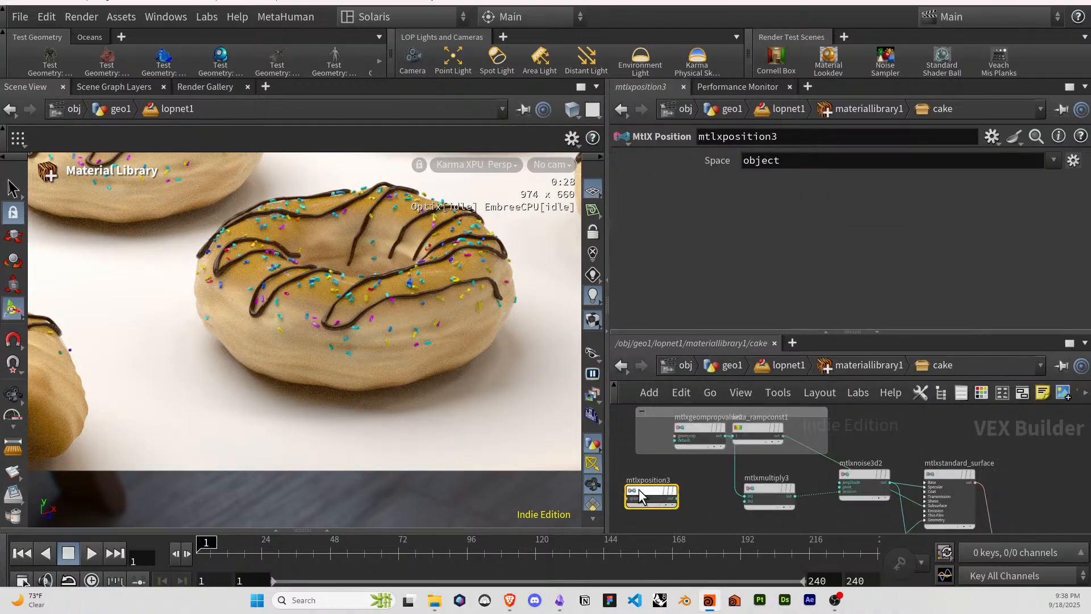
pyautogui.click(672, 499)
pyautogui.click(741, 495)
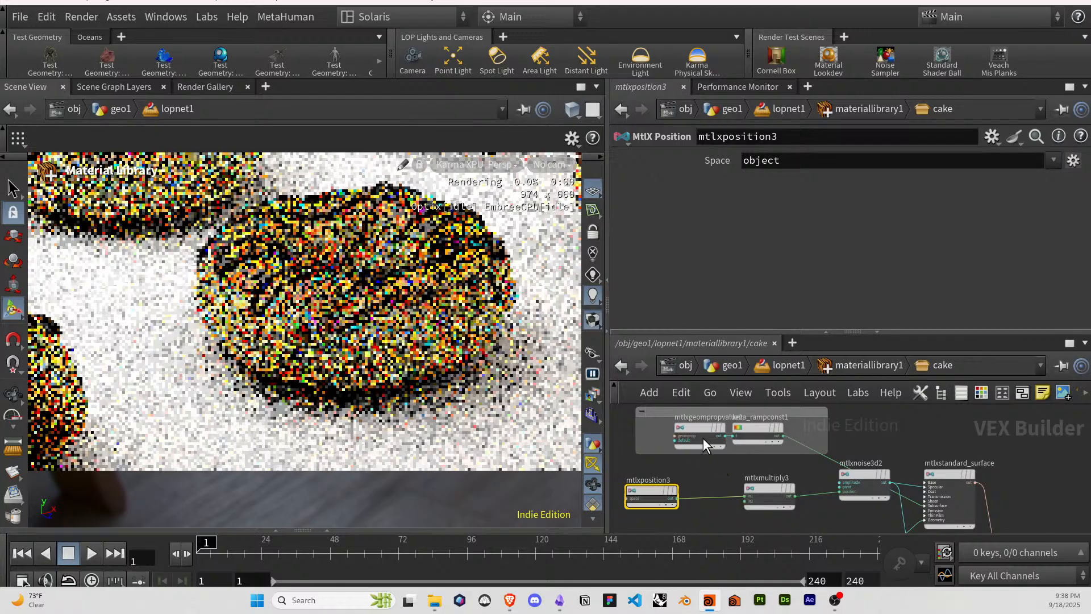
# Tidy the mask property, Position and Noise3D nodes so the two chains sit in neat rows.
pyautogui.moveTo(699, 430); pyautogui.dragTo(655, 446)
pyautogui.moveTo(695, 499); pyautogui.dragTo(699, 482, button='middle')
pyautogui.moveTo(658, 487); pyautogui.dragTo(669, 485)
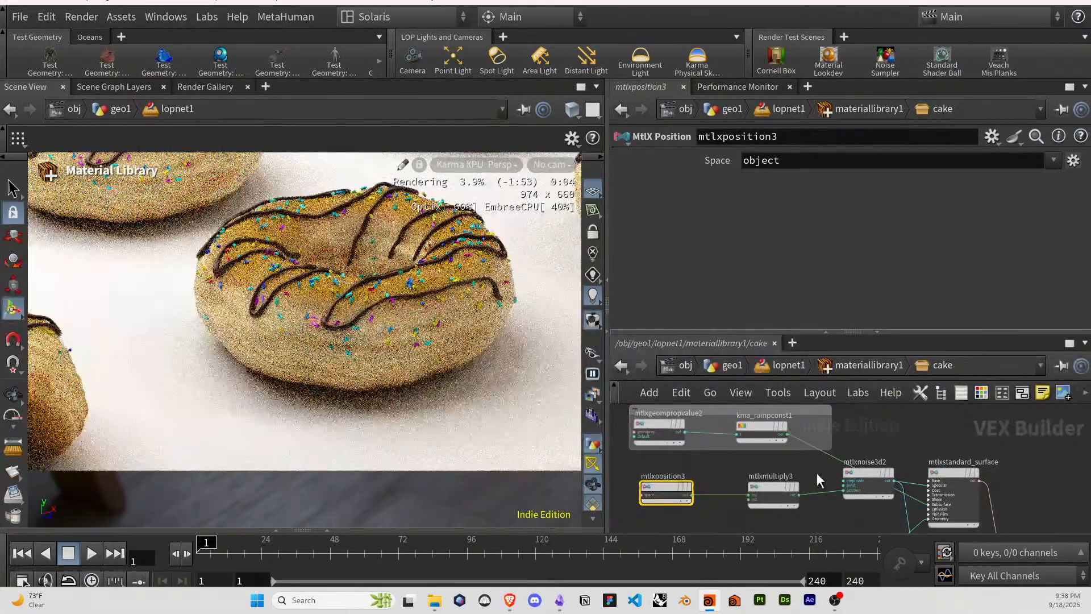
pyautogui.moveTo(856, 482); pyautogui.dragTo(831, 491)
# Insert a Ramp Parameter node on the wire between the Noise3D and the standard surface's specular input.
pyautogui.moveTo(853, 462); pyautogui.dragTo(808, 427, button='middle')
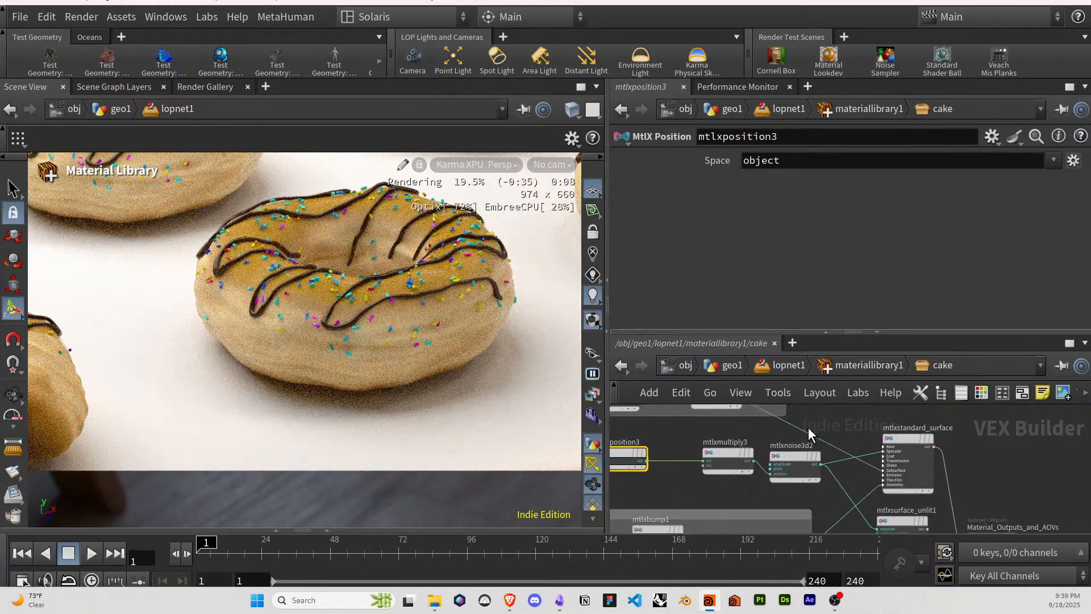
pyautogui.scroll(3, 807, 427)
pyautogui.click(952, 444)
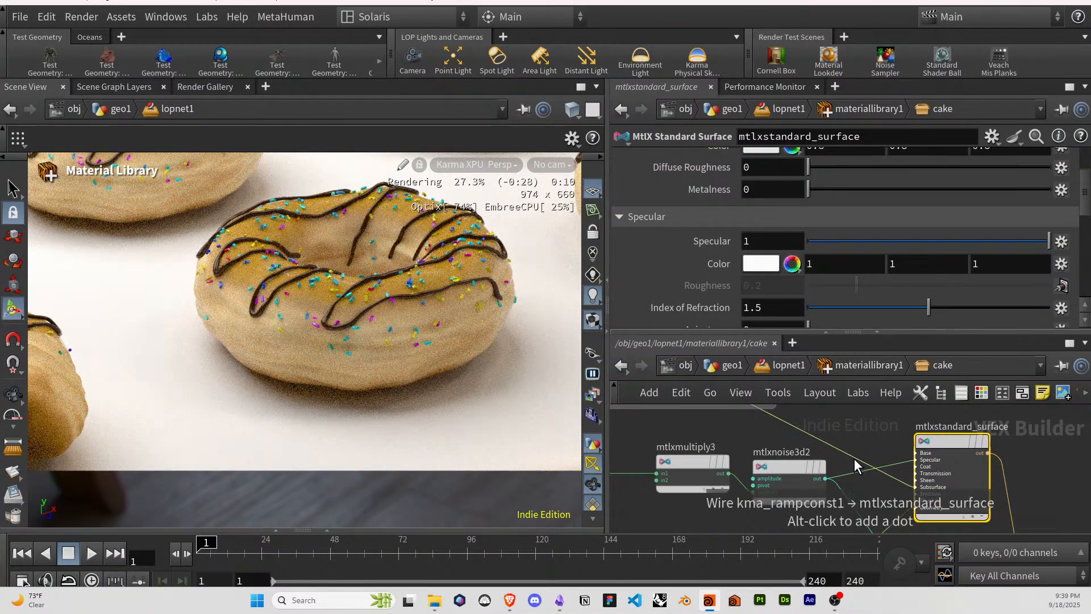
pyautogui.press('Tab')
pyautogui.write('ra')
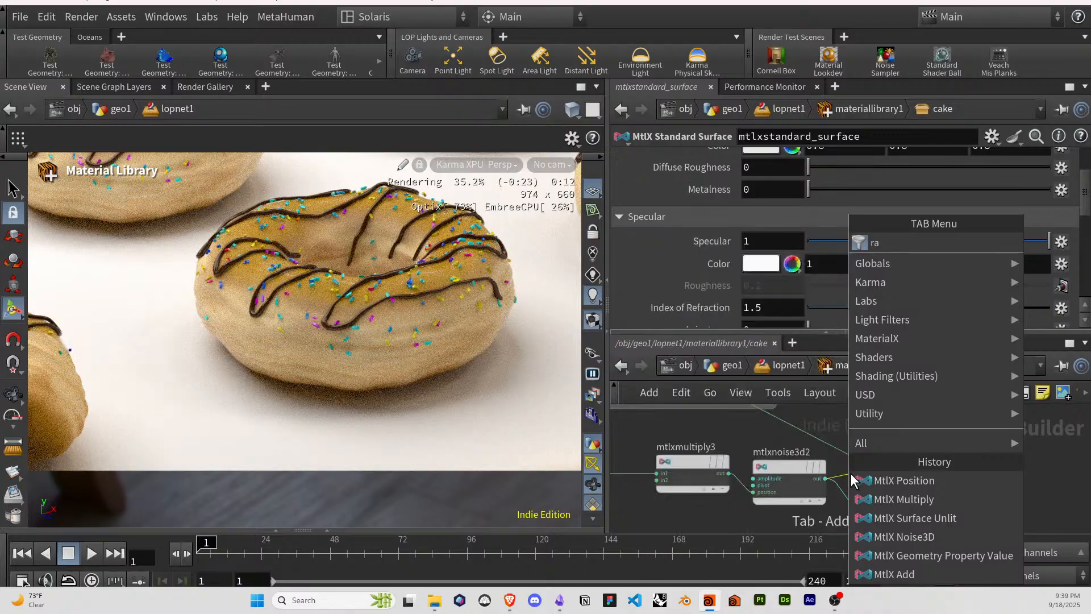
pyautogui.press('Return')
pyautogui.click(871, 480)
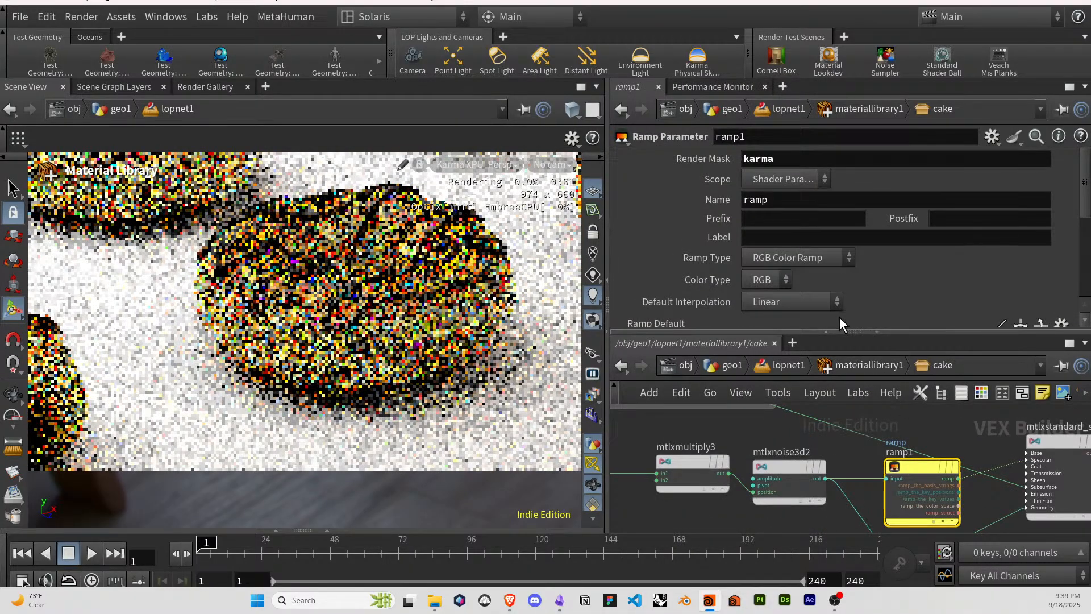
# Expand the point controls of the Ramp Default and select its first point.
pyautogui.scroll(-5, 840, 317)
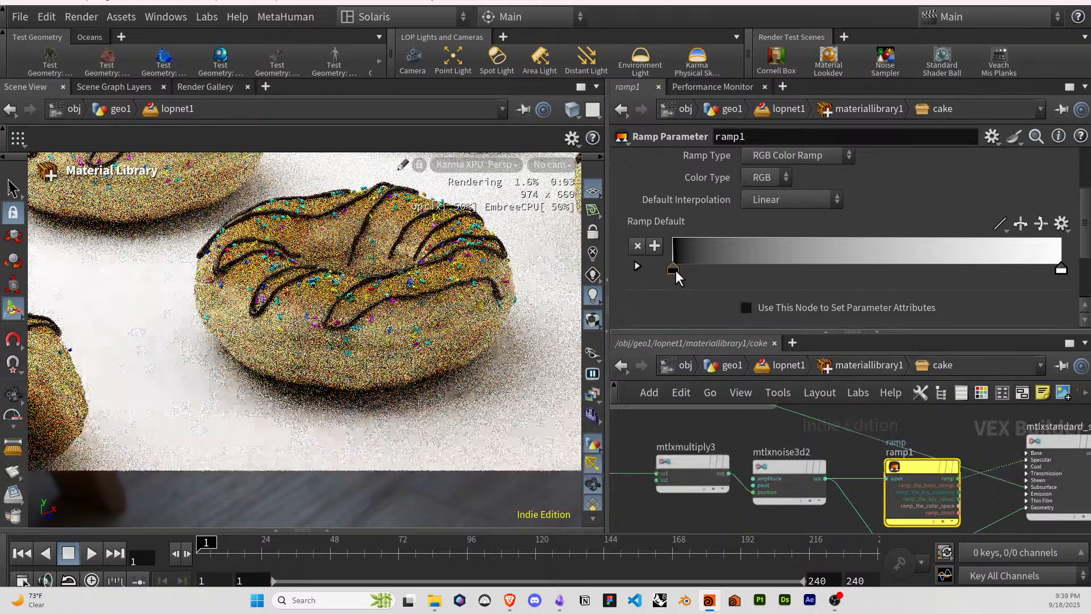
pyautogui.scroll(-2, 675, 271)
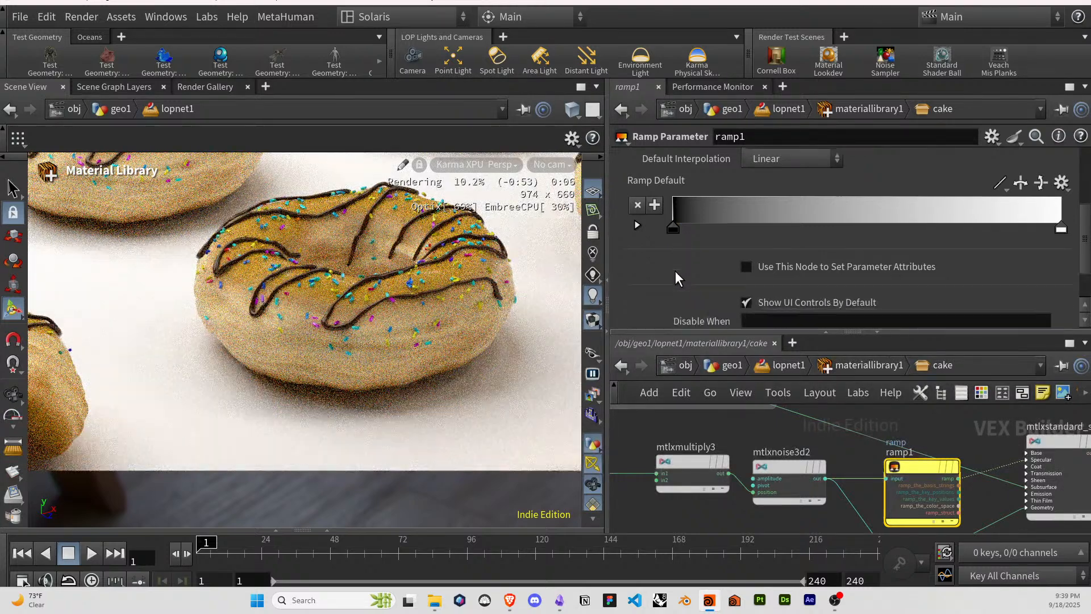
pyautogui.click(637, 224)
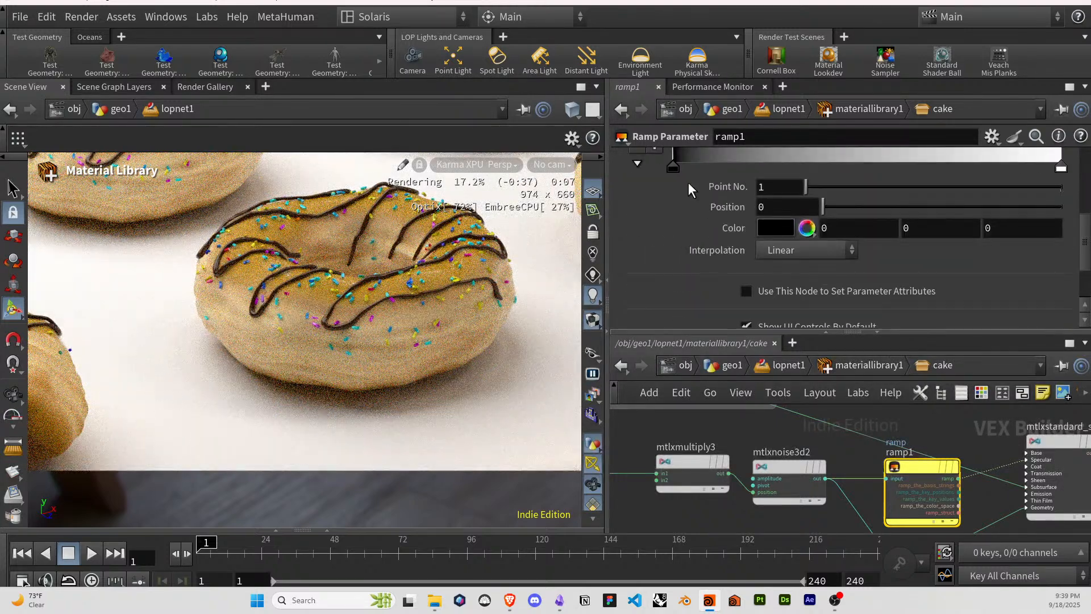
pyautogui.scroll(-1, 682, 193)
pyautogui.moveTo(673, 211)
pyautogui.mouseDown()
pyautogui.moveTo(690, 209)
pyautogui.moveTo(662, 207)
pyautogui.mouseUp()
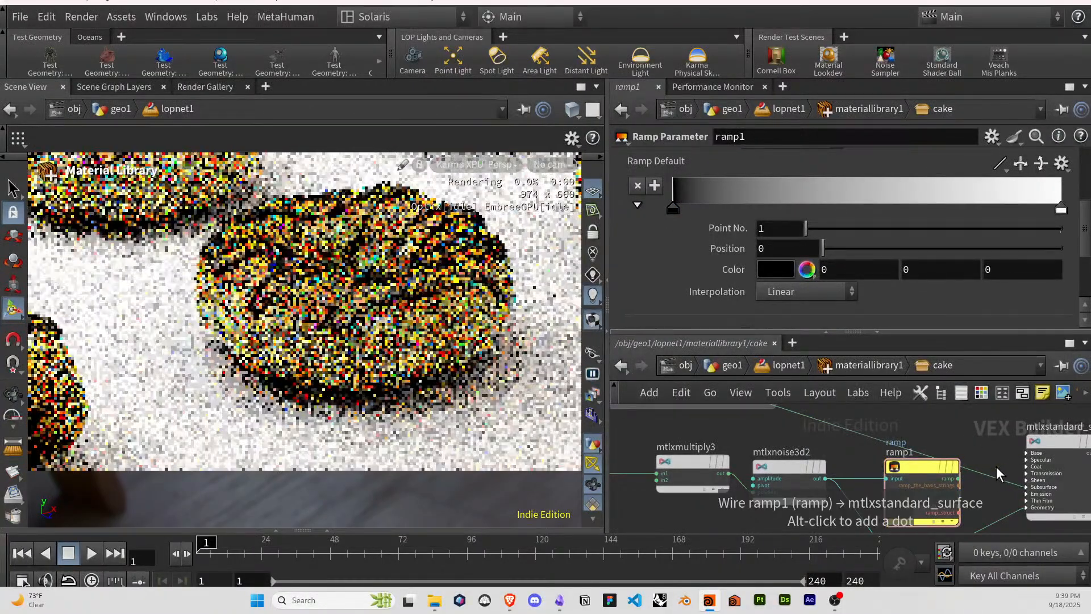
# Connect the ramp's output to the standard surface's Specular Roughness input.
pyautogui.click(1055, 442)
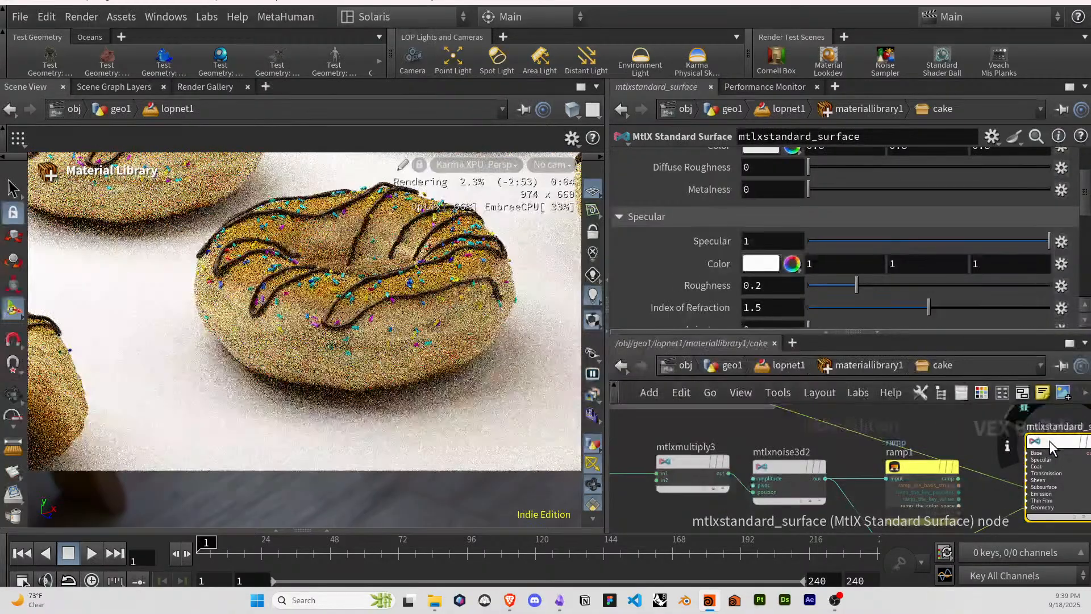
pyautogui.moveTo(956, 482); pyautogui.dragTo(1021, 459)
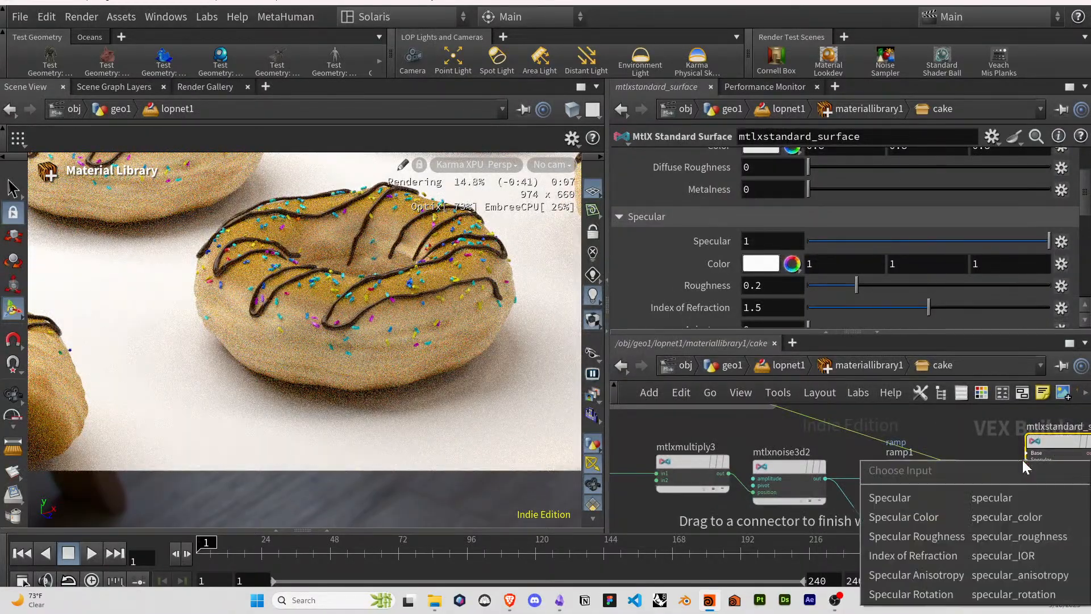
pyautogui.click(927, 535)
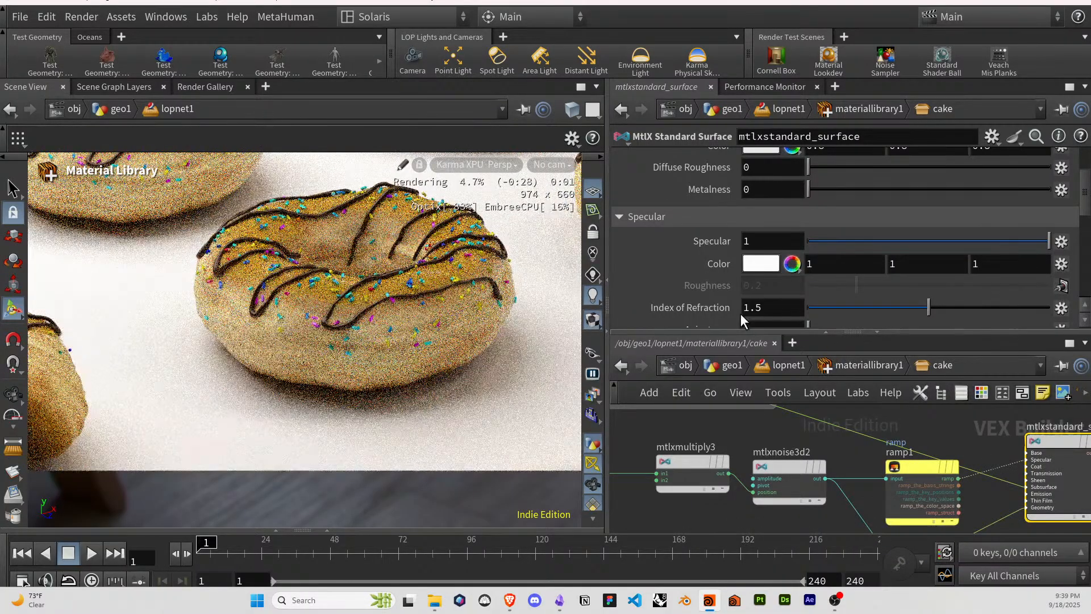
# Review the Noise3D and Multiply nodes and delete the MtlX Surface Unlit preview node.
pyautogui.click(784, 464)
pyautogui.click(691, 459)
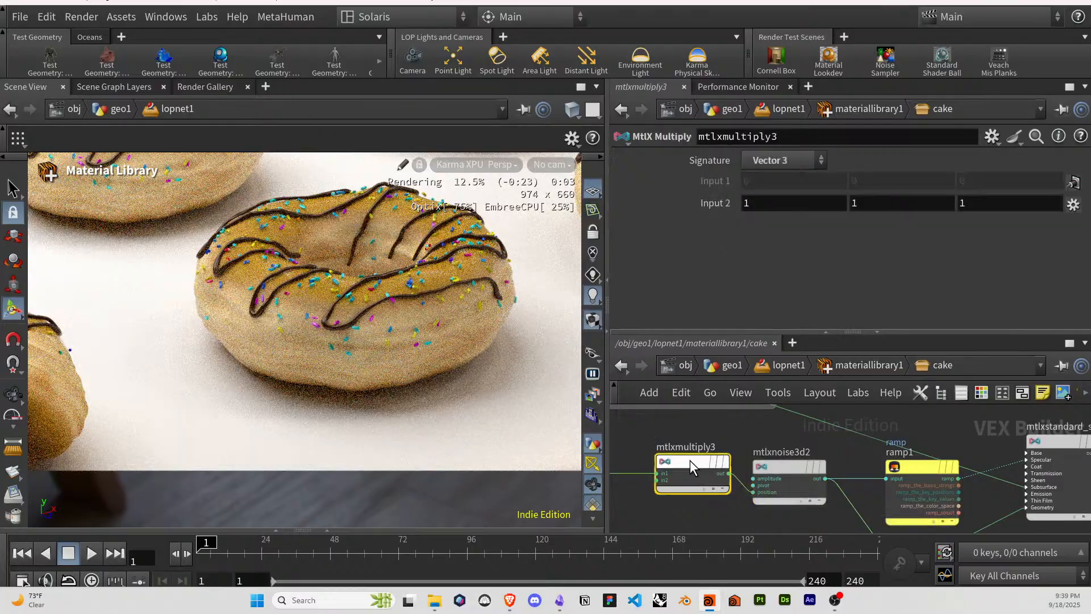
pyautogui.scroll(-3, 806, 451)
pyautogui.middleClick(799, 464)
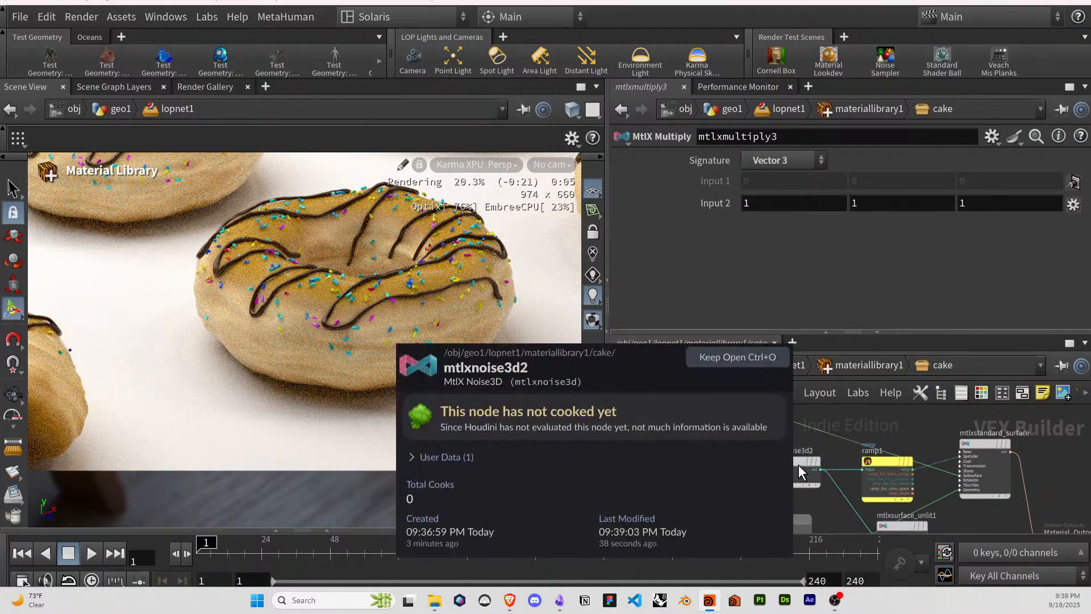
pyautogui.click(898, 525)
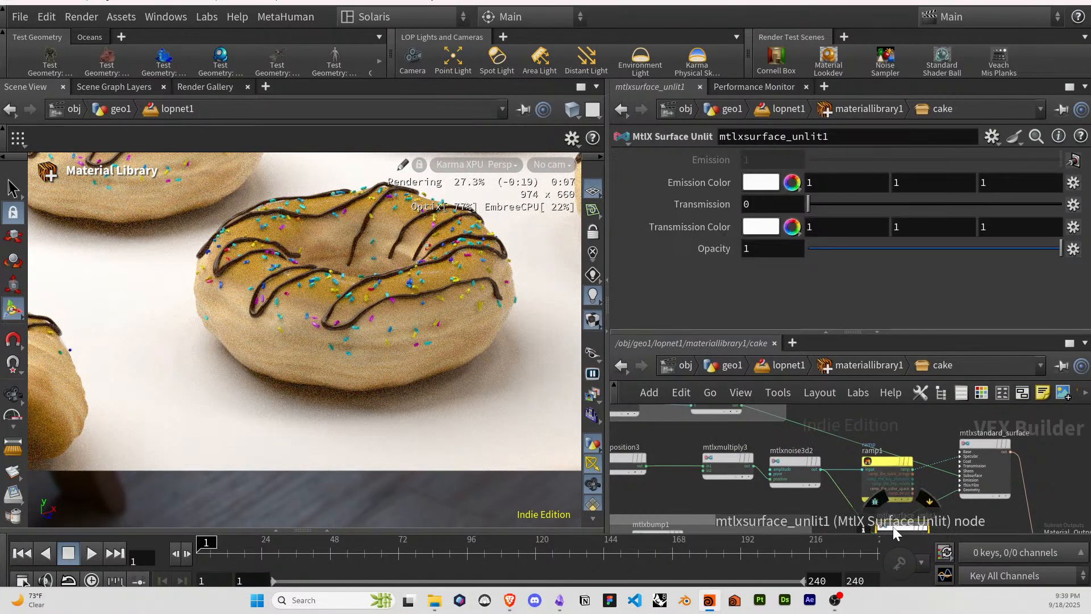
pyautogui.press('Delete')
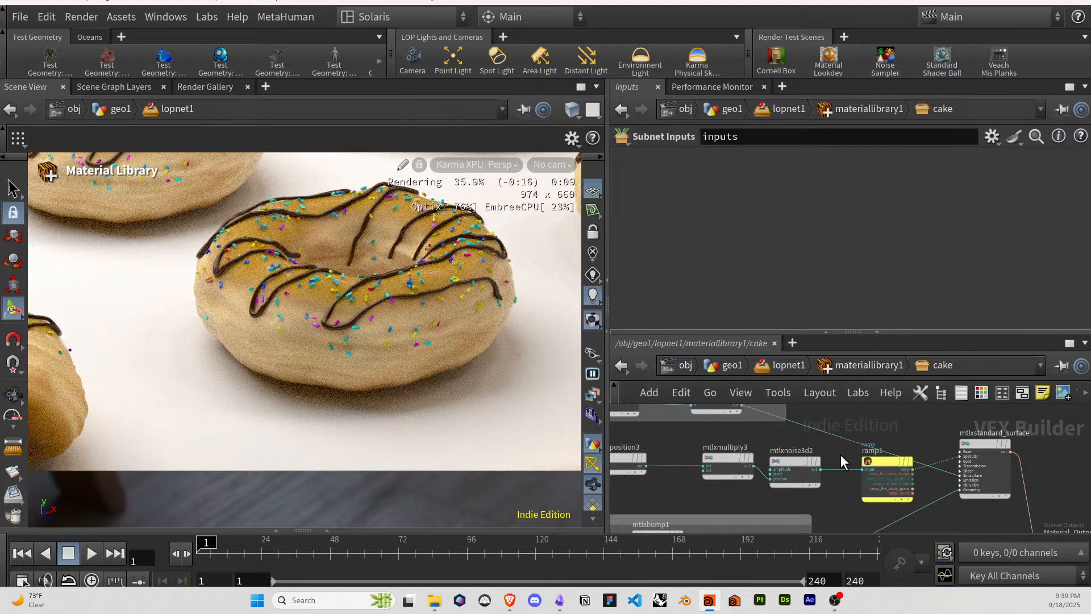
# Enclose the Position, Multiply, Noise3D and Ramp nodes in a network box placed between the two existing boxes.
pyautogui.hotkey('ctrl', 'a')
pyautogui.press('l')
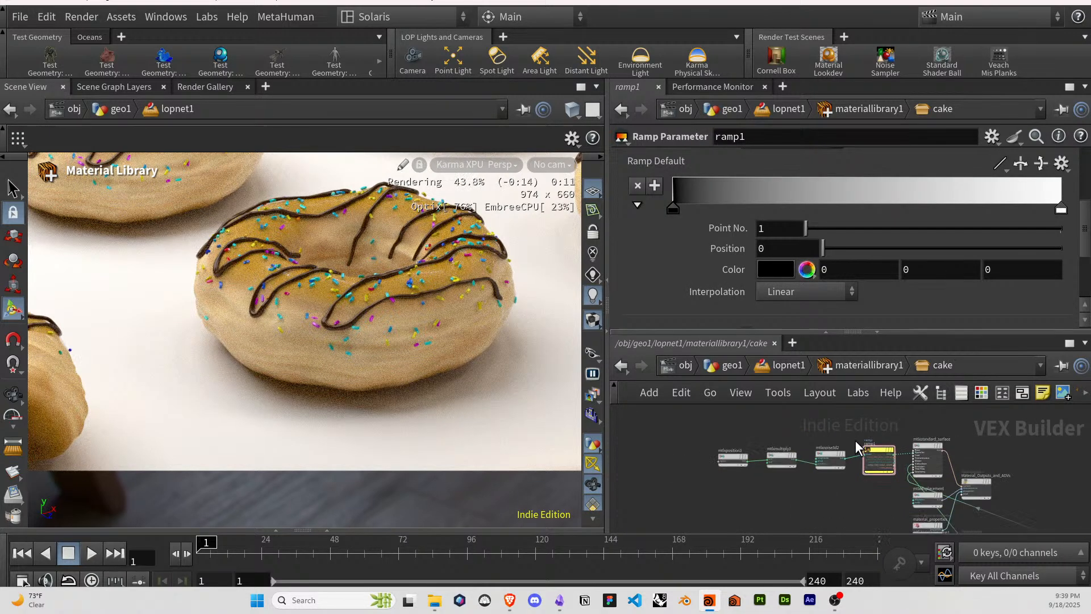
pyautogui.click(875, 470)
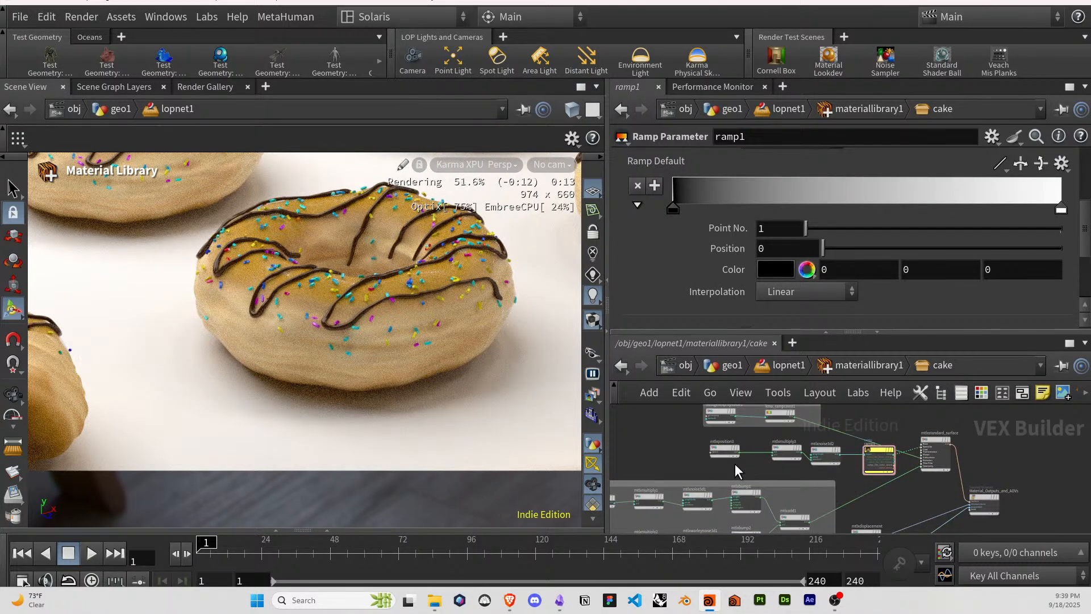
pyautogui.moveTo(781, 461); pyautogui.dragTo(793, 435)
pyautogui.click(850, 465)
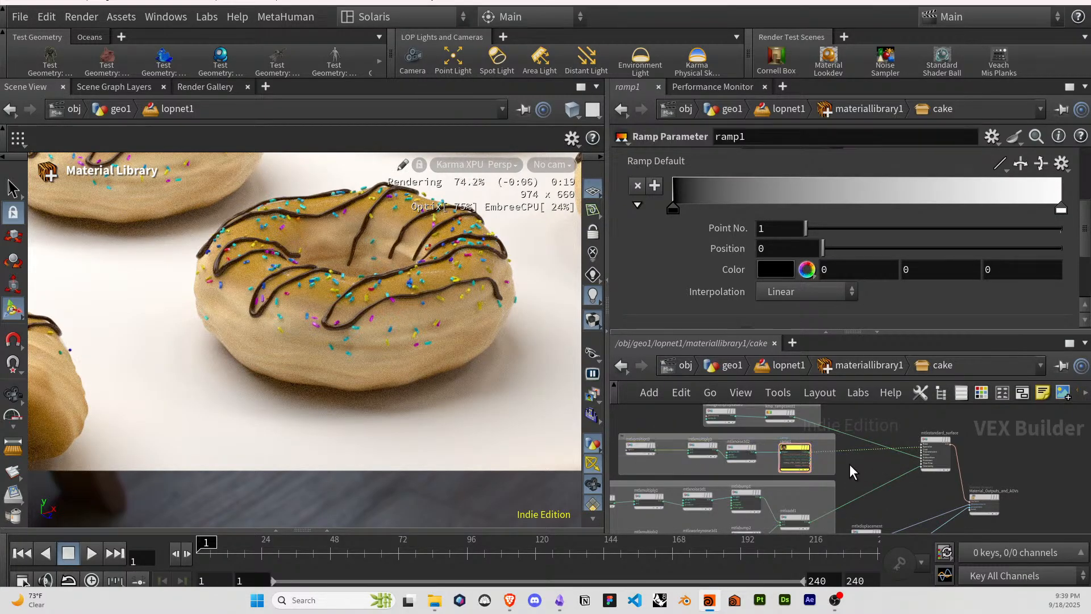
# Set the first point of the roughness ramp to a grey color of 0.2, 0.2, 0.2.
pyautogui.scroll(3, 850, 465)
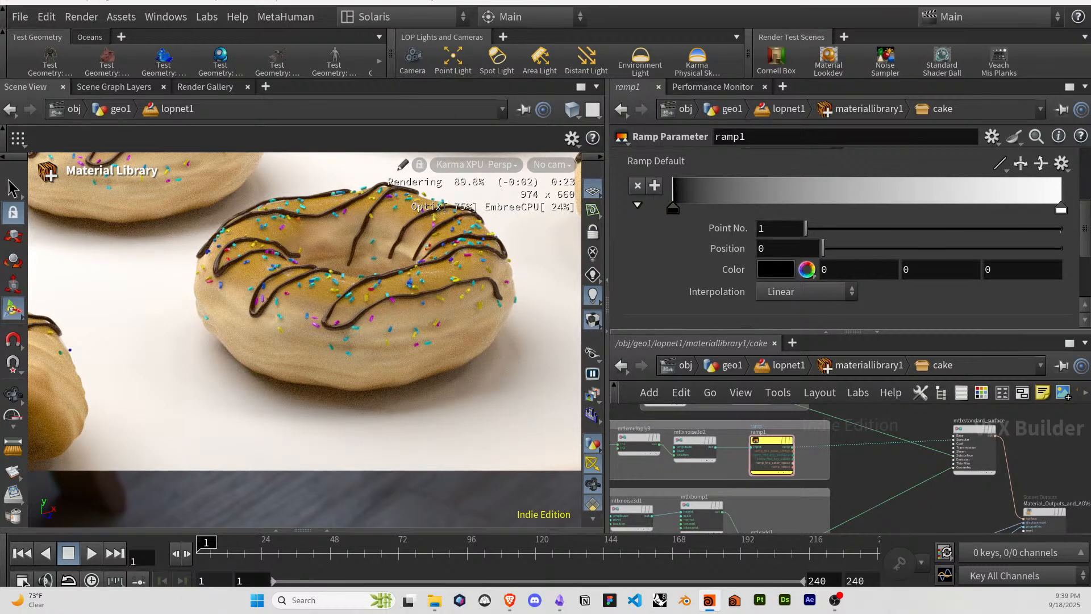
pyautogui.moveTo(776, 269); pyautogui.dragTo(787, 269)
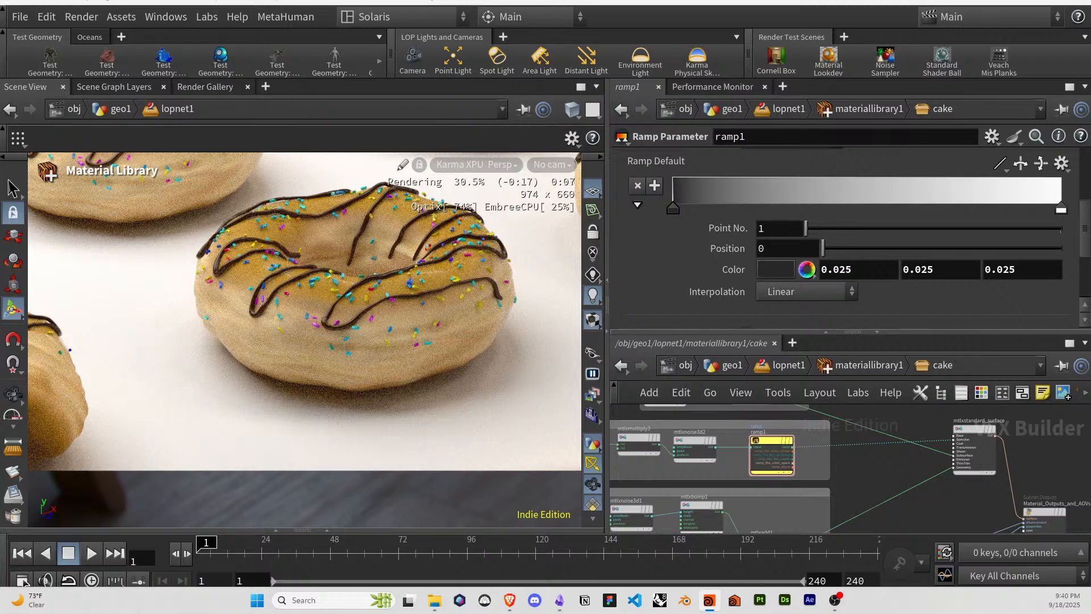
pyautogui.click(873, 269)
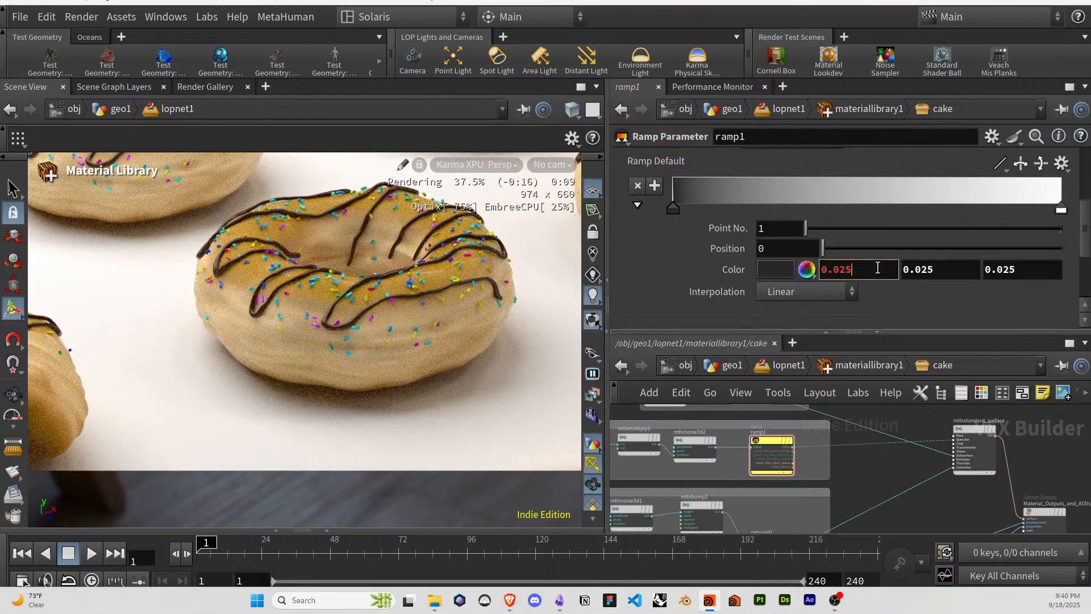
pyautogui.write('.02')
pyautogui.press('BackSpace')
pyautogui.press('BackSpace')
pyautogui.write('2')
pyautogui.press('Tab')
pyautogui.write('.2')
pyautogui.press('Tab')
pyautogui.write('.2')
pyautogui.press('Return')
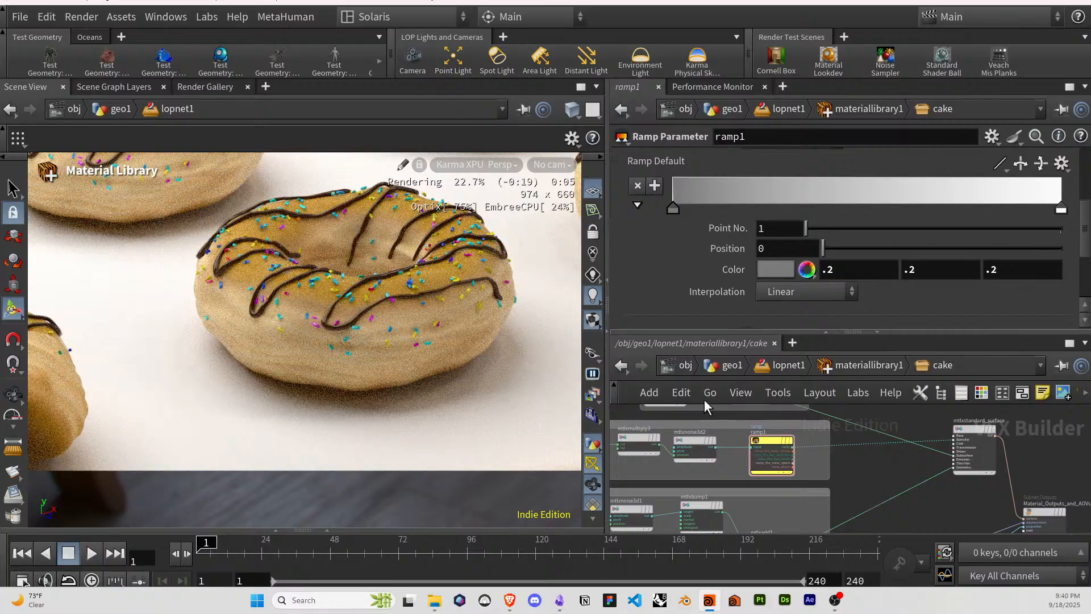
# Inspect the cake's standard surface and switch the viewport to look through the /null scene camera.
pyautogui.click(966, 431)
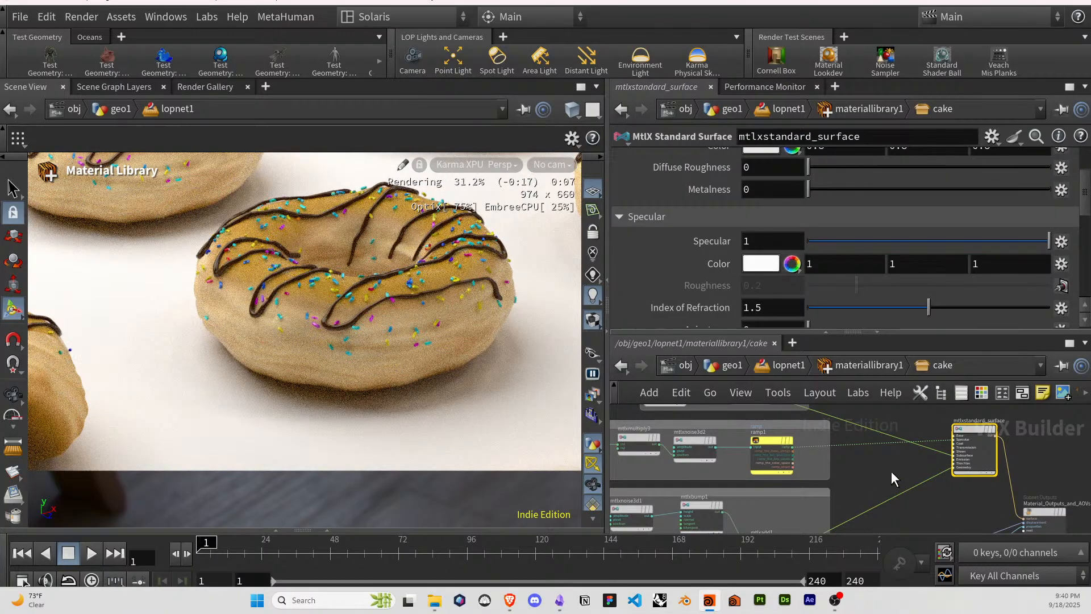
pyautogui.scroll(-1, 891, 471)
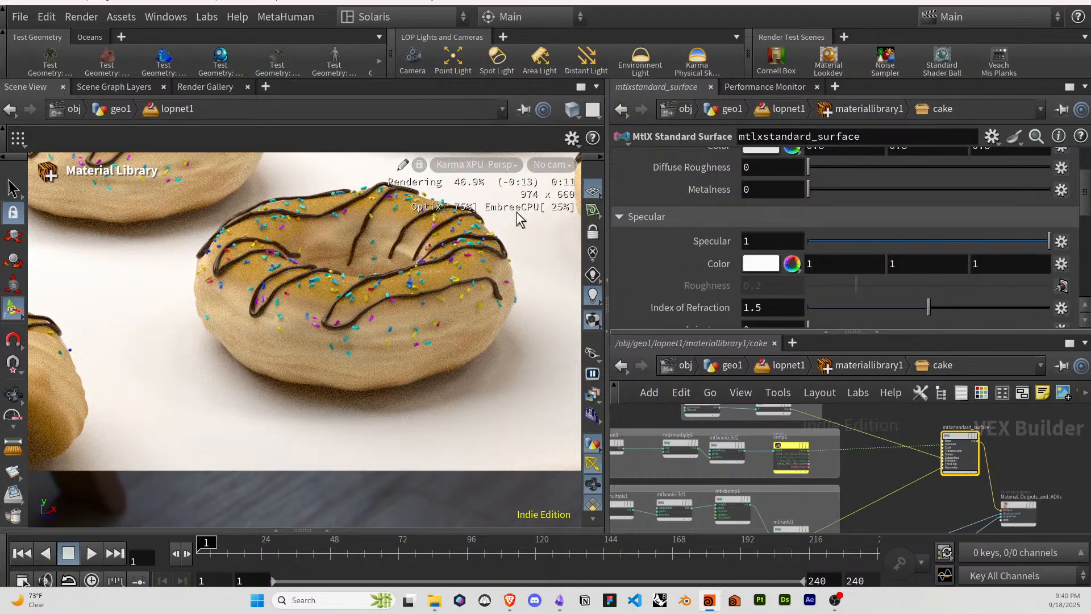
pyautogui.click(547, 165)
pyautogui.click(565, 200)
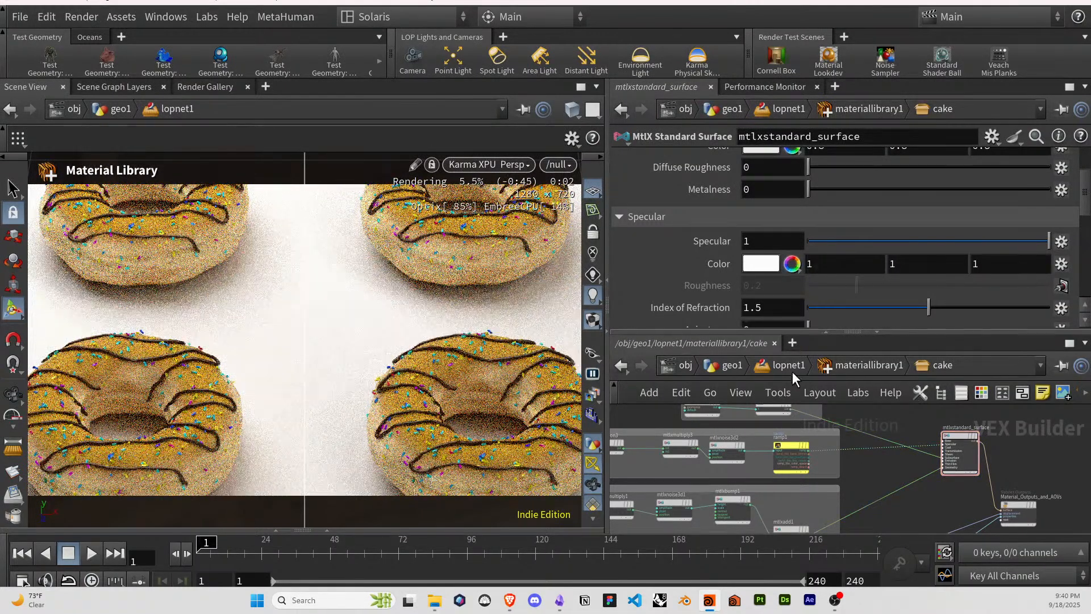
# Return to the lopnet1 network and place a new sticky note beside the light and camera nodes.
pyautogui.click(820, 364)
pyautogui.moveTo(834, 431)
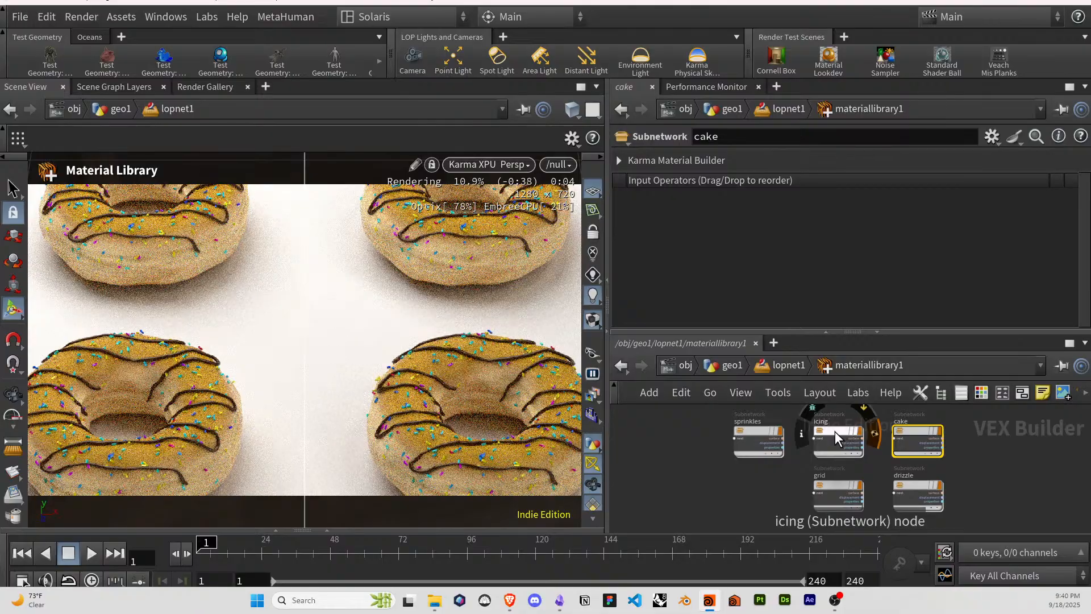
pyautogui.click(785, 365)
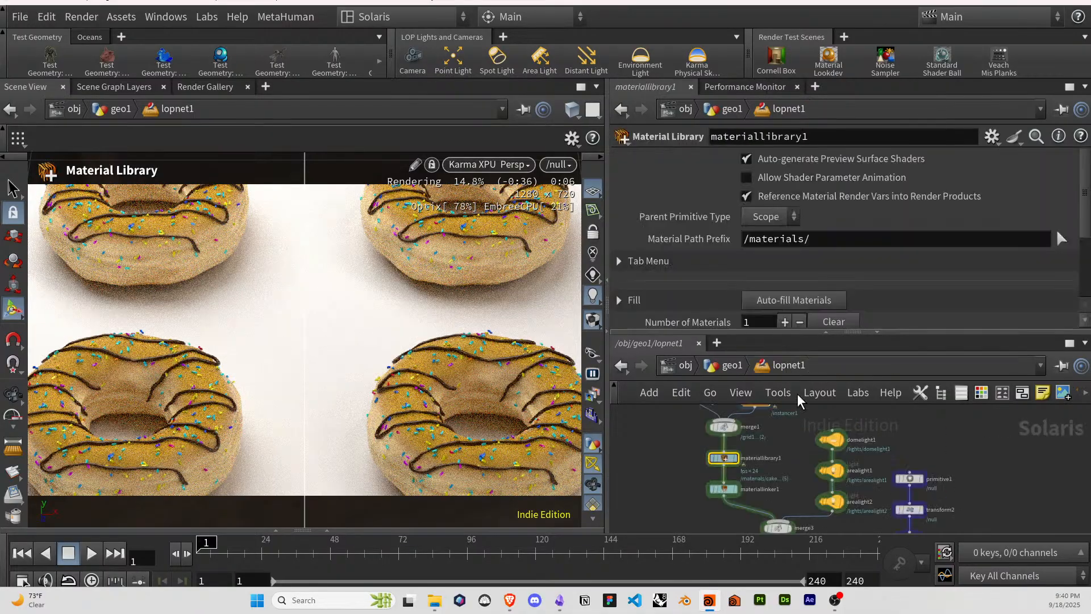
pyautogui.scroll(-2, 893, 440)
pyautogui.click(1042, 392)
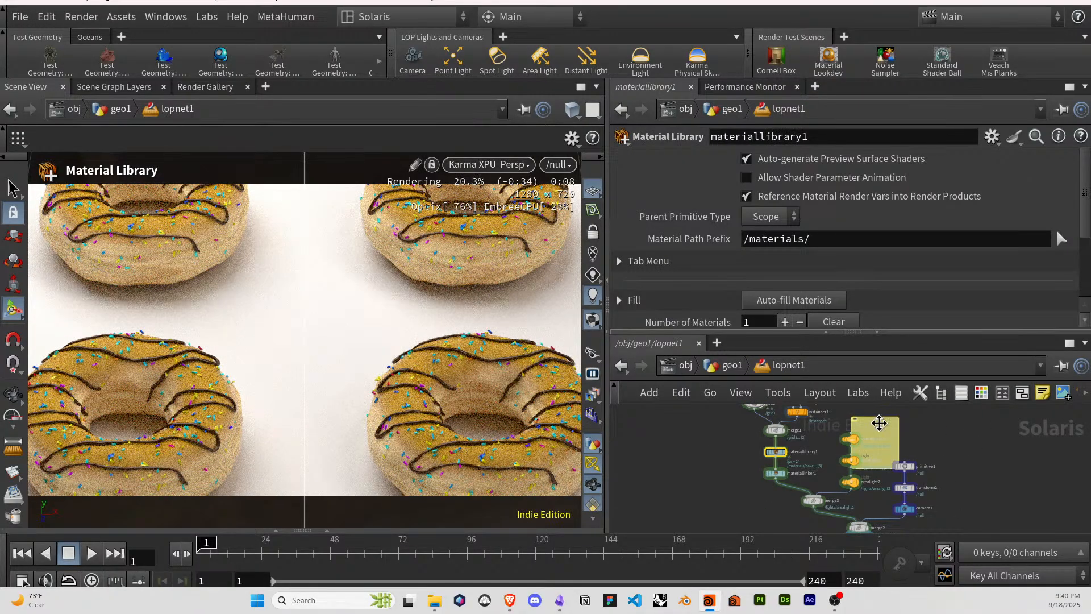
pyautogui.moveTo(879, 423); pyautogui.dragTo(977, 439)
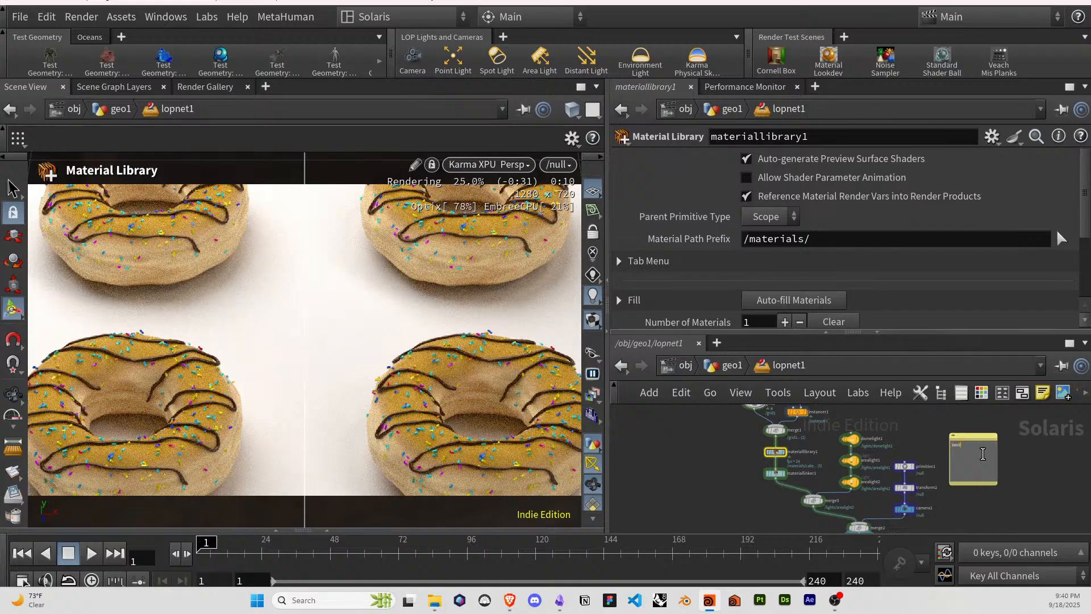
# Write to-do lines in the sticky note for randomizing icing color, sprinkles placement, sprinkle color and drizzle seed, and widen the note.
pyautogui.write('randomize')
pyautogui.write(' icin')
pyautogui.write('g color ')
pyautogui.write('randomzie s')
pyautogui.write('color?')
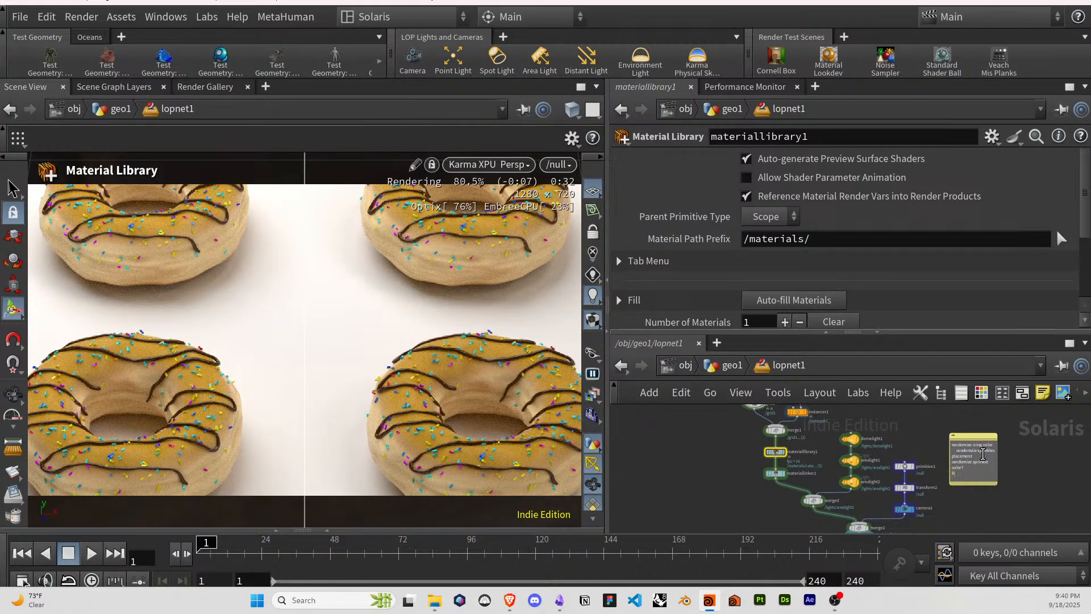
pyautogui.write('e di')
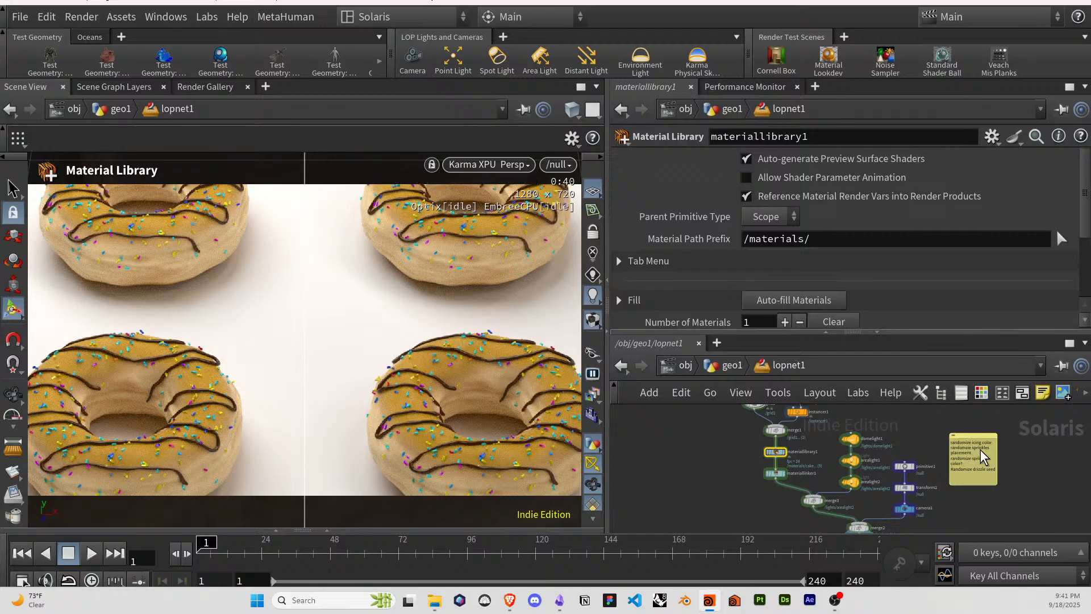
pyautogui.scroll(3, 984, 458)
pyautogui.moveTo(999, 464); pyautogui.dragTo(1034, 465)
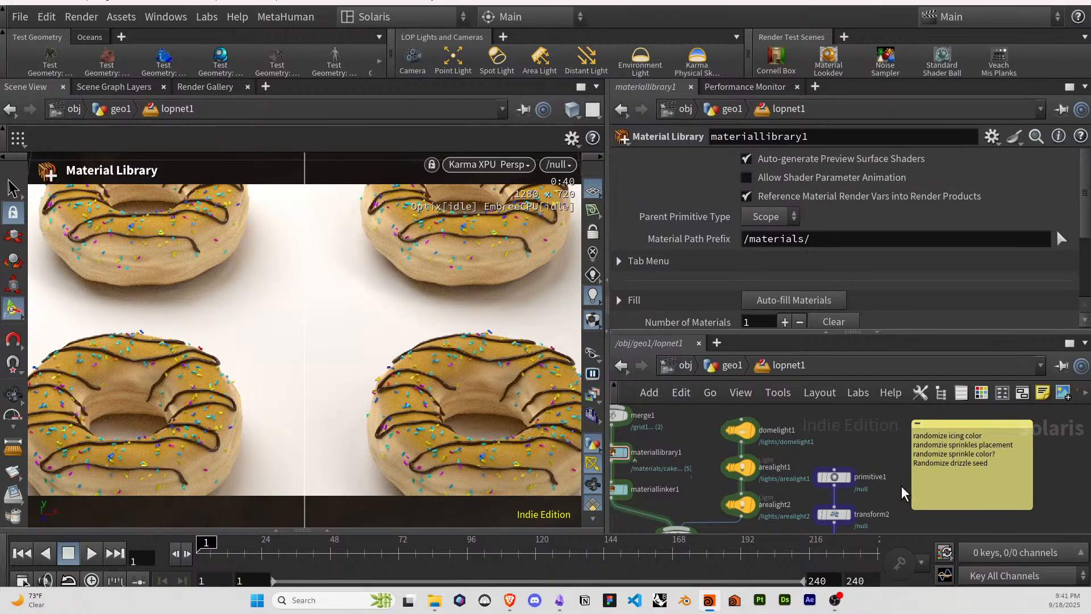
# Lay out all the nodes and add "Lighting/", "backdrop assets" and "COPS" to the sticky note.
pyautogui.hotkey('ctrl', 'a')
pyautogui.press('l')
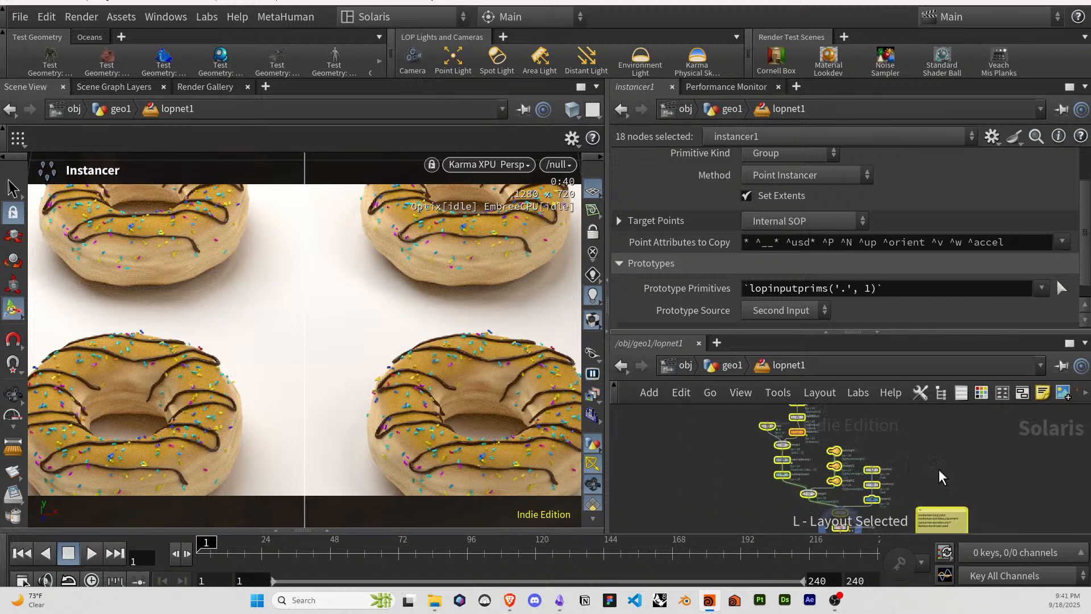
pyautogui.click(887, 470)
pyautogui.click(993, 492)
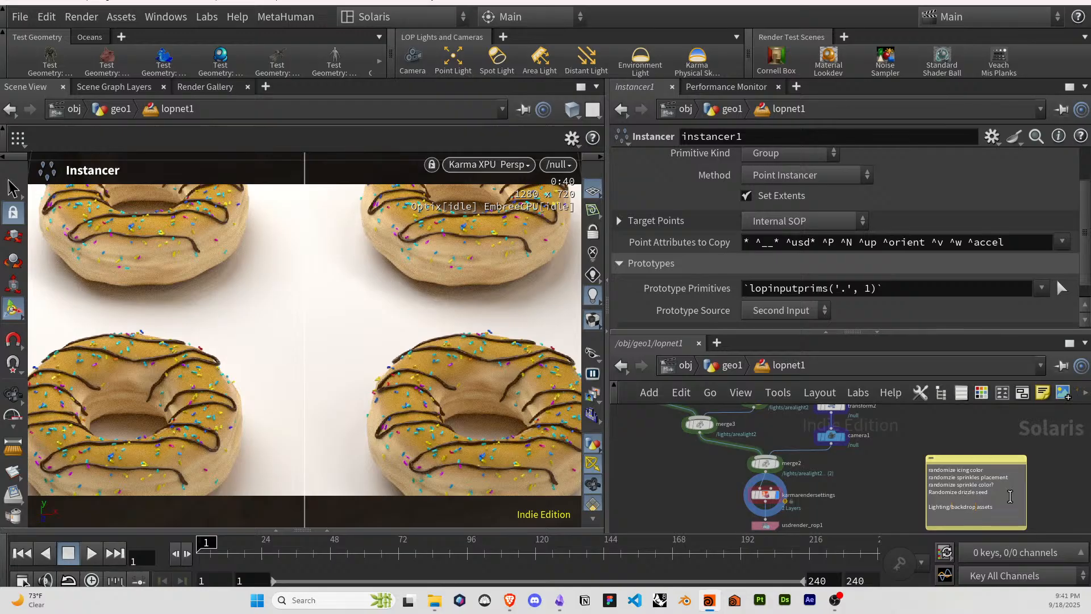
pyautogui.press('Return')
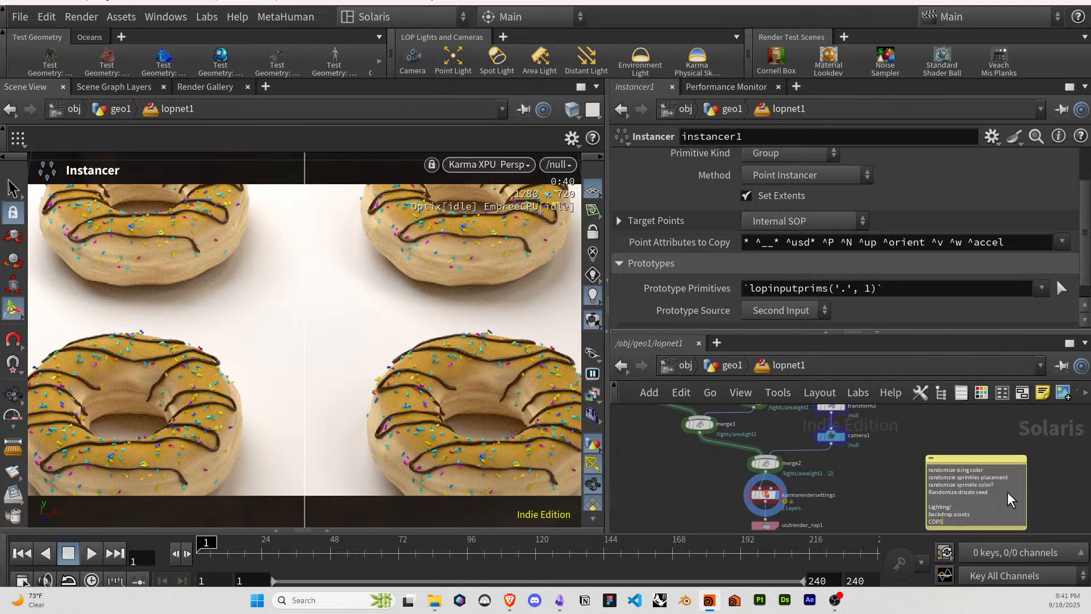
pyautogui.press('Escape')
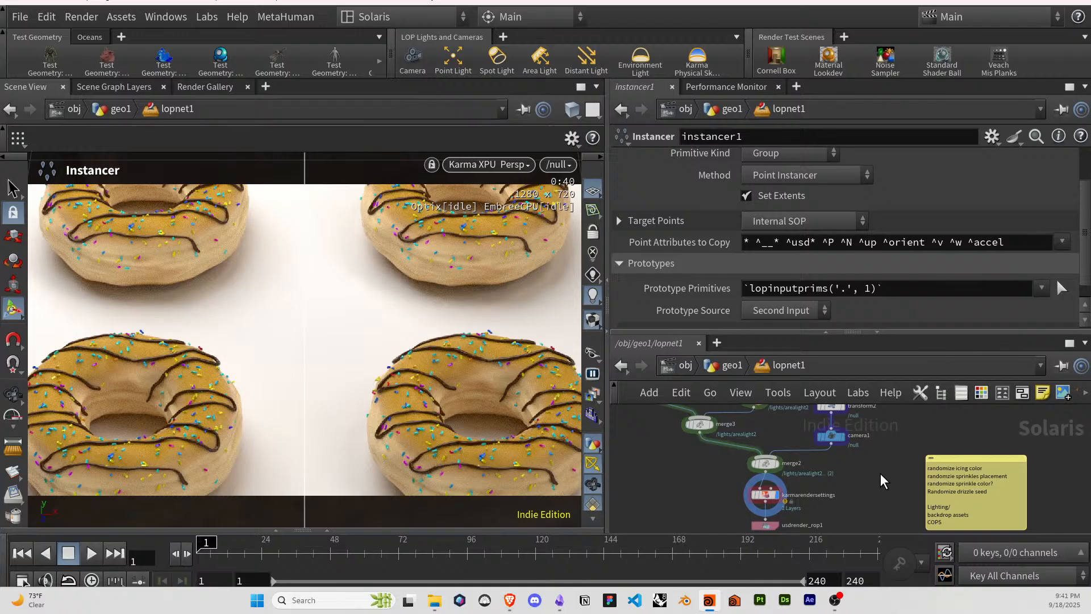
# Enable the /materials/icing rule in the Material Linker and refresh the Karma XPU render.
pyautogui.moveTo(879, 481); pyautogui.dragTo(915, 506, button='middle')
pyautogui.moveTo(825, 454); pyautogui.dragTo(860, 497, button='middle')
pyautogui.moveTo(775, 446); pyautogui.dragTo(803, 483, button='middle')
pyautogui.click(744, 461)
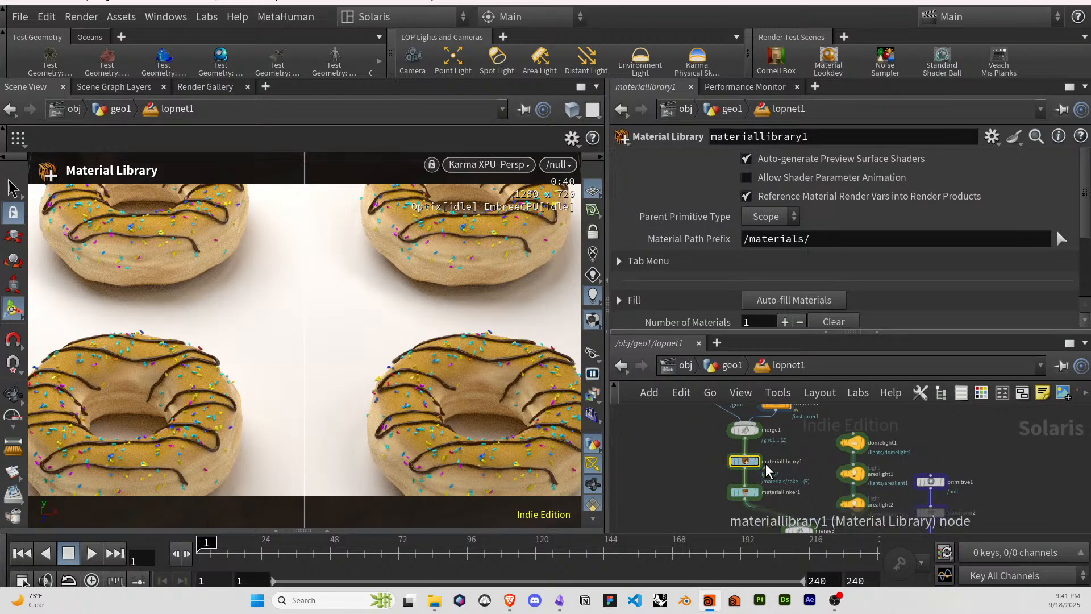
pyautogui.click(744, 492)
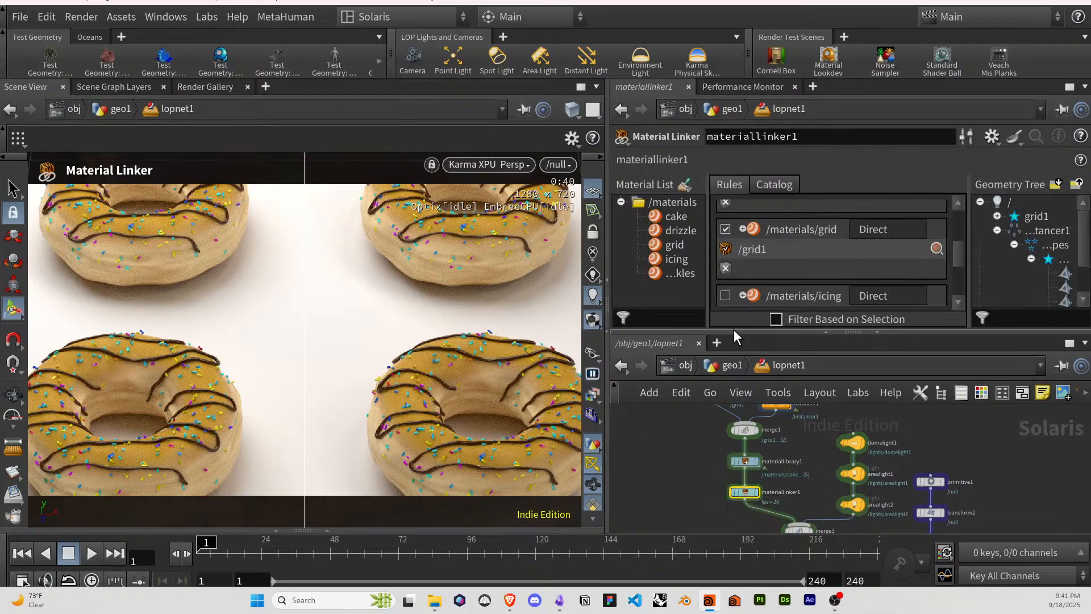
pyautogui.scroll(5, 742, 254)
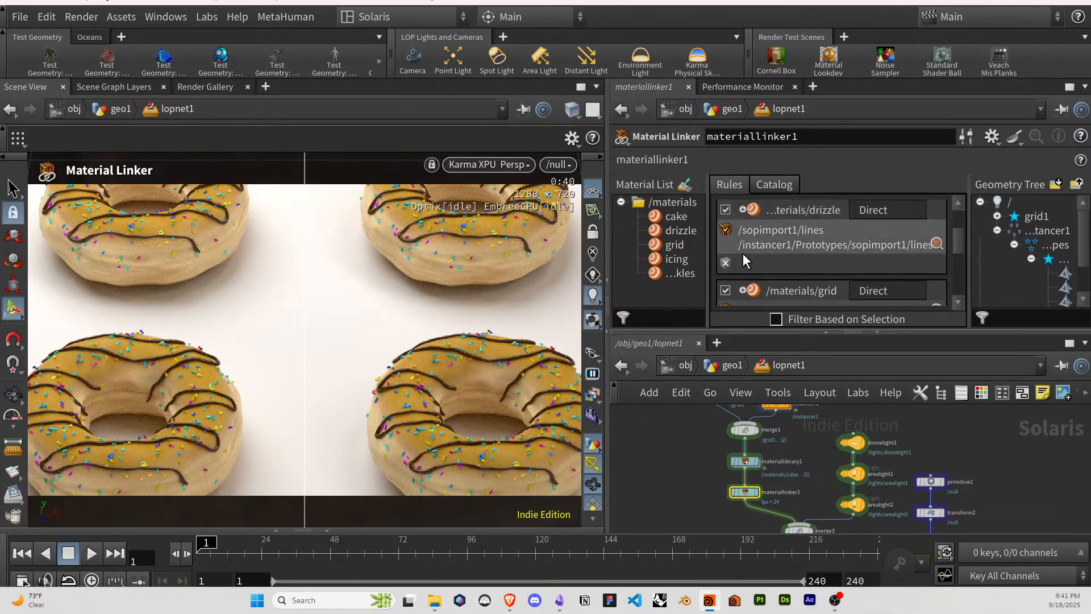
pyautogui.scroll(-5, 741, 251)
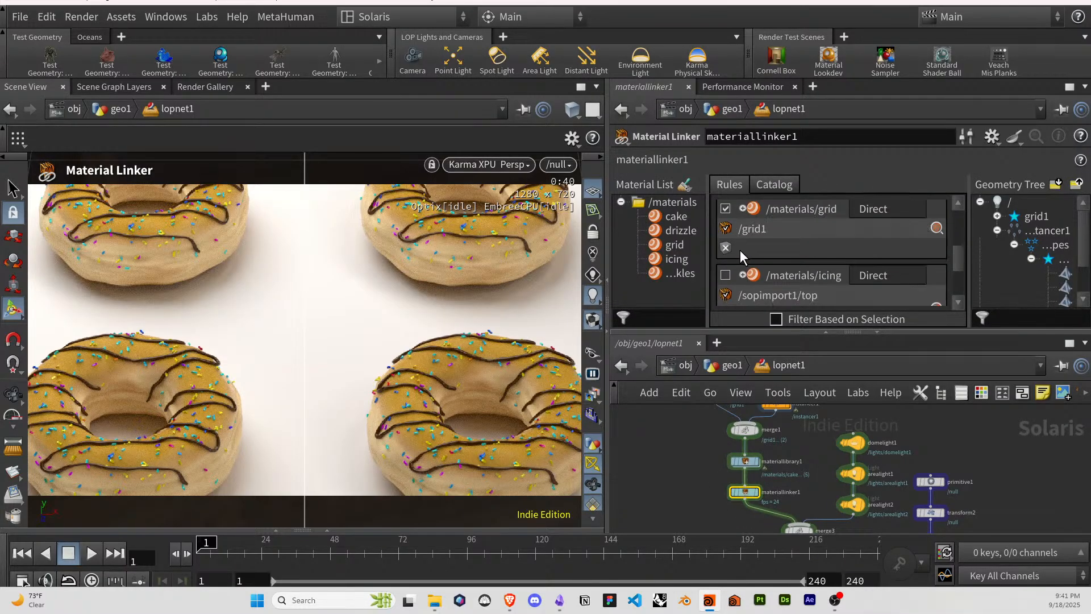
pyautogui.click(725, 234)
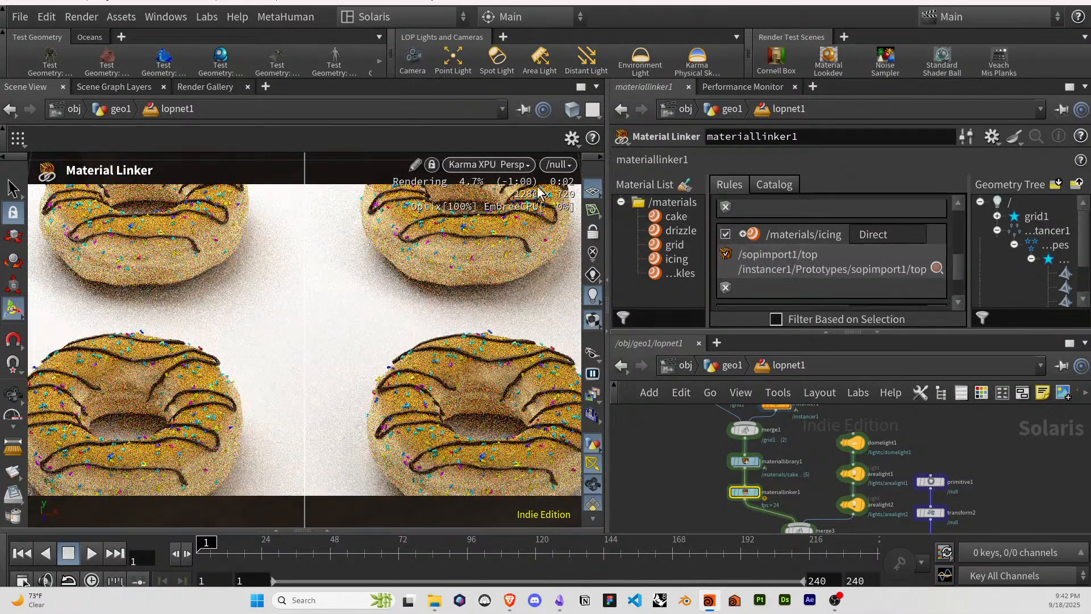
pyautogui.click(512, 165)
pyautogui.click(483, 402)
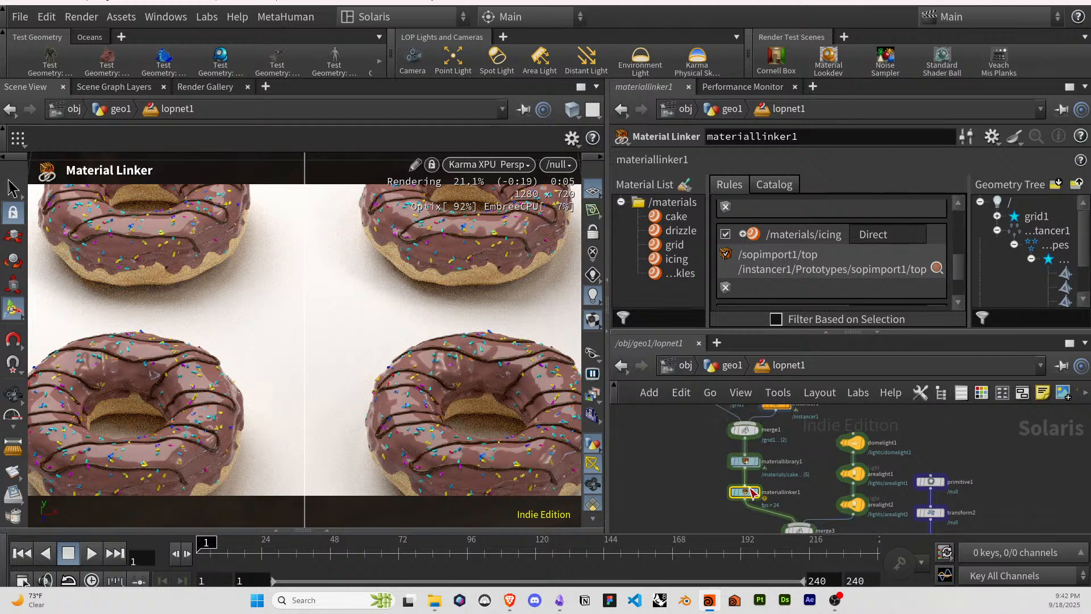
# Open the icing material inside the Material Library and select its kma_rampconst2 ramp node.
pyautogui.moveTo(752, 499)
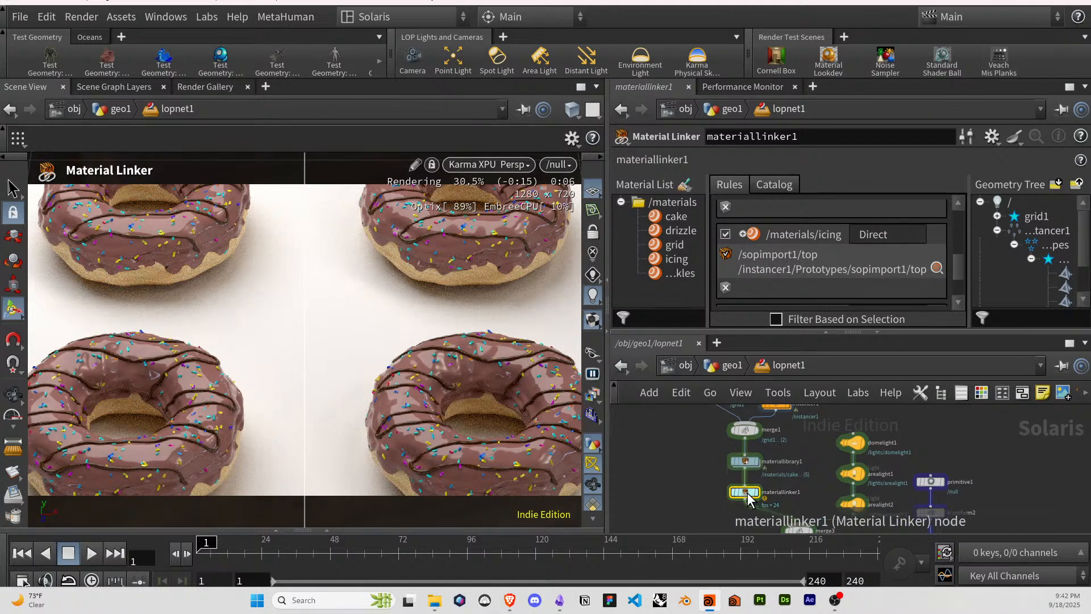
pyautogui.doubleClick(745, 461)
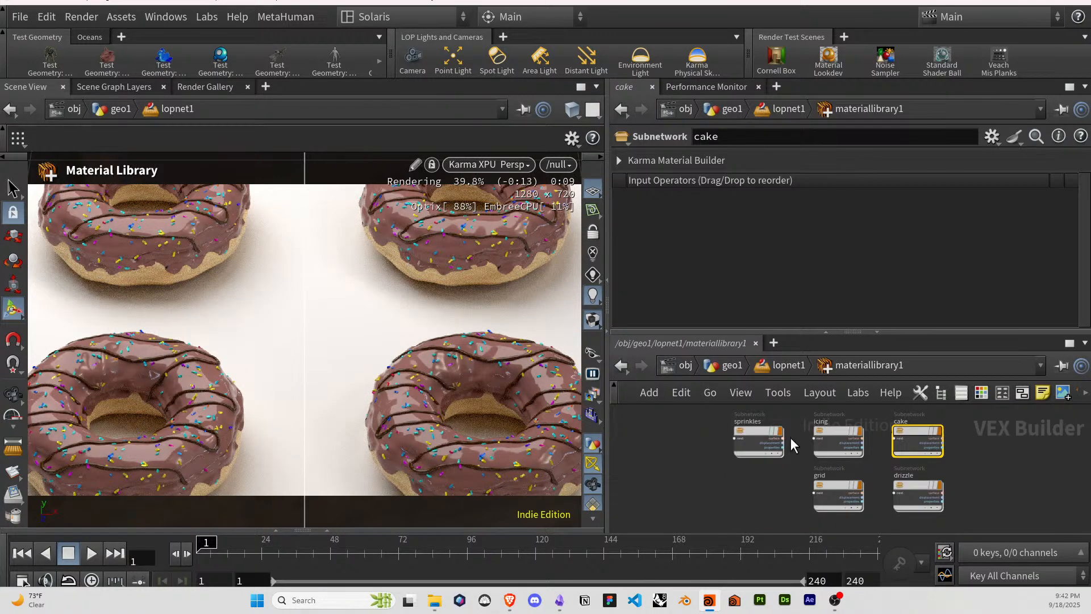
pyautogui.doubleClick(826, 432)
pyautogui.moveTo(816, 430); pyautogui.dragTo(738, 497, button='middle')
pyautogui.click(852, 444)
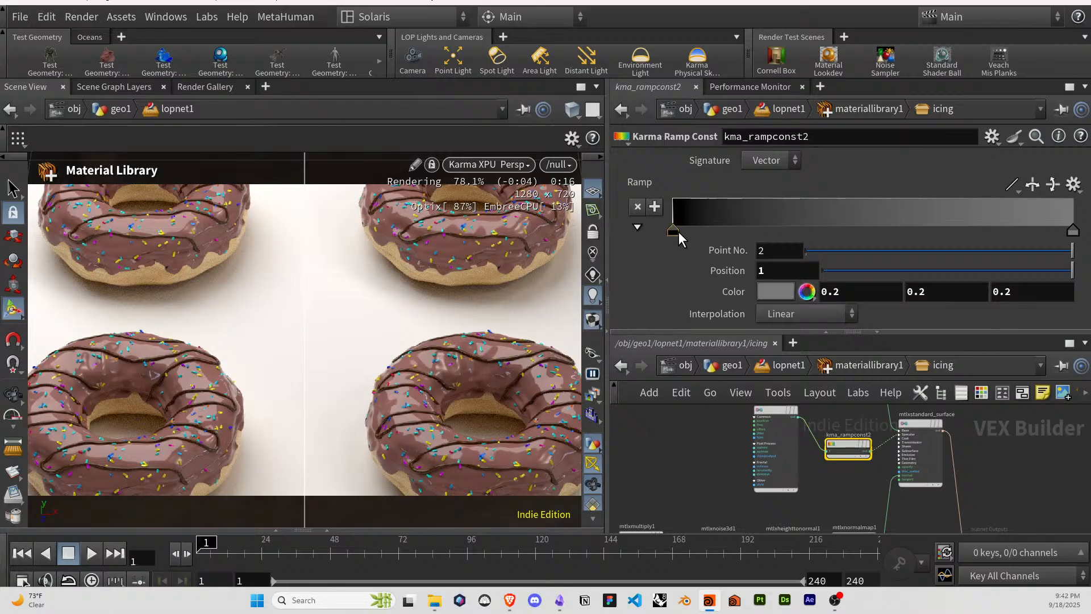
# Set the position of the second point on the icing's Karma Ramp Const to 0.5.
pyautogui.moveTo(676, 231); pyautogui.dragTo(1028, 237)
pyautogui.moveTo(773, 248); pyautogui.dragTo(643, 248)
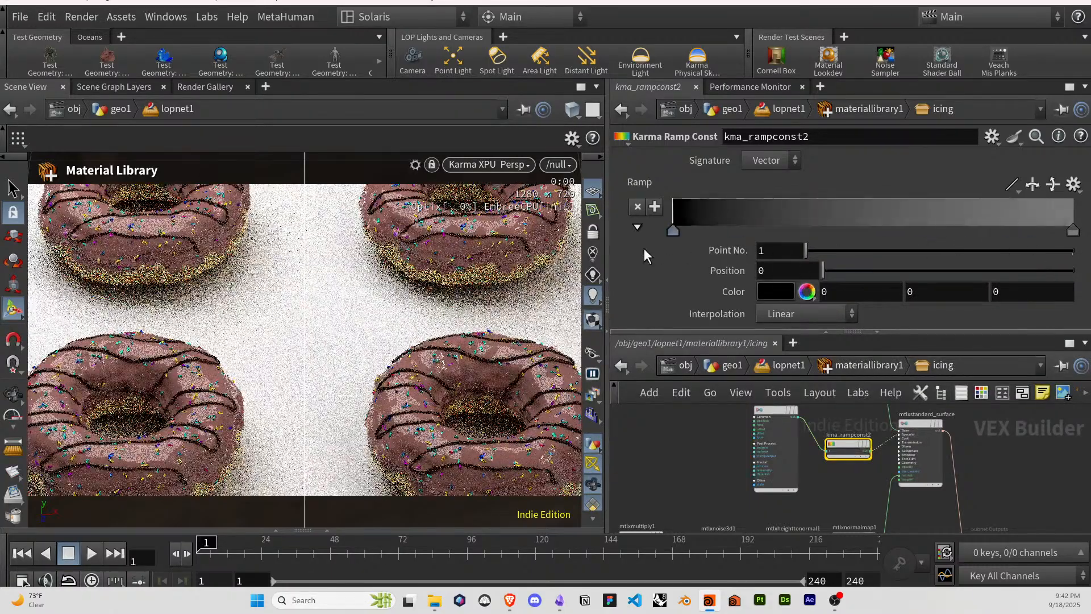
pyautogui.moveTo(1072, 231); pyautogui.dragTo(862, 236)
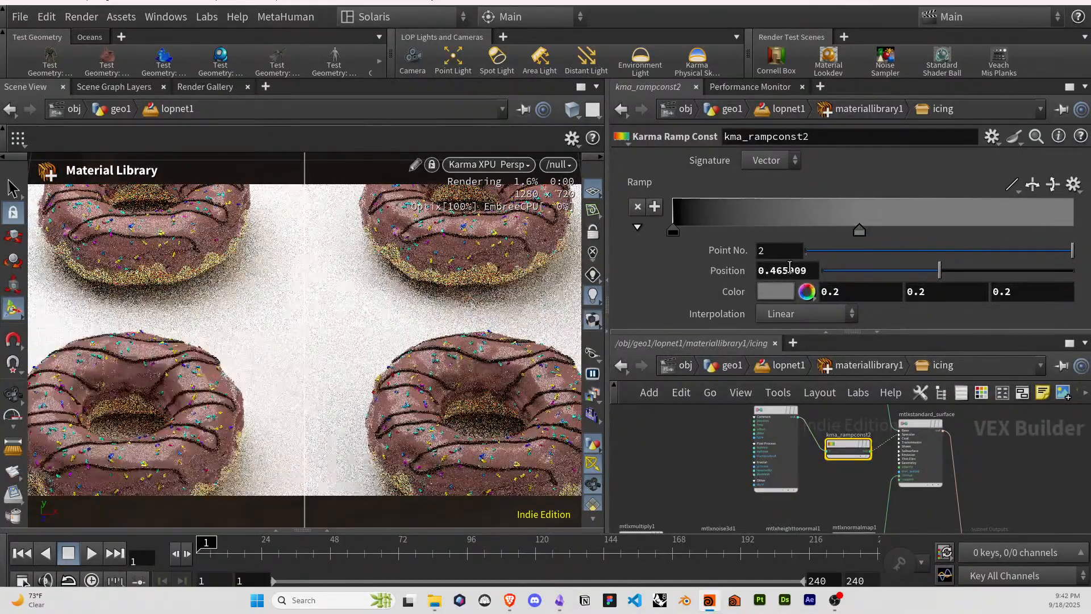
pyautogui.click(808, 271)
pyautogui.write('.5')
pyautogui.press('Return')
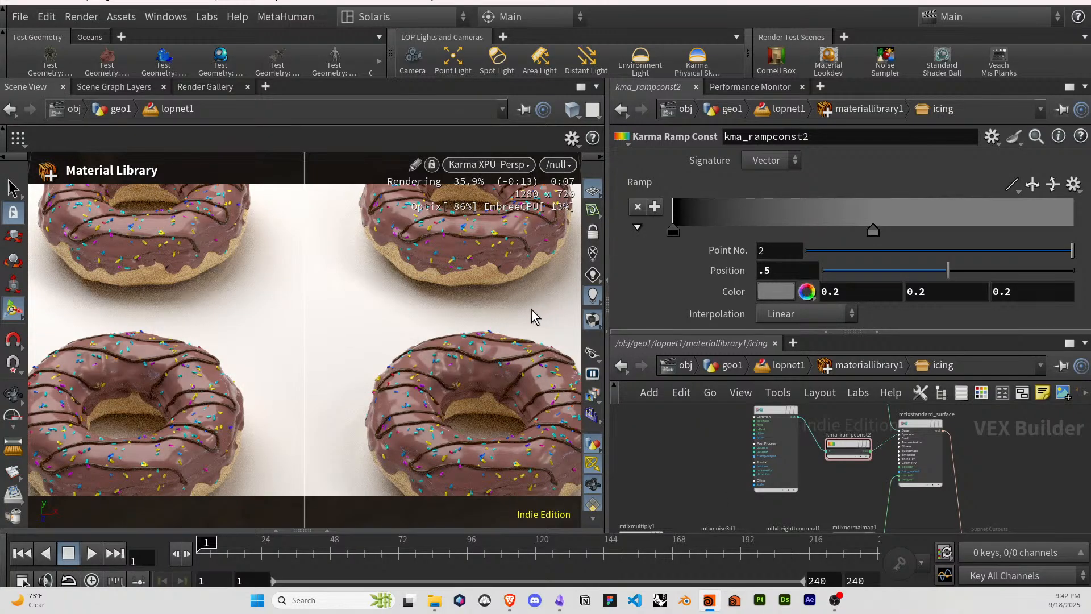
pyautogui.press('Escape')
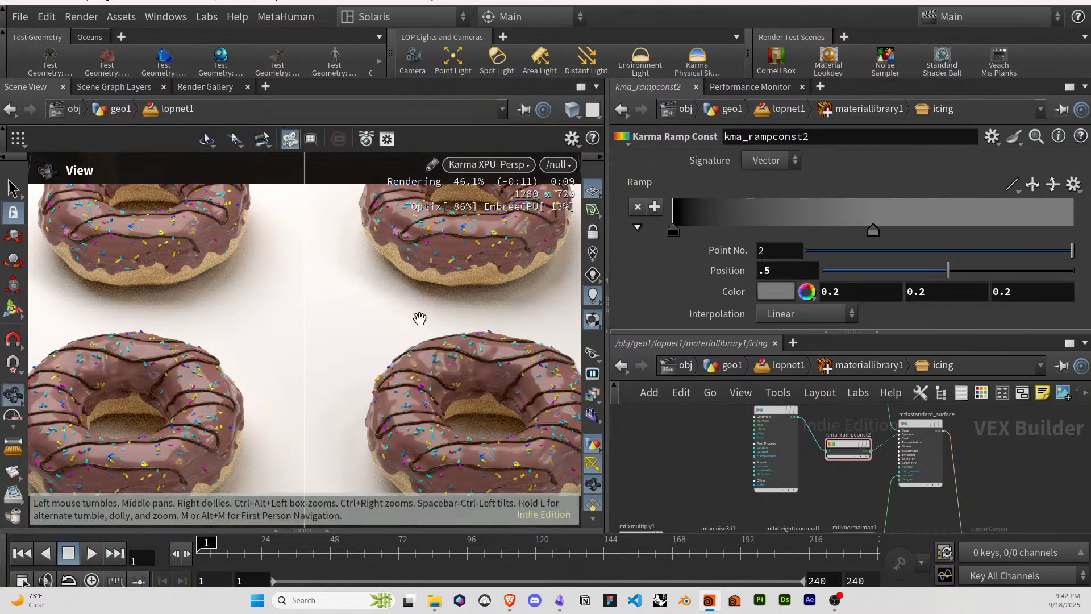
pyautogui.press('Return')
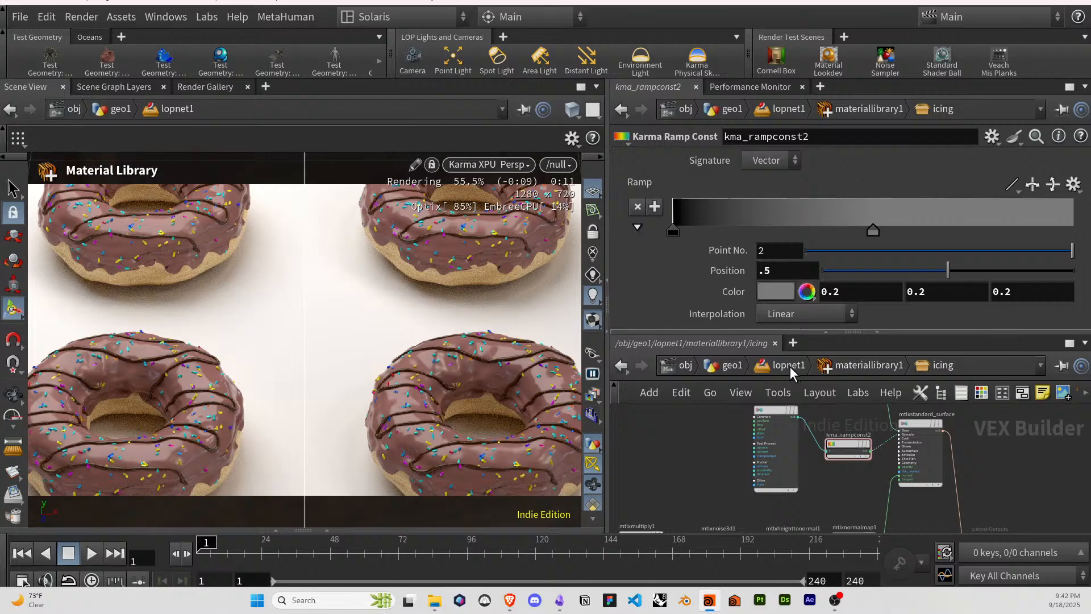
# Leave the icing material and go up through lopnet1 to the geo1 geometry network.
pyautogui.click(790, 365)
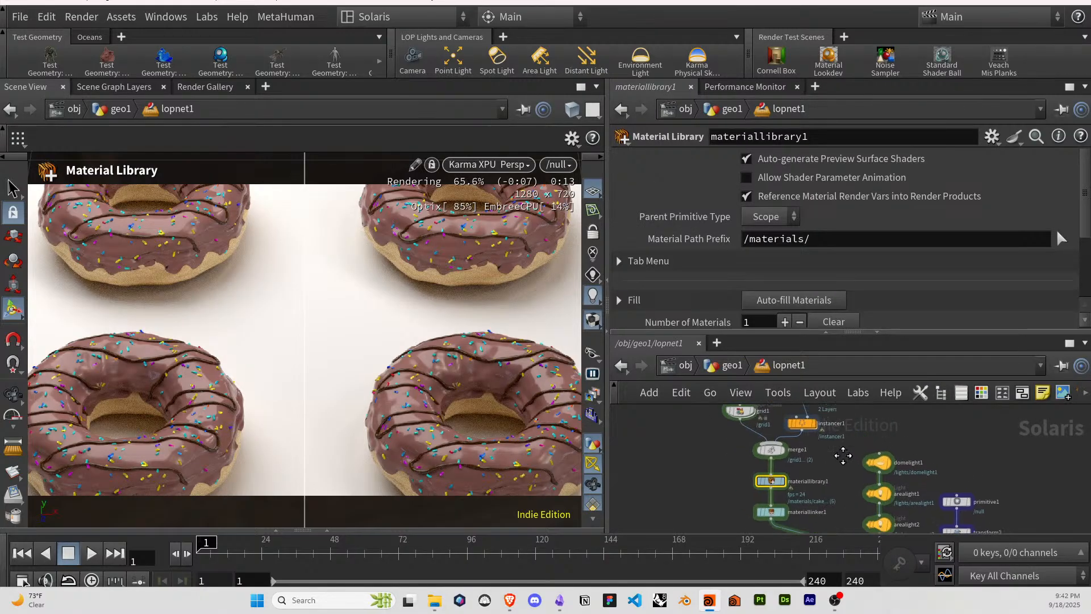
pyautogui.moveTo(766, 415); pyautogui.dragTo(783, 469, button='middle')
pyautogui.moveTo(790, 427); pyautogui.dragTo(794, 438, button='middle')
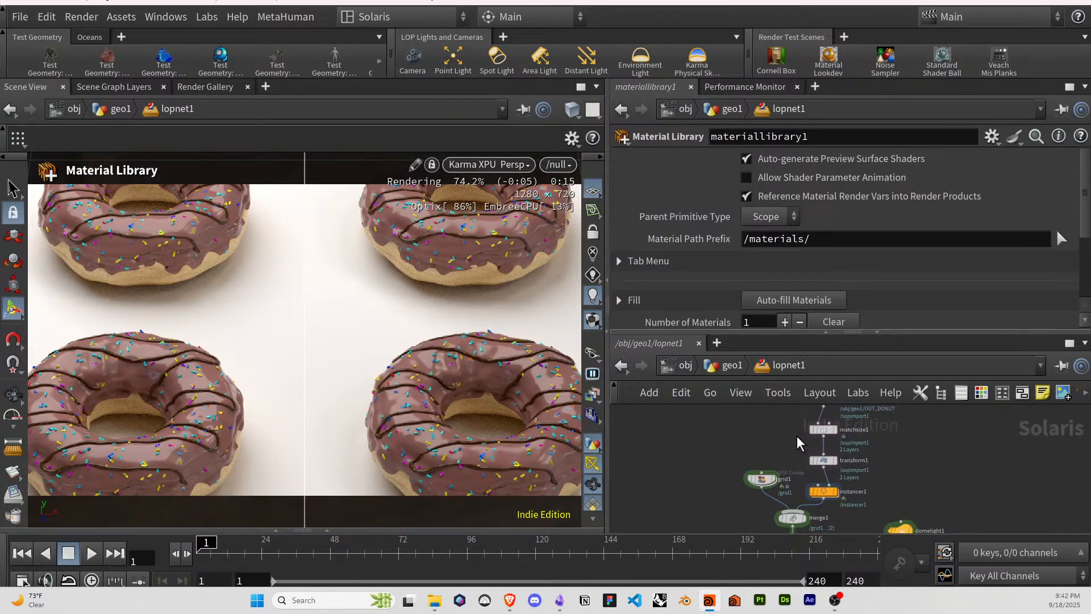
pyautogui.scroll(-5, 795, 425)
pyautogui.scroll(5, 809, 427)
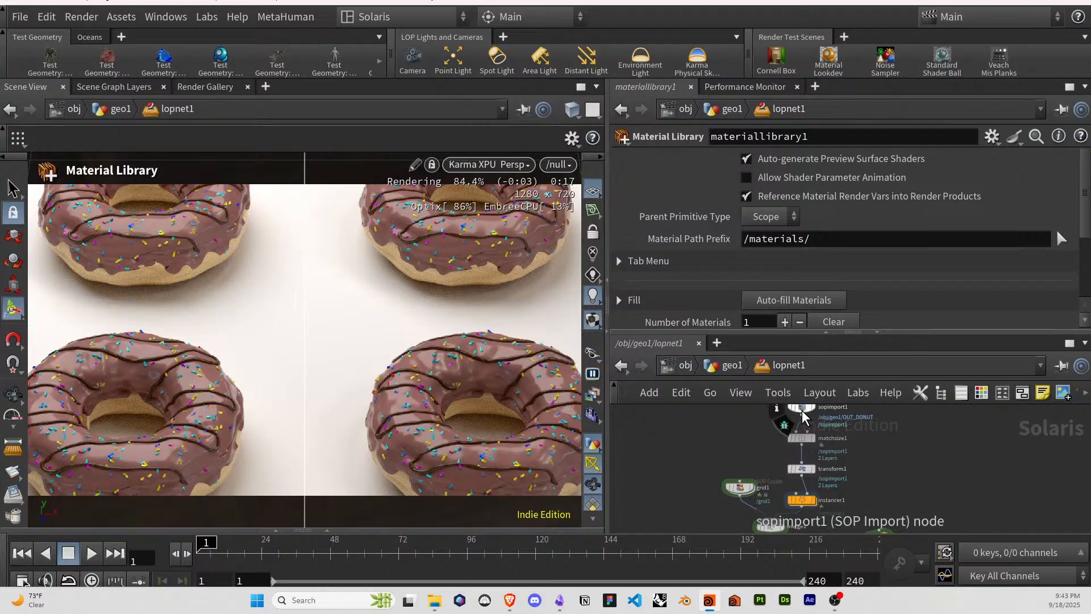
pyautogui.click(731, 365)
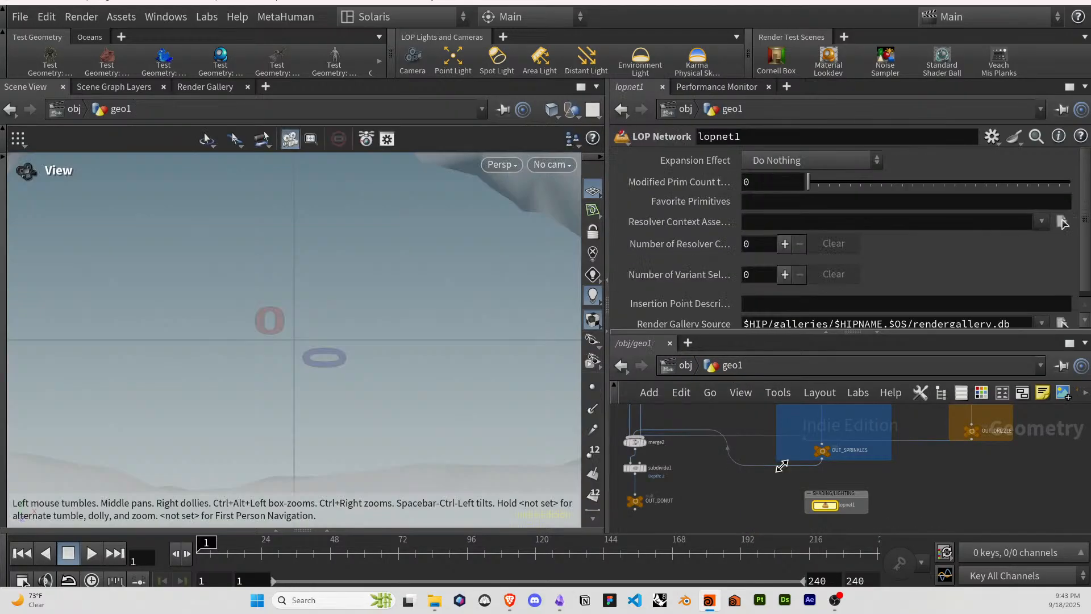
# Frame the donut geometry and display the result of the OUT_DOUGH null.
pyautogui.hotkey('space', 'g')
pyautogui.moveTo(434, 341); pyautogui.dragTo(497, 297)
pyautogui.scroll(-1, 746, 426)
pyautogui.moveTo(746, 427); pyautogui.dragTo(788, 526, button='middle')
pyautogui.scroll(-1, 762, 505)
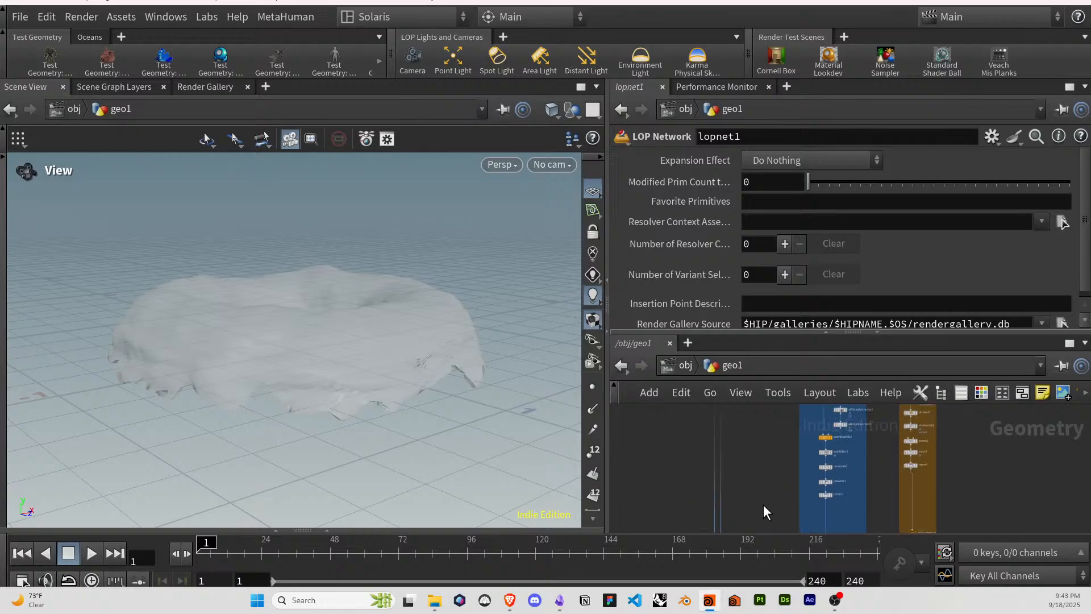
pyautogui.scroll(-2, 766, 431)
pyautogui.moveTo(766, 430); pyautogui.dragTo(777, 554, button='middle')
pyautogui.scroll(2, 761, 440)
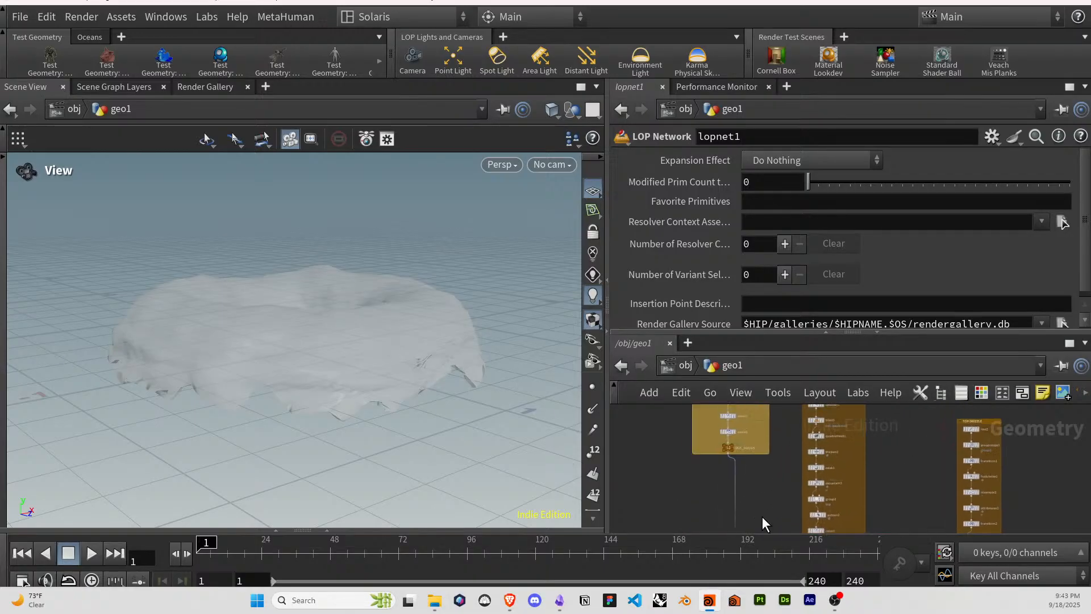
pyautogui.scroll(2, 754, 454)
pyautogui.click(718, 438)
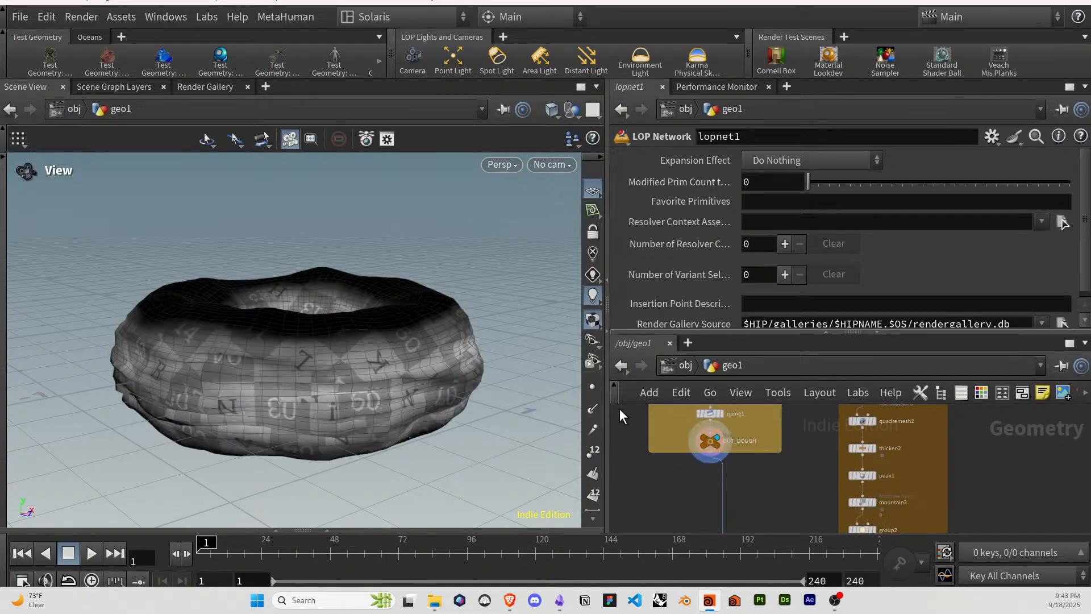
# Set the mask attribute Range on the dough's color2 node to 1.5 and 3.
pyautogui.moveTo(741, 447); pyautogui.dragTo(759, 516, button='middle')
pyautogui.scroll(2, 757, 457)
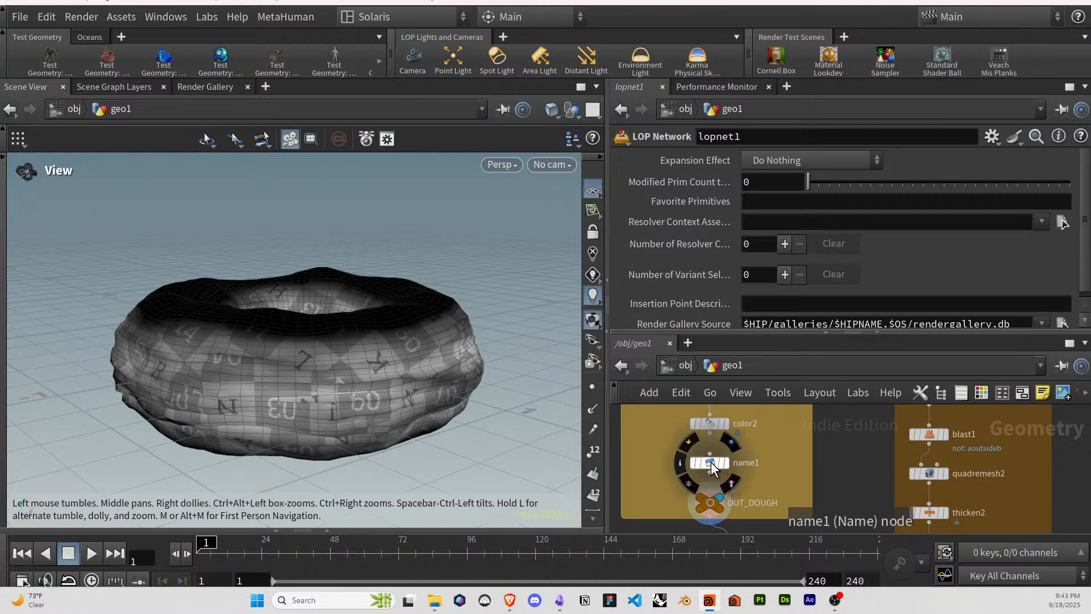
pyautogui.moveTo(777, 455); pyautogui.dragTo(795, 505, button='middle')
pyautogui.click(730, 470)
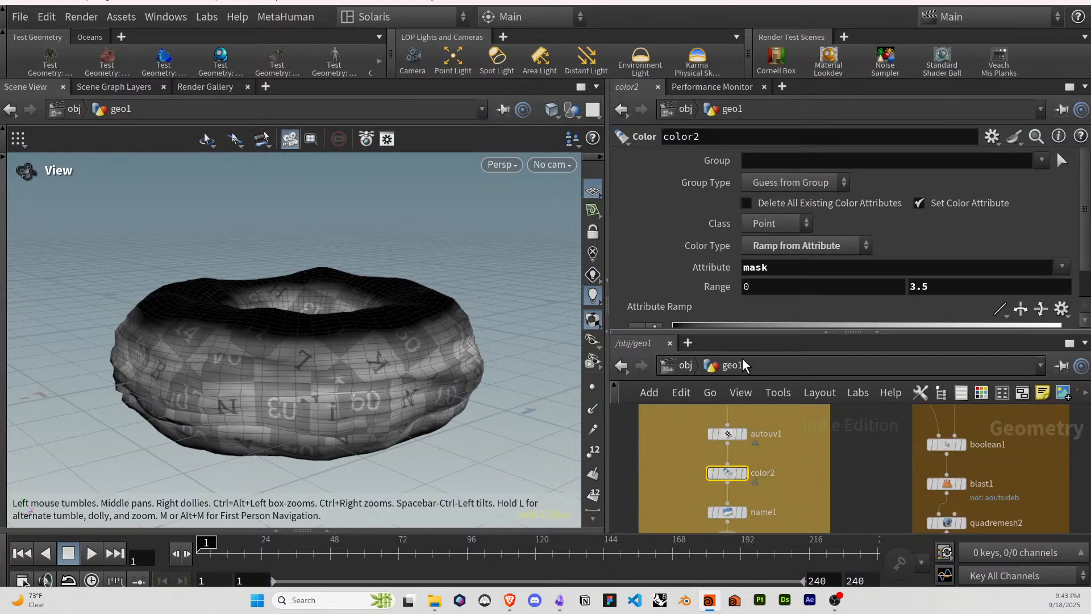
pyautogui.scroll(-2, 765, 276)
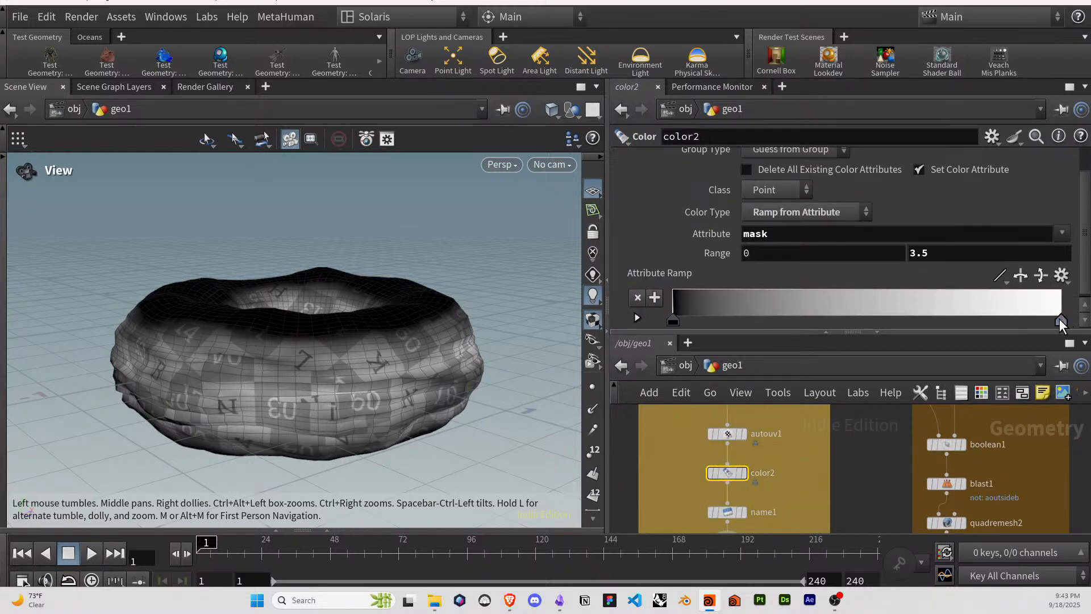
pyautogui.moveTo(1060, 319)
pyautogui.mouseDown()
pyautogui.moveTo(810, 307)
pyautogui.moveTo(1061, 319)
pyautogui.mouseUp()
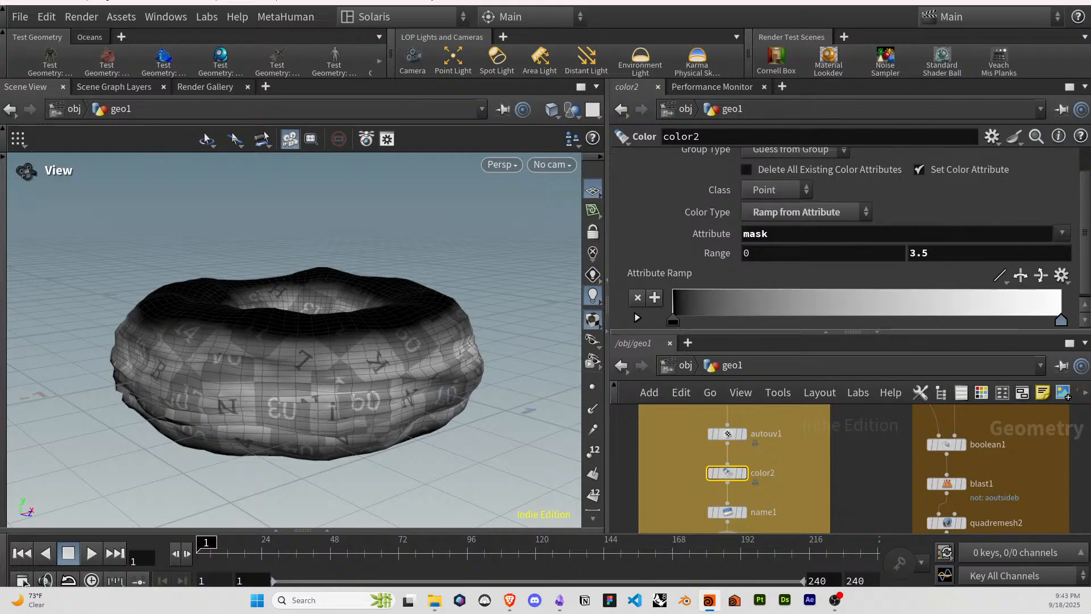
pyautogui.moveTo(959, 257)
pyautogui.mouseDown(button='middle')
pyautogui.moveTo(926, 256)
pyautogui.moveTo(1006, 256)
pyautogui.moveTo(950, 255)
pyautogui.mouseUp(button='middle')
pyautogui.moveTo(823, 255); pyautogui.dragTo(926, 250, button='middle')
pyautogui.click(768, 254)
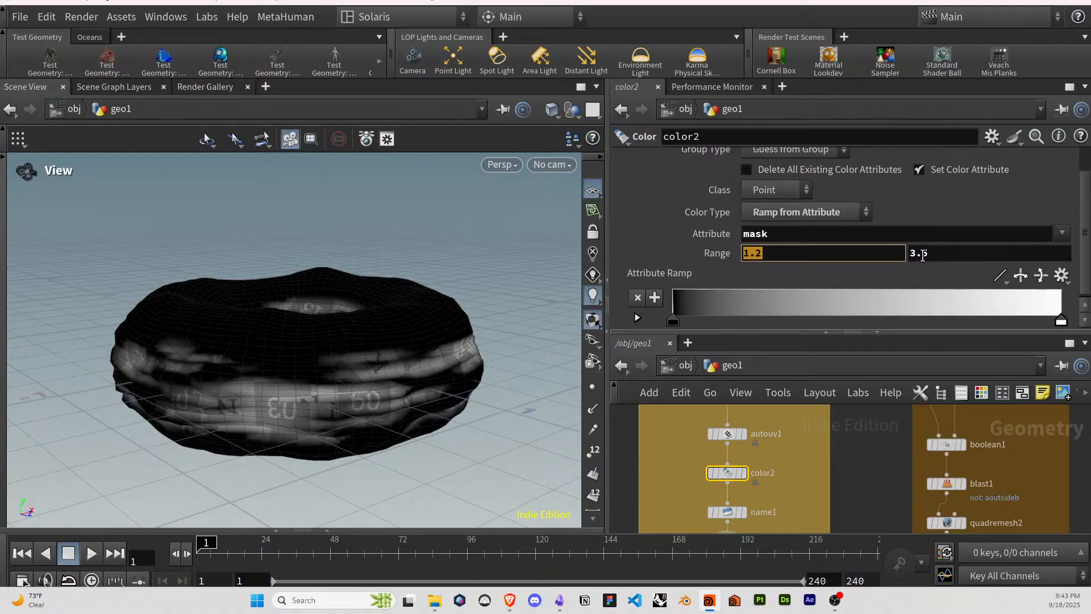
pyautogui.write('1.5')
pyautogui.press('Tab')
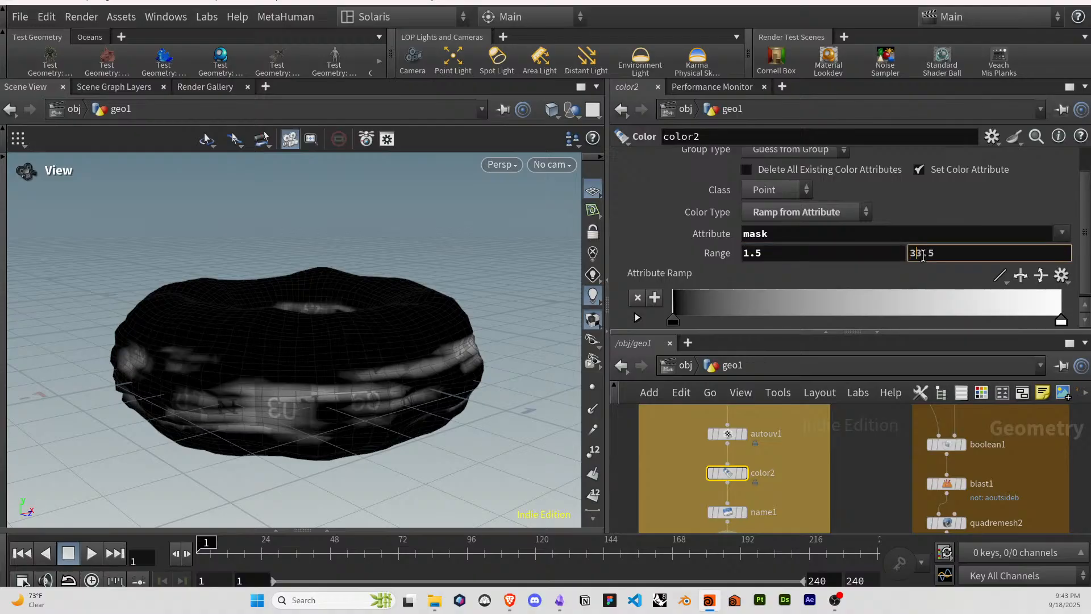
pyautogui.write('3')
pyautogui.press('Return')
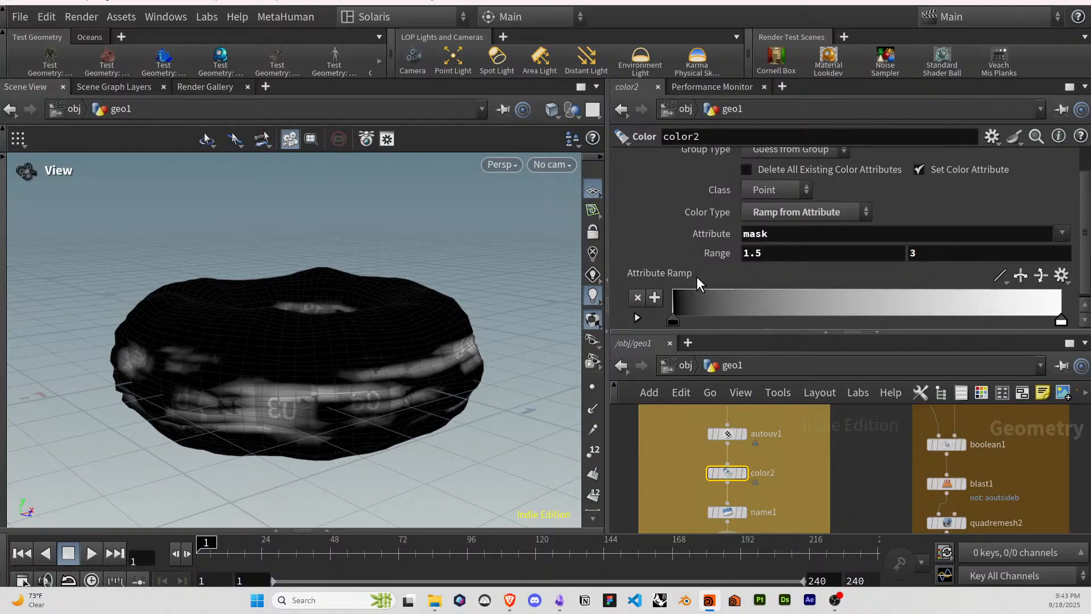
# Try other Range limits for the mask on color2 while viewing the donut from the side, and undo them.
pyautogui.moveTo(477, 324); pyautogui.dragTo(336, 317)
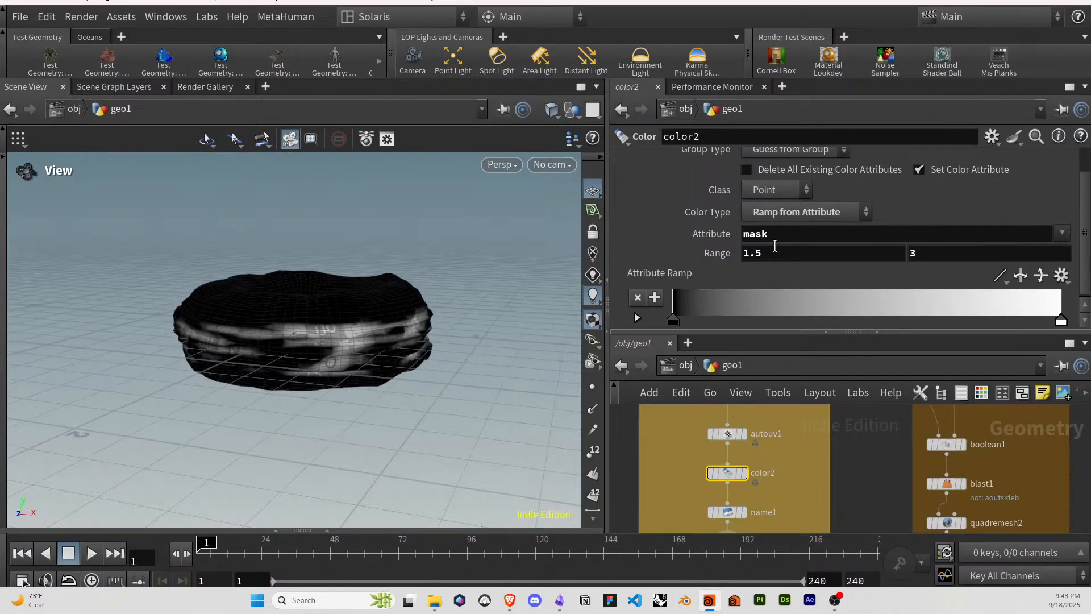
pyautogui.moveTo(920, 254)
pyautogui.mouseDown(button='middle')
pyautogui.moveTo(779, 251)
pyautogui.moveTo(879, 257)
pyautogui.mouseUp(button='middle')
pyautogui.moveTo(788, 255); pyautogui.dragTo(721, 253, button='middle')
pyautogui.hotkey('ctrl', 'z')
# Set the Blurring Iterations of the dough's attribblur1 node to 2 and inspect the smoothed mask.
pyautogui.scroll(-3, 833, 458)
pyautogui.moveTo(818, 406); pyautogui.dragTo(833, 496, button='middle')
pyautogui.scroll(2, 813, 432)
pyautogui.moveTo(813, 426); pyautogui.dragTo(824, 477, button='middle')
pyautogui.scroll(-2, 820, 449)
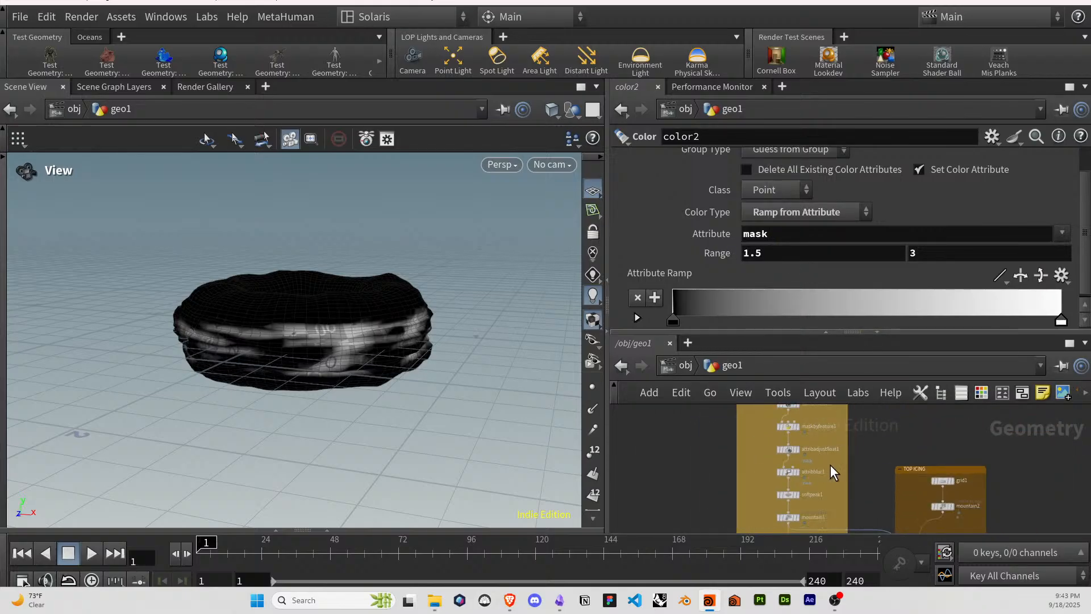
pyautogui.scroll(3, 830, 465)
pyautogui.click(761, 477)
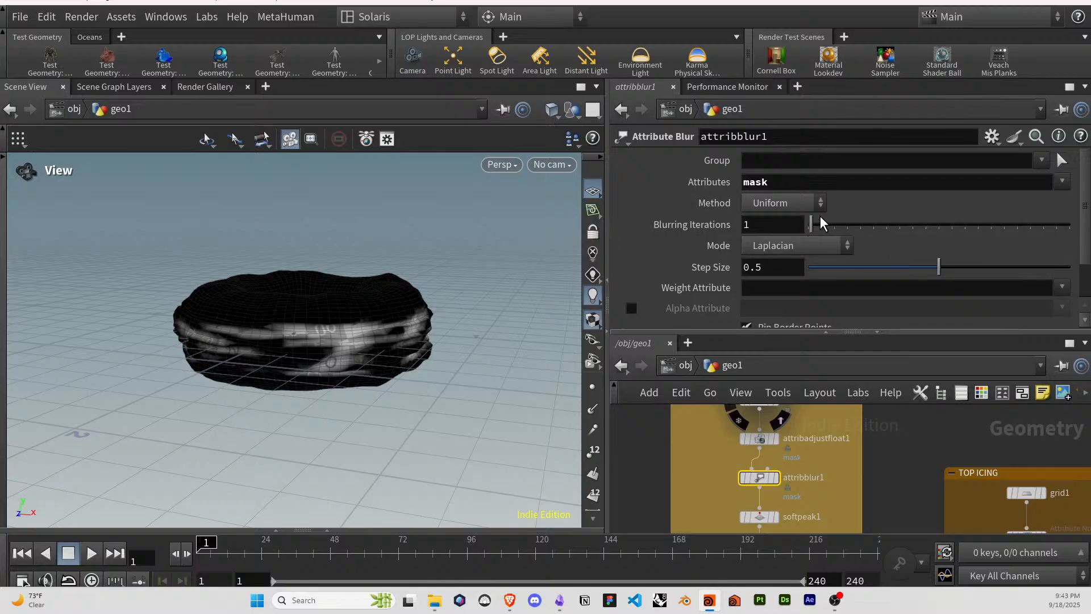
pyautogui.moveTo(823, 222); pyautogui.dragTo(670, 236)
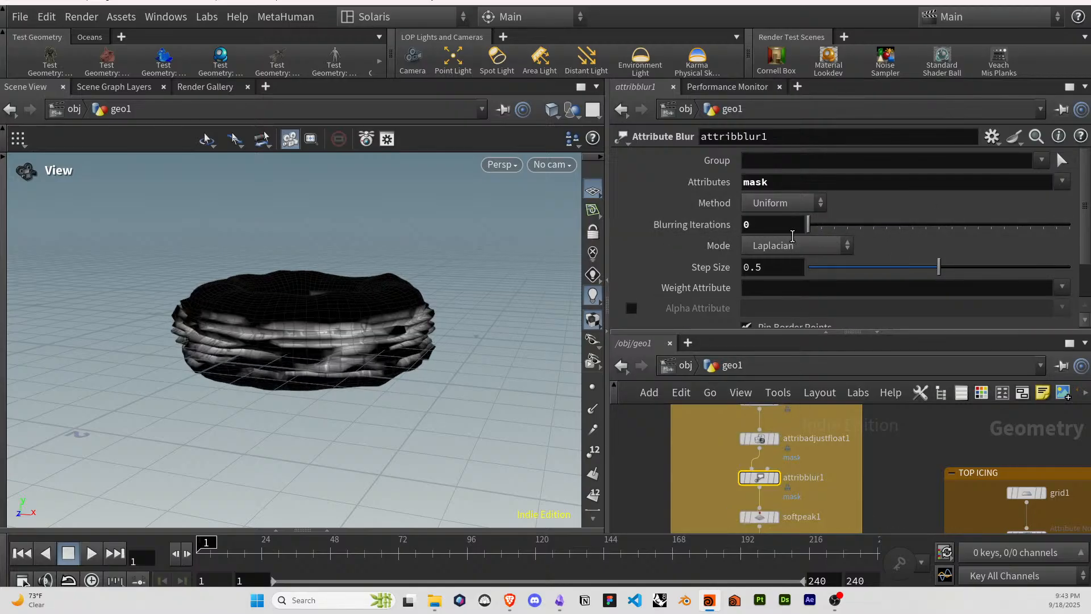
pyautogui.moveTo(816, 227); pyautogui.dragTo(826, 228)
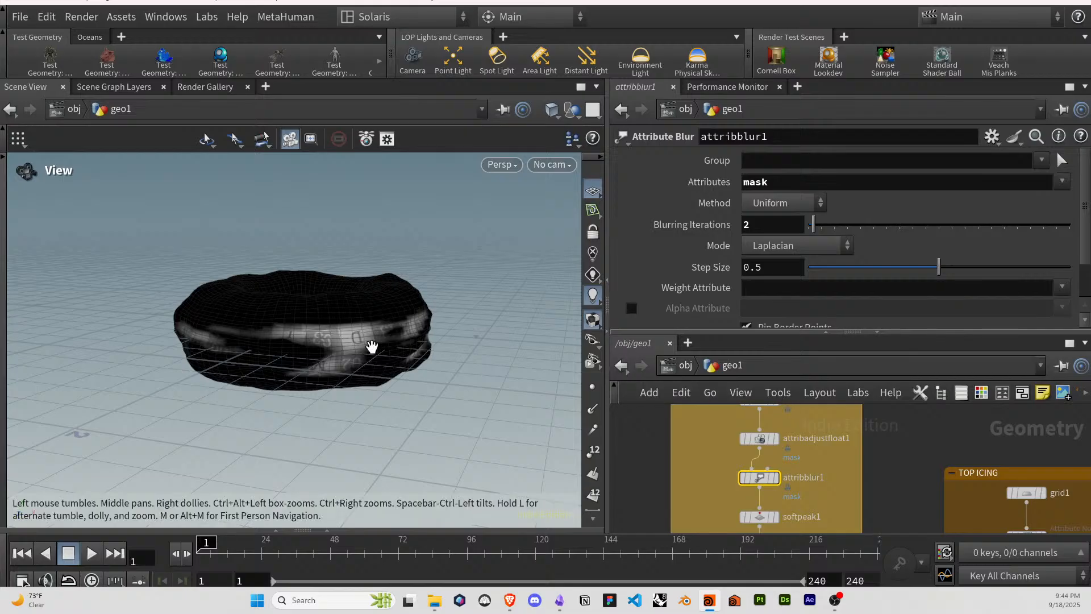
pyautogui.moveTo(370, 346)
pyautogui.mouseDown()
pyautogui.moveTo(479, 317)
pyautogui.moveTo(358, 346)
pyautogui.mouseUp()
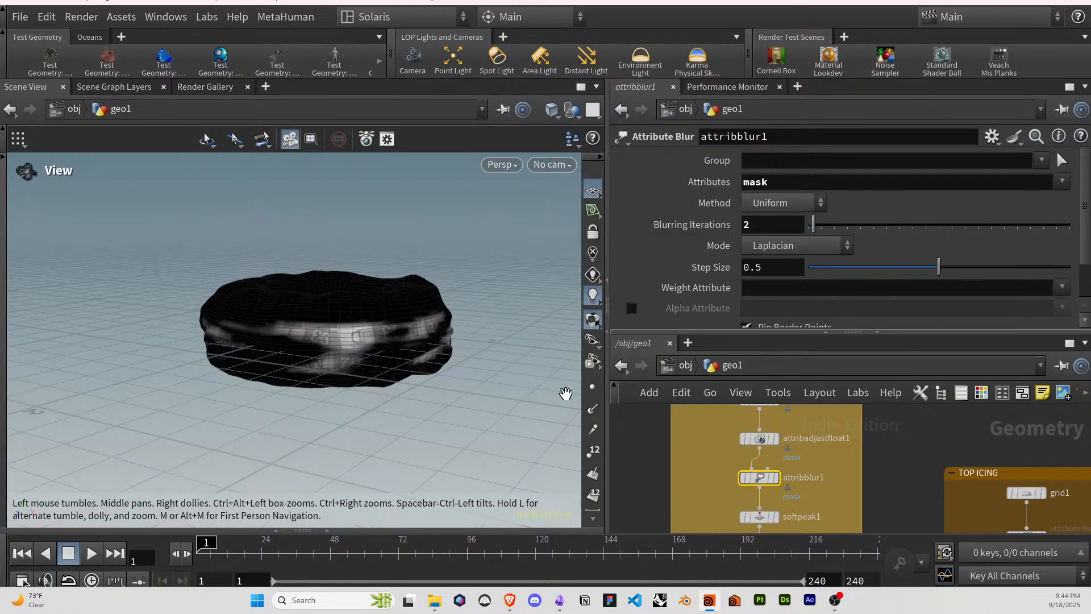
# Try other noise settings on attribadjustfloat1, including the second Element Scale value, and revert them.
pyautogui.click(766, 459)
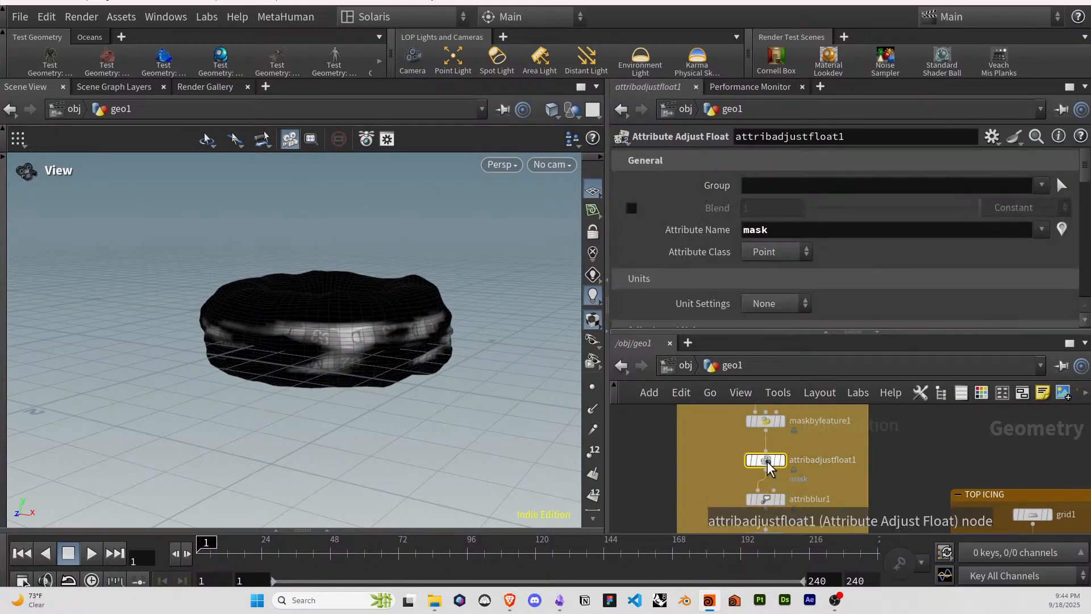
pyautogui.scroll(-3, 693, 267)
pyautogui.scroll(-10, 693, 267)
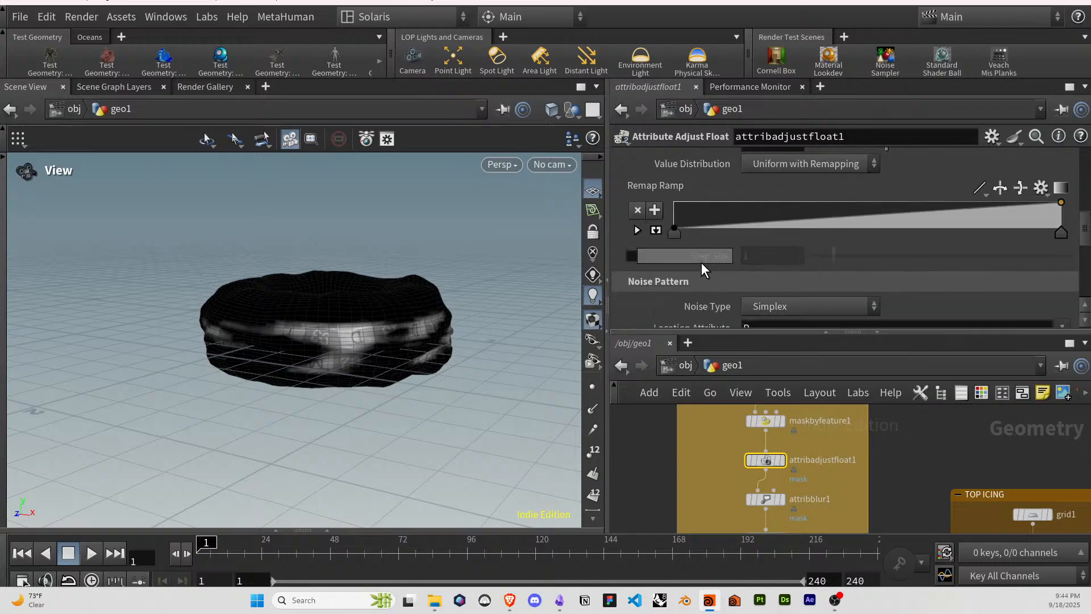
pyautogui.moveTo(886, 225)
pyautogui.mouseDown(button='middle')
pyautogui.moveTo(858, 224)
pyautogui.moveTo(911, 222)
pyautogui.moveTo(869, 223)
pyautogui.mouseUp(button='middle')
pyautogui.hotkey('ctrl', 'z')
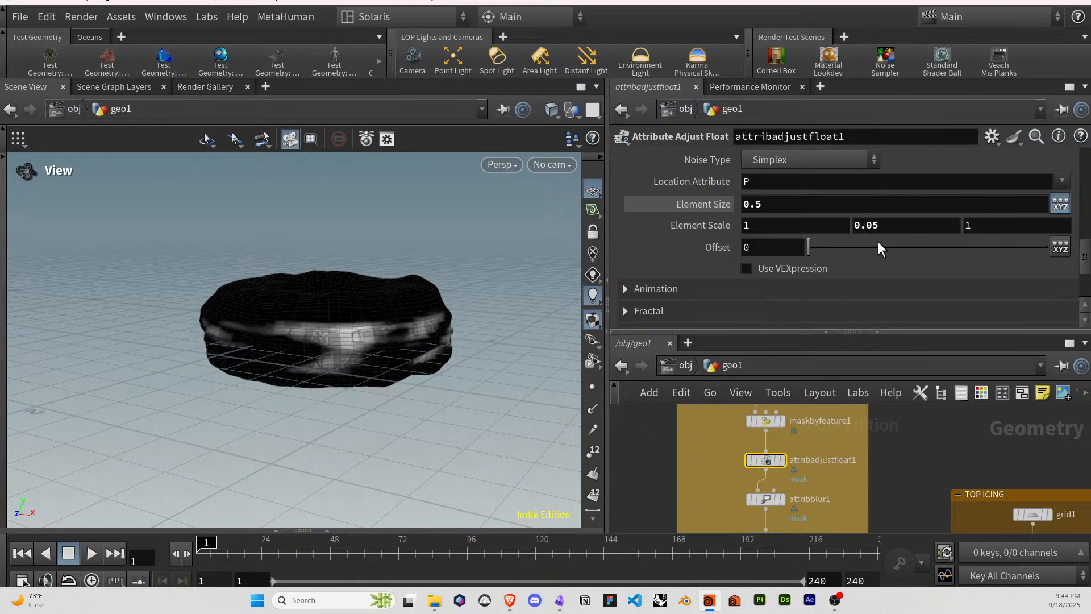
pyautogui.scroll(2, 705, 264)
pyautogui.moveTo(773, 246)
pyautogui.mouseDown(button='middle')
pyautogui.moveTo(840, 246)
pyautogui.moveTo(779, 249)
pyautogui.mouseUp(button='middle')
pyautogui.scroll(2, 717, 239)
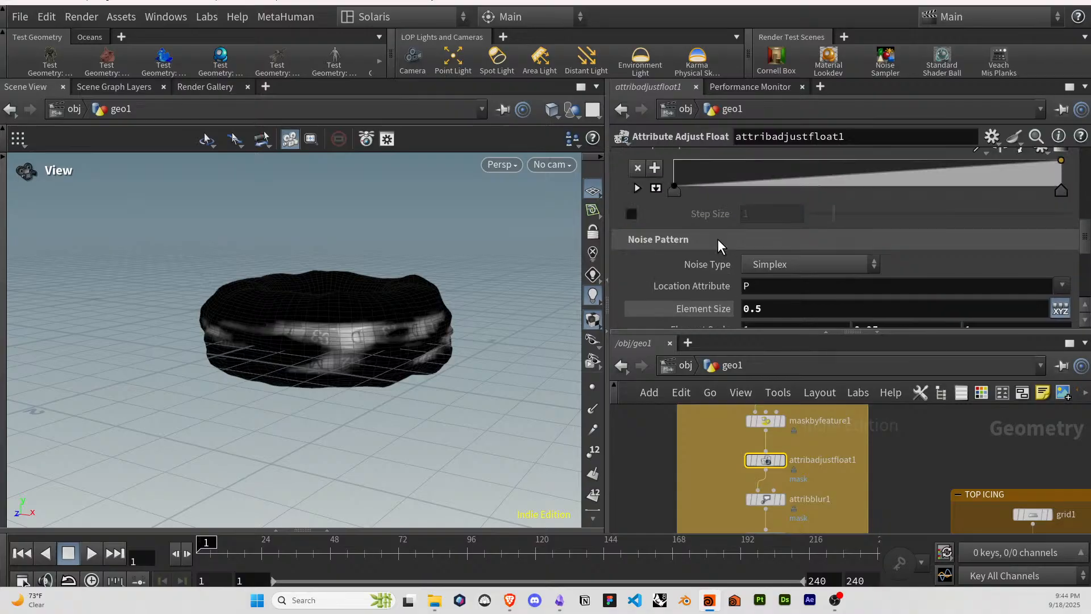
# Try moving the second and third points of the Combined Mask Ramp on maskbyfeature1.
pyautogui.click(765, 420)
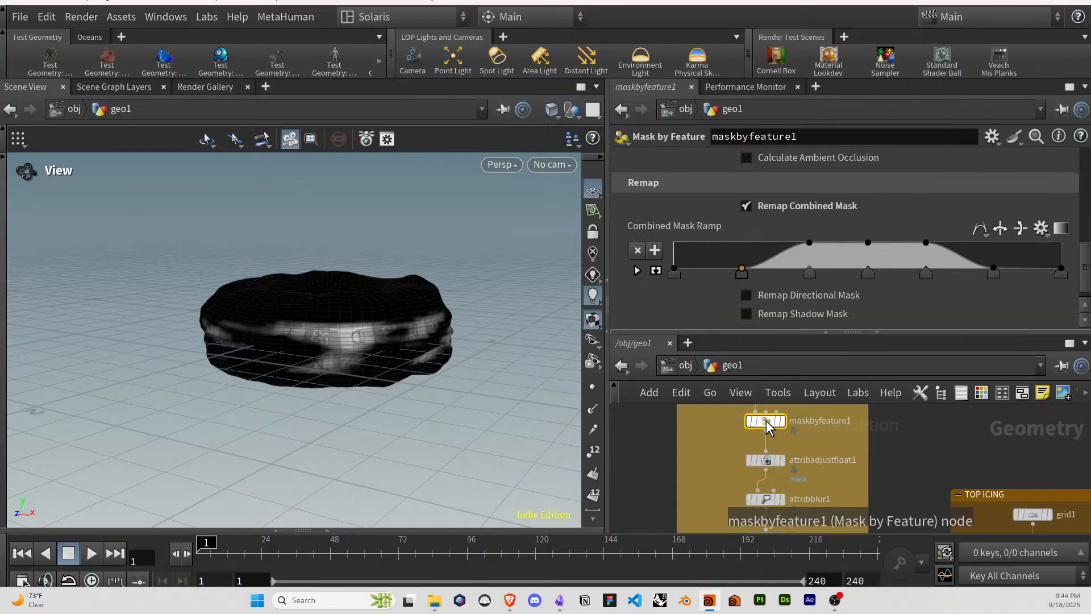
pyautogui.moveTo(747, 273); pyautogui.dragTo(707, 274)
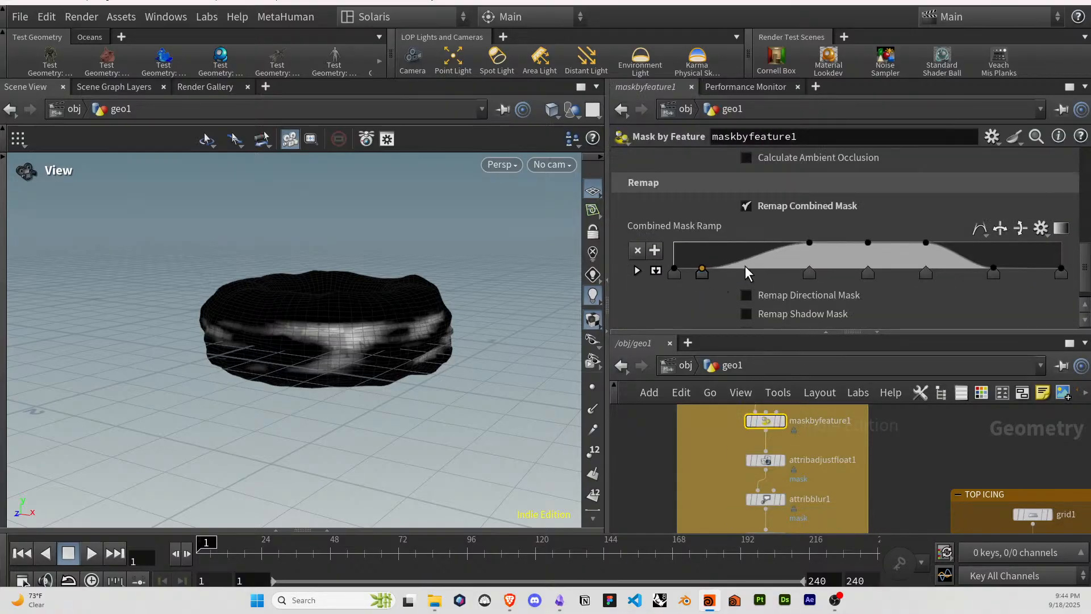
pyautogui.click(810, 272)
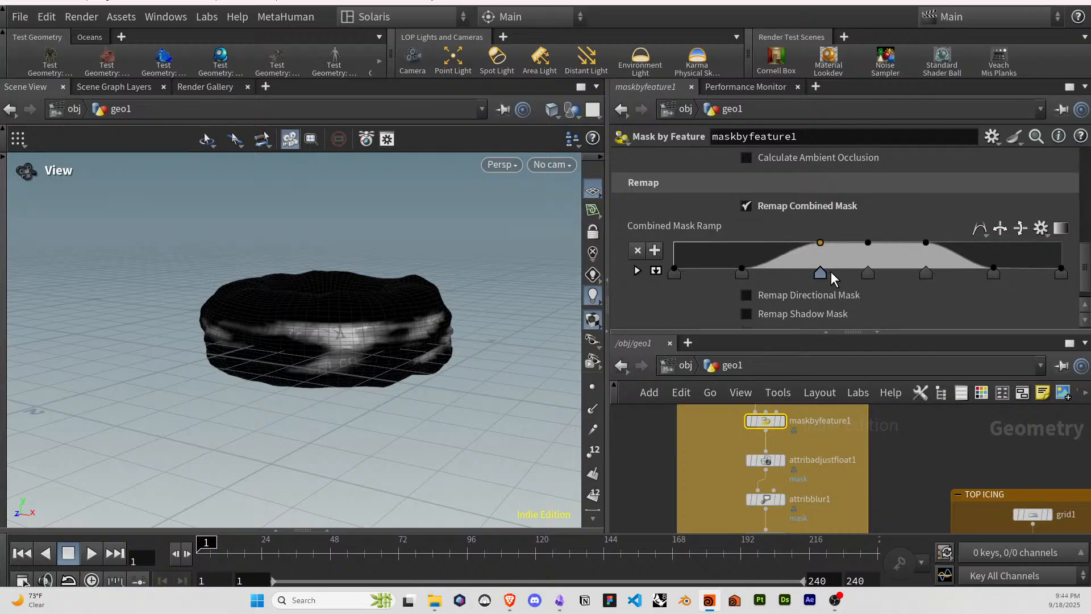
# Expand the Combined Mask Ramp's point controls and set the interpolation of point 2 to B-Spline.
pyautogui.click(653, 272)
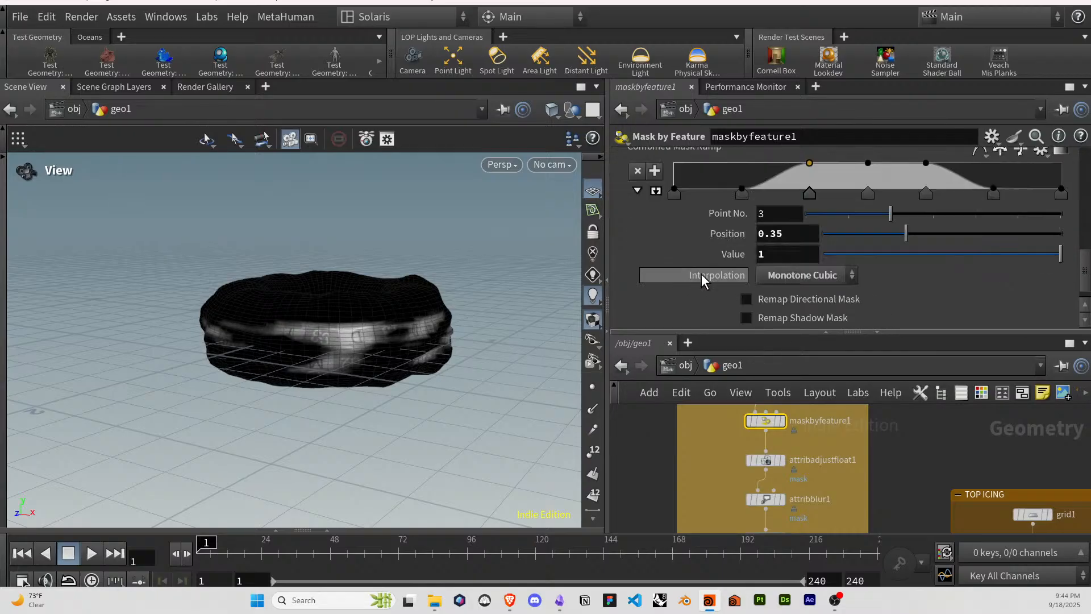
pyautogui.scroll(-1, 702, 275)
pyautogui.moveTo(1000, 231); pyautogui.dragTo(1062, 231)
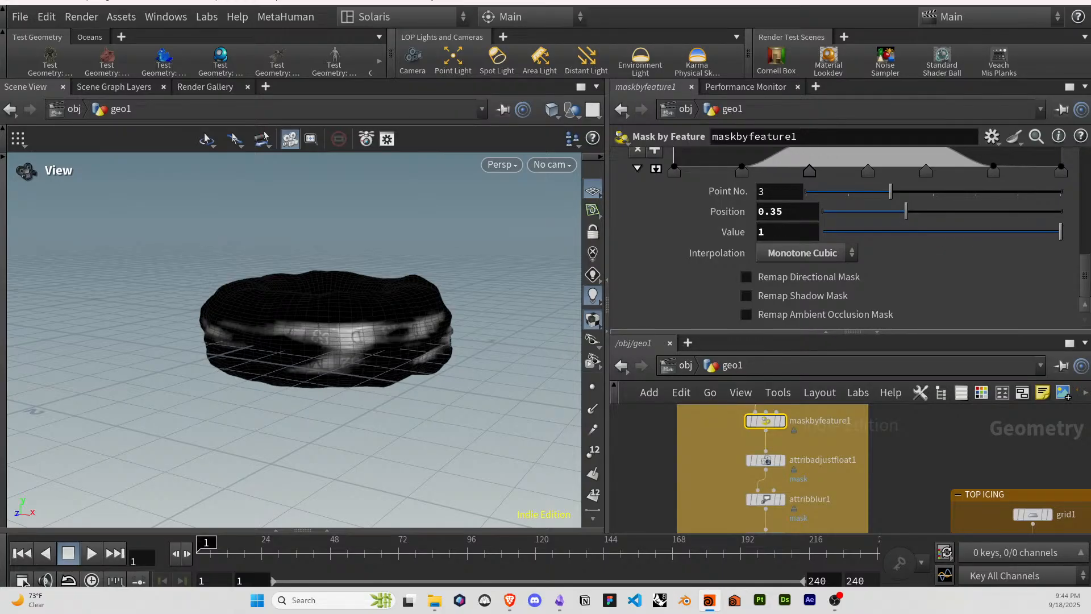
pyautogui.scroll(1, 789, 227)
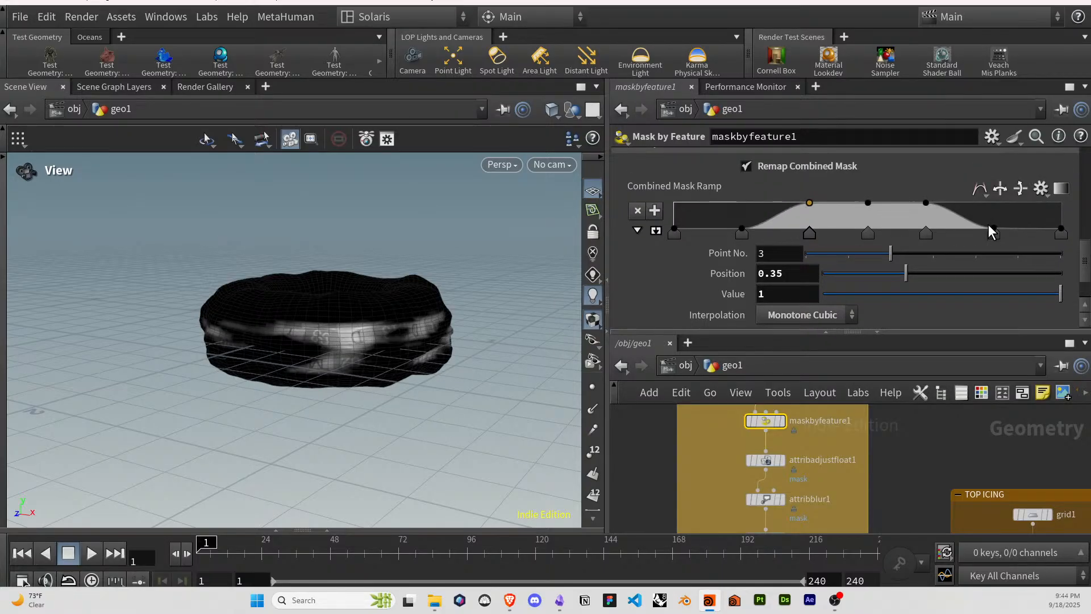
pyautogui.click(739, 232)
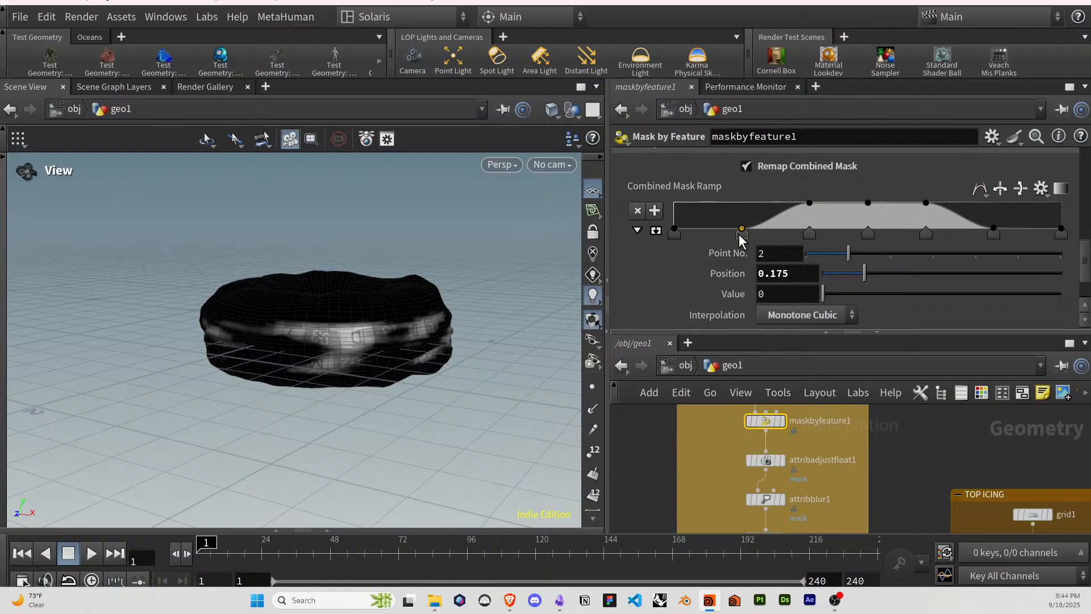
pyautogui.scroll(-1, 715, 277)
pyautogui.click(804, 274)
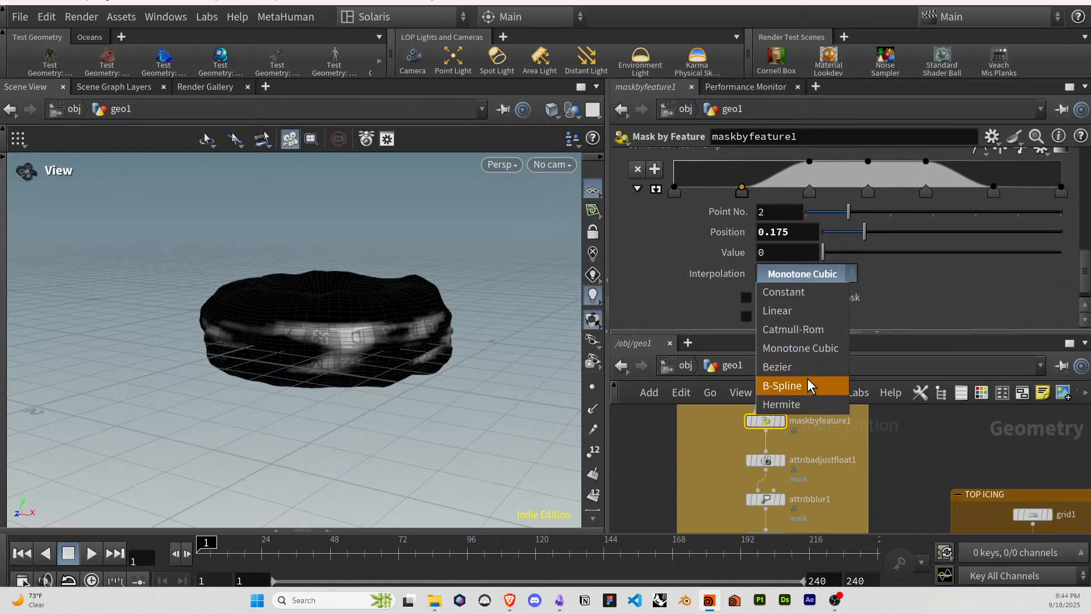
pyautogui.click(811, 385)
# Set the interpolation of points 3 and 4 on the Combined Mask Ramp to B-Spline.
pyautogui.click(816, 195)
pyautogui.click(810, 275)
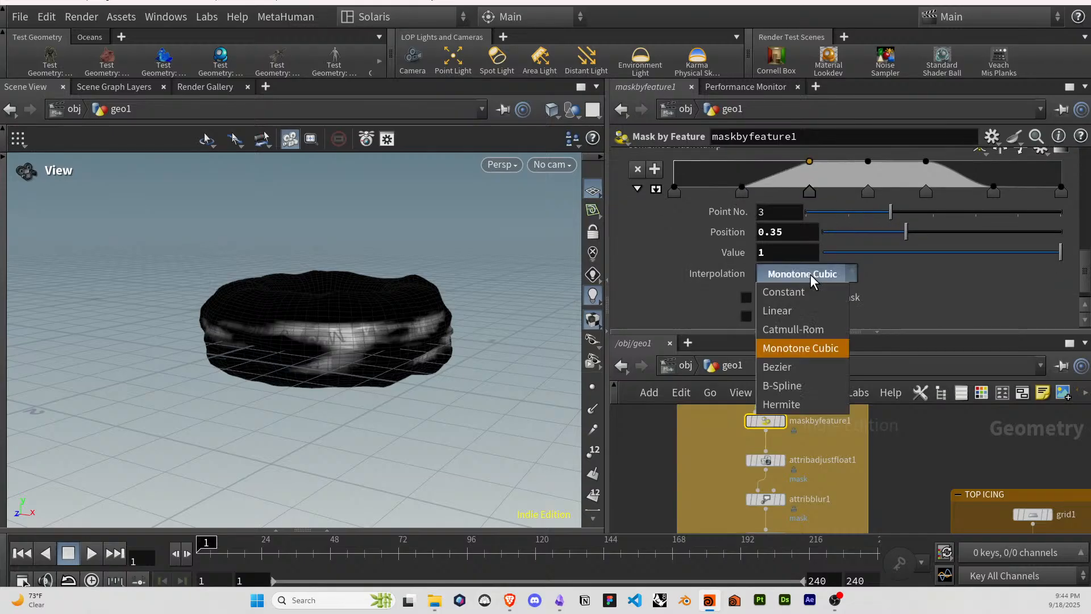
pyautogui.click(800, 380)
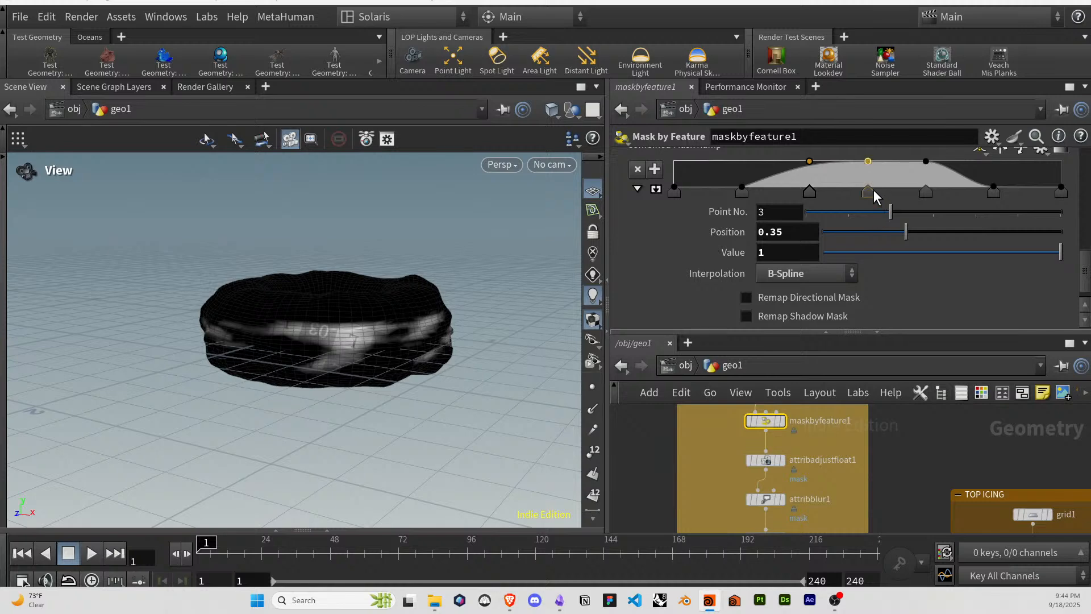
pyautogui.click(867, 191)
pyautogui.click(810, 273)
pyautogui.click(802, 384)
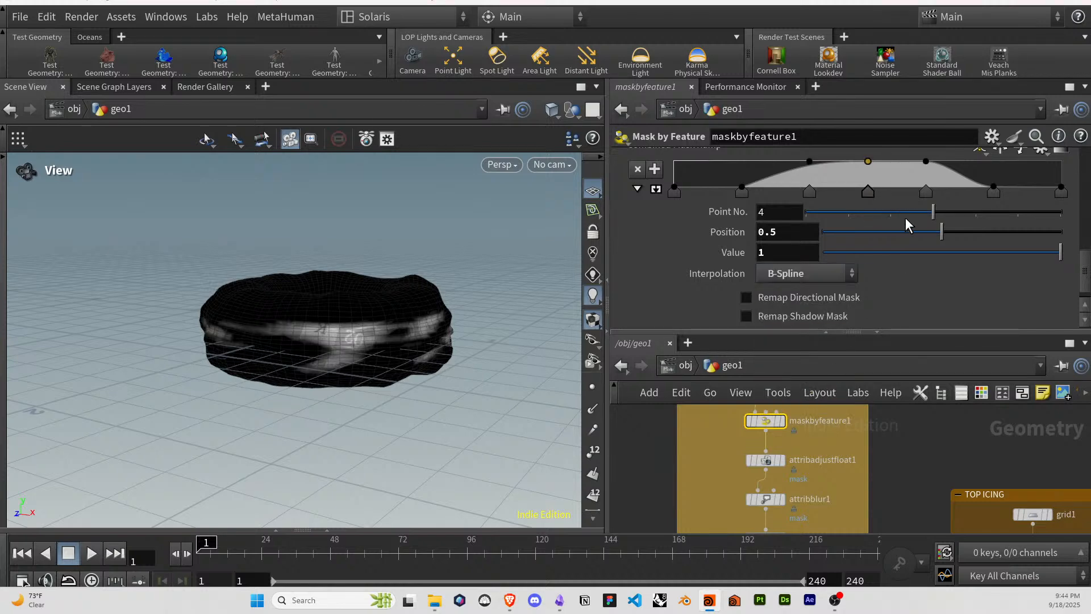
# Try B-Spline interpolation on points 5 and 6 of maskbyfeature1's Combined Mask Ramp.
pyautogui.click(925, 193)
pyautogui.click(809, 275)
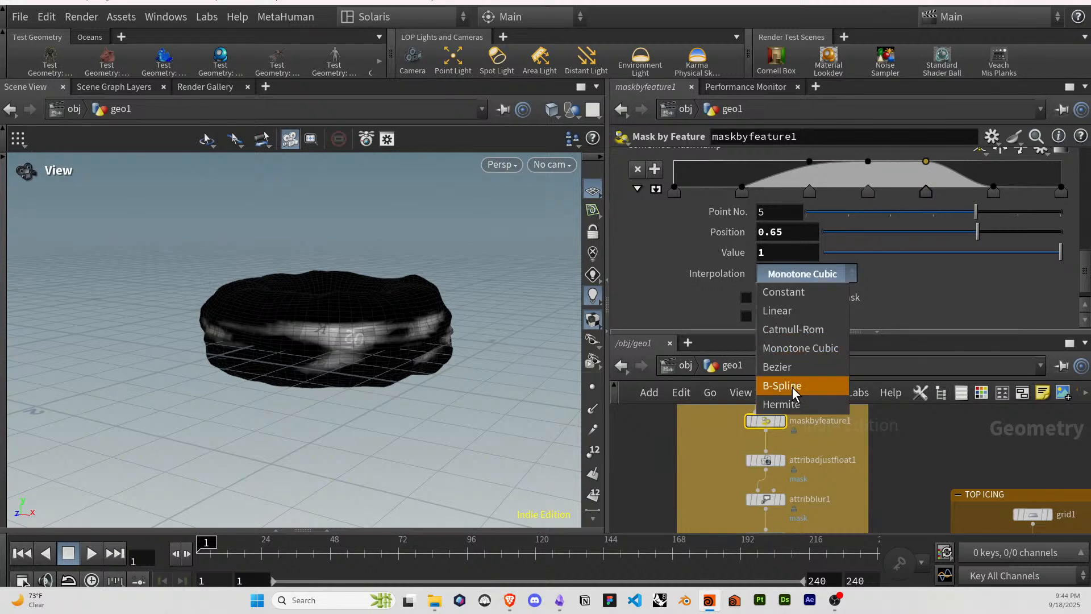
pyautogui.click(792, 386)
pyautogui.click(993, 192)
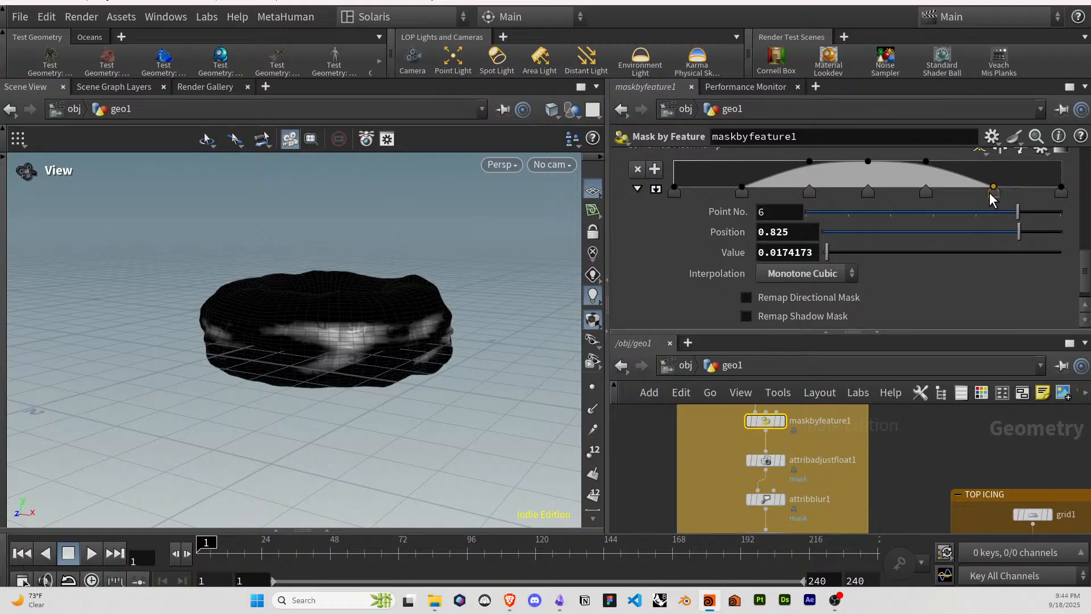
pyautogui.click(810, 273)
pyautogui.click(795, 382)
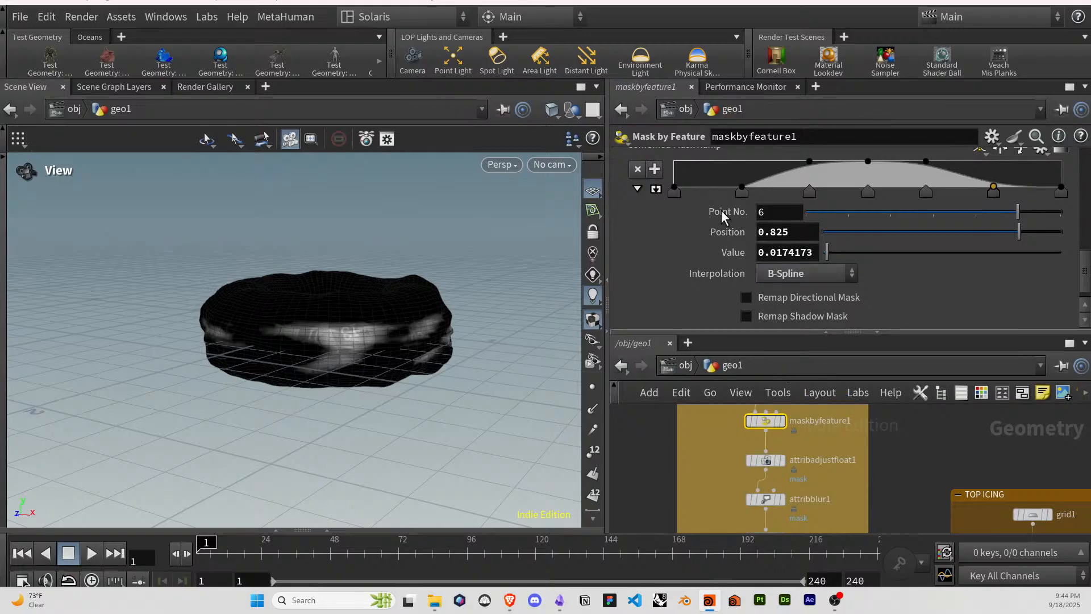
# Try B-Spline interpolation on points 2 and 1 of maskbyfeature1's Combined Mask Ramp.
pyautogui.click(742, 192)
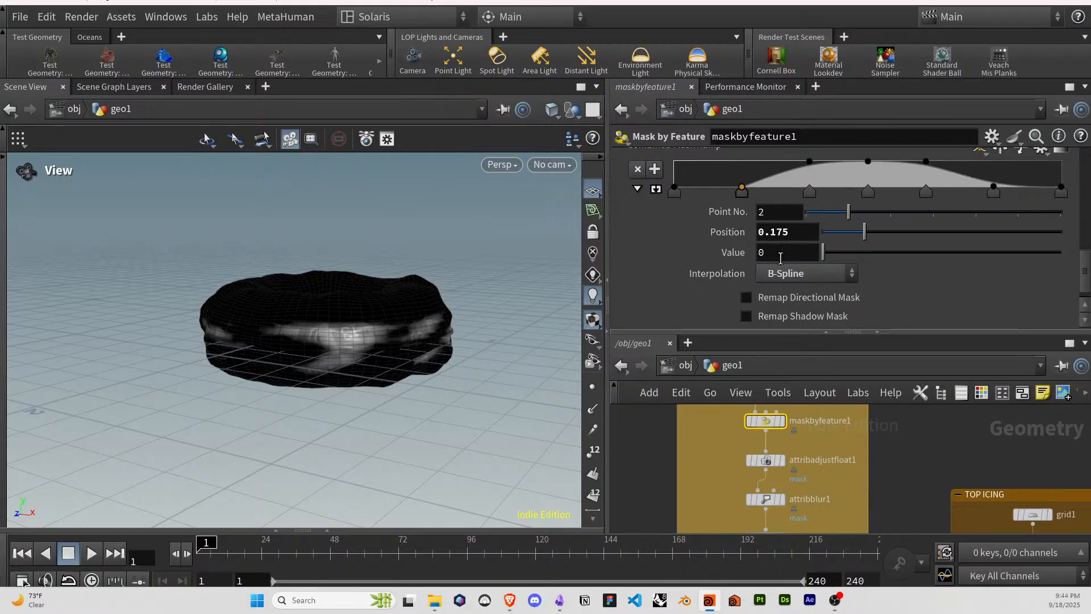
pyautogui.click(793, 271)
pyautogui.click(804, 380)
pyautogui.click(673, 192)
pyautogui.click(765, 279)
pyautogui.click(786, 383)
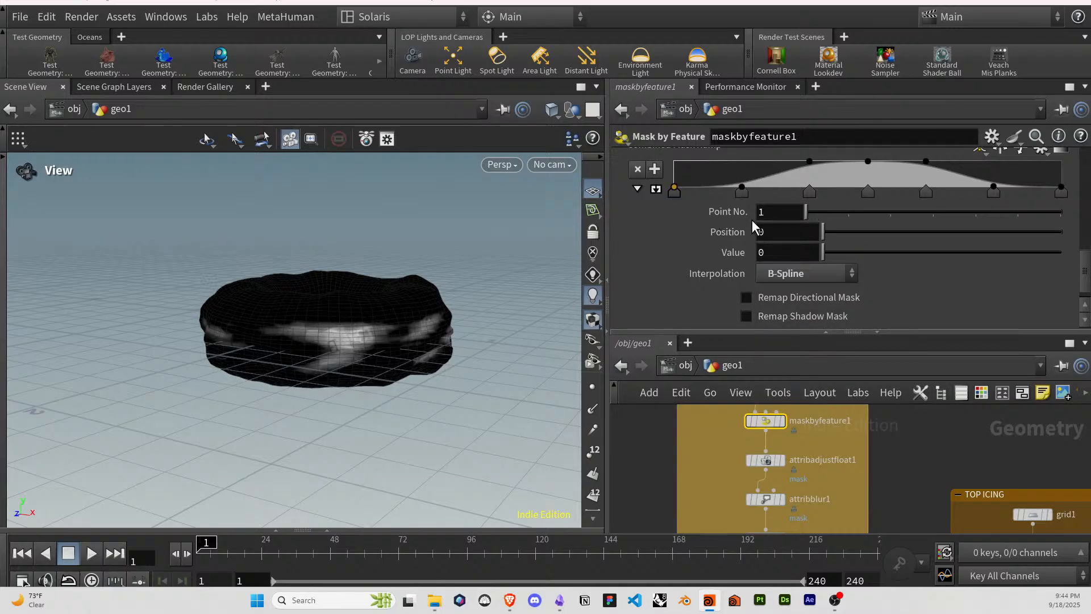
# Undo the B-Spline interpolation changes made to the Combined Mask Ramp on maskbyfeature1.
pyautogui.keyDown('alt'); pyautogui.moveTo(478, 317); pyautogui.dragTo(560, 309); pyautogui.keyUp('alt')
pyautogui.hotkey('ctrl', 'z')
pyautogui.hotkey('ctrl', 'z')
pyautogui.hotkey('ctrl', 'z')
pyautogui.hotkey('ctrl', 'z')
pyautogui.hotkey('ctrl', 'z')
pyautogui.hotkey('ctrl', 'z')
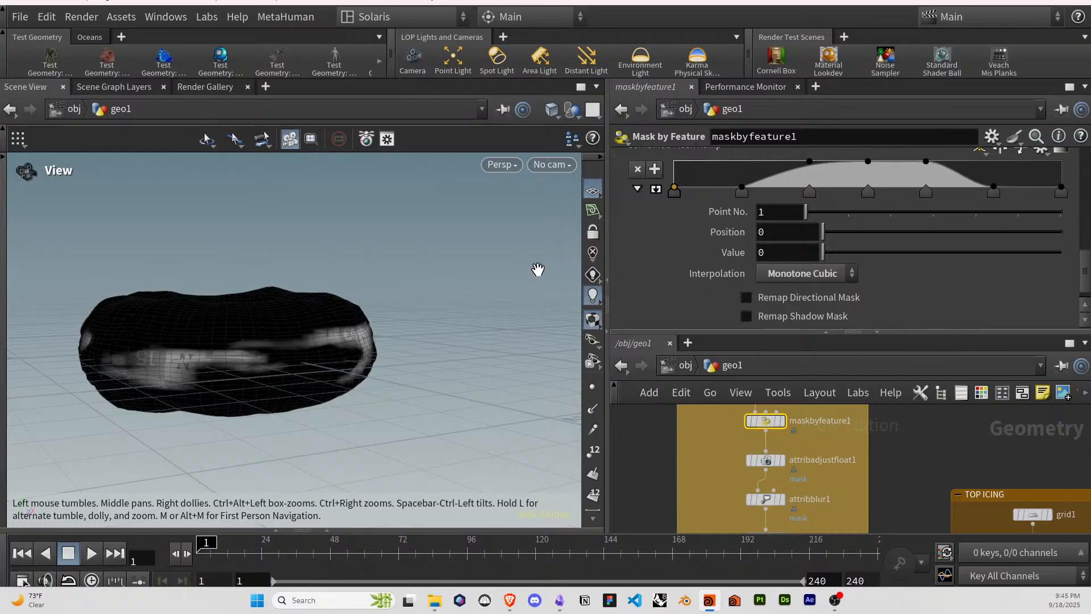
pyautogui.hotkey('ctrl', 'z')
pyautogui.hotkey('ctrl', 'z')
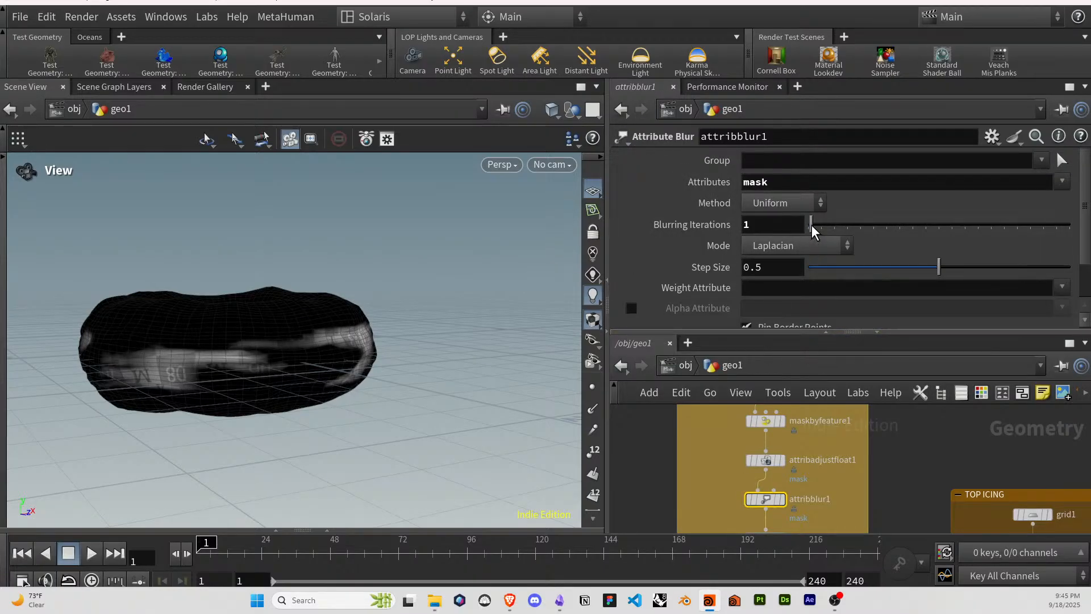
# Try 2 Blurring Iterations and a Step Size of 0.185 on attribblur1, and undo the Step Size change.
pyautogui.moveTo(812, 226); pyautogui.dragTo(813, 223)
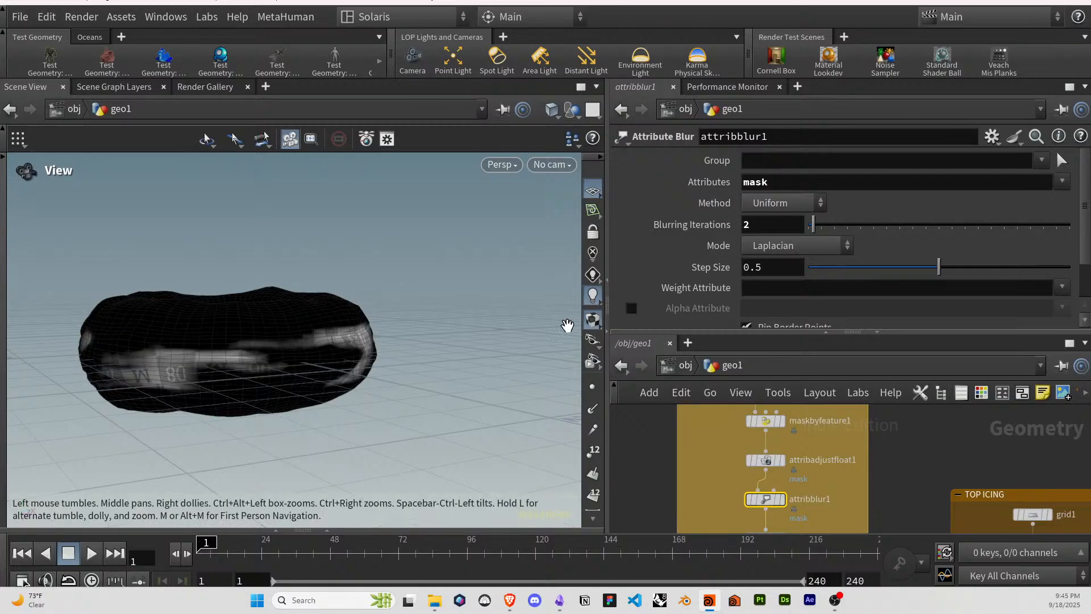
pyautogui.moveTo(938, 267); pyautogui.dragTo(858, 266)
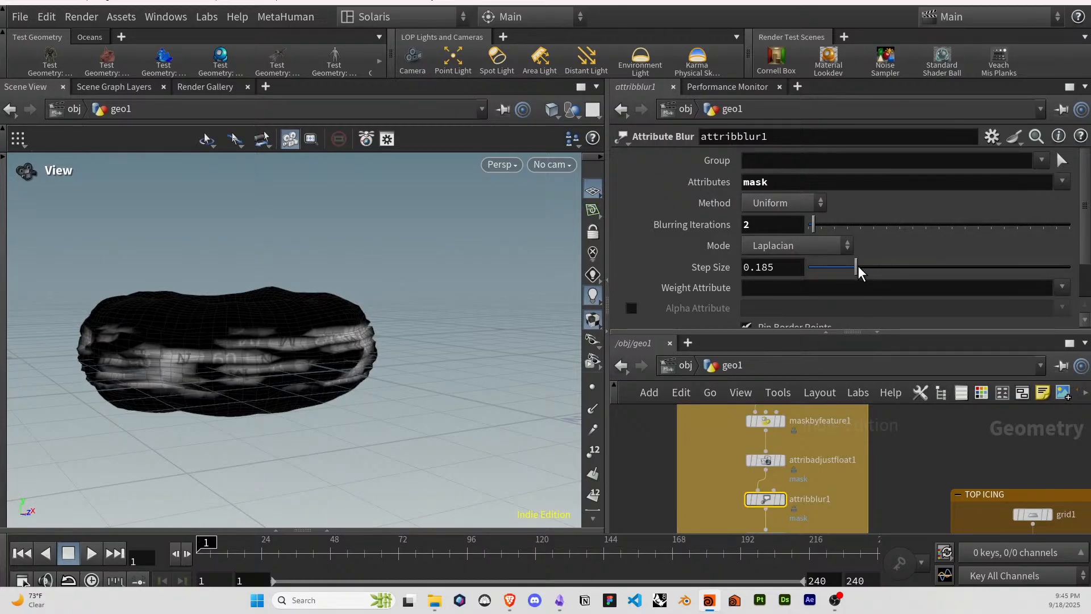
pyautogui.hotkey('ctrl', 'z')
# Undo the recent mask adjustments back to the color2 node's range of 1.2 to 3.5.
pyautogui.scroll(-3, 836, 497)
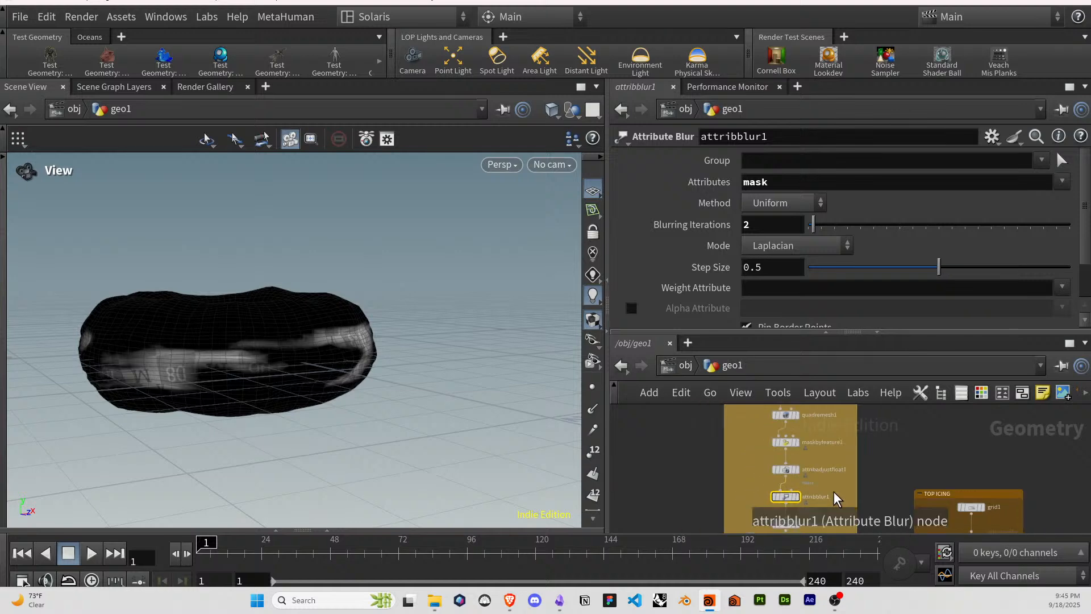
pyautogui.moveTo(836, 497); pyautogui.dragTo(837, 412, button='middle')
pyautogui.moveTo(835, 458); pyautogui.dragTo(837, 409, button='middle')
pyautogui.moveTo(426, 326)
pyautogui.mouseDown()
pyautogui.moveTo(434, 363)
pyautogui.moveTo(485, 331)
pyautogui.moveTo(446, 333)
pyautogui.mouseUp()
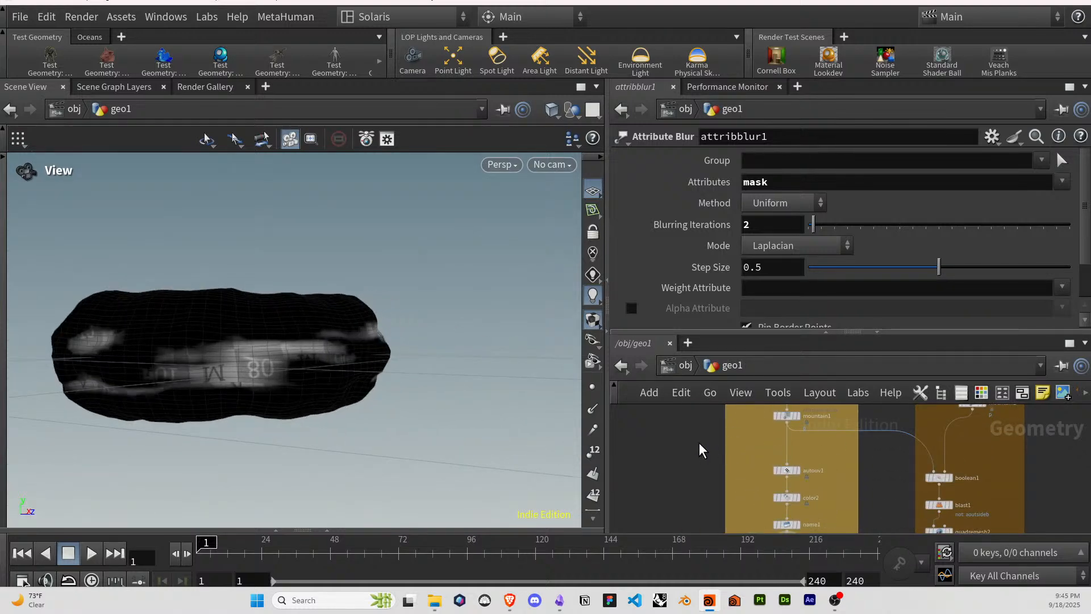
pyautogui.hotkey('ctrl', 'z')
pyautogui.hotkey('ctrl', 'z')
pyautogui.hotkey('ctrl', 'z')
pyautogui.hotkey('ctrl', 'z')
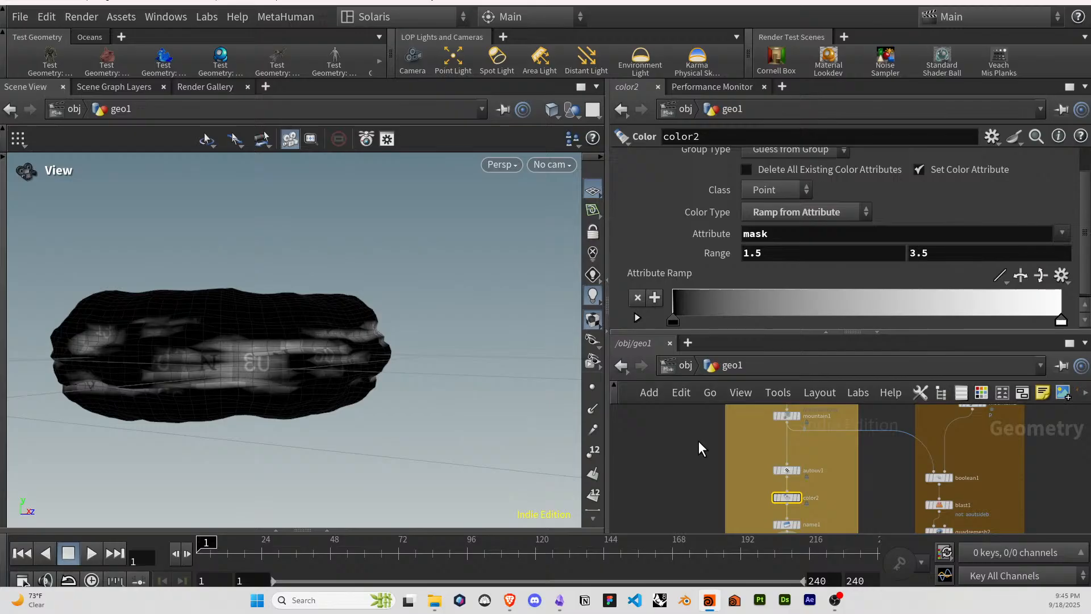
pyautogui.hotkey('ctrl', 'z')
pyautogui.hotkey('ctrl', 'z')
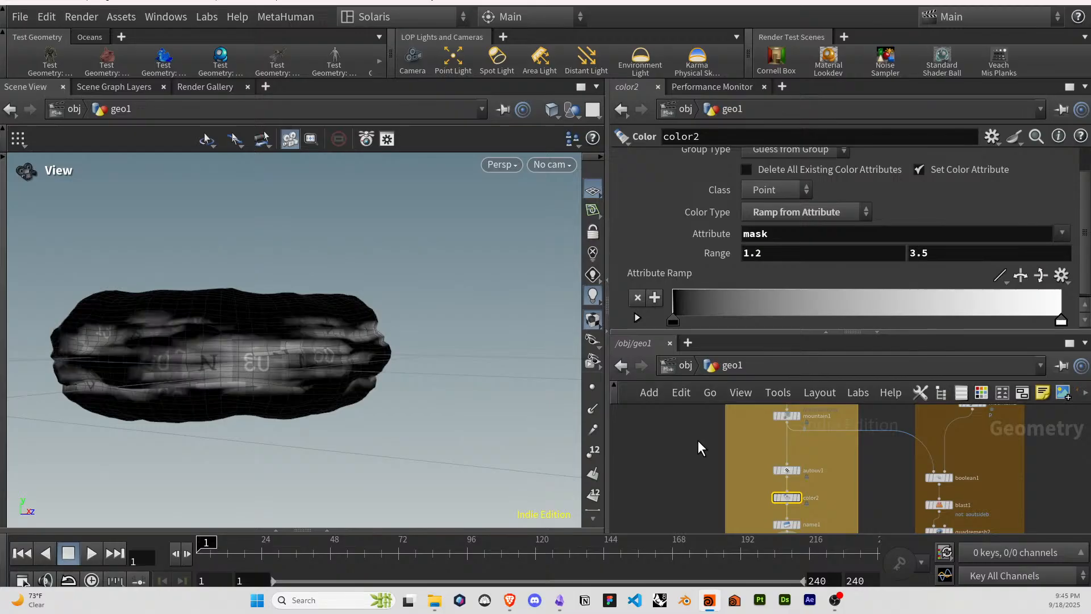
# Try 1.25 and 1 as the lower limit of color2's mask Range.
pyautogui.click(811, 253)
pyautogui.press('Return')
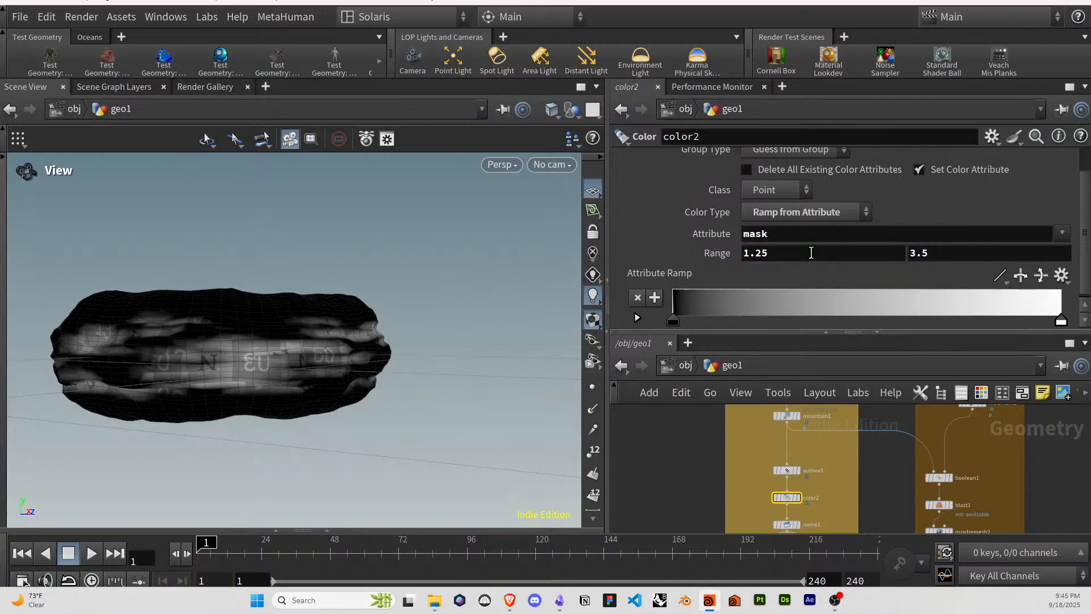
pyautogui.click(808, 253)
pyautogui.write('1')
pyautogui.press('Return')
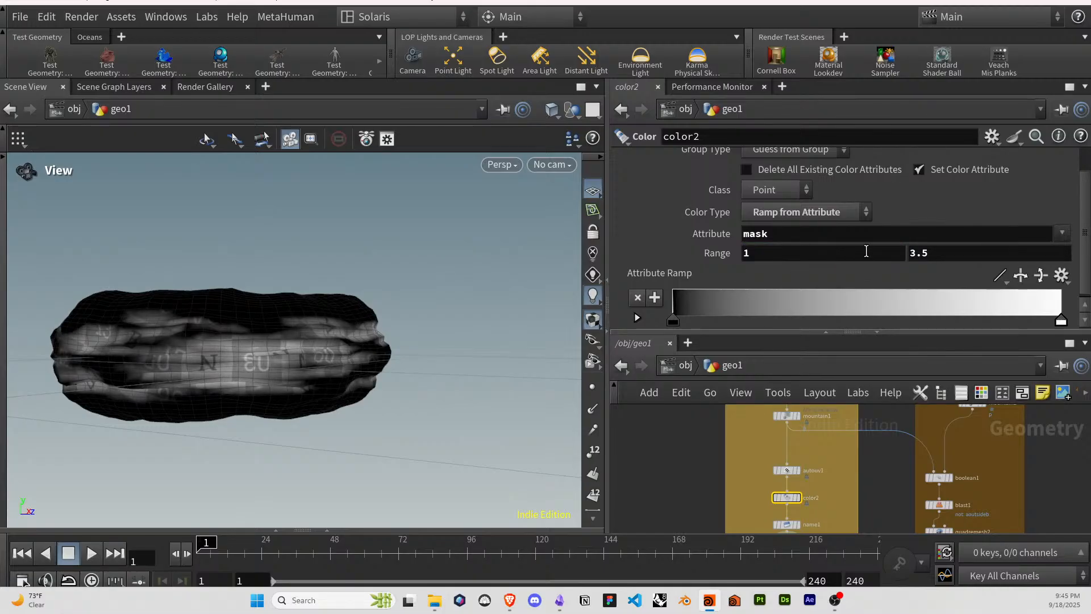
# Try a mask Range of 1.5 to 4 on color2 and undo both values.
pyautogui.click(848, 253)
pyautogui.write('.5')
pyautogui.press('Tab')
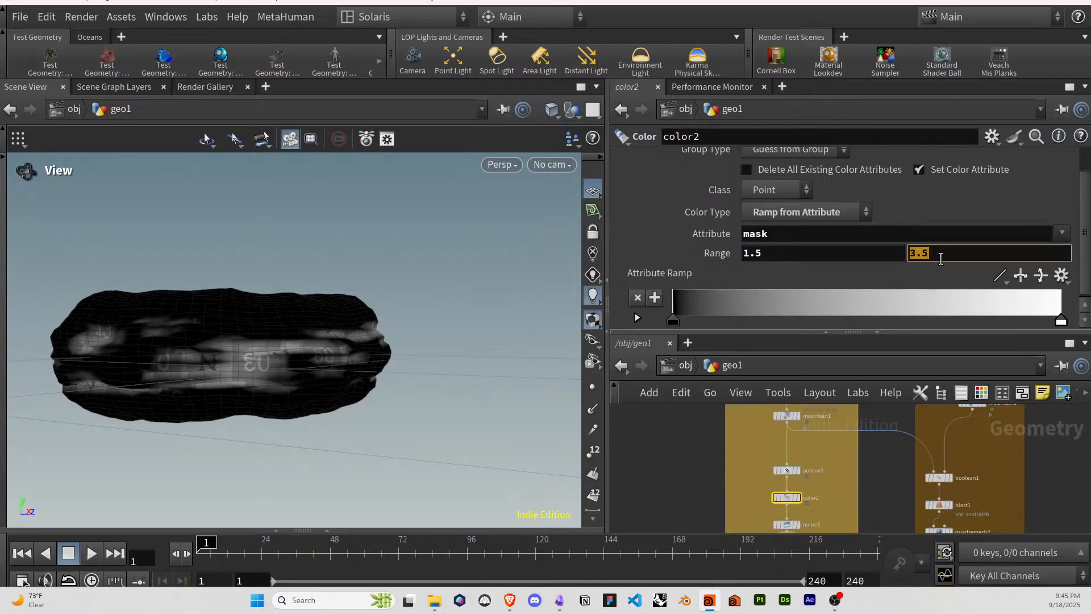
pyautogui.write('4')
pyautogui.press('Return')
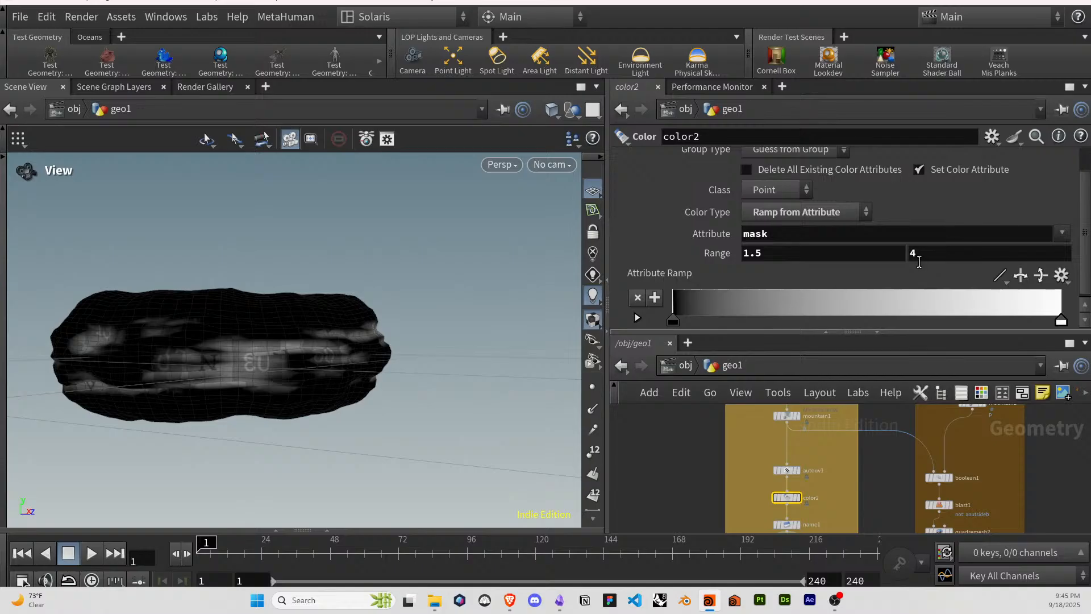
pyautogui.hotkey('ctrl', 'z')
pyautogui.hotkey('ctrl', 'z')
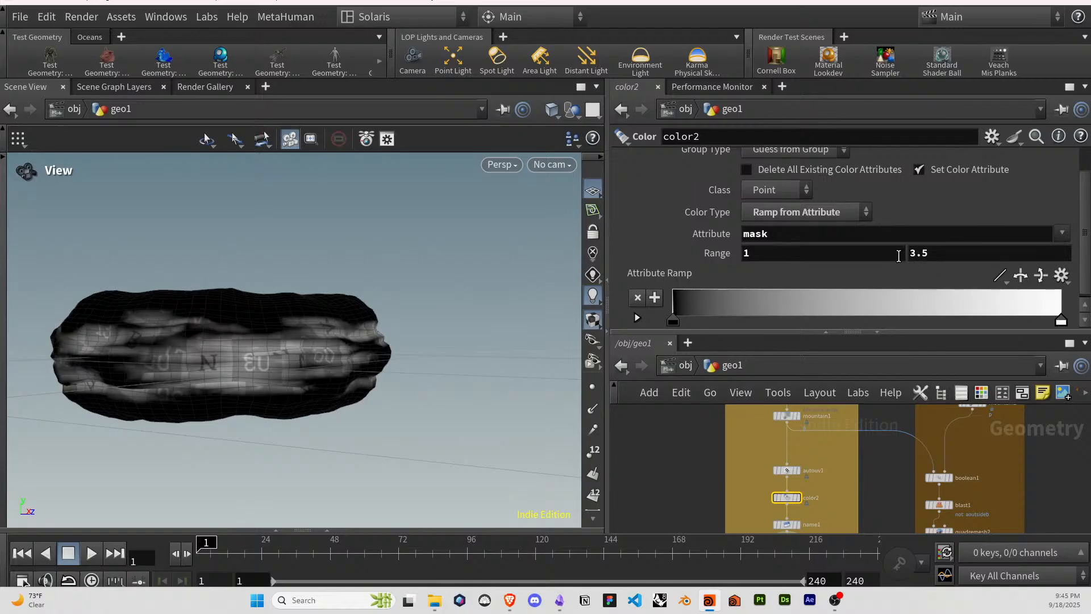
# Set the lower limit of color2's mask Range to 1.25.
pyautogui.click(867, 256)
pyautogui.write('.25')
pyautogui.press('Return')
pyautogui.moveTo(397, 307); pyautogui.dragTo(241, 344)
# Display the complete donut from the OUT_DONUT node in the geometry network.
pyautogui.click(871, 470)
pyautogui.moveTo(871, 506); pyautogui.dragTo(855, 451, button='middle')
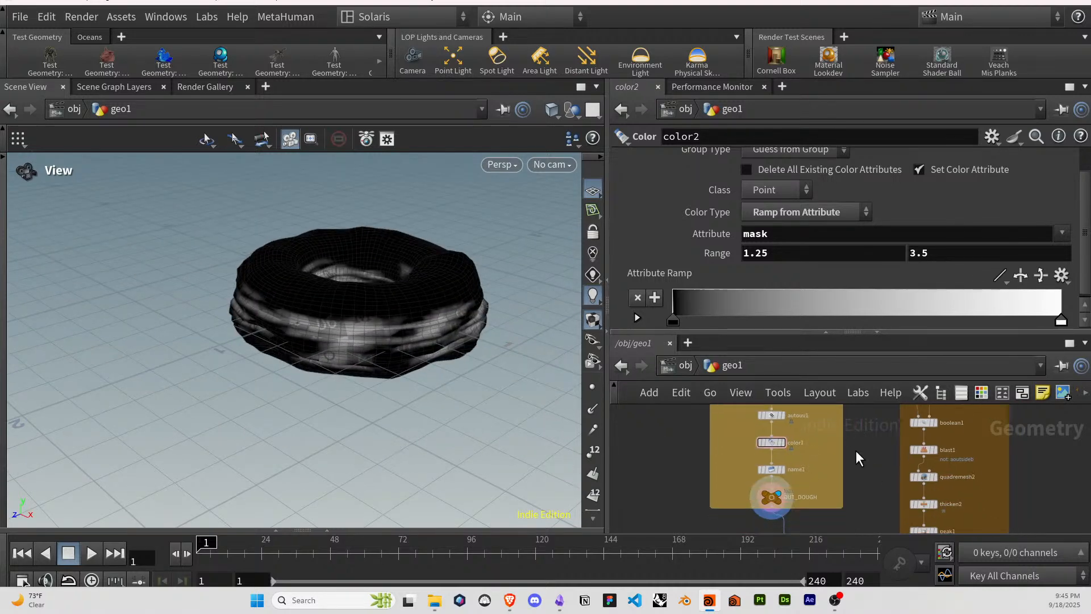
pyautogui.scroll(-2, 857, 478)
pyautogui.moveTo(855, 522); pyautogui.dragTo(850, 401, button='middle')
pyautogui.scroll(-3, 848, 487)
pyautogui.moveTo(848, 490); pyautogui.dragTo(843, 417, button='middle')
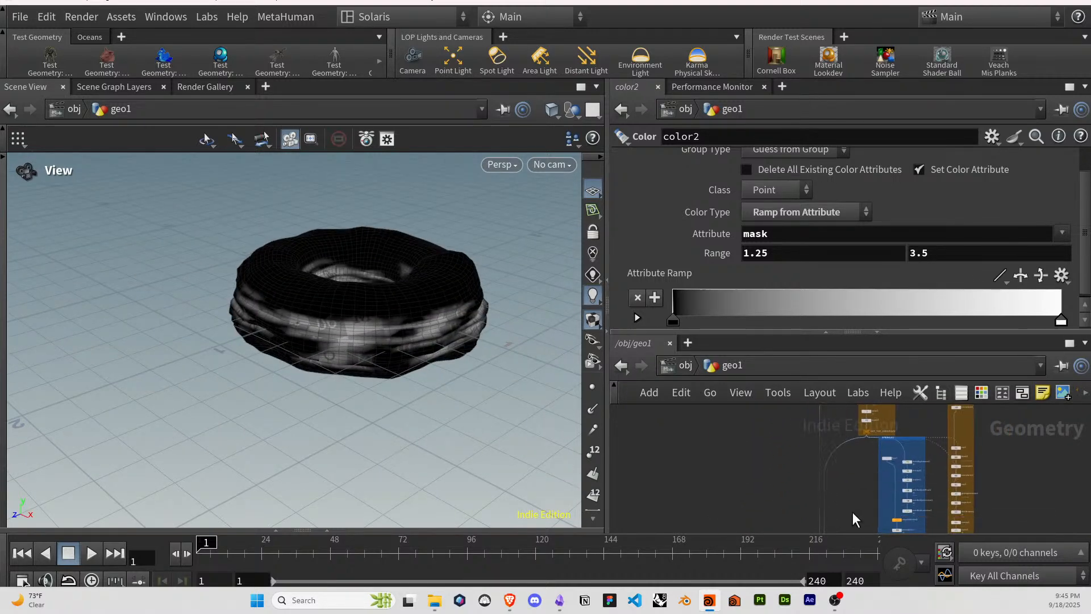
pyautogui.scroll(1, 852, 512)
pyautogui.moveTo(852, 512); pyautogui.dragTo(860, 403, button='middle')
pyautogui.scroll(3, 846, 499)
pyautogui.scroll(2, 824, 494)
pyautogui.moveTo(793, 484)
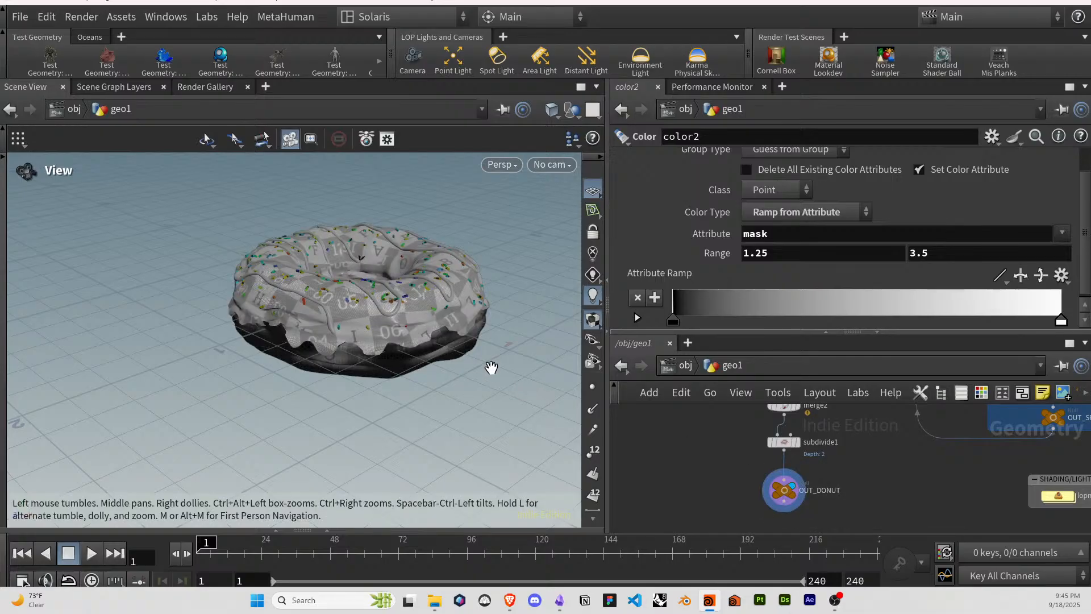
# Examine the sprinkles and drizzle geometry on top of the icing from close up.
pyautogui.moveTo(456, 361); pyautogui.dragTo(466, 386)
pyautogui.scroll(8, 439, 371)
pyautogui.moveTo(440, 375); pyautogui.dragTo(510, 415, button='middle')
pyautogui.moveTo(391, 362); pyautogui.dragTo(470, 350)
pyautogui.moveTo(470, 351); pyautogui.dragTo(530, 336, button='middle')
pyautogui.moveTo(369, 369); pyautogui.dragTo(414, 357)
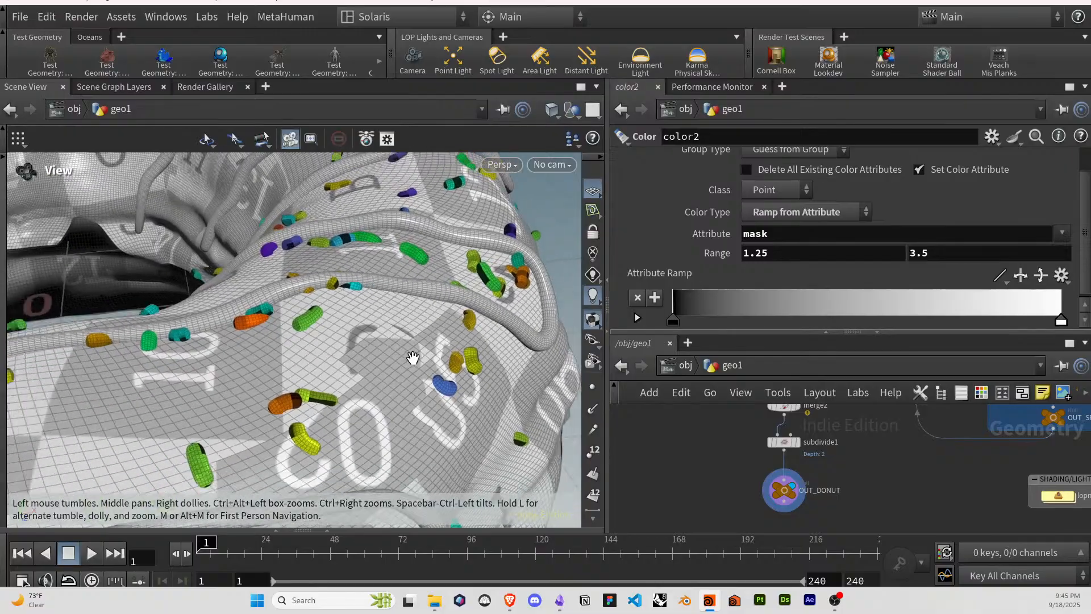
pyautogui.moveTo(370, 358); pyautogui.dragTo(543, 307, button='middle')
pyautogui.moveTo(414, 353); pyautogui.dragTo(476, 325)
pyautogui.moveTo(418, 362); pyautogui.dragTo(528, 309, button='middle')
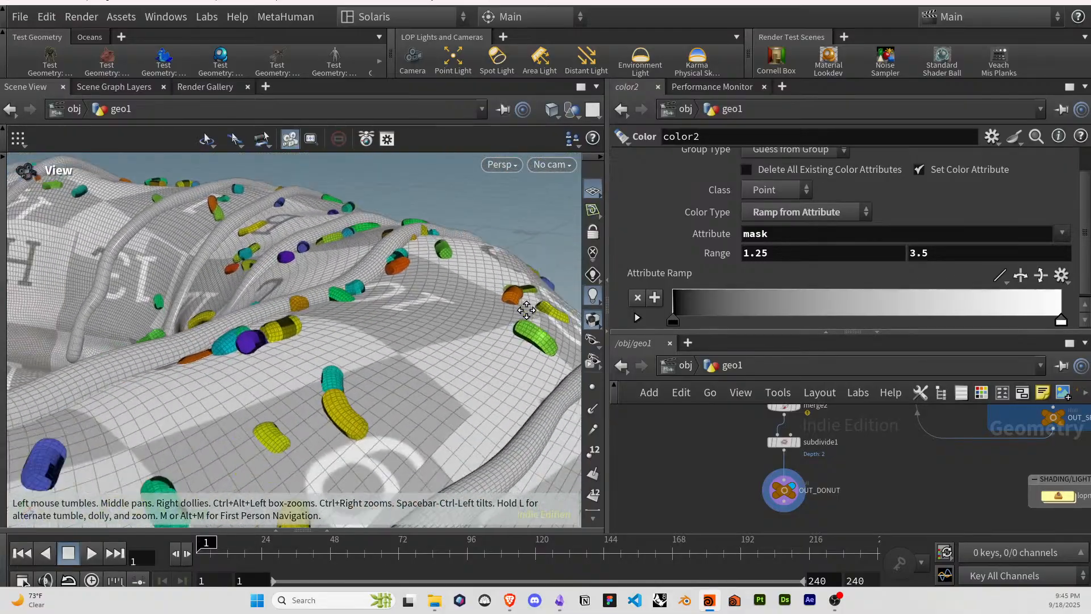
pyautogui.scroll(3, 381, 383)
pyautogui.scroll(2, 381, 383)
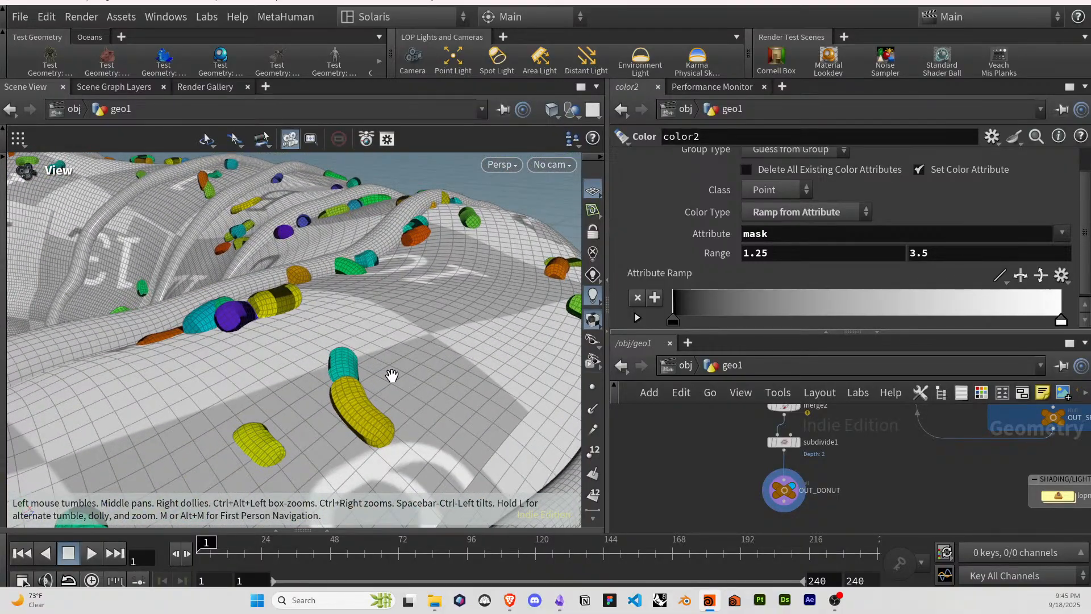
# Open the sprinkles material inside materiallibrary1 of lopnet1.
pyautogui.click(684, 365)
pyautogui.doubleClick(843, 471)
pyautogui.scroll(-2, 864, 469)
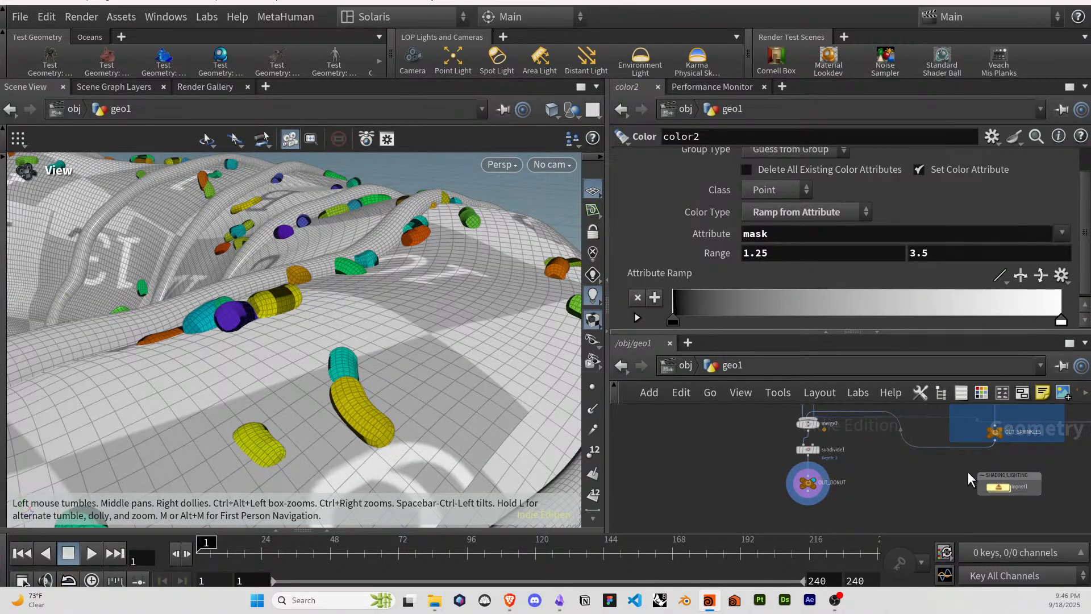
pyautogui.doubleClick(998, 487)
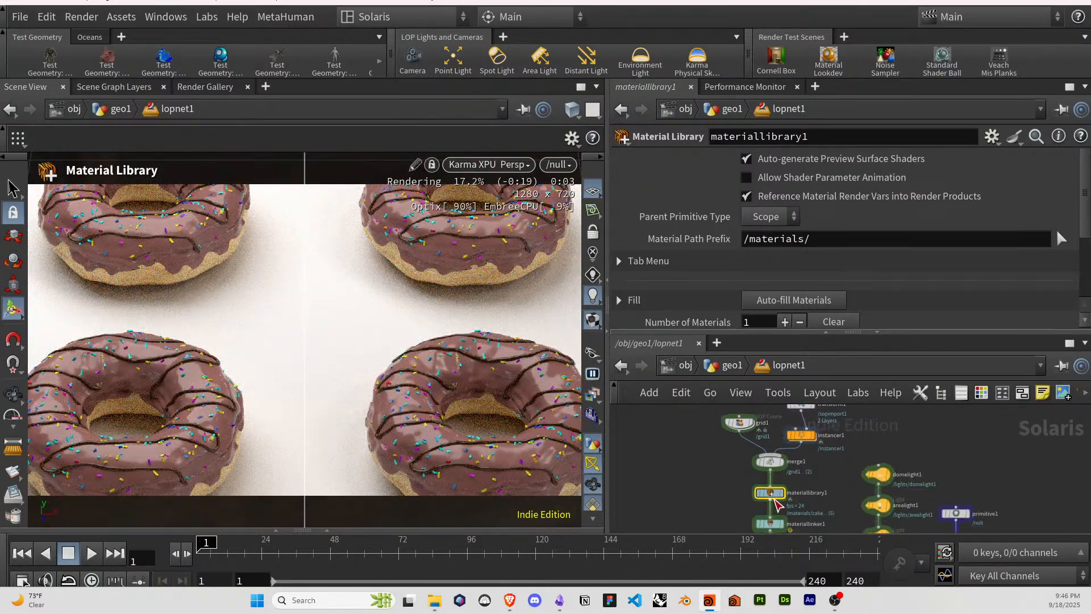
pyautogui.doubleClick(769, 511)
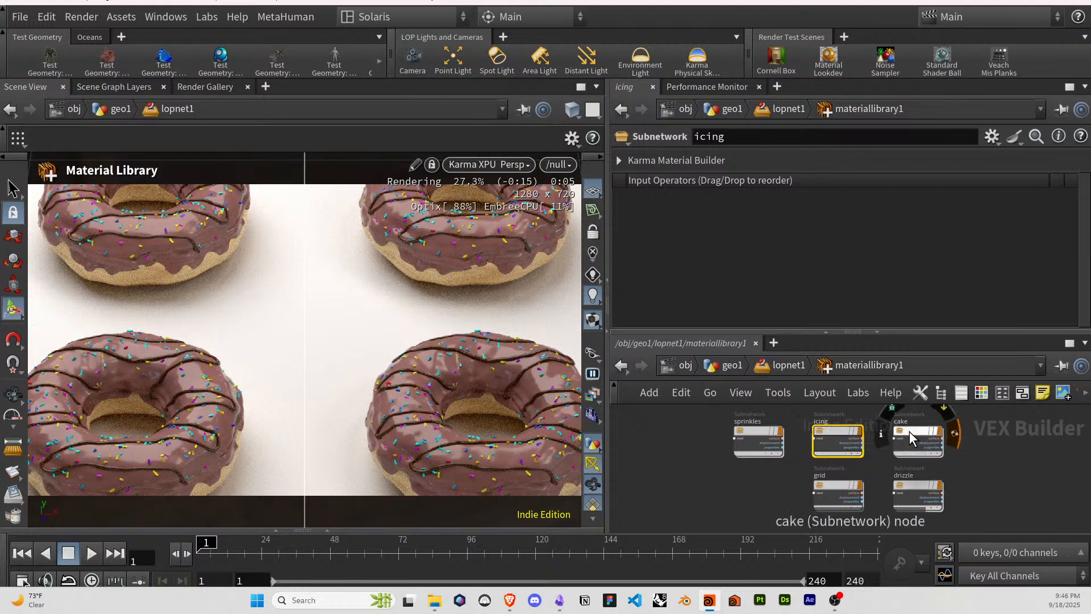
pyautogui.doubleClick(749, 428)
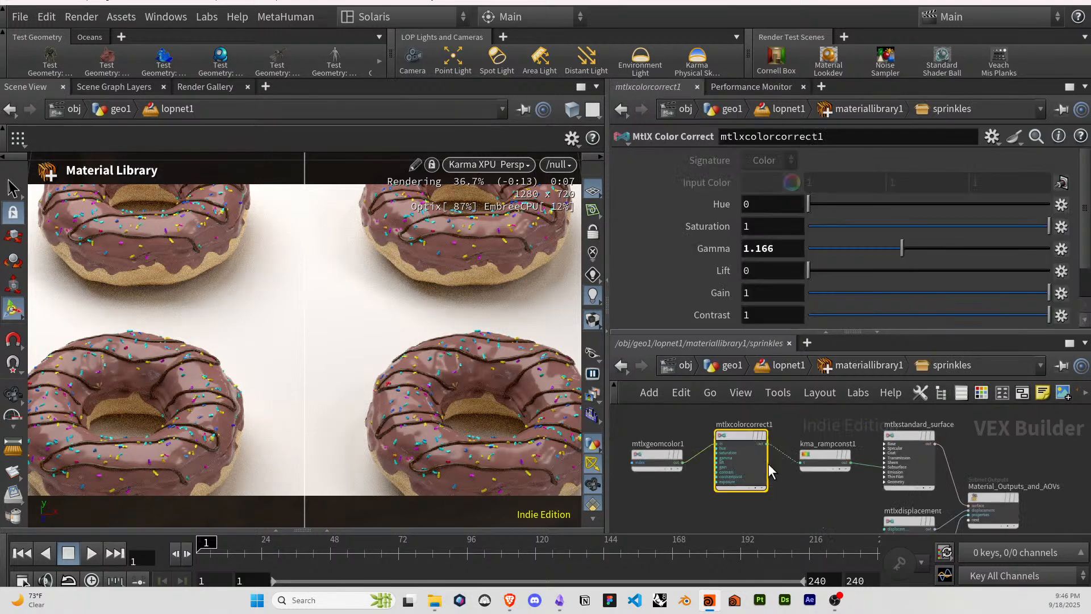
# Add an MtlX Position node below the color correct node in the sprinkles material.
pyautogui.press('Tab')
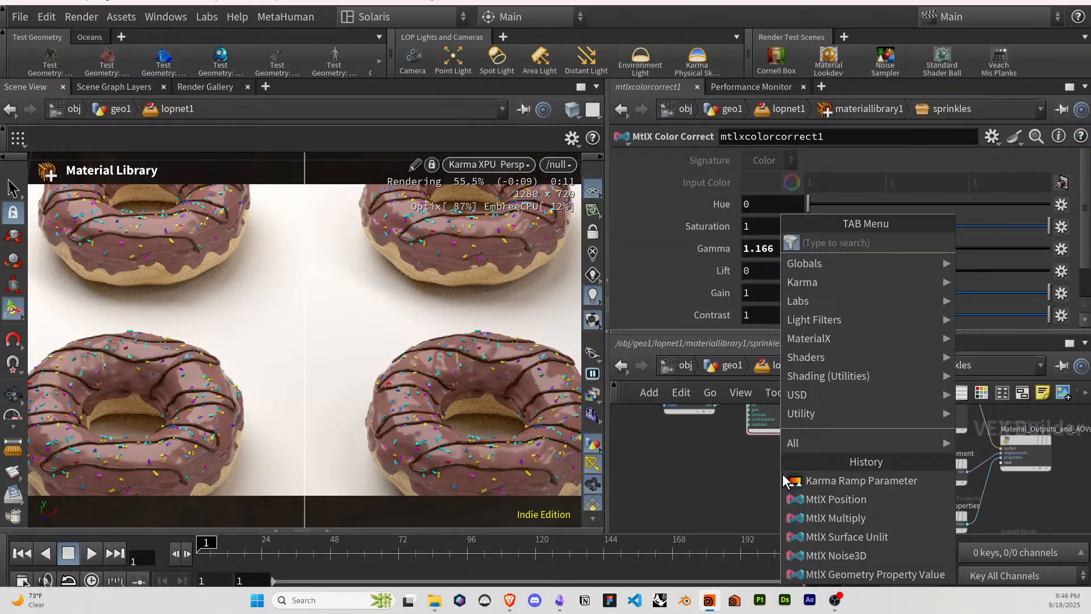
pyautogui.write('o')
pyautogui.press('BackSpace')
pyautogui.write('pos')
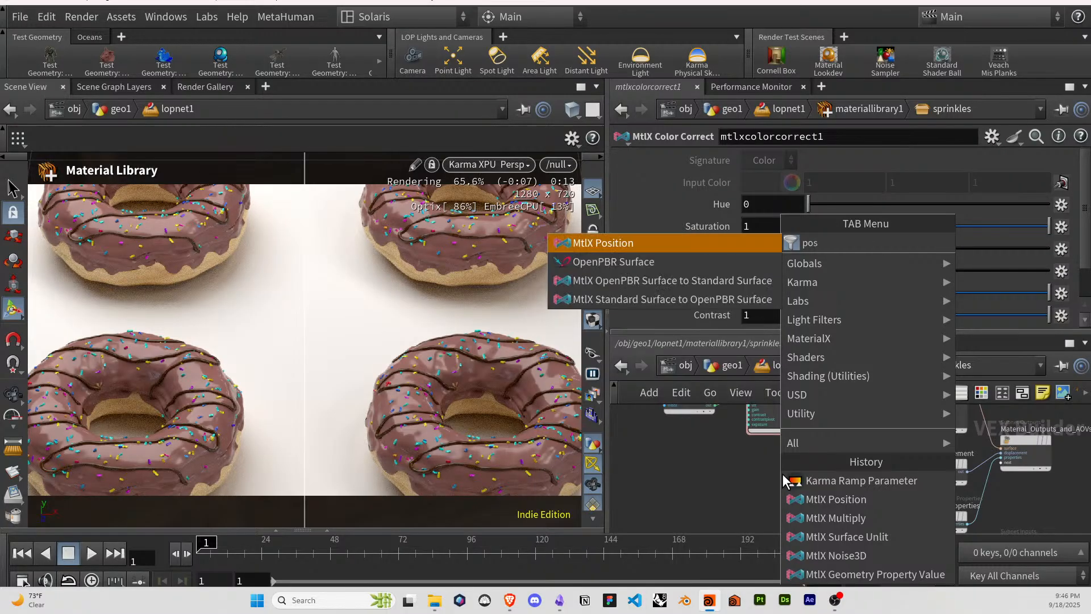
pyautogui.press('Return')
pyautogui.click(782, 477)
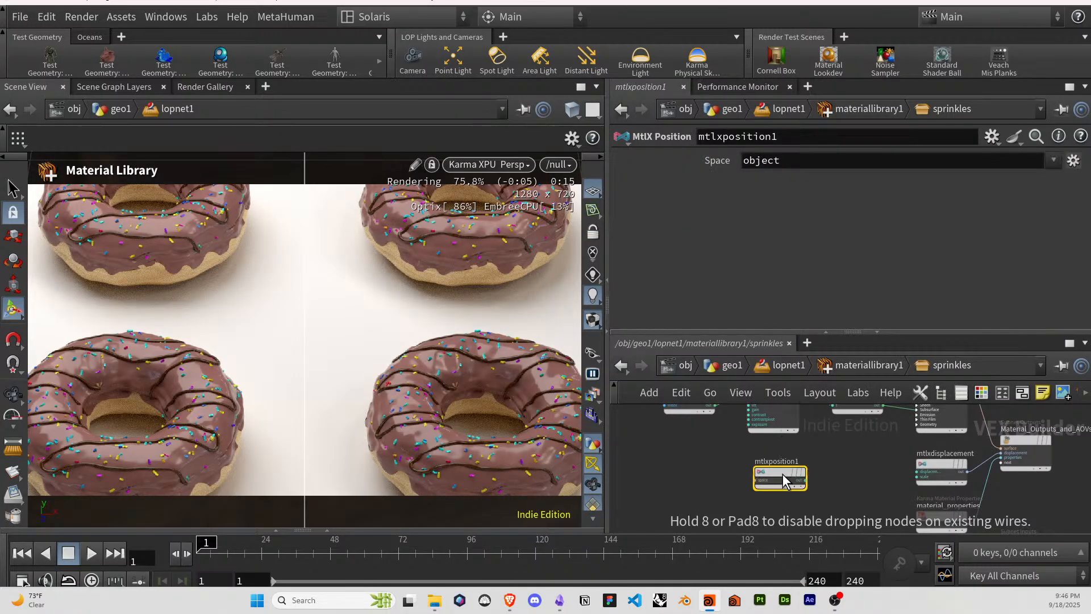
# Add an MtlX Multiply node fed by the MtlX Position node in the sprinkles material.
pyautogui.press('Tab')
pyautogui.write('mul')
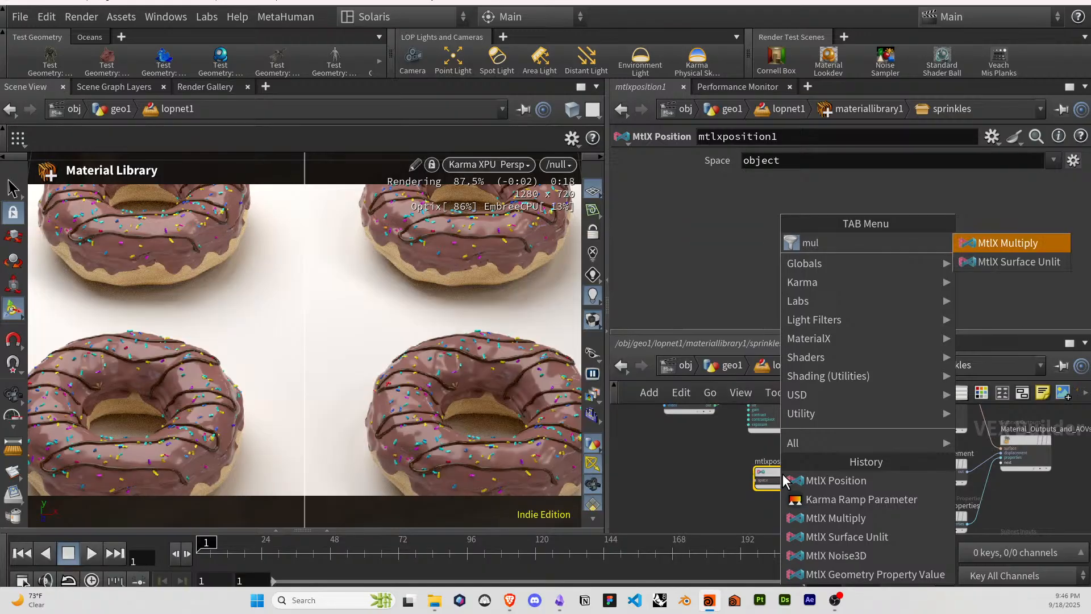
pyautogui.press('Return')
pyautogui.click(782, 474)
pyautogui.press('Tab')
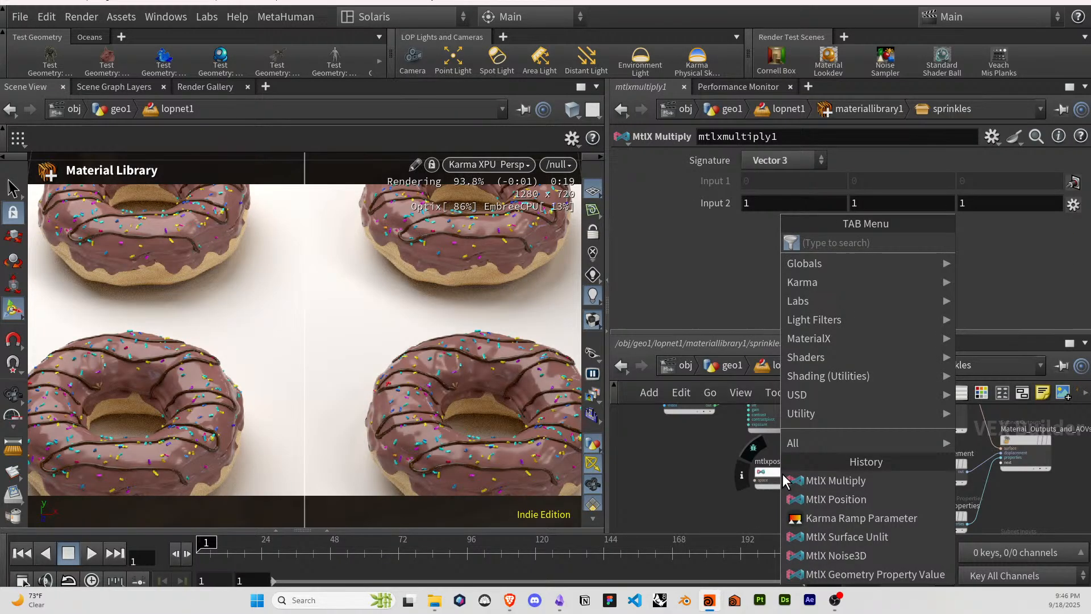
pyautogui.press('Escape')
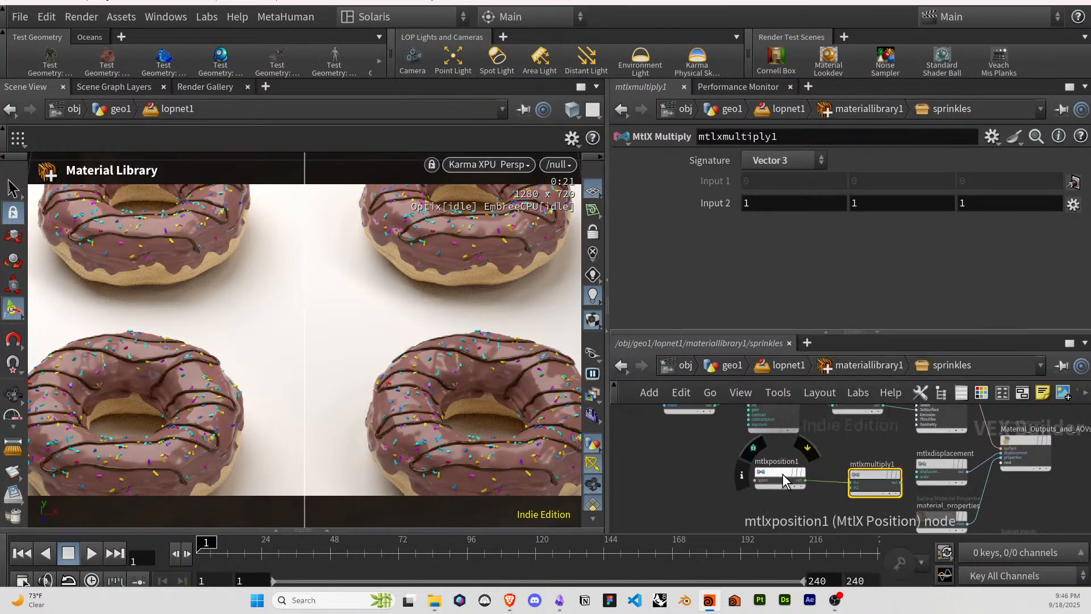
# Move the Position and Multiply nodes together so they sit below the geometry color and color correct nodes.
pyautogui.moveTo(872, 448); pyautogui.dragTo(701, 464)
pyautogui.moveTo(790, 451); pyautogui.dragTo(801, 493, button='middle')
pyautogui.scroll(2, 844, 472)
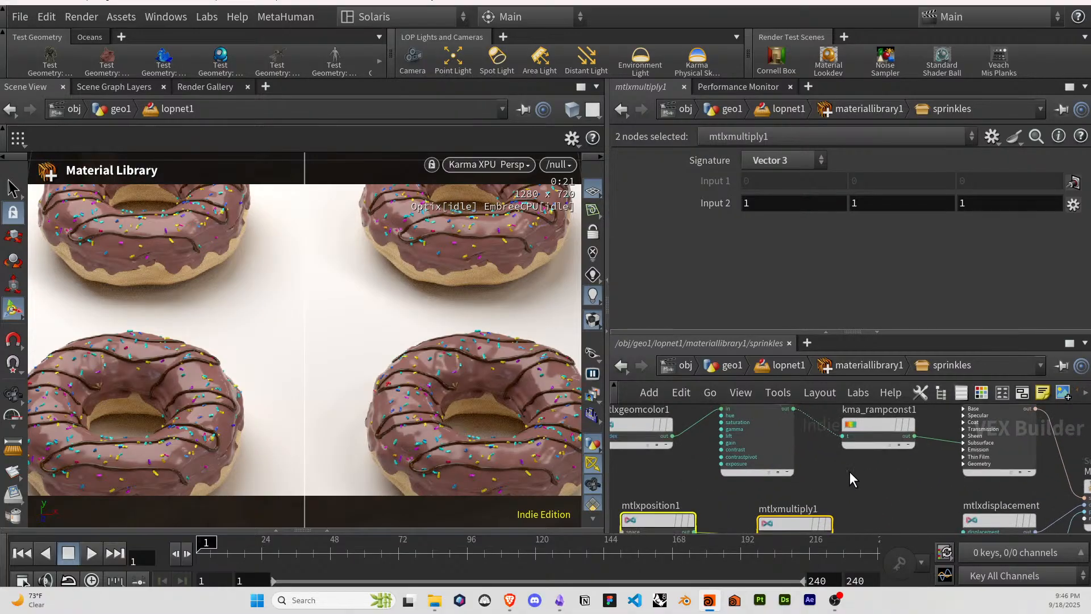
pyautogui.click(850, 471)
pyautogui.scroll(-2, 849, 473)
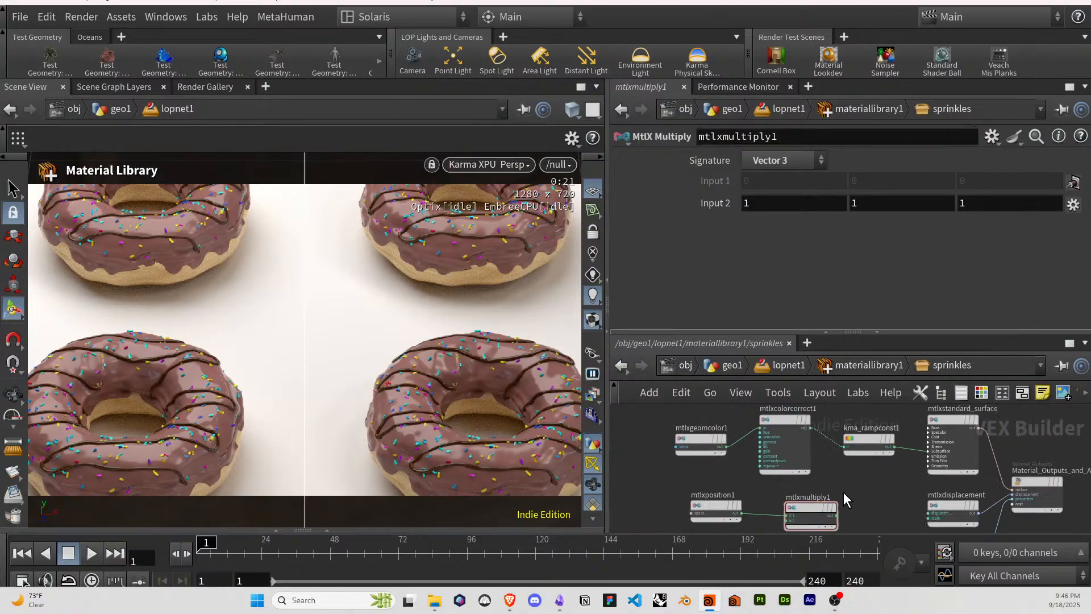
# Add an MtlX Worley Noise 3D node fed by the Multiply node in the sprinkles material.
pyautogui.click(949, 423)
pyautogui.moveTo(843, 521)
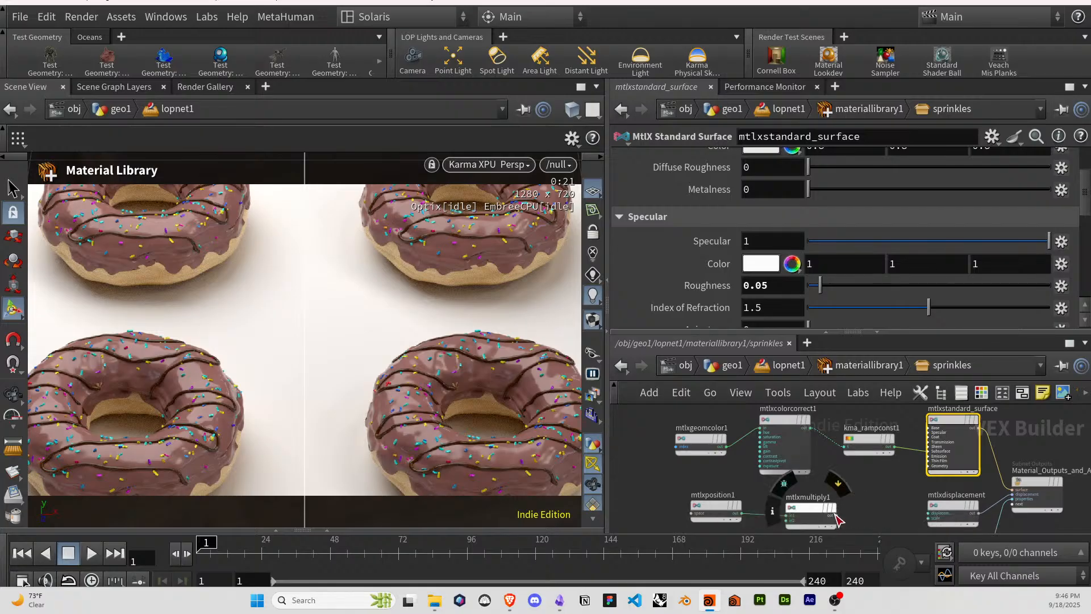
pyautogui.click(836, 514)
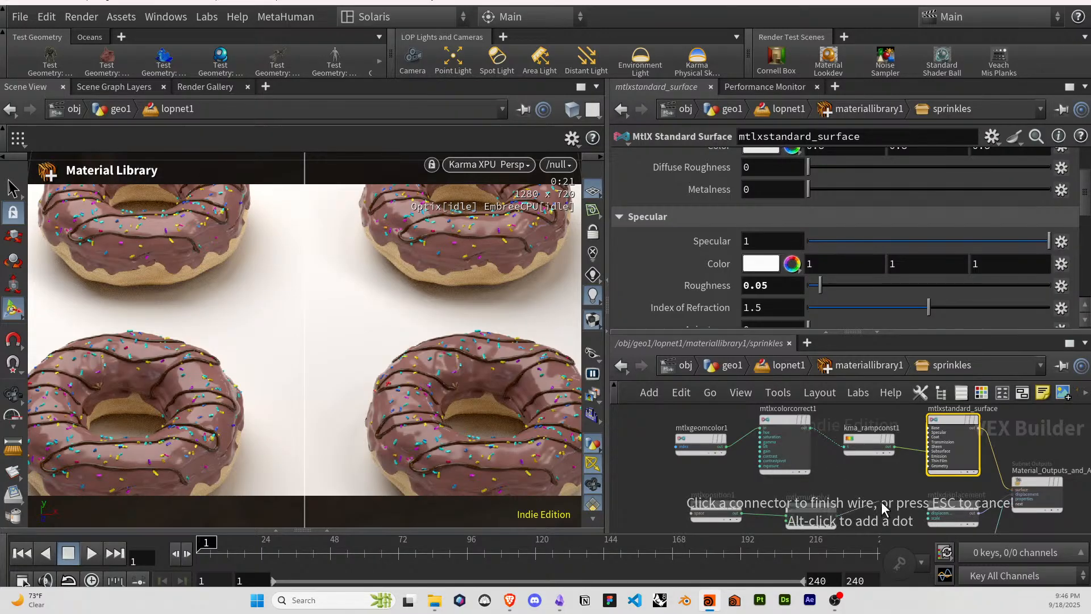
pyautogui.press('Tab')
pyautogui.write('norm')
pyautogui.press('Down')
pyautogui.press('Down')
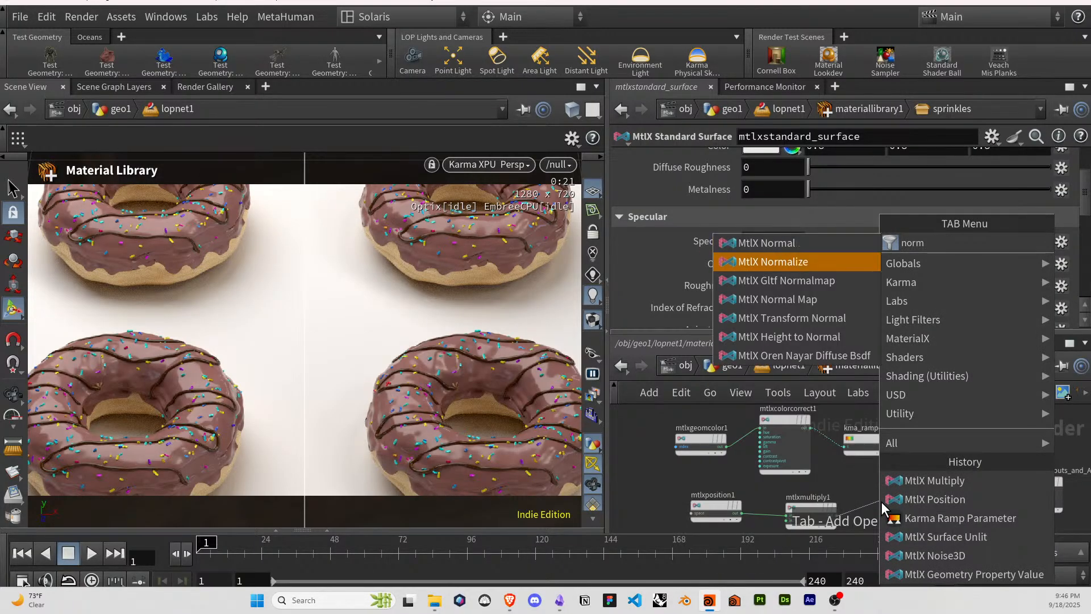
pyautogui.press('BackSpace')
pyautogui.press('BackSpace')
pyautogui.press('BackSpace')
pyautogui.press('BackSpace')
pyautogui.write('worl')
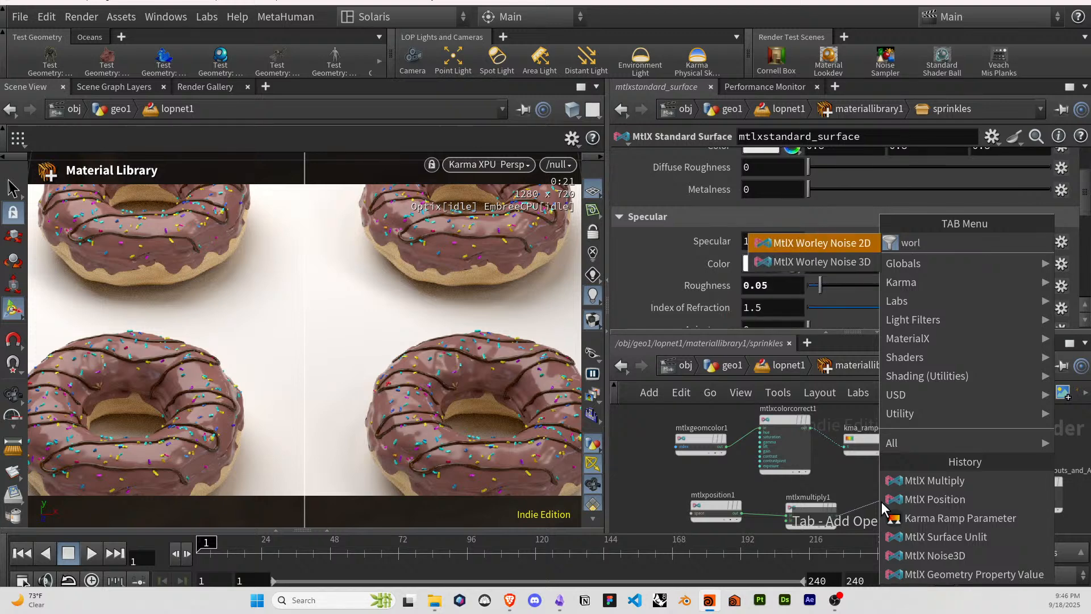
pyautogui.press('Down')
pyautogui.press('Return')
# Add an MtlX Bump node fed by the Worley Noise 3D node.
pyautogui.press('Tab')
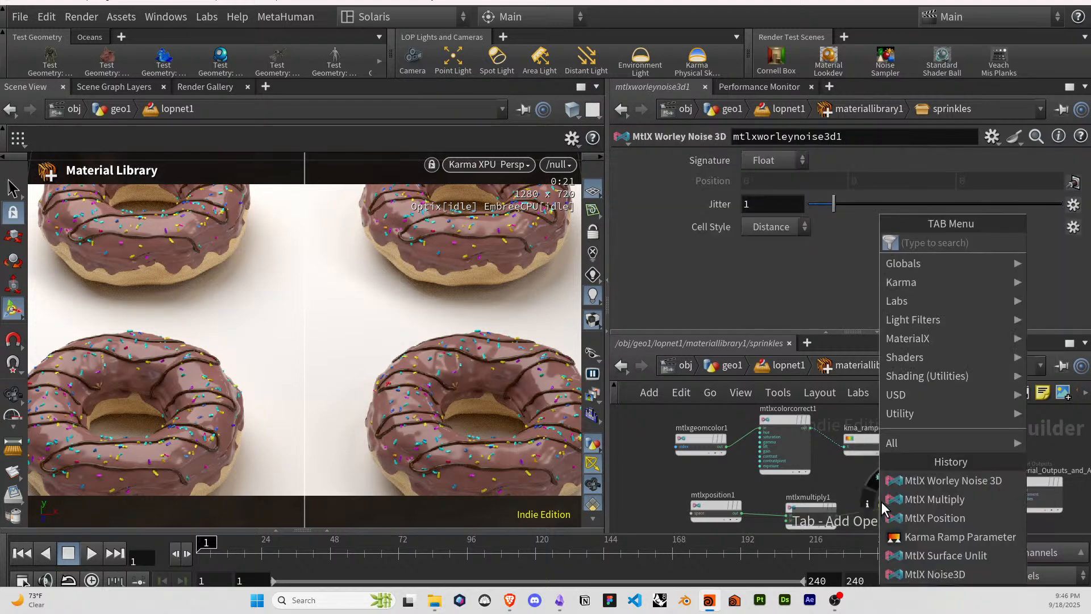
pyautogui.write('bu')
pyautogui.press('Return')
pyautogui.click(881, 502)
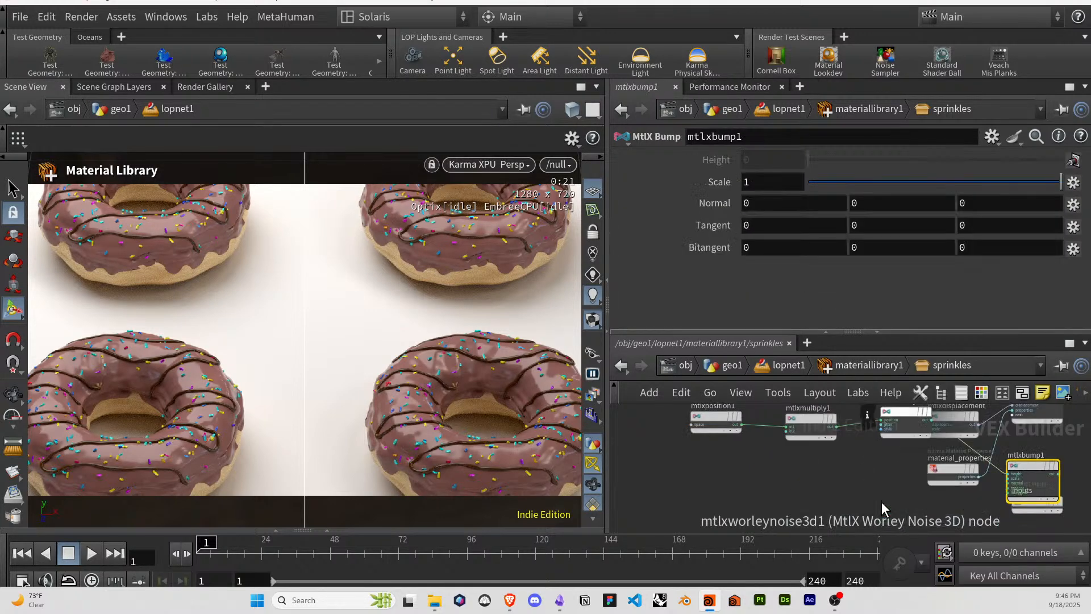
# Move the Position, Multiply and Worley Noise nodes together, clear of the displacement node.
pyautogui.scroll(-2, 921, 511)
pyautogui.click(909, 443)
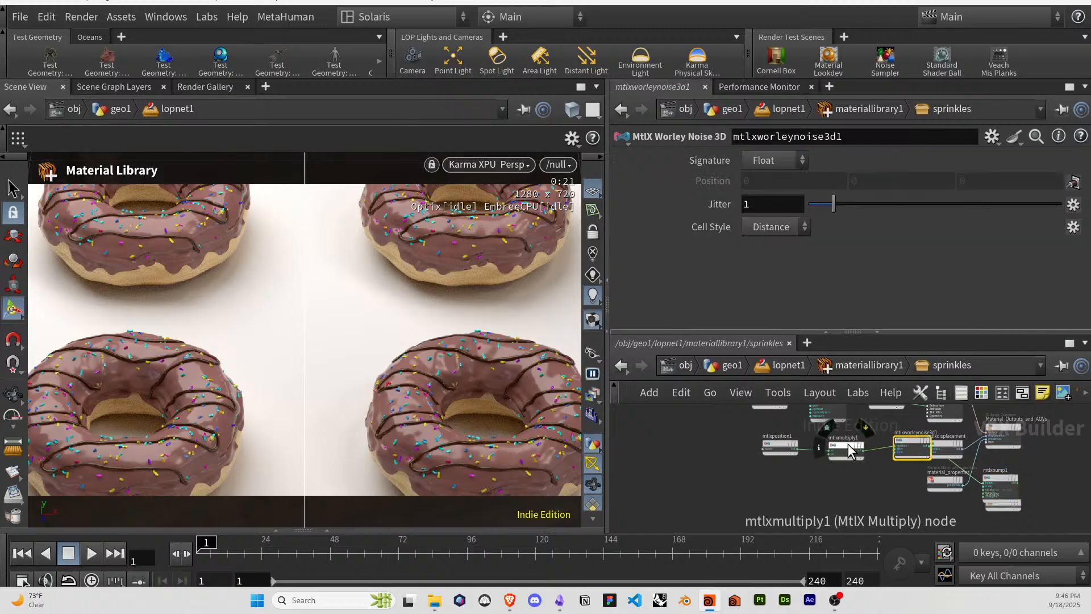
pyautogui.keyDown('shift'); pyautogui.click(847, 449); pyautogui.keyUp('shift')
pyautogui.keyDown('shift'); pyautogui.click(779, 443); pyautogui.keyUp('shift')
pyautogui.moveTo(779, 443); pyautogui.dragTo(674, 457)
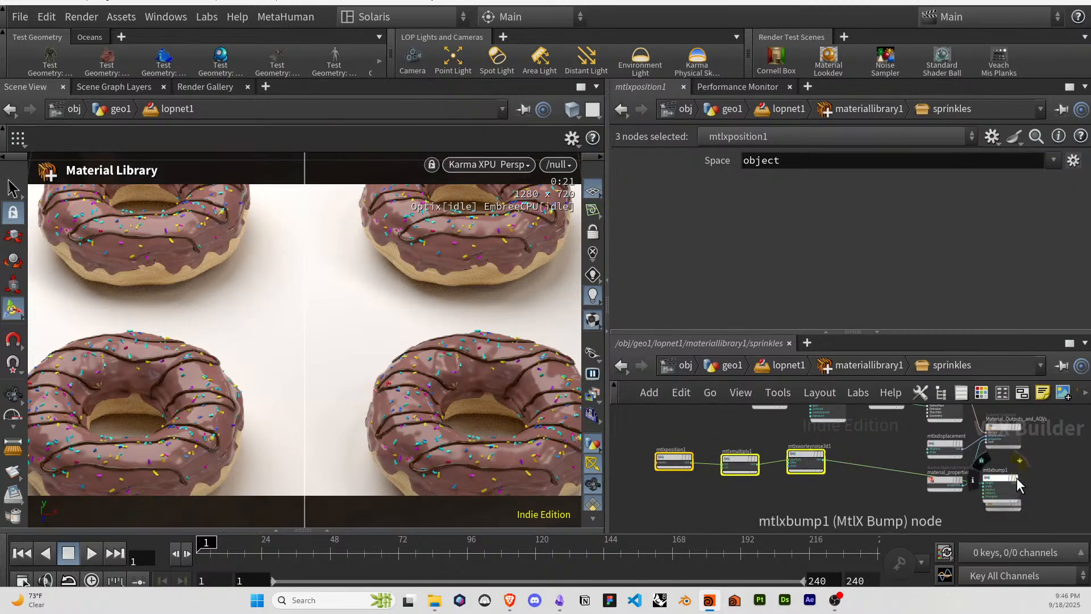
# Place the Bump node after the Worley Noise node and wire its output into the standard surface's Geometry inputs.
pyautogui.moveTo(960, 474); pyautogui.dragTo(883, 449)
pyautogui.scroll(3, 881, 431)
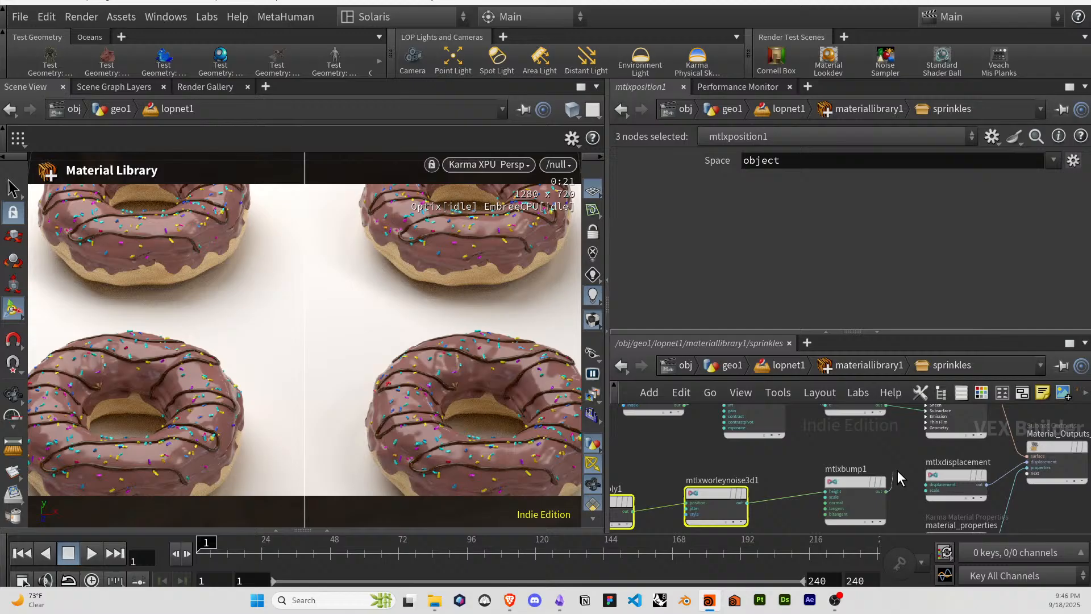
pyautogui.click(924, 427)
pyautogui.click(957, 504)
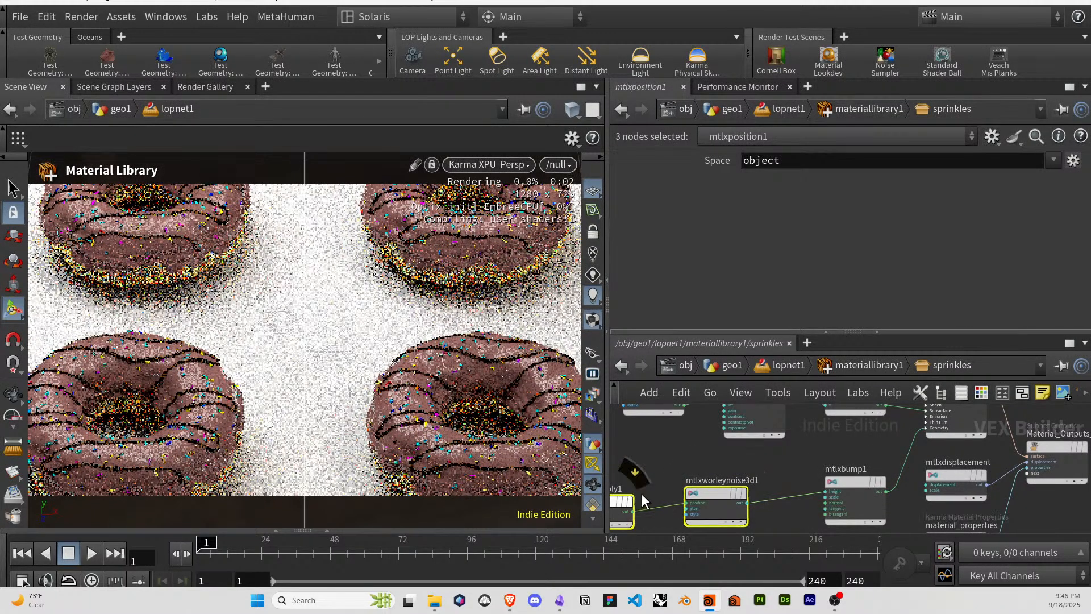
# Set the sprinkles material's MtlX Bump scale to 0.0005.
pyautogui.moveTo(642, 493); pyautogui.dragTo(776, 457, button='middle')
pyautogui.click(975, 483)
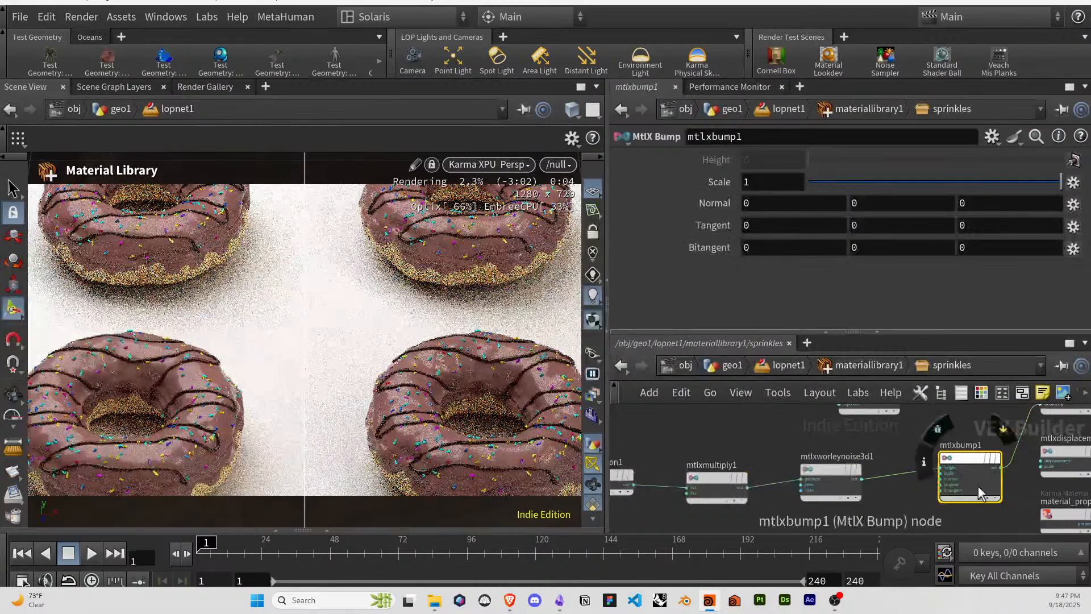
pyautogui.click(772, 186)
pyautogui.write('0.0005')
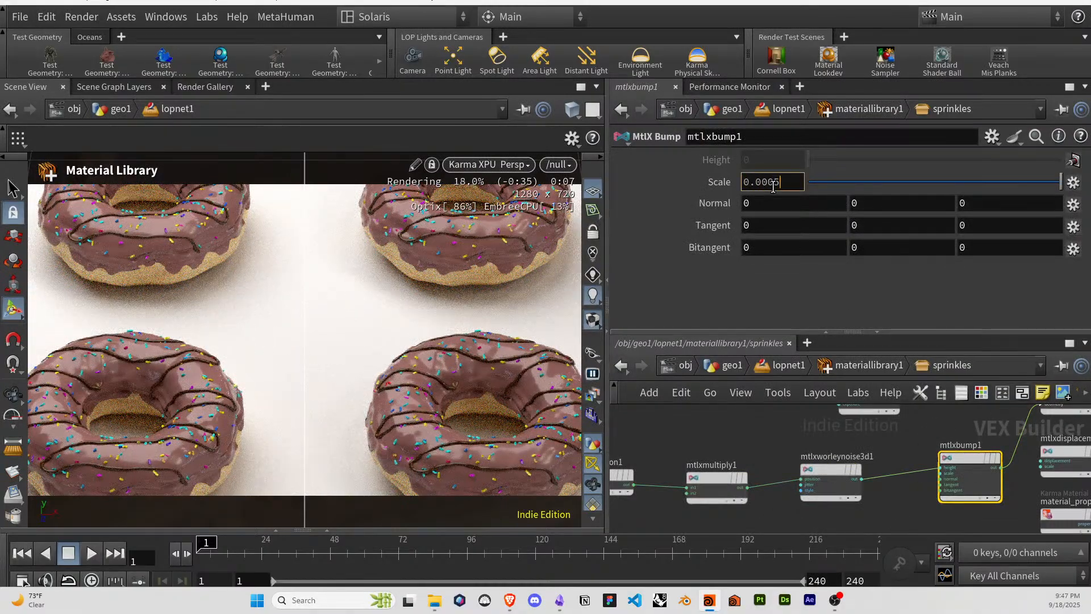
pyautogui.press('Return')
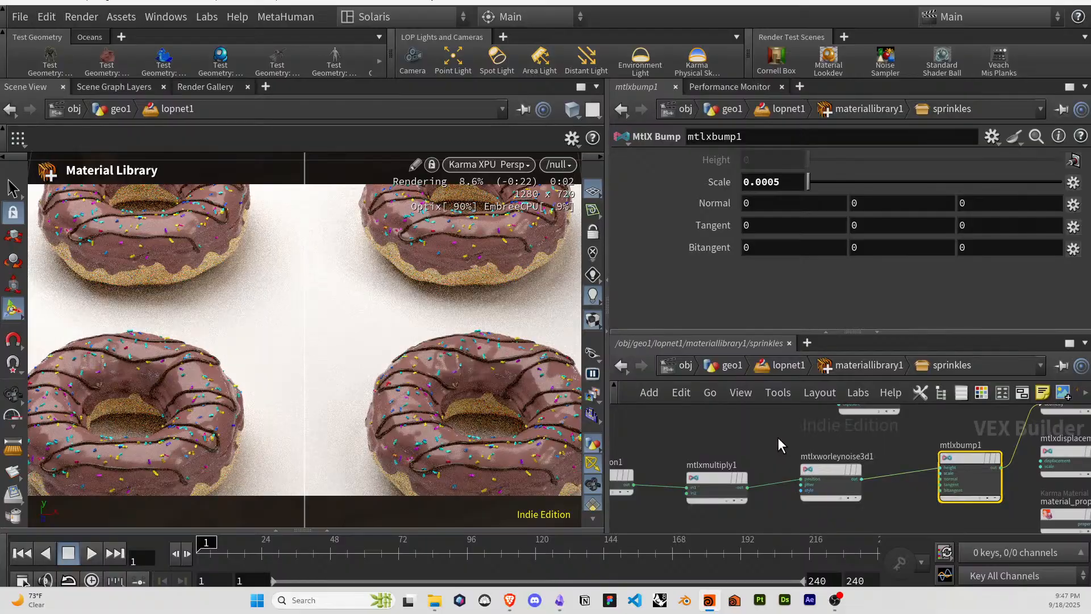
# Automatically lay out all the nodes in the sprinkles material network.
pyautogui.click(793, 443)
pyautogui.hotkey('ctrl', 'a')
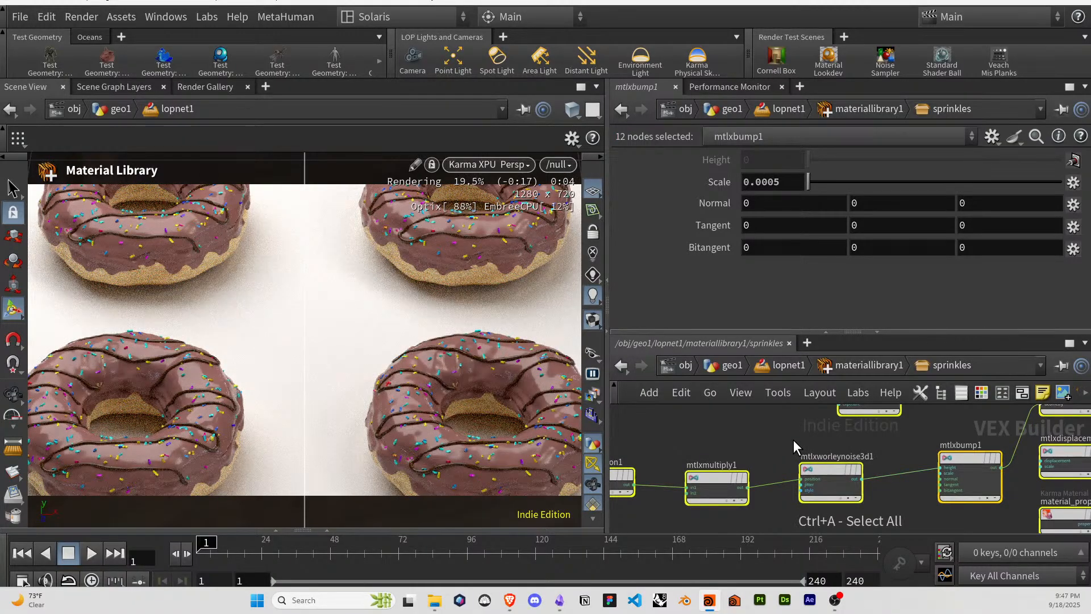
pyautogui.press('l')
pyautogui.click(806, 441)
# Return to lopnet1 and review the sticky note listing the icing, sprinkles and drizzle randomization tasks.
pyautogui.click(838, 370)
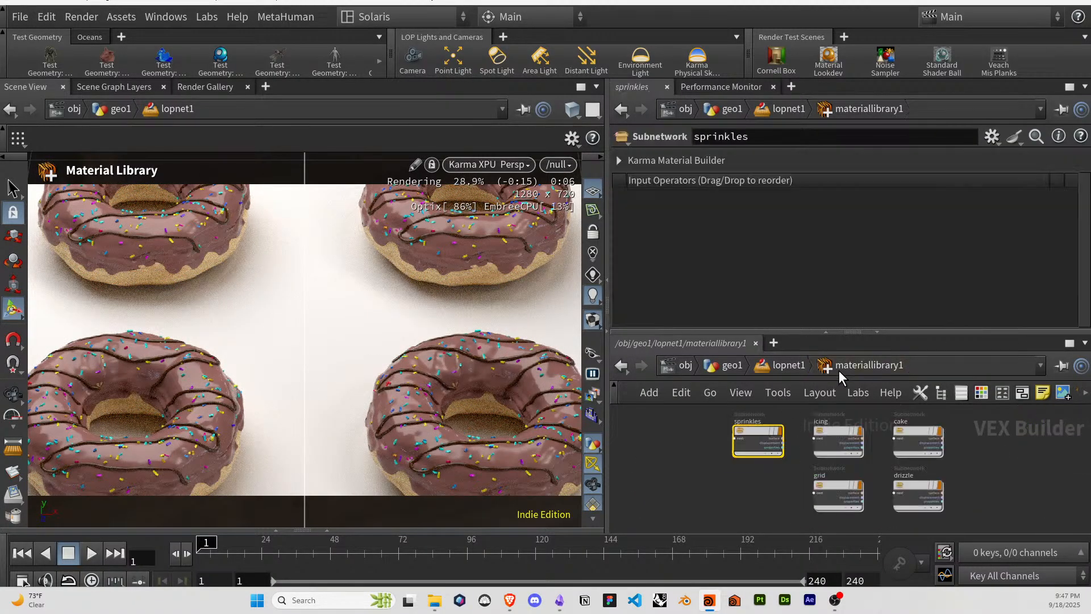
pyautogui.click(791, 365)
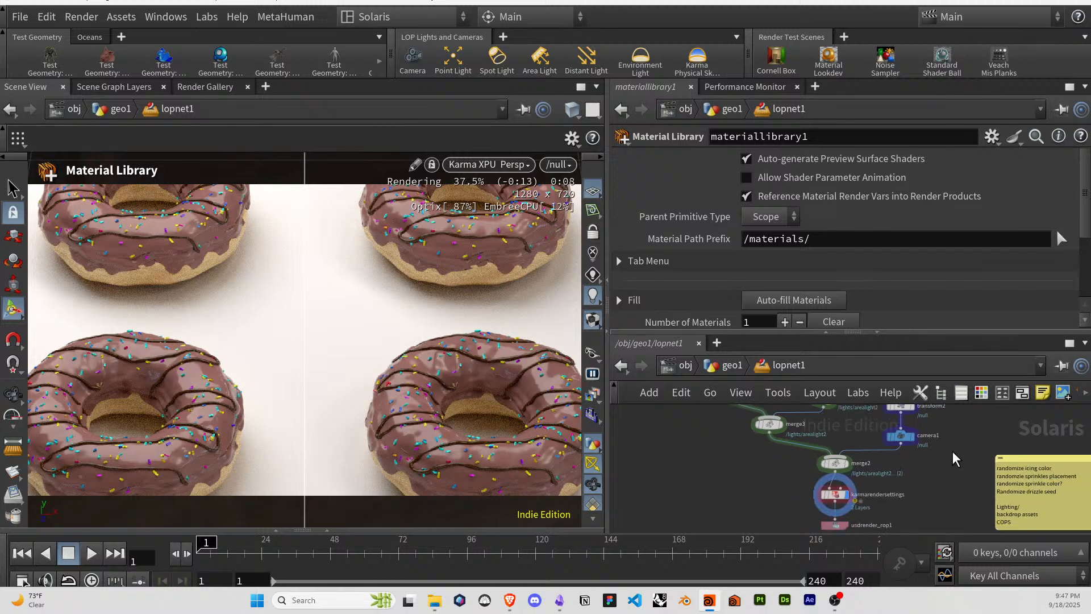
pyautogui.scroll(2, 952, 459)
pyautogui.moveTo(953, 462); pyautogui.dragTo(871, 467, button='middle')
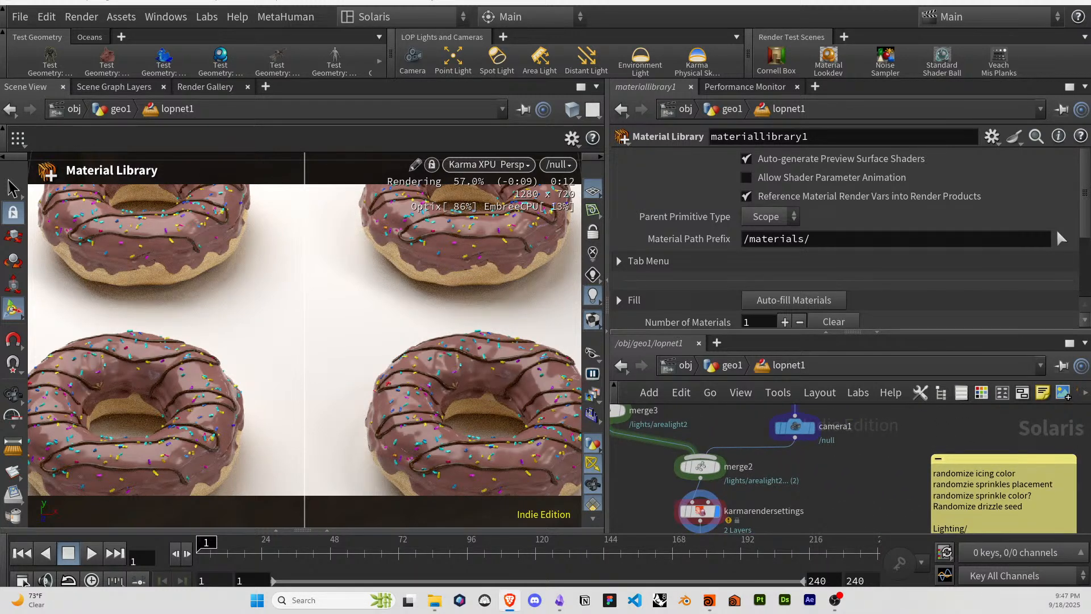
# Go up to geo1, display the OUT_SPRINKLES geometry and frame all the sprinkles in the view.
pyautogui.click(731, 366)
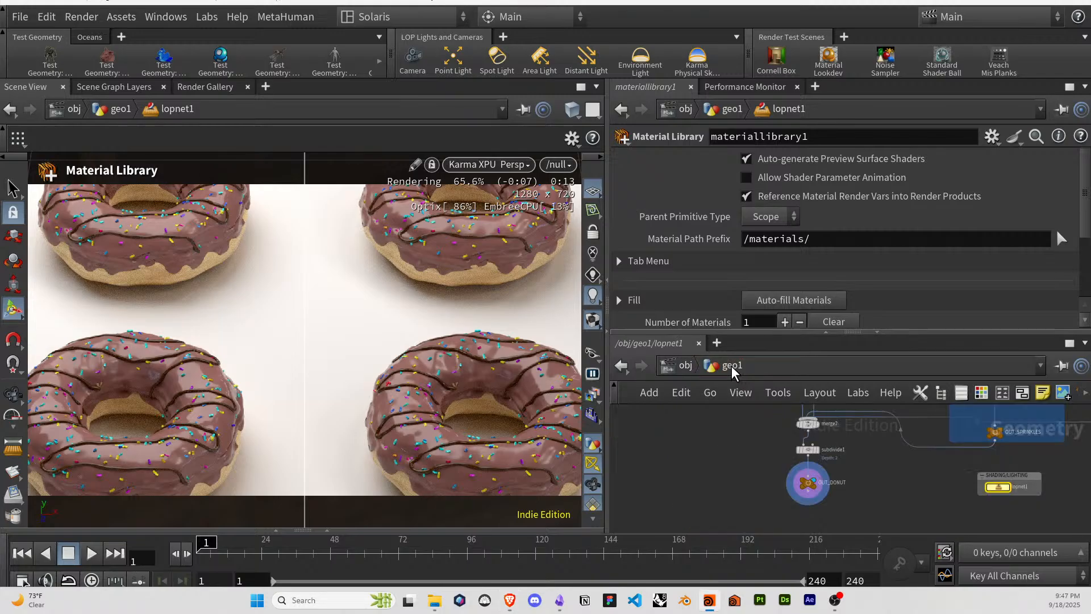
pyautogui.scroll(-2, 930, 455)
pyautogui.moveTo(930, 456); pyautogui.dragTo(825, 490, button='middle')
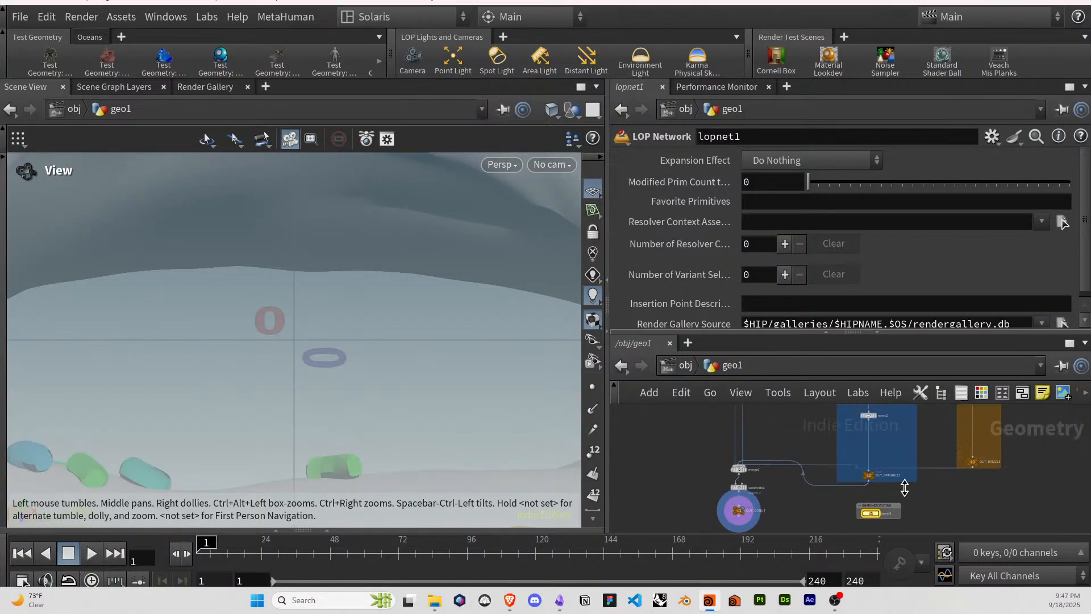
pyautogui.scroll(3, 900, 478)
pyautogui.click(855, 465)
pyautogui.press('Escape')
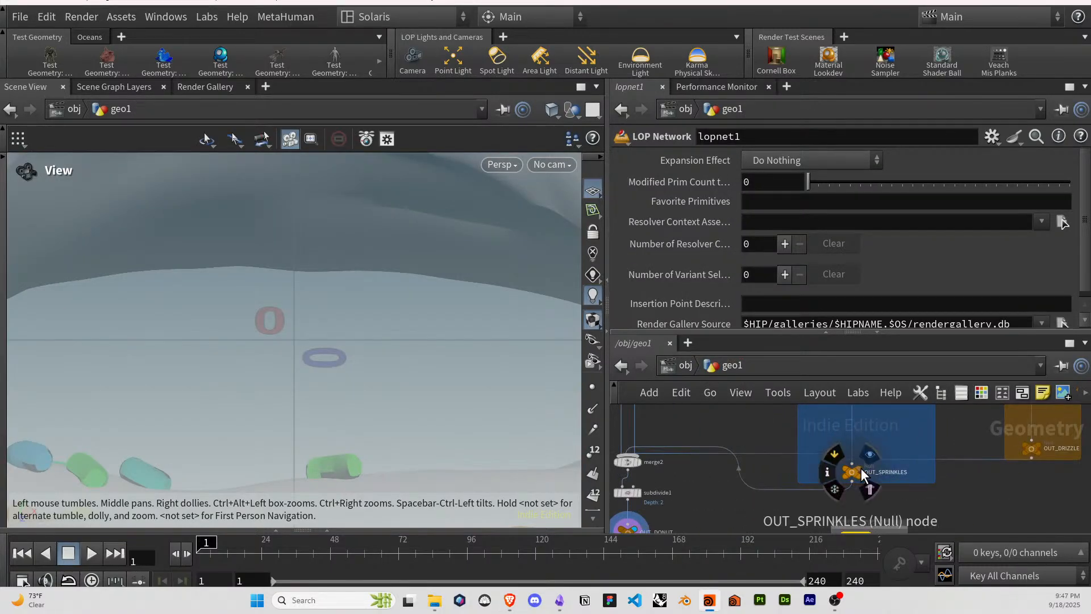
pyautogui.click(860, 468)
pyautogui.press('f')
pyautogui.moveTo(484, 394); pyautogui.dragTo(484, 370)
pyautogui.scroll(-3, 869, 444)
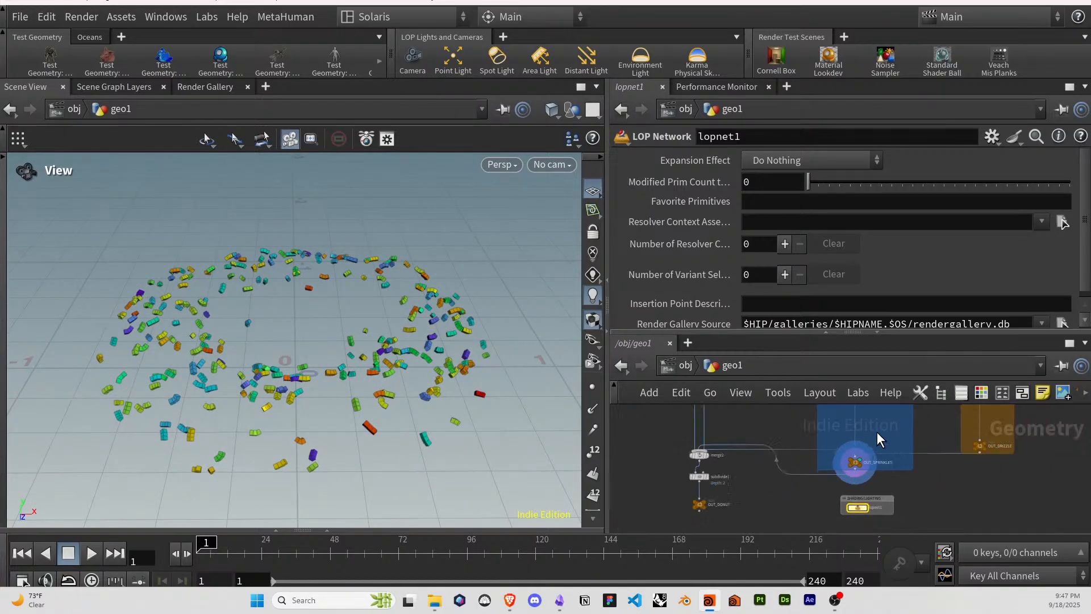
# Display the OUT_TOP_CHOCOLATE icing geometry from the node above the sprinkles network.
pyautogui.scroll(-1, 893, 479)
pyautogui.moveTo(896, 459); pyautogui.dragTo(896, 527, button='middle')
pyautogui.scroll(-1, 901, 461)
pyautogui.scroll(3, 893, 439)
pyautogui.scroll(2, 885, 445)
pyautogui.moveTo(884, 441); pyautogui.dragTo(880, 487, button='middle')
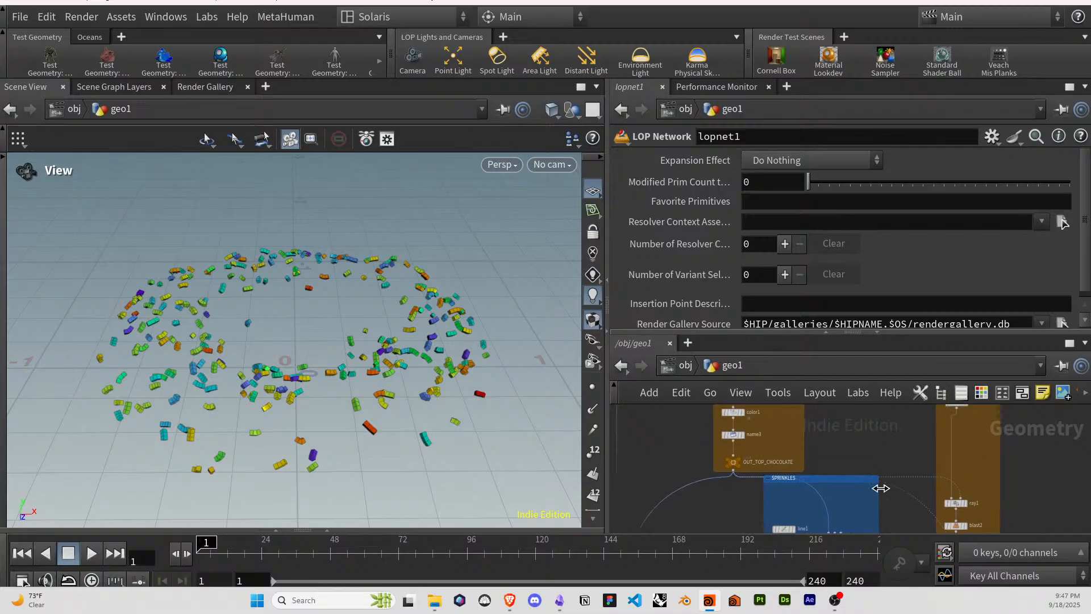
pyautogui.click(739, 458)
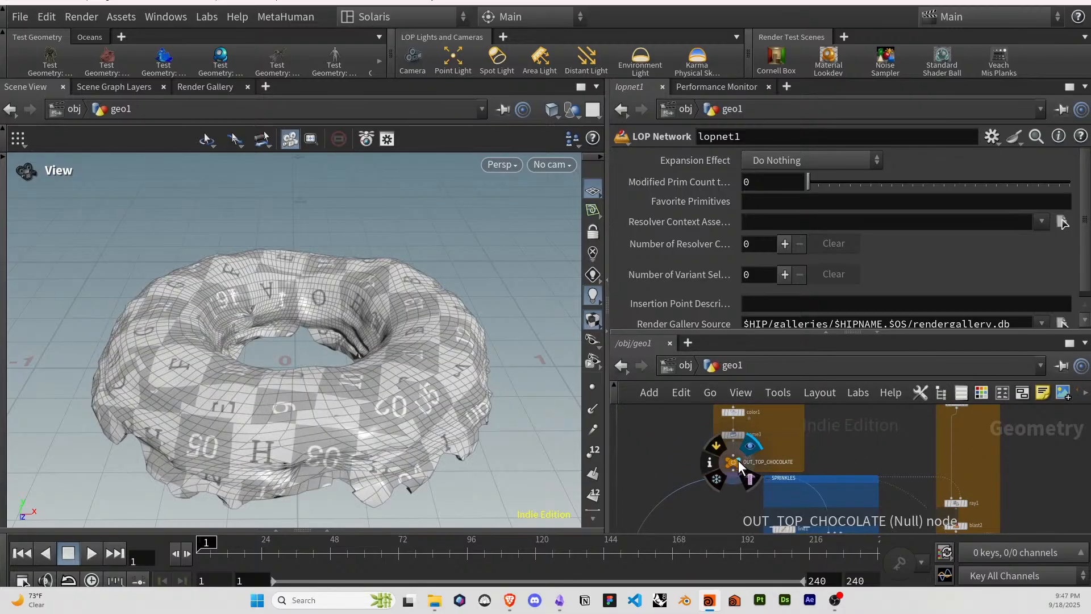
pyautogui.click(733, 472)
pyautogui.scroll(-2, 732, 497)
pyautogui.moveTo(731, 498); pyautogui.dragTo(743, 365, button='middle')
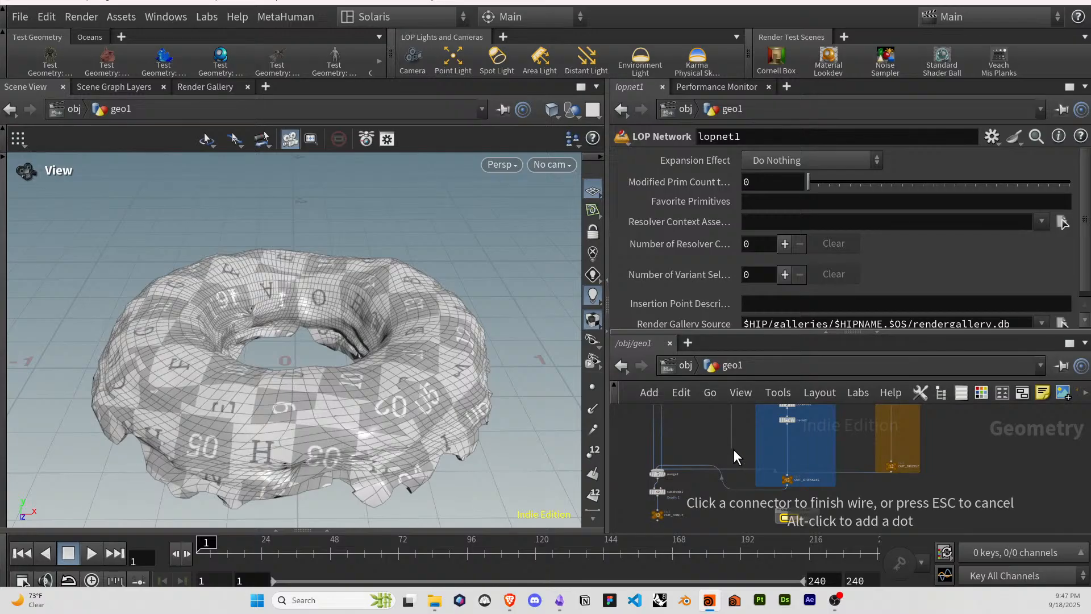
pyautogui.scroll(-4, 731, 448)
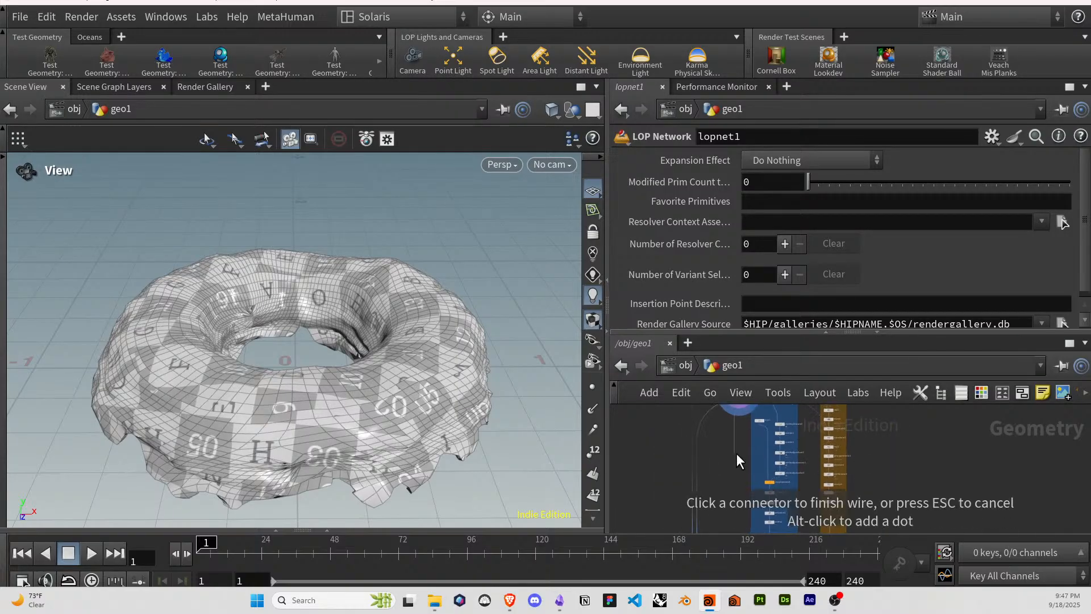
pyautogui.scroll(3, 739, 458)
pyautogui.press('Tab')
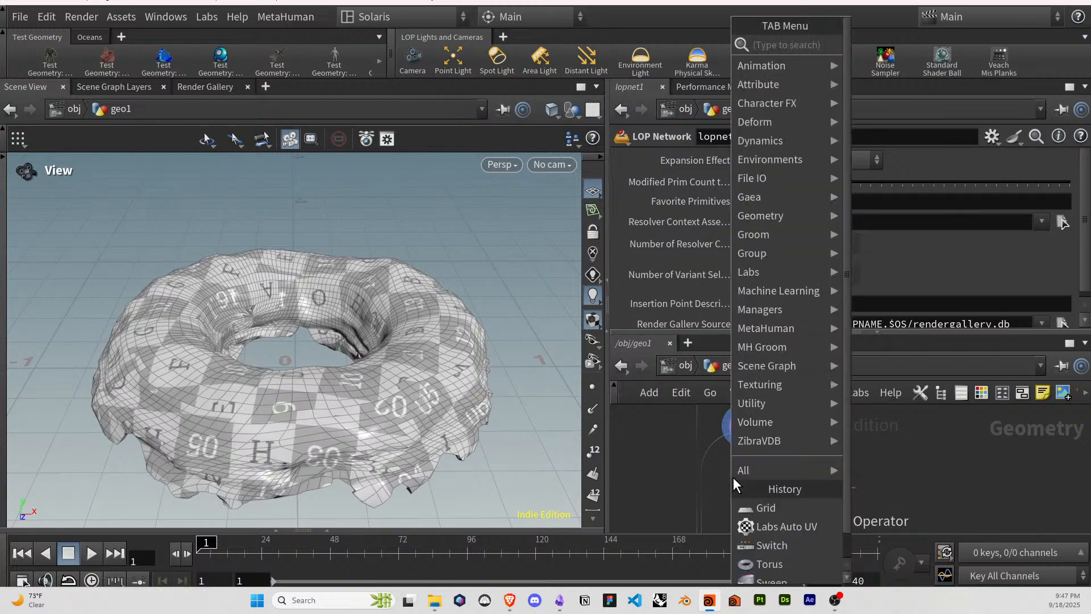
pyautogui.write('vdb')
pyautogui.write('from')
pyautogui.press('Down')
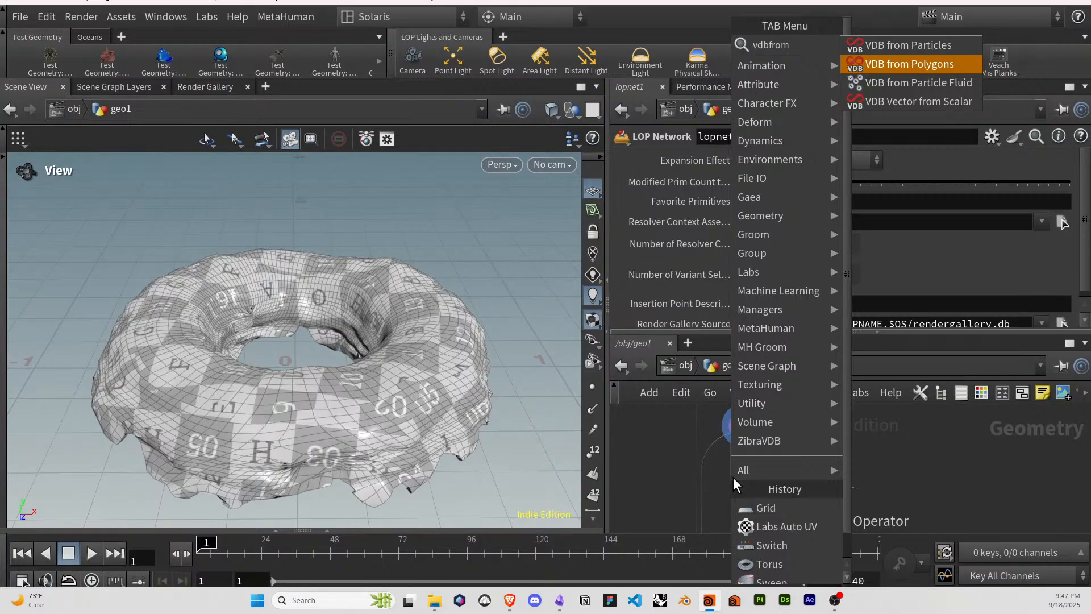
pyautogui.press('Return')
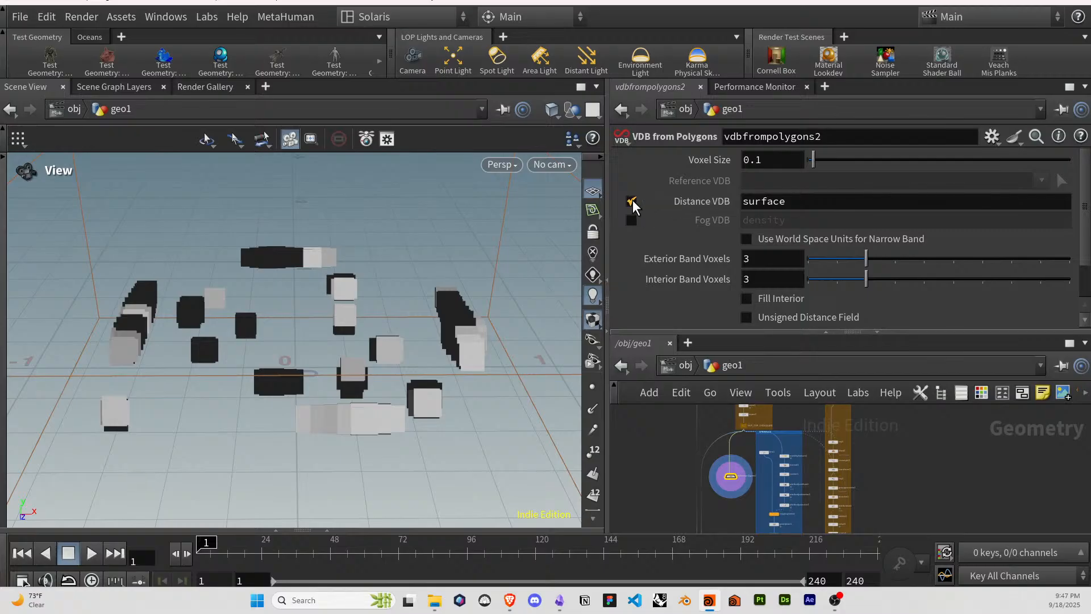
pyautogui.press('Delete')
# Add a VDB Combine node with the SDF Difference operation and place it beside the sprinkles network.
pyautogui.scroll(2, 744, 450)
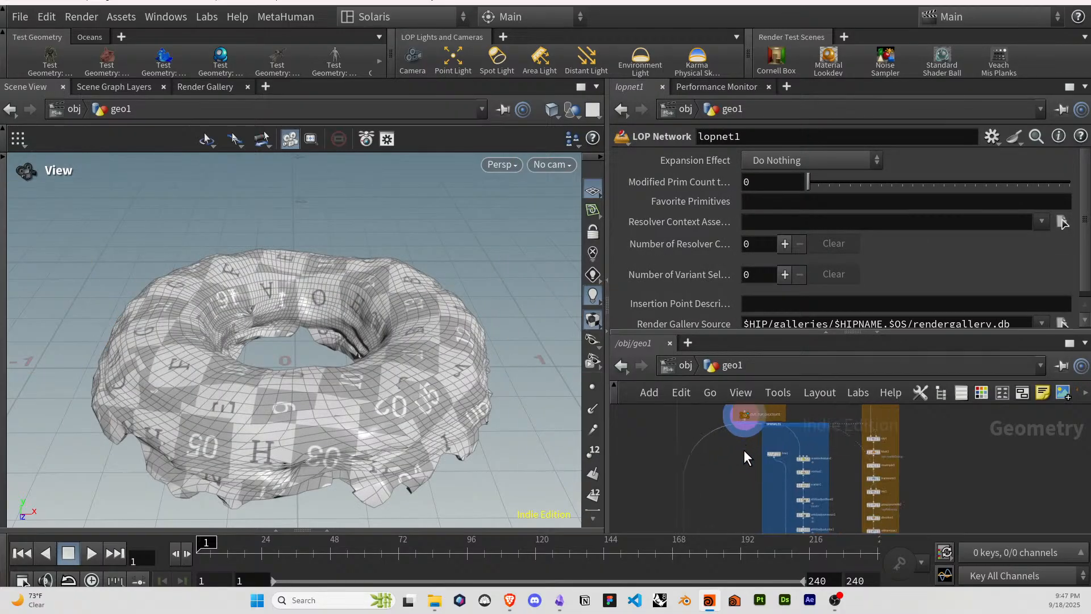
pyautogui.press('Tab')
pyautogui.write('vd')
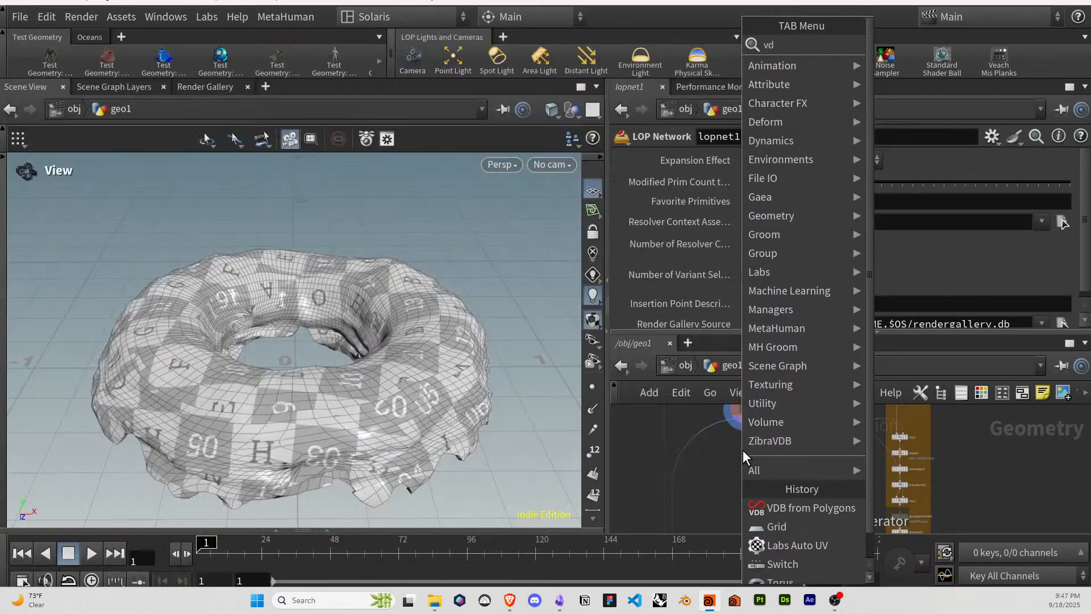
pyautogui.write('bsdfsub')
pyautogui.press('Return')
pyautogui.press('Return')
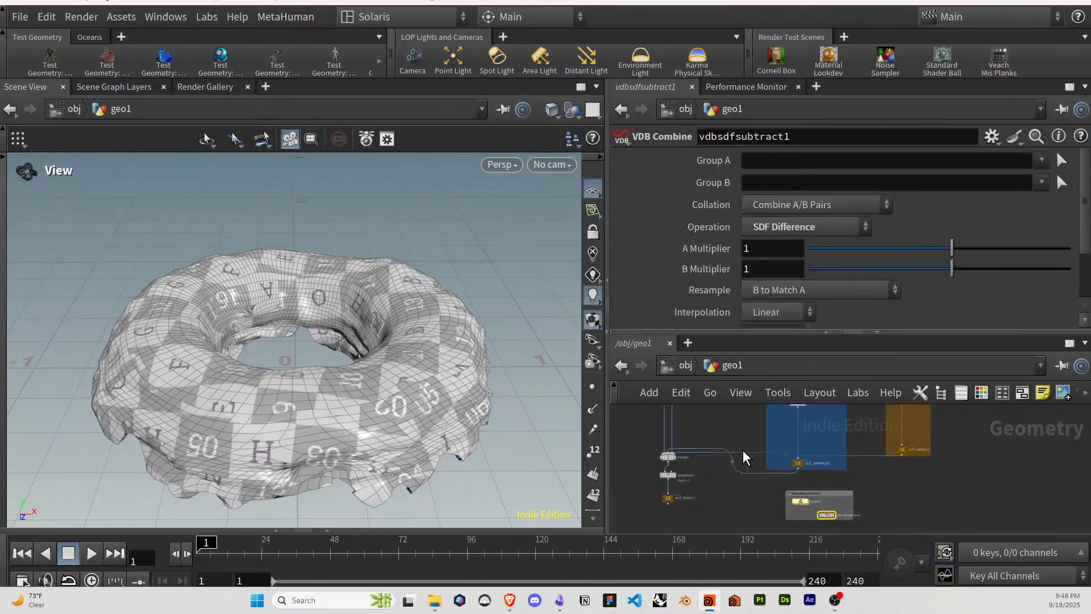
pyautogui.scroll(-2, 743, 449)
pyautogui.scroll(-2, 749, 446)
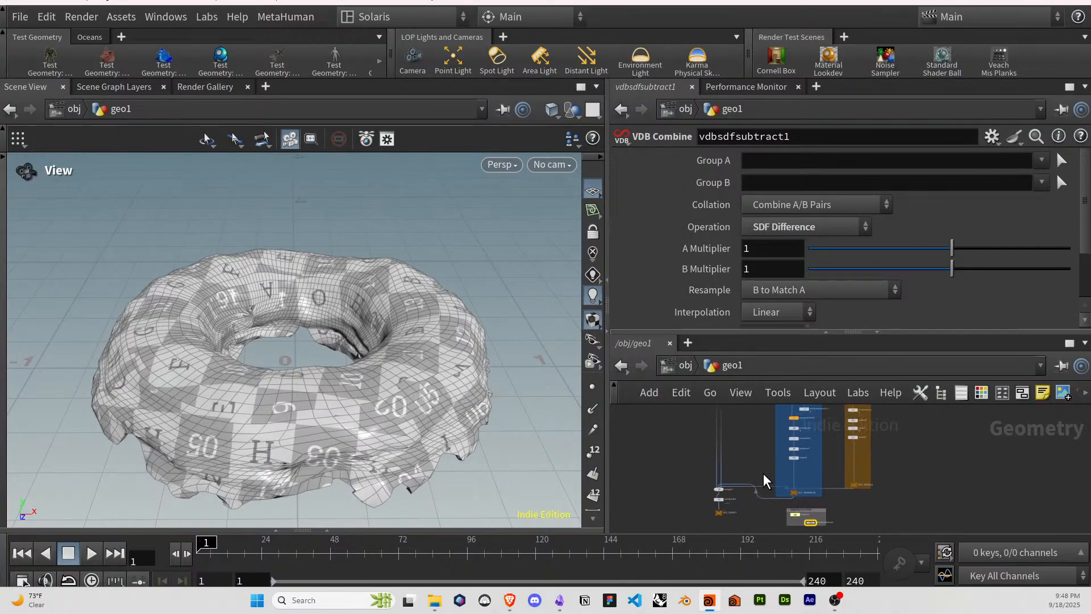
pyautogui.moveTo(812, 521); pyautogui.dragTo(756, 444)
pyautogui.scroll(1, 755, 443)
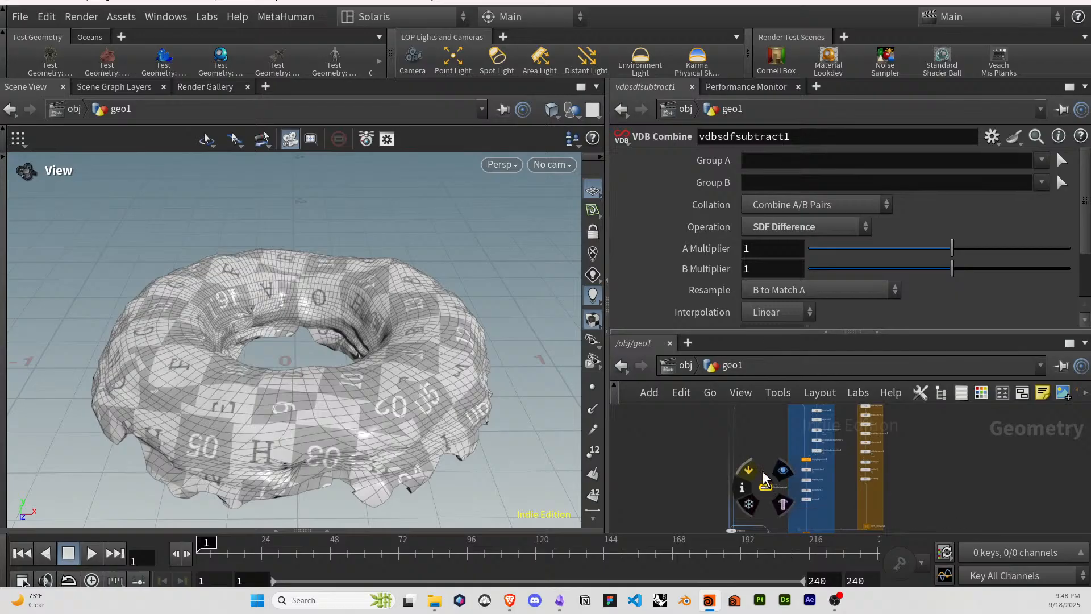
# Connect the OUT_TOP_CHOCOLATE icing output to the first input of the VDB Combine node and set its display flag.
pyautogui.scroll(3, 779, 498)
pyautogui.scroll(-3, 784, 494)
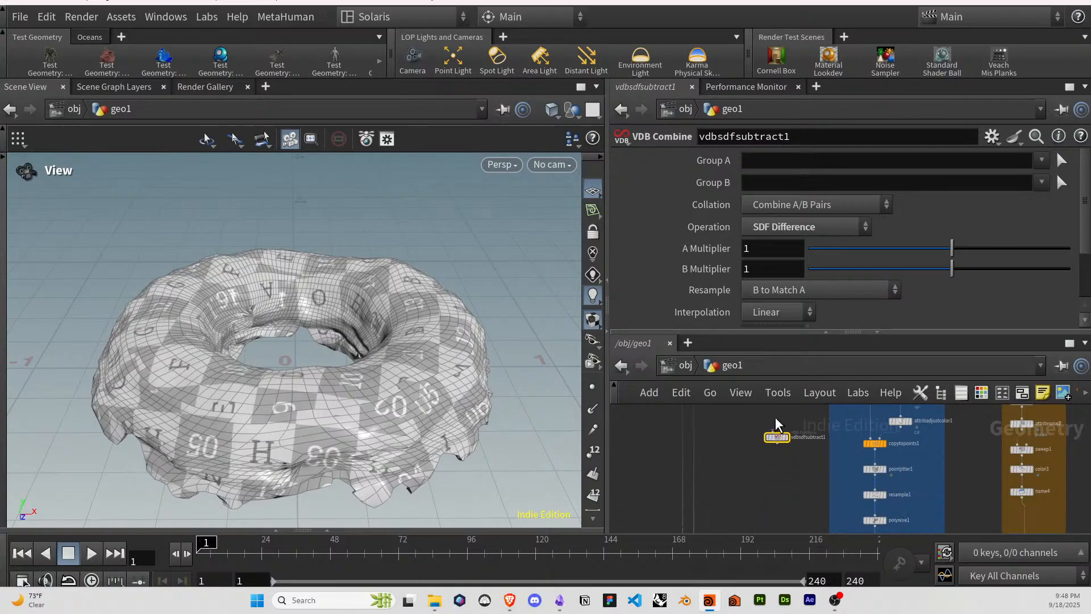
pyautogui.moveTo(789, 492); pyautogui.dragTo(787, 499, button='middle')
pyautogui.scroll(2, 788, 457)
pyautogui.moveTo(788, 458); pyautogui.dragTo(790, 418, button='middle')
pyautogui.click(793, 423)
pyautogui.click(770, 488)
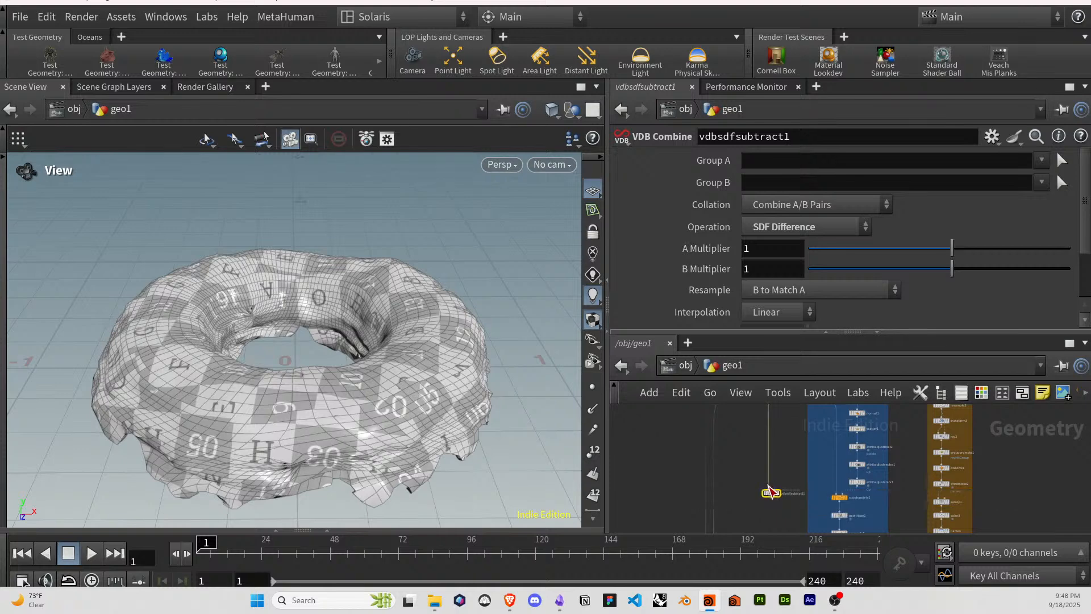
pyautogui.scroll(5, 778, 497)
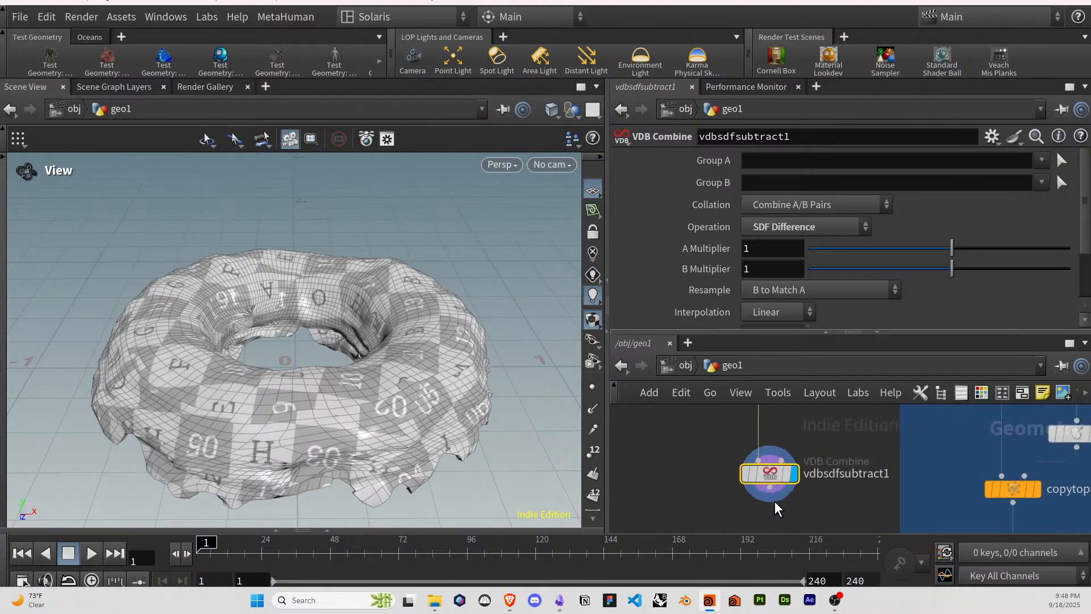
pyautogui.scroll(-5, 772, 488)
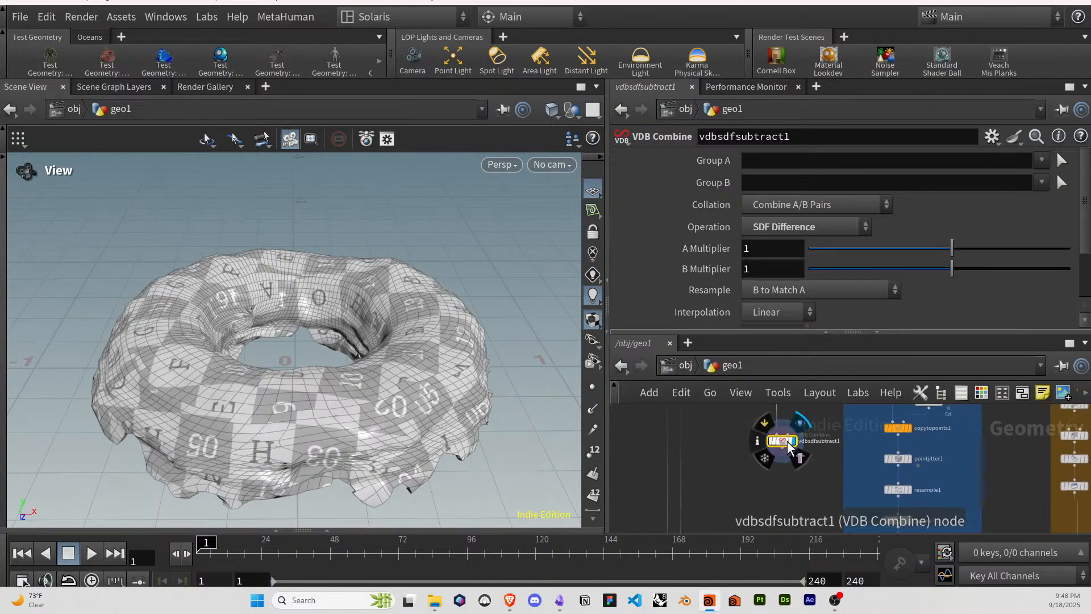
# Move OUT_SPRINKLES and OUT_DRIZZLE up closer to their node chains and shorten both network boxes to fit.
pyautogui.moveTo(786, 504); pyautogui.dragTo(790, 435, button='middle')
pyautogui.scroll(-4, 798, 421)
pyautogui.scroll(3, 816, 482)
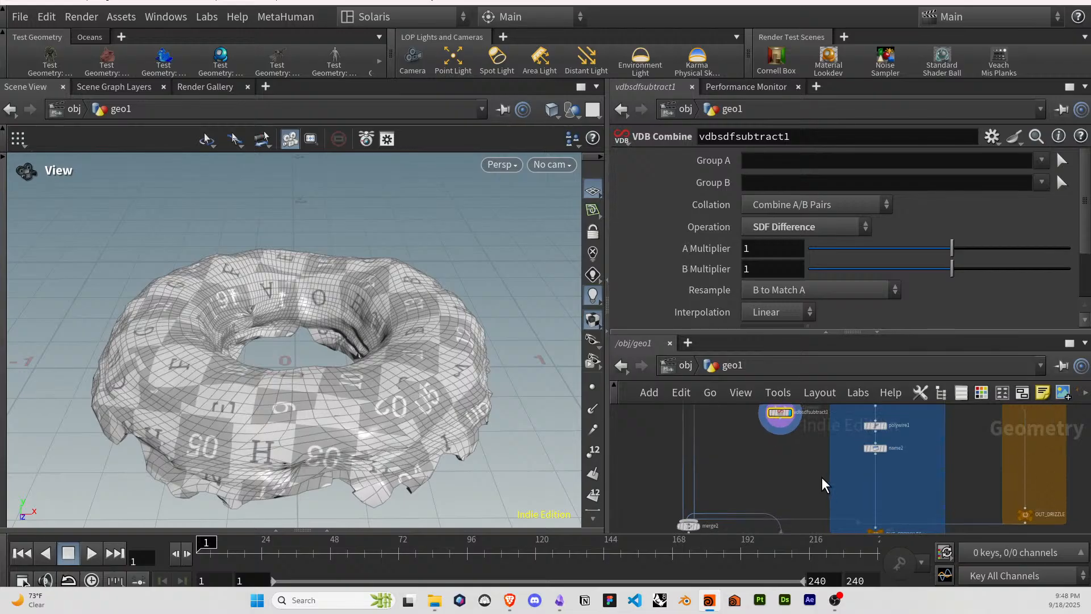
pyautogui.scroll(-2, 841, 486)
pyautogui.moveTo(867, 525); pyautogui.dragTo(868, 483)
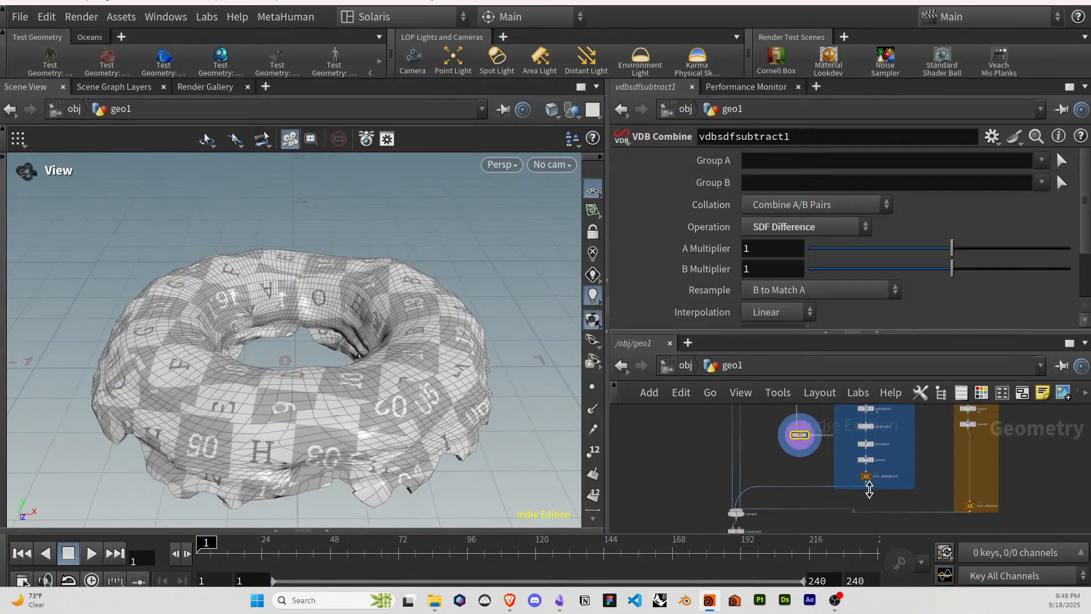
pyautogui.moveTo(971, 504); pyautogui.dragTo(967, 439)
pyautogui.moveTo(970, 478); pyautogui.dragTo(970, 453)
pyautogui.scroll(1, 823, 476)
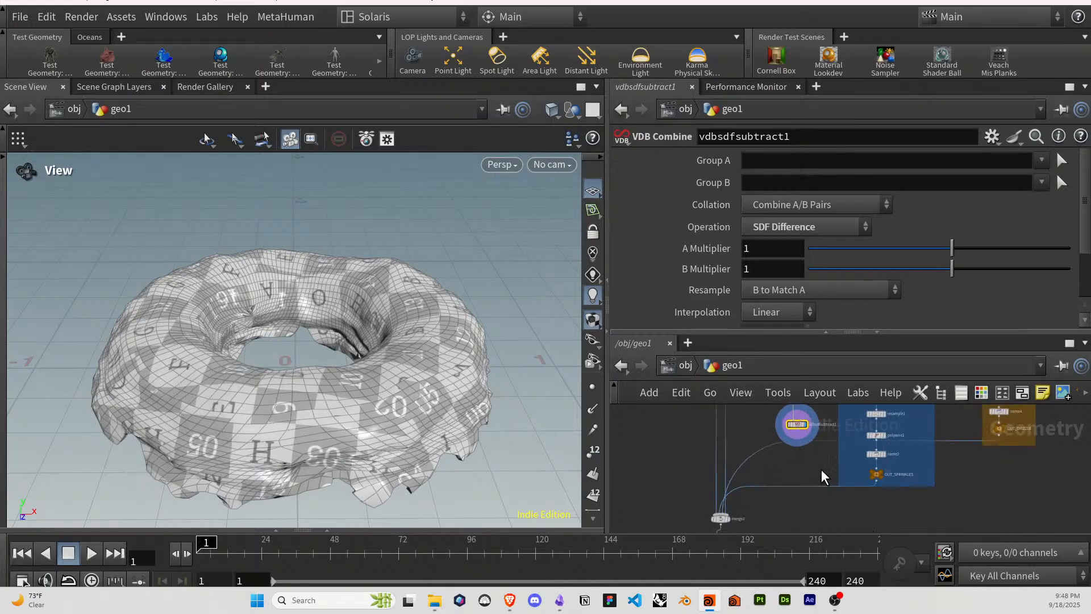
# Shift the blue sprinkles network box and the orange drizzle network box slightly away from the icing network.
pyautogui.scroll(5, 839, 475)
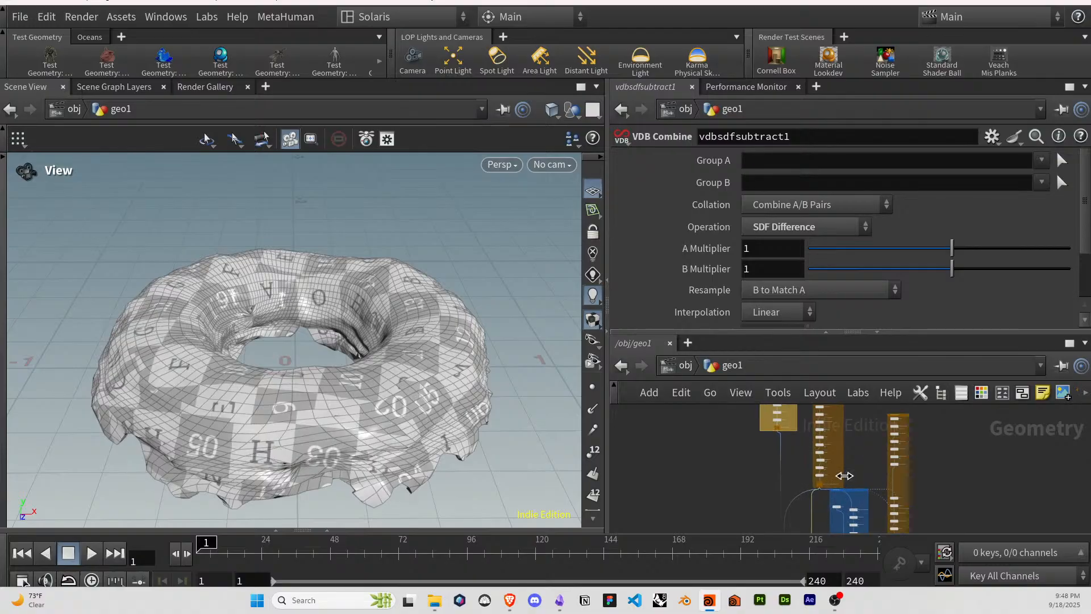
pyautogui.moveTo(852, 492)
pyautogui.mouseDown()
pyautogui.moveTo(859, 455)
pyautogui.moveTo(865, 507)
pyautogui.mouseUp()
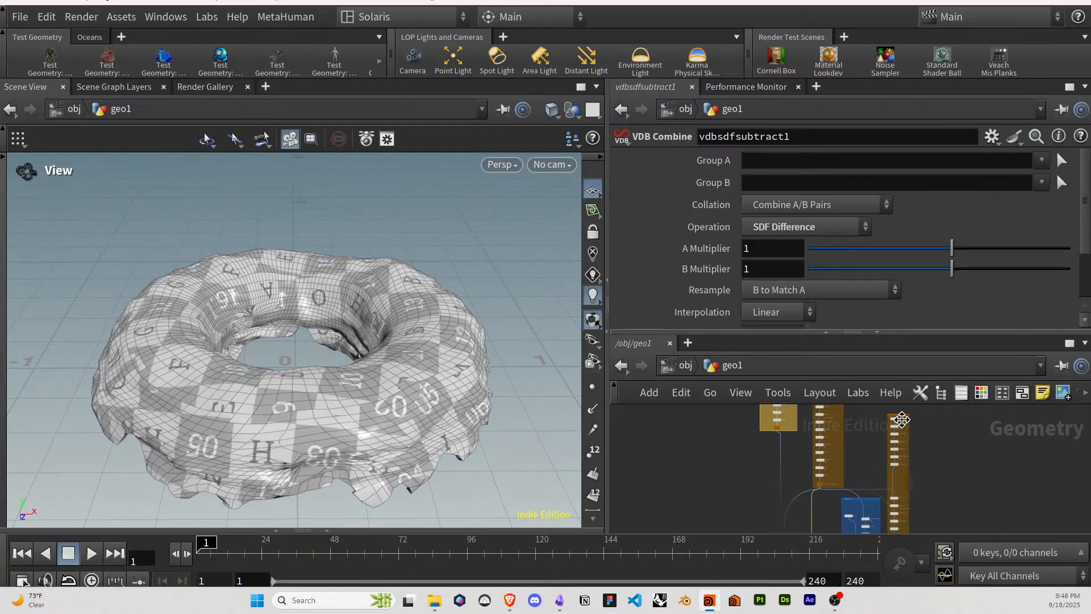
pyautogui.moveTo(902, 419); pyautogui.dragTo(915, 421)
# Locate the output of the name2 node at the end of the sprinkles chain, beside the VDB Combine node.
pyautogui.moveTo(874, 460); pyautogui.dragTo(879, 392, button='middle')
pyautogui.scroll(4, 835, 493)
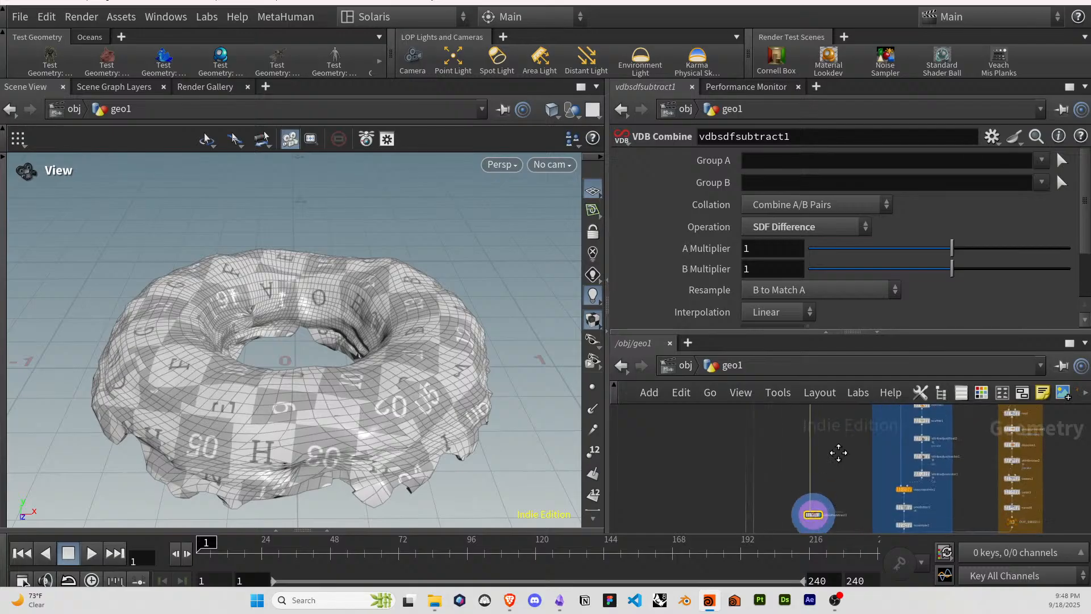
pyautogui.moveTo(839, 453); pyautogui.dragTo(835, 400, button='middle')
pyautogui.scroll(3, 864, 510)
pyautogui.moveTo(864, 510); pyautogui.dragTo(835, 489, button='middle')
pyautogui.moveTo(906, 494)
pyautogui.scroll(-2, 831, 471)
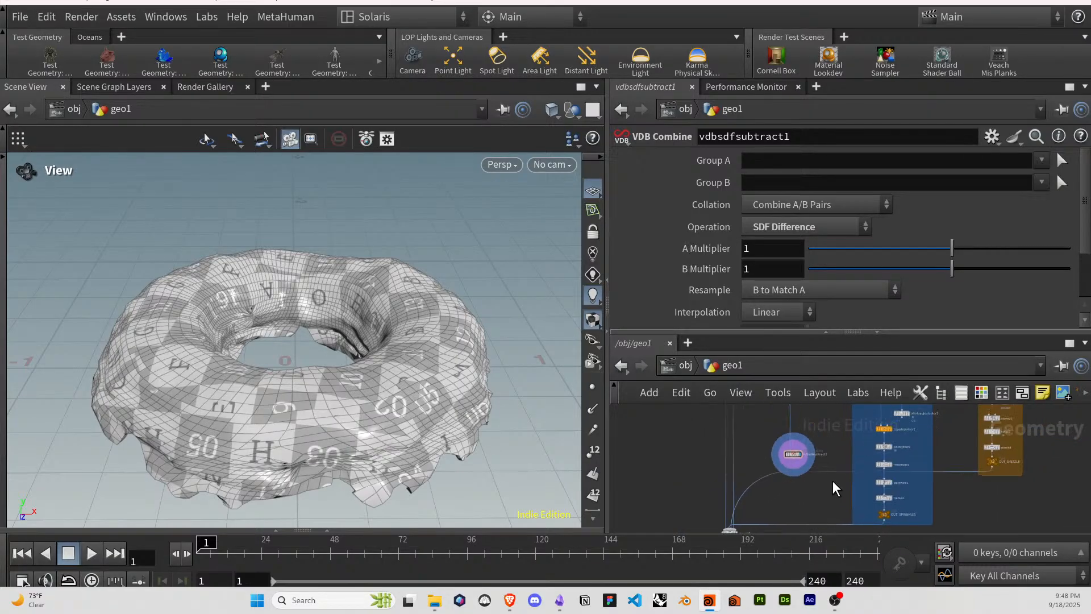
pyautogui.scroll(1, 835, 489)
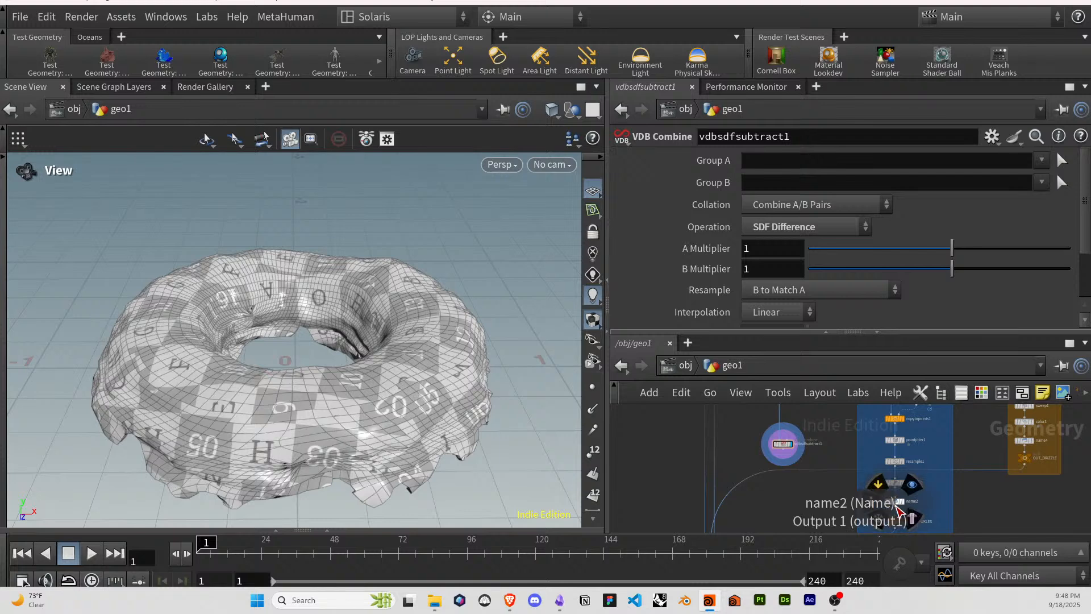
# Wire the output of polywire1 into the second input of the vdbsdfsubtract1 node.
pyautogui.scroll(1, 847, 459)
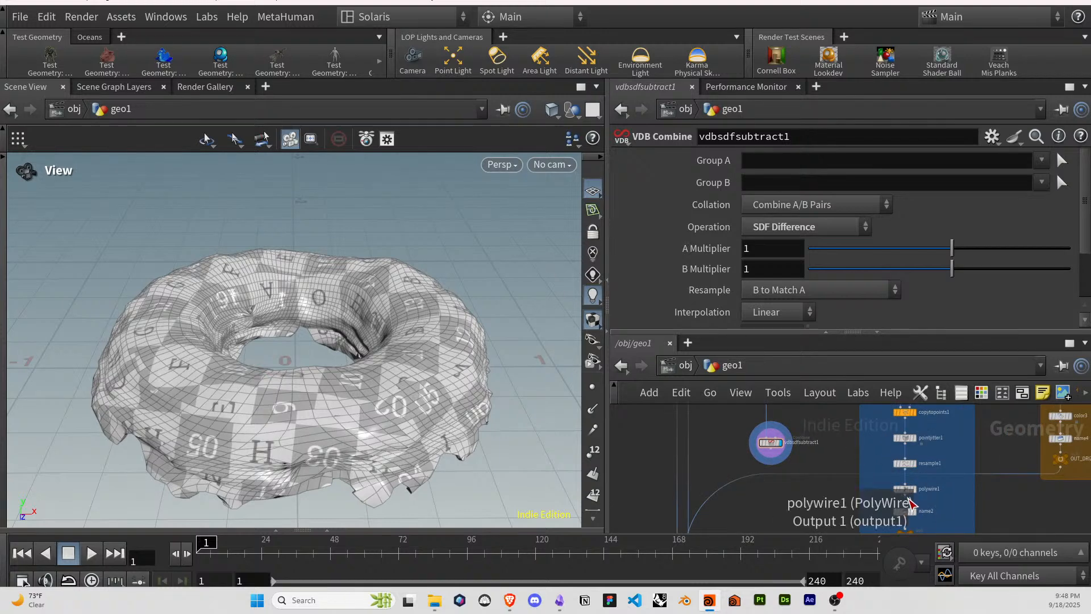
pyautogui.click(904, 496)
pyautogui.click(783, 446)
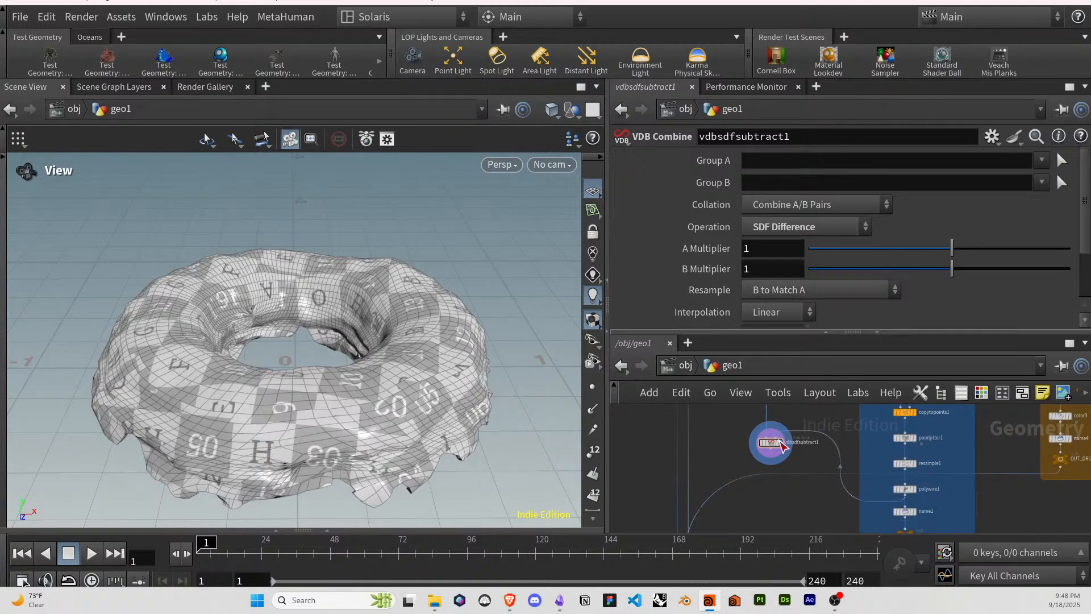
pyautogui.moveTo(783, 449)
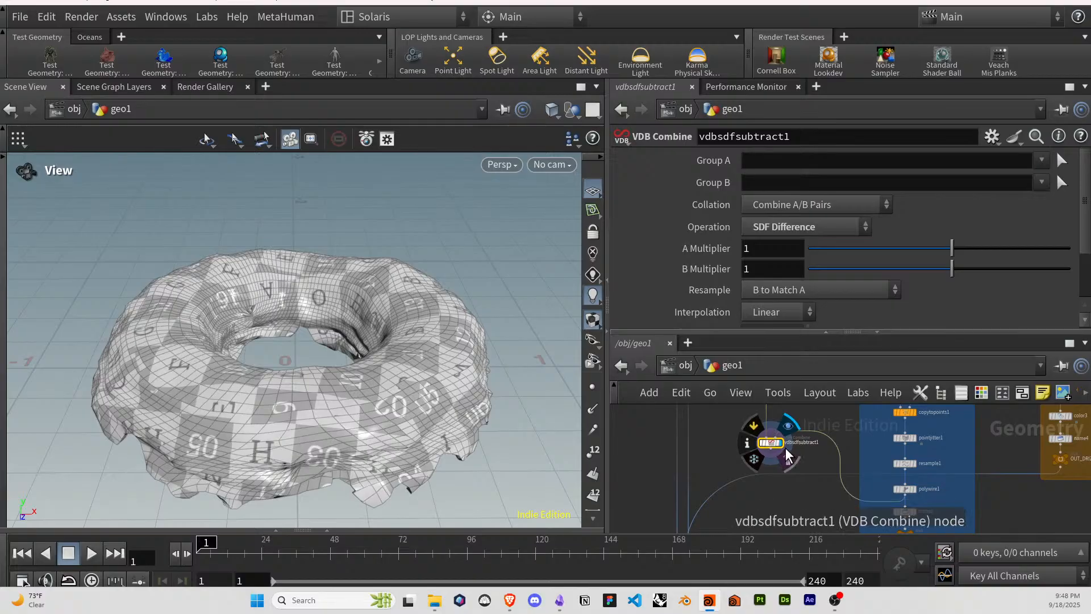
# Examine the Collation and Operation choices of the vdbsdfsubtract1 node, and display the polywire1 result.
pyautogui.click(798, 205)
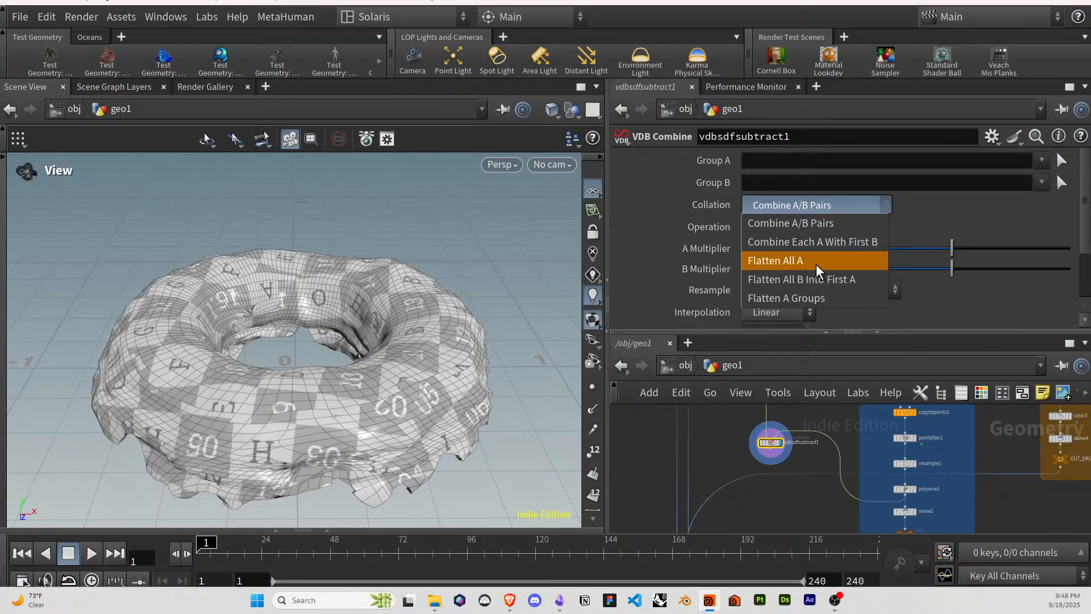
pyautogui.click(668, 236)
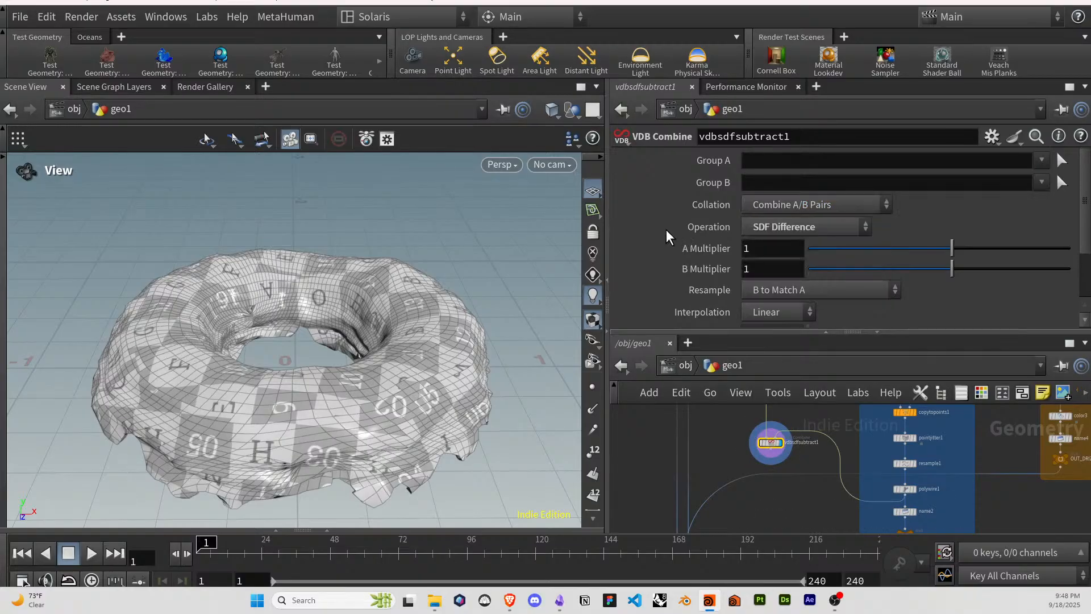
pyautogui.click(786, 292)
pyautogui.click(790, 250)
pyautogui.click(790, 229)
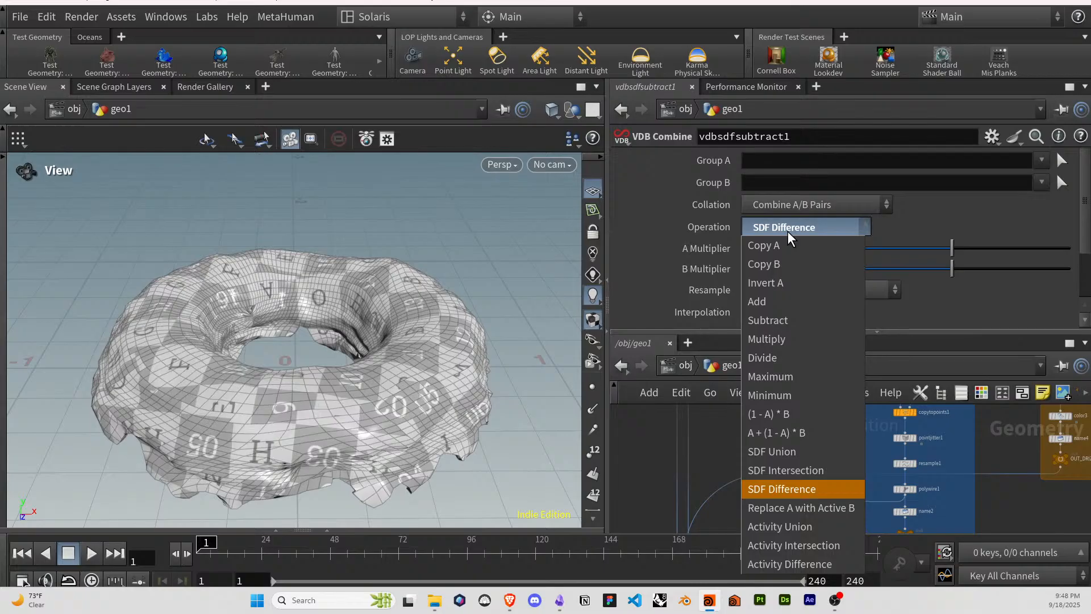
pyautogui.click(787, 233)
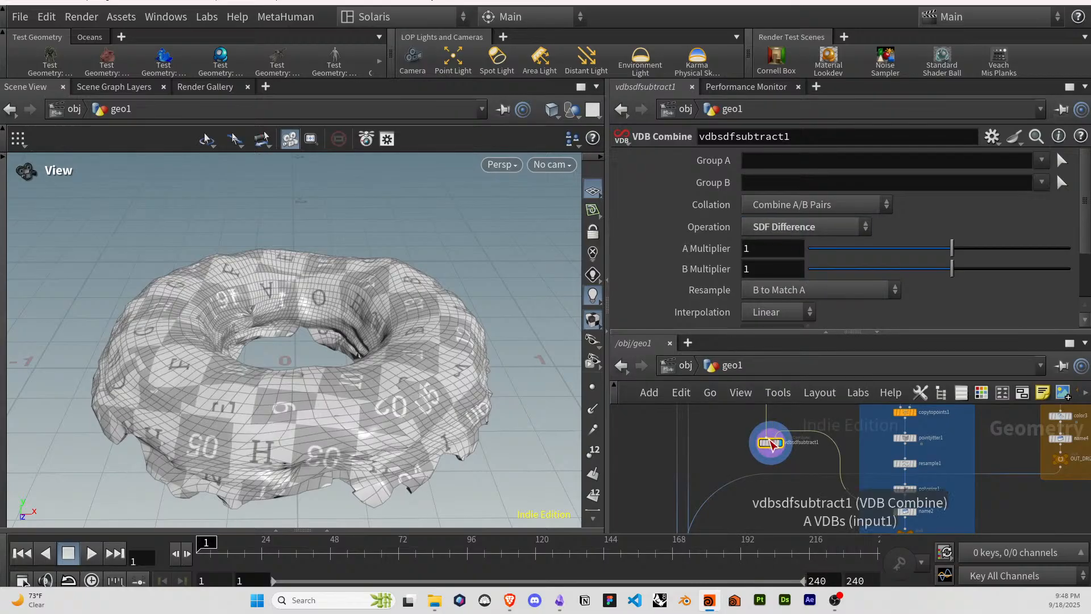
pyautogui.click(919, 498)
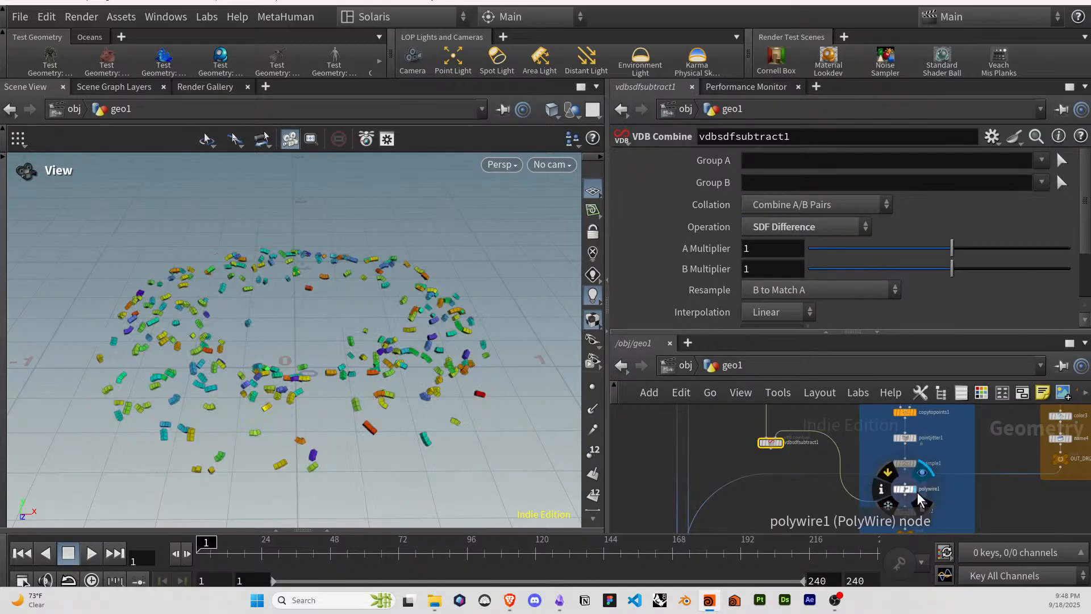
pyautogui.press('Tab')
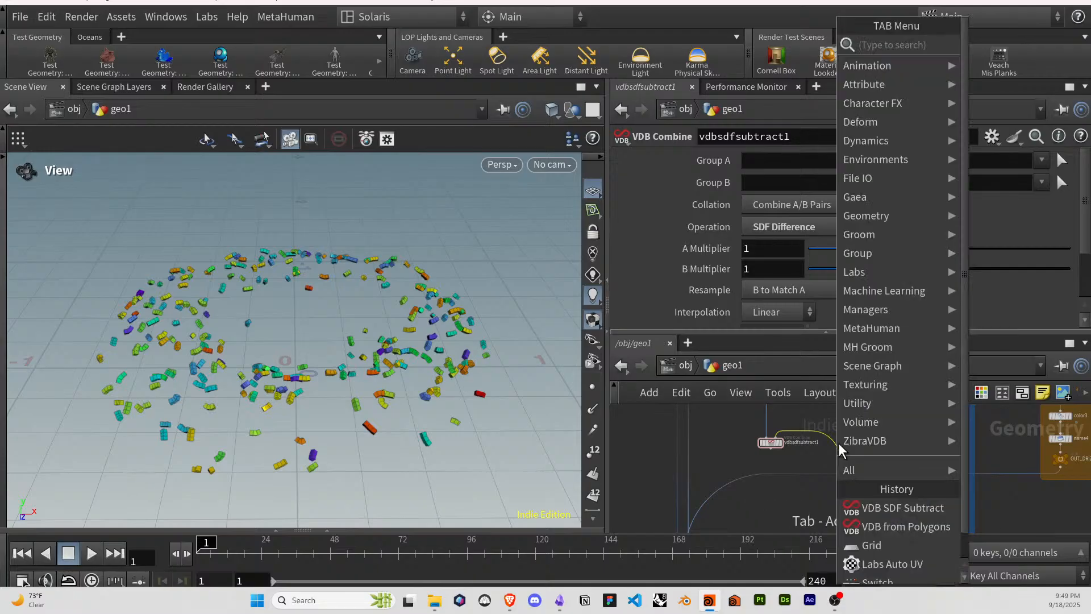
pyautogui.write('conver')
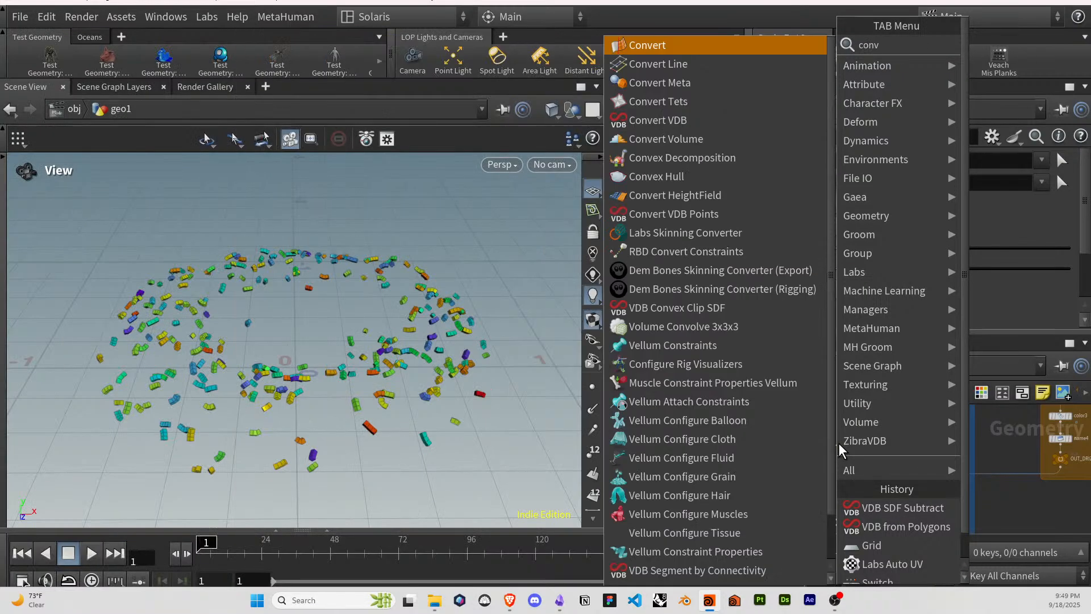
pyautogui.press('Down')
pyautogui.press('Down')
pyautogui.press('Down')
pyautogui.press('Down')
pyautogui.press('Down')
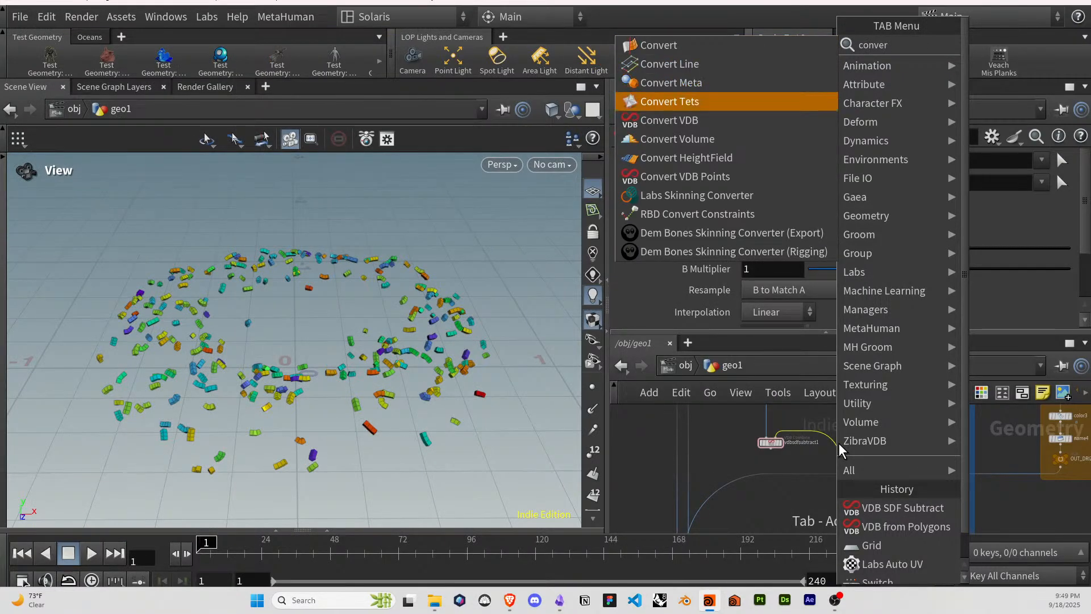
pyautogui.press('BackSpace')
pyautogui.press('BackSpace')
pyautogui.press('BackSpace')
pyautogui.press('BackSpace')
pyautogui.press('BackSpace')
pyautogui.press('BackSpace')
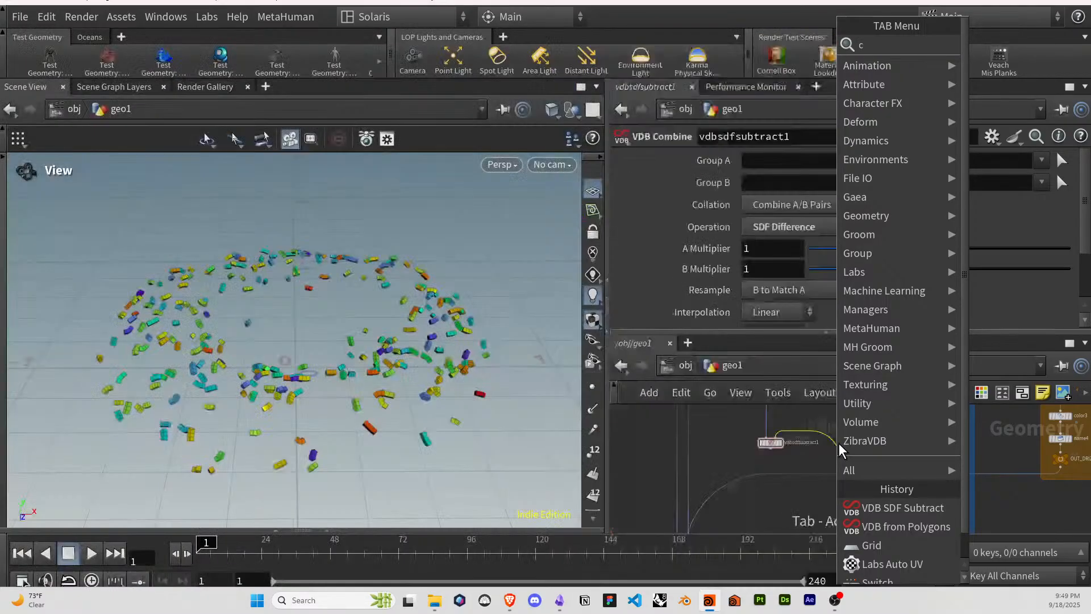
# Add a VDB from Polygons node between polywire1 and the second input of vdbsdfsubtract1, and display the subtract result.
pyautogui.write('vdbfr')
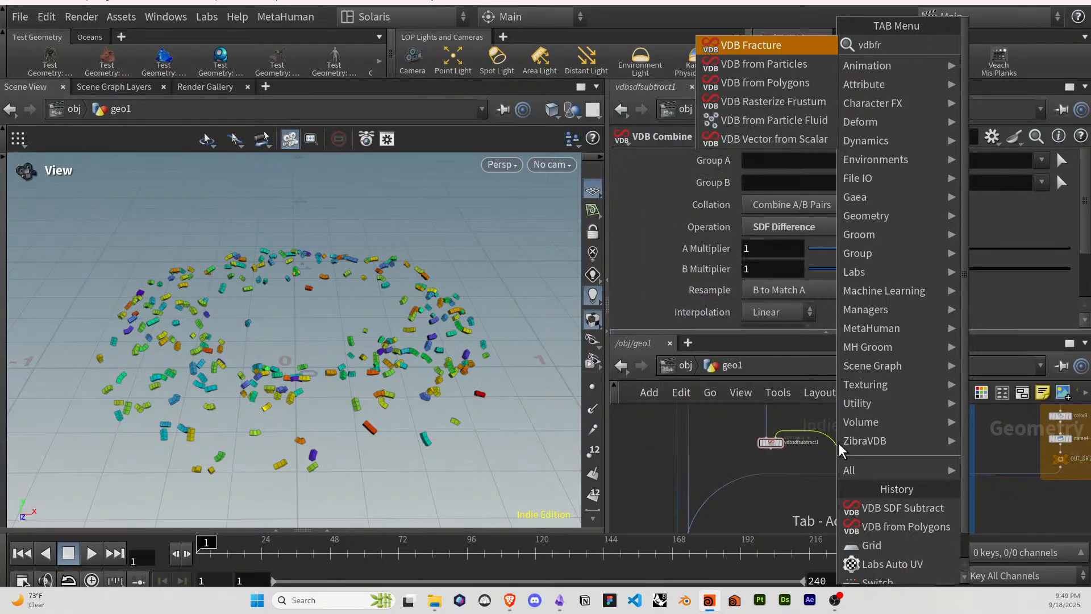
pyautogui.press('Down')
pyautogui.press('Down')
pyautogui.press('Return')
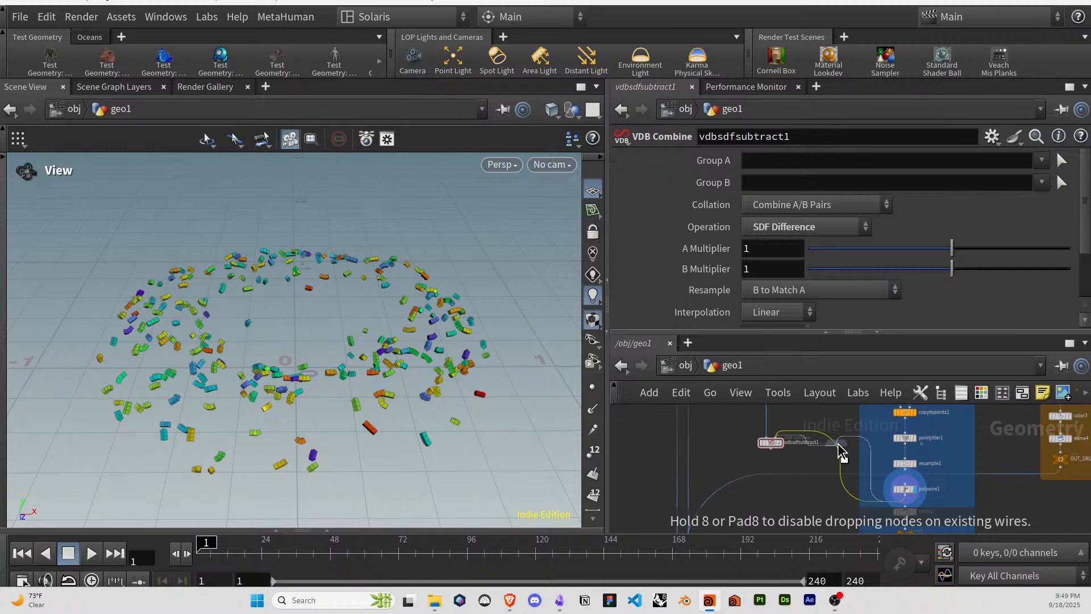
pyautogui.click(841, 453)
pyautogui.moveTo(835, 465); pyautogui.dragTo(791, 442)
pyautogui.scroll(2, 789, 441)
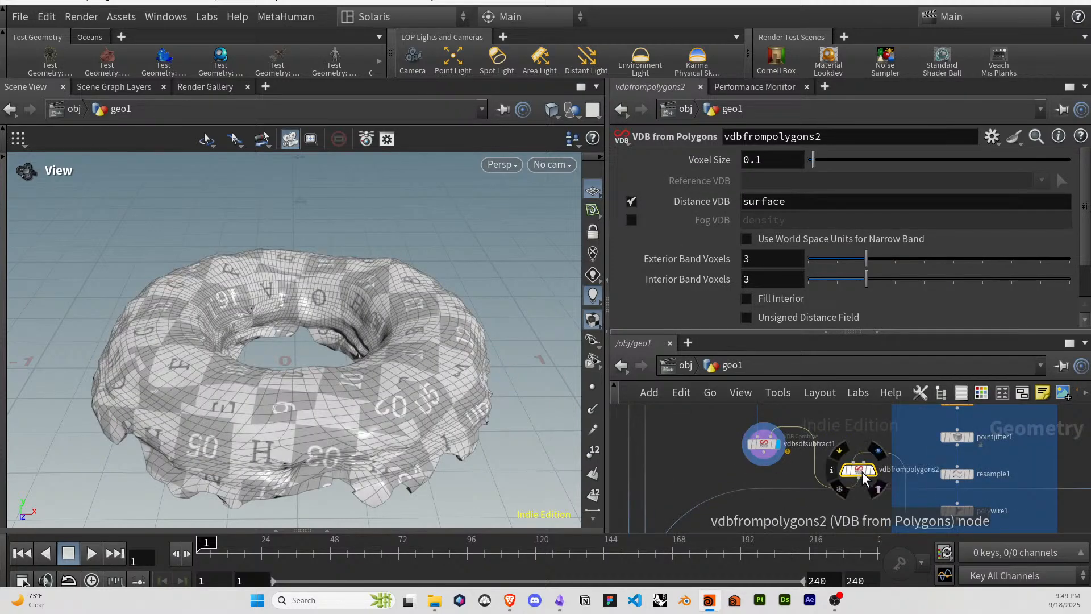
# Try switching the added VDB from Polygons node from Distance VDB to Fog VDB output, and delete the node.
pyautogui.click(631, 219)
pyautogui.click(629, 200)
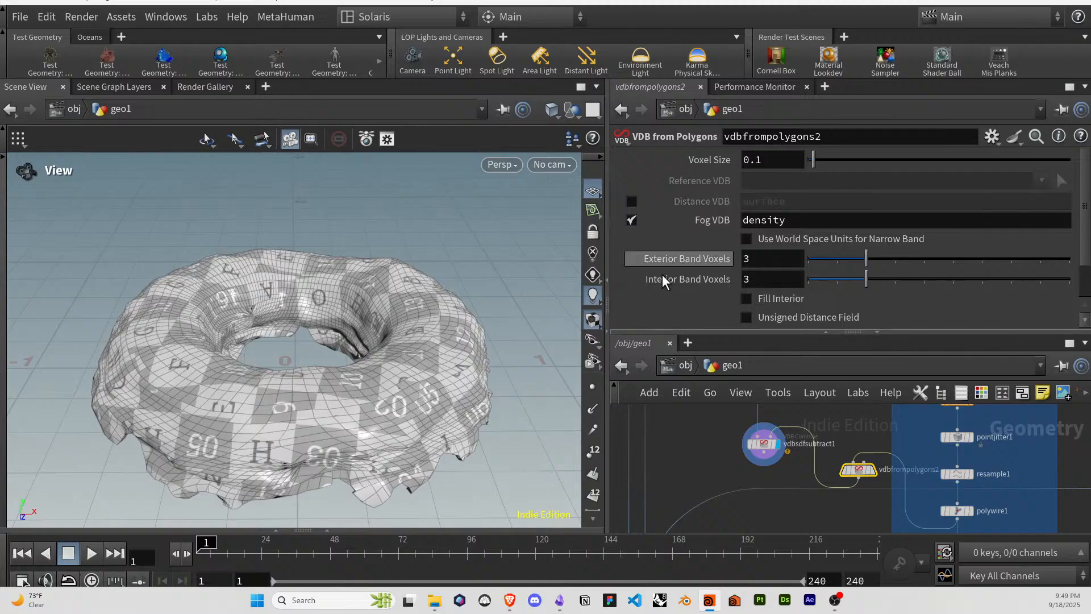
pyautogui.press('Delete')
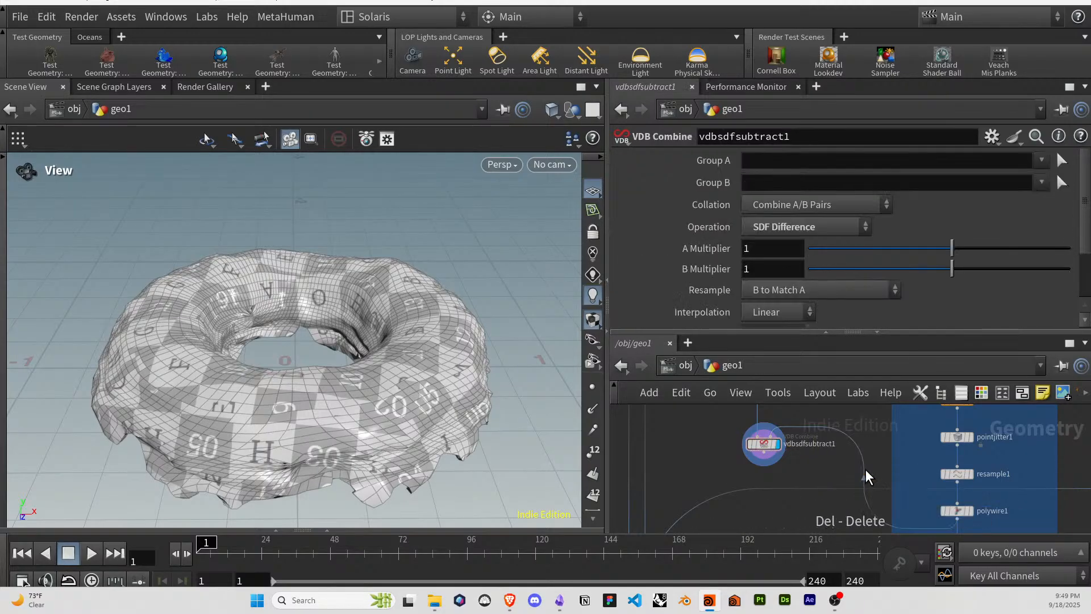
# Reposition the vdbsdfsubtract1 node lower in the network, away from the sprinkles network box.
pyautogui.click(763, 444)
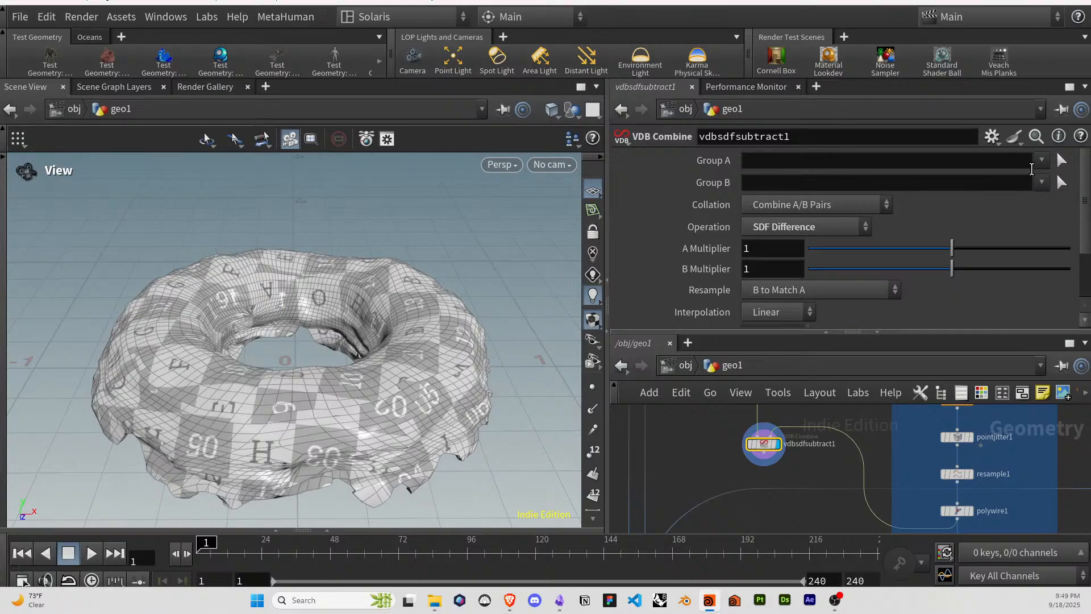
pyautogui.moveTo(761, 446)
pyautogui.moveTo(770, 446); pyautogui.dragTo(733, 477)
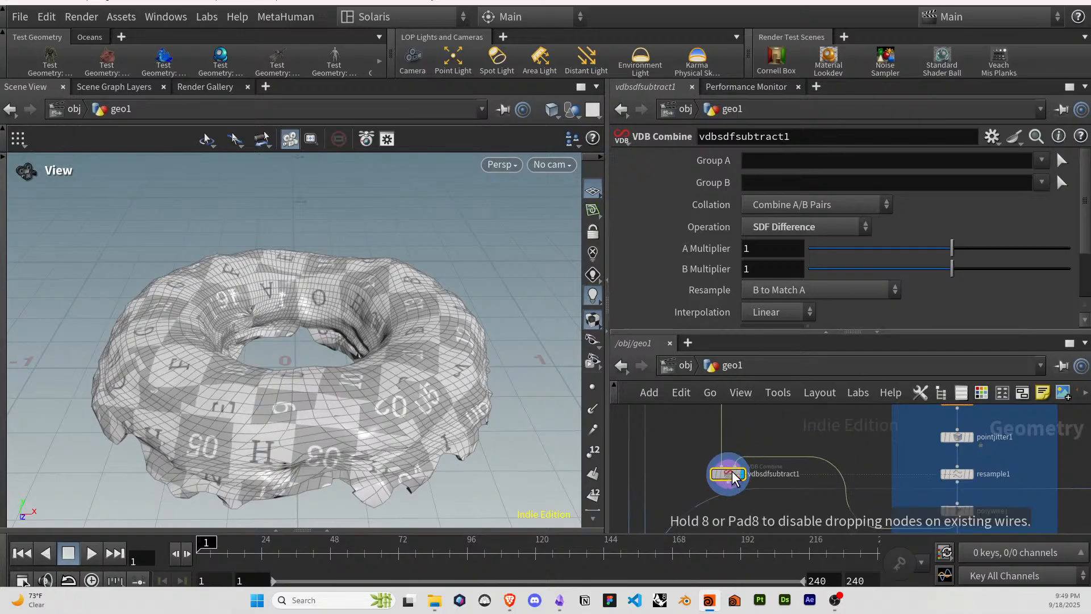
# Display OUT_DONUT to check the whole donut, inspect the polywire1 settings, and display only OUT_SPRINKLES.
pyautogui.scroll(-3, 678, 474)
pyautogui.moveTo(680, 477); pyautogui.dragTo(735, 412, button='middle')
pyautogui.scroll(3, 723, 487)
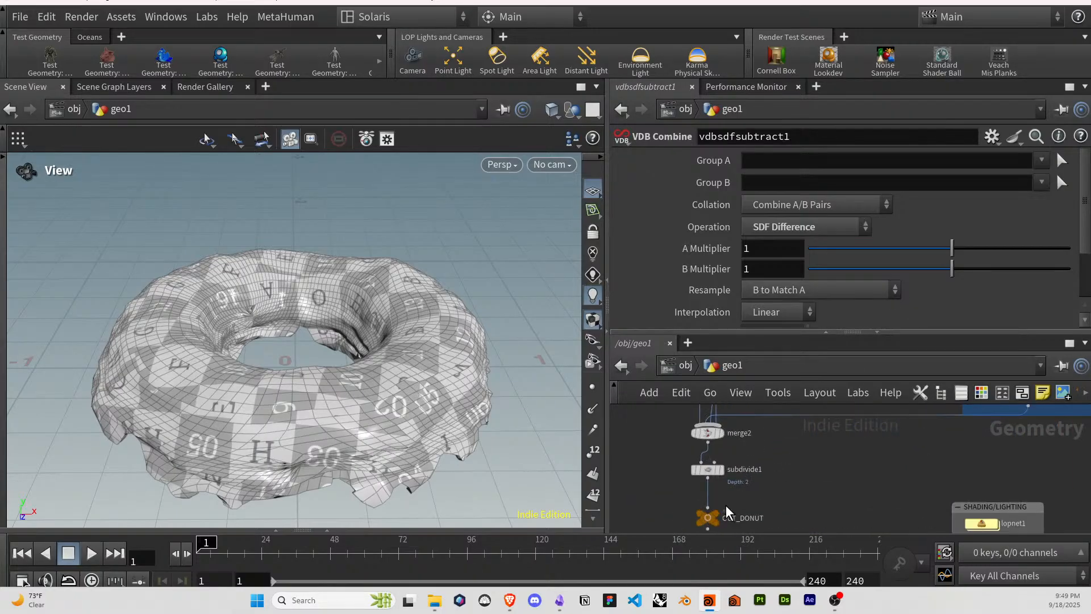
pyautogui.click(722, 514)
pyautogui.moveTo(916, 408); pyautogui.dragTo(760, 529, button='middle')
pyautogui.click(866, 453)
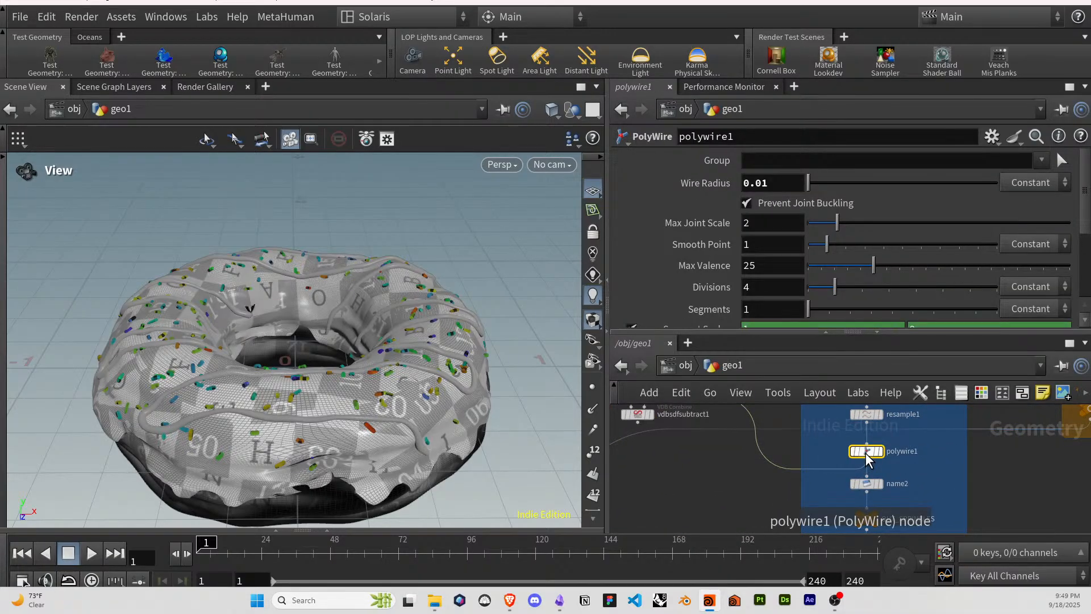
pyautogui.moveTo(887, 501); pyautogui.dragTo(884, 492, button='middle')
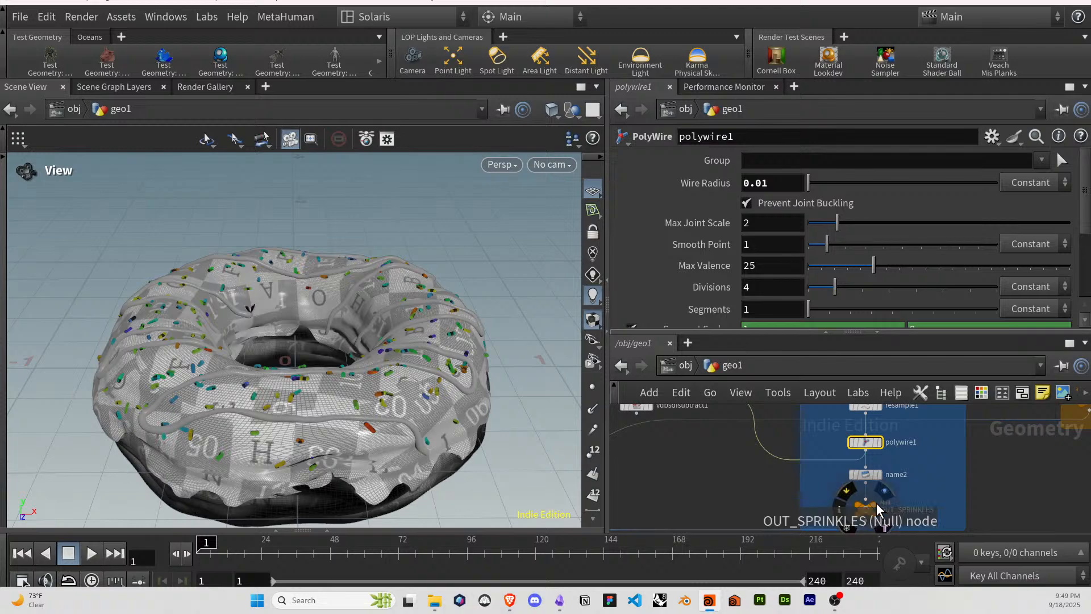
pyautogui.click(875, 505)
# Add a Sweep node fed by resample1 beside polywire1 and display its result.
pyautogui.click(867, 417)
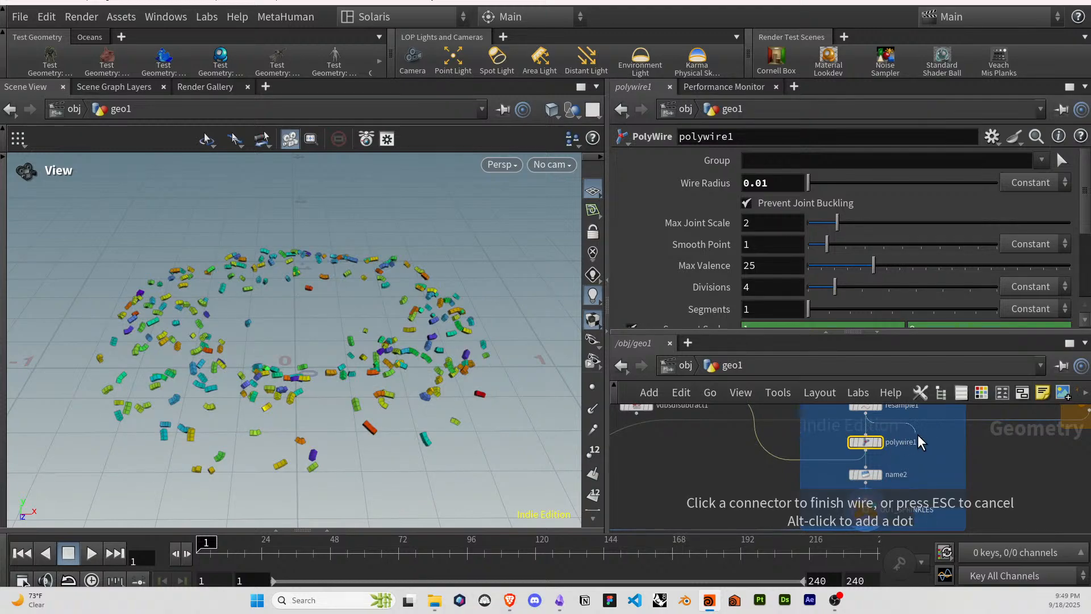
pyautogui.click(918, 441)
pyautogui.write('sweep')
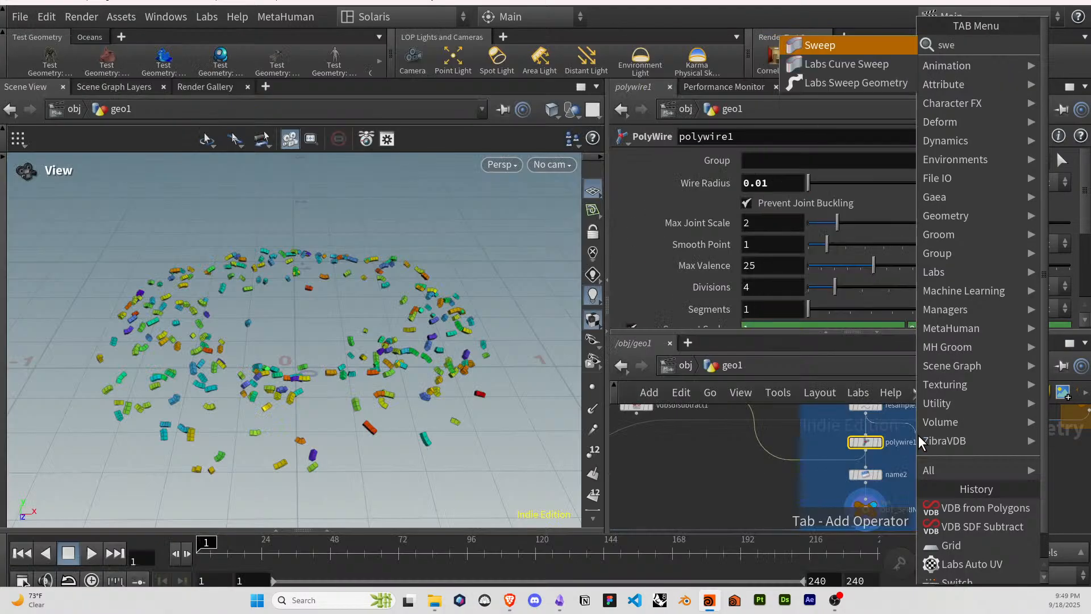
pyautogui.press('Return')
pyautogui.click(918, 435)
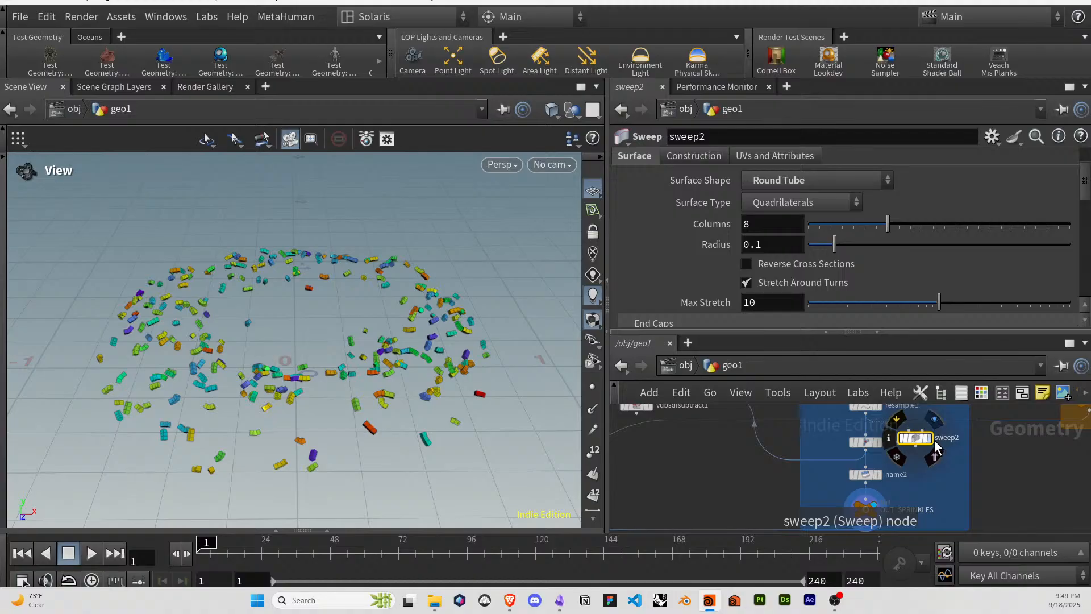
pyautogui.press('r')
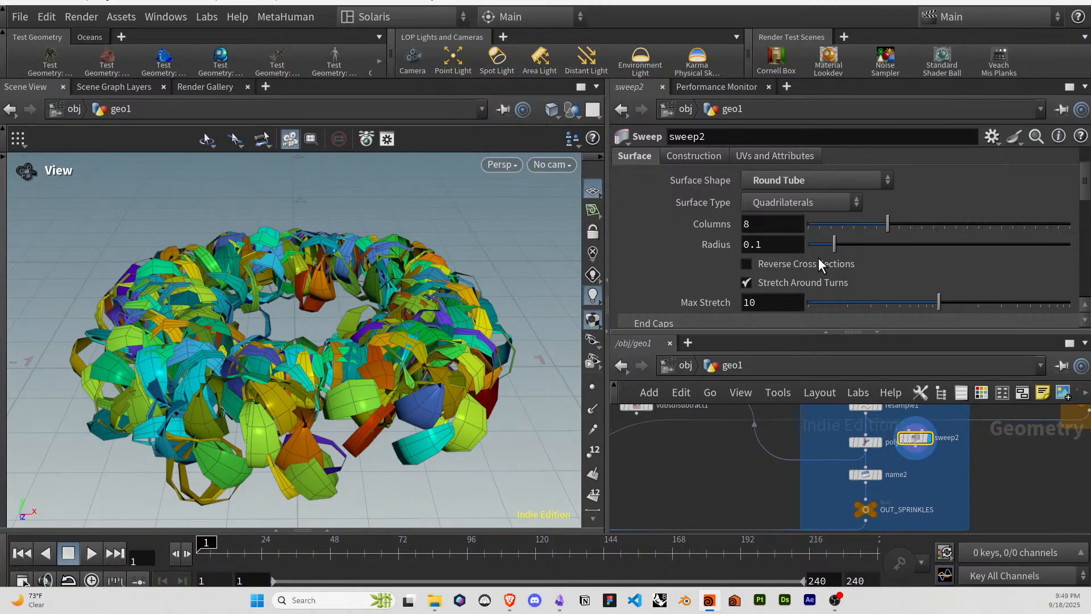
# Set the Sweep node's radius to 0.01, keeping the Round Tube surface shape.
pyautogui.click(779, 178)
pyautogui.click(782, 212)
pyautogui.click(775, 245)
pyautogui.write('01')
pyautogui.press('Return')
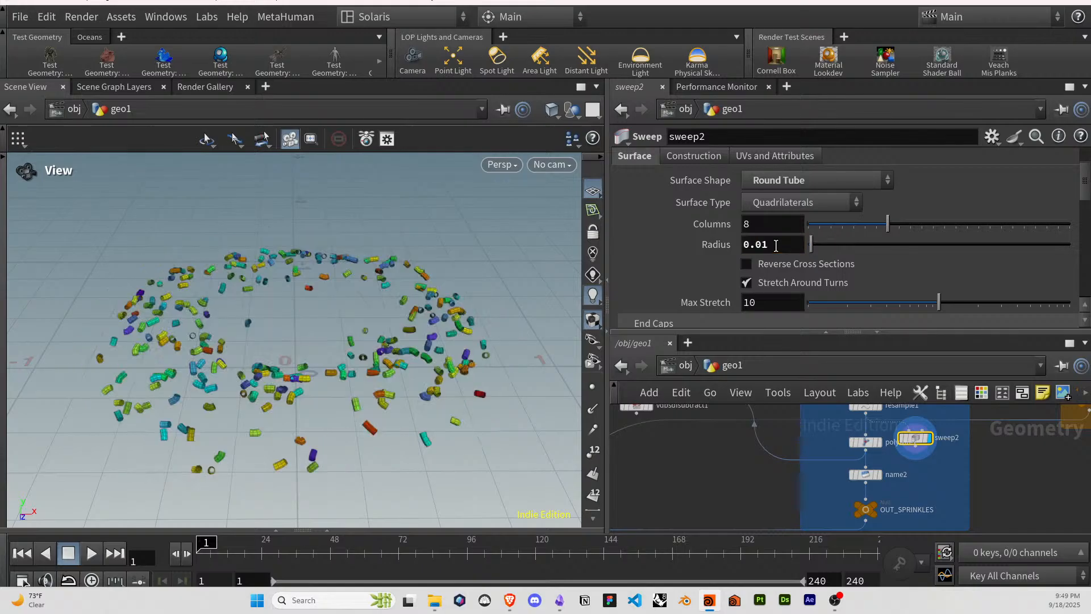
# Set the Sweep node's End Cap Type to Grid and inspect the sprinkles up close.
pyautogui.scroll(-3, 709, 257)
pyautogui.click(753, 283)
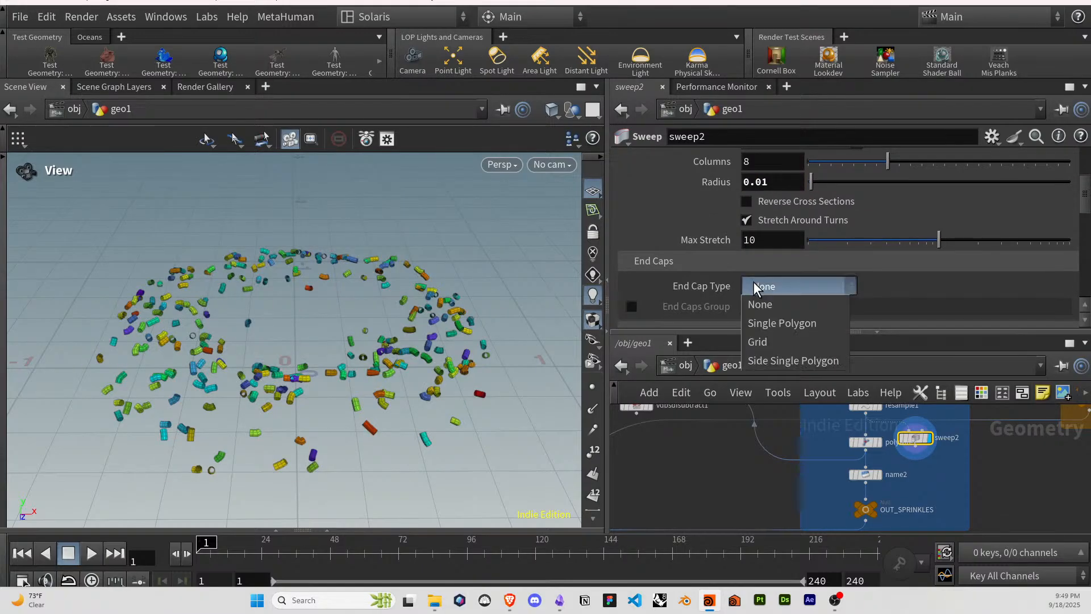
pyautogui.click(766, 341)
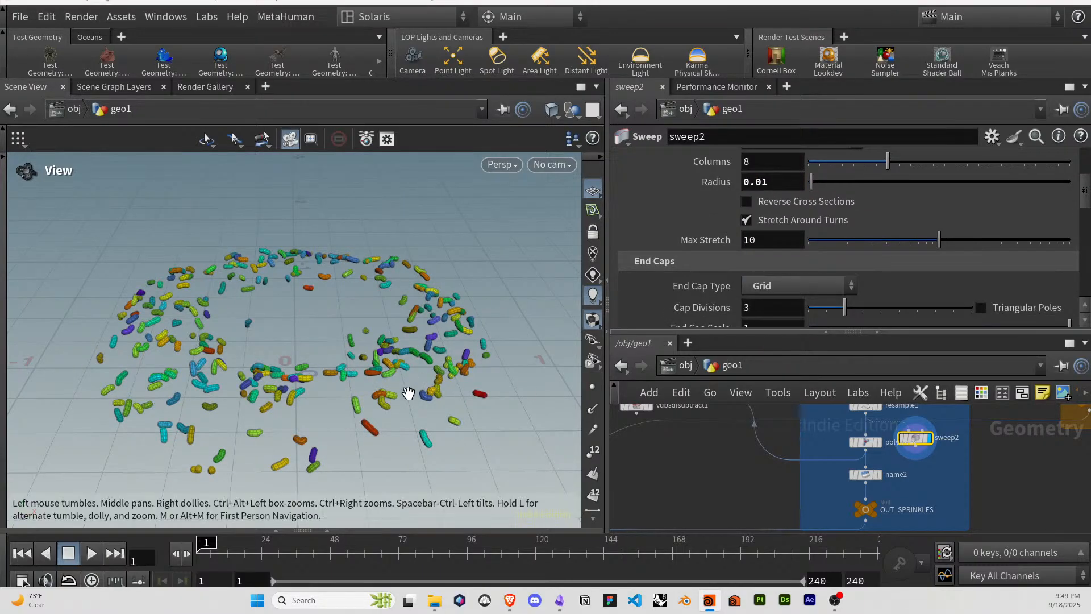
pyautogui.scroll(5, 432, 398)
pyautogui.scroll(5, 432, 398)
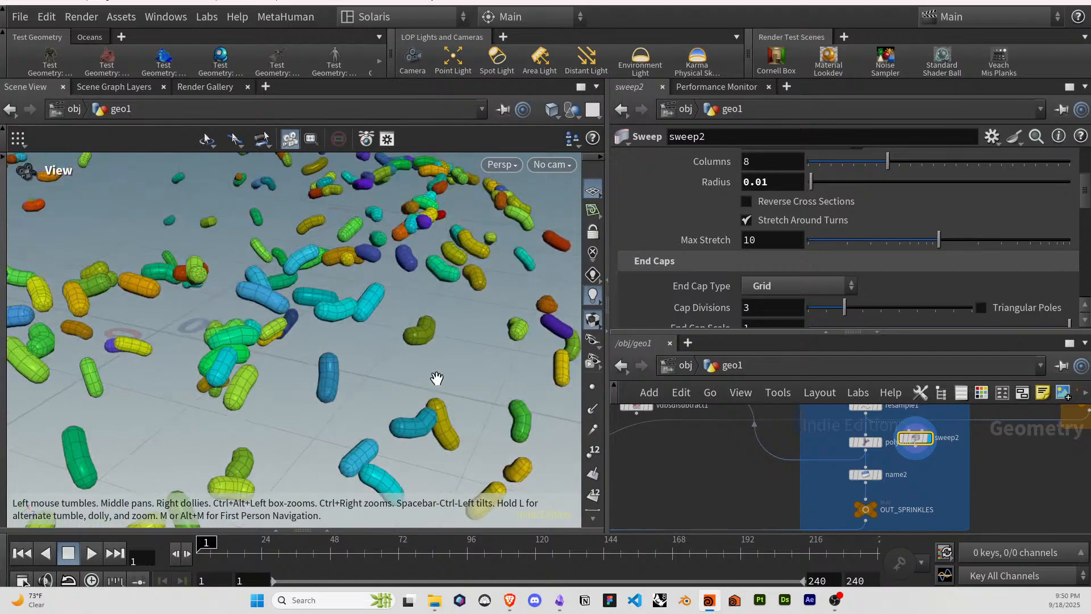
# Compare the polywire1 and Sweep results, and replace polywire1 with the Sweep node between resample1 and name2.
pyautogui.click(881, 442)
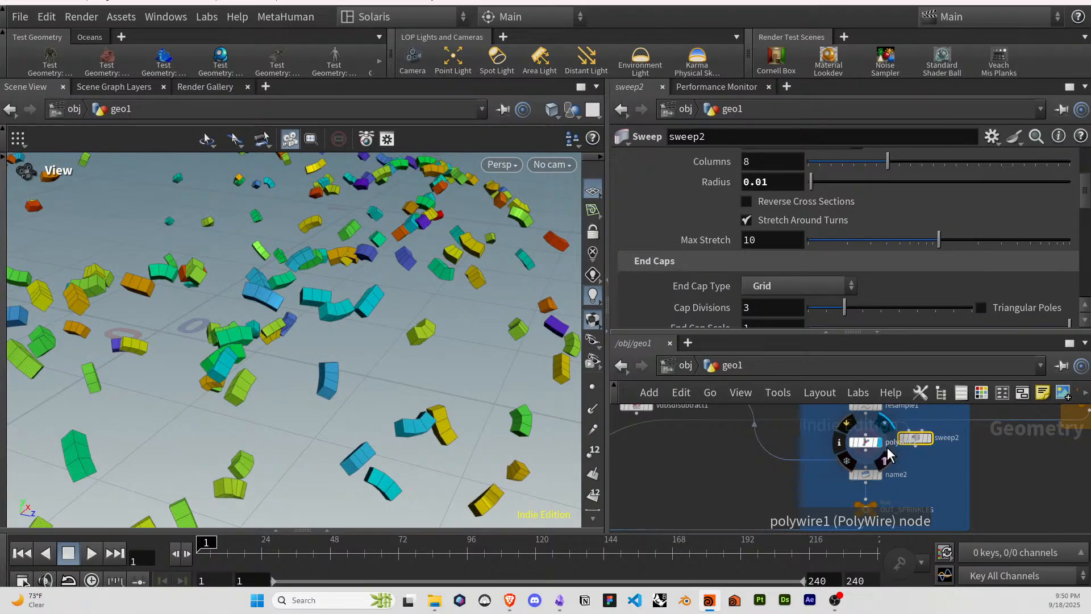
pyautogui.click(929, 437)
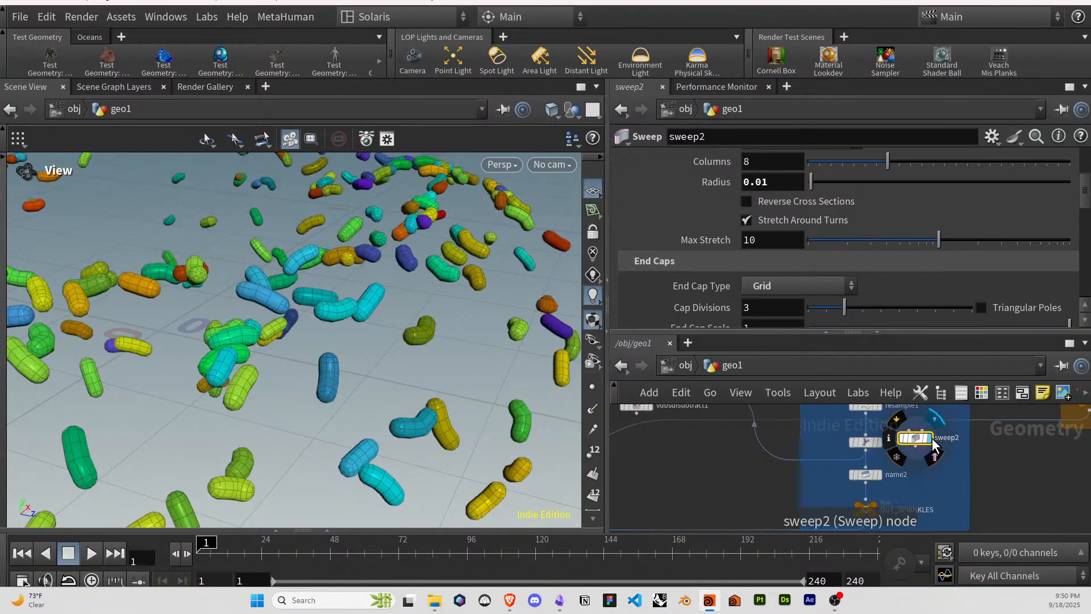
pyautogui.click(866, 443)
pyautogui.press('Delete')
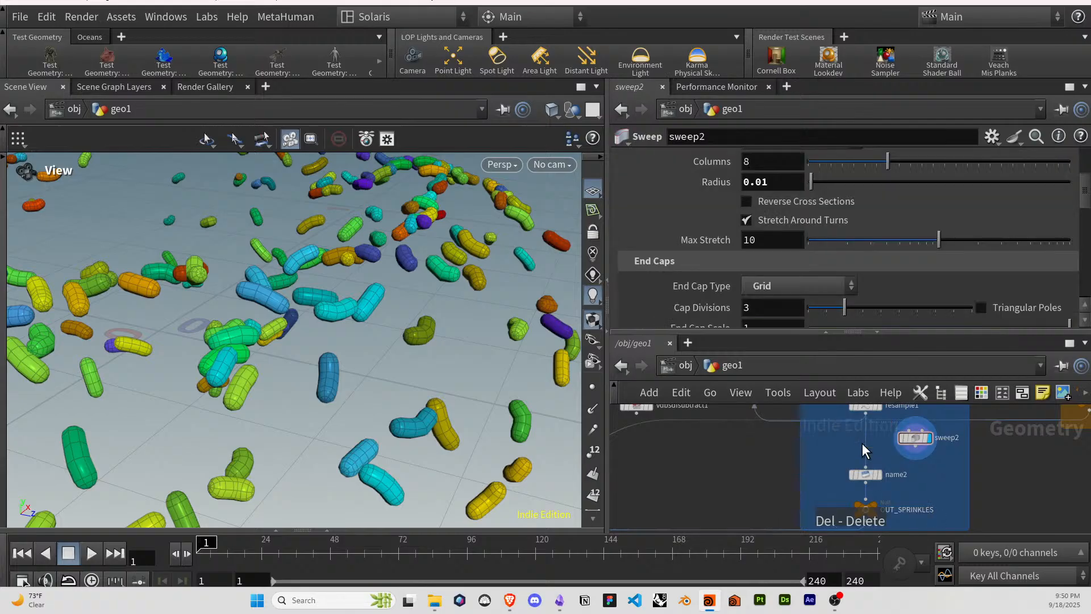
pyautogui.moveTo(916, 445); pyautogui.dragTo(868, 448)
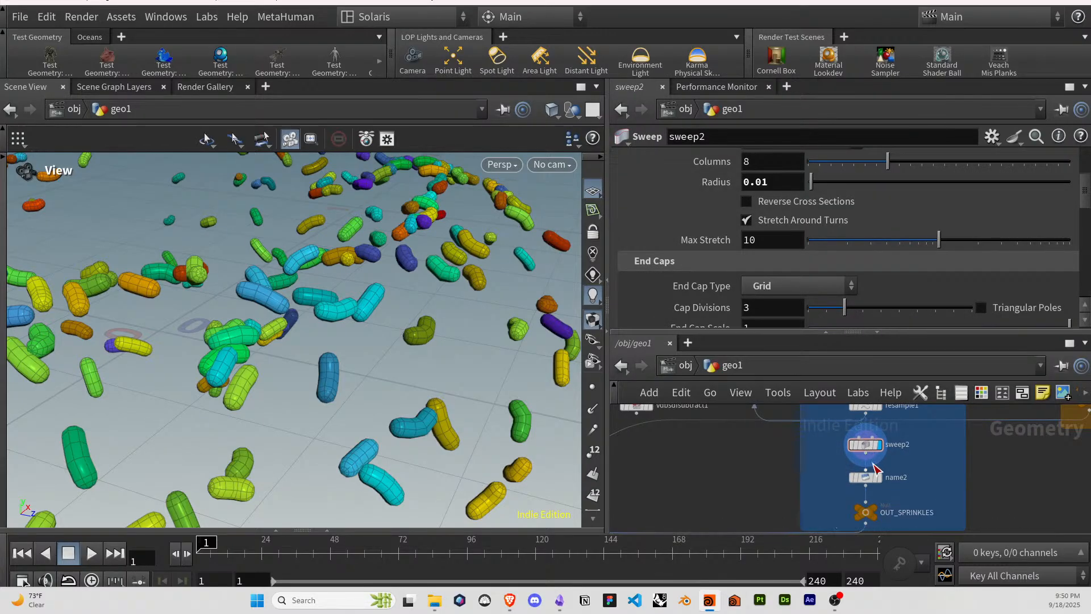
pyautogui.moveTo(884, 493); pyautogui.dragTo(891, 458, button='middle')
pyautogui.moveTo(892, 416); pyautogui.dragTo(887, 452, button='middle')
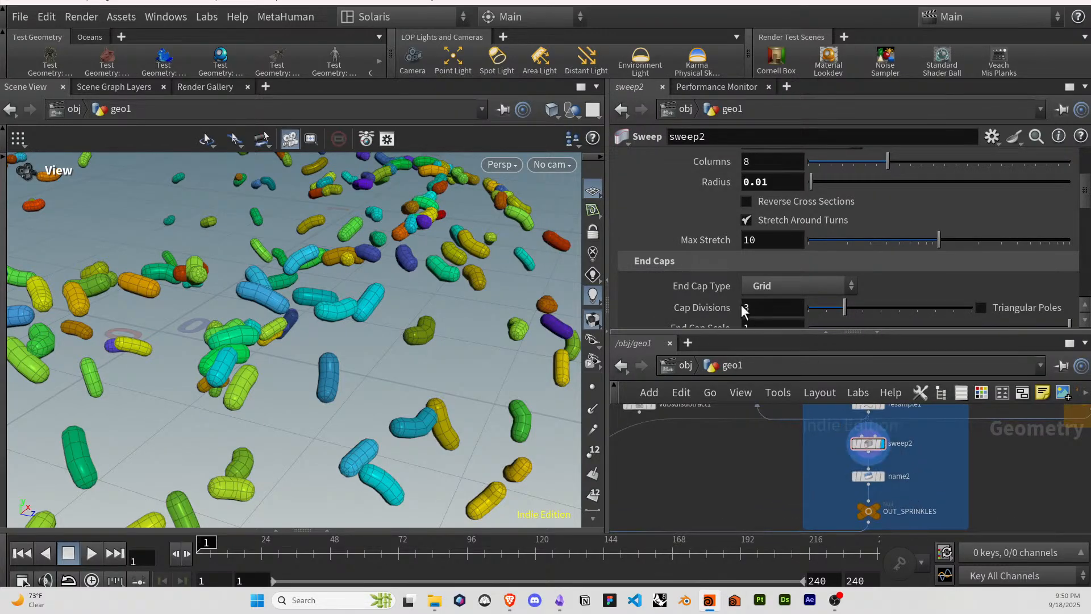
# Enable Apply Scale Along Curve on sweep2 and apply the Hill preset to its scale ramp.
pyautogui.scroll(-1, 726, 289)
pyautogui.scroll(-2, 713, 250)
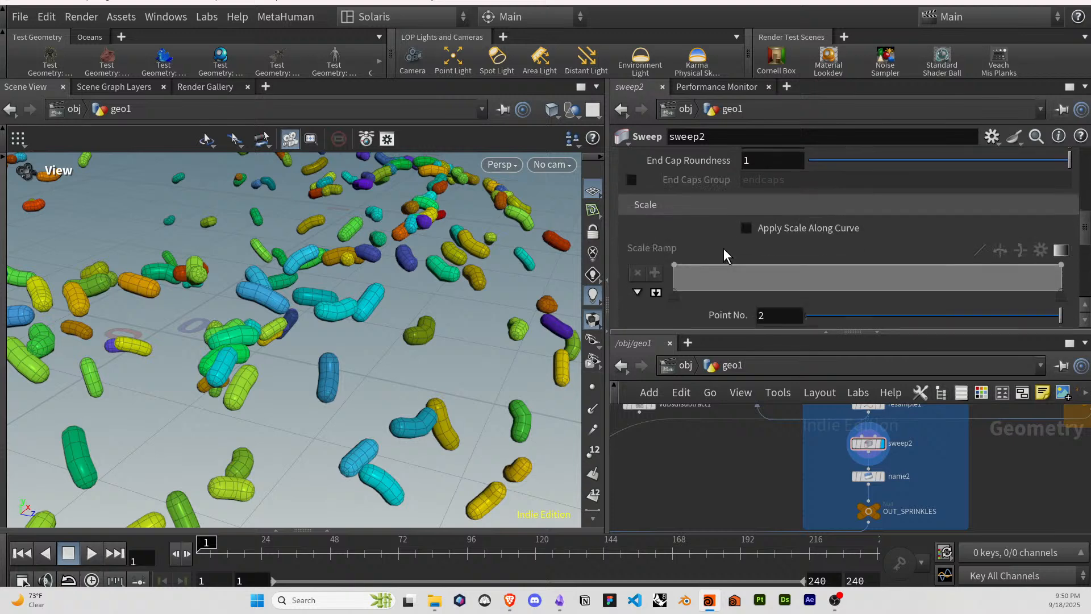
pyautogui.scroll(-5, 724, 247)
pyautogui.scroll(4, 720, 269)
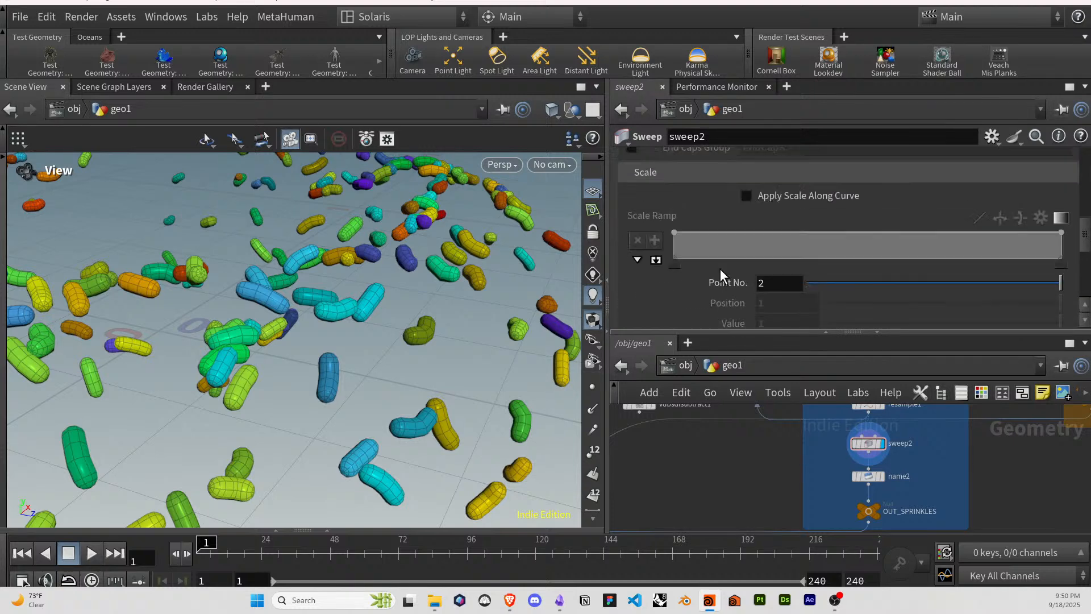
pyautogui.scroll(1, 720, 268)
pyautogui.click(745, 217)
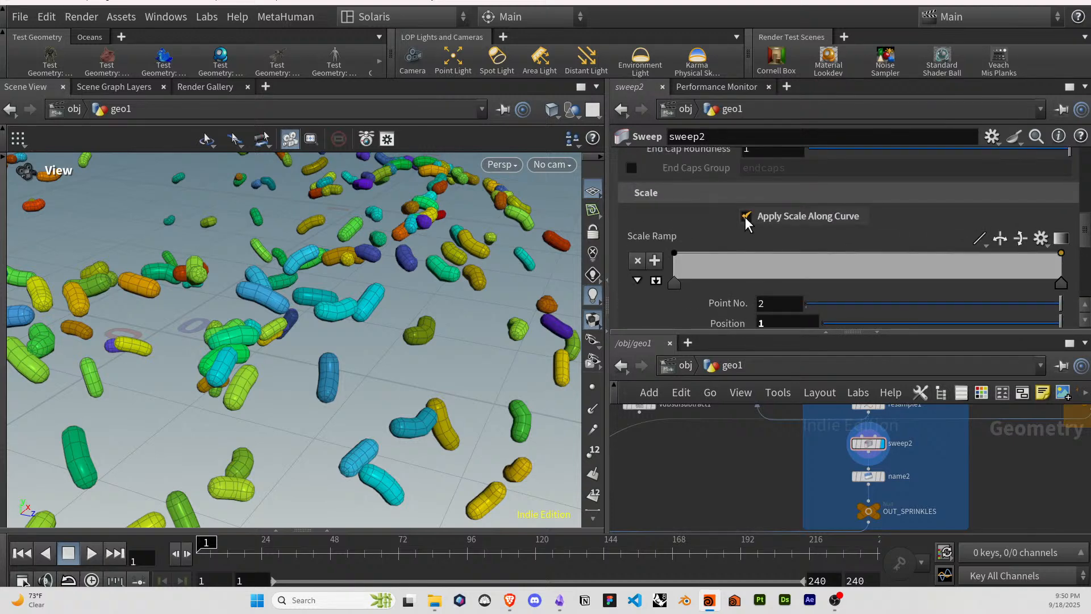
pyautogui.click(674, 285)
pyautogui.scroll(-3, 692, 291)
pyautogui.moveTo(1060, 281); pyautogui.dragTo(1084, 293)
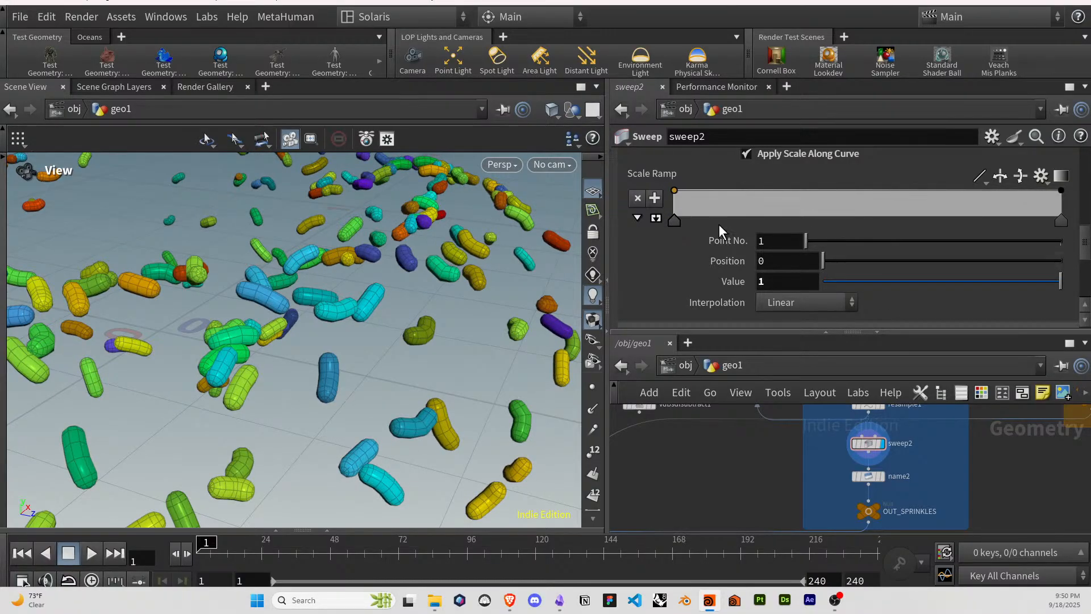
pyautogui.click(1038, 177)
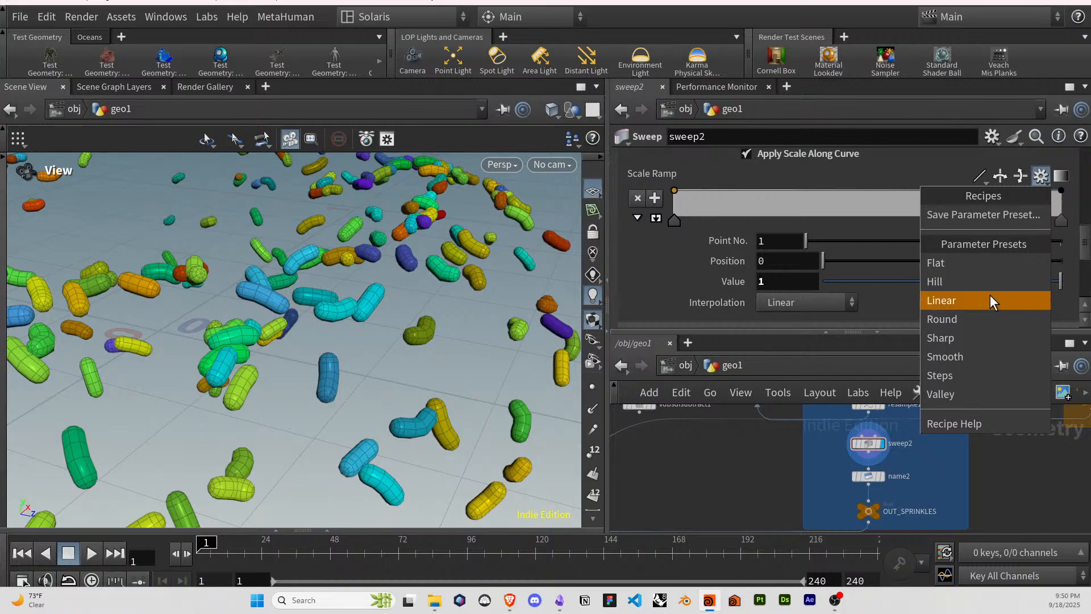
pyautogui.click(968, 282)
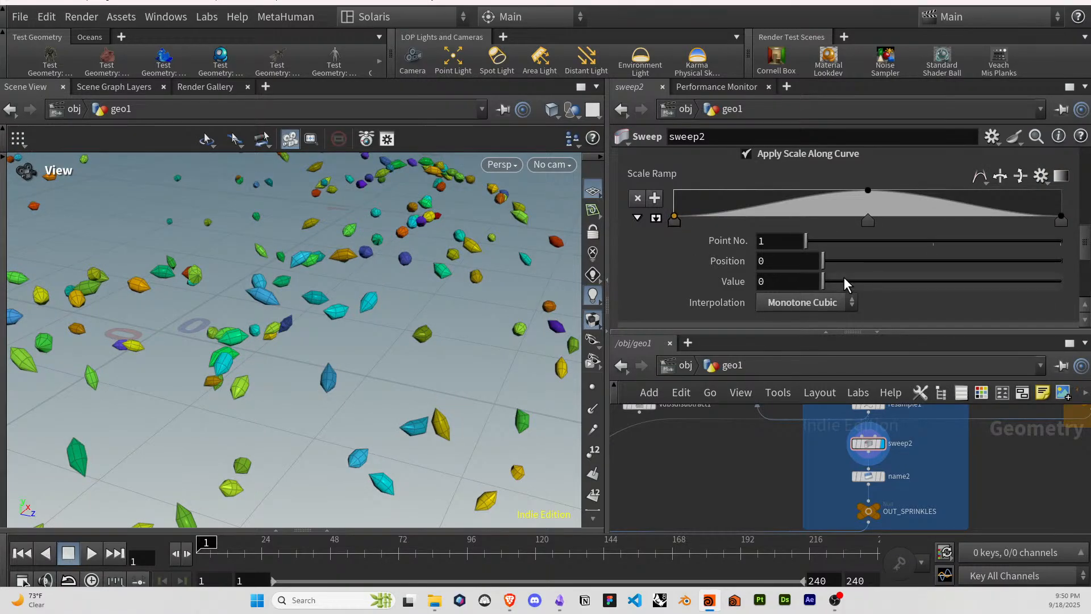
# Raise the scale ramp's first point value to about 0.909 and its last point value to 0.919.
pyautogui.moveTo(843, 280); pyautogui.dragTo(1045, 279)
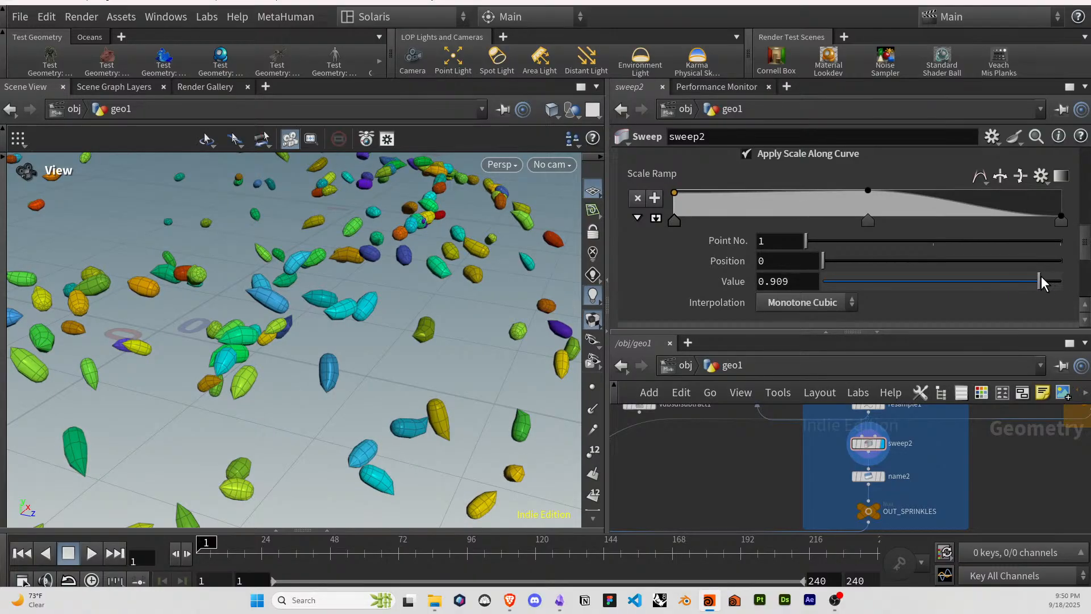
pyautogui.click(1060, 220)
pyautogui.moveTo(837, 280); pyautogui.dragTo(1043, 280)
pyautogui.doubleClick(807, 282)
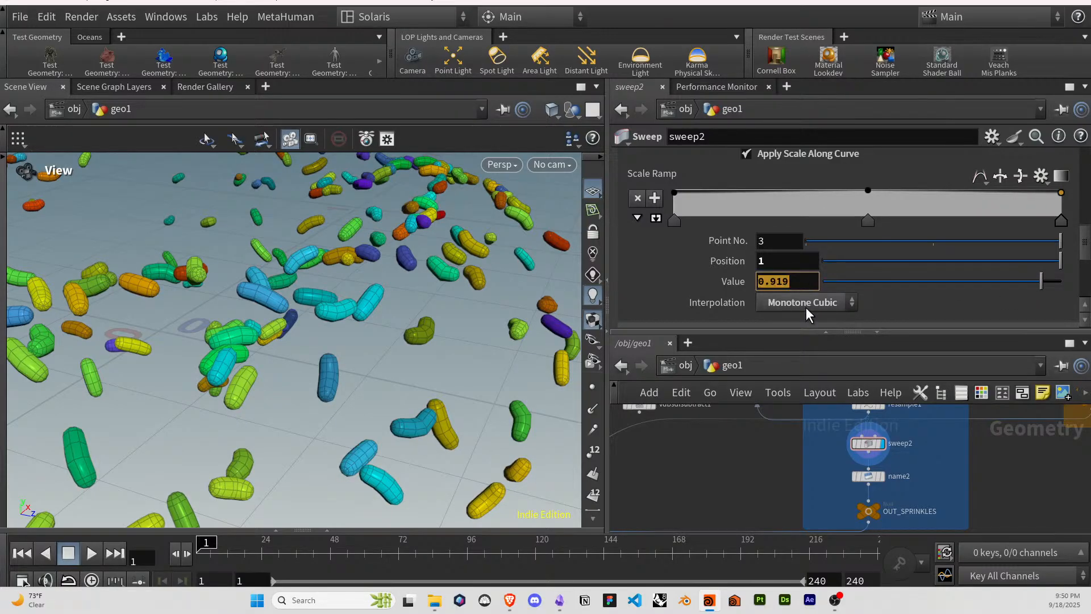
# Compare the sprinkles with and without Apply Scale Along Curve, and leave the option disabled.
pyautogui.click(748, 152)
pyautogui.click(749, 152)
pyautogui.click(748, 152)
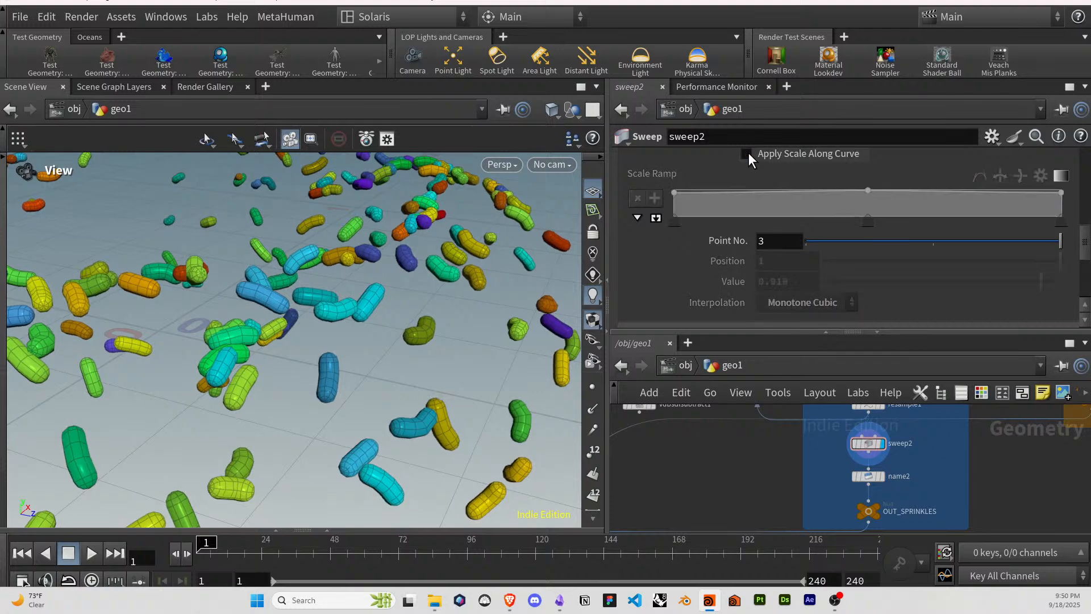
pyautogui.click(748, 153)
pyautogui.click(749, 152)
pyautogui.click(748, 152)
pyautogui.scroll(1, 712, 279)
pyautogui.scroll(-6, 711, 280)
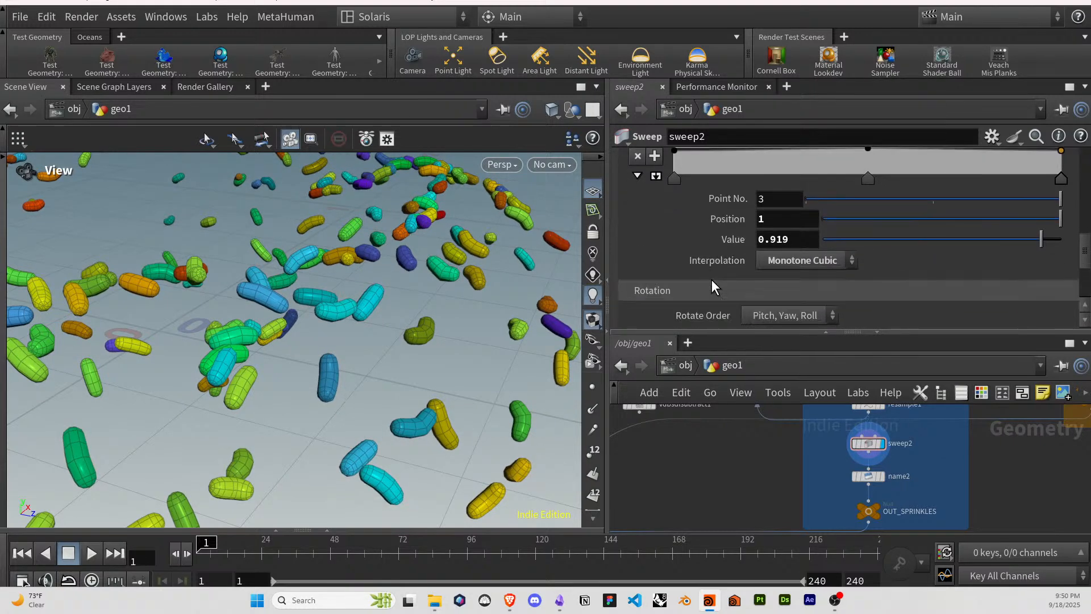
pyautogui.scroll(4, 712, 280)
pyautogui.scroll(2, 711, 279)
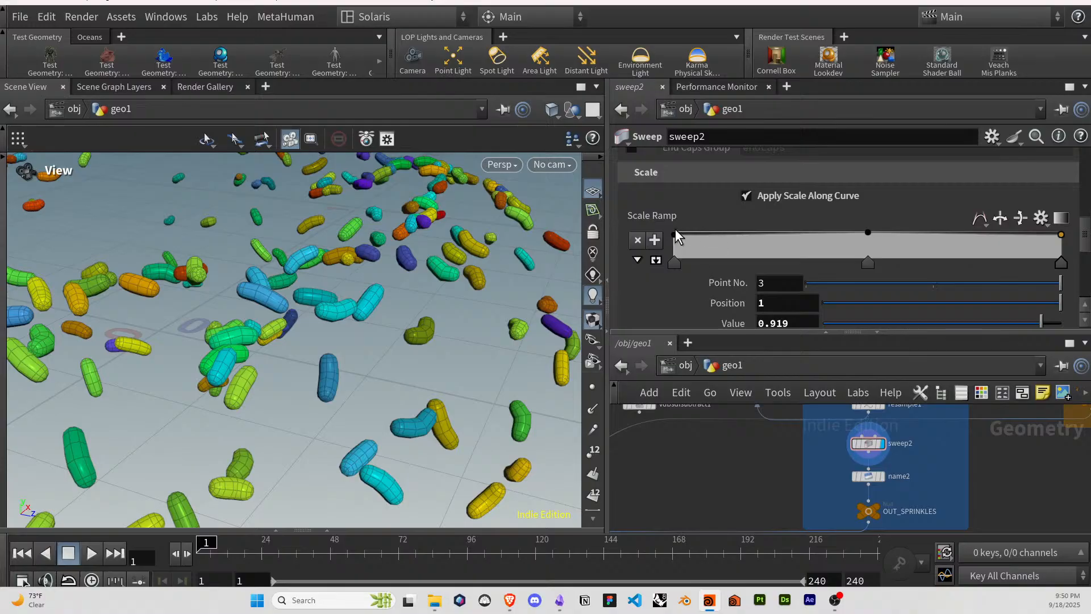
pyautogui.scroll(1, 788, 201)
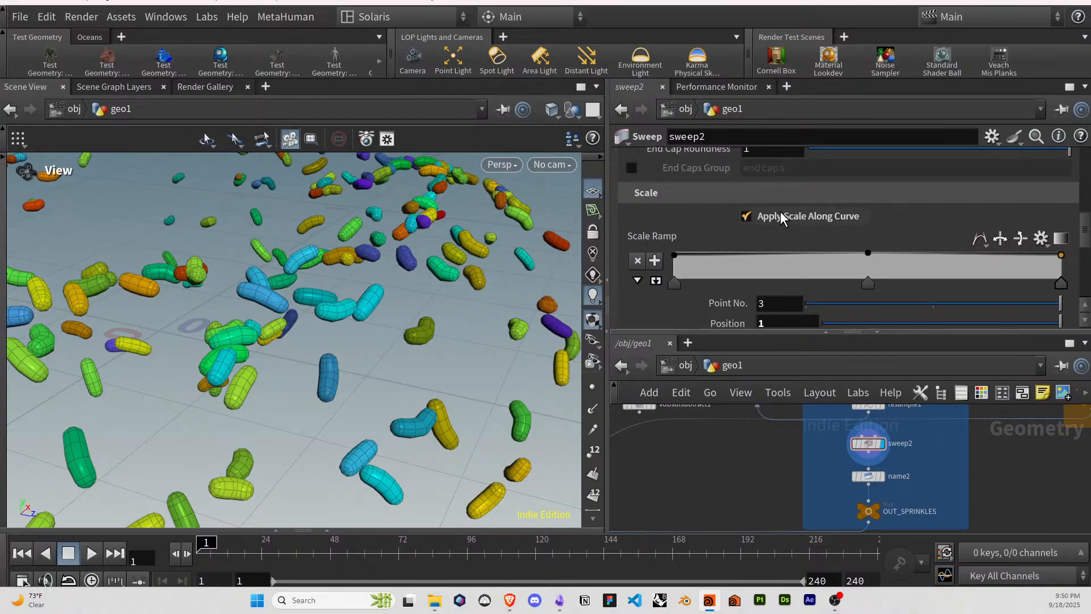
pyautogui.click(748, 216)
# Enable Compute UVs for the sweep2 node and review its other UV options.
pyautogui.scroll(9, 706, 223)
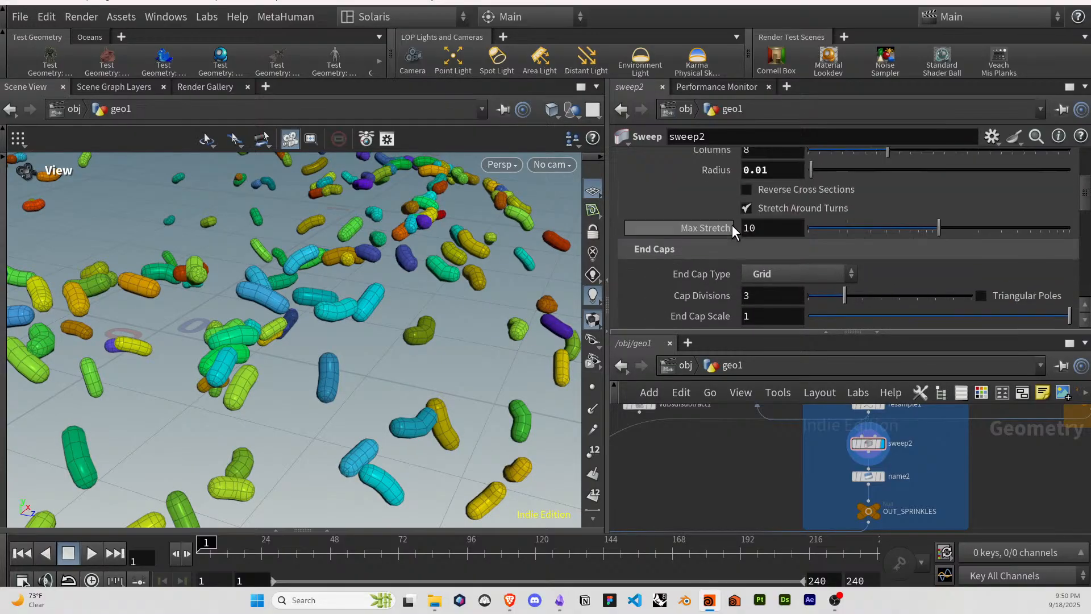
pyautogui.scroll(2, 721, 233)
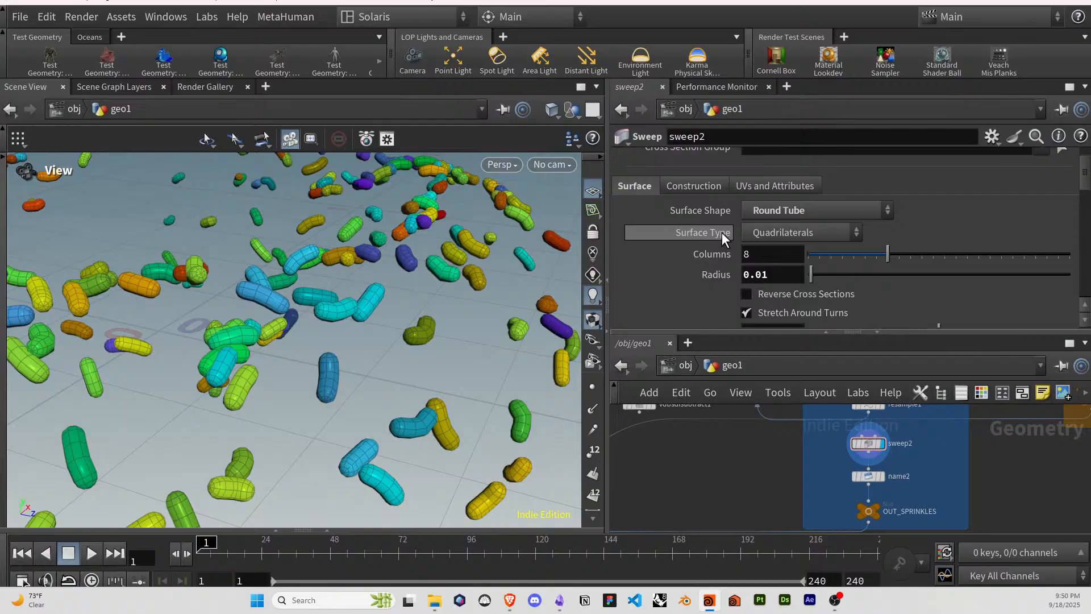
pyautogui.click(701, 186)
pyautogui.click(756, 183)
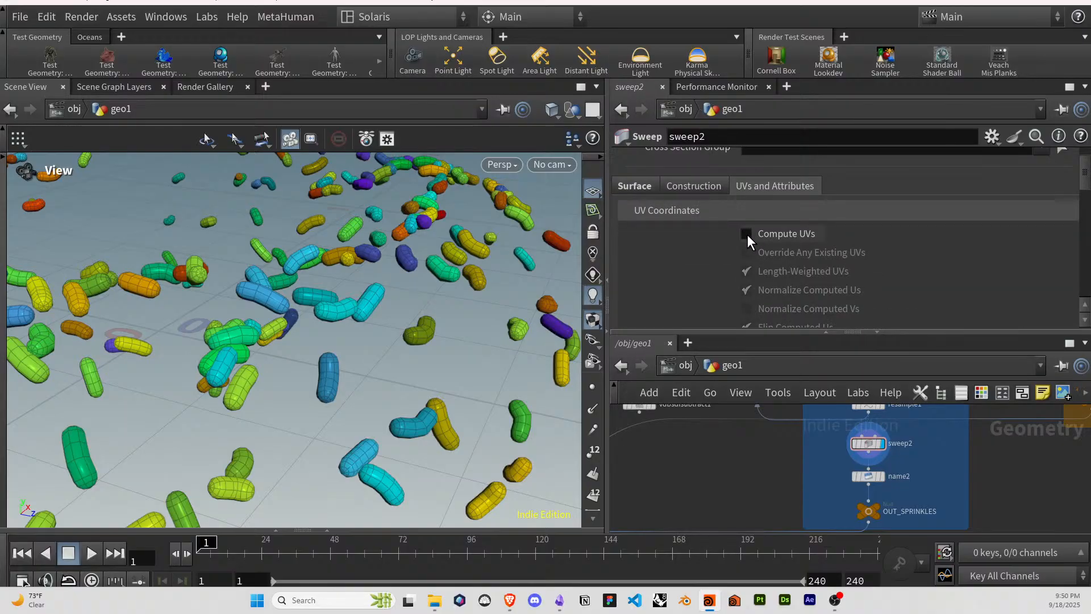
pyautogui.click(747, 233)
pyautogui.scroll(-3, 710, 243)
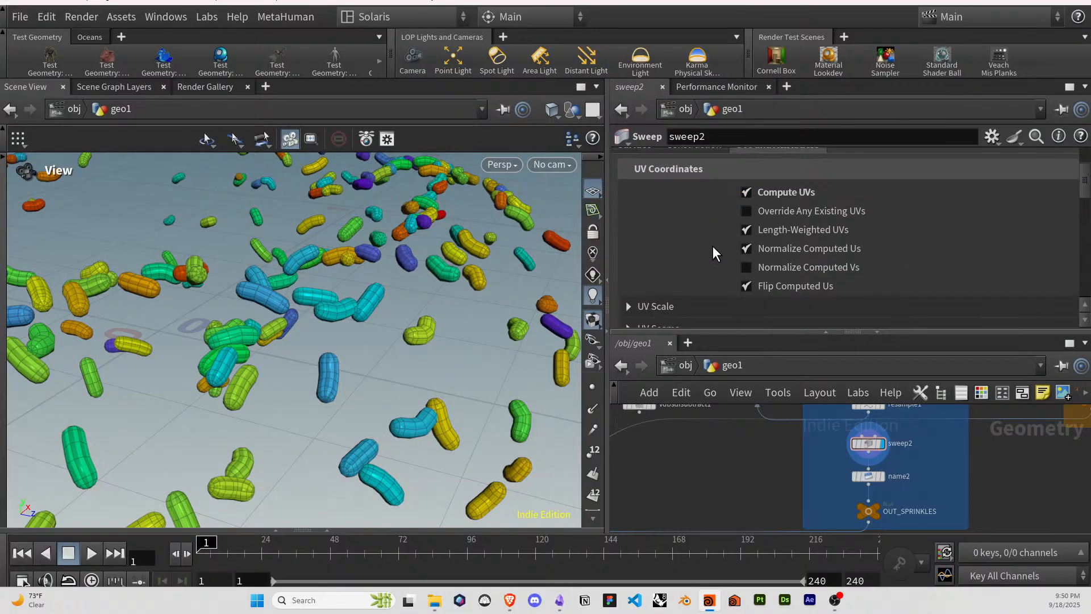
pyautogui.scroll(-2, 668, 276)
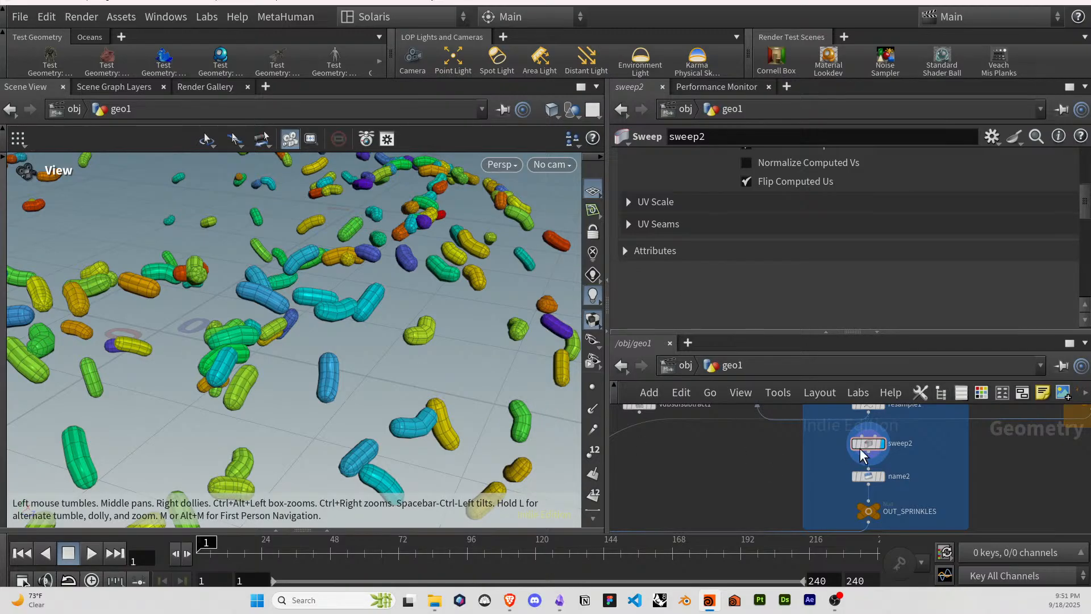
# Examine the geometry info of the subdivide1 node feeding OUT_DONUT, including its attributes, then dismiss it.
pyautogui.moveTo(935, 492); pyautogui.dragTo(924, 452, button='middle')
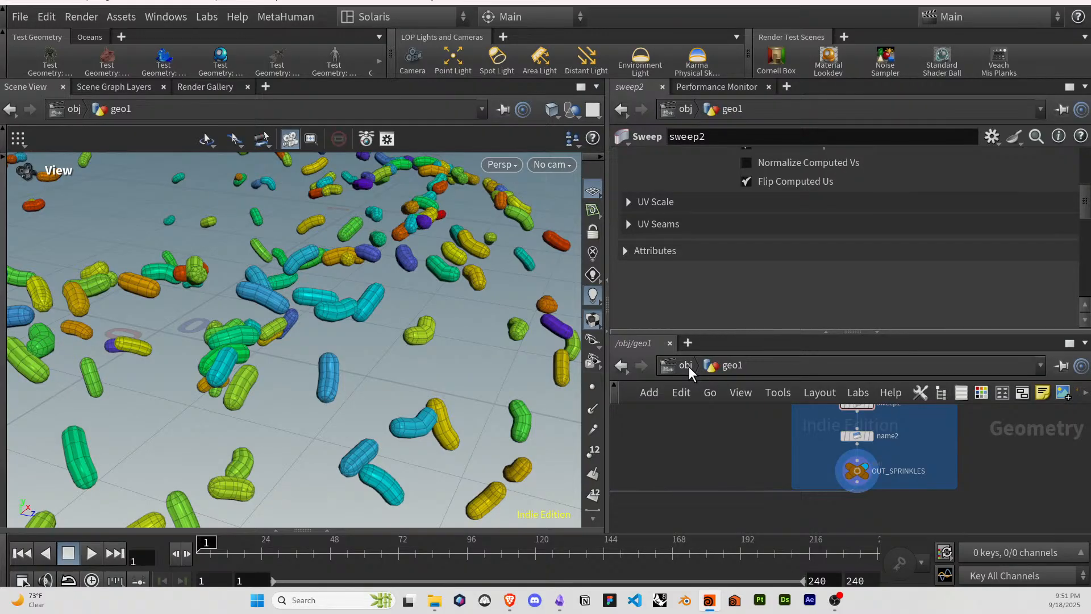
pyautogui.moveTo(669, 468); pyautogui.dragTo(819, 419, button='middle')
pyautogui.moveTo(761, 464); pyautogui.dragTo(801, 423, button='middle')
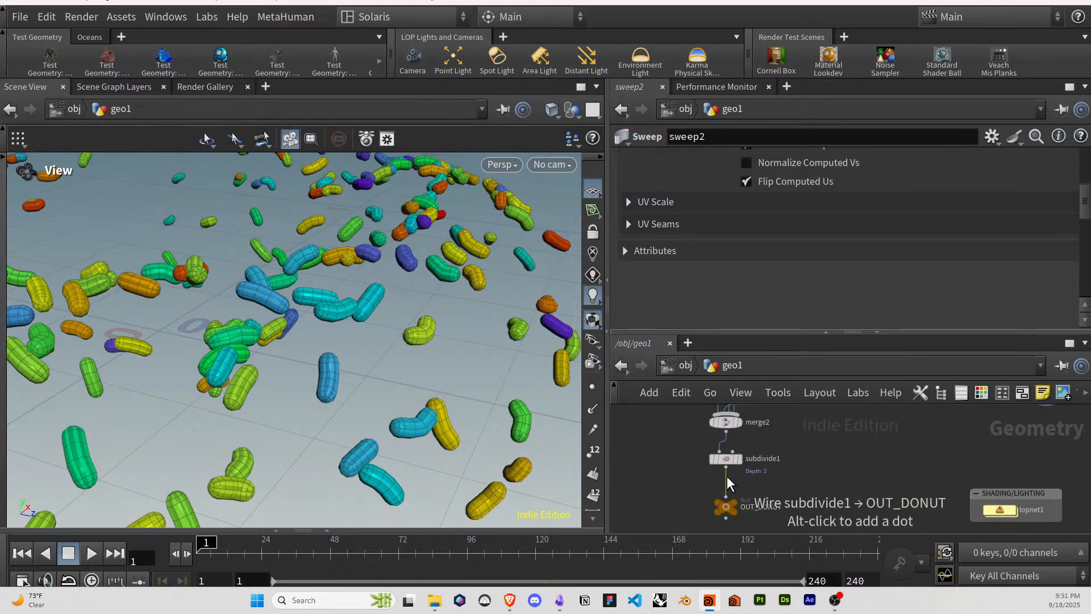
pyautogui.middleClick(708, 462)
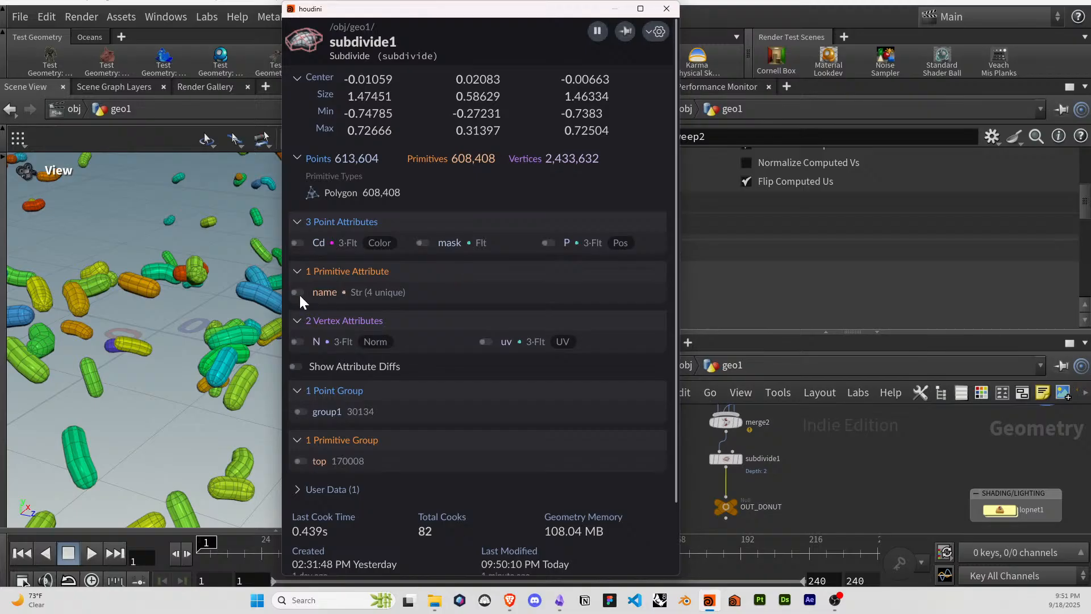
pyautogui.click(666, 9)
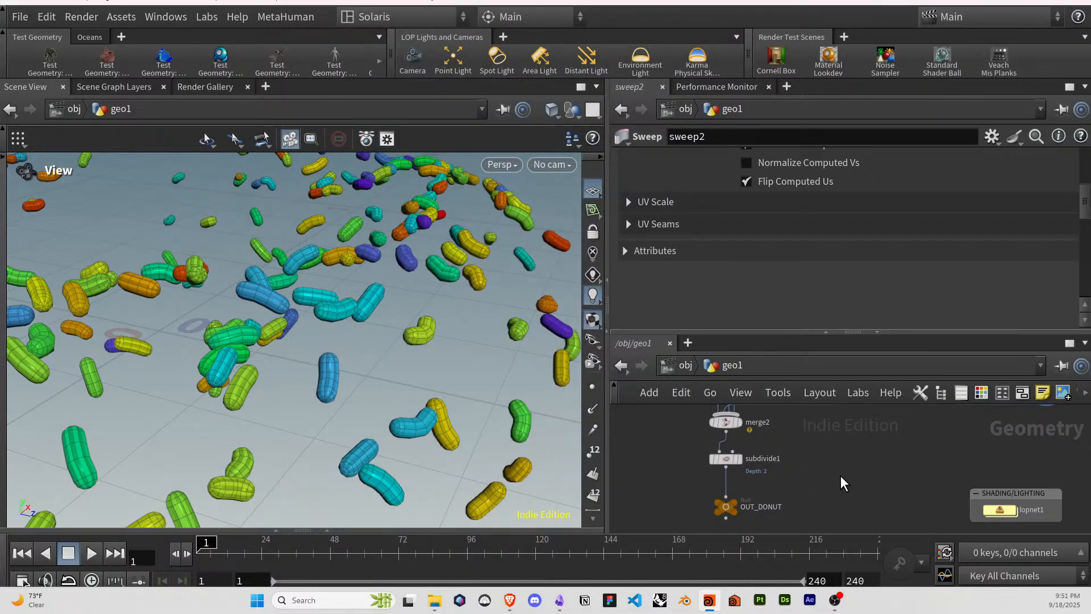
# Enter the lopnet1 shading and lighting network and go inside its materiallibrary1 node.
pyautogui.click(680, 368)
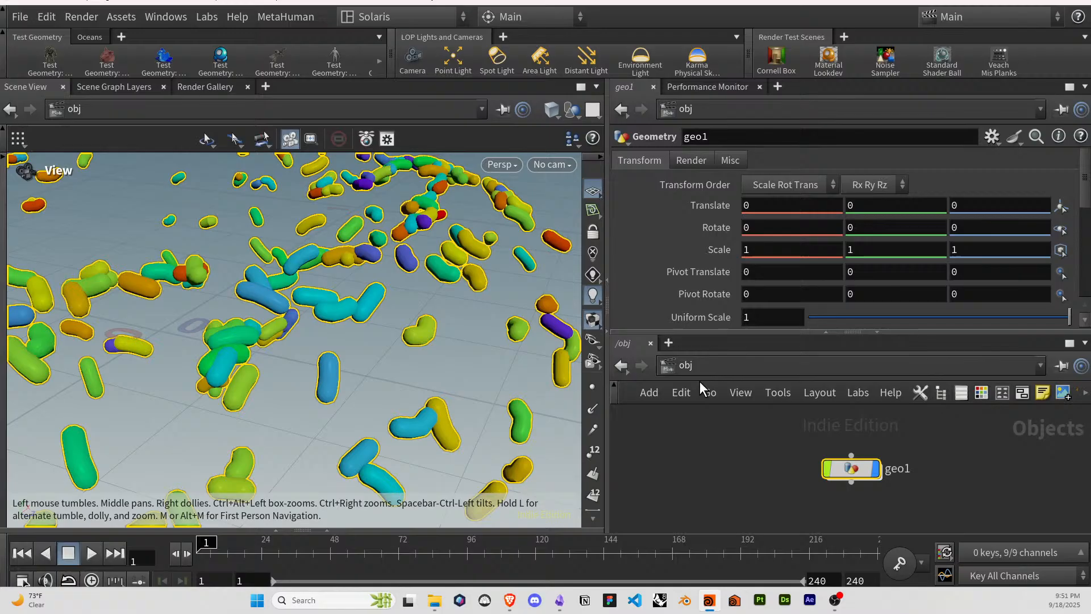
pyautogui.doubleClick(840, 466)
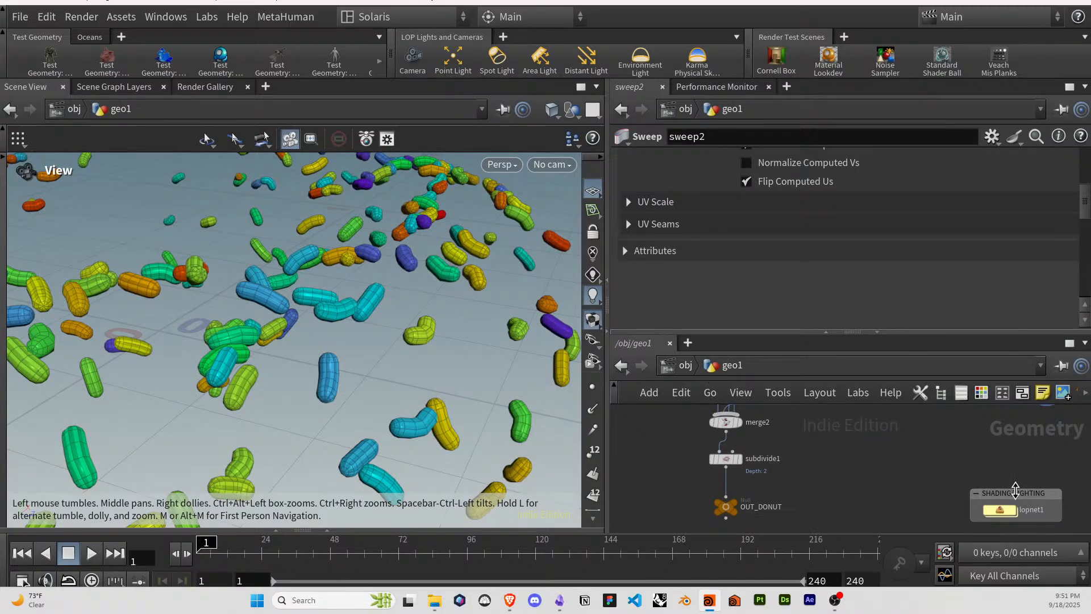
pyautogui.doubleClick(1003, 510)
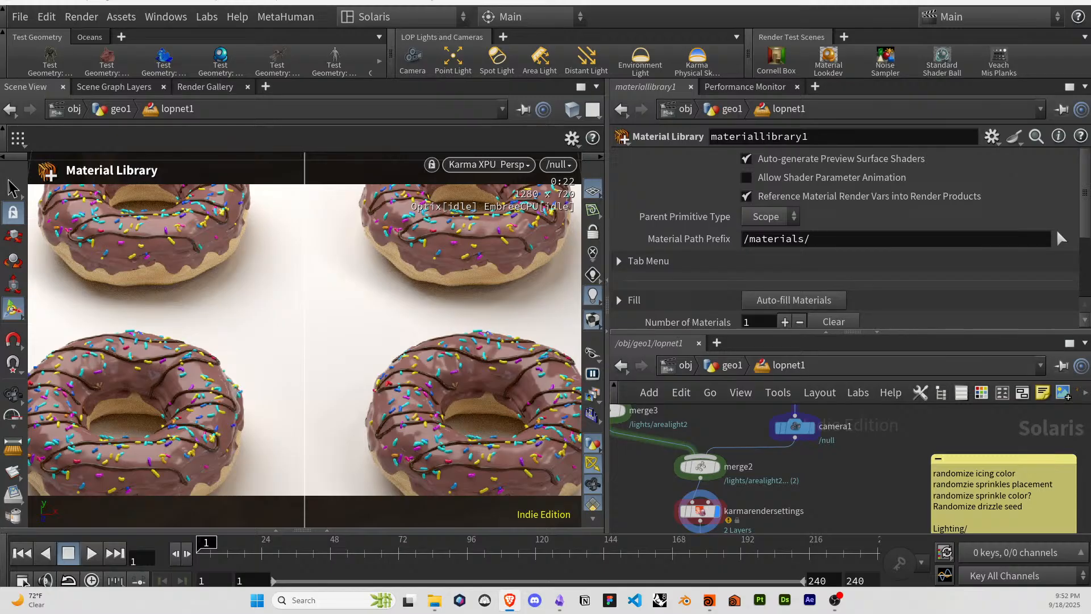
pyautogui.click(733, 431)
pyautogui.moveTo(739, 437); pyautogui.dragTo(743, 473, button='middle')
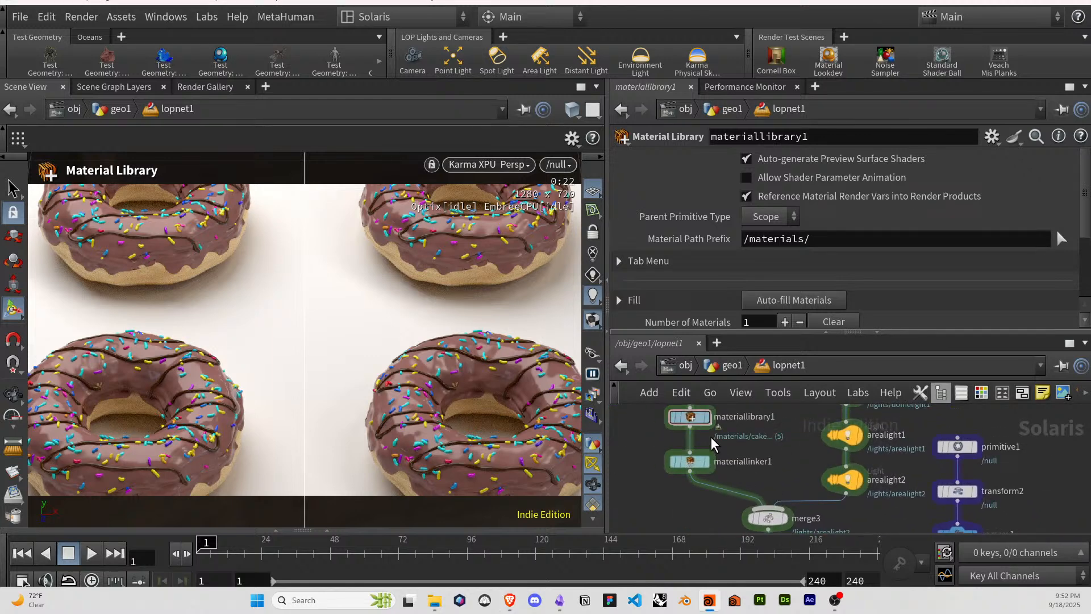
pyautogui.click(692, 420)
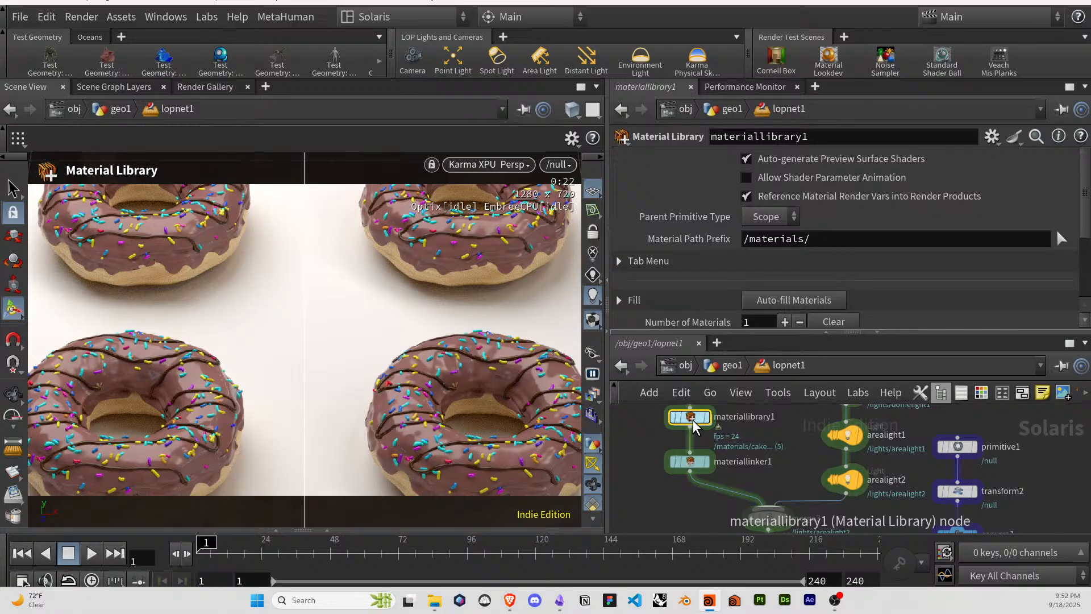
pyautogui.doubleClick(693, 421)
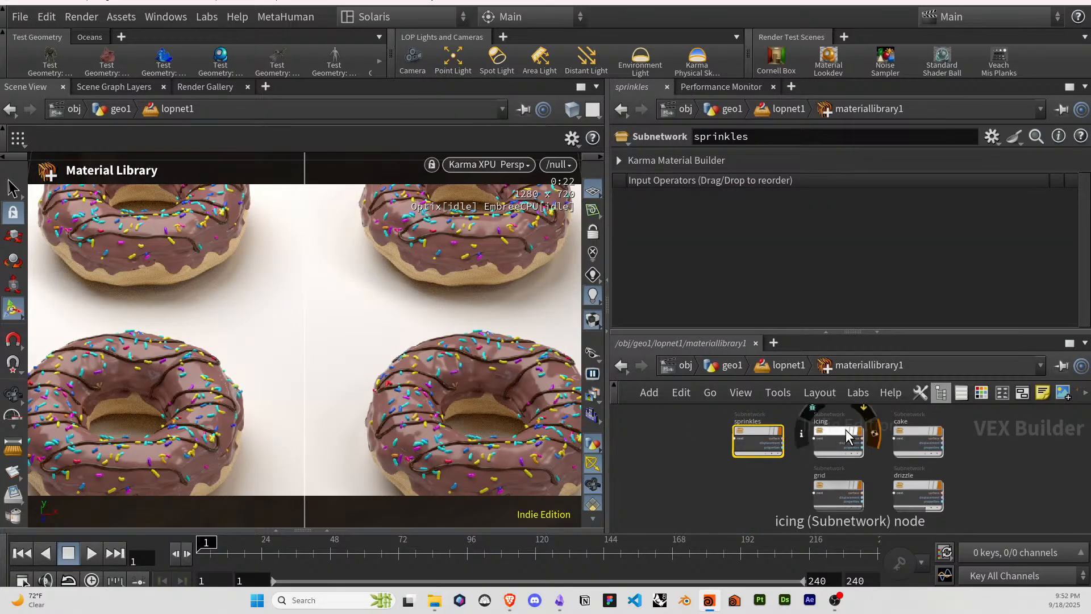
# In the sprinkles material, apply the Black to Orange preset to the kma_rampconst1 color ramp.
pyautogui.doubleClick(753, 433)
pyautogui.moveTo(762, 431); pyautogui.dragTo(706, 502, button='middle')
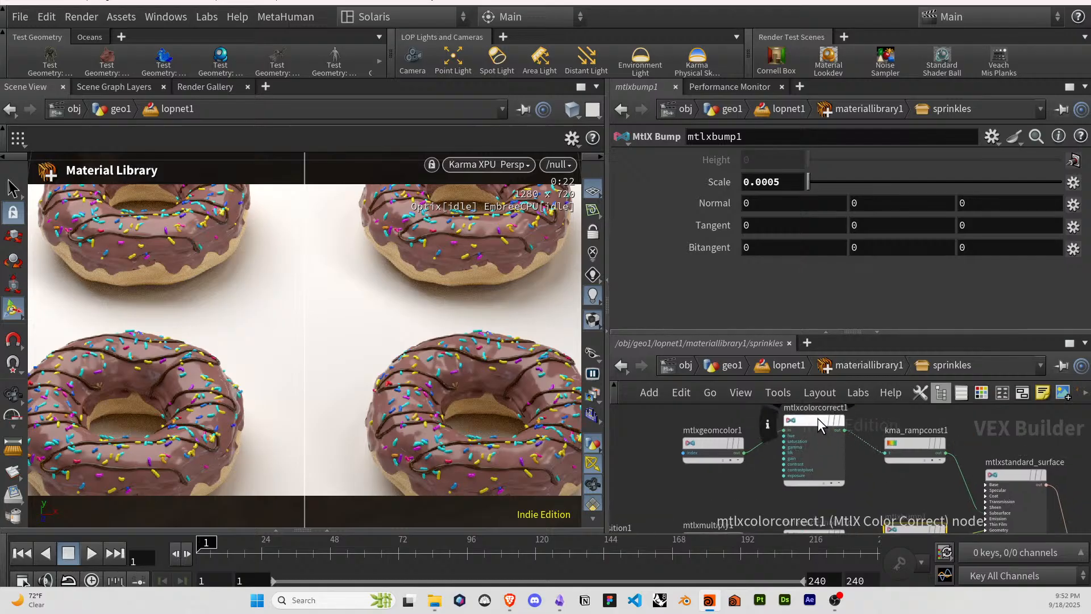
pyautogui.click(817, 418)
pyautogui.click(909, 441)
pyautogui.click(1073, 184)
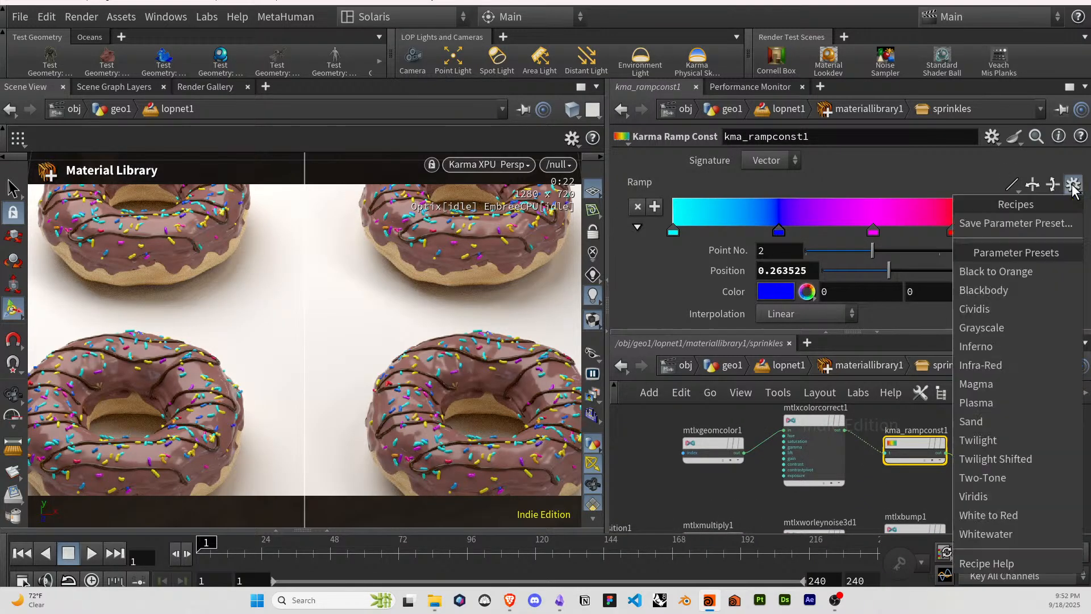
pyautogui.click(1011, 275)
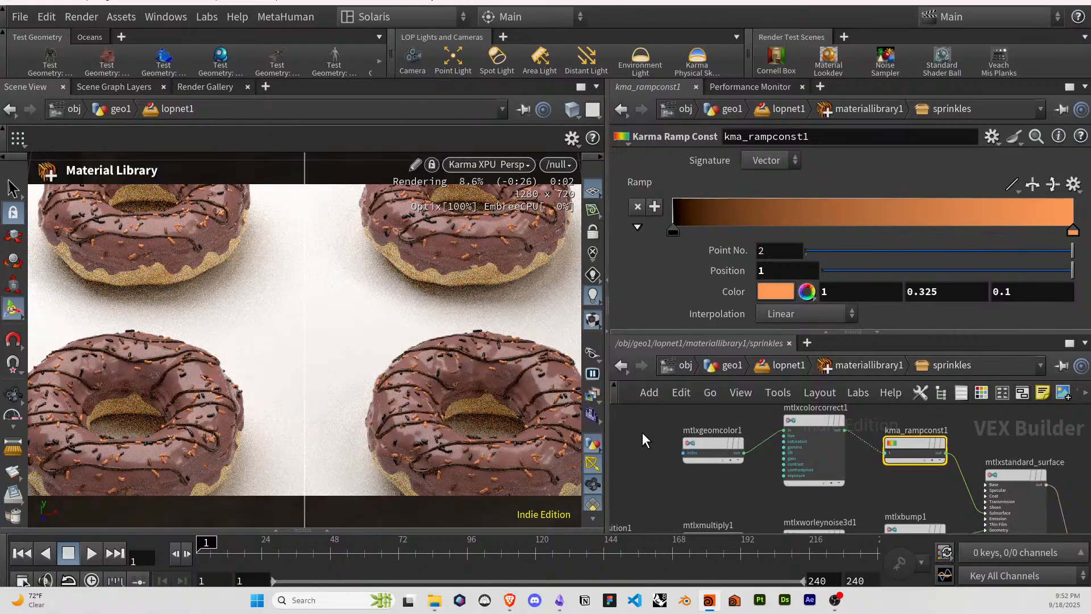
pyautogui.click(712, 482)
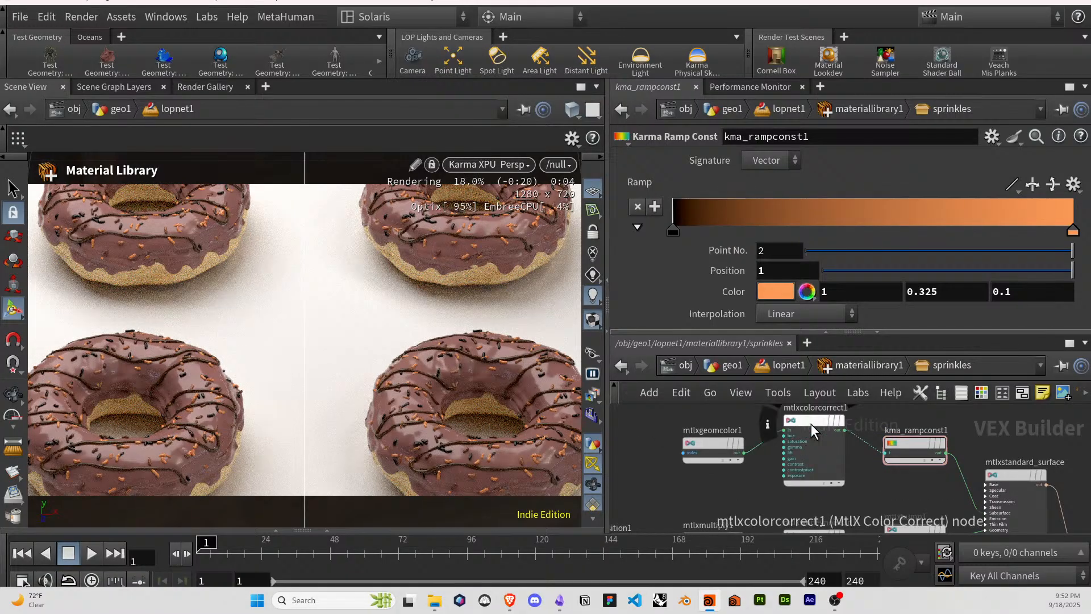
# Return to the material library, enter the drizzle material and review the base and specular settings of its standard surface.
pyautogui.click(823, 367)
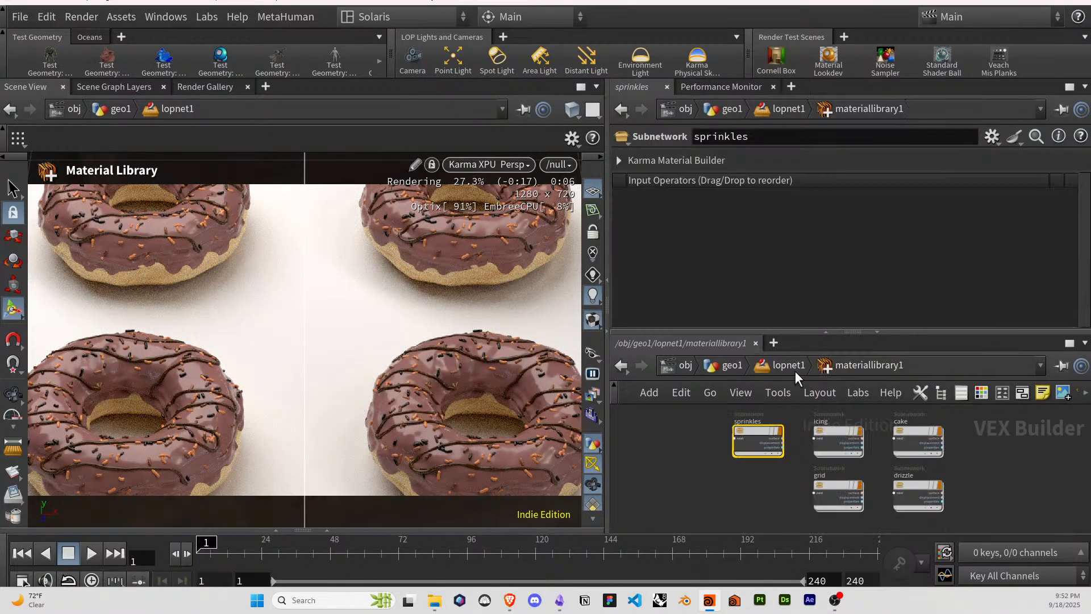
pyautogui.moveTo(836, 471)
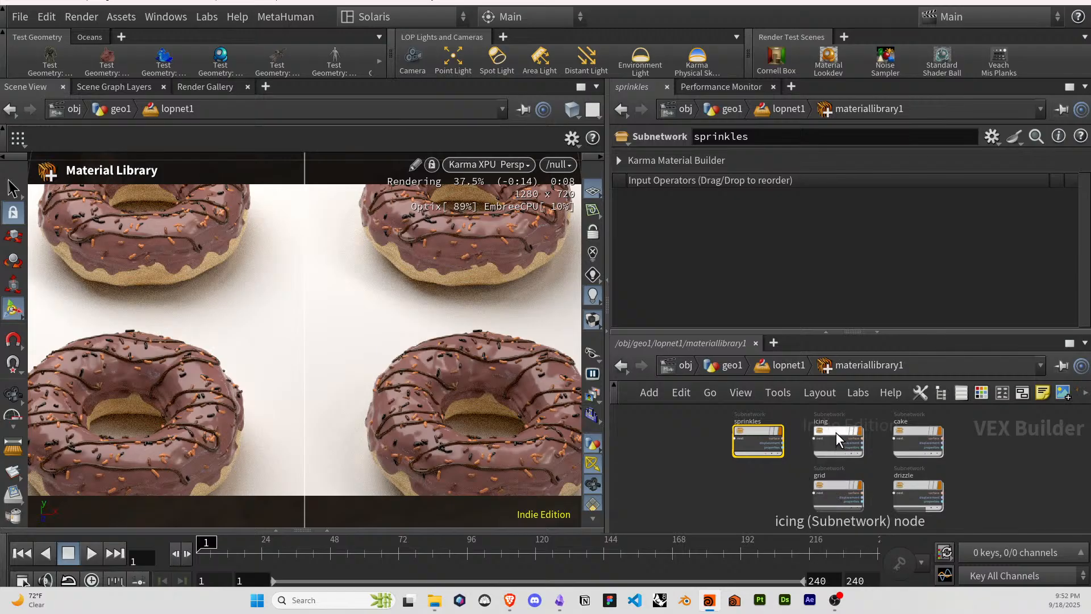
pyautogui.doubleClick(912, 486)
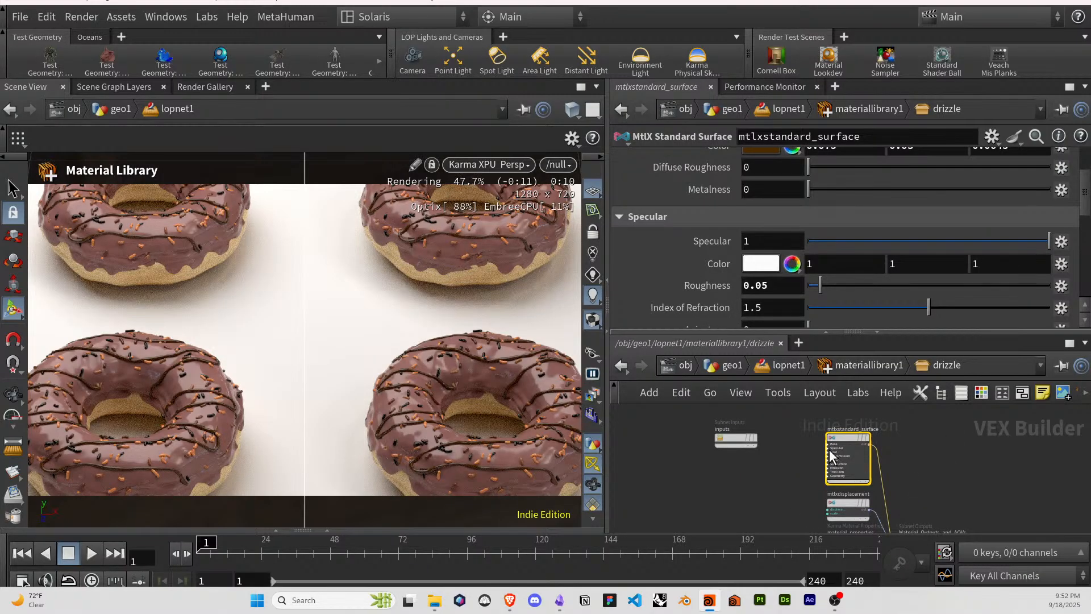
pyautogui.scroll(2, 786, 446)
pyautogui.press('Tab')
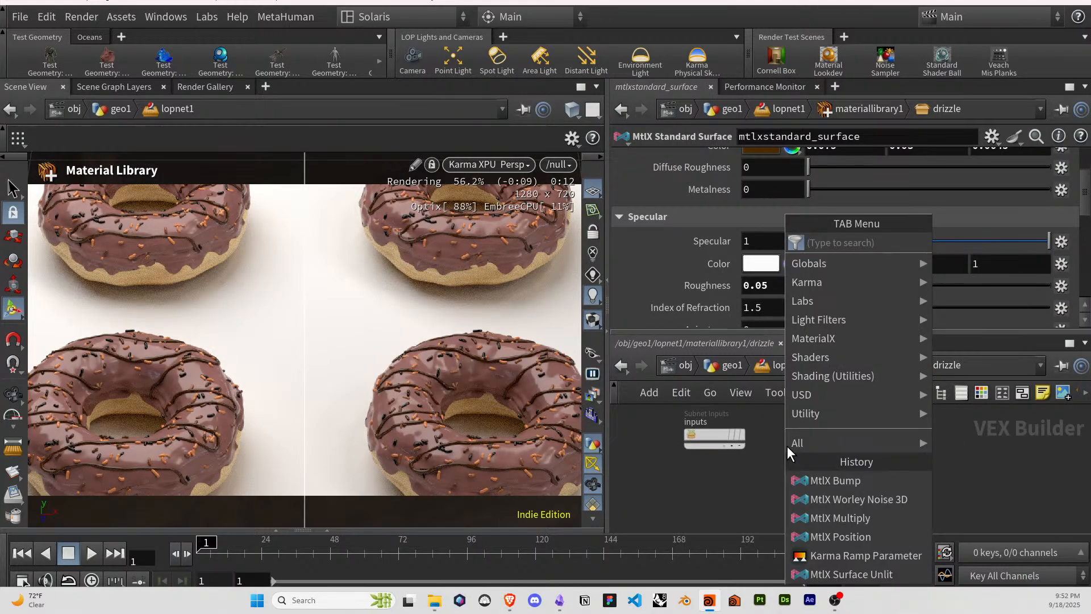
pyautogui.press('Escape')
pyautogui.press('Tab')
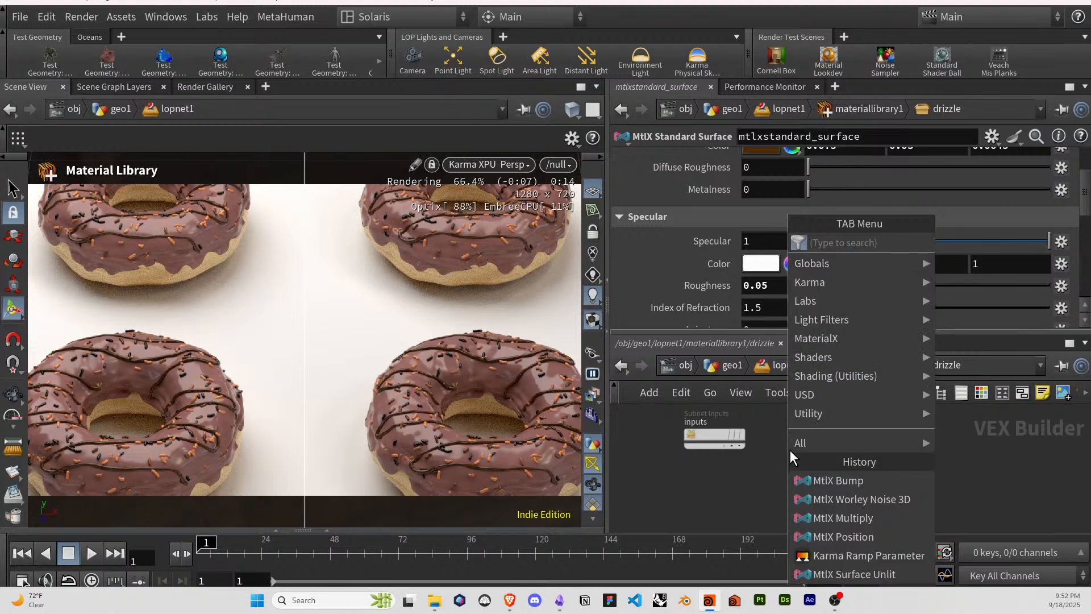
pyautogui.press('Escape')
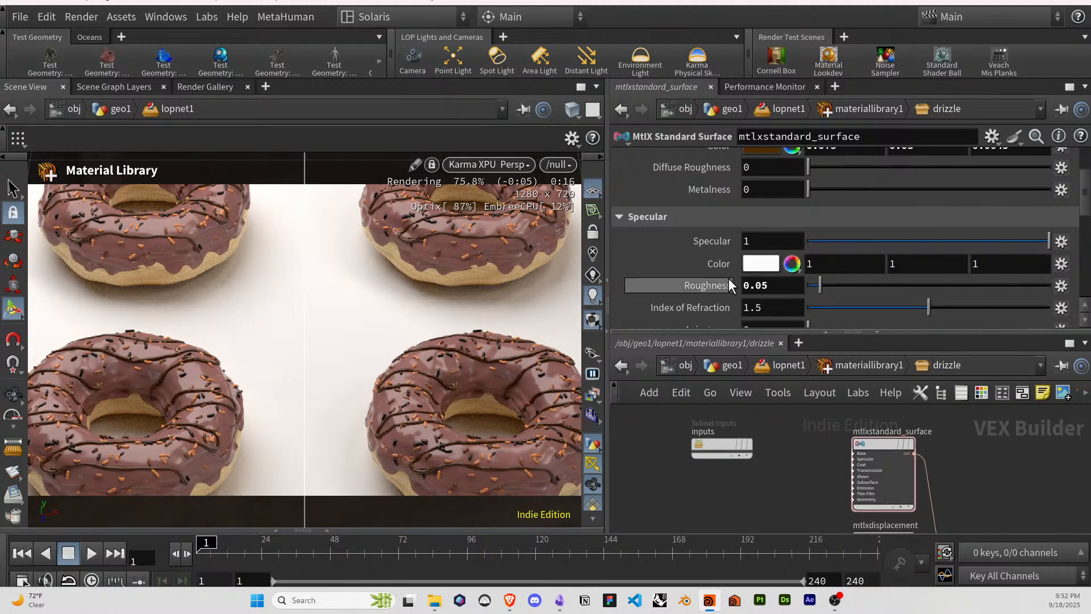
pyautogui.scroll(3, 726, 278)
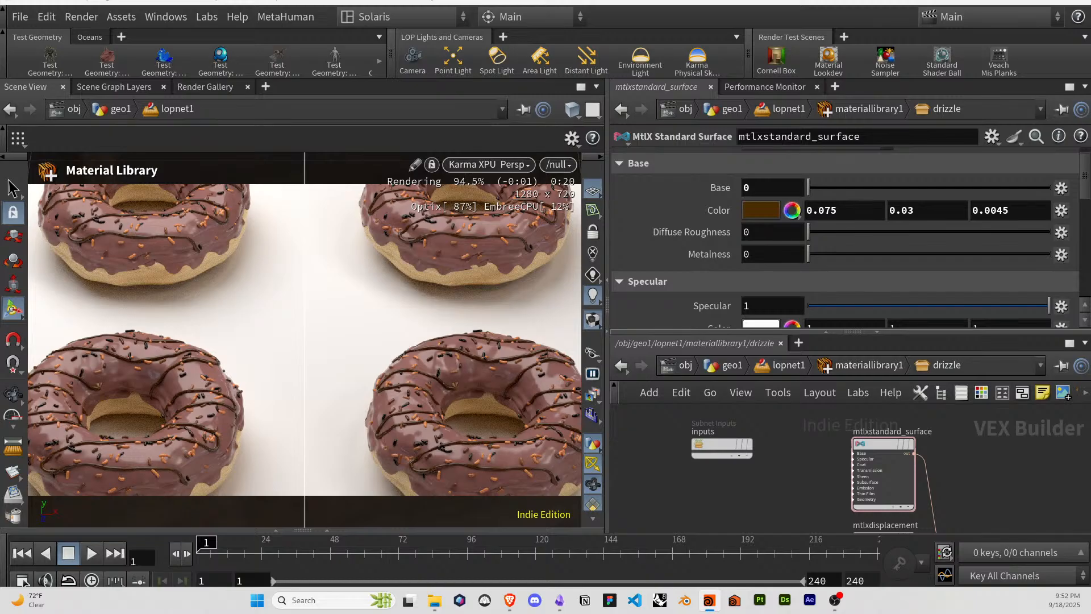
# Add a MtlX Color Correct node beside the standard surface in the drizzle material.
pyautogui.press('Tab')
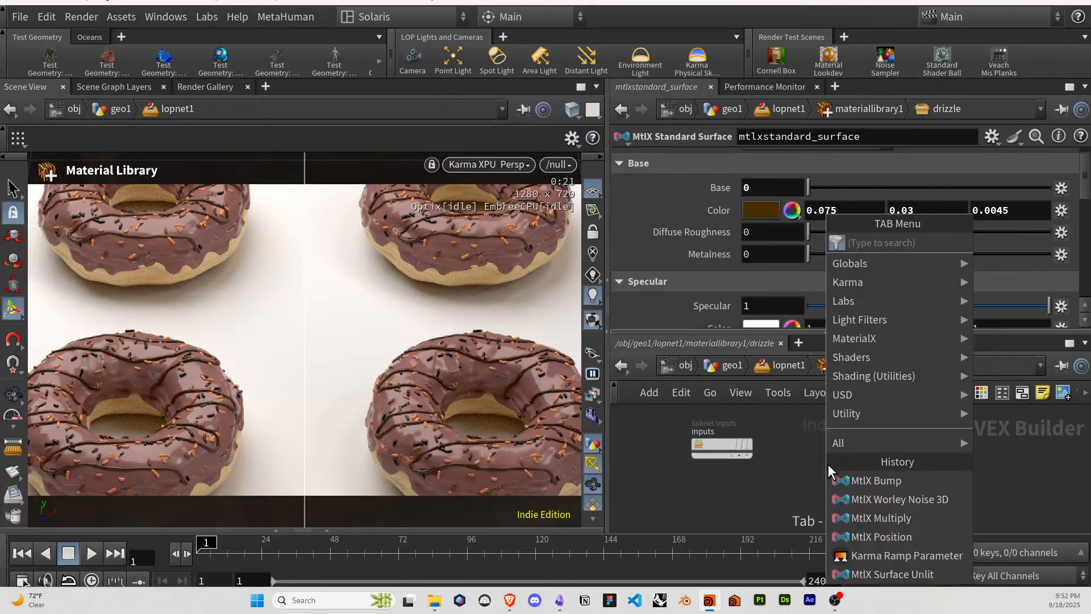
pyautogui.write('color')
pyautogui.press('Down')
pyautogui.press('Down')
pyautogui.press('Down')
pyautogui.press('Down')
pyautogui.press('Down')
pyautogui.press('Down')
pyautogui.press('Down')
pyautogui.press('Down')
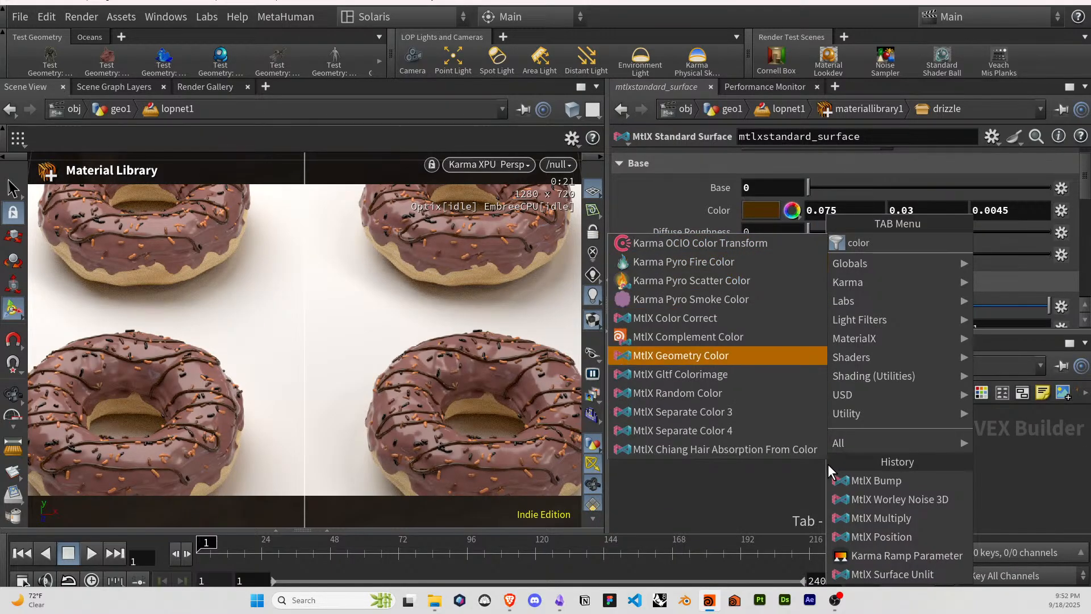
pyautogui.press('Up')
pyautogui.press('Up')
pyautogui.press('Down')
pyautogui.press('Down')
pyautogui.press('Down')
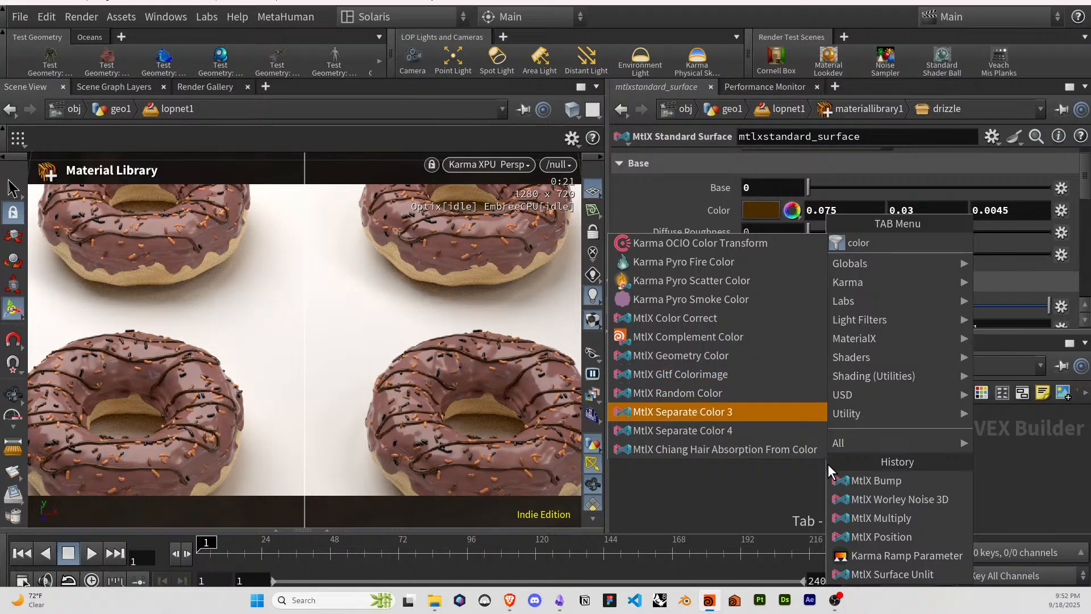
pyautogui.press('Up')
pyautogui.press('Up')
pyautogui.press('Up')
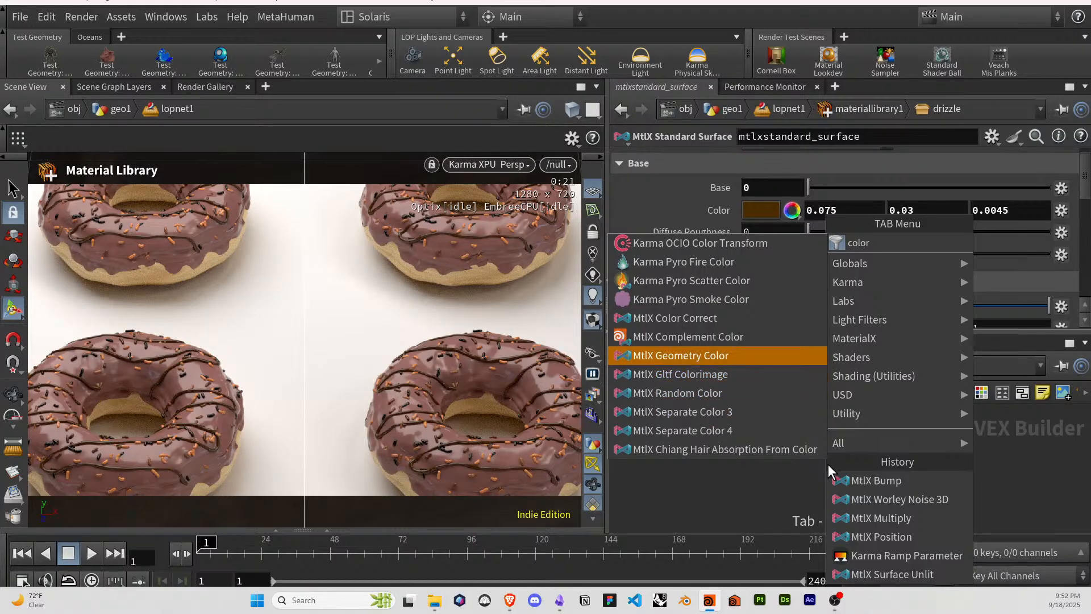
pyautogui.press('Up')
pyautogui.press('Up')
pyautogui.press('Return')
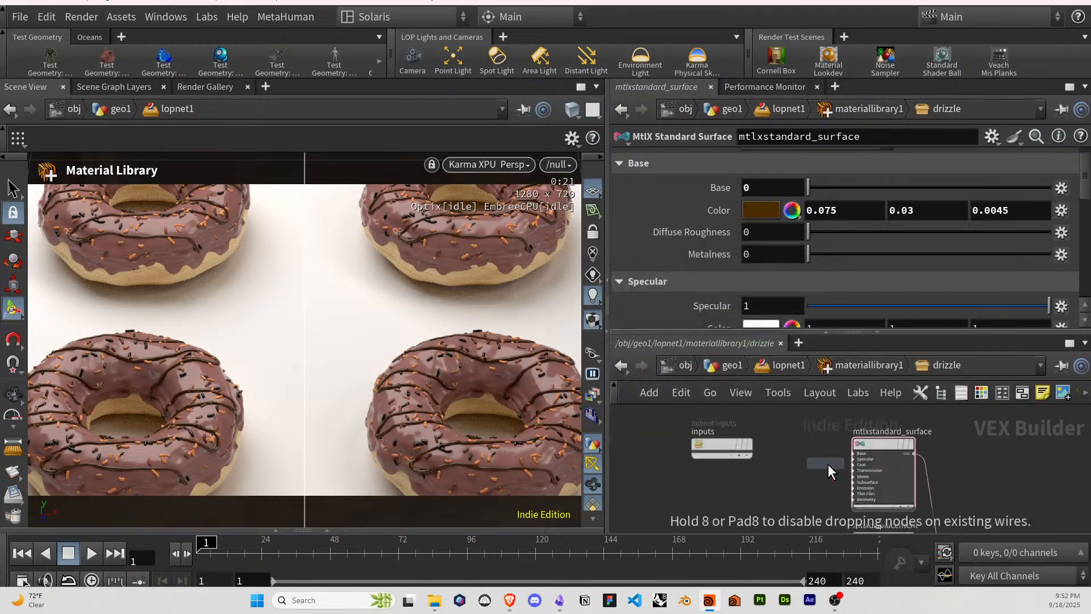
pyautogui.click(827, 465)
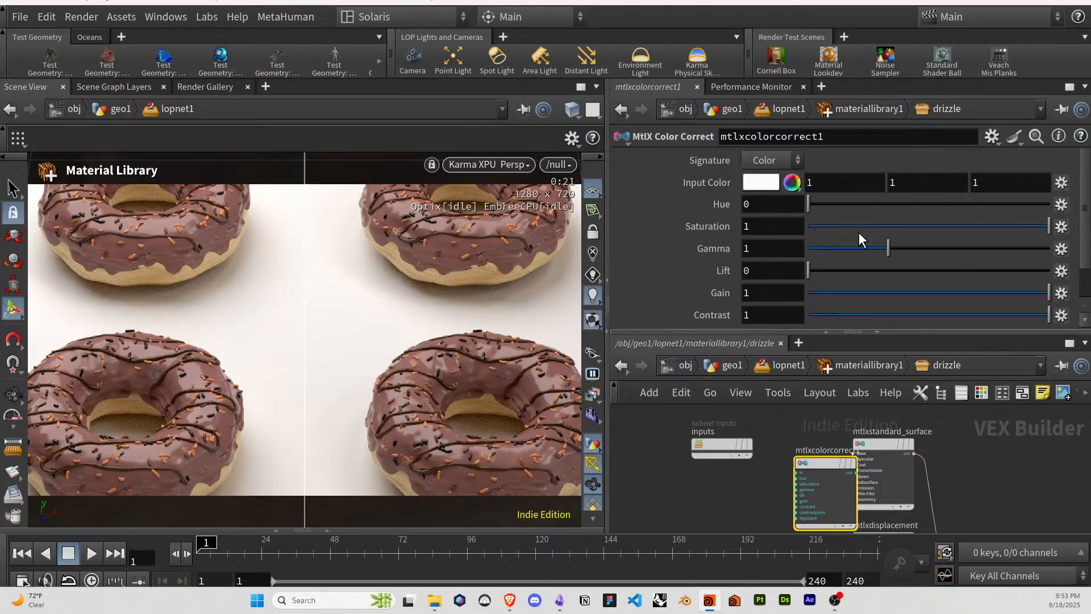
# Set the color correct node's input color to 0.0745098, 0.027451, 0.00392157 and connect its output to the standard surface's Subsurface Color.
pyautogui.write('0.0745098\t0.027451\t0.00392157')
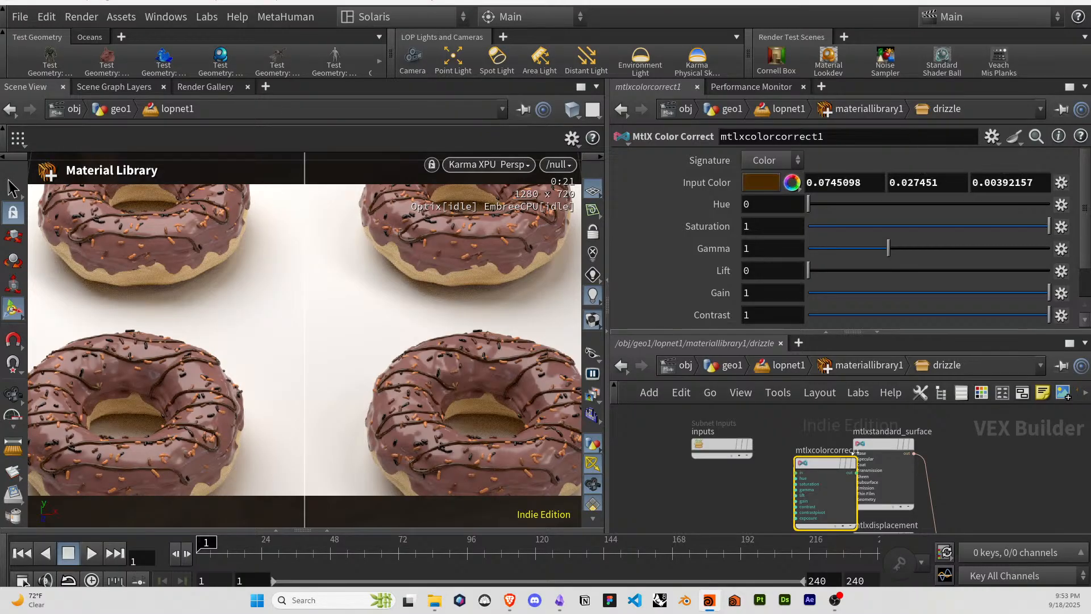
pyautogui.moveTo(828, 463); pyautogui.dragTo(872, 479)
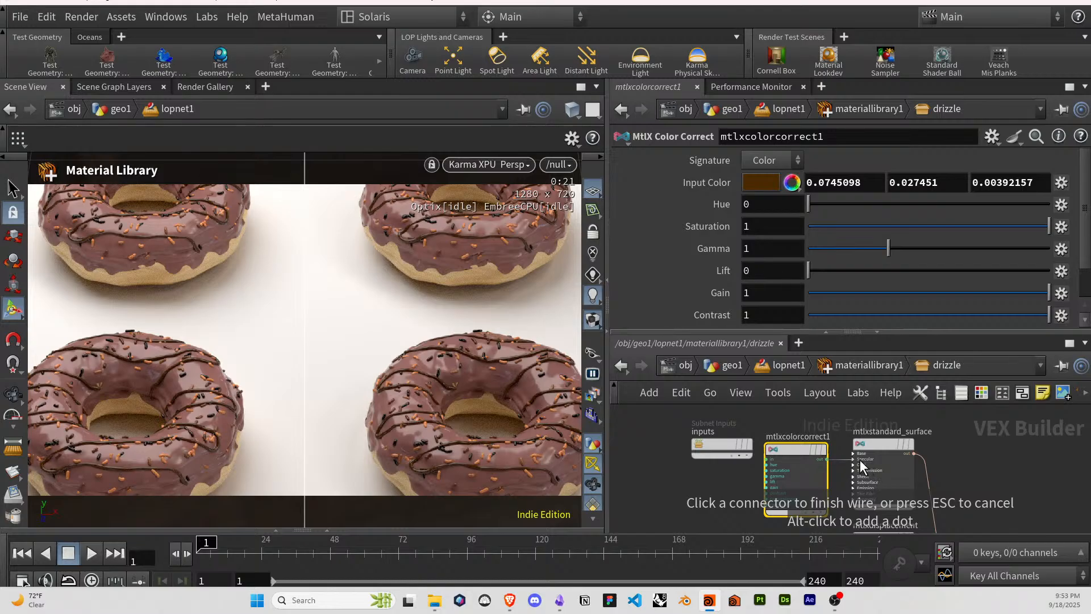
pyautogui.press('Escape')
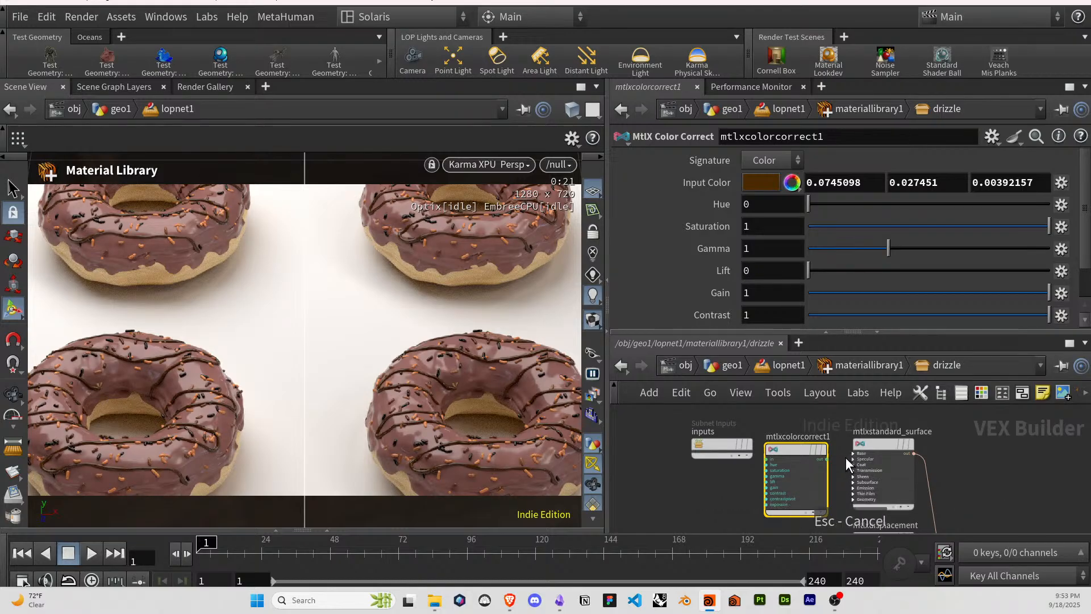
pyautogui.click(869, 449)
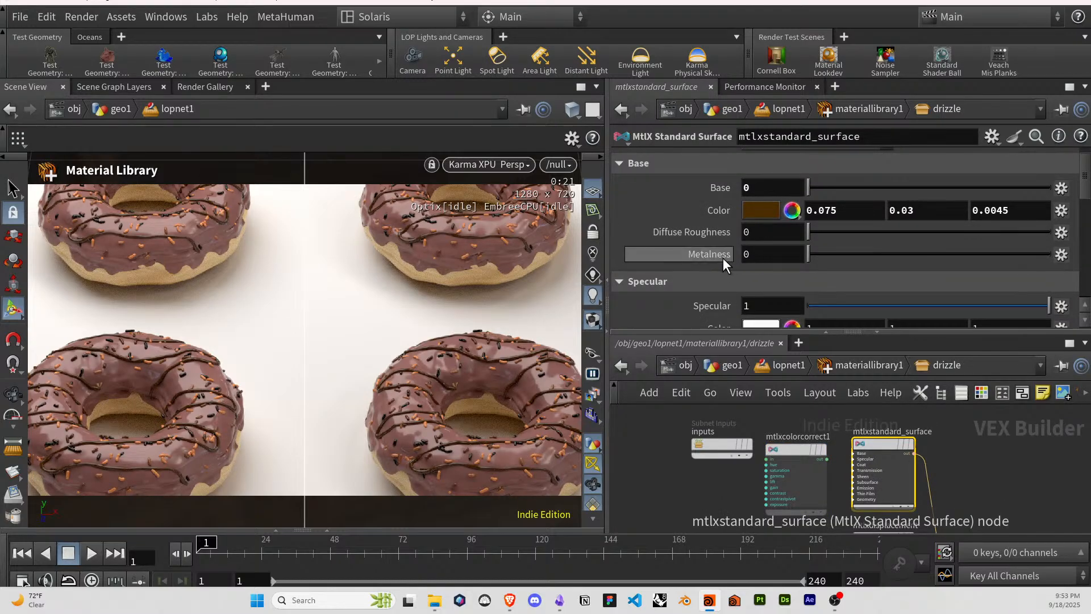
pyautogui.scroll(-8, 720, 262)
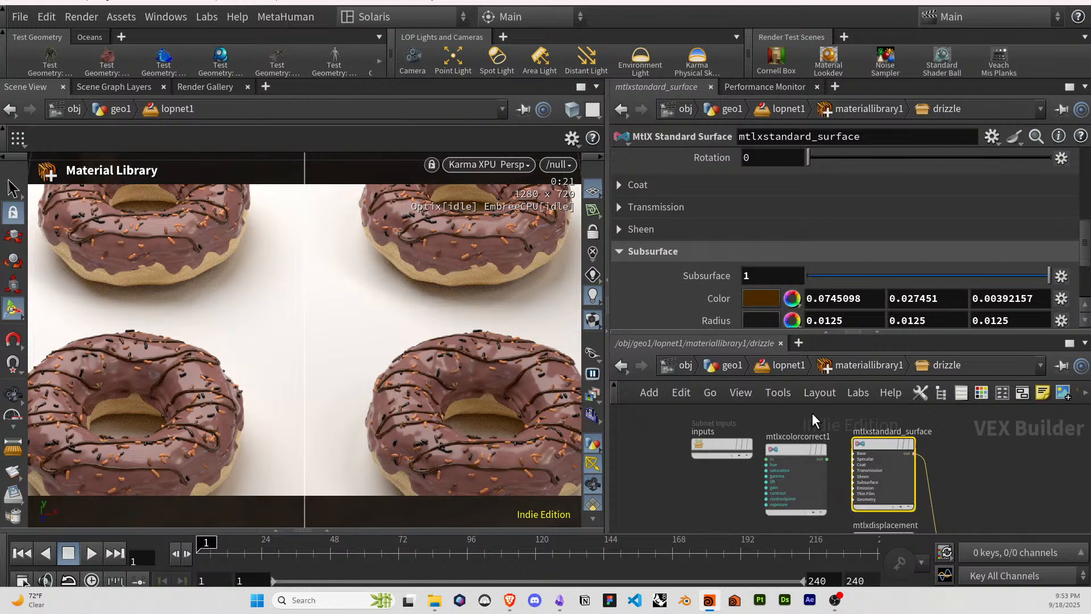
pyautogui.moveTo(827, 458); pyautogui.dragTo(874, 492)
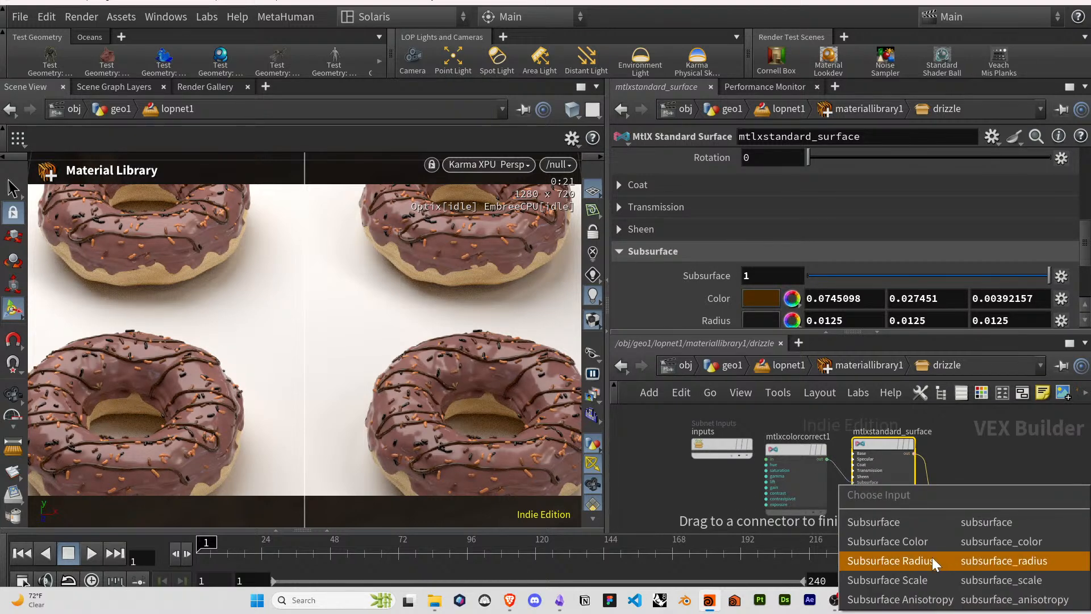
pyautogui.click(921, 539)
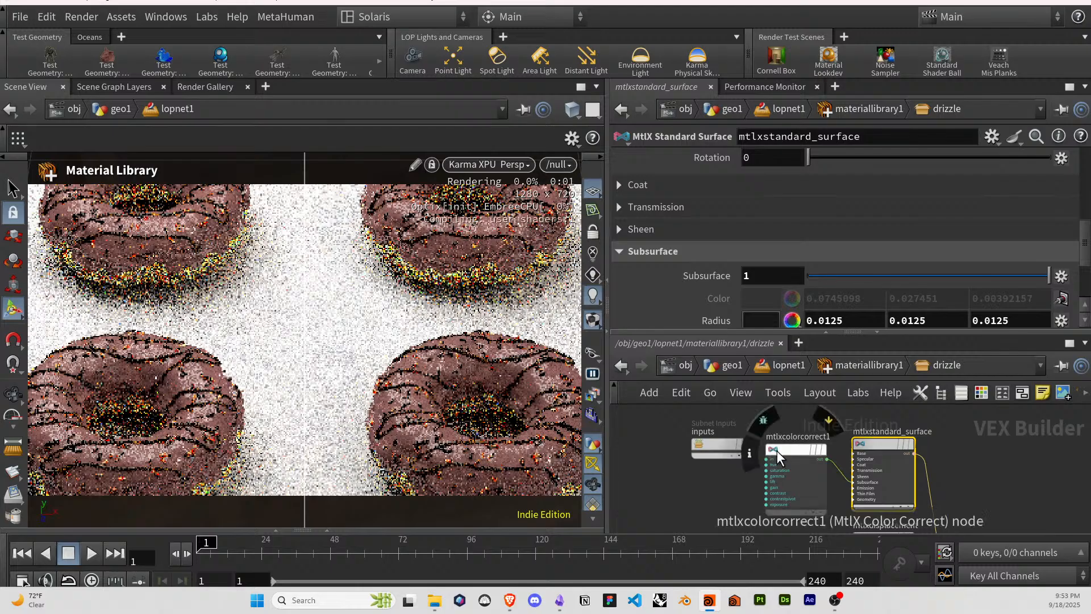
# Set the drizzle color correction's saturation to 0.976 and gamma to 1.061.
pyautogui.click(782, 449)
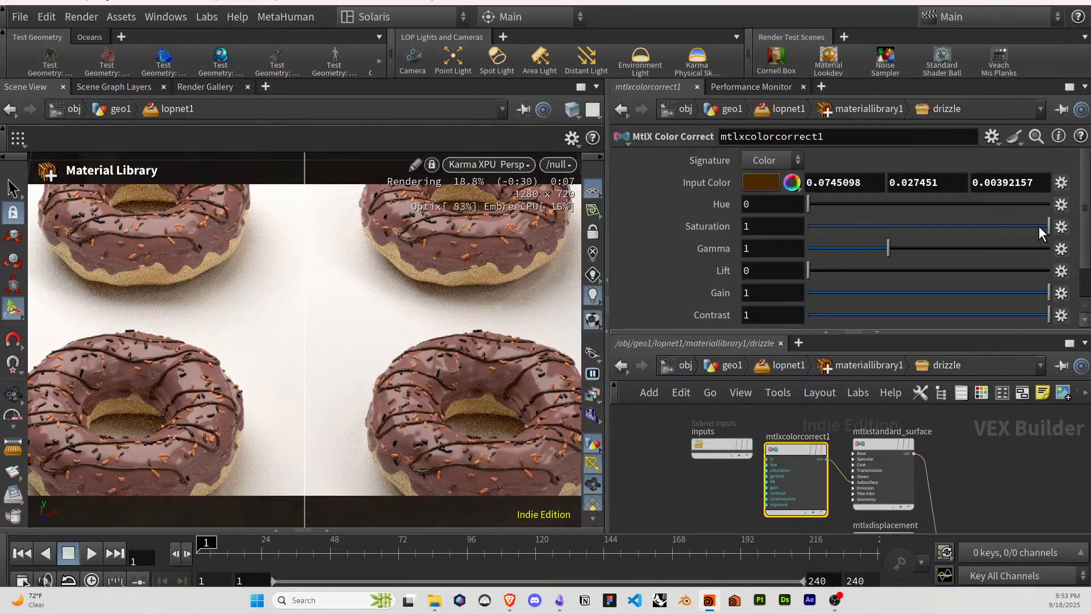
pyautogui.moveTo(1046, 226); pyautogui.dragTo(1043, 226)
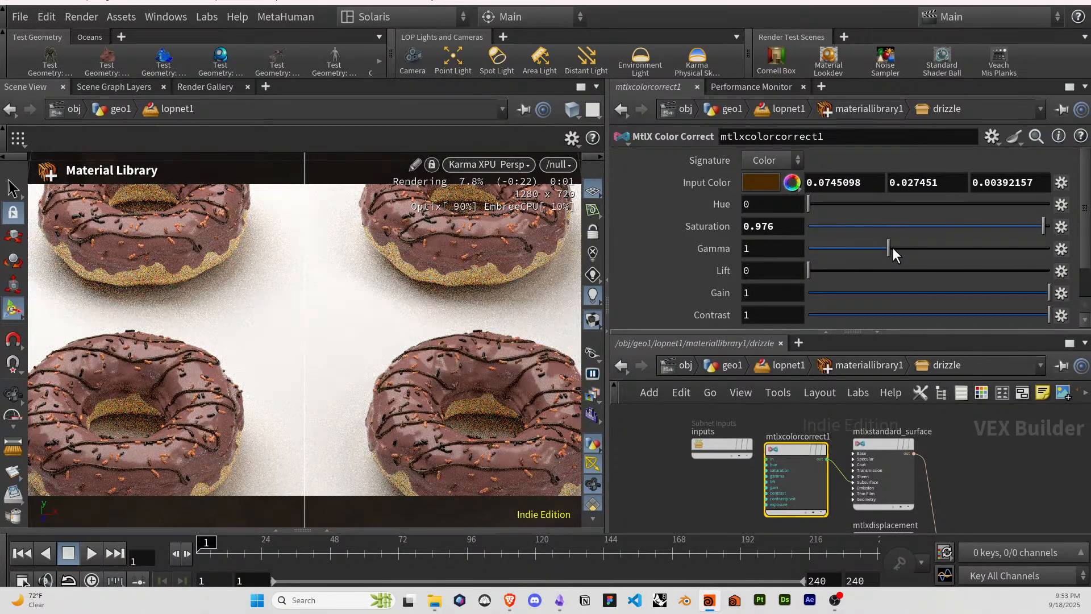
pyautogui.moveTo(892, 247); pyautogui.dragTo(896, 248)
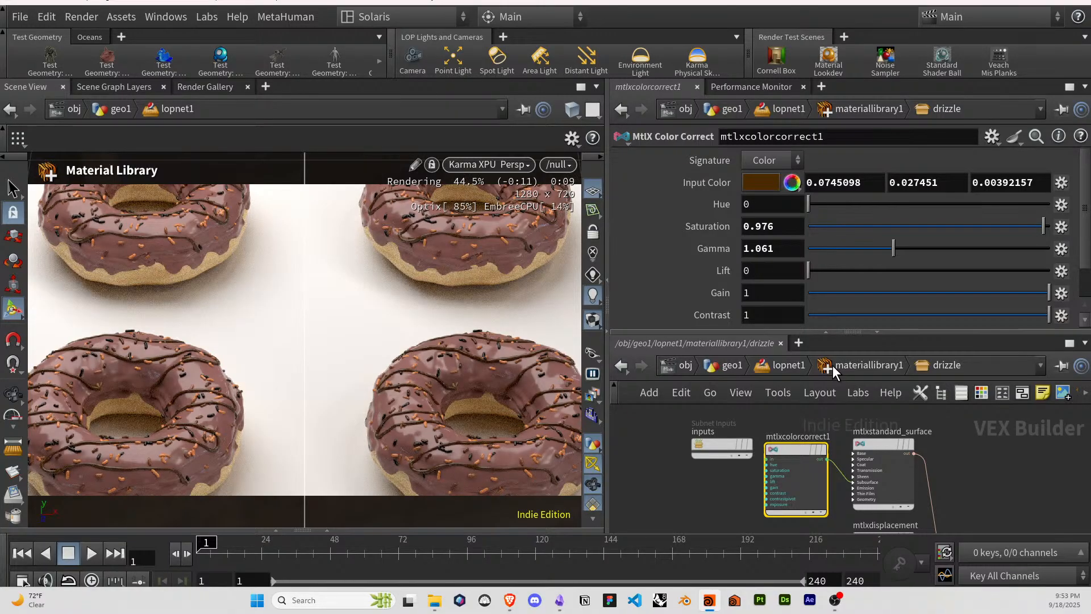
# Return to the lopnet1 network and go inside its instancer1 node.
pyautogui.click(788, 364)
pyautogui.moveTo(778, 431); pyautogui.dragTo(810, 495, button='middle')
pyautogui.scroll(-2, 795, 462)
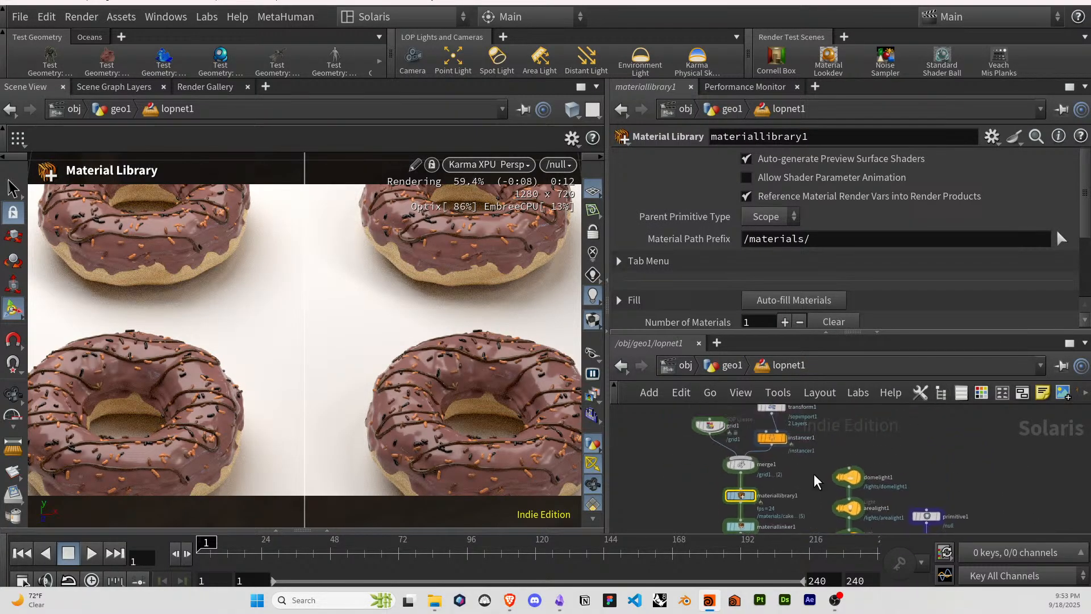
pyautogui.doubleClick(773, 438)
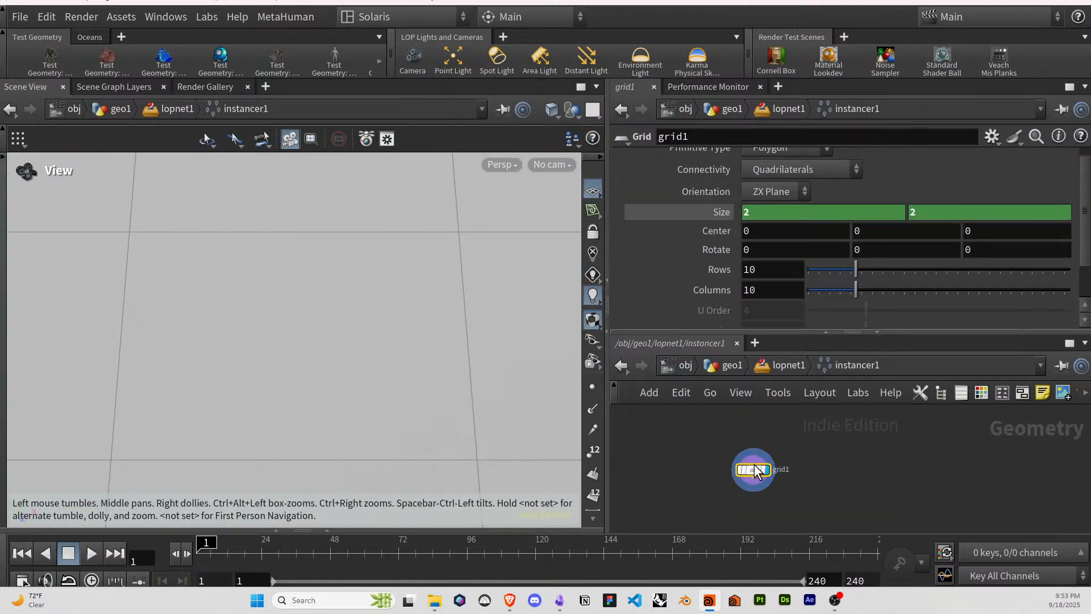
# Add an Attribute Adjust Vector node after grid1 in the instancer network.
pyautogui.press('Tab')
pyautogui.write('random')
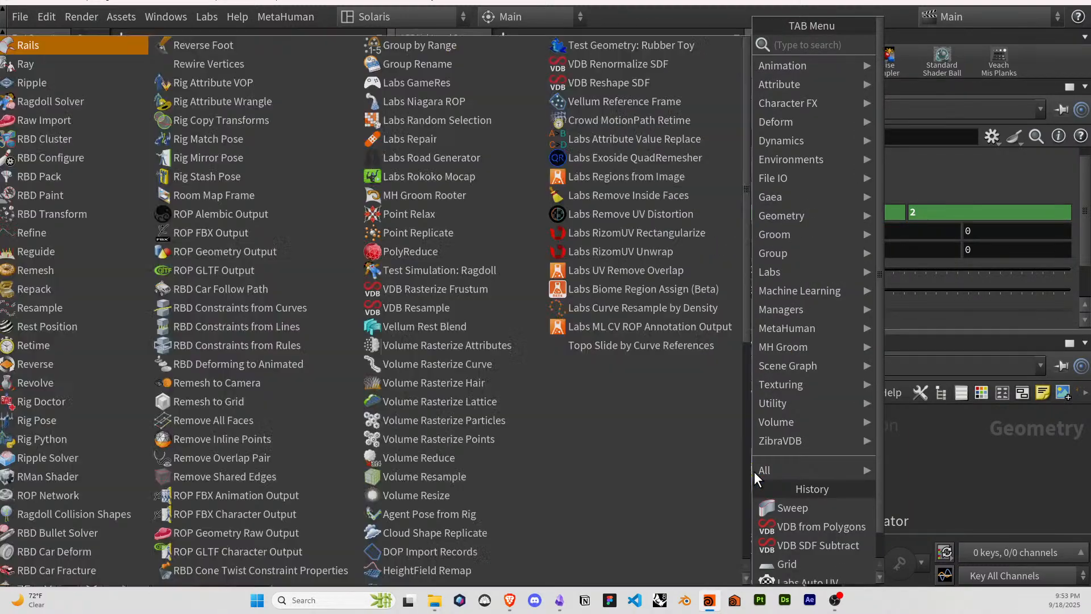
pyautogui.press('BackSpace')
pyautogui.press('BackSpace')
pyautogui.press('BackSpace')
pyautogui.press('BackSpace')
pyautogui.press('BackSpace')
pyautogui.write('ad')
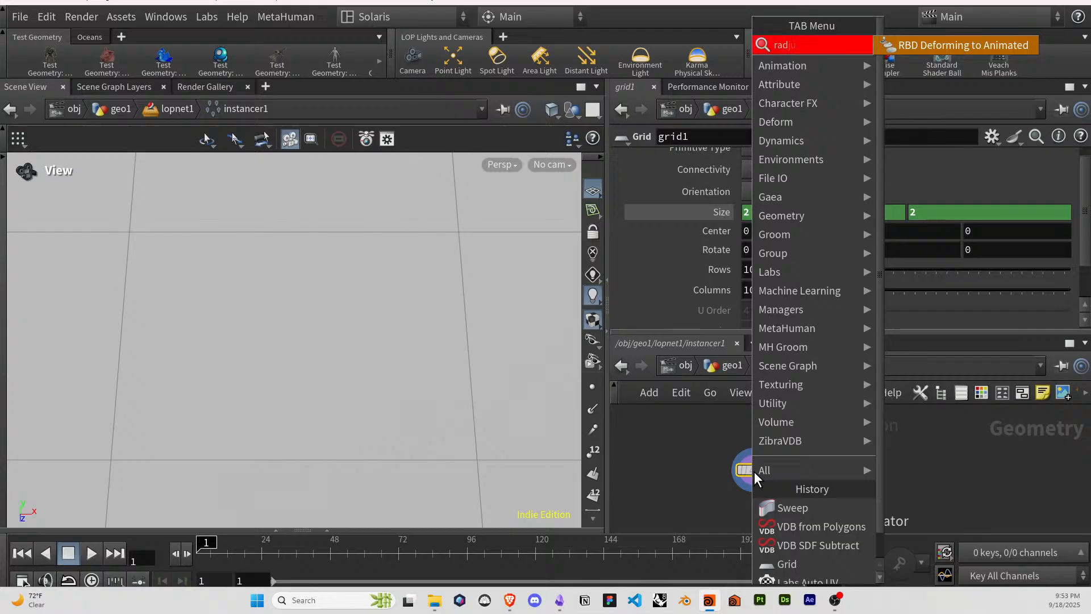
pyautogui.press('BackSpace')
pyautogui.press('BackSpace')
pyautogui.press('BackSpace')
pyautogui.write('adjus')
pyautogui.press('Down')
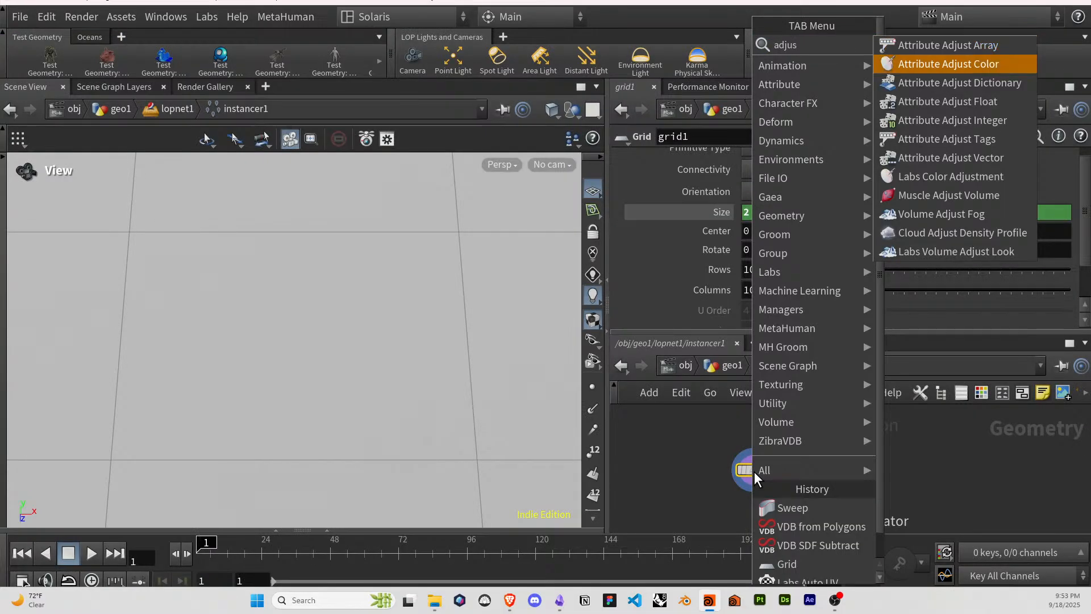
pyautogui.press('Down')
pyautogui.press('Down')
pyautogui.press('Down')
pyautogui.press('Down')
pyautogui.press('Down')
pyautogui.press('Return')
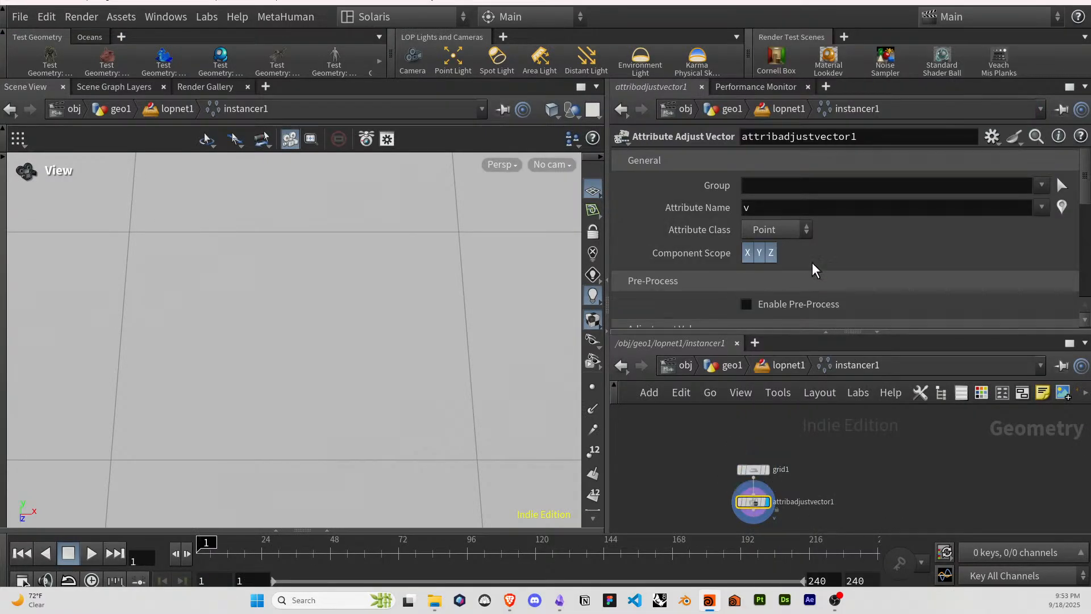
# Set the attribute name of the Attribute Adjust Vector node to up.
pyautogui.click(791, 214)
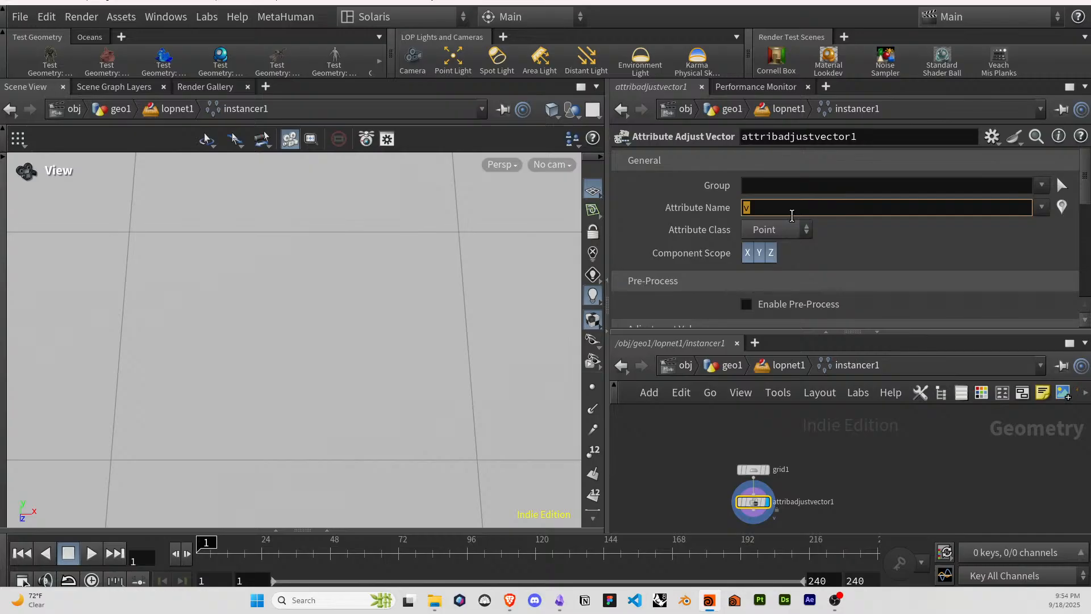
pyautogui.write('up')
pyautogui.click(848, 263)
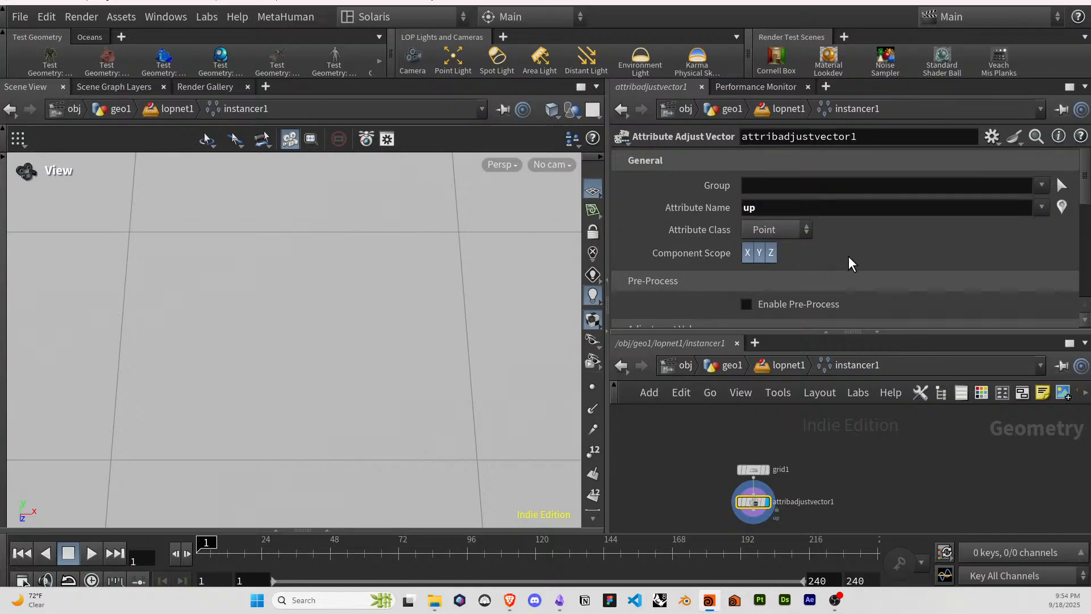
# Make the up attribute's adjustment use Random values instead of a constant.
pyautogui.scroll(-5, 837, 250)
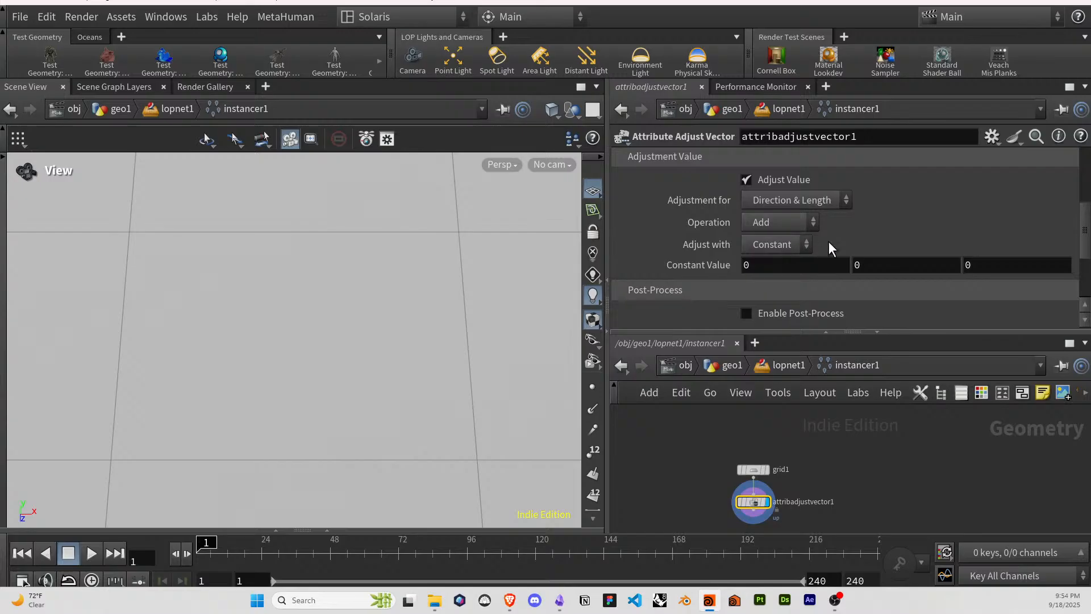
pyautogui.scroll(-3, 844, 241)
pyautogui.scroll(1, 847, 243)
pyautogui.scroll(2, 846, 244)
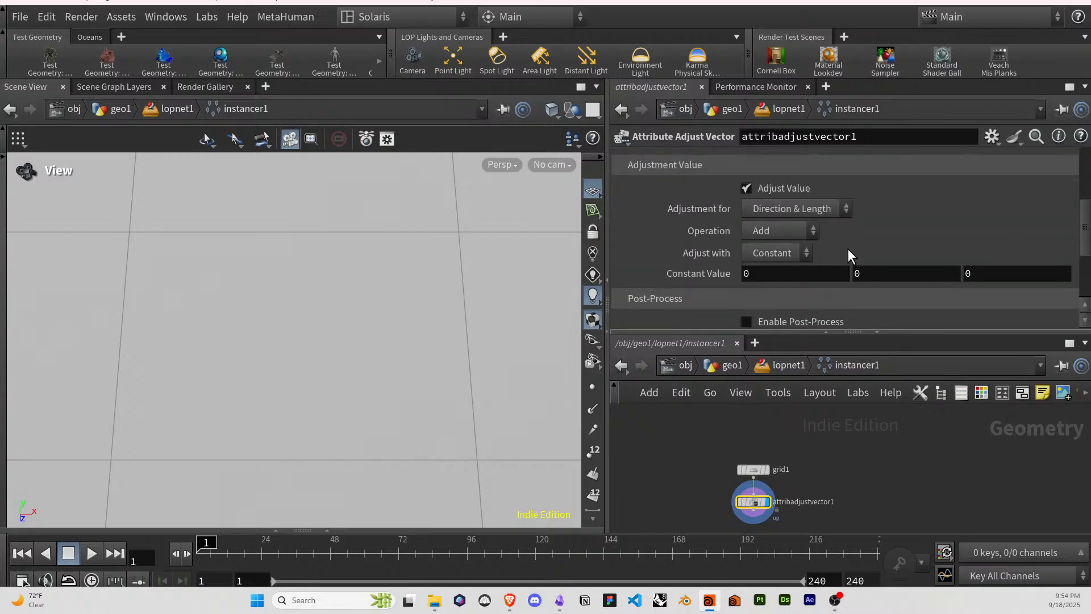
pyautogui.click(890, 274)
pyautogui.click(778, 252)
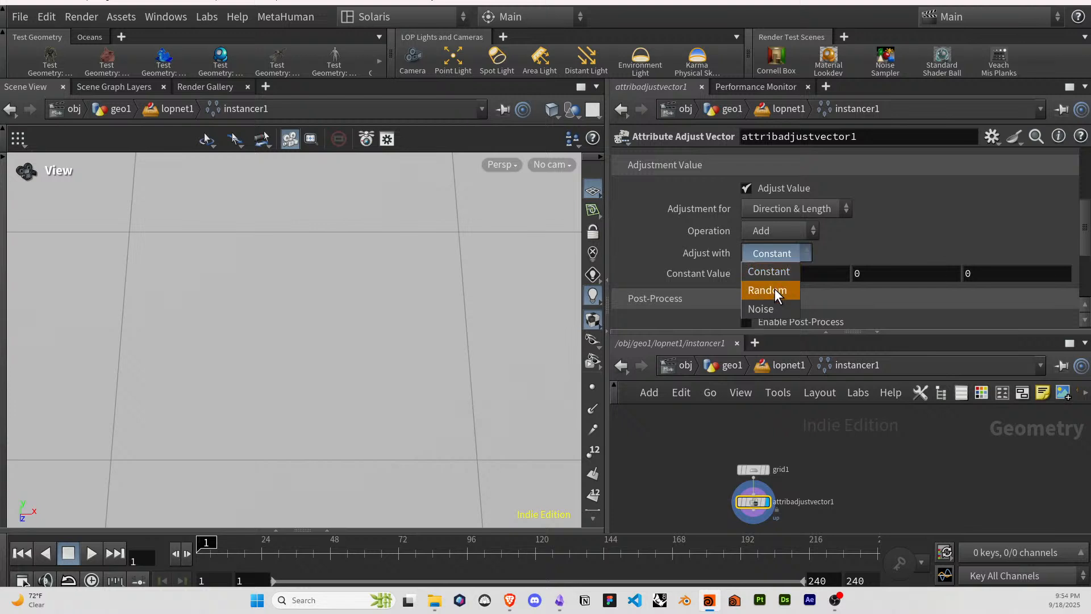
pyautogui.click(775, 289)
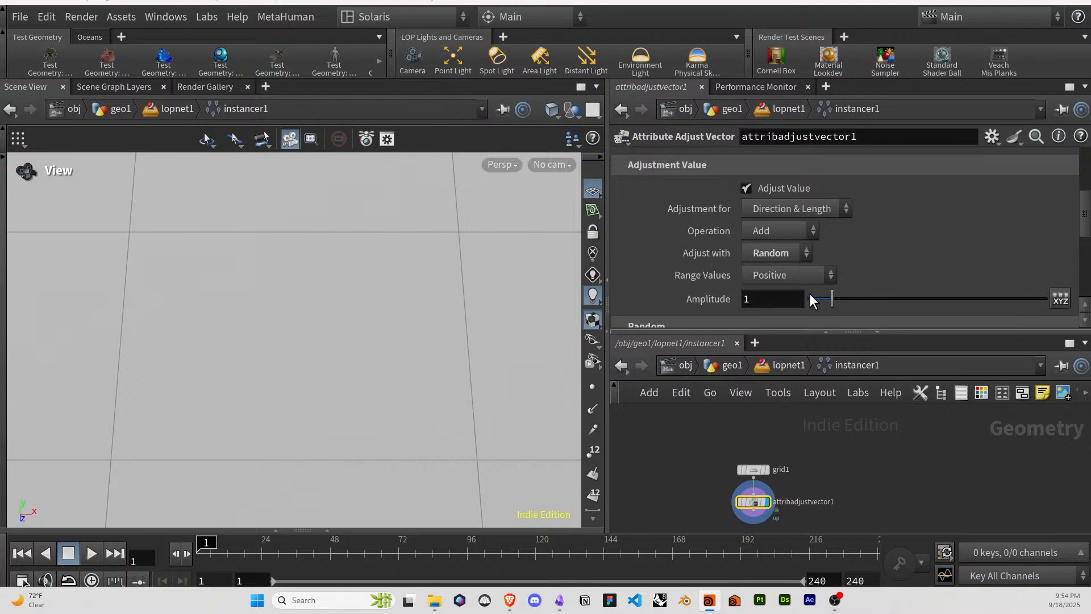
# Return to the lopnet1 network and restart the Karma XPU render of the instanced donuts.
pyautogui.click(786, 271)
pyautogui.click(786, 271)
pyautogui.press('u')
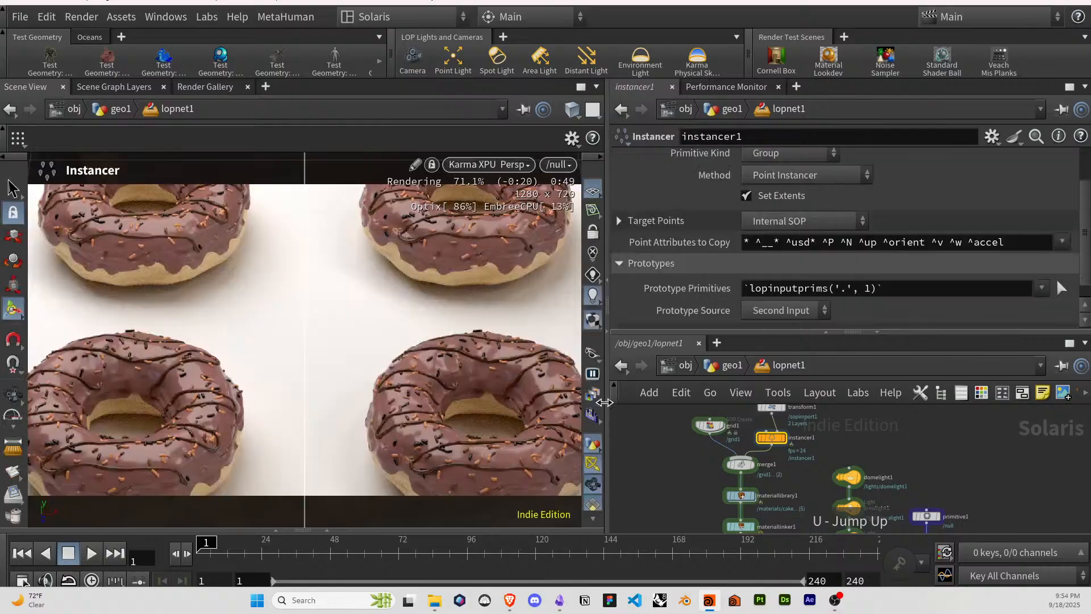
pyautogui.click(508, 165)
pyautogui.click(496, 403)
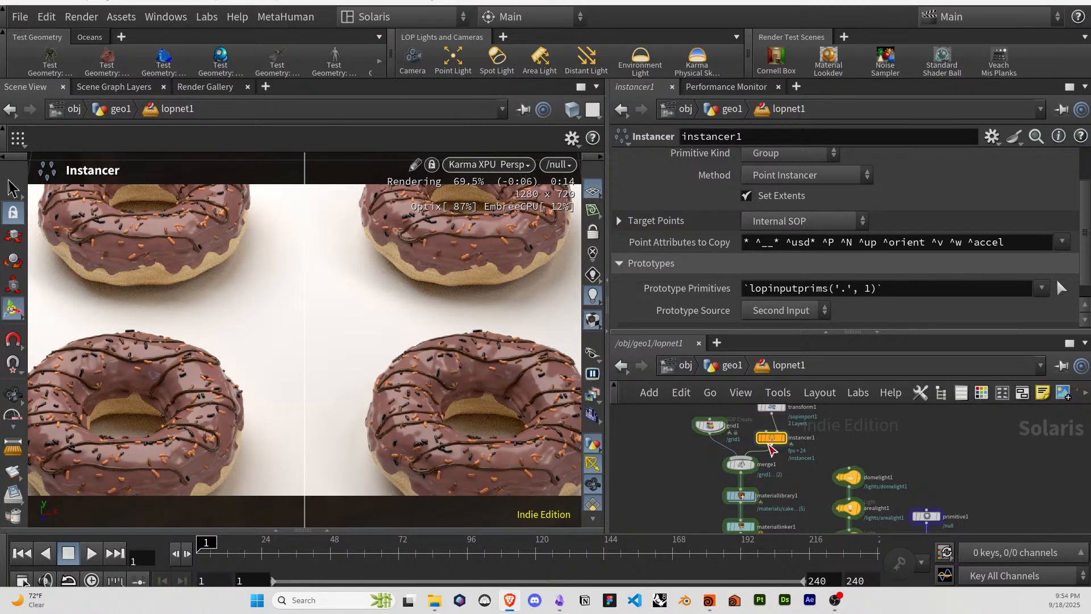
# Inside instancer1, set the Attribute Adjust Vector node to adjust Direction Only with a constant value of 0, 1, 0.
pyautogui.doubleClick(757, 437)
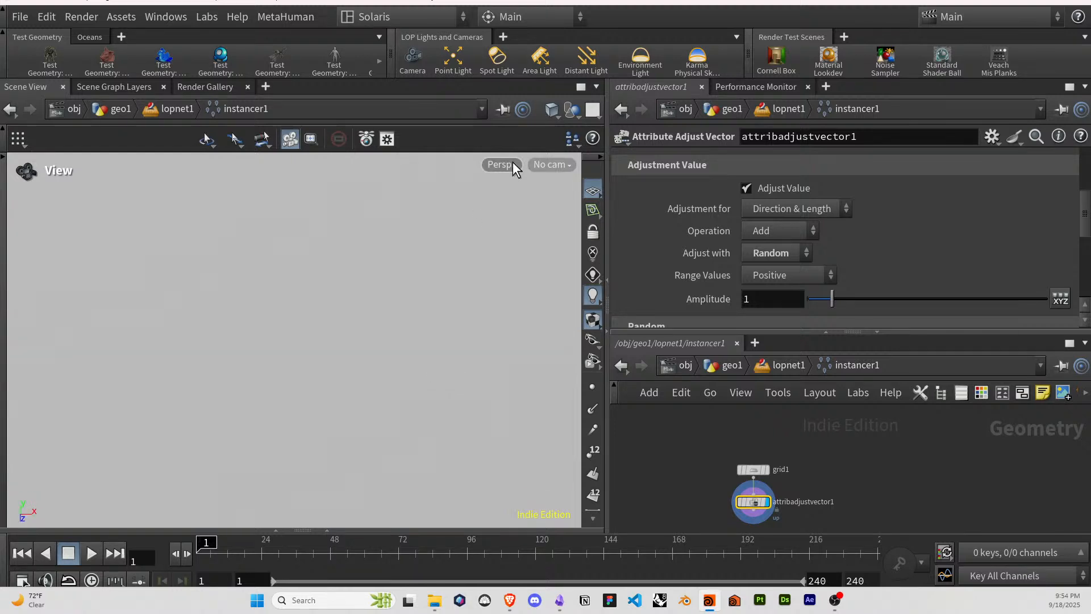
pyautogui.click(737, 455)
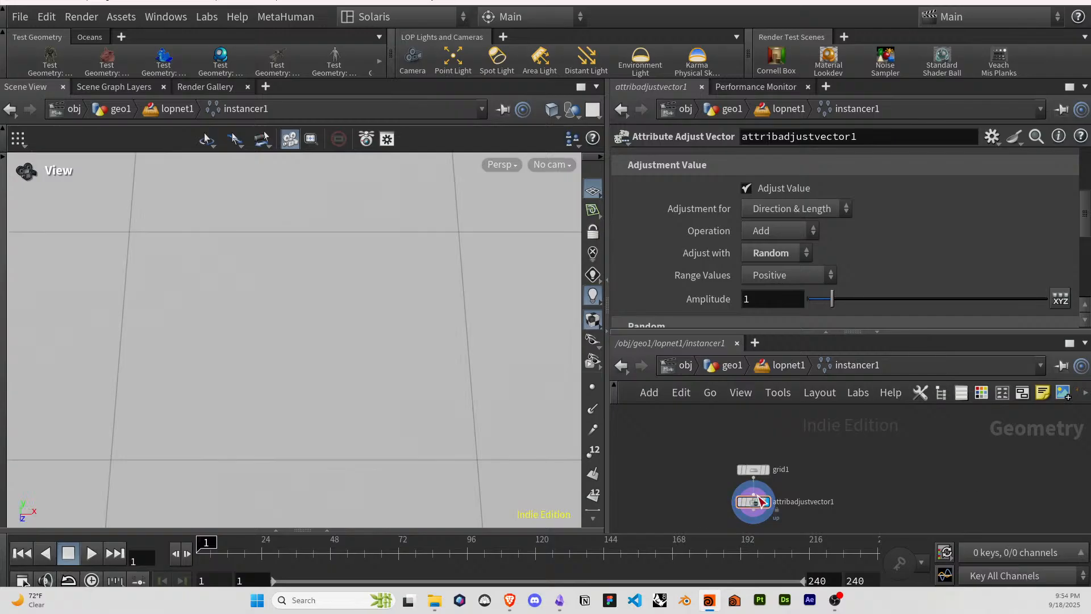
pyautogui.click(755, 503)
pyautogui.click(771, 231)
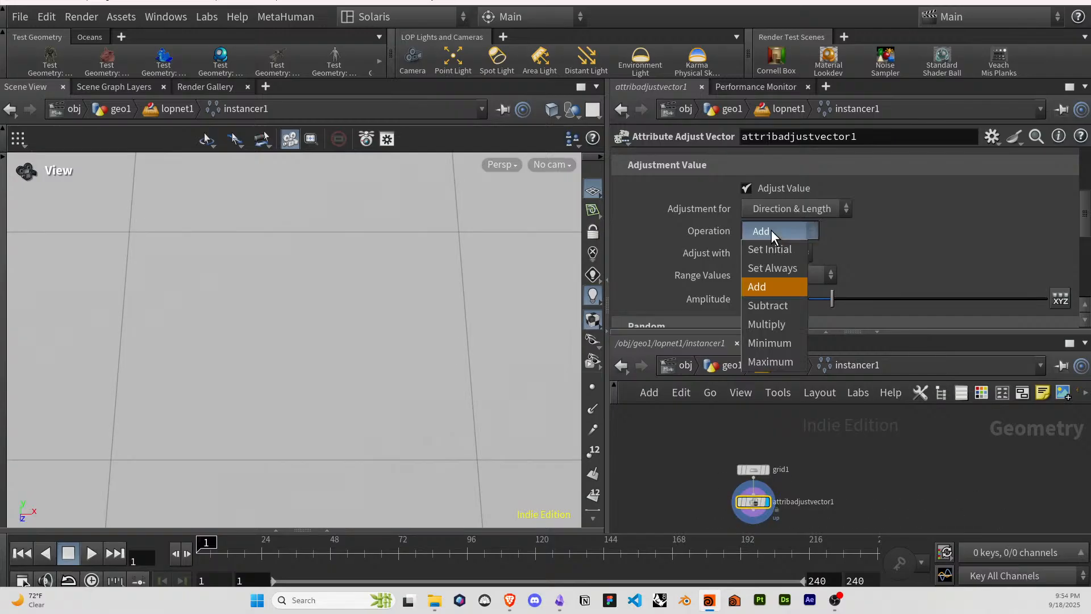
pyautogui.click(771, 230)
pyautogui.click(775, 211)
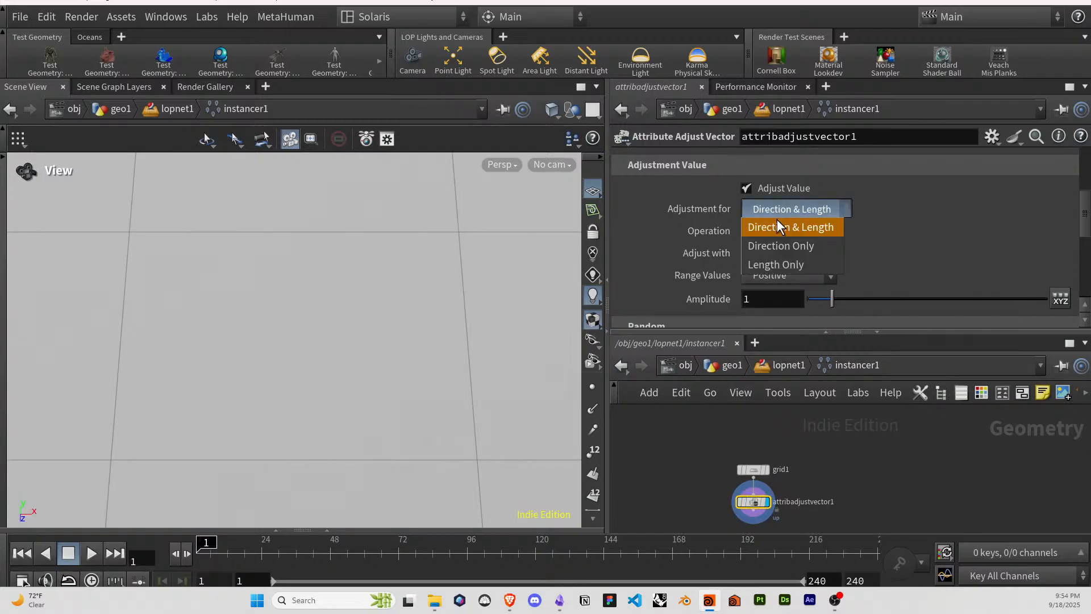
pyautogui.click(775, 246)
pyautogui.click(898, 274)
pyautogui.write('1')
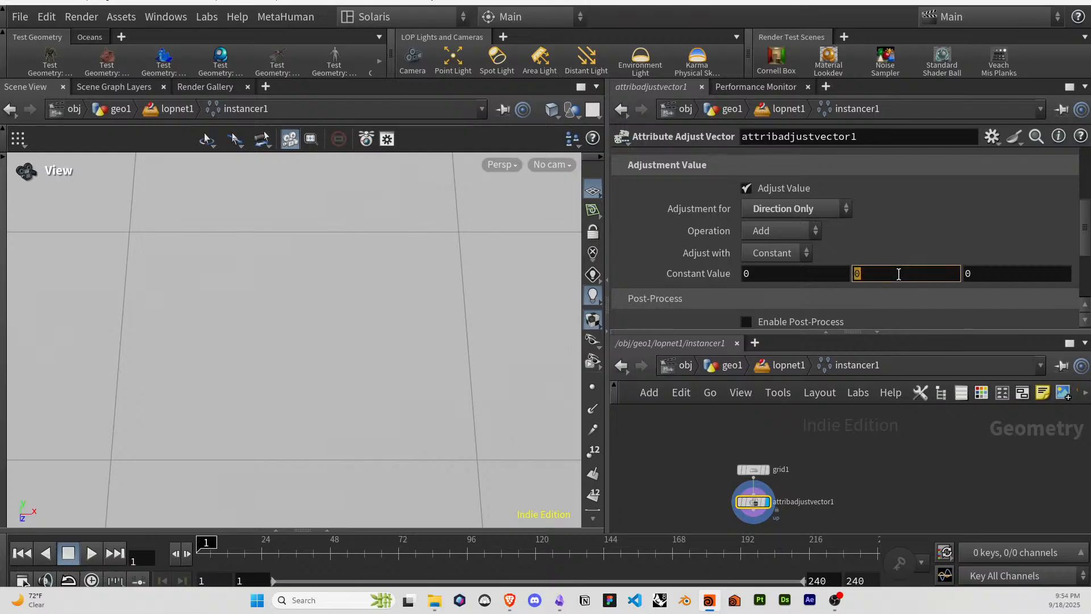
pyautogui.press('Return')
# Go back to the lopnet1 network and switch its viewport from Karma XPU to the standard real-time display.
pyautogui.click(745, 366)
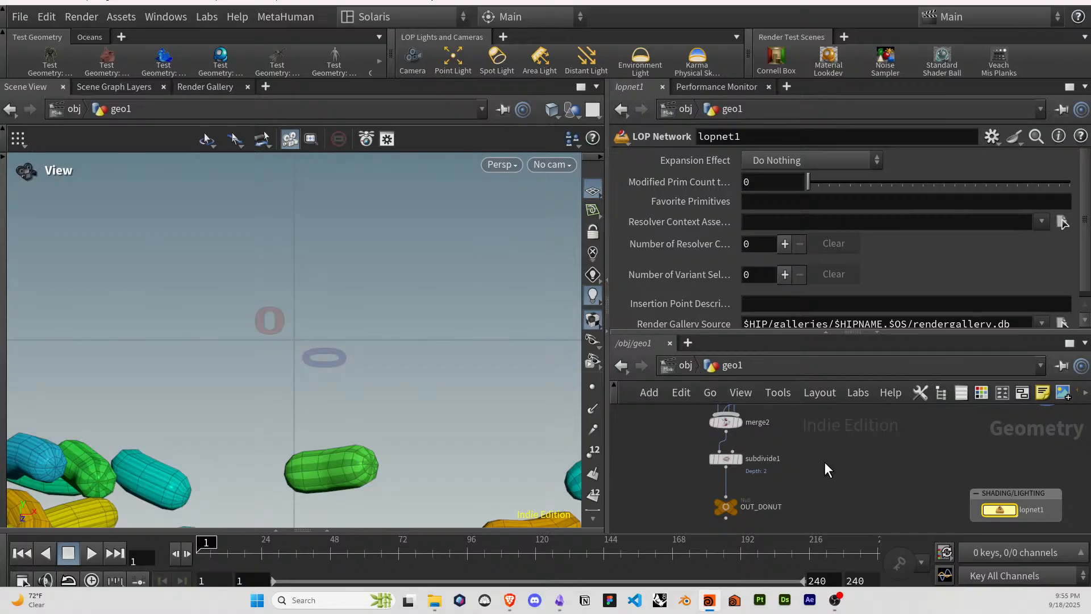
pyautogui.doubleClick(999, 509)
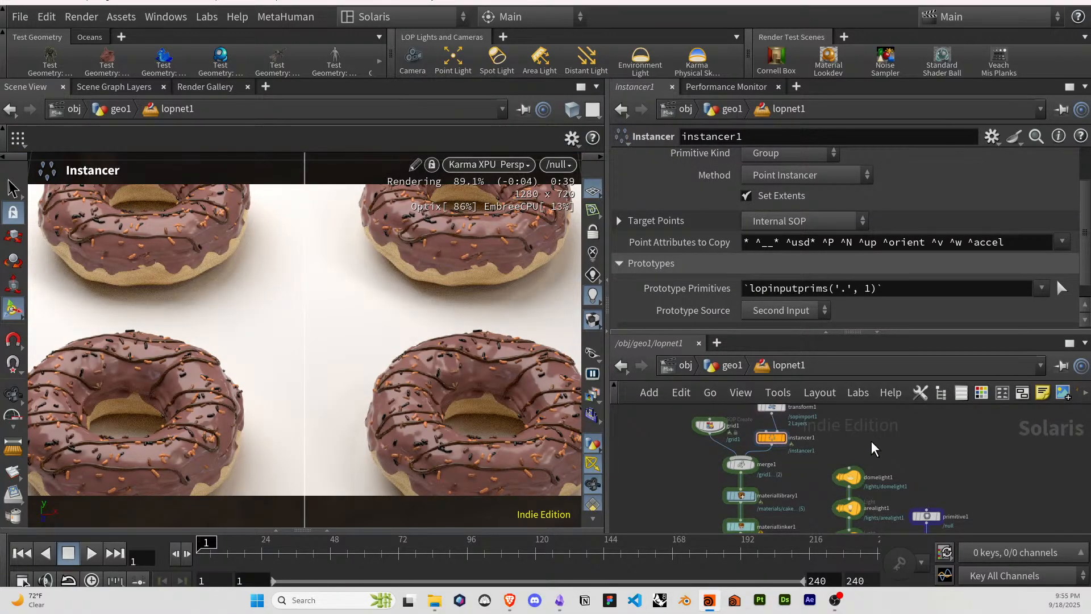
pyautogui.moveTo(772, 445)
pyautogui.click(505, 168)
pyautogui.click(514, 229)
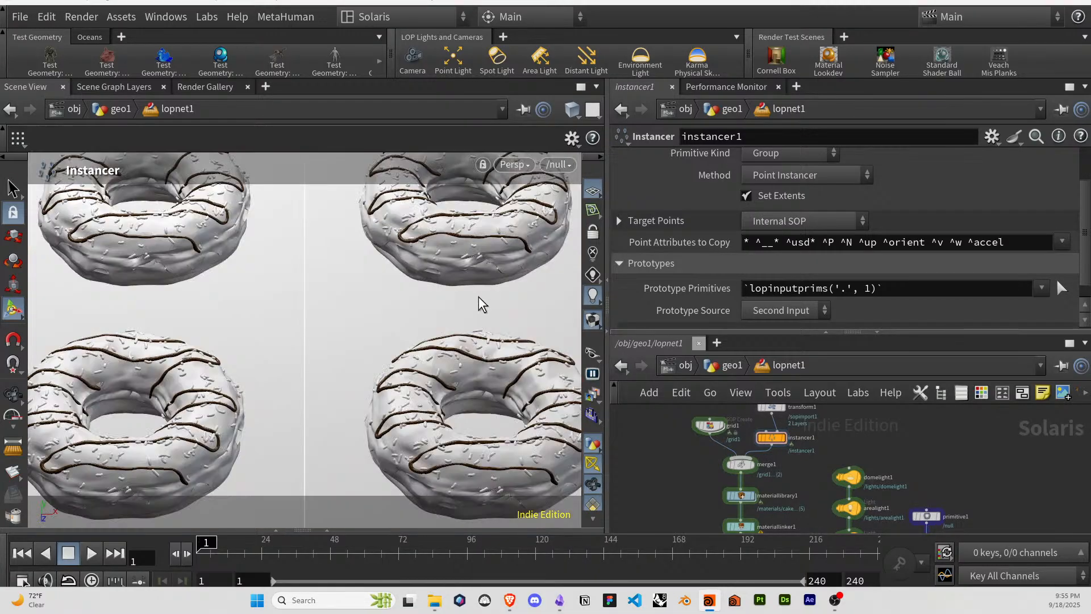
# Pin the scene view to lopnet1 so the donuts stay displayed while going inside instancer1.
pyautogui.doubleClick(770, 437)
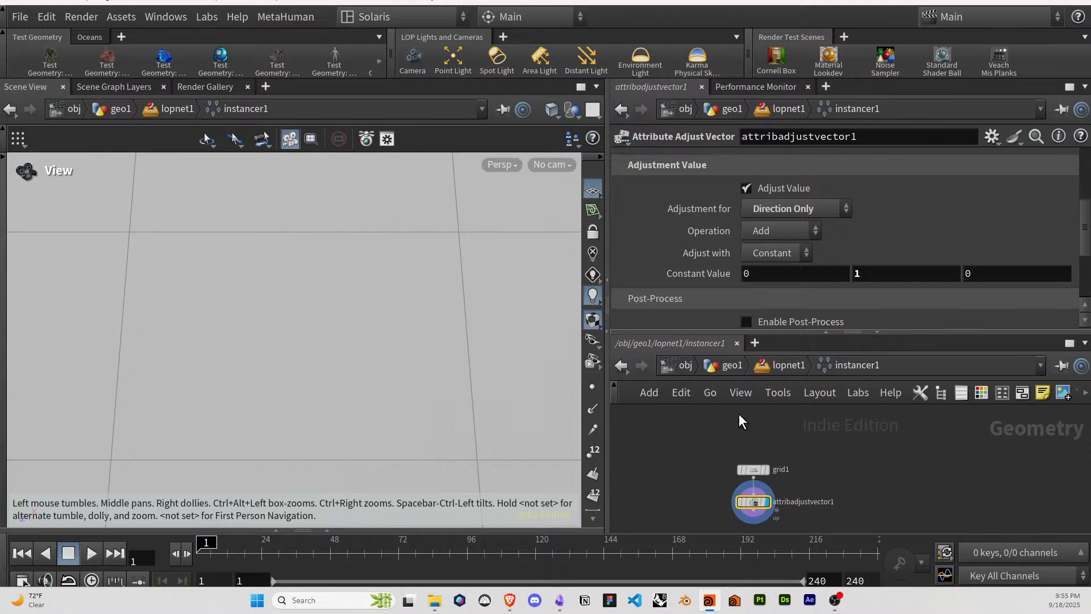
pyautogui.click(782, 366)
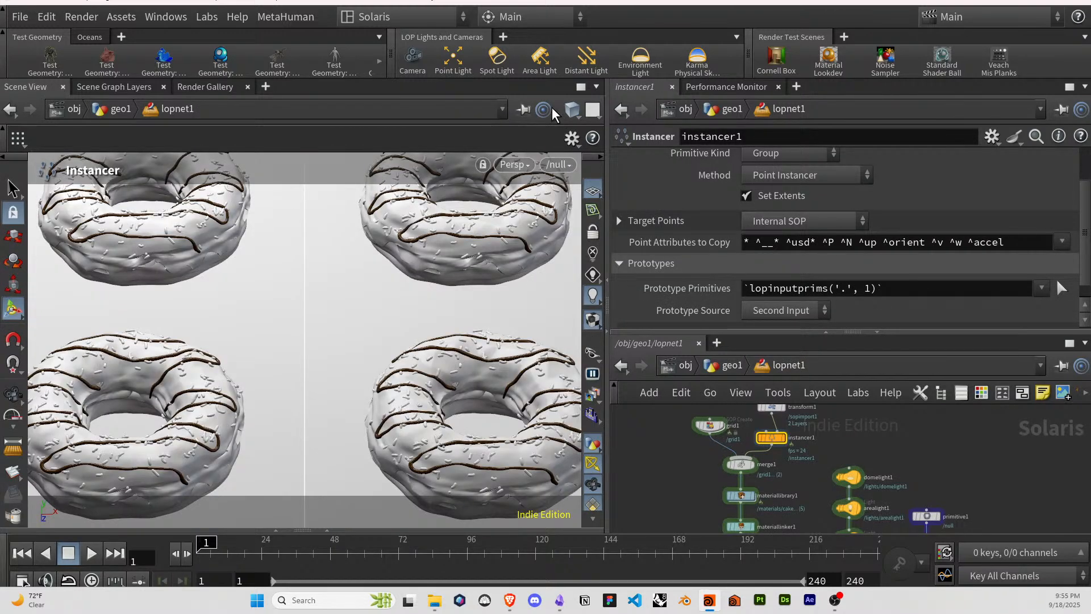
pyautogui.doubleClick(771, 437)
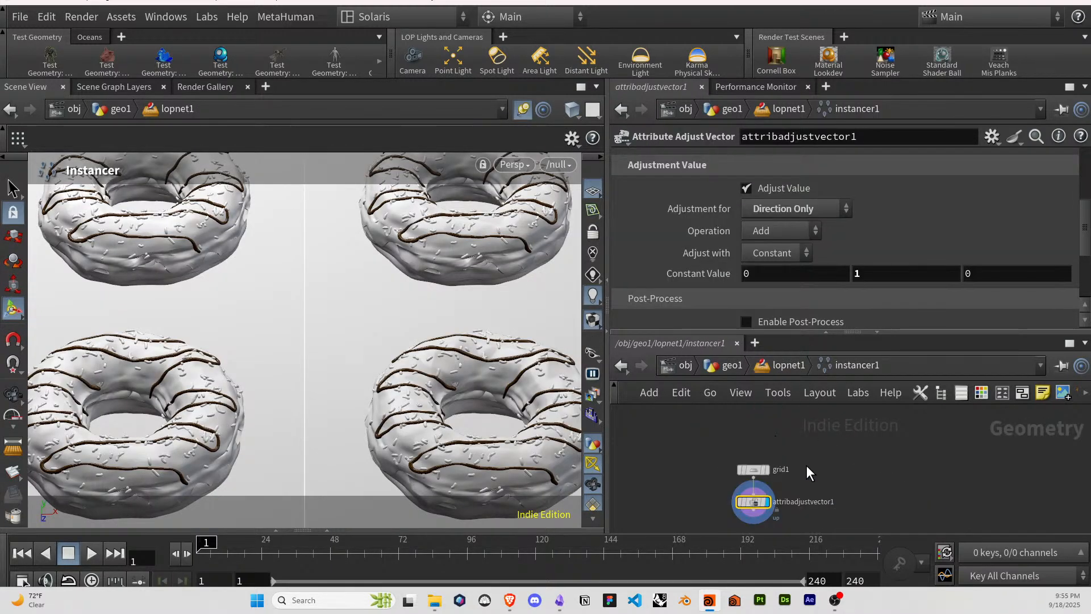
# Try varying the constant X value and check the up point attribute in the Attribute Adjust Vector node's info.
pyautogui.moveTo(768, 272); pyautogui.dragTo(909, 272, button='middle')
pyautogui.scroll(5, 688, 219)
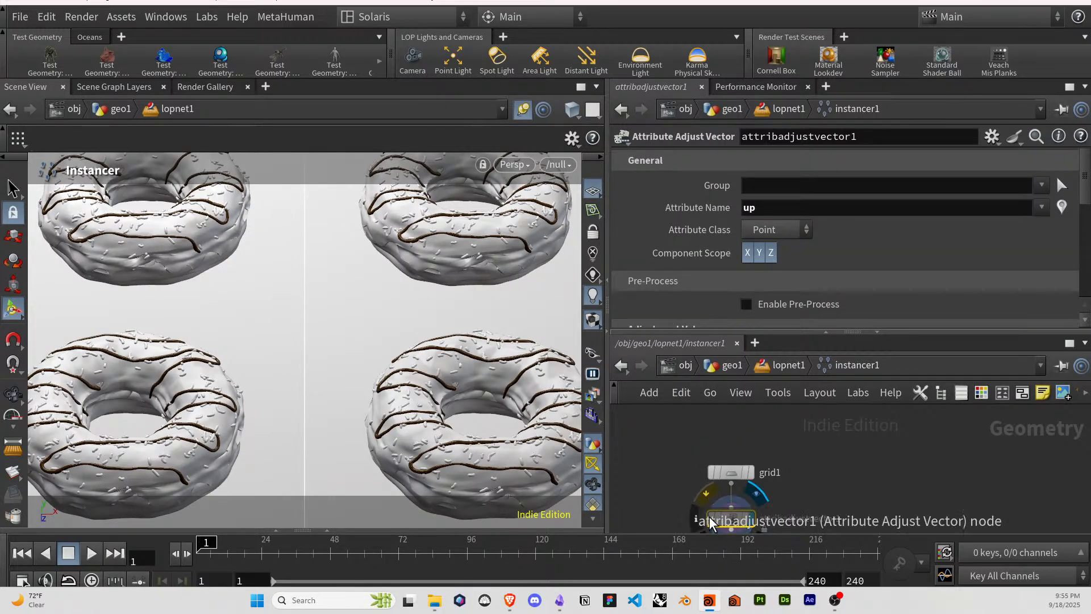
pyautogui.click(697, 519)
pyautogui.click(478, 358)
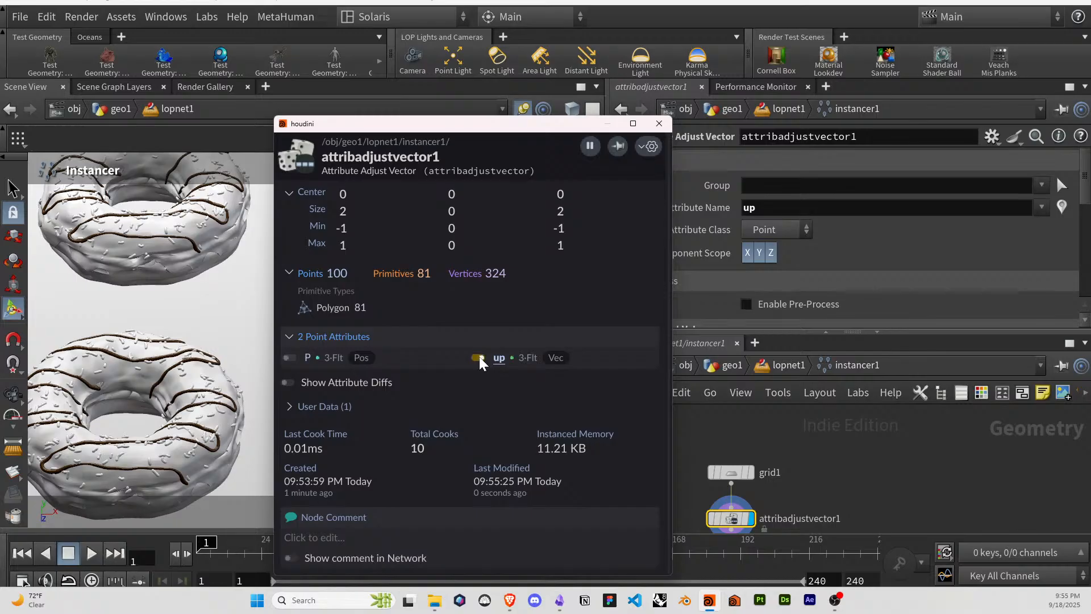
pyautogui.click(479, 357)
pyautogui.click(479, 356)
pyautogui.click(480, 356)
pyautogui.click(480, 357)
pyautogui.click(480, 357)
pyautogui.click(659, 124)
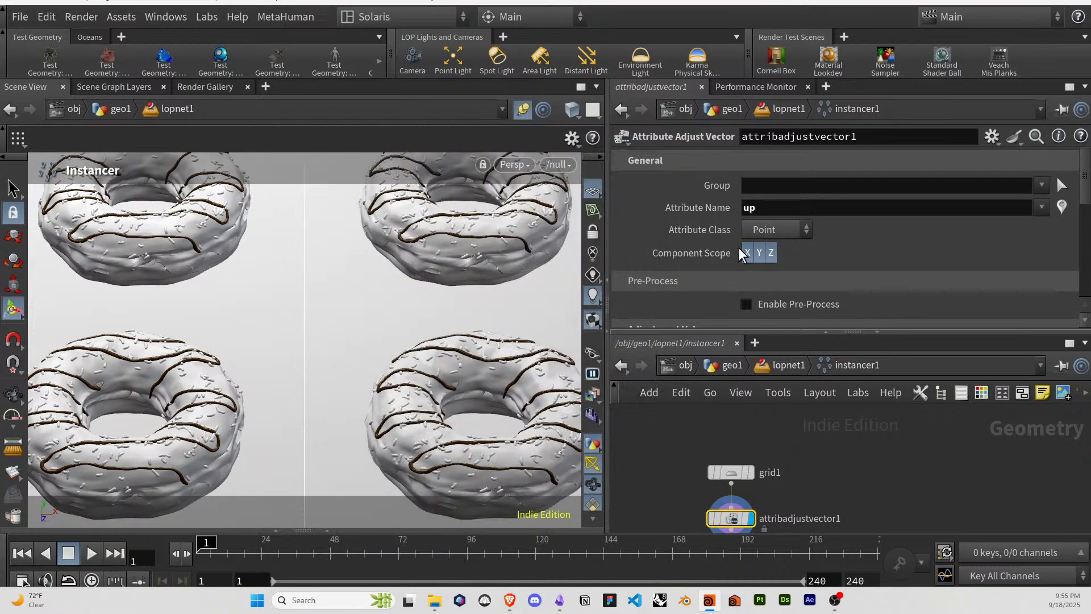
# Switch the up attribute's direction adjustment to Random values with the Add operation kept.
pyautogui.scroll(-1, 744, 234)
pyautogui.scroll(-5, 744, 235)
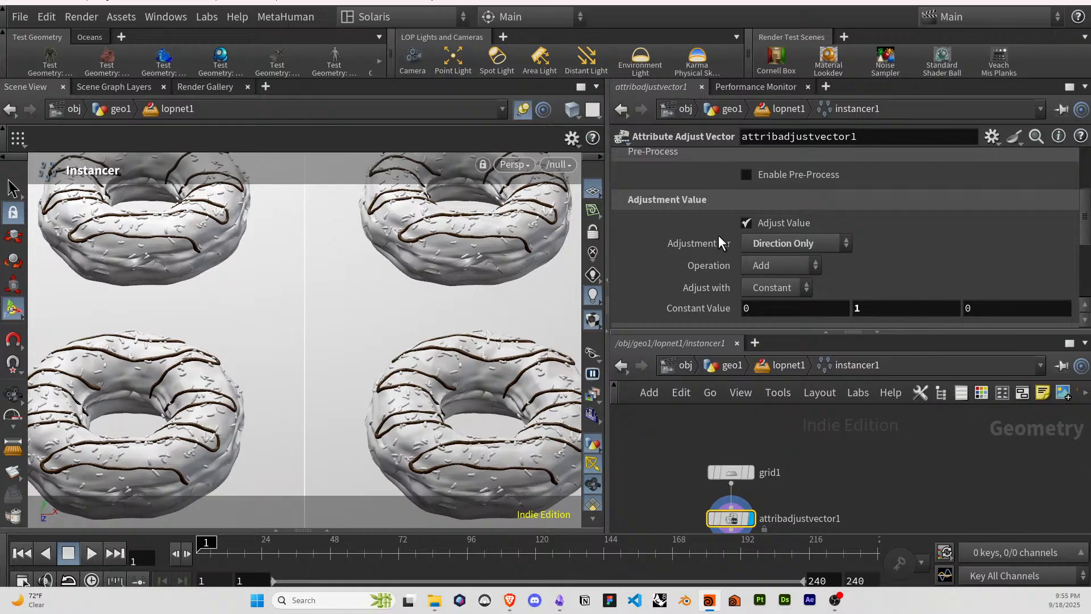
pyautogui.scroll(-2, 718, 235)
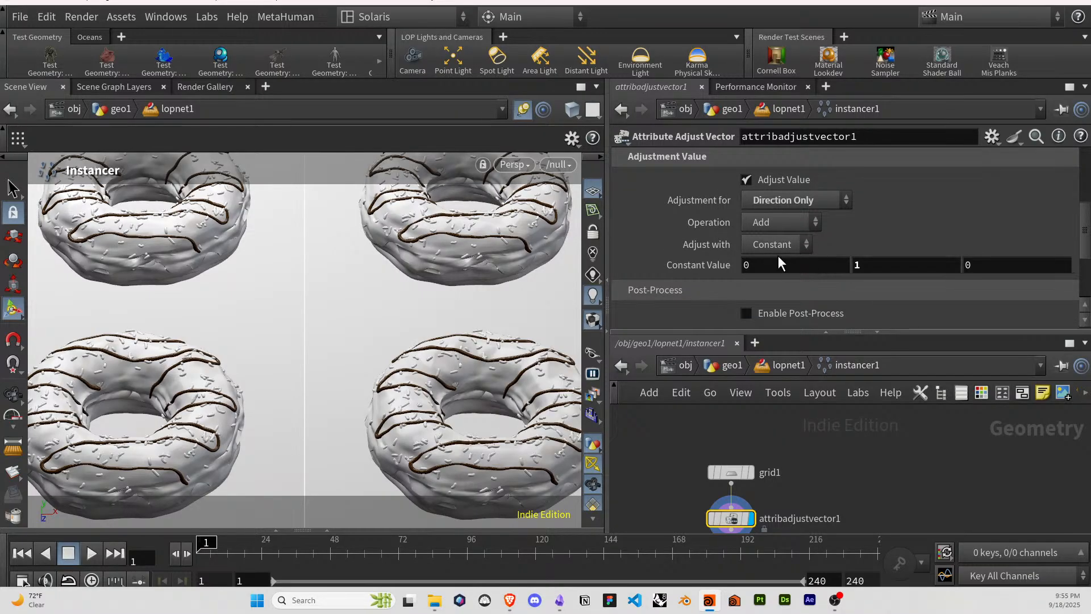
pyautogui.click(771, 223)
pyautogui.click(771, 225)
pyautogui.click(774, 246)
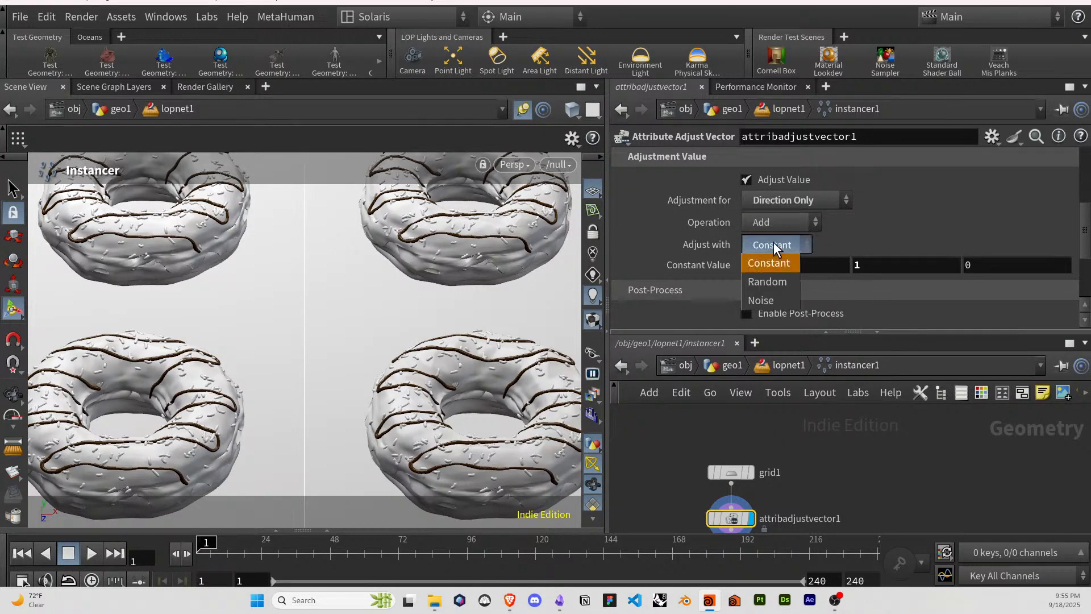
pyautogui.click(775, 282)
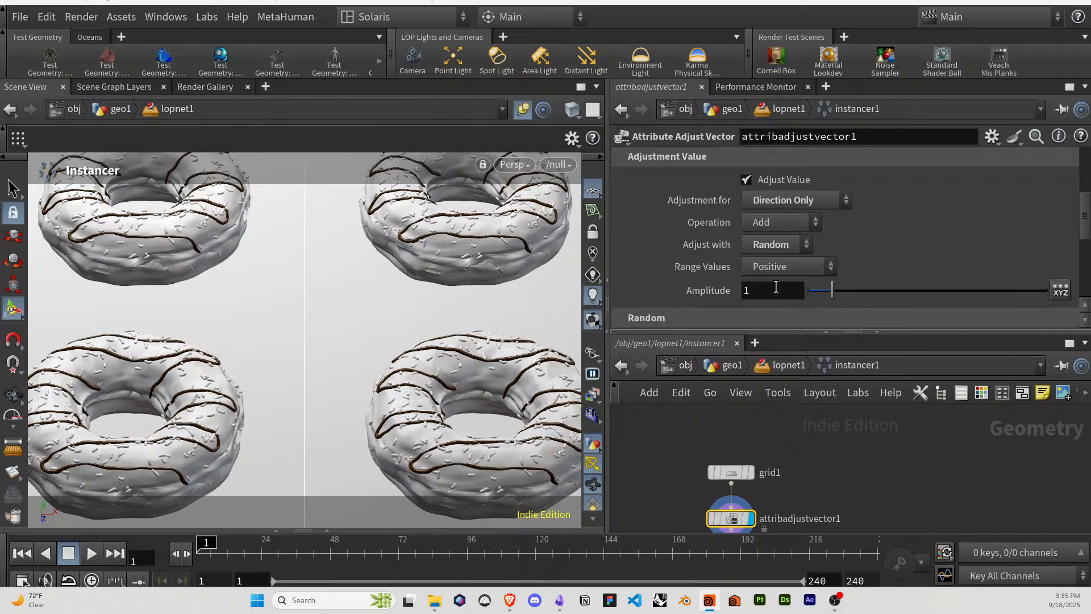
# Try Zero Centered range values and a Noise adjustment, reverting to Positive and Random.
pyautogui.click(783, 266)
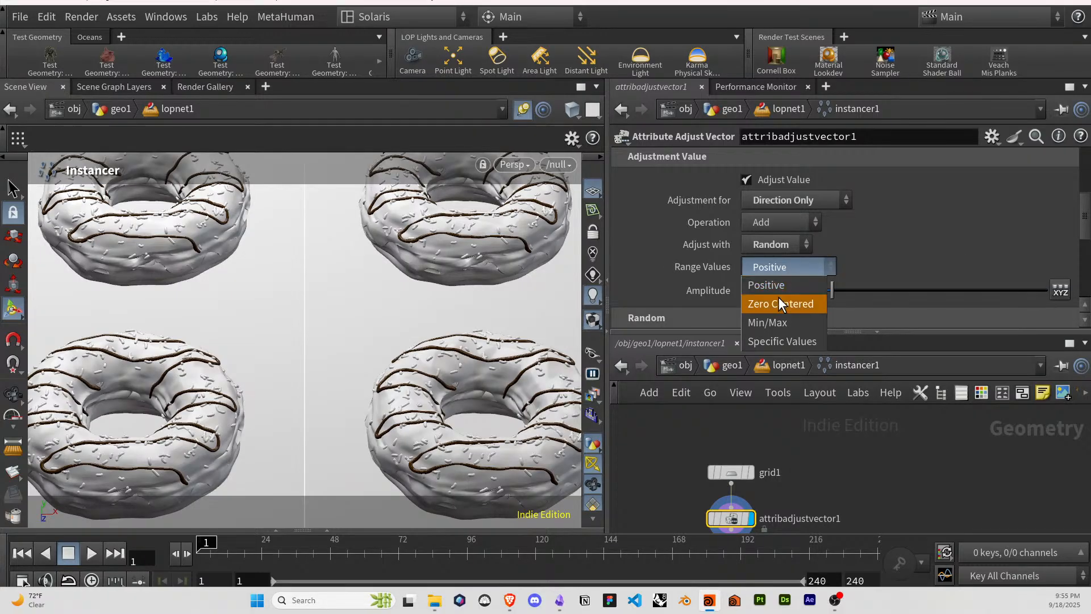
pyautogui.click(778, 302)
pyautogui.click(777, 266)
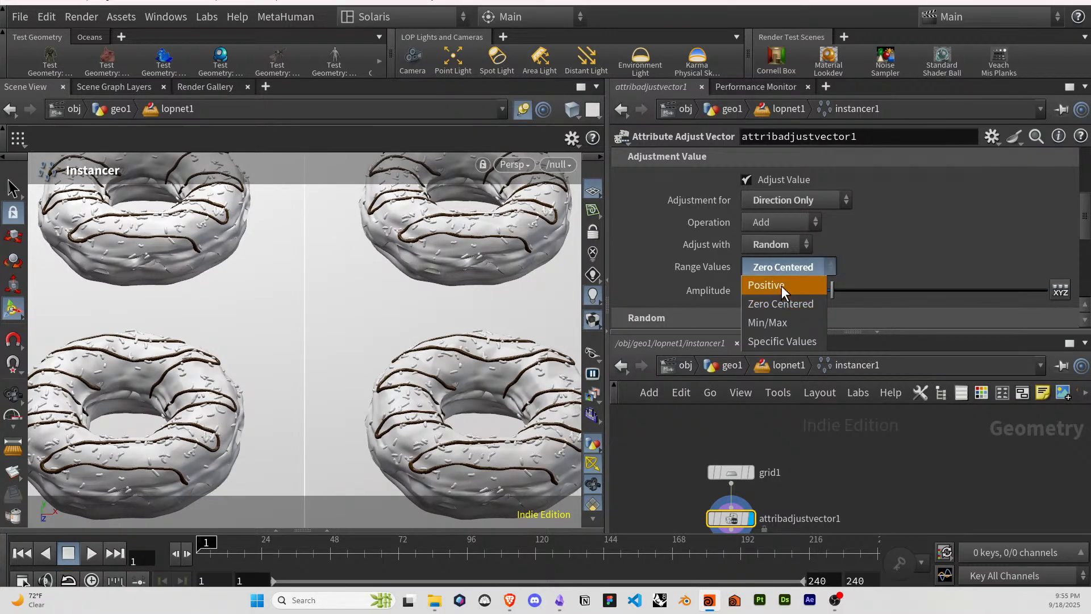
pyautogui.click(782, 285)
pyautogui.click(782, 243)
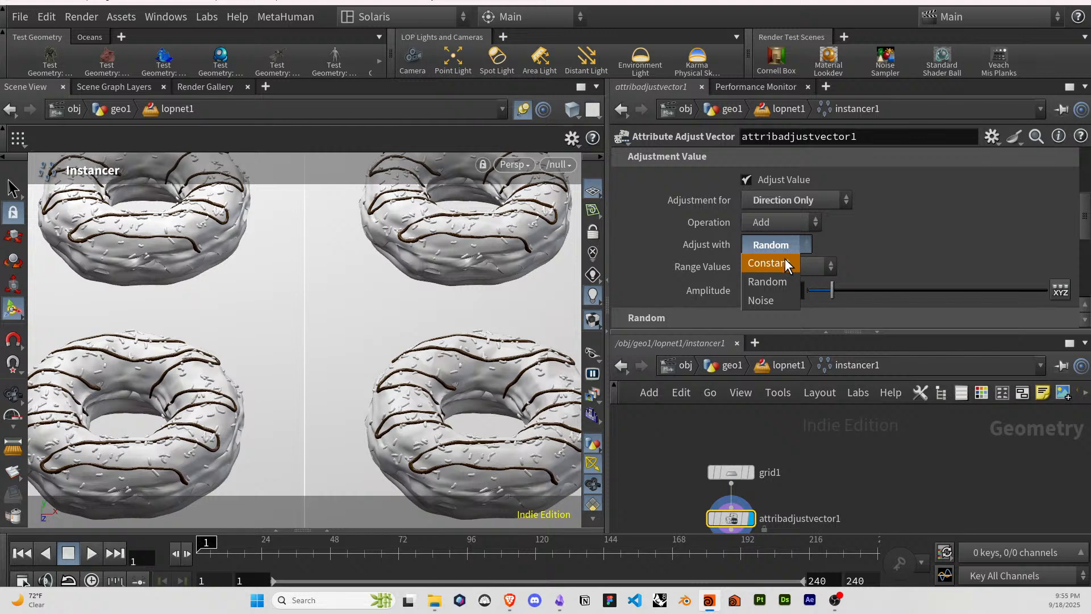
pyautogui.click(772, 296)
pyautogui.click(781, 244)
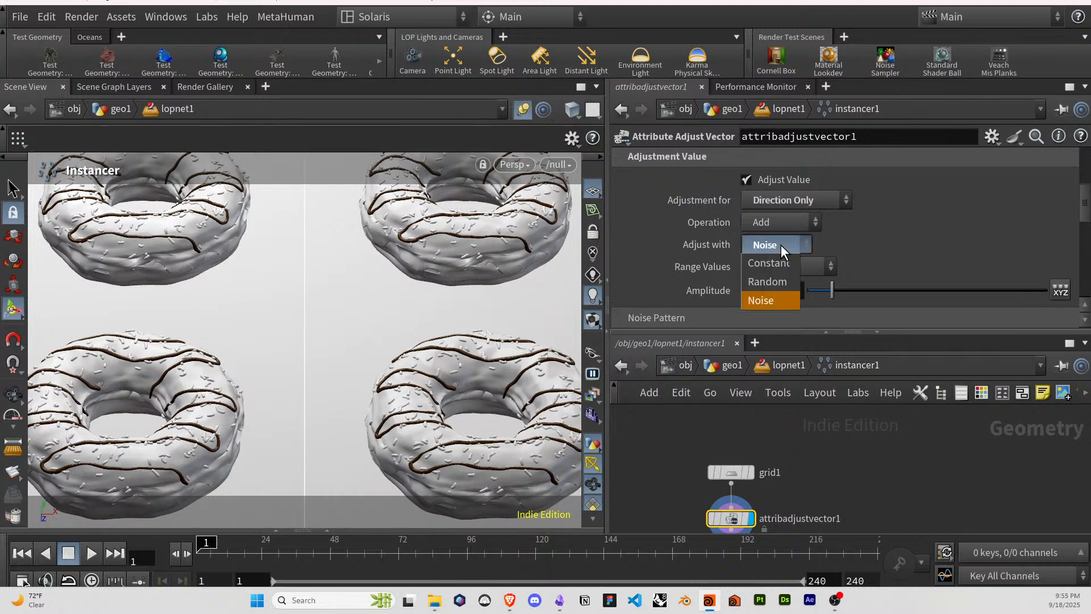
pyautogui.click(775, 283)
pyautogui.click(782, 221)
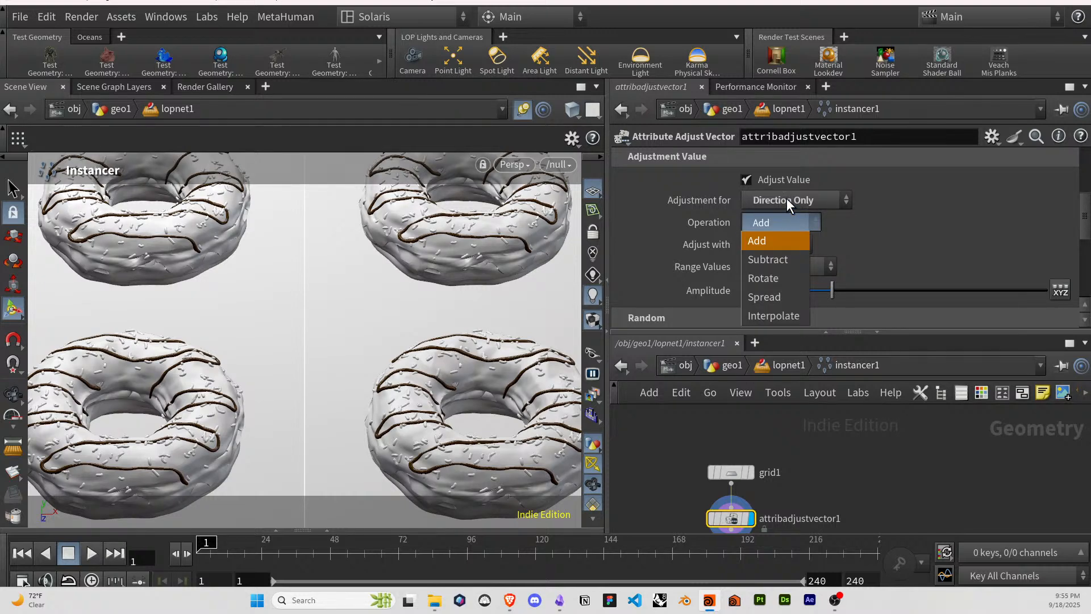
pyautogui.click(786, 200)
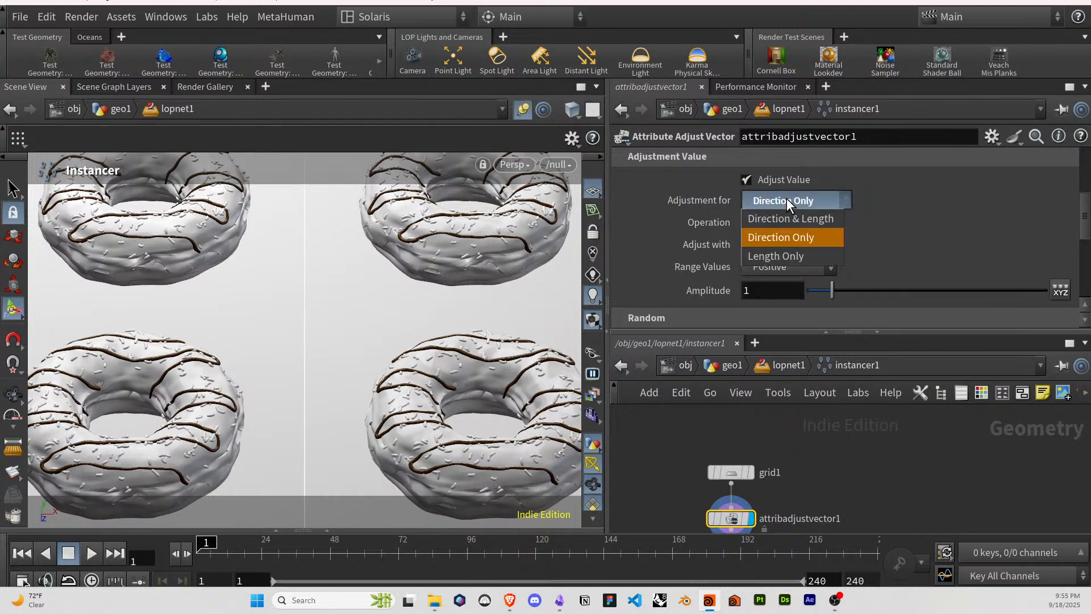
pyautogui.click(790, 239)
pyautogui.click(791, 268)
pyautogui.click(791, 268)
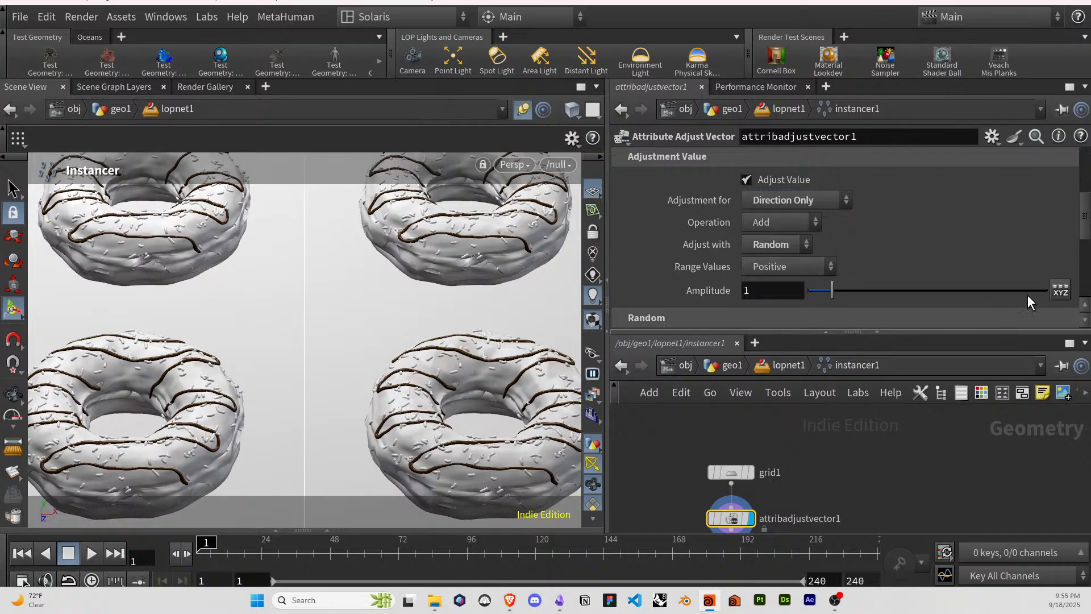
# Enable the per-axis amplitude scale, set it to 0, 1, 0, and set the random seed to 76.
pyautogui.click(1059, 292)
pyautogui.scroll(-1, 858, 261)
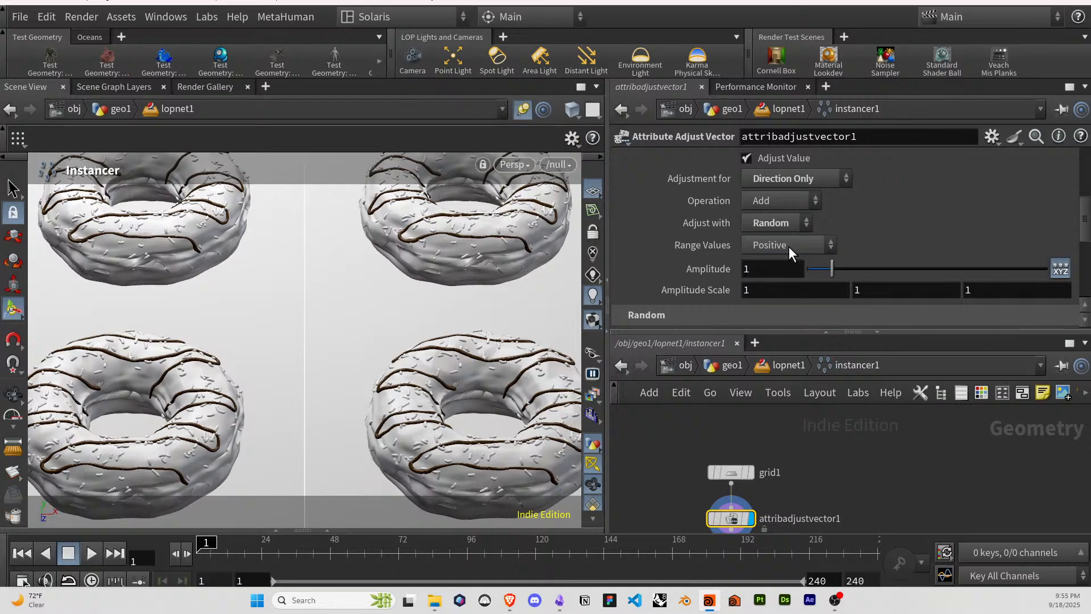
pyautogui.click(780, 290)
pyautogui.write('0')
pyautogui.press('Tab')
pyautogui.press('Tab')
pyautogui.write('0')
pyautogui.press('Return')
pyautogui.moveTo(787, 465); pyautogui.dragTo(801, 432, button='middle')
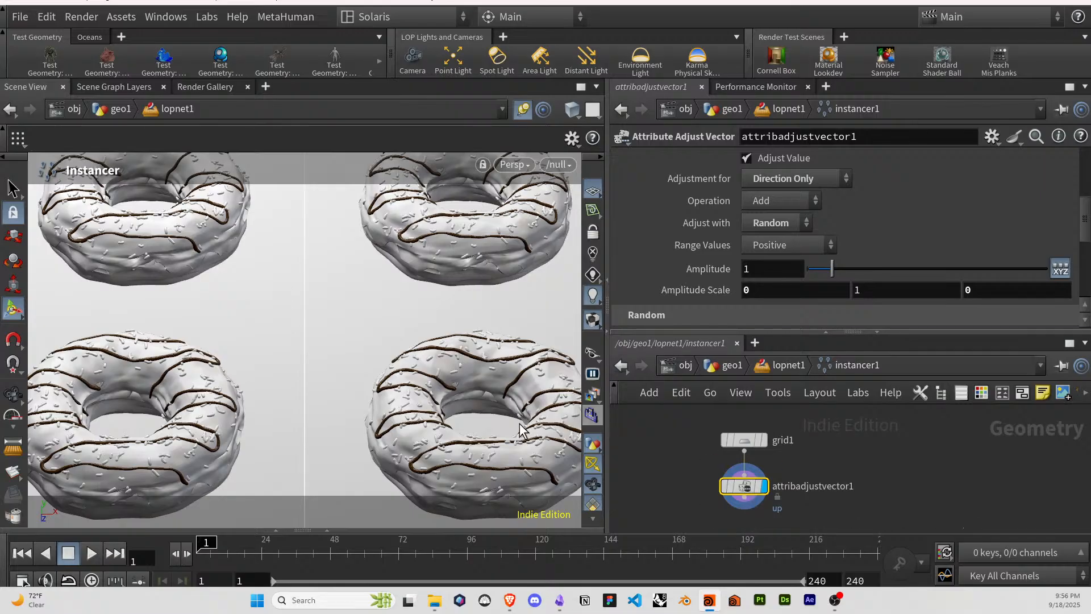
pyautogui.scroll(-3, 687, 274)
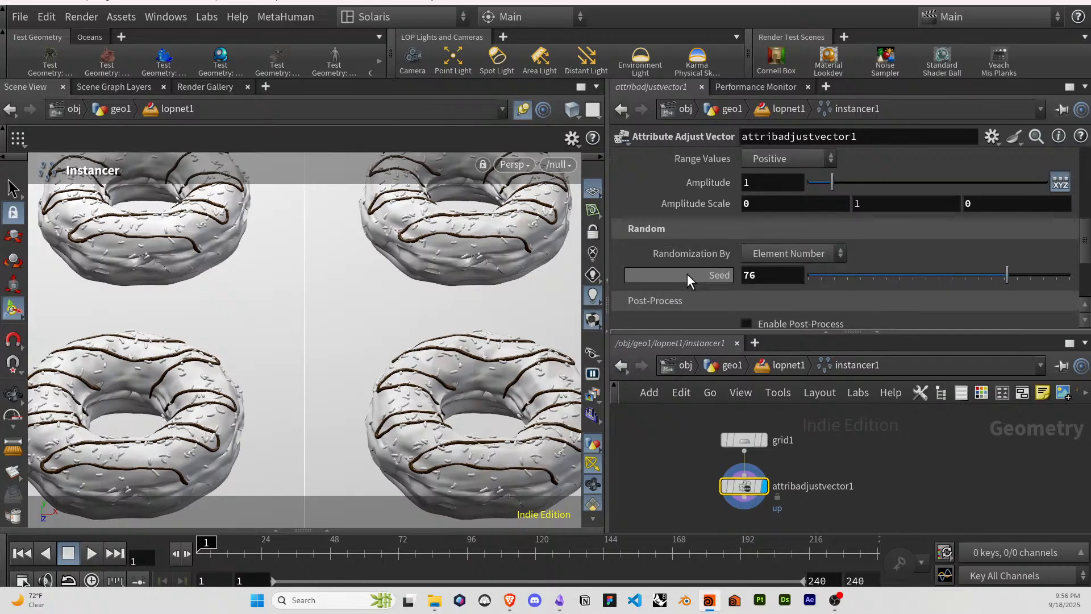
# Try enabling the Vector type qualifier and a default value of 0, 1, 0 for the up attribute, then revert both.
pyautogui.scroll(-2, 687, 274)
pyautogui.scroll(-2, 738, 258)
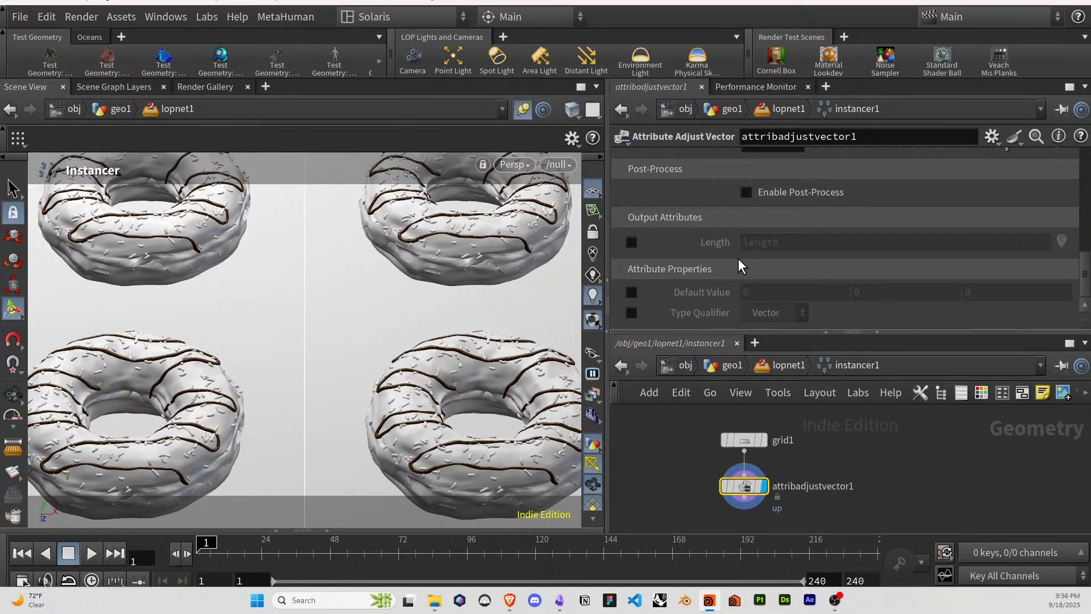
pyautogui.click(631, 313)
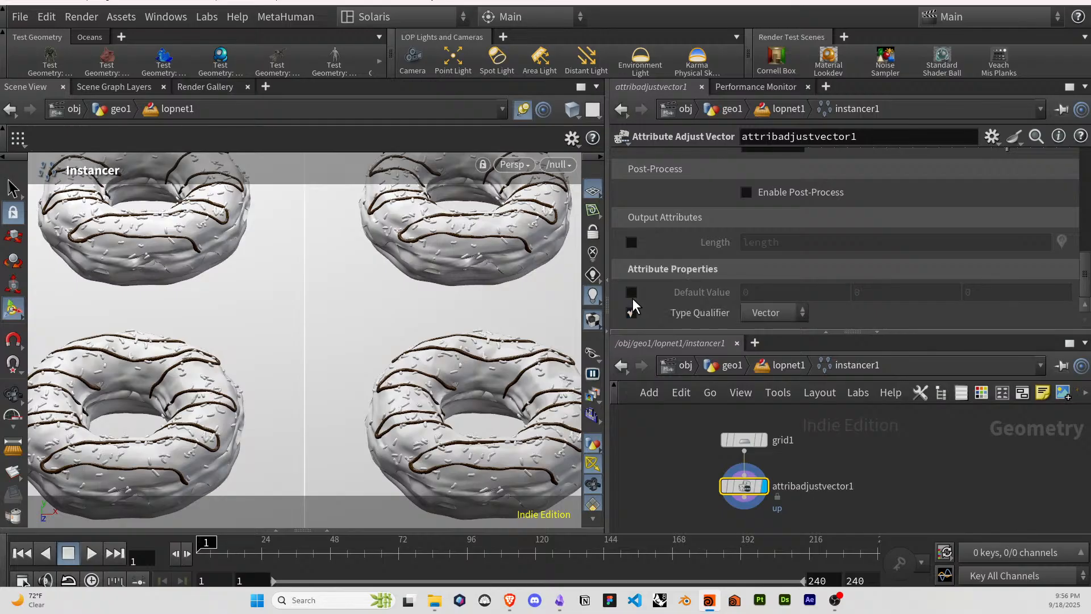
pyautogui.click(631, 292)
pyautogui.click(918, 296)
pyautogui.write('1')
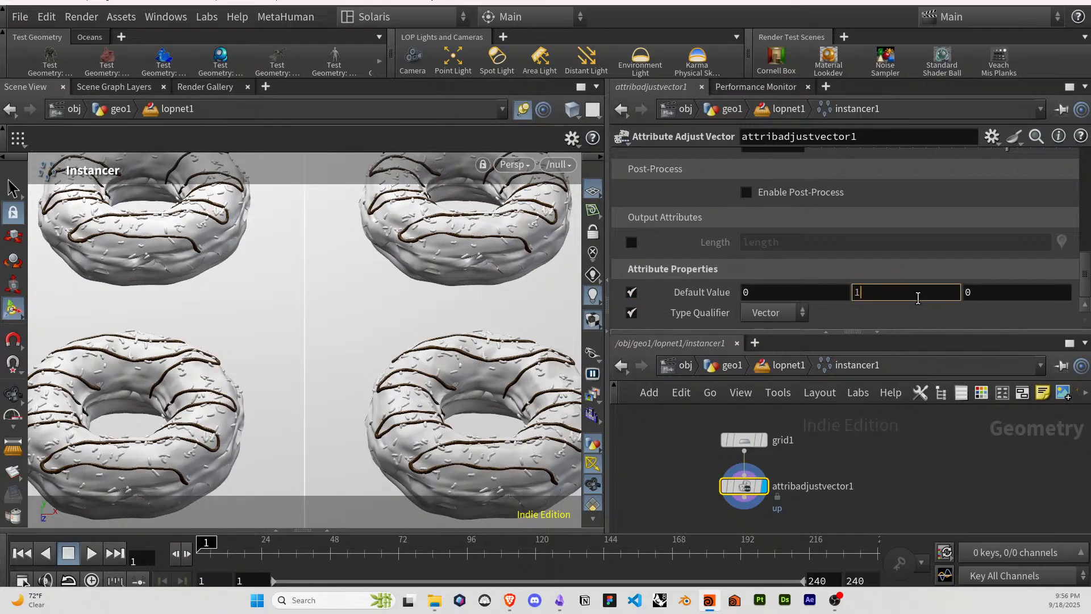
pyautogui.press('Return')
pyautogui.hotkey('ctrl', 'z')
pyautogui.click(631, 313)
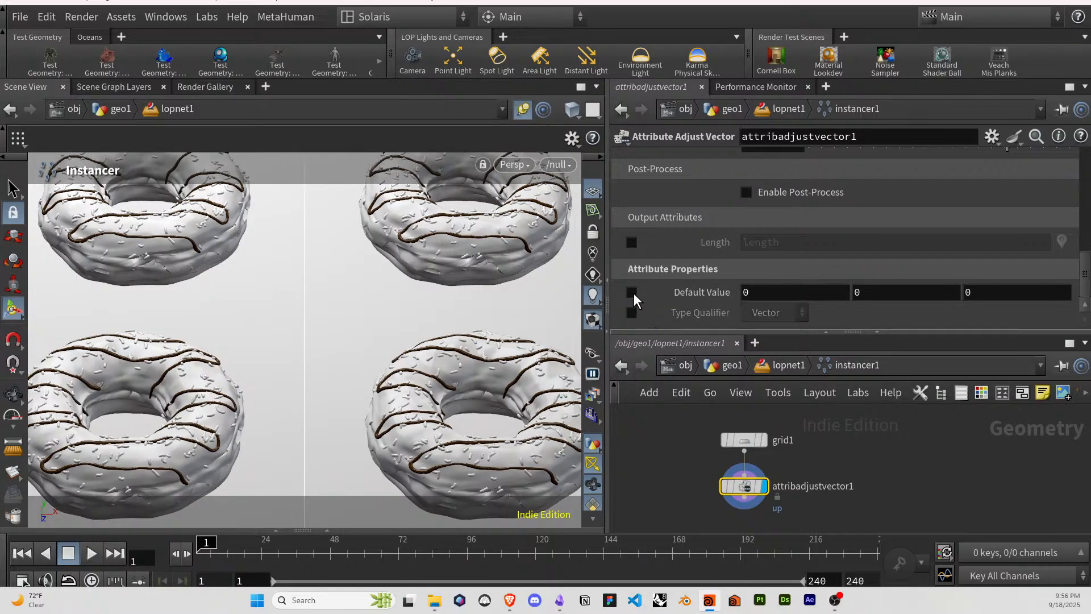
pyautogui.click(631, 292)
# Try raising the Y amplitude scale of the up attribute's random adjustment to 7.1, then set it to 0.
pyautogui.scroll(3, 718, 254)
pyautogui.moveTo(876, 245); pyautogui.dragTo(686, 217, button='middle')
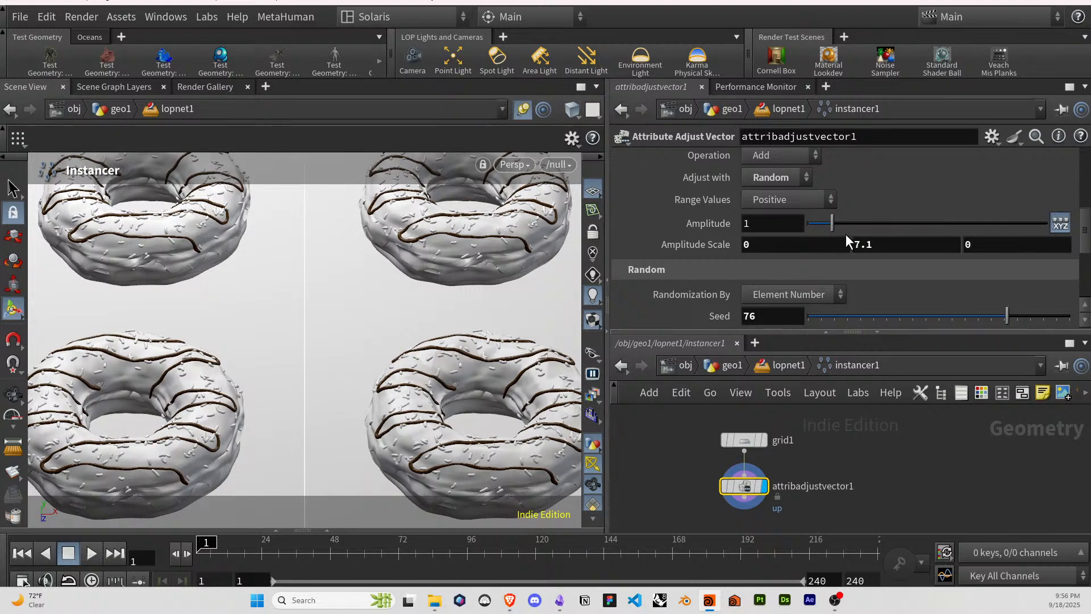
pyautogui.doubleClick(885, 244)
pyautogui.write('0')
pyautogui.press('Return')
# Delete the Attribute Adjust Vector node inside the instancer and return to the LOP network.
pyautogui.press('Delete')
pyautogui.click(773, 372)
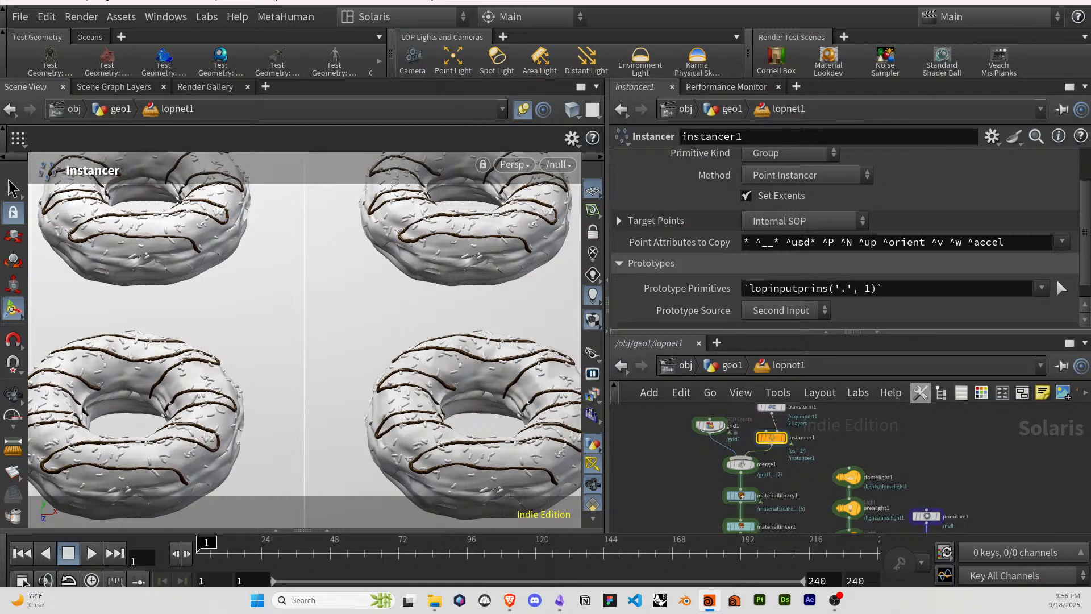
pyautogui.hotkey('alt', 'Tab')
pyautogui.click(886, 448)
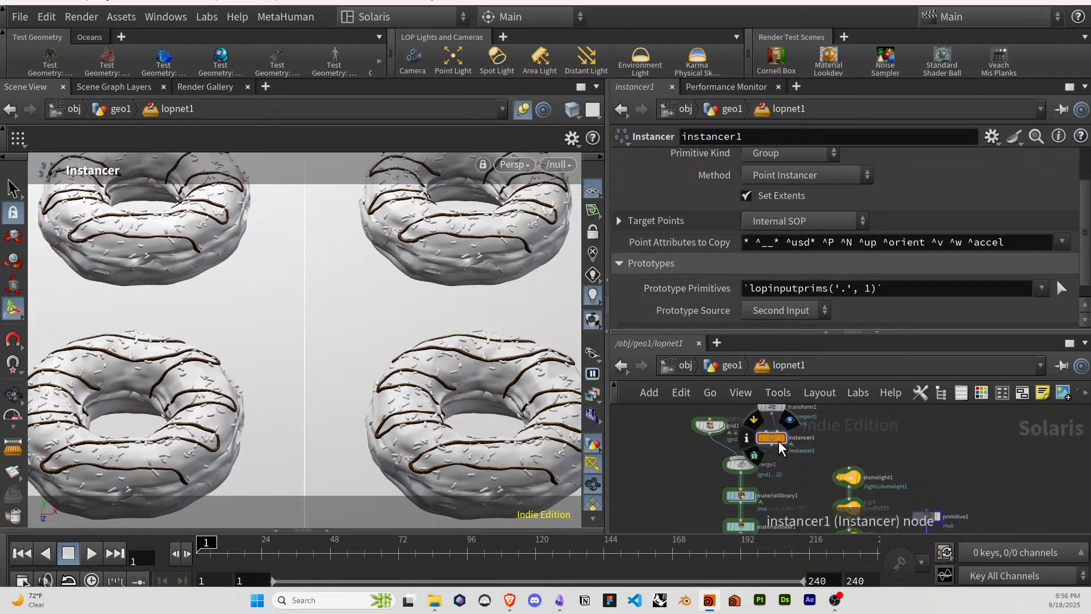
# Review the material library and the material linker's rules for the donut parts, including the icing and sprinkles assignments.
pyautogui.moveTo(852, 443); pyautogui.dragTo(852, 418, button='middle')
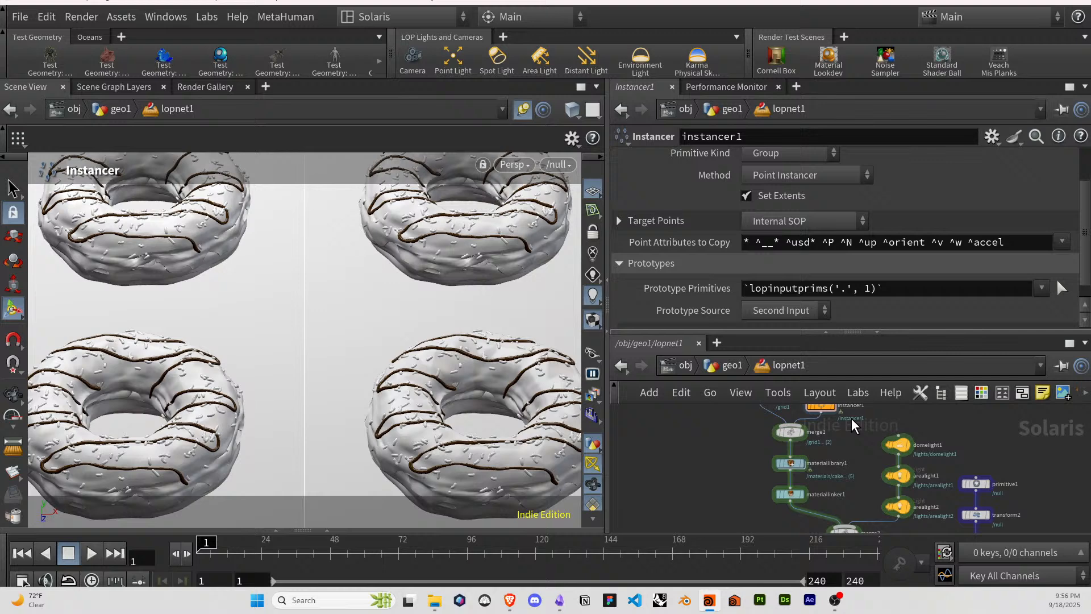
pyautogui.click(791, 464)
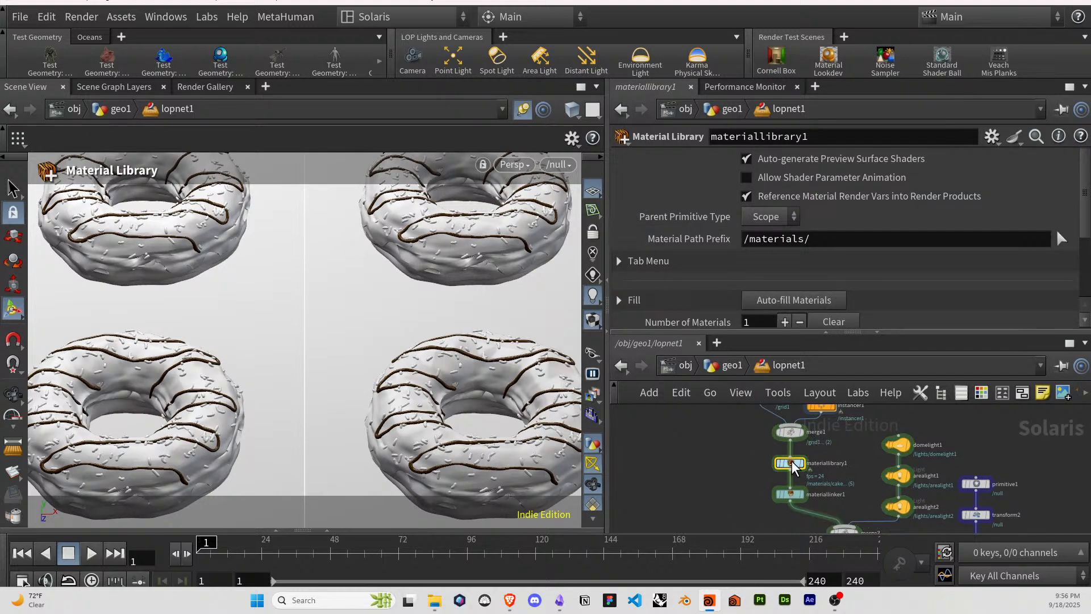
pyautogui.click(790, 493)
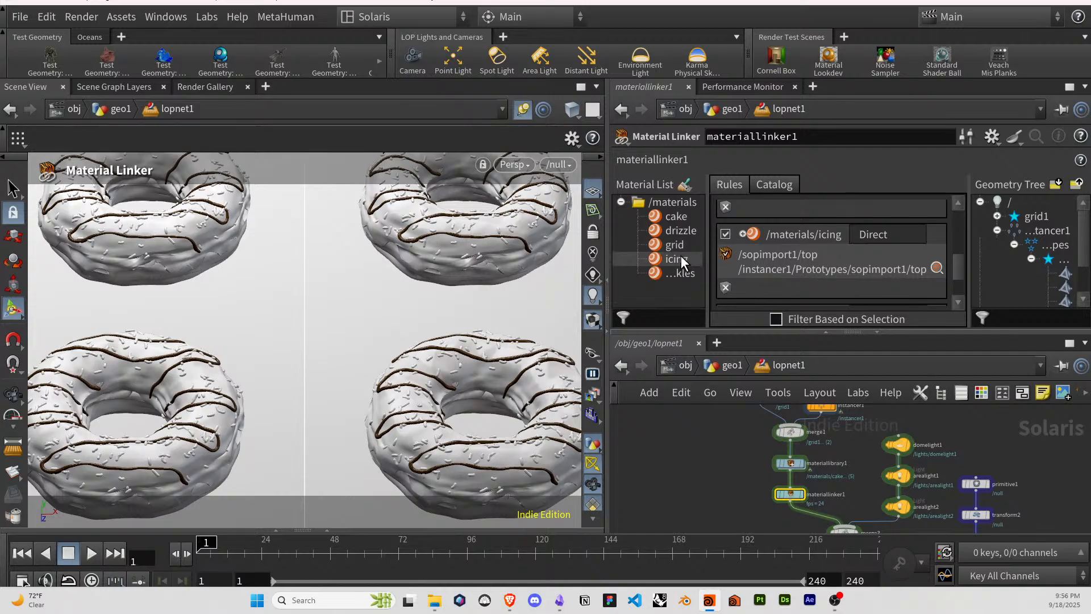
pyautogui.scroll(-3, 842, 248)
pyautogui.scroll(-1, 842, 247)
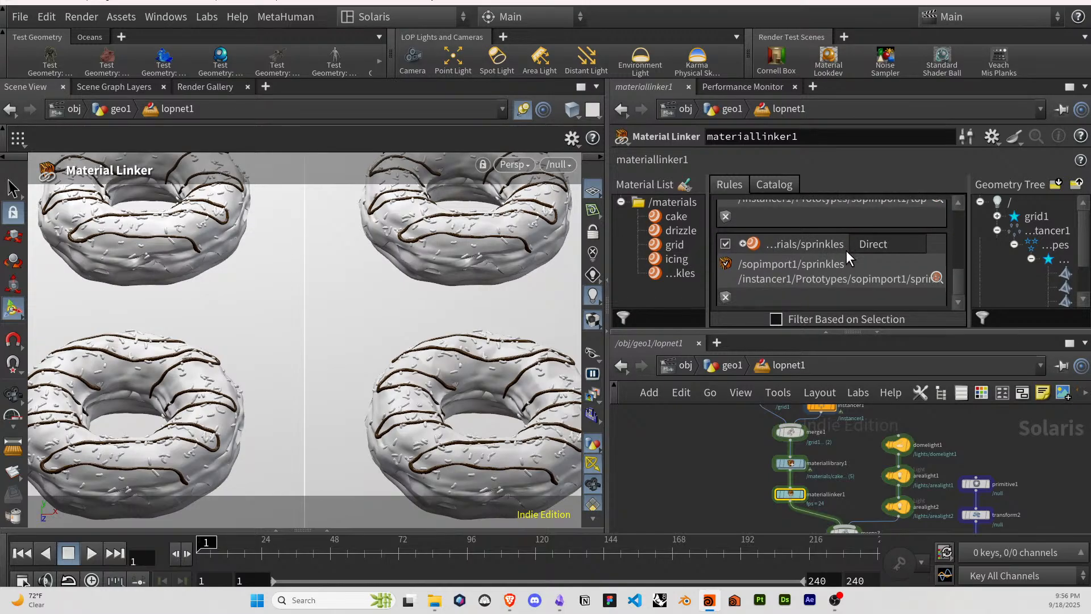
pyautogui.click(873, 243)
pyautogui.click(876, 244)
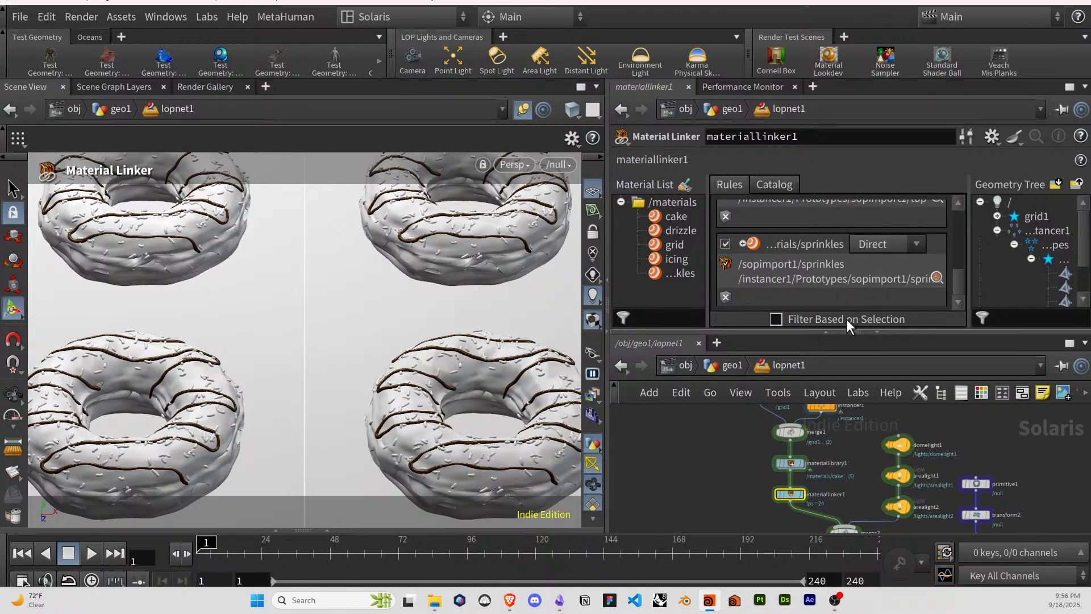
pyautogui.moveTo(829, 452); pyautogui.dragTo(836, 485, button='middle')
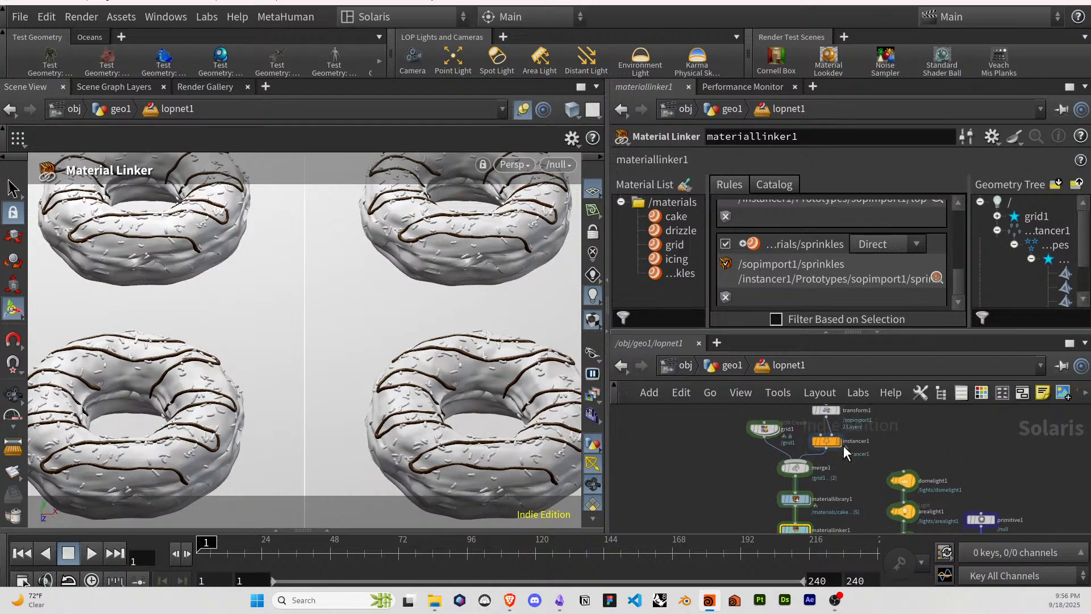
pyautogui.moveTo(880, 427); pyautogui.dragTo(884, 457, button='middle')
pyautogui.moveTo(827, 468)
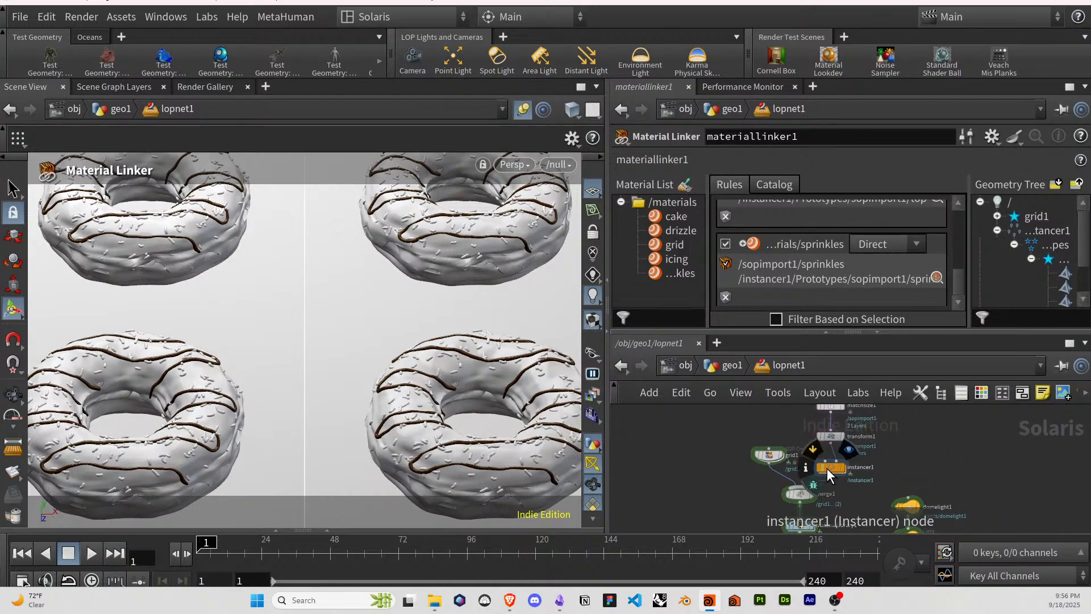
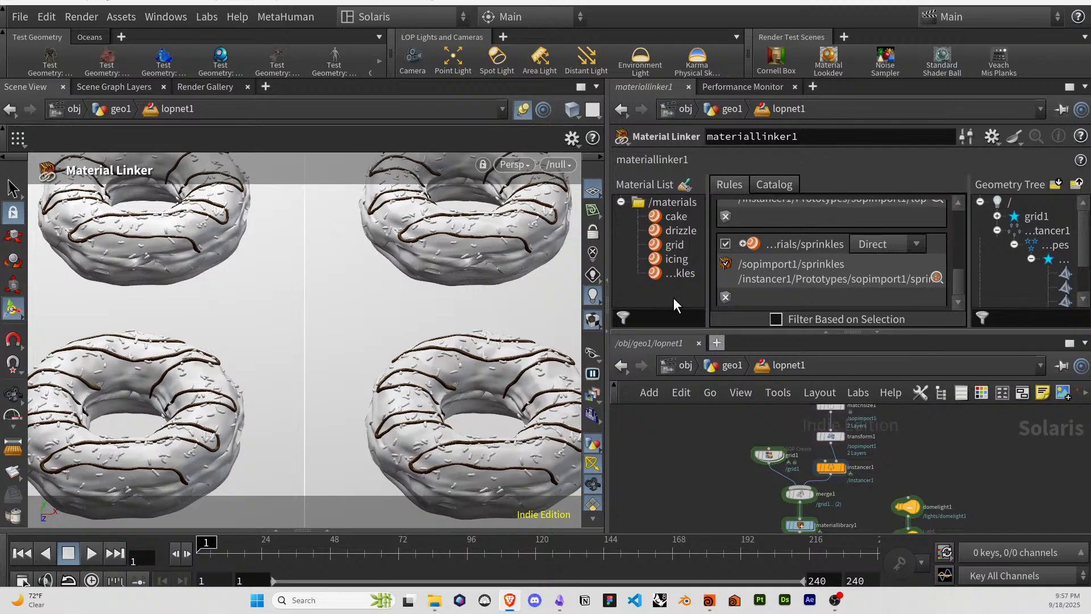
# Switch the scene viewport to the Karma XPU renderer.
pyautogui.click(516, 163)
pyautogui.click(549, 267)
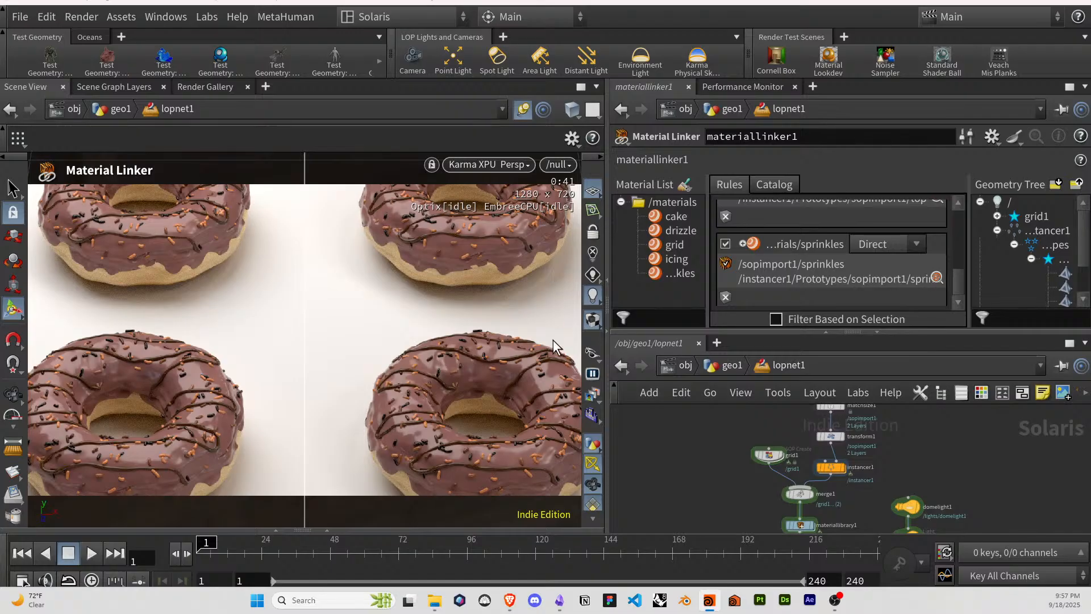
pyautogui.moveTo(885, 464); pyautogui.dragTo(893, 502, button='middle')
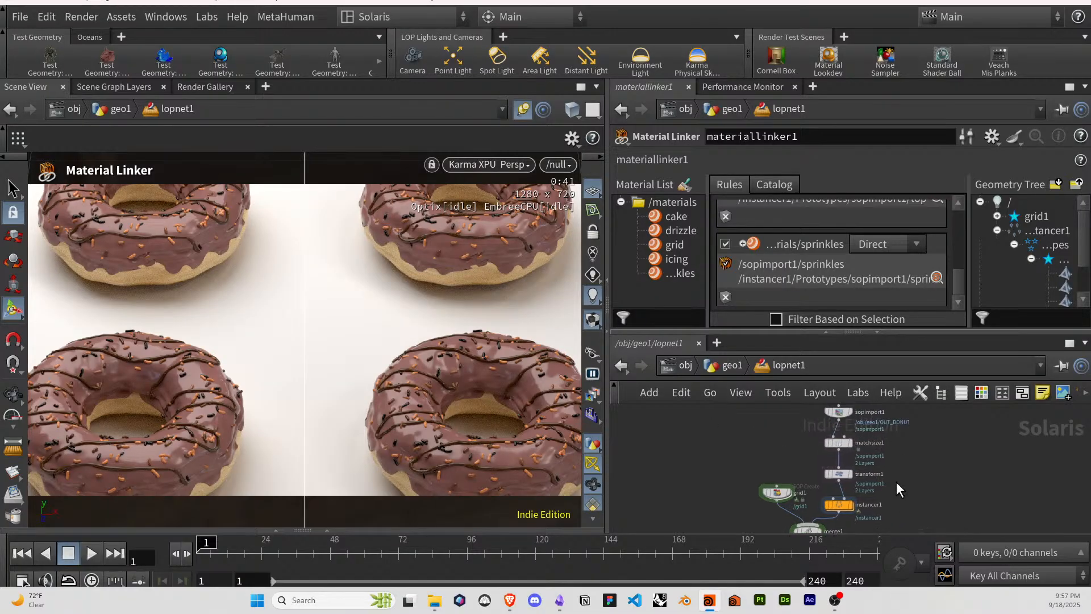
pyautogui.moveTo(889, 446); pyautogui.dragTo(896, 415, button='middle')
pyautogui.moveTo(903, 464); pyautogui.dragTo(882, 410, button='middle')
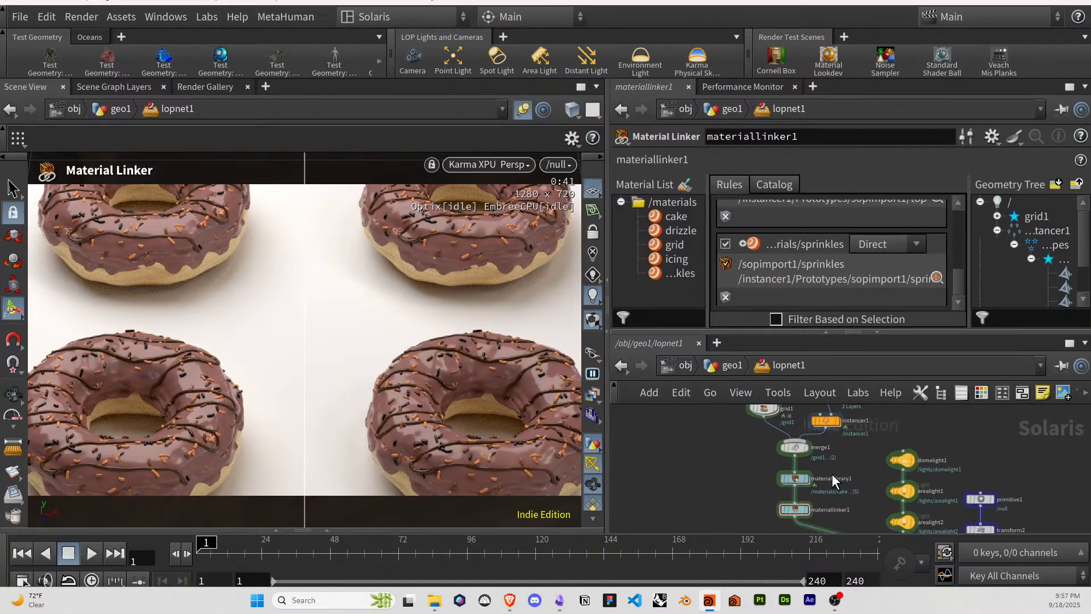
# Open the icing material, check its surface and noise nodes, and duplicate the color ramp fed by the first unified noise.
pyautogui.doubleClick(795, 478)
pyautogui.doubleClick(843, 431)
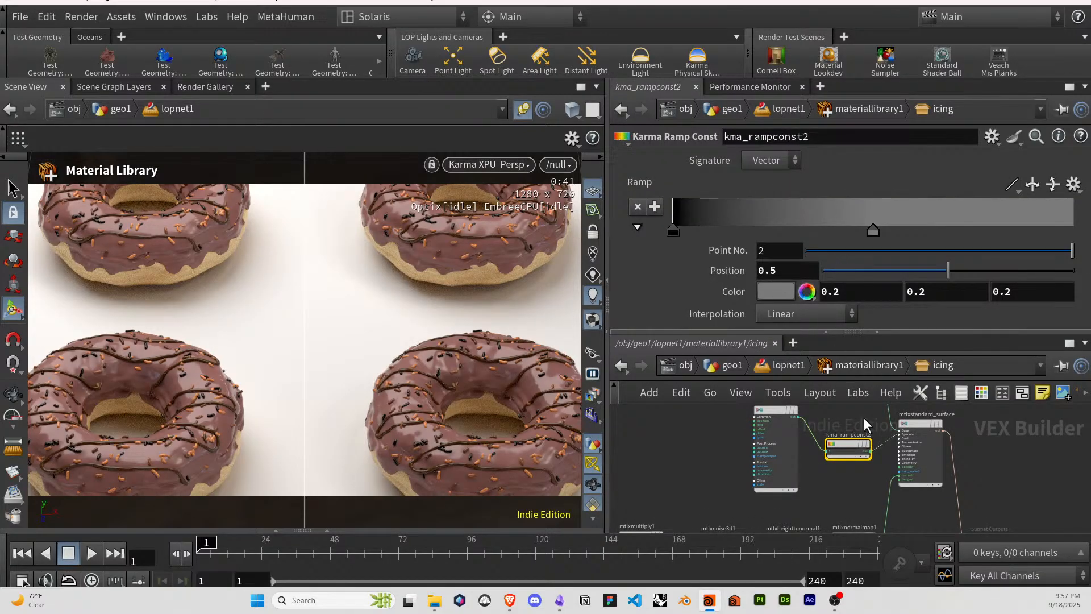
pyautogui.click(918, 424)
pyautogui.moveTo(852, 427); pyautogui.dragTo(889, 524, button='middle')
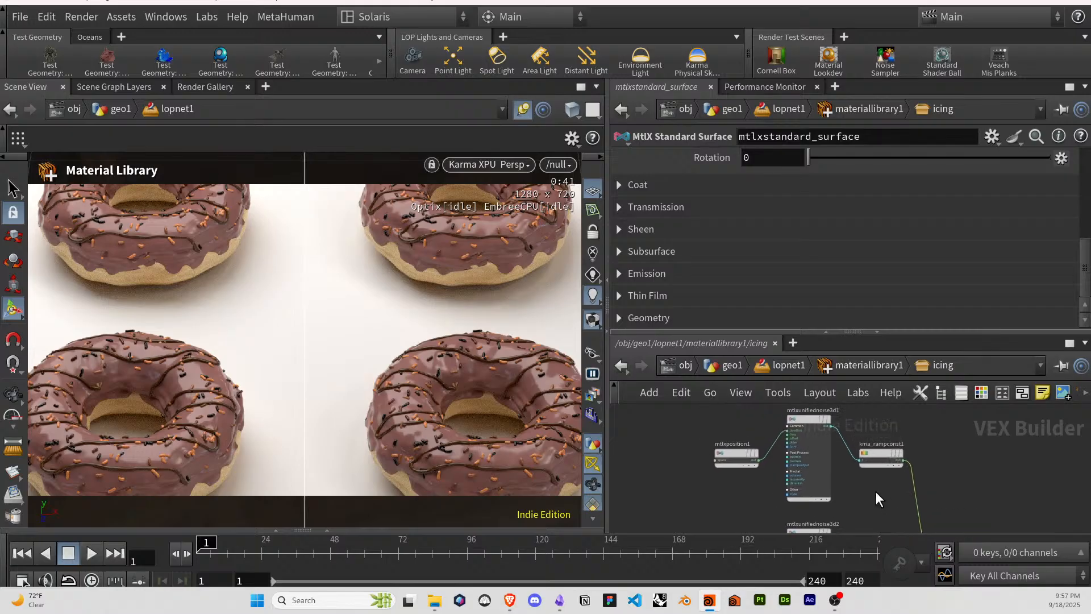
pyautogui.click(804, 418)
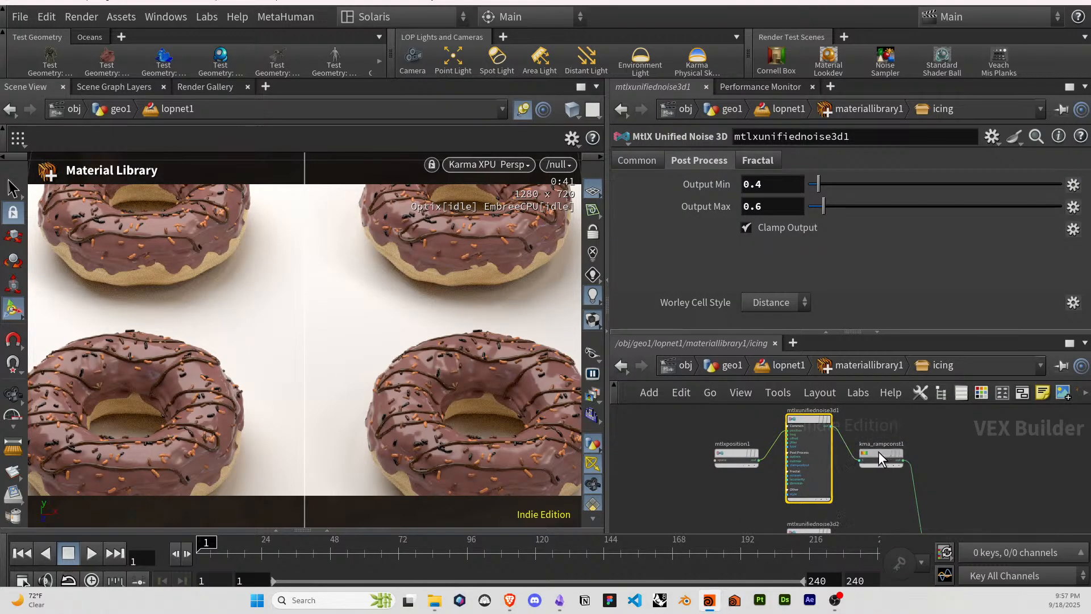
pyautogui.click(878, 457)
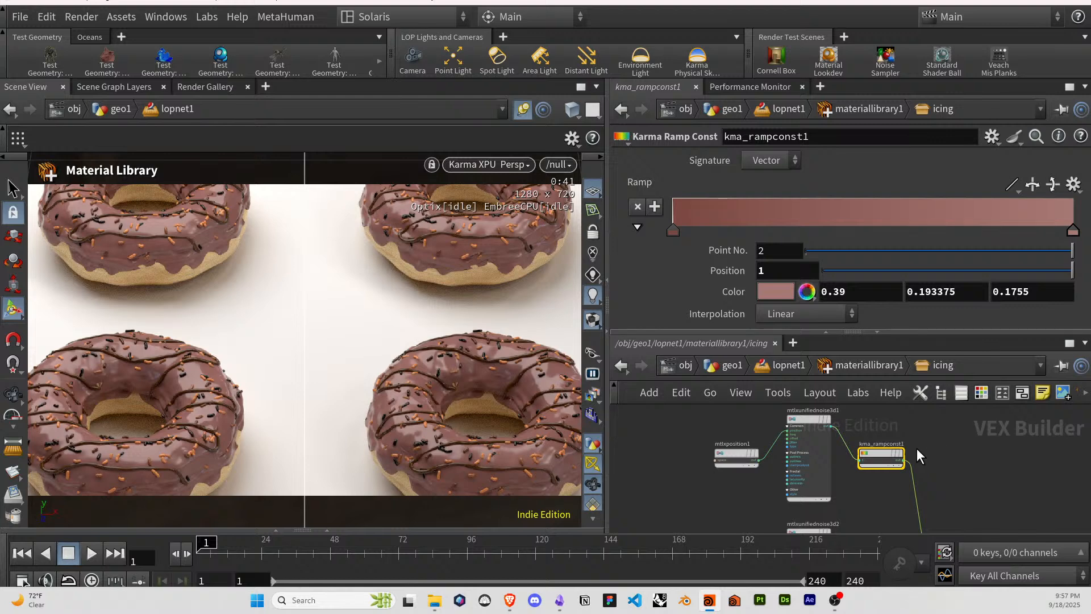
pyautogui.keyDown('alt'); pyautogui.moveTo(880, 455); pyautogui.dragTo(888, 425); pyautogui.keyUp('alt')
pyautogui.moveTo(882, 423); pyautogui.dragTo(880, 451)
pyautogui.moveTo(905, 457); pyautogui.dragTo(891, 447, button='middle')
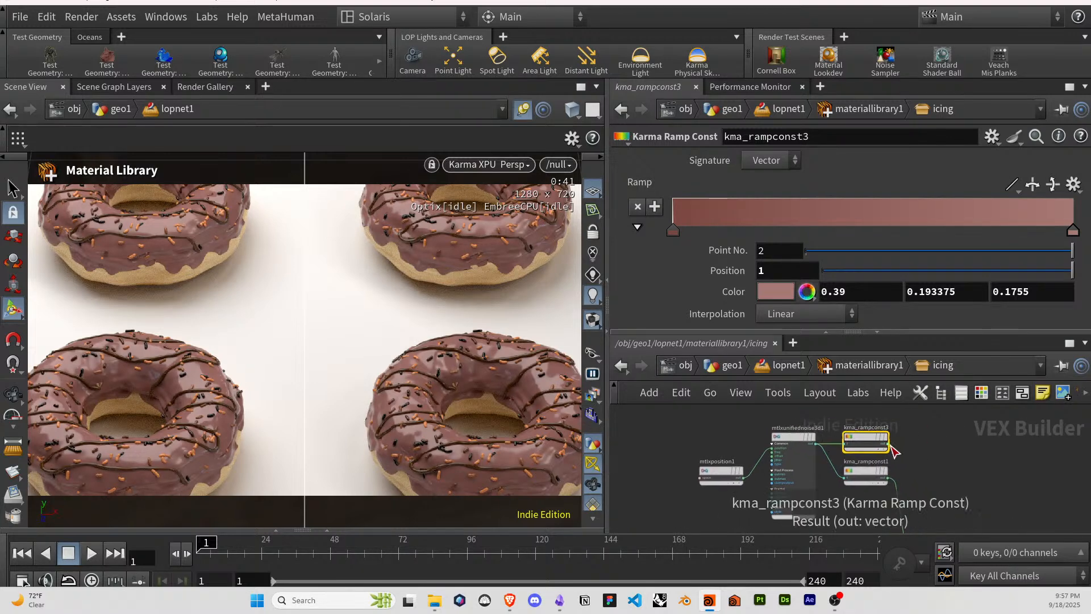
# Insert a MtlX Switch after the original icing color ramp and wire the duplicated ramp into its second input.
pyautogui.scroll(1, 890, 448)
pyautogui.press('Tab')
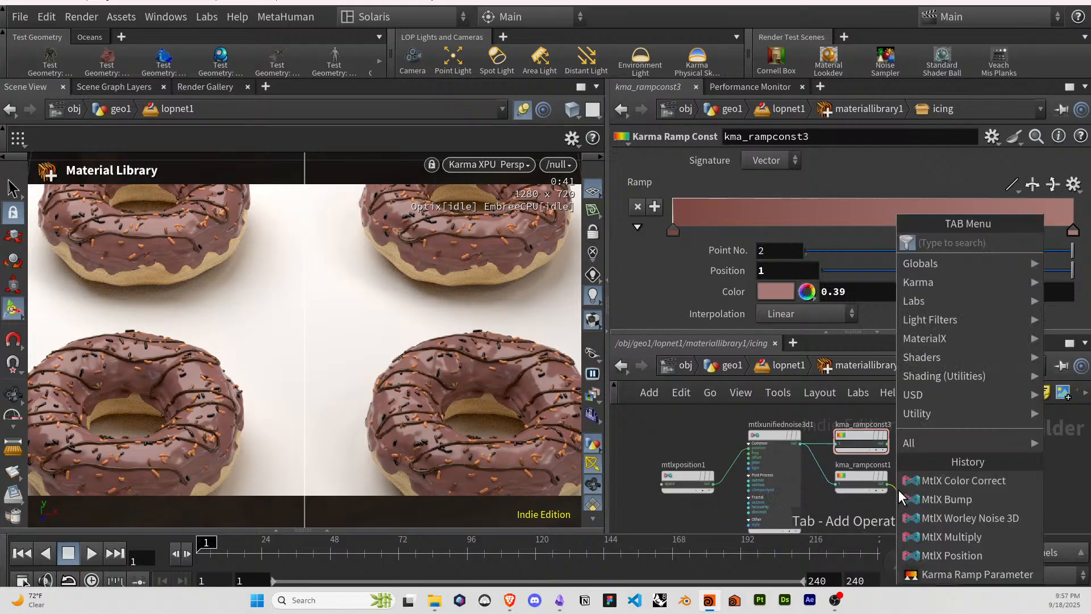
pyautogui.write('sw')
pyautogui.click(850, 263)
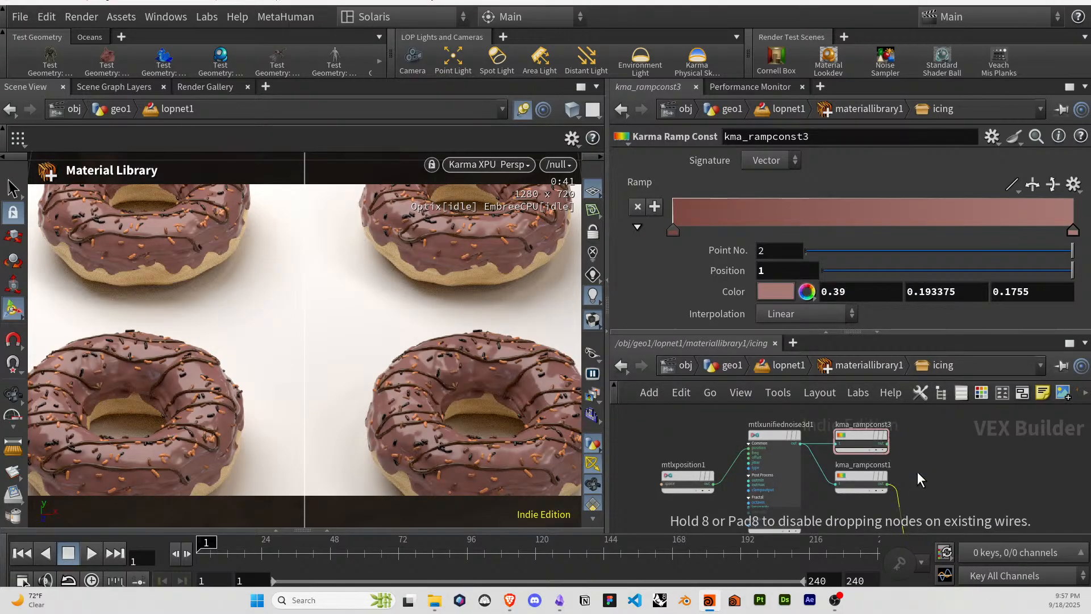
pyautogui.click(940, 449)
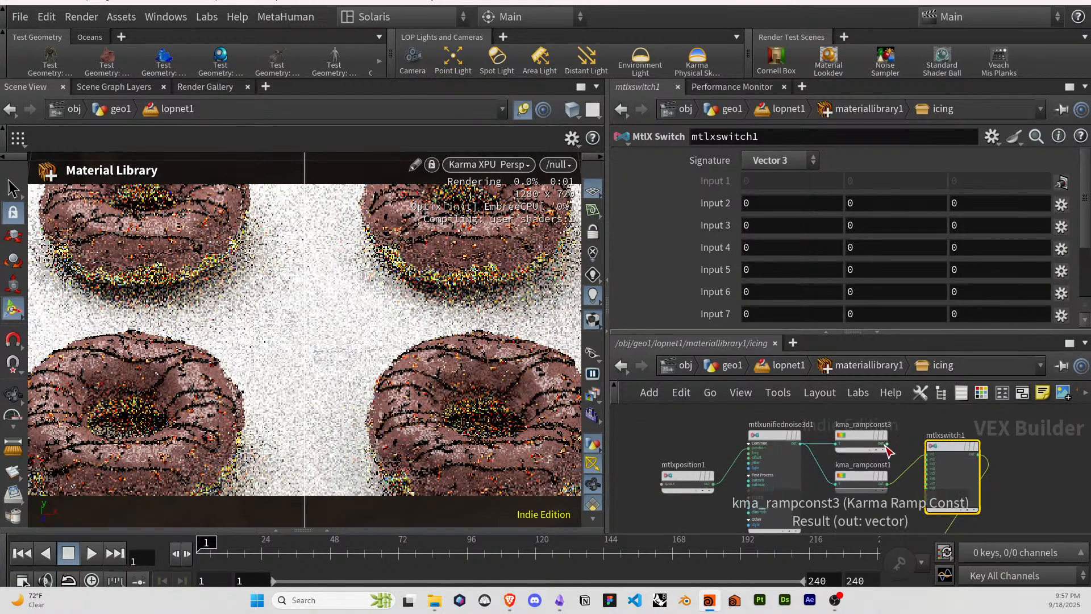
pyautogui.moveTo(887, 443); pyautogui.dragTo(927, 461)
# Add a MtlX Random Float node wired to the switch's which input and set its signature to Integer.
pyautogui.scroll(3, 911, 490)
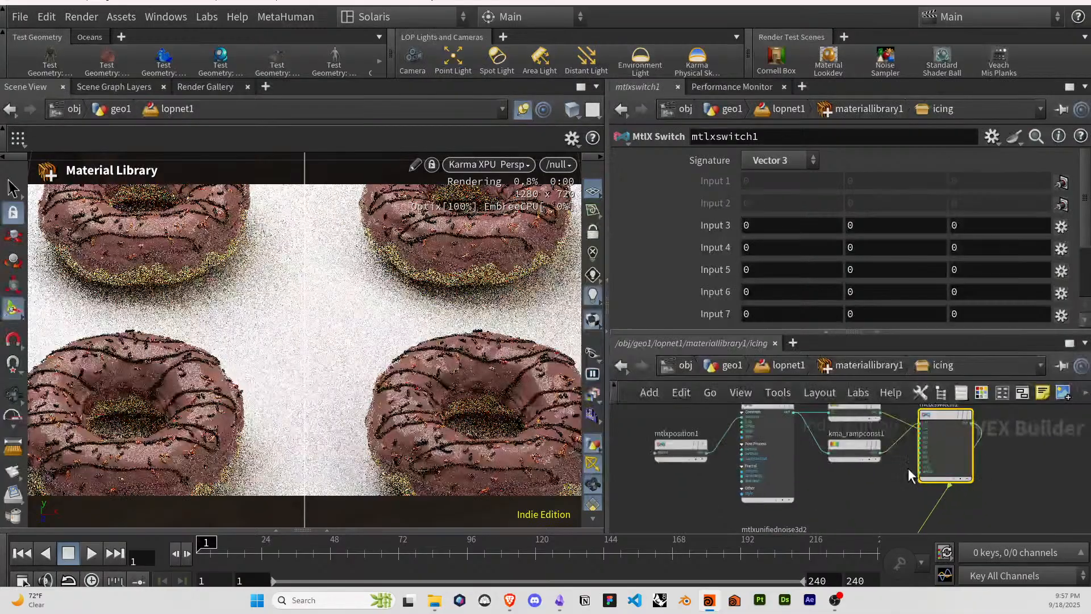
pyautogui.click(924, 466)
pyautogui.press('Tab')
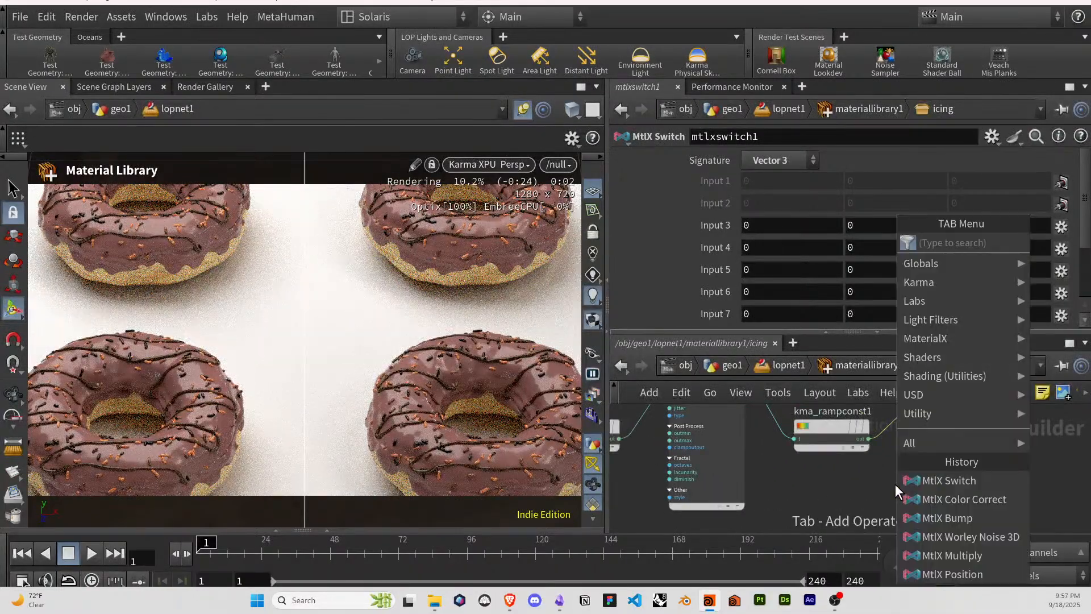
pyautogui.write('random')
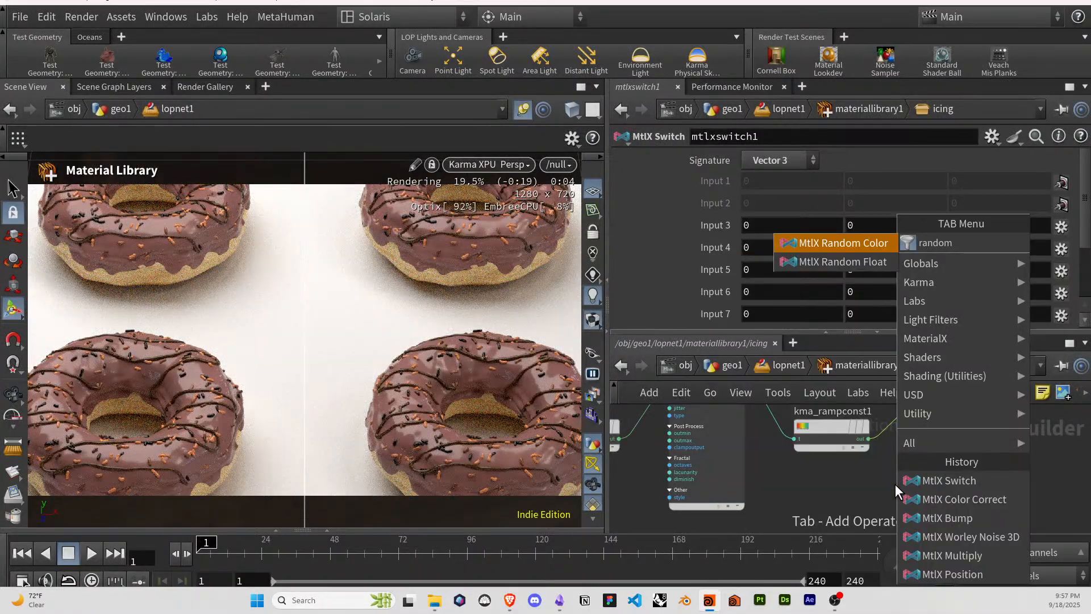
pyautogui.press('Down')
pyautogui.press('Return')
pyautogui.click(895, 484)
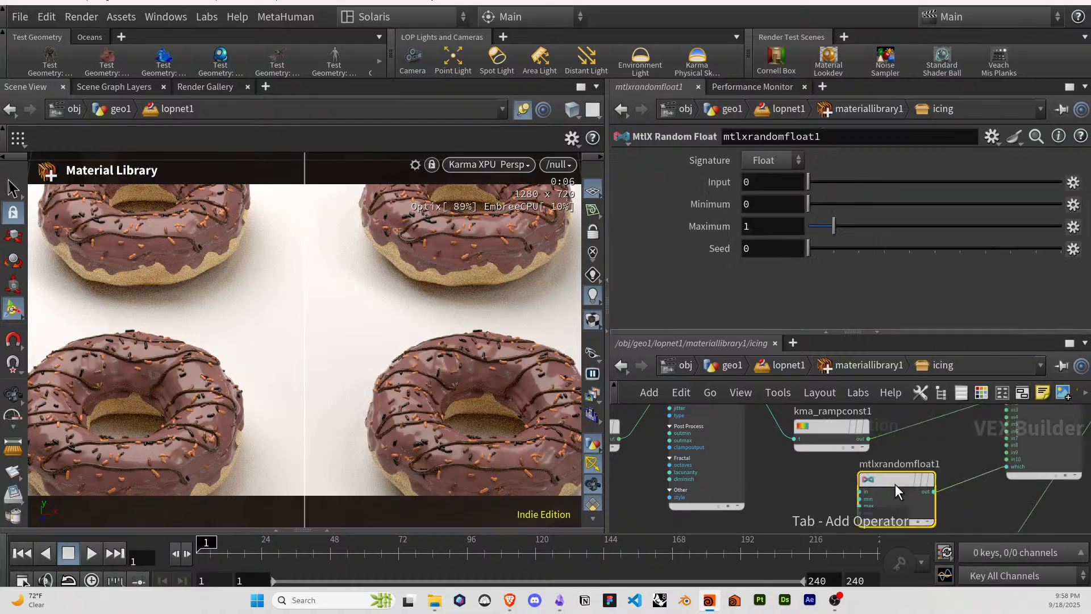
pyautogui.click(768, 166)
pyautogui.click(775, 191)
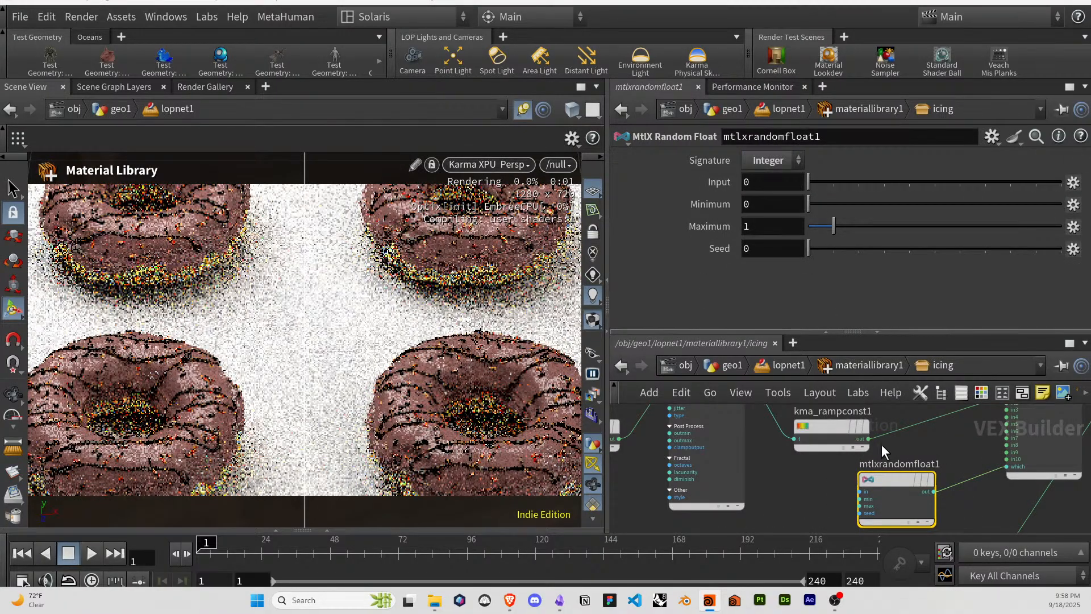
# Check the switch's signature options, then disconnect and delete the MtlX Random Float node.
pyautogui.scroll(-3, 716, 523)
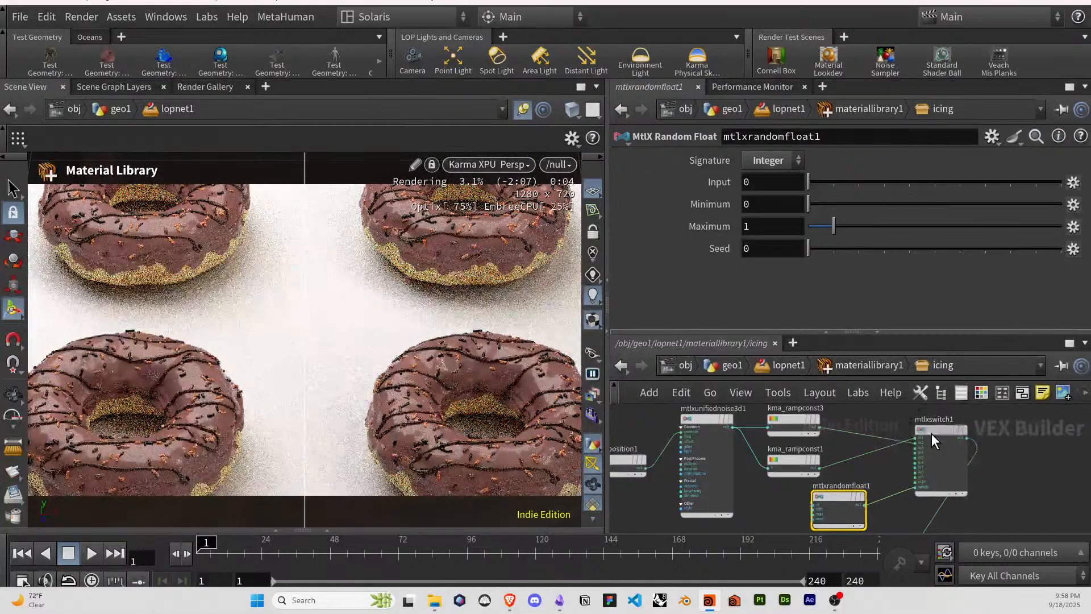
pyautogui.click(932, 434)
pyautogui.click(781, 161)
pyautogui.click(781, 161)
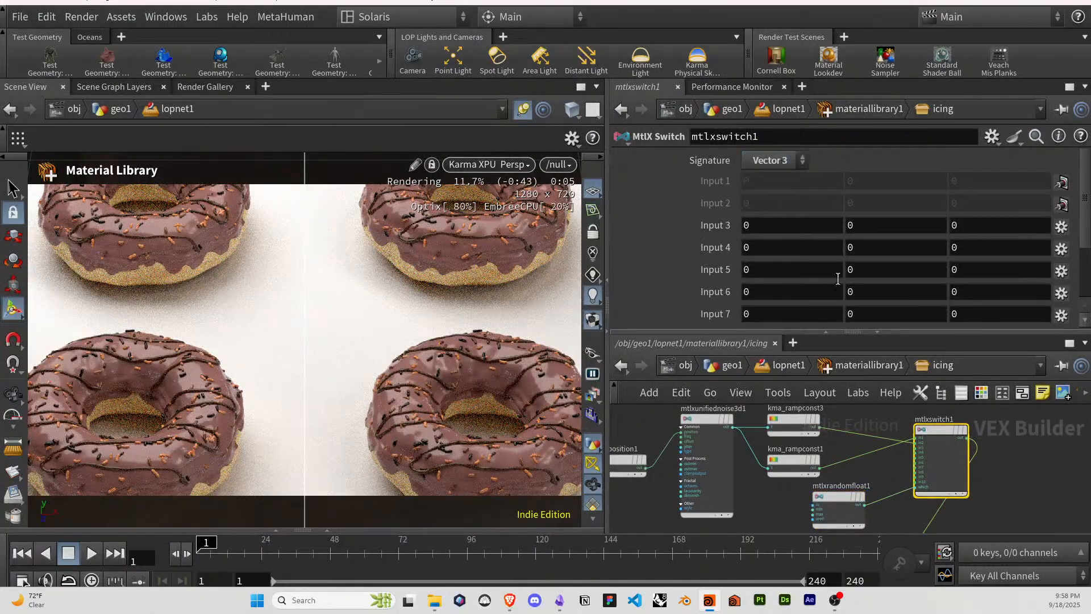
pyautogui.click(895, 493)
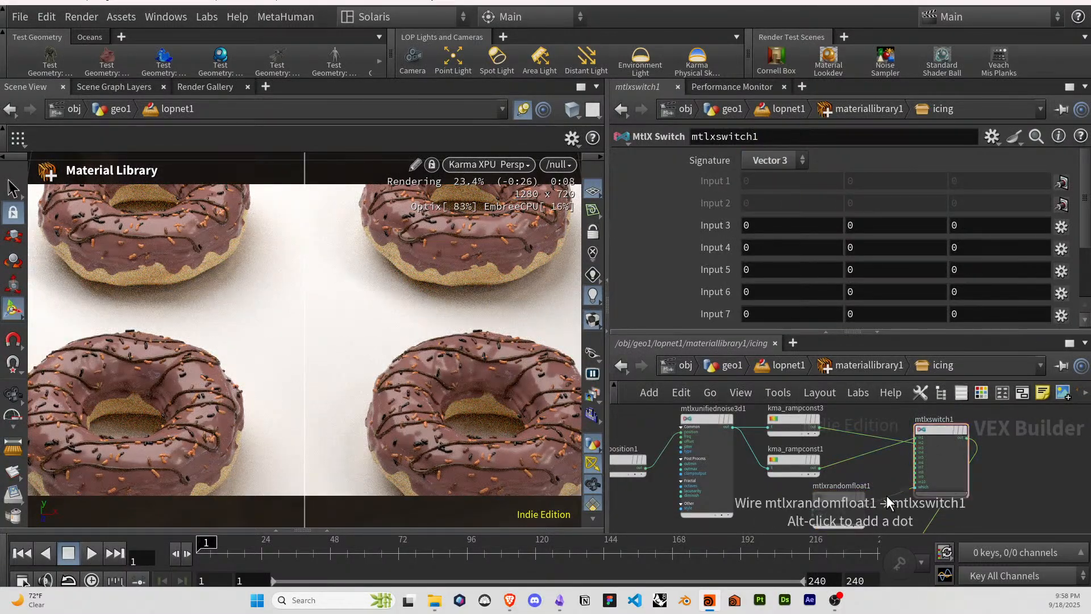
pyautogui.click(838, 494)
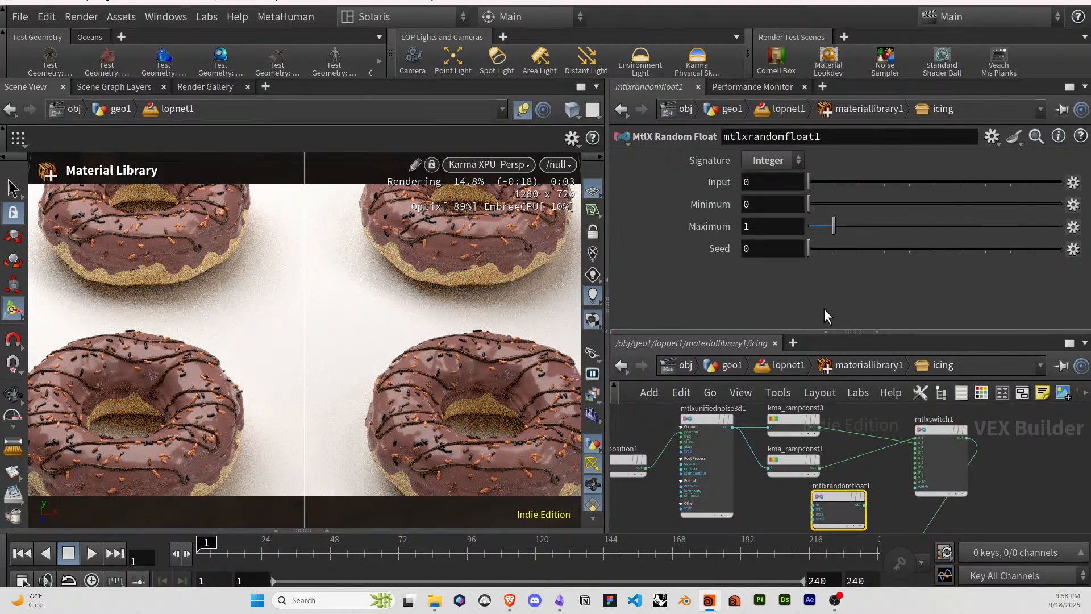
pyautogui.press('Delete')
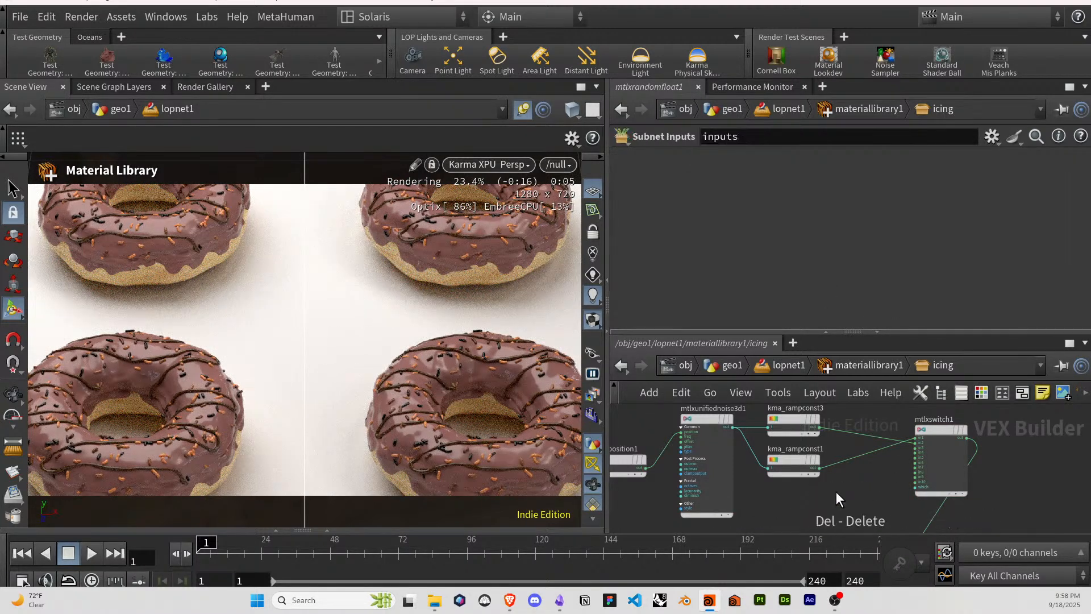
# Check the MtlX Switch's inputs and signature options, then delete the switch node.
pyautogui.click(926, 429)
pyautogui.scroll(-3, 724, 255)
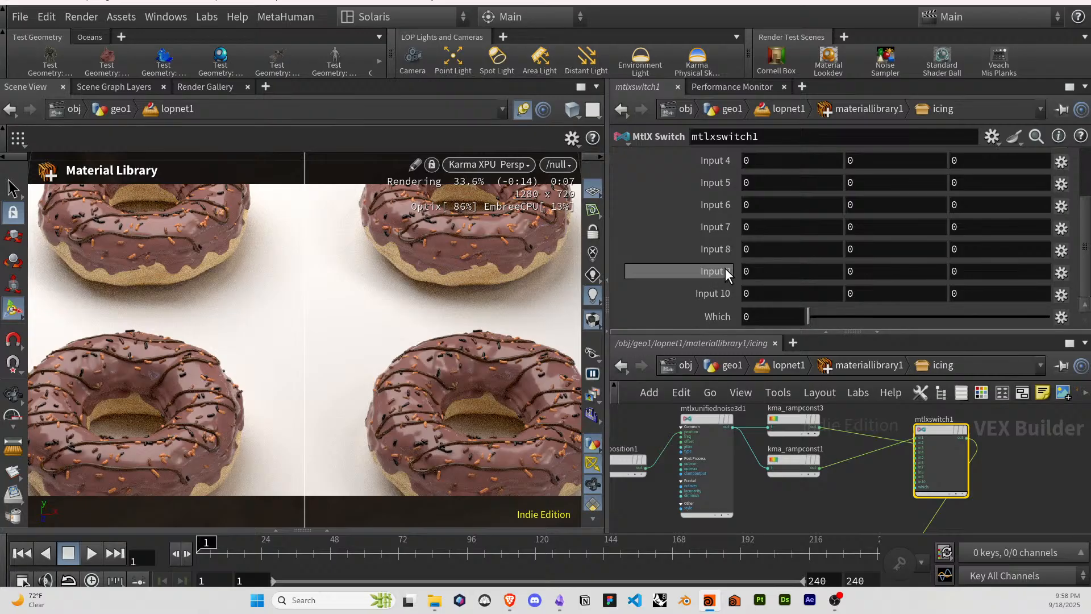
pyautogui.scroll(2, 784, 239)
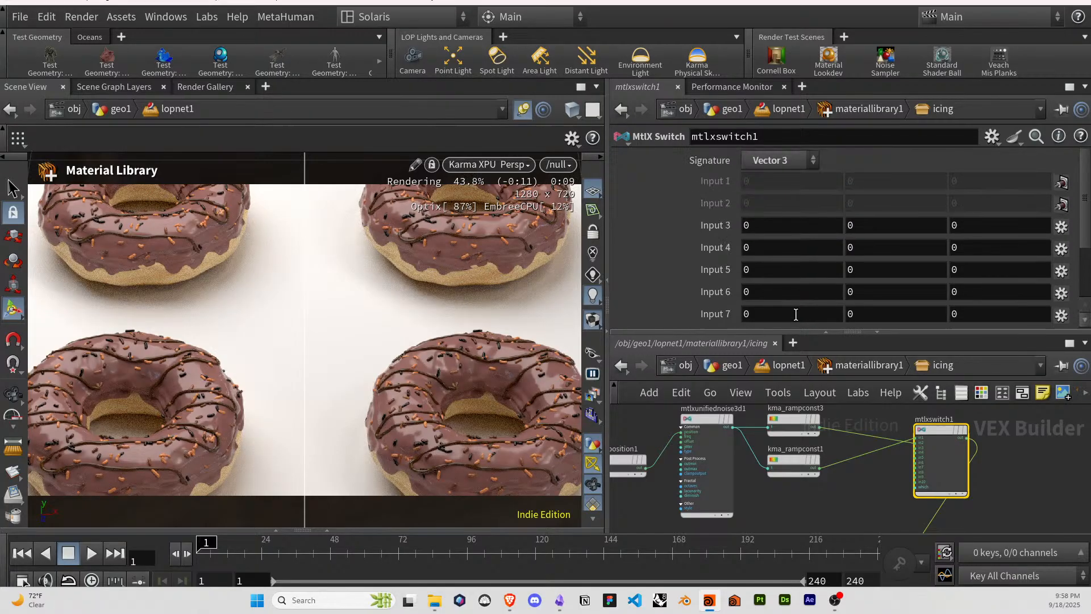
pyautogui.click(779, 160)
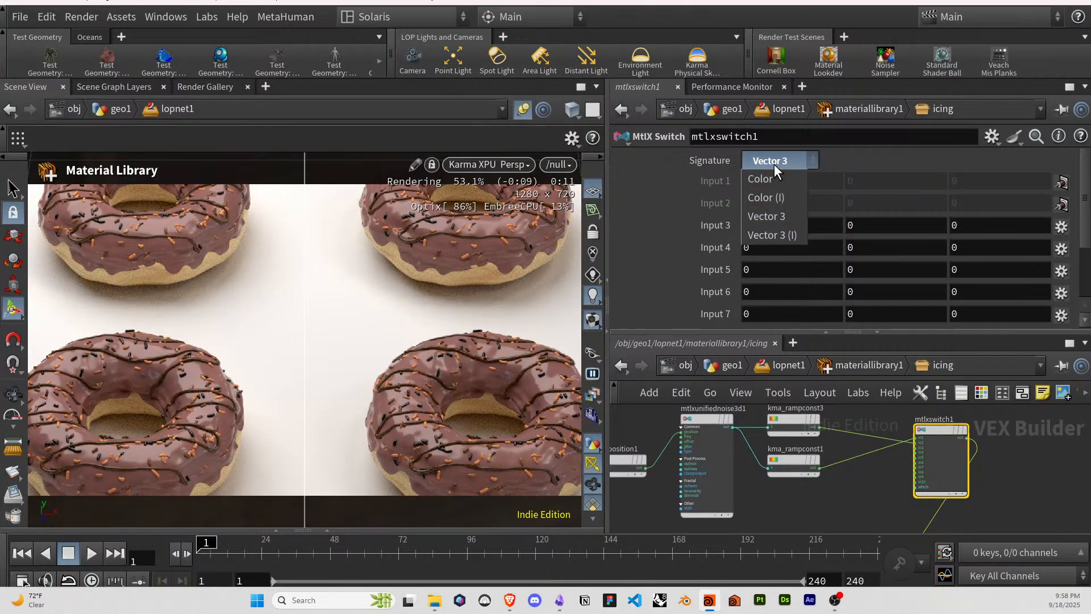
pyautogui.click(773, 165)
pyautogui.scroll(2, 837, 454)
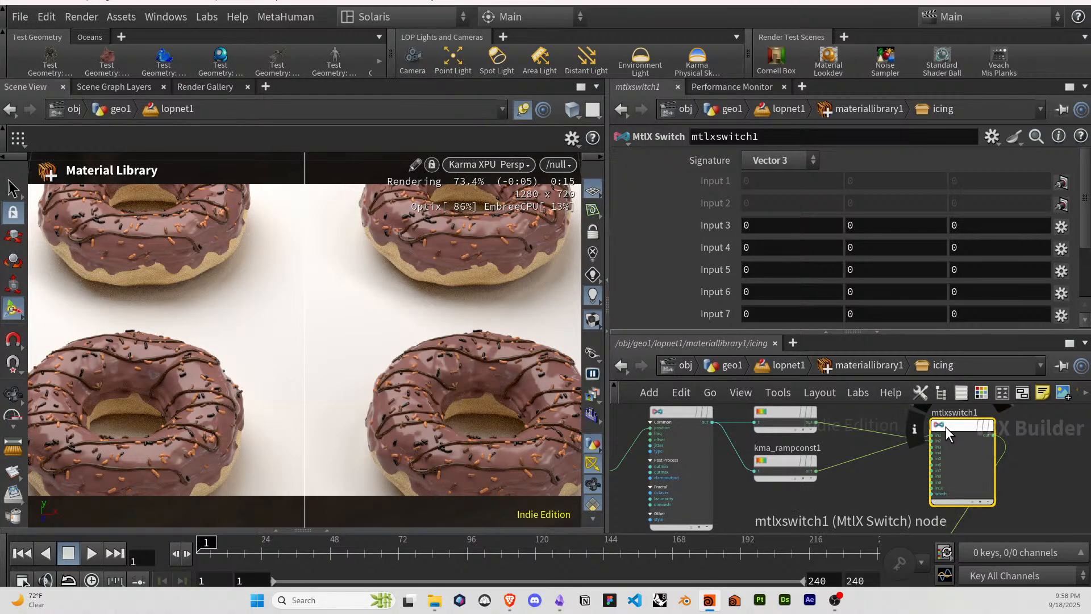
pyautogui.press('Delete')
# Check the original color ramp, kma_rampconst1, and rename it chocolate.
pyautogui.click(790, 457)
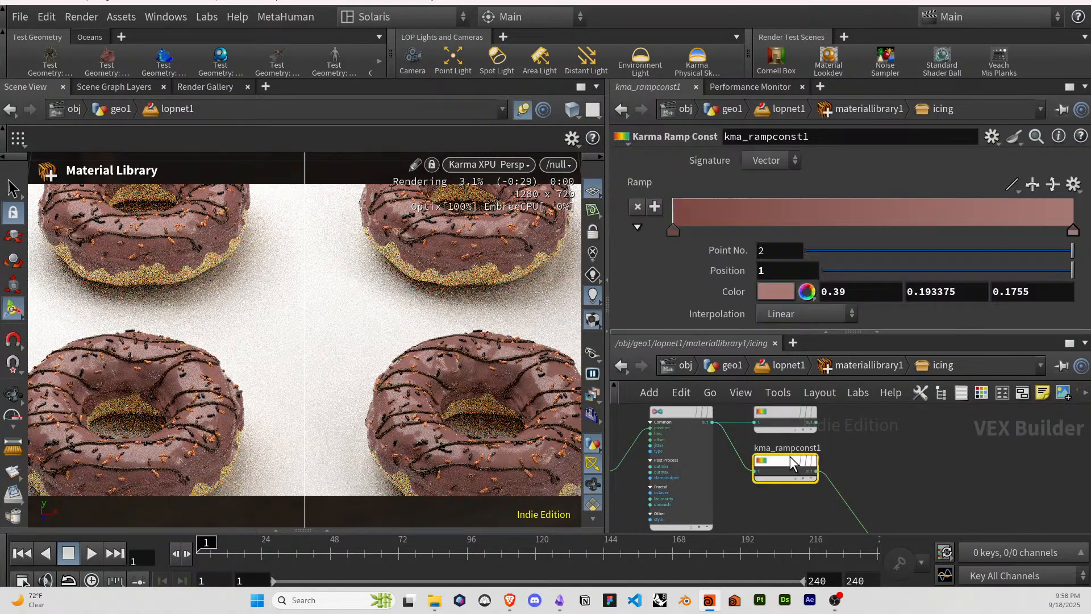
pyautogui.click(673, 232)
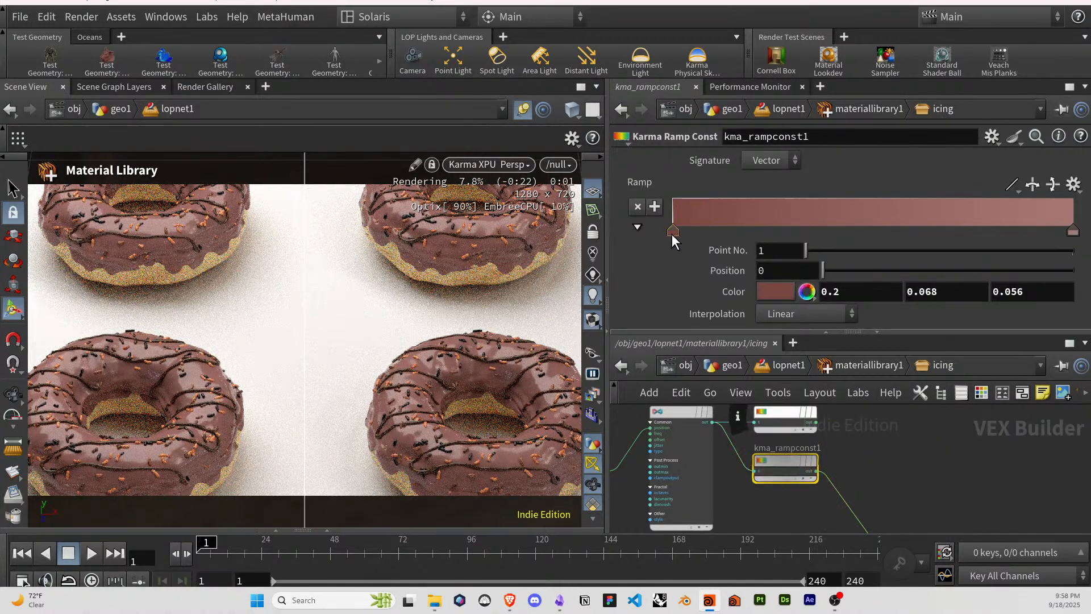
pyautogui.click(782, 412)
pyautogui.doubleClick(794, 448)
pyautogui.write('ch')
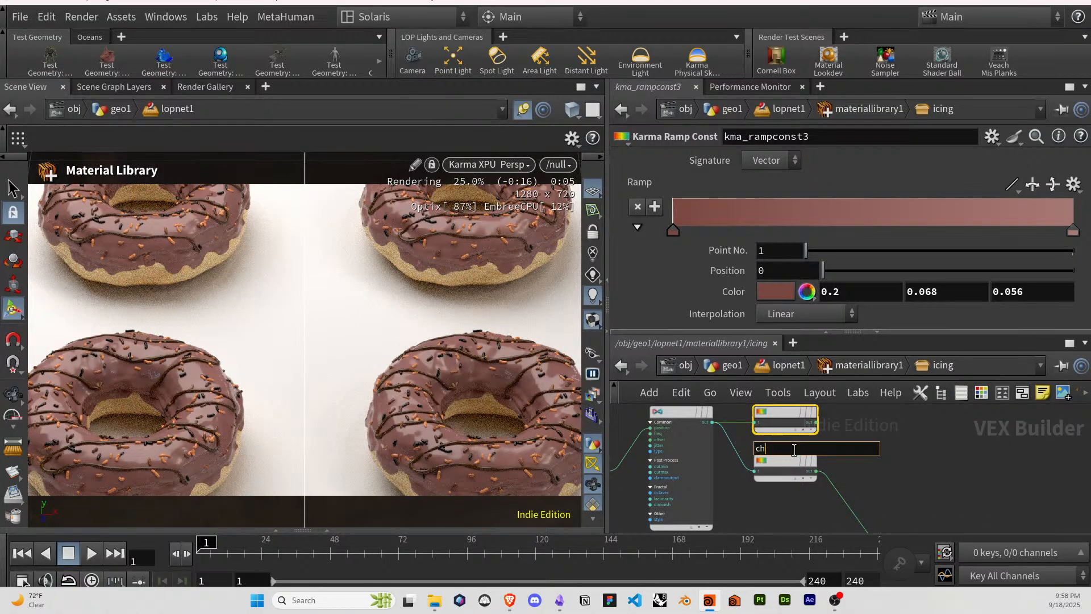
pyautogui.write('ocolate')
pyautogui.press('Return')
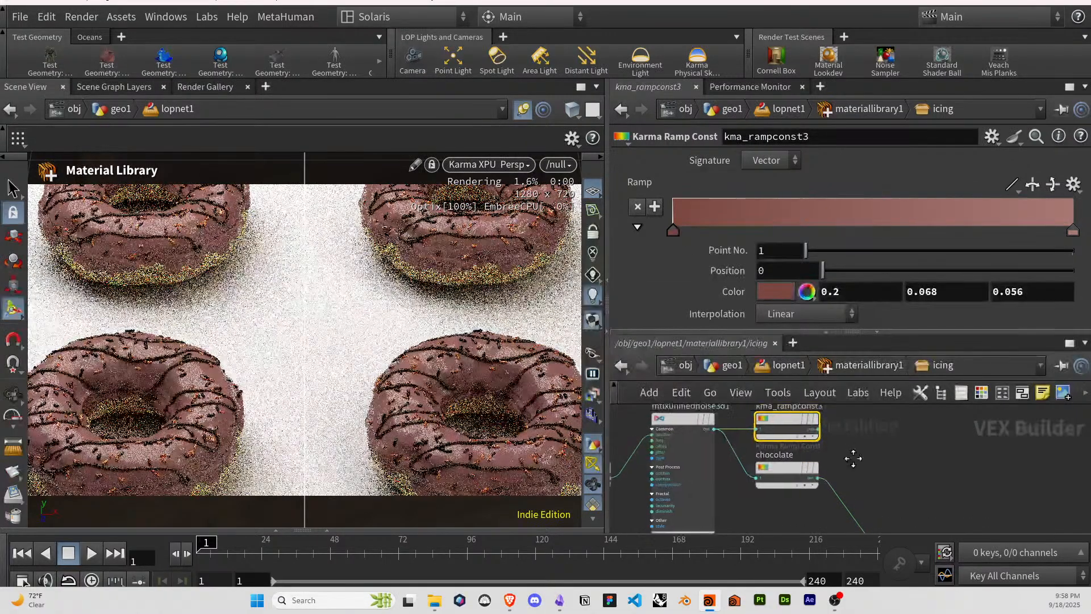
# Rename the duplicated color ramp, kma_rampconst3, as chocolate_purple.
pyautogui.doubleClick(801, 433)
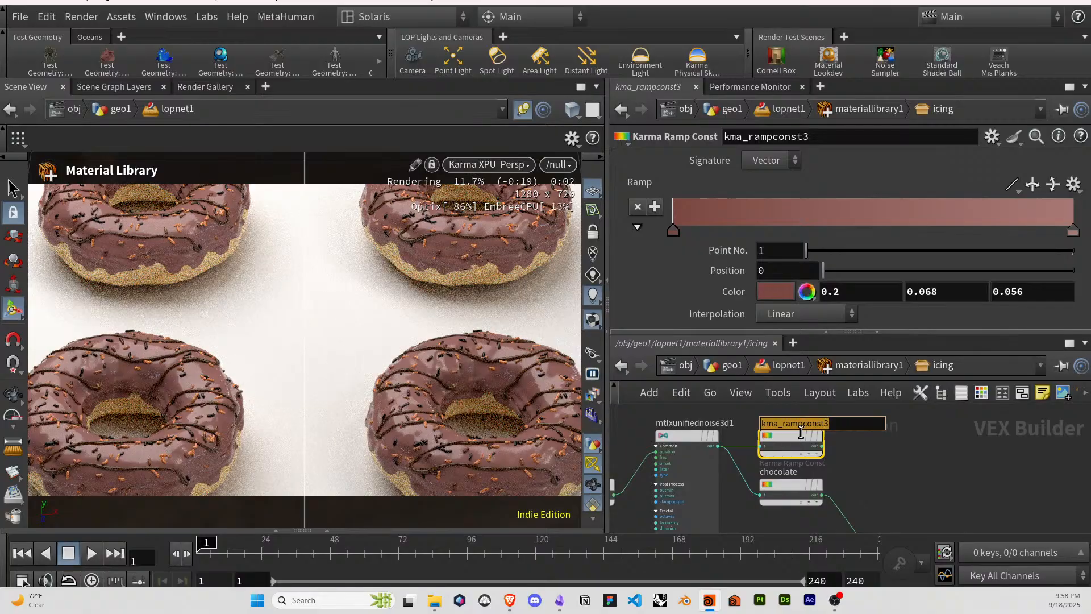
pyautogui.write('chocolate_purple')
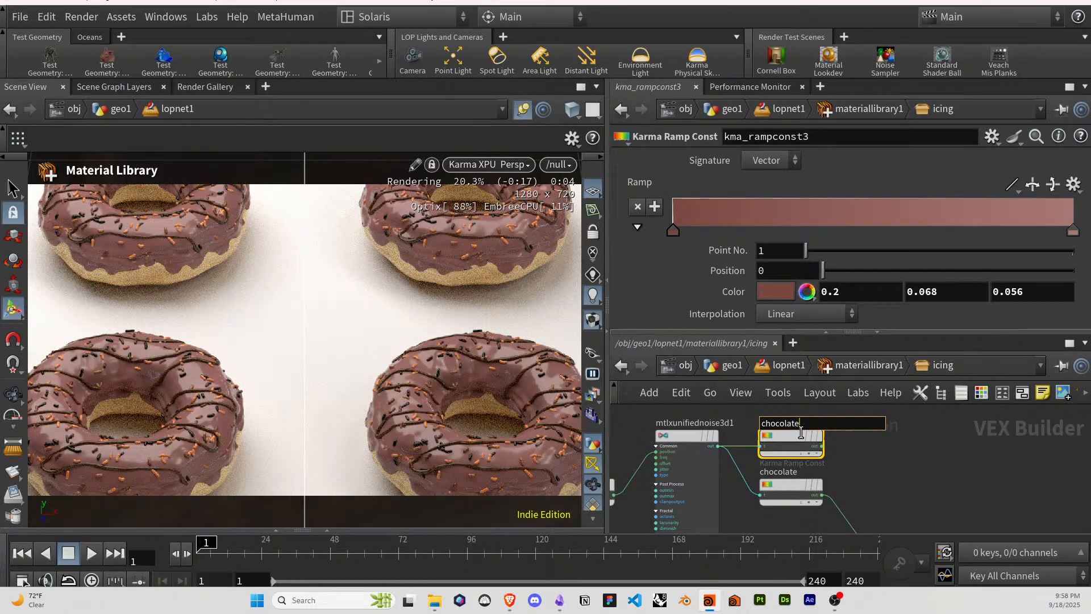
pyautogui.press('Return')
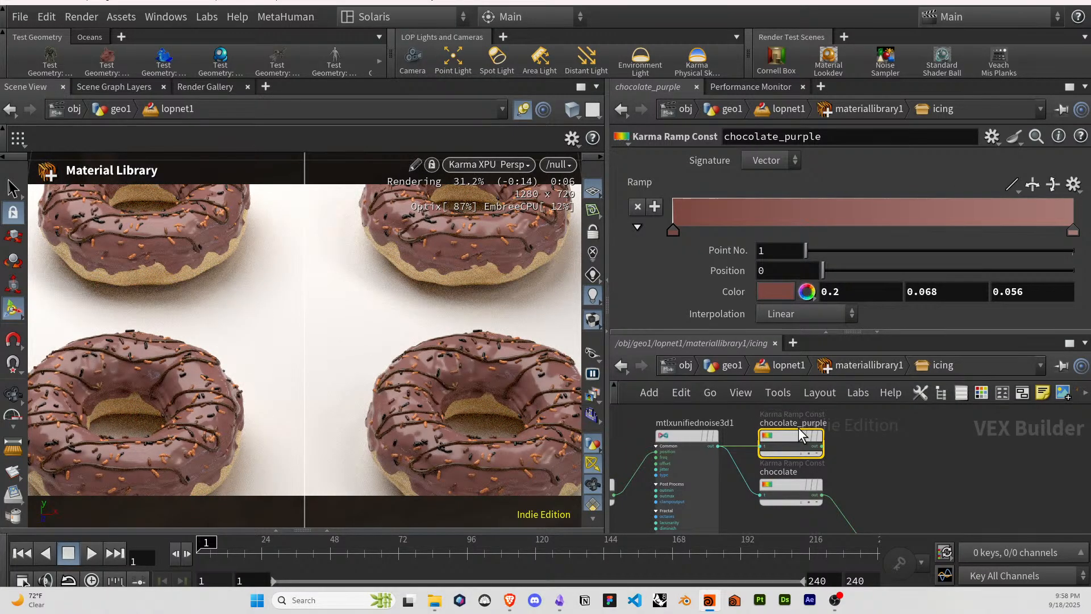
pyautogui.click(899, 476)
# Duplicate the chocolate_purple ramp, place the copy above it in the network, and rename the copy chocolate_orange.
pyautogui.click(783, 438)
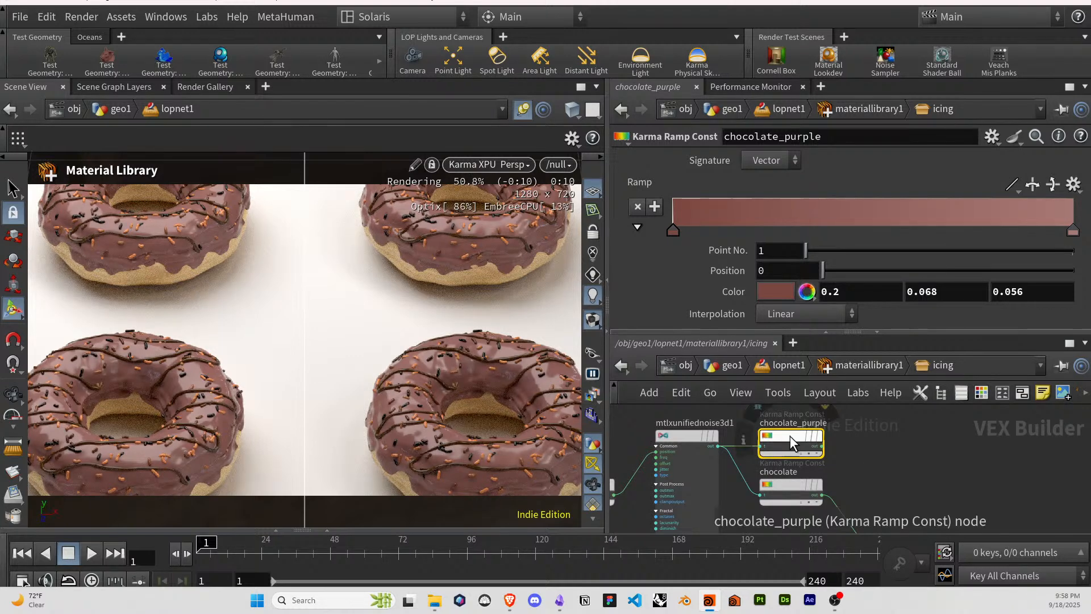
pyautogui.keyDown('alt'); pyautogui.moveTo(790, 436); pyautogui.dragTo(891, 464); pyautogui.keyUp('alt')
pyautogui.moveTo(891, 464); pyautogui.dragTo(895, 504, button='middle')
pyautogui.moveTo(813, 467); pyautogui.dragTo(800, 438)
pyautogui.click(813, 424)
pyautogui.click(839, 433)
pyautogui.press('BackSpace')
pyautogui.press('BackSpace')
pyautogui.press('BackSpace')
pyautogui.press('BackSpace')
pyautogui.press('BackSpace')
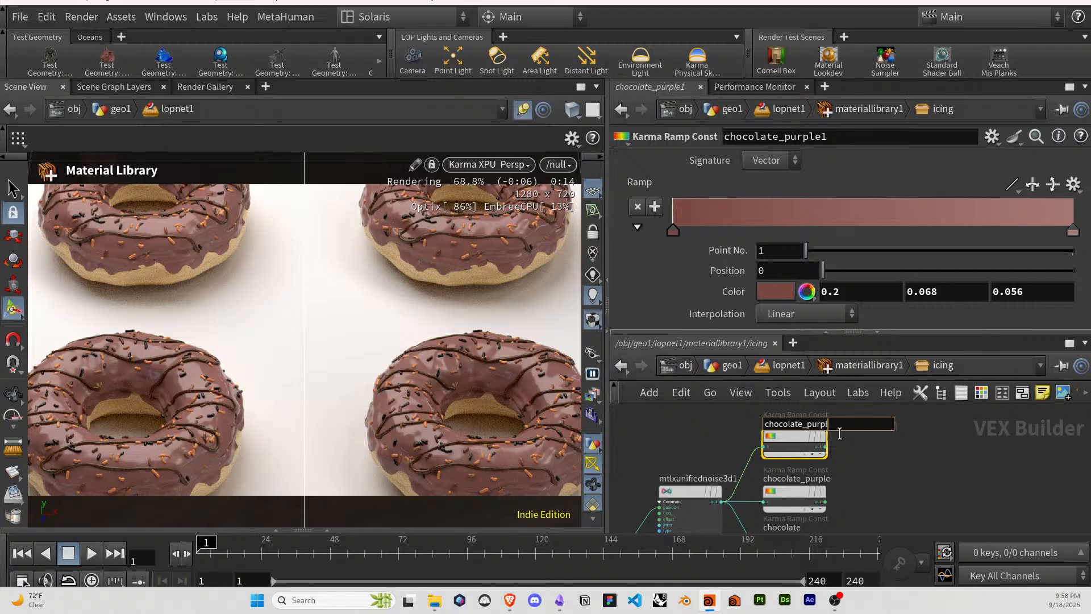
pyautogui.press('BackSpace')
pyautogui.press('BackSpace')
pyautogui.write('orange')
pyautogui.press('Return')
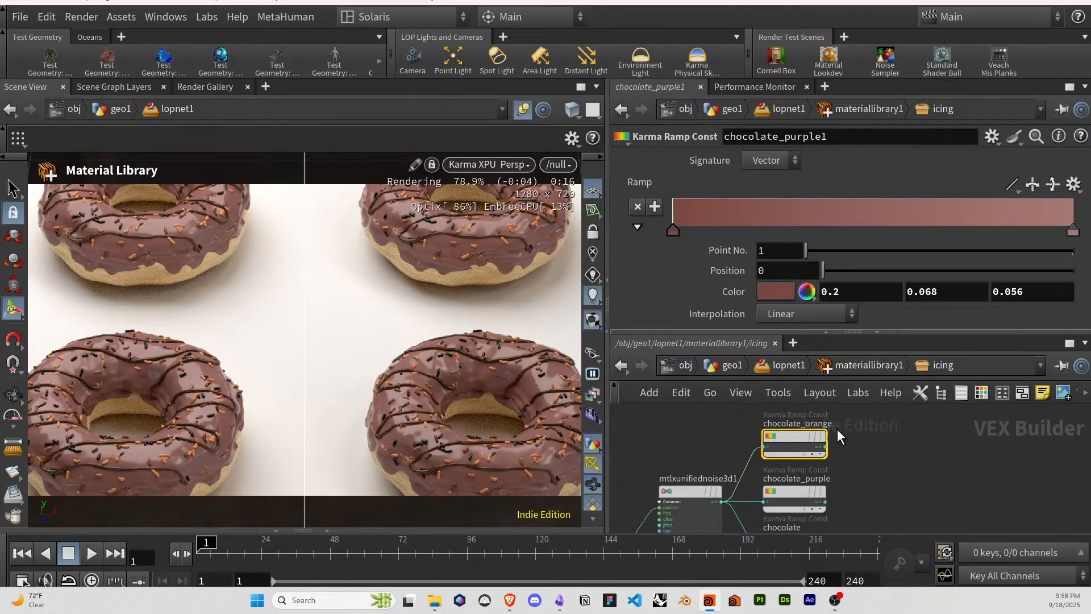
# Set both end points of the chocolate_purple ramp to light purple with color 0.662745, 0.596078, 0.764706.
pyautogui.scroll(-1, 876, 455)
pyautogui.moveTo(856, 470); pyautogui.dragTo(835, 429, button='middle')
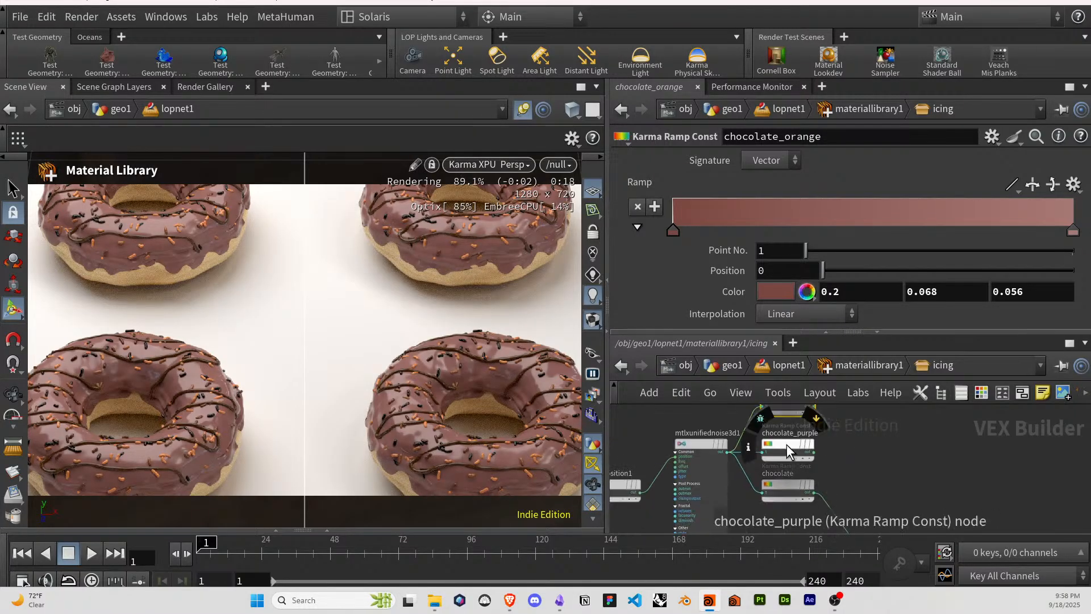
pyautogui.click(798, 444)
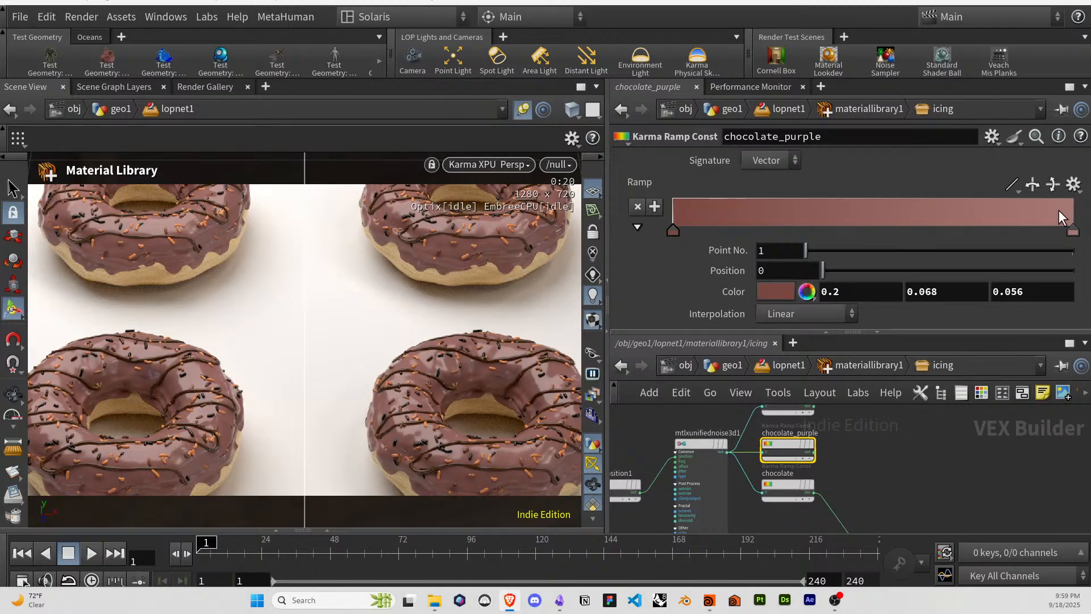
pyautogui.click(769, 286)
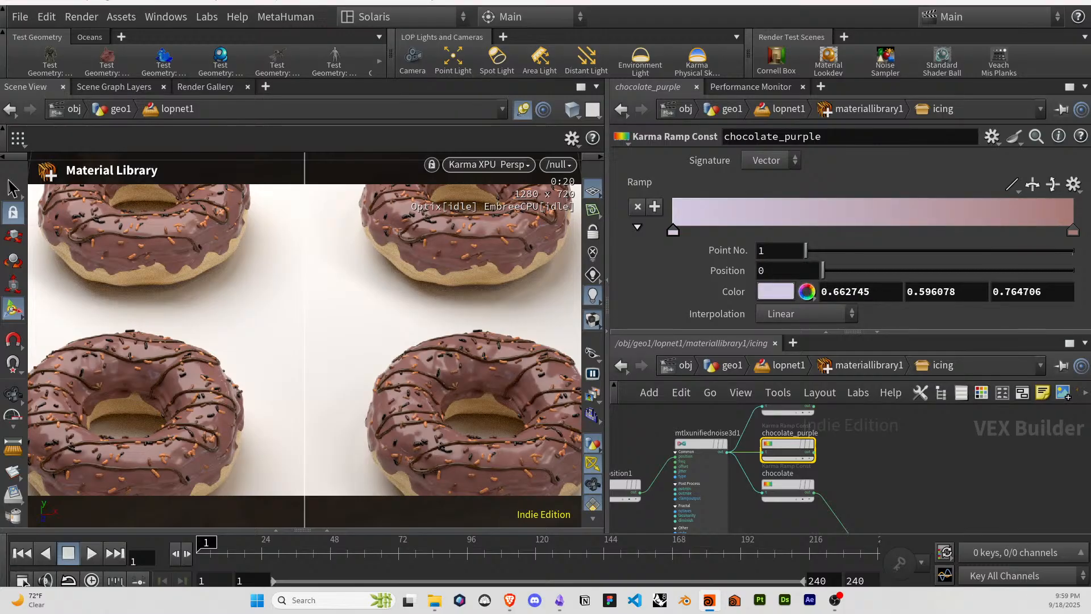
pyautogui.click(1072, 231)
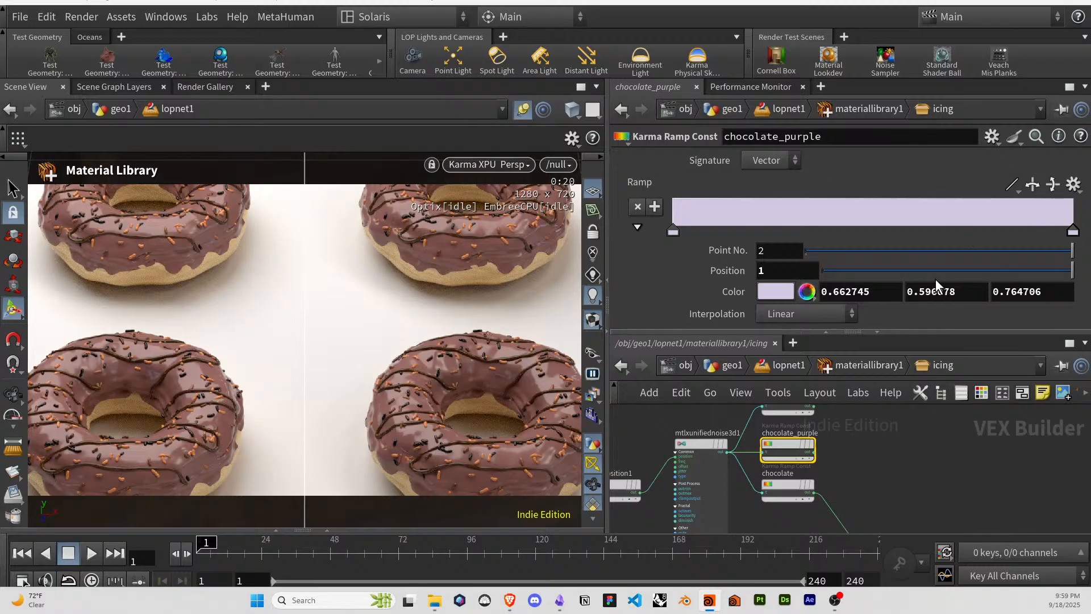
# Compare the start and end point colors of the chocolate_purple ramp with those of the chocolate ramp.
pyautogui.click(670, 230)
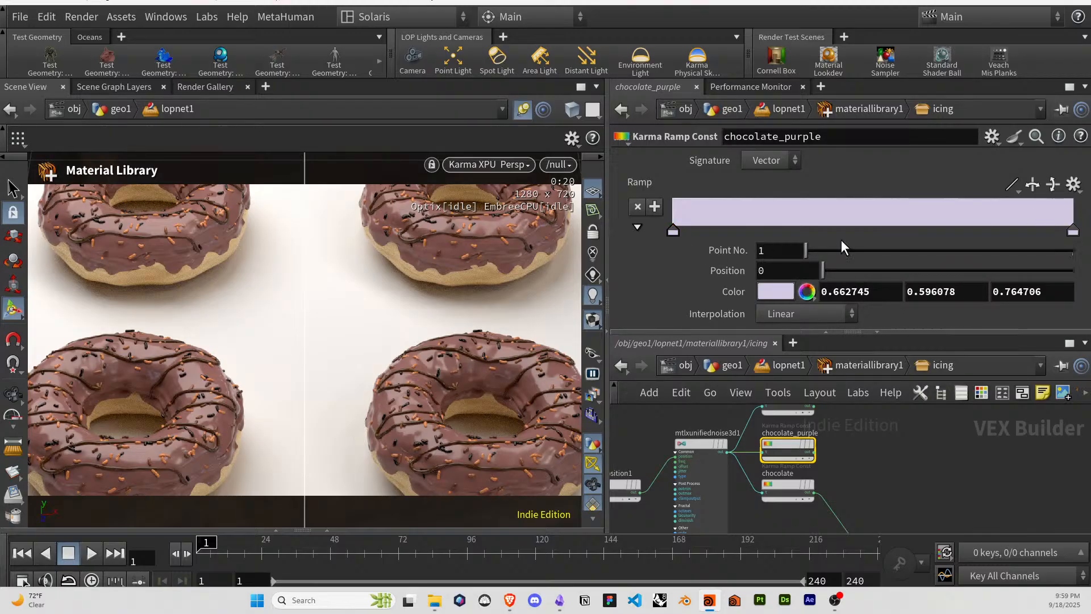
pyautogui.click(1072, 231)
pyautogui.click(785, 482)
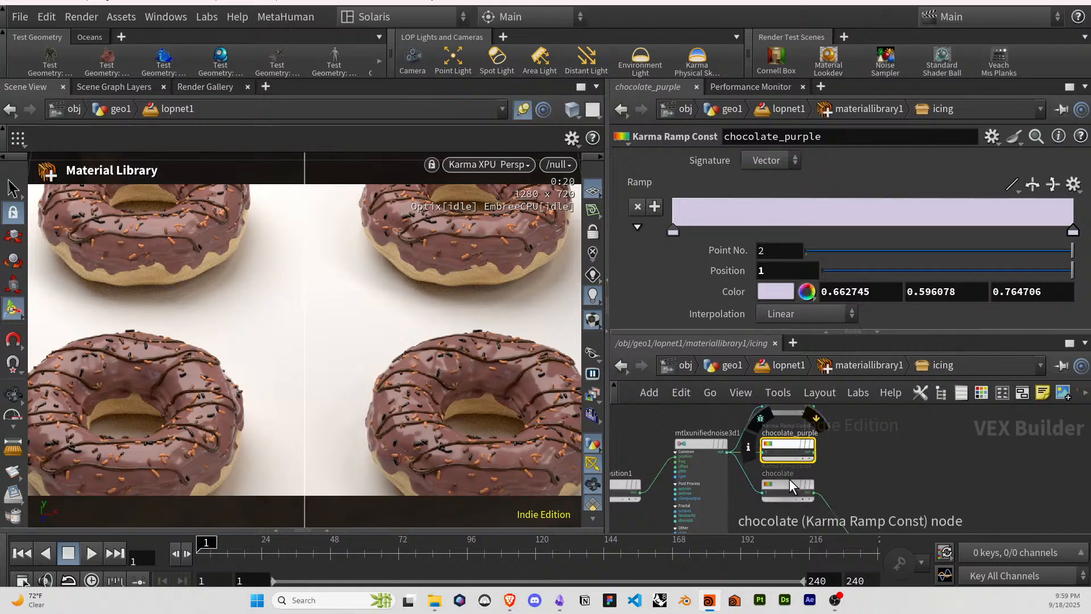
pyautogui.click(673, 230)
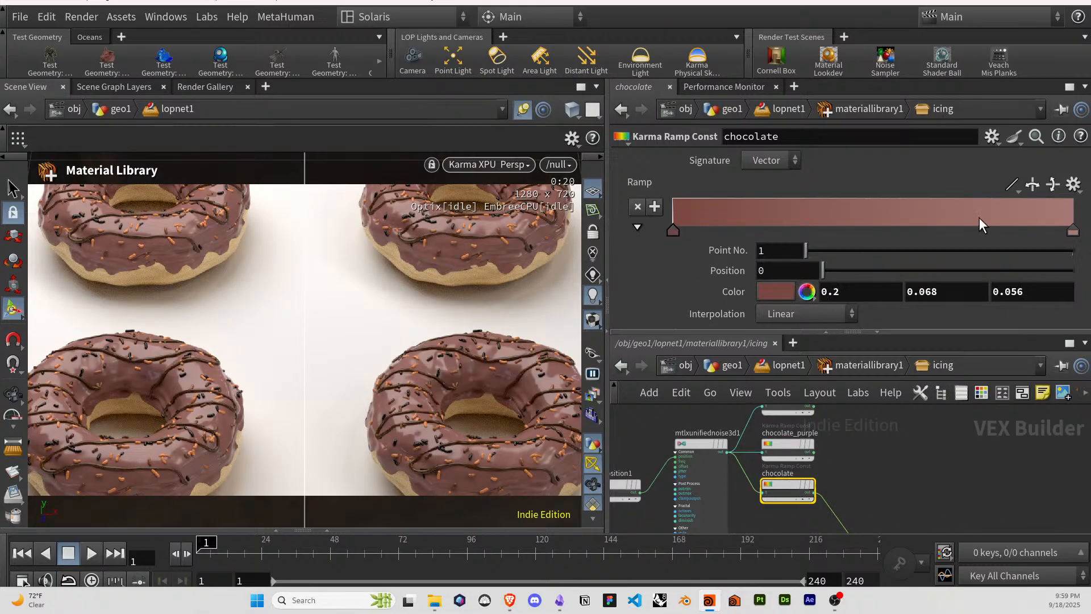
pyautogui.click(1073, 232)
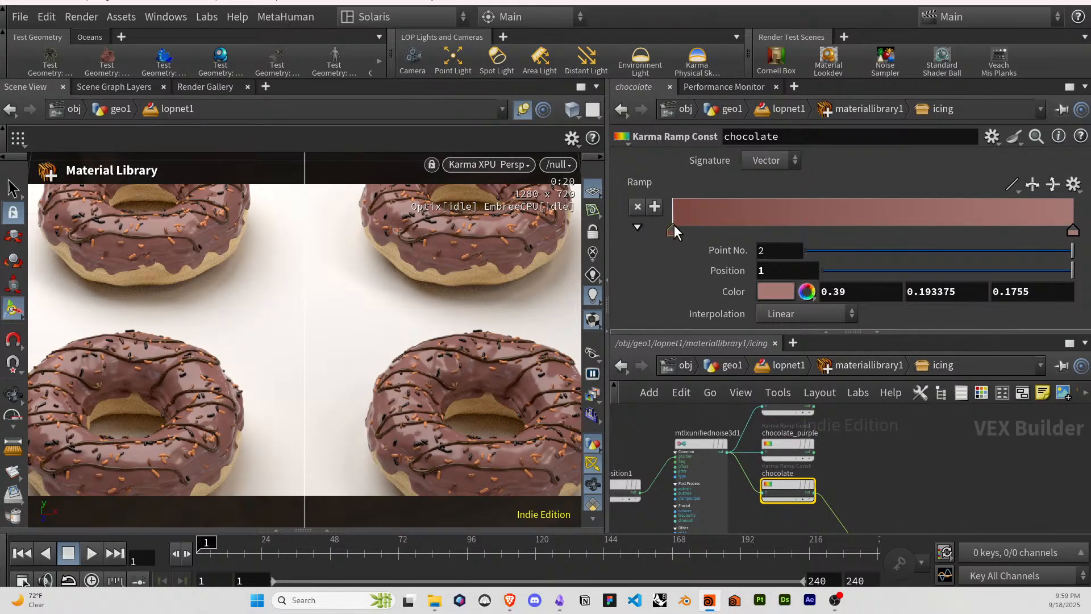
pyautogui.click(674, 228)
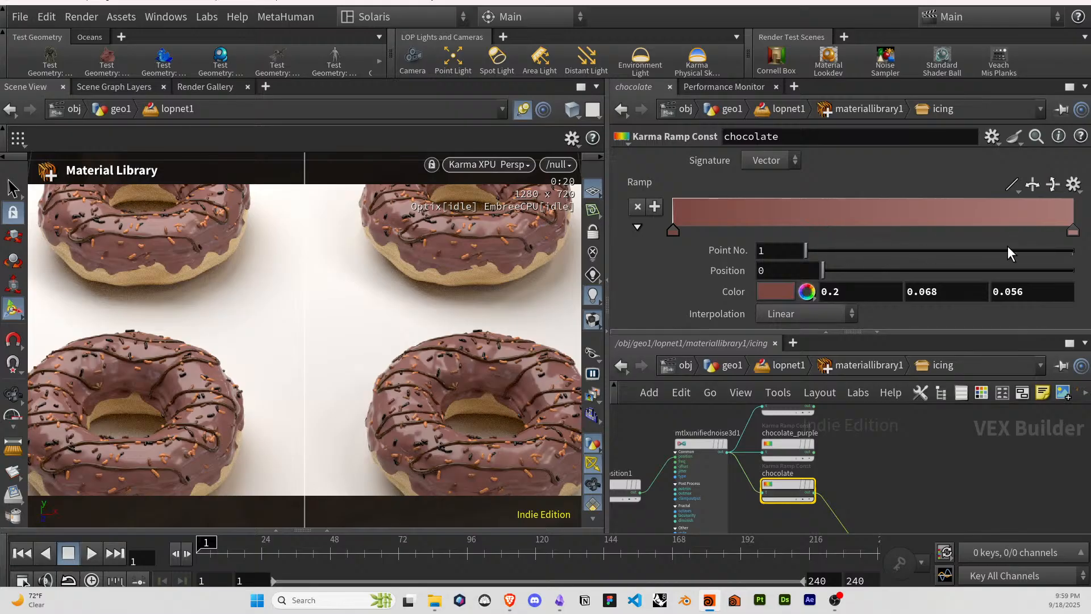
pyautogui.click(1073, 231)
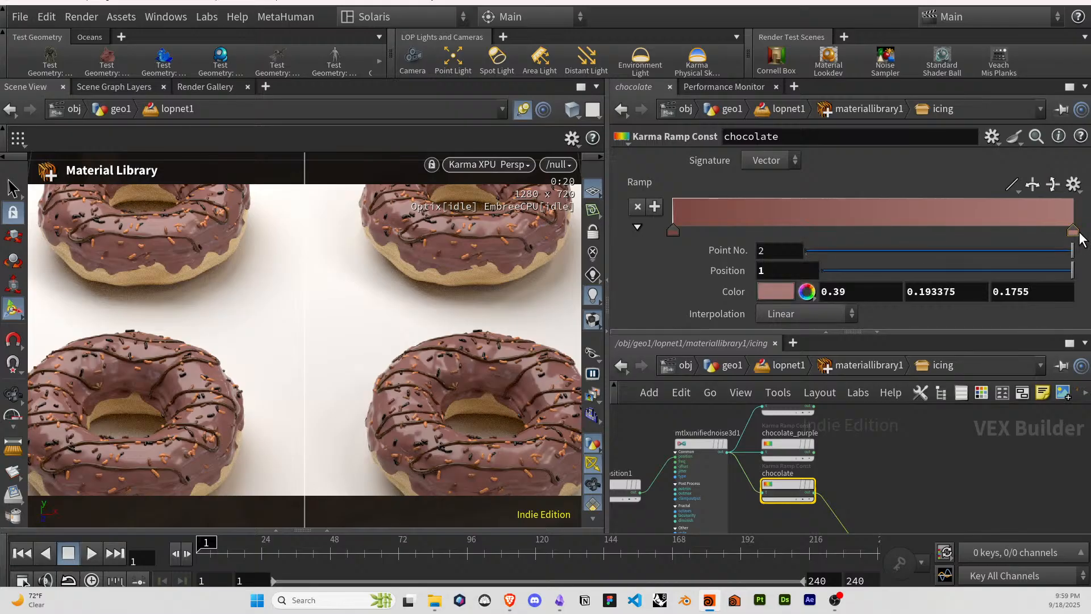
# Try red values of 0.862745 and 0.462745 on the chocolate_purple ramp's end point, then undo both changes.
pyautogui.click(787, 445)
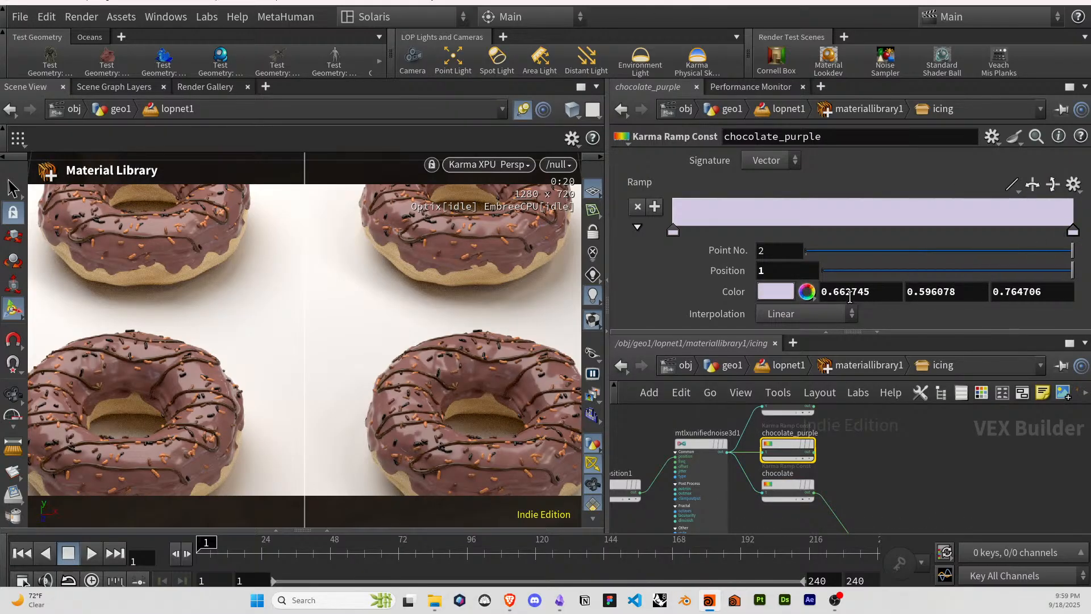
pyautogui.click(841, 292)
pyautogui.press('BackSpace')
pyautogui.write('8')
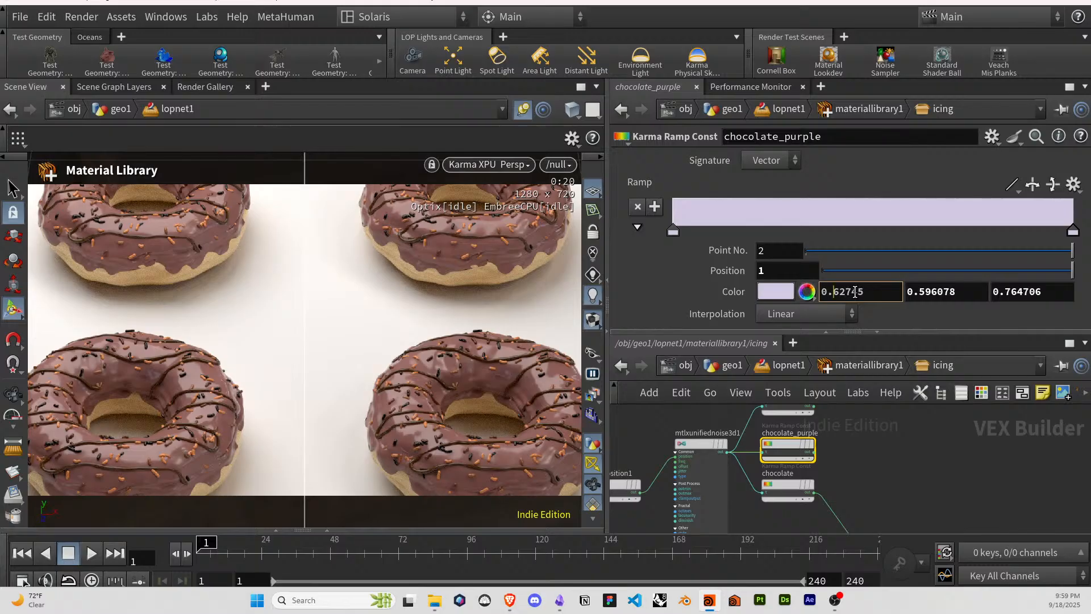
pyautogui.press('Return')
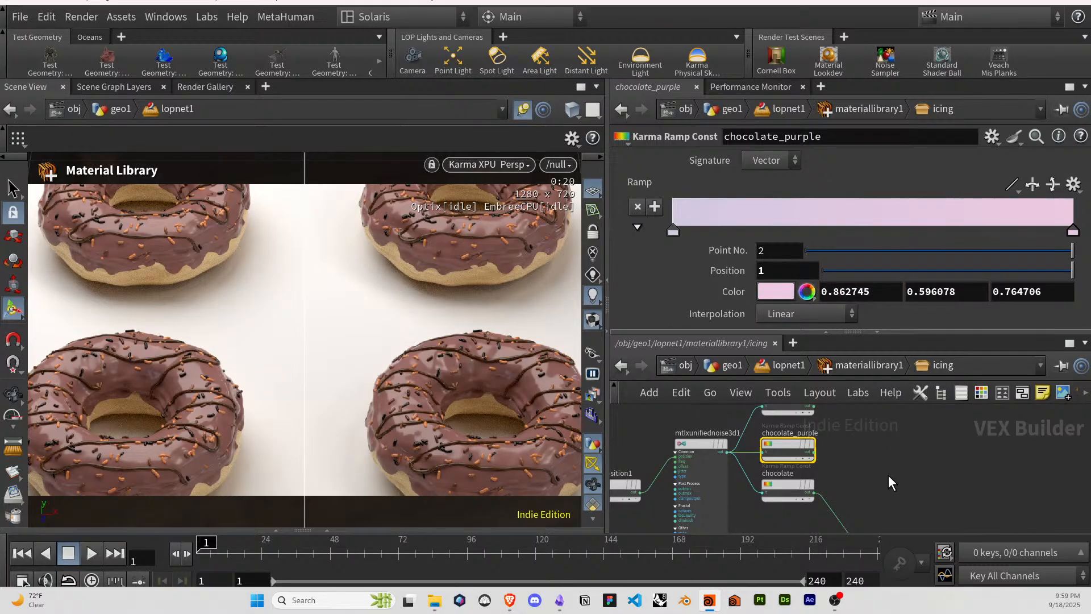
pyautogui.click(835, 294)
pyautogui.press('Return')
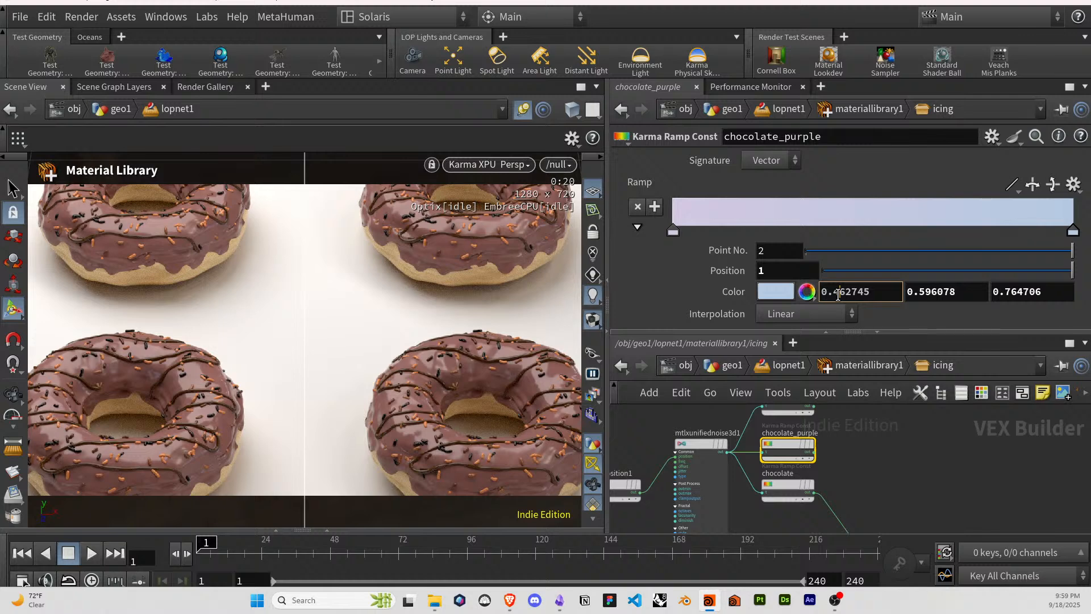
pyautogui.hotkey('ctrl', 'z')
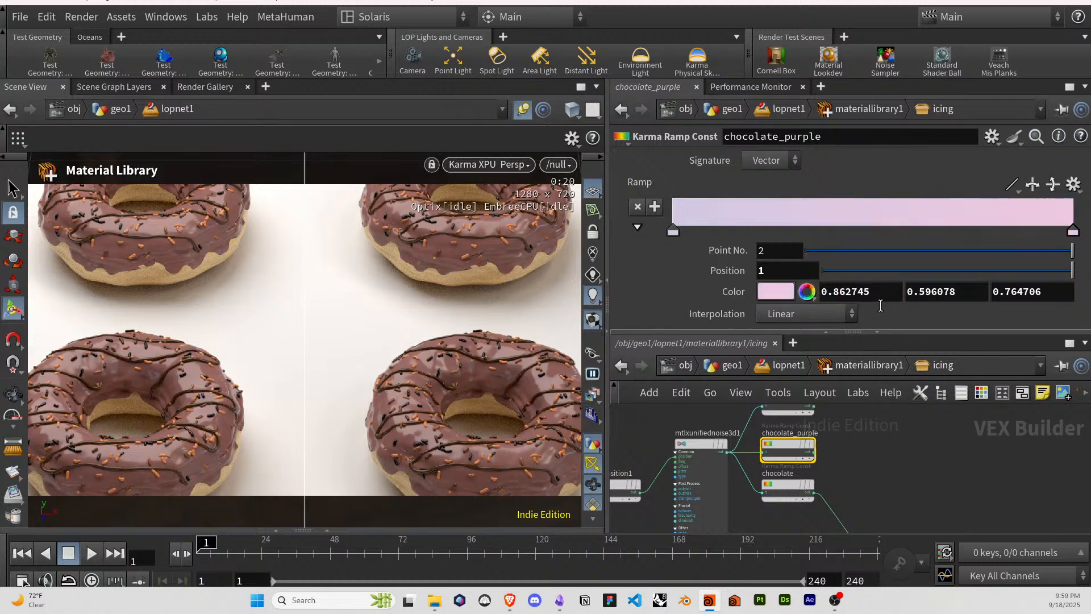
pyautogui.hotkey('ctrl', 'z')
# Set the chocolate_purple ramp's end point color to 0.517466, 0.400078, 0.697 and wire the ramp into the standard surface's Base Color.
pyautogui.click(921, 296)
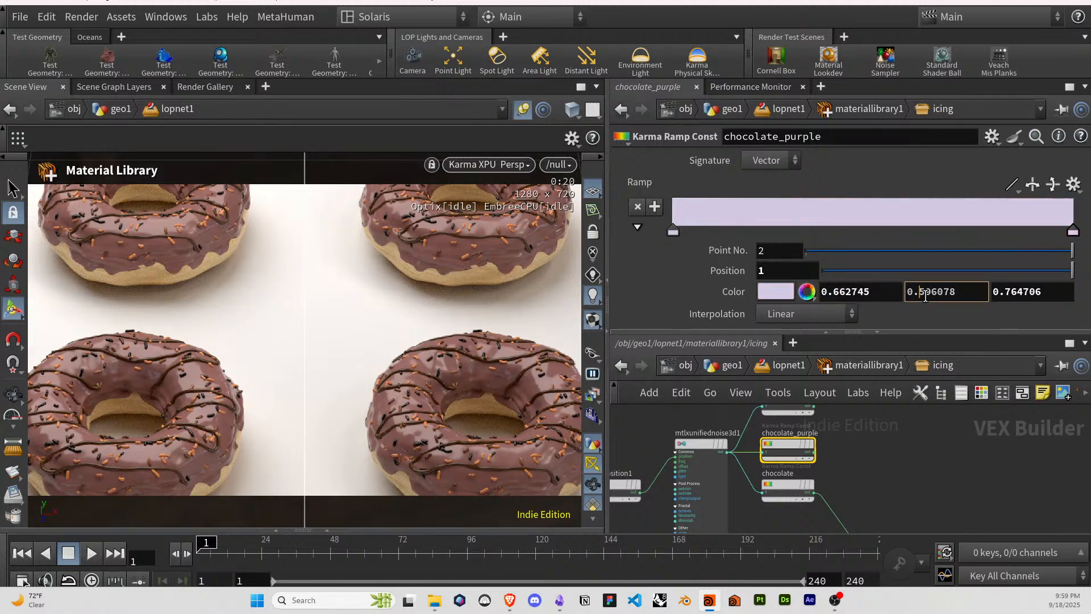
pyautogui.click(775, 293)
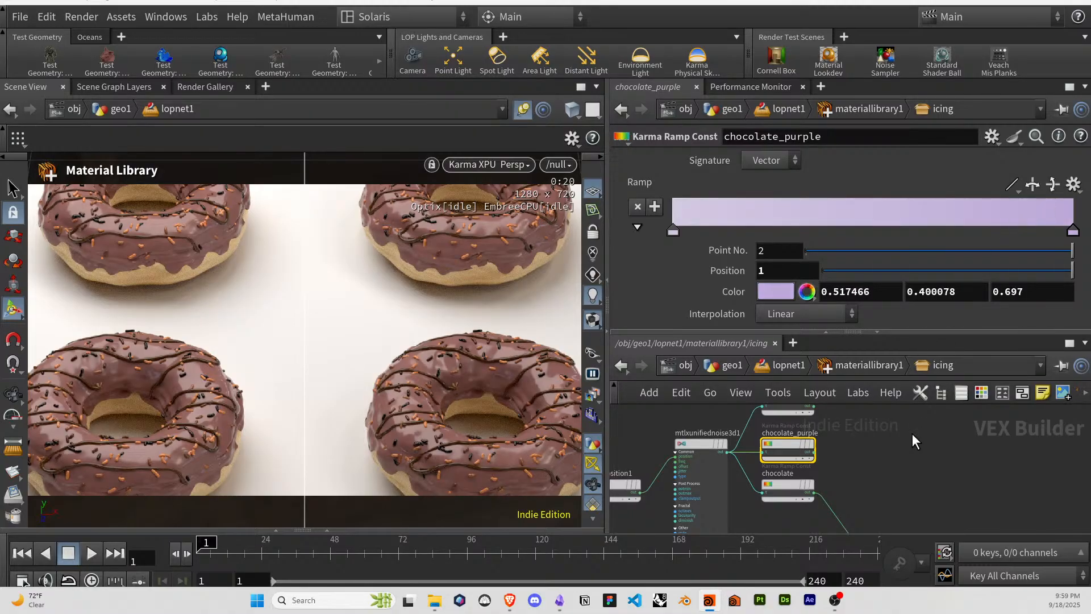
pyautogui.click(813, 453)
pyautogui.moveTo(895, 514); pyautogui.dragTo(854, 443, button='middle')
pyautogui.scroll(-2, 853, 464)
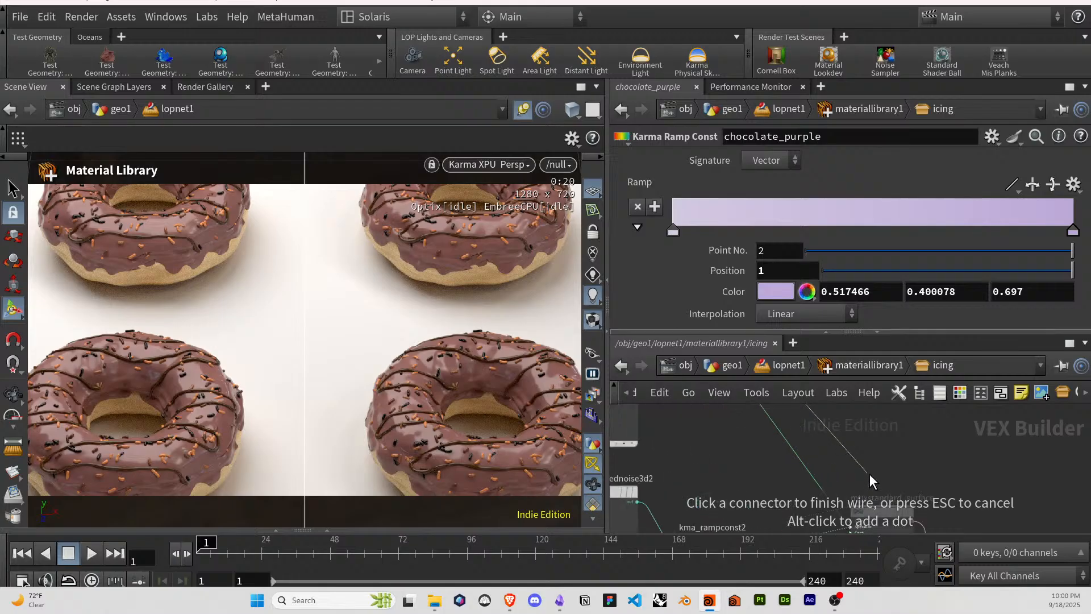
pyautogui.scroll(3, 869, 475)
pyautogui.click(846, 483)
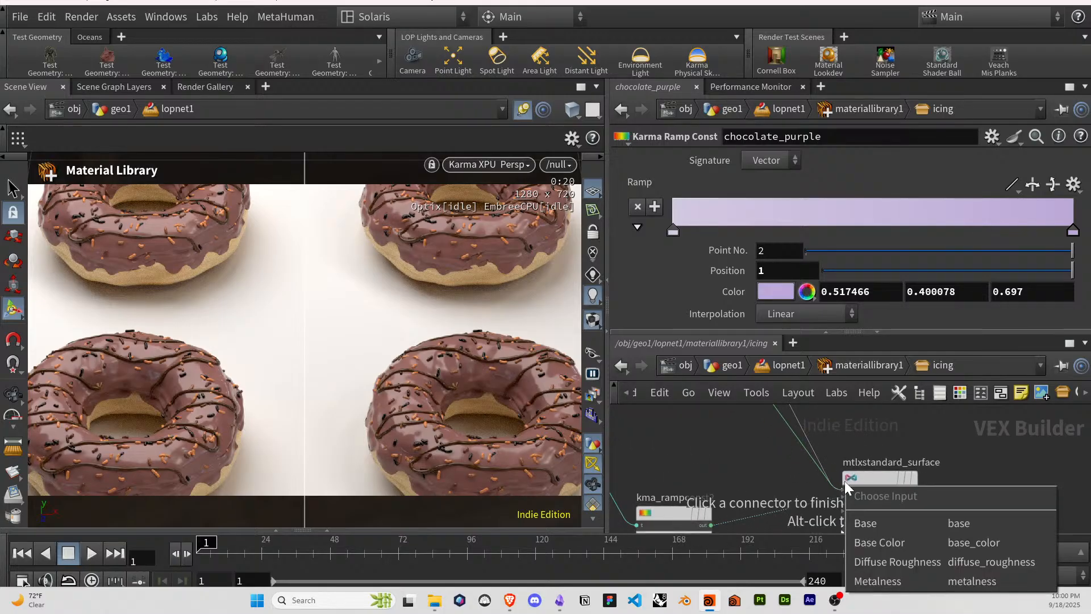
pyautogui.click(888, 537)
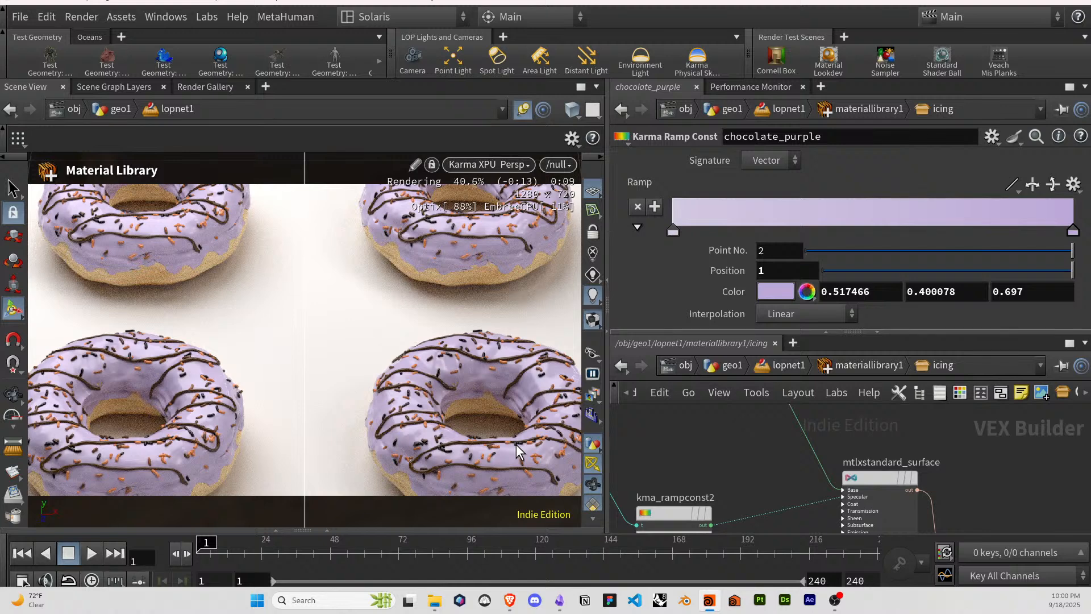
pyautogui.scroll(-6, 769, 465)
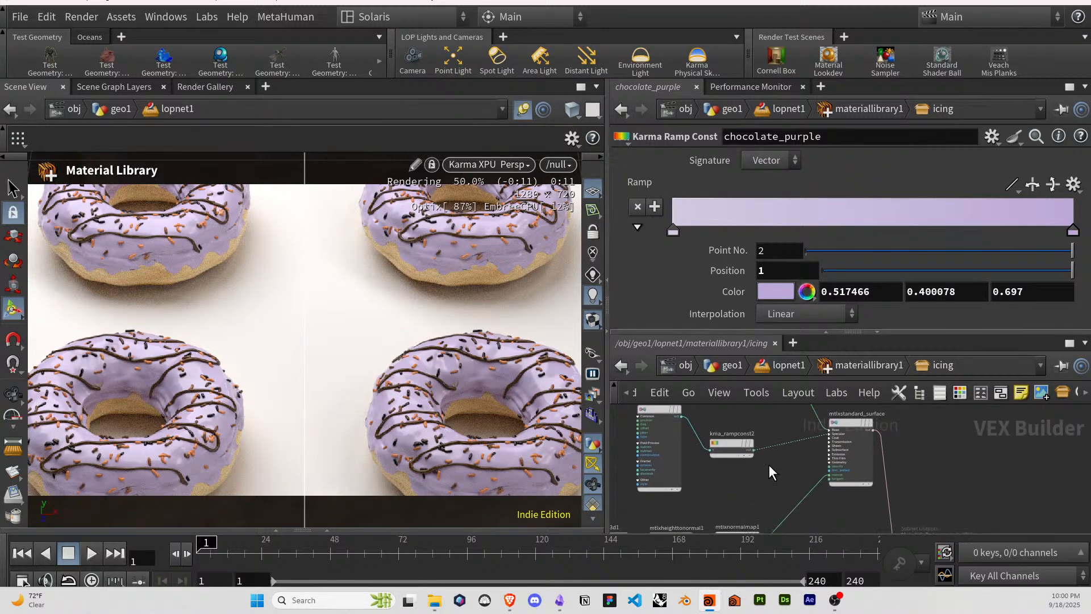
# Set the Subsurface weight of the icing's mtlxstandard_surface to 0.196.
pyautogui.scroll(2, 833, 484)
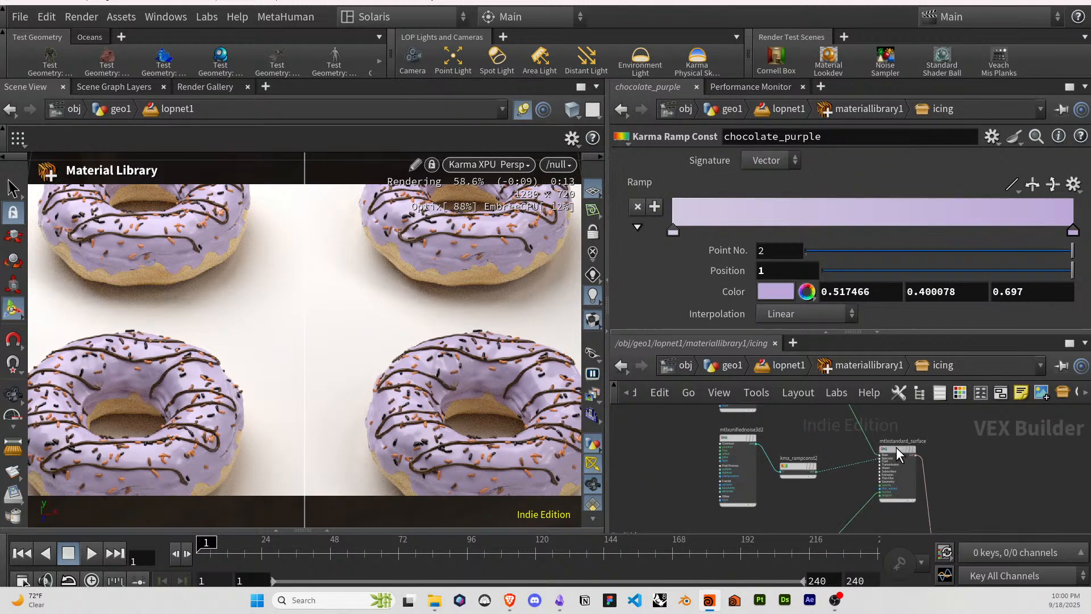
pyautogui.click(895, 447)
pyautogui.click(682, 249)
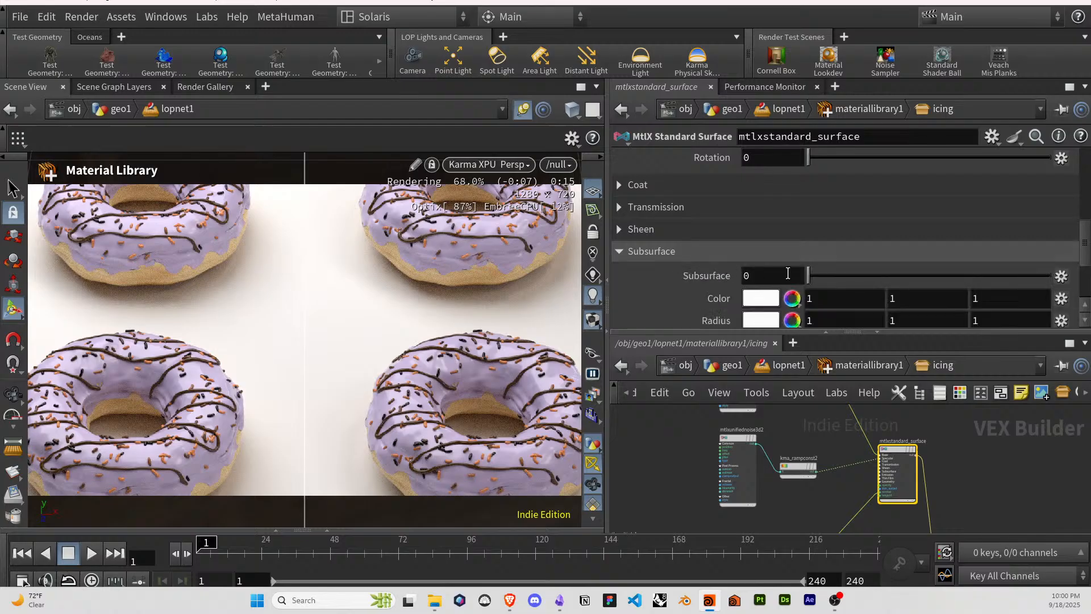
pyautogui.click(855, 275)
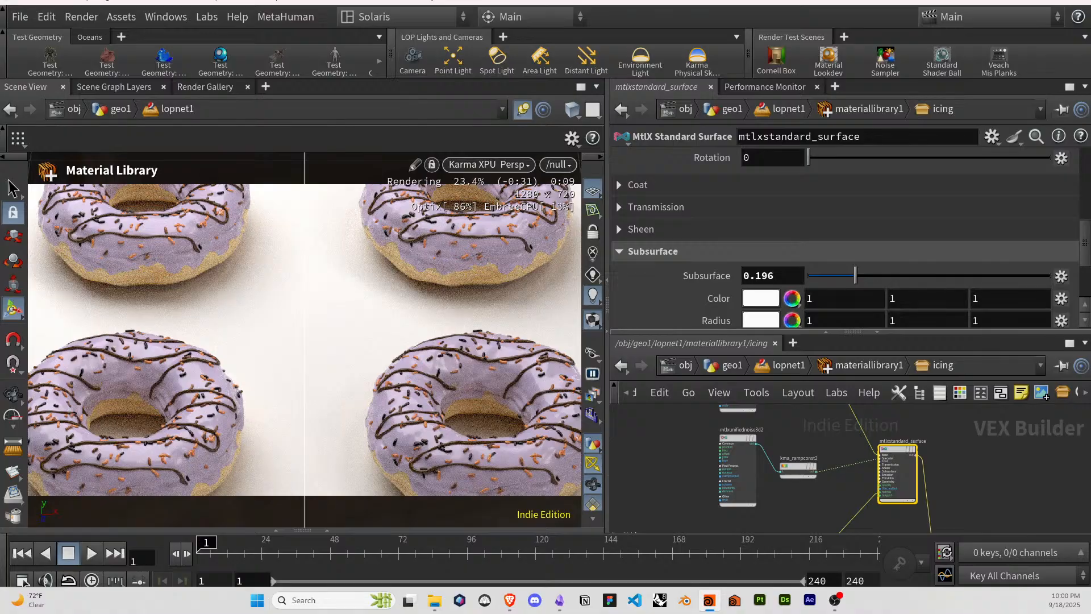
pyautogui.press('super+d')
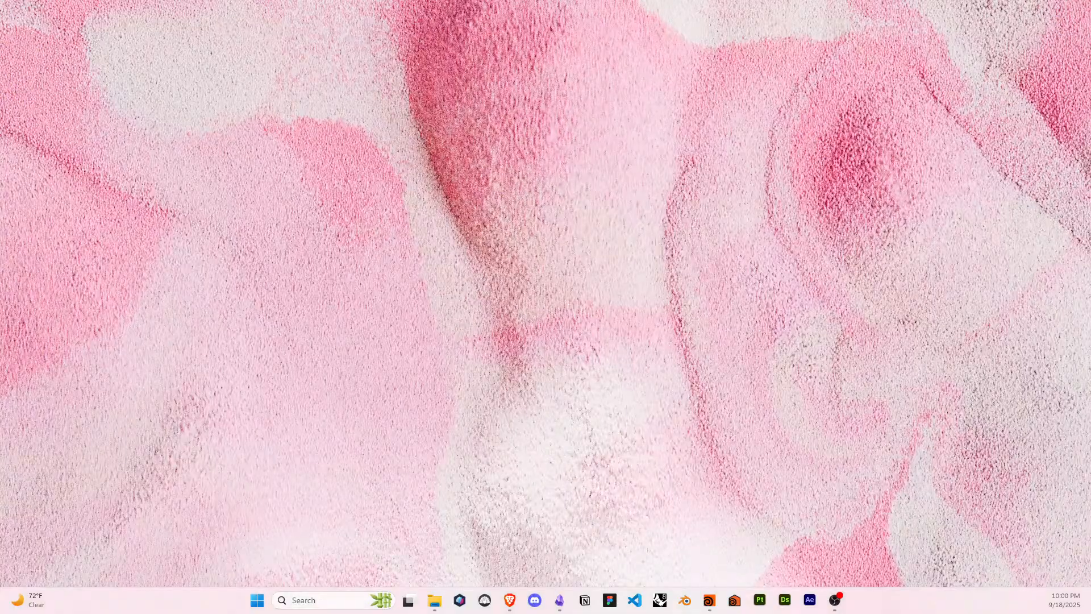
pyautogui.press('super+d')
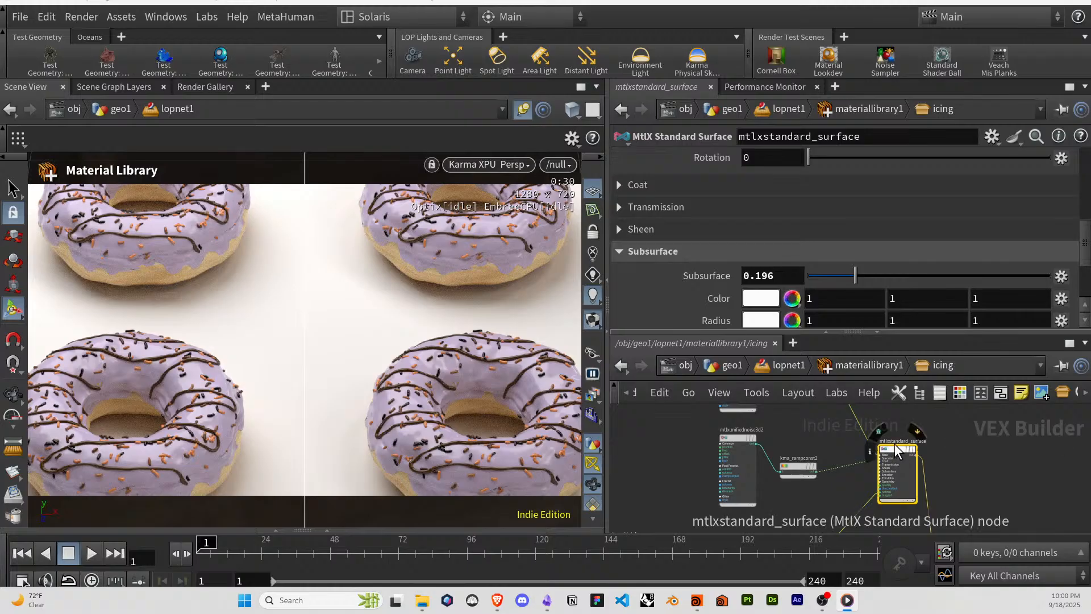
pyautogui.scroll(5, 704, 282)
pyautogui.scroll(2, 708, 288)
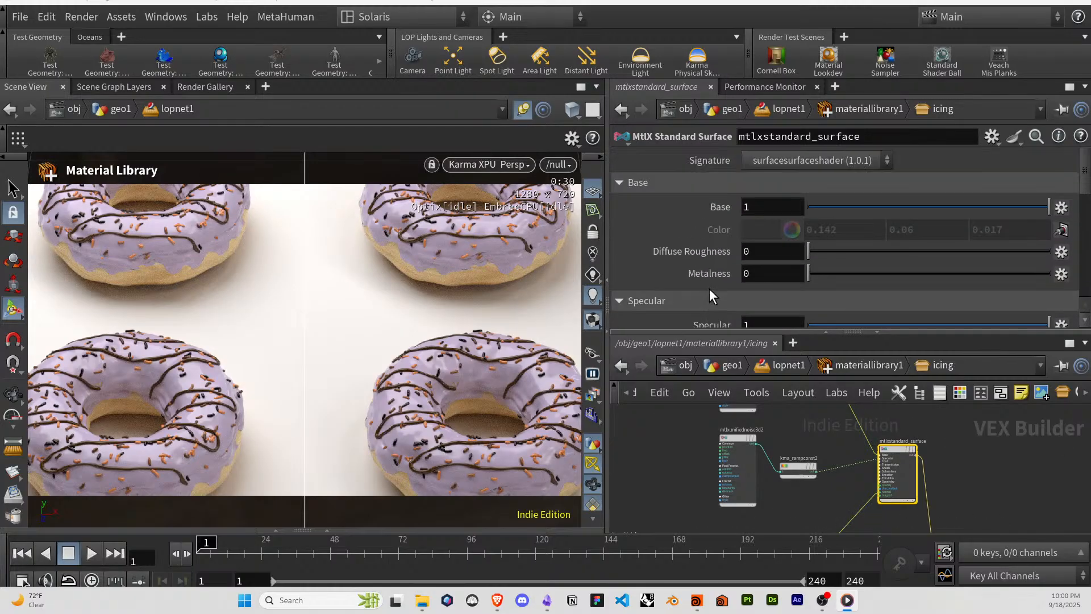
pyautogui.scroll(-5, 718, 268)
pyautogui.scroll(-2, 724, 273)
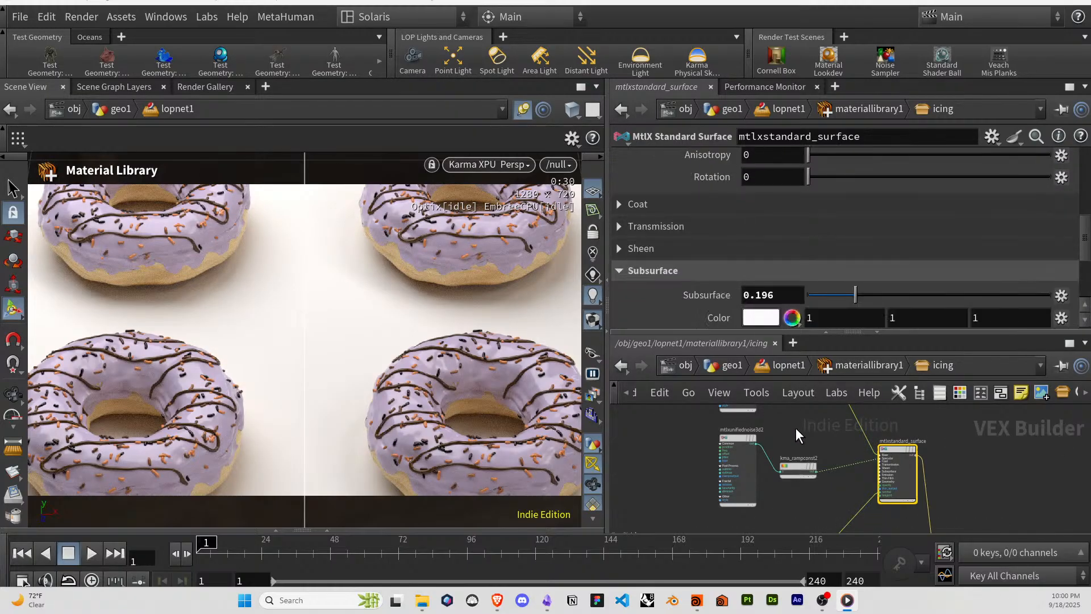
pyautogui.scroll(-2, 816, 482)
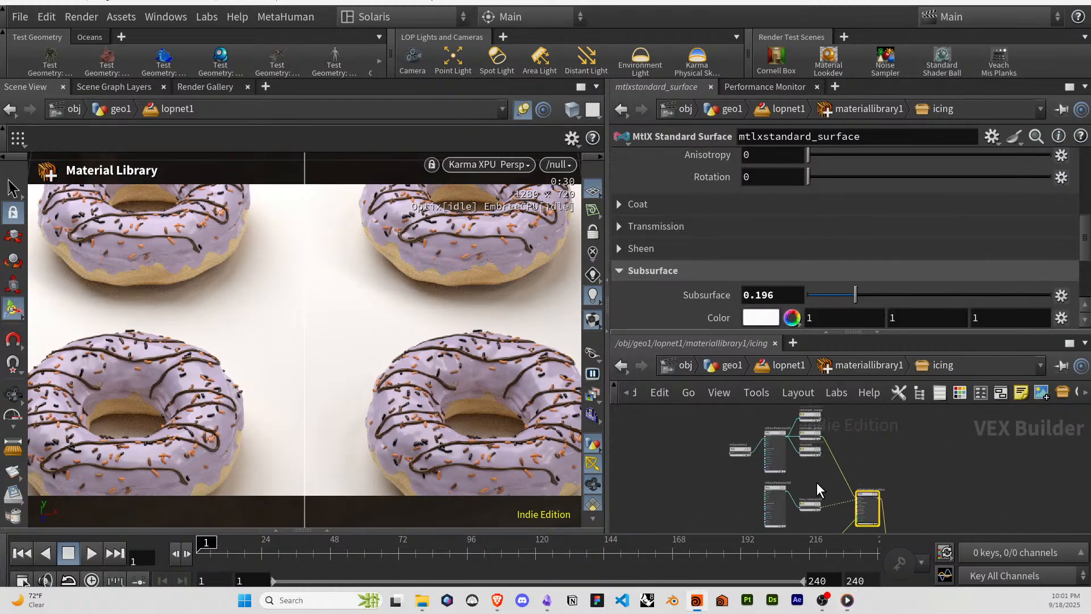
pyautogui.click(819, 425)
pyautogui.scroll(4, 825, 466)
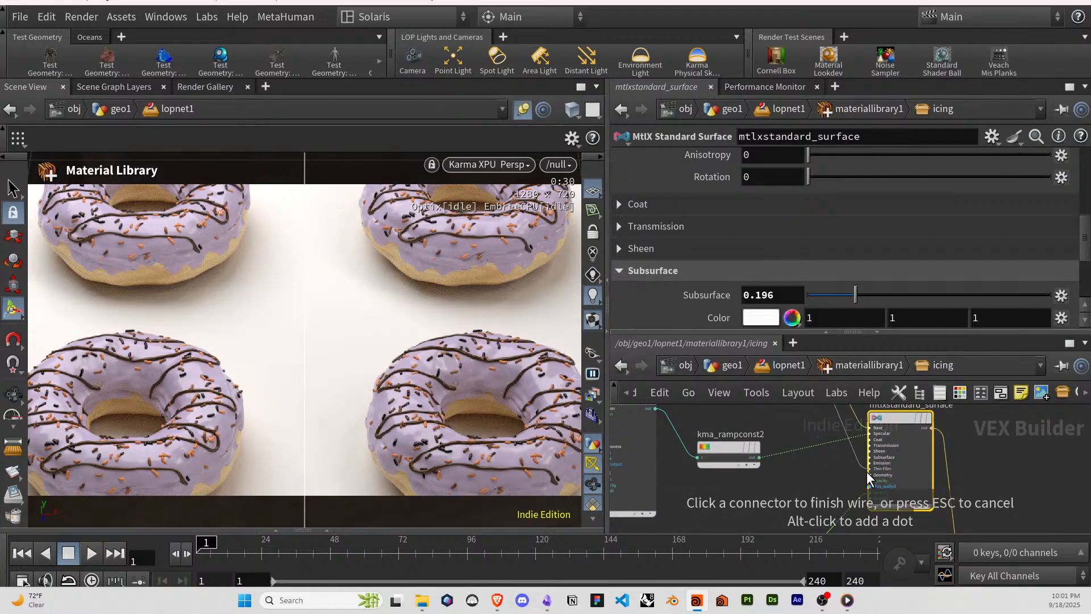
pyautogui.click(870, 452)
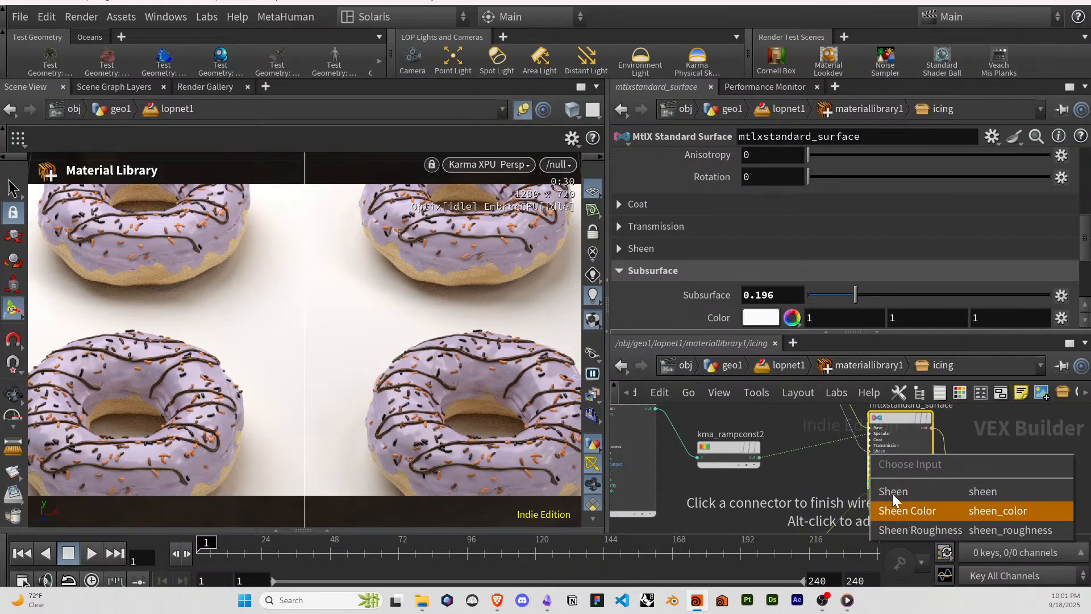
pyautogui.click(834, 467)
# Wire the chocolate_purple ramp's output into the Subsurface Color input of mtlxstandard_surface.
pyautogui.scroll(-3, 835, 471)
pyautogui.moveTo(816, 411); pyautogui.dragTo(819, 473, button='middle')
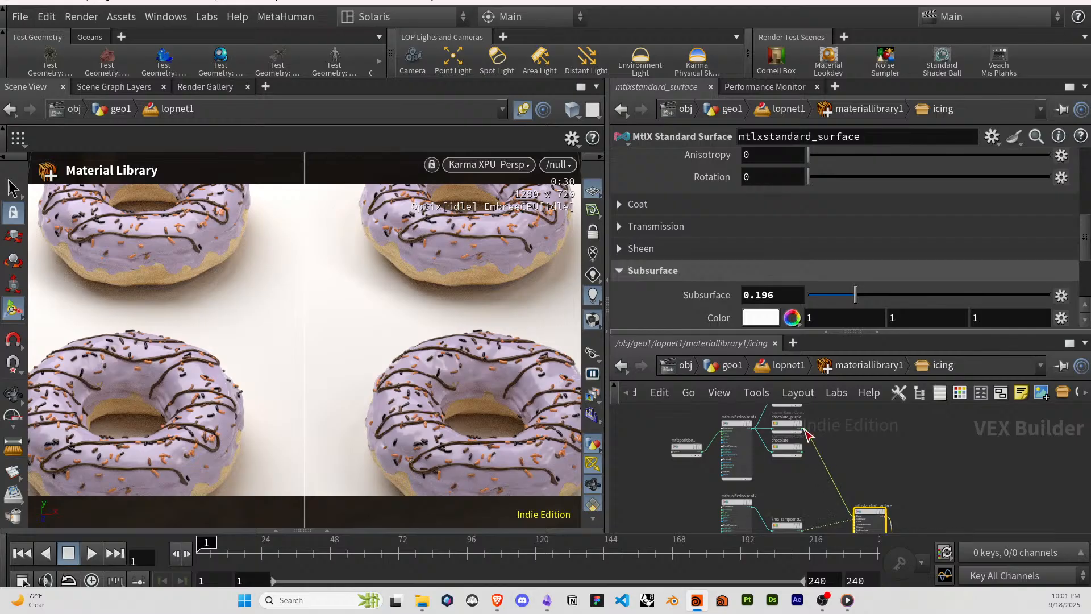
pyautogui.scroll(3, 816, 474)
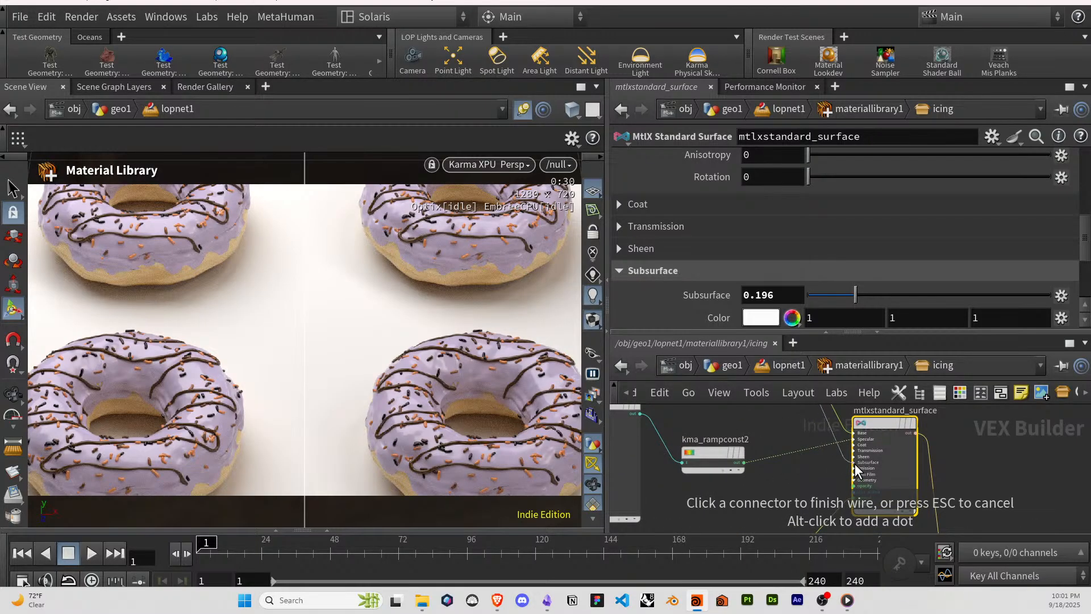
pyautogui.click(855, 464)
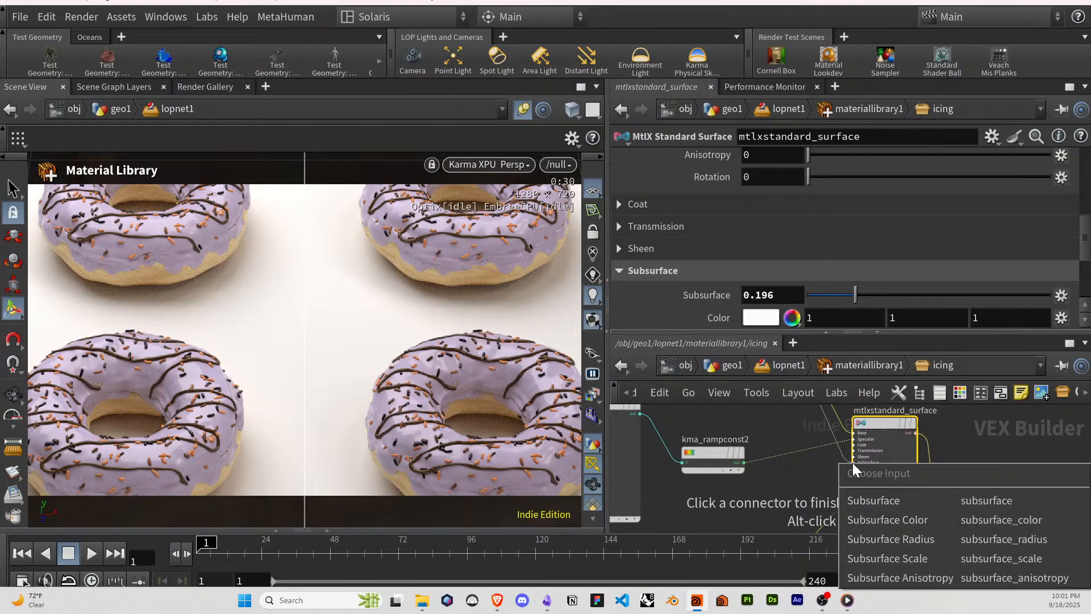
pyautogui.click(883, 524)
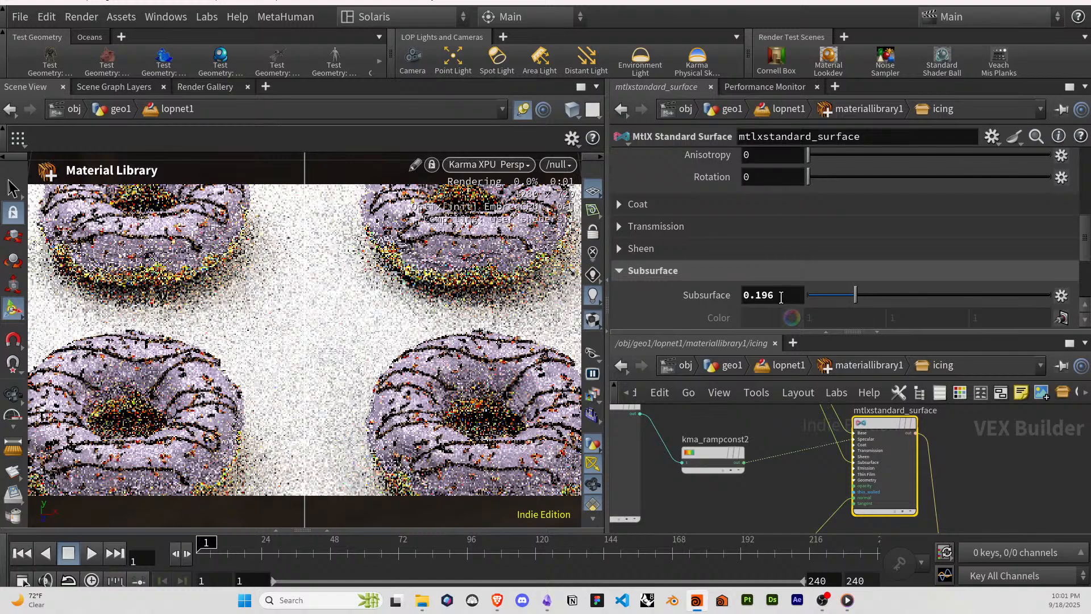
# Set the standard surface's Subsurface weight to 0.5.
pyautogui.click(781, 296)
pyautogui.write('.25')
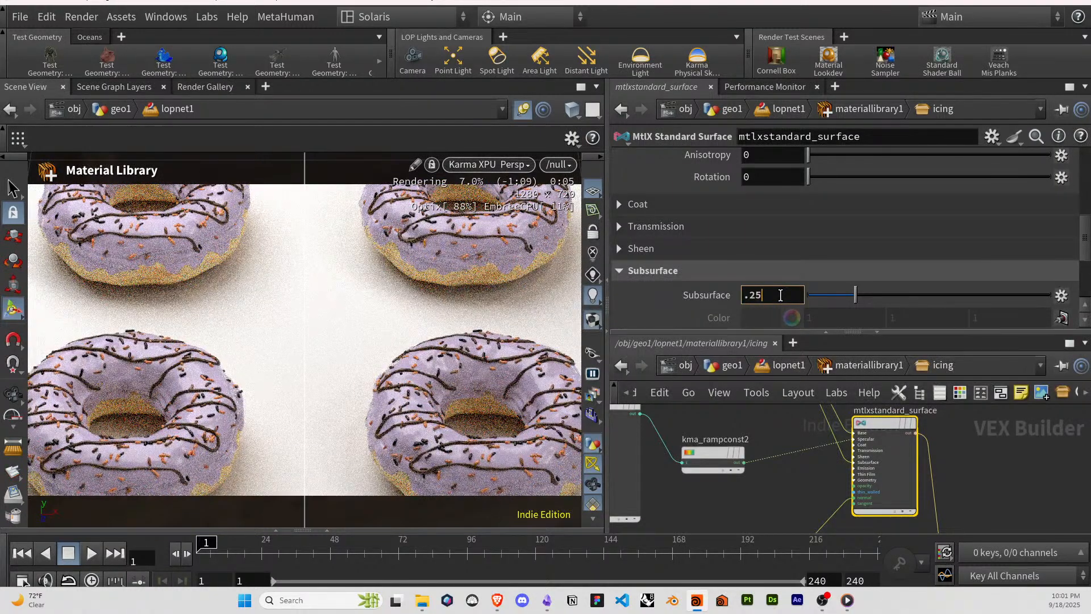
pyautogui.doubleClick(781, 294)
pyautogui.write('.5')
pyautogui.press('Return')
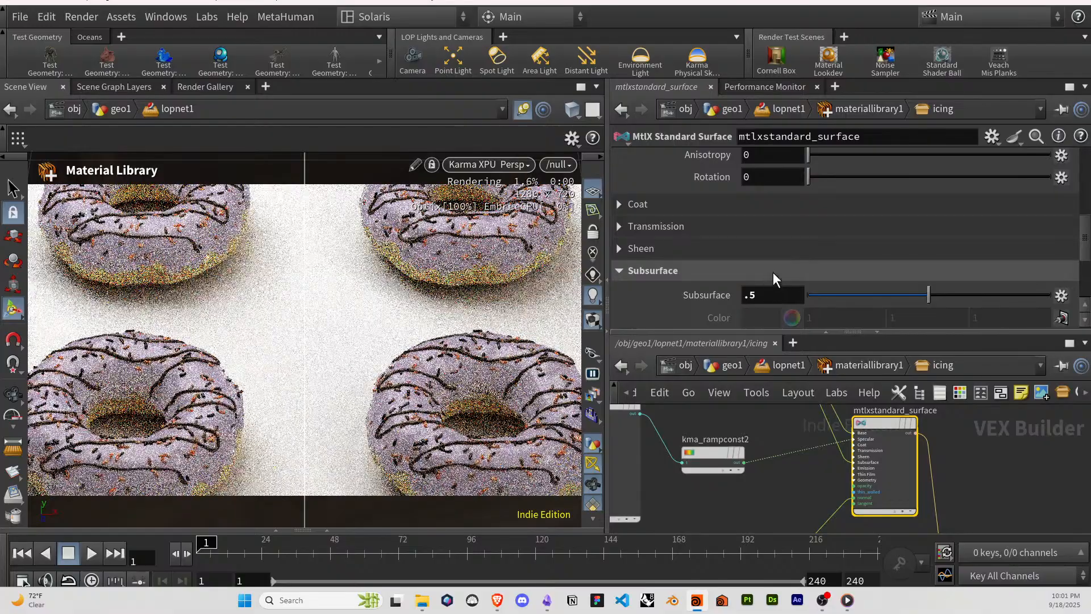
# Set the Subsurface Scale of the standard surface to 0.1.
pyautogui.scroll(-1, 723, 295)
pyautogui.scroll(-1, 737, 287)
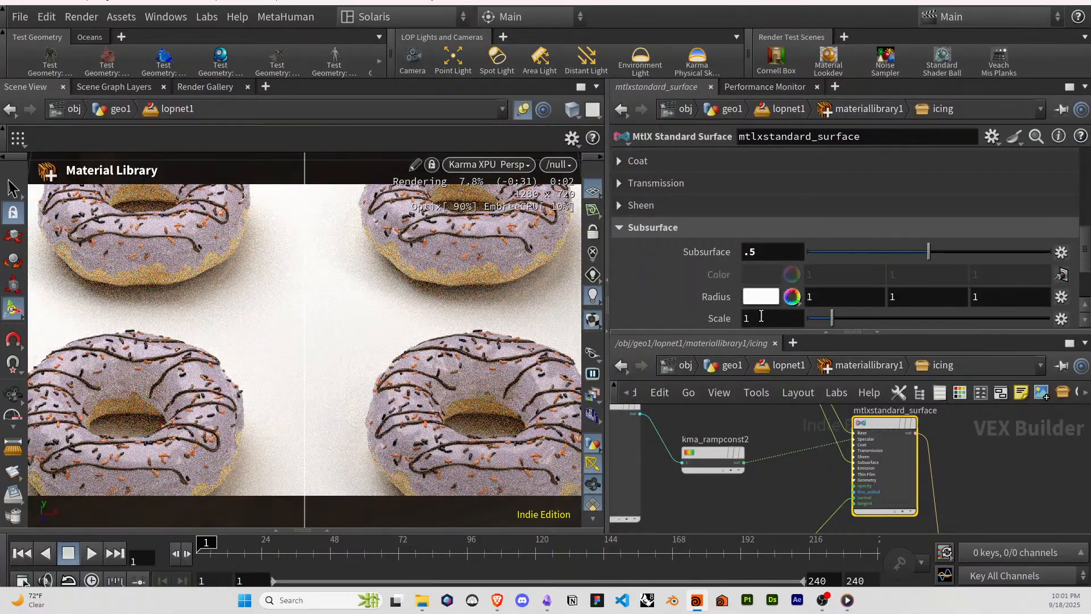
pyautogui.doubleClick(779, 318)
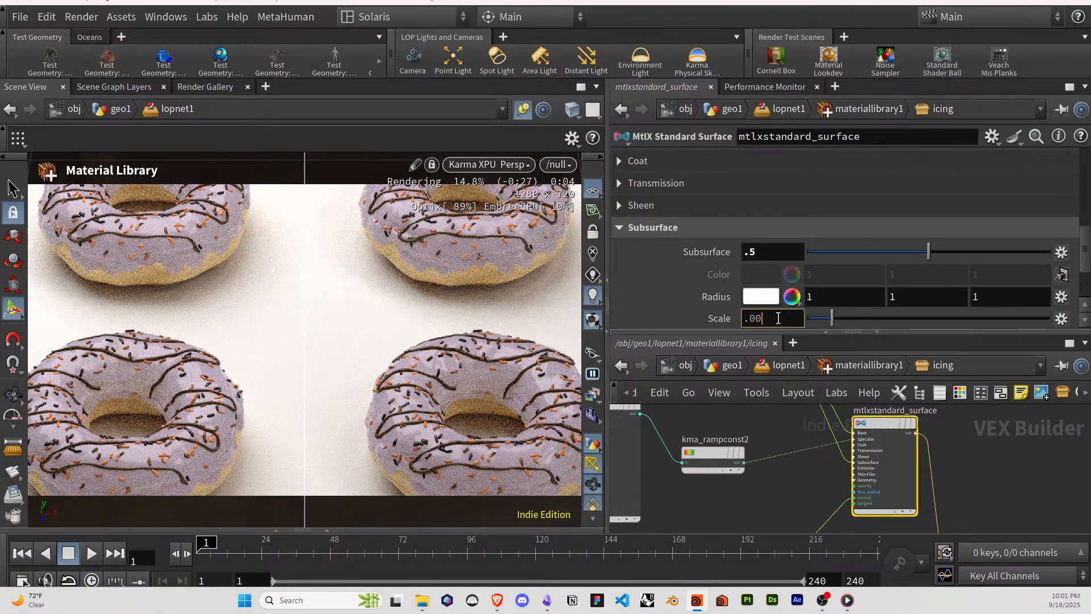
pyautogui.write('.00')
pyautogui.press('BackSpace')
pyautogui.press('BackSpace')
pyautogui.write('1')
pyautogui.press('Return')
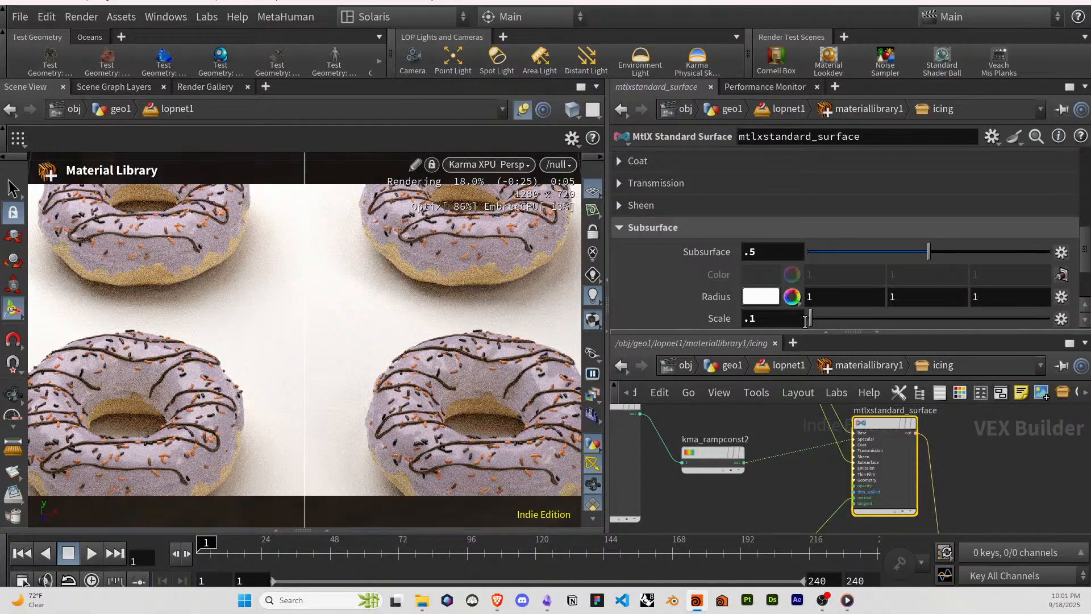
# Set all three Subsurface Radius values to 0.0125 and the Subsurface Scale to 0.001.
pyautogui.scroll(-2, 801, 307)
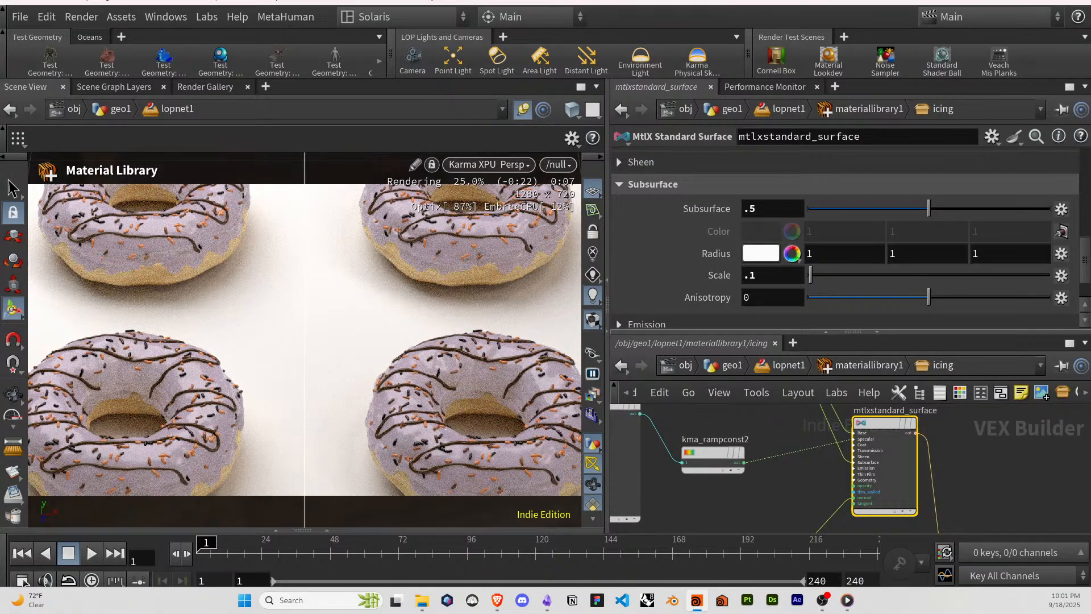
pyautogui.hotkey('ctrl', 'z')
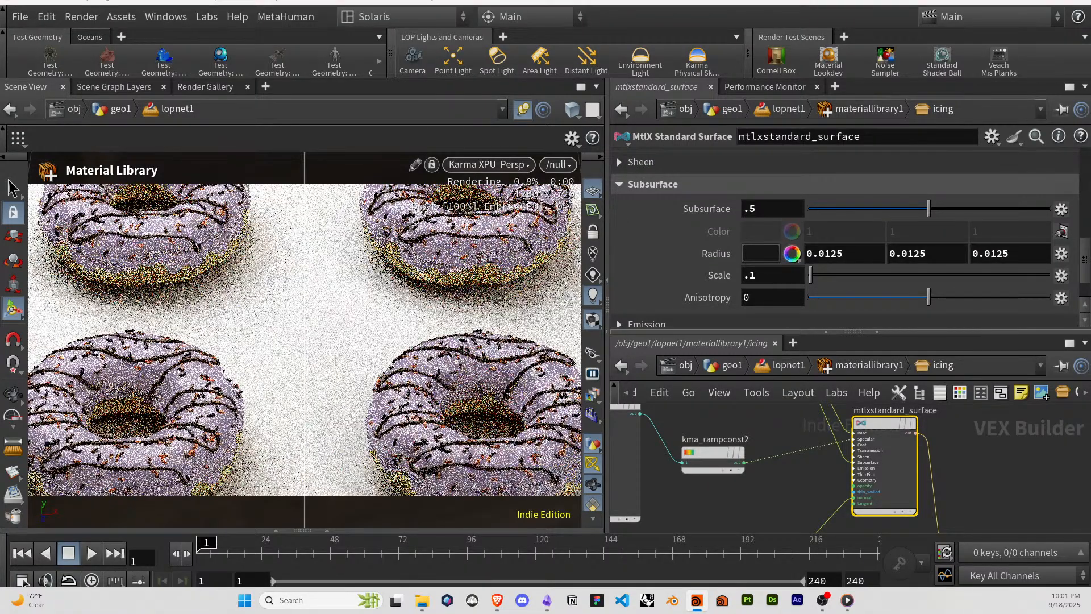
pyautogui.click(762, 278)
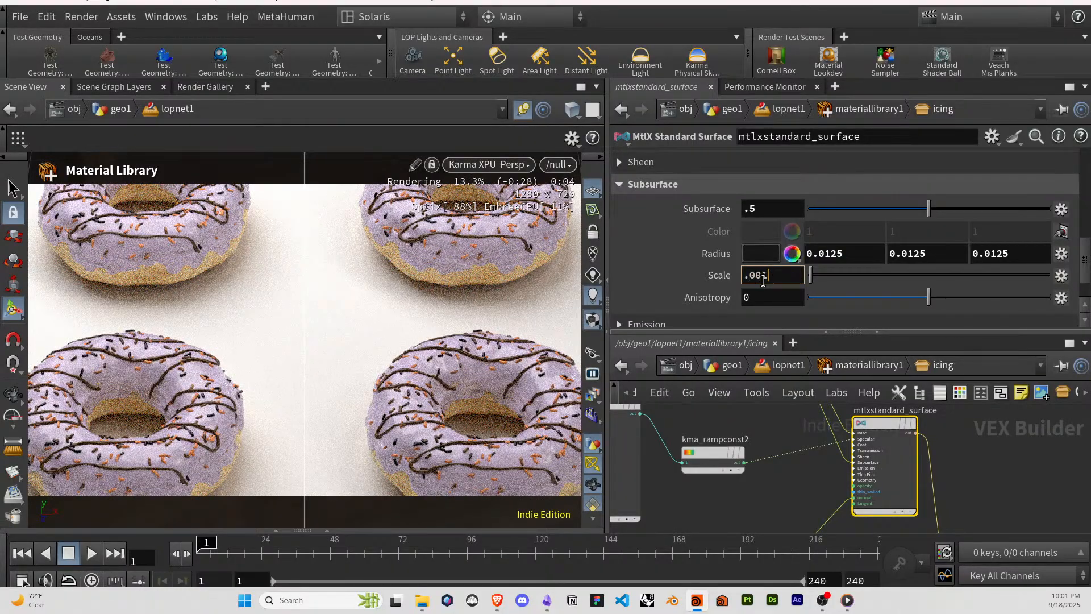
pyautogui.press('Return')
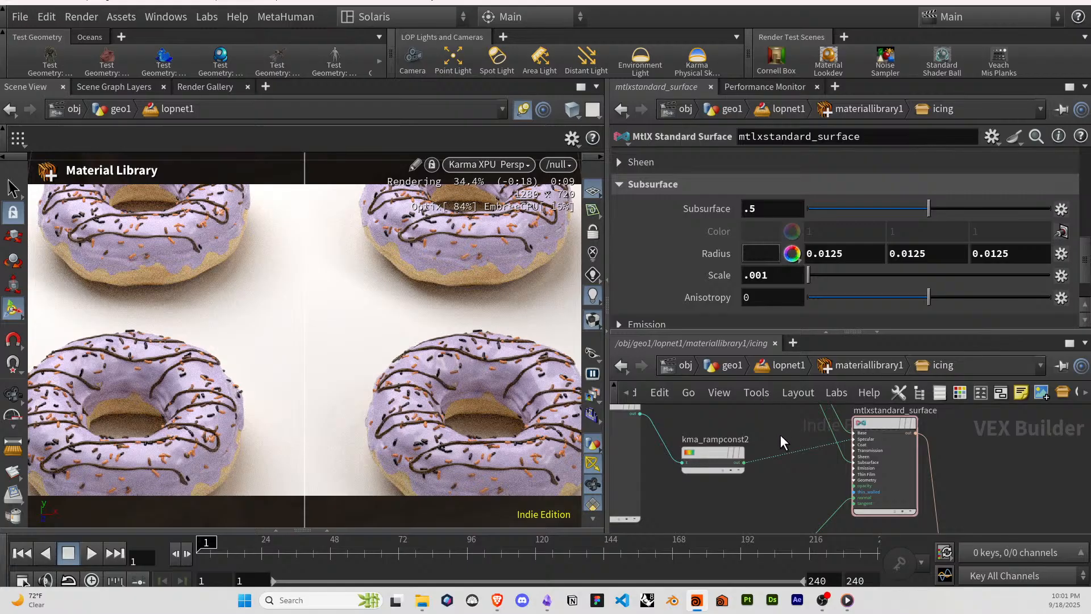
# Wire the chocolate ramp into both the Base Color and Subsurface Color inputs of mtlxstandard_surface.
pyautogui.scroll(-3, 780, 438)
pyautogui.moveTo(780, 438); pyautogui.dragTo(785, 459, button='middle')
pyautogui.scroll(1, 800, 500)
pyautogui.click(763, 430)
pyautogui.scroll(2, 785, 459)
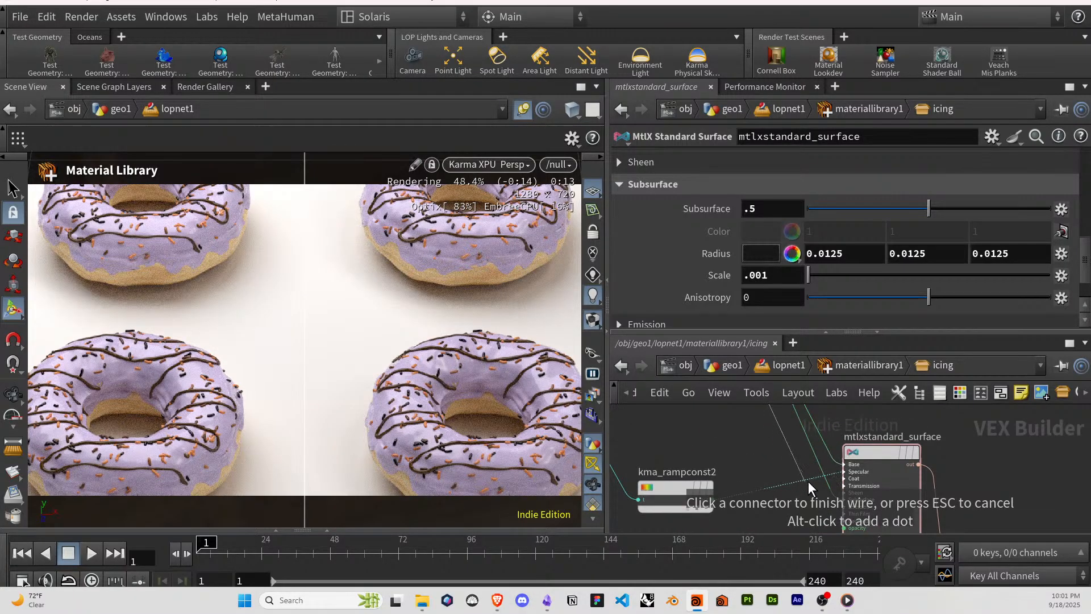
pyautogui.click(846, 461)
pyautogui.click(881, 520)
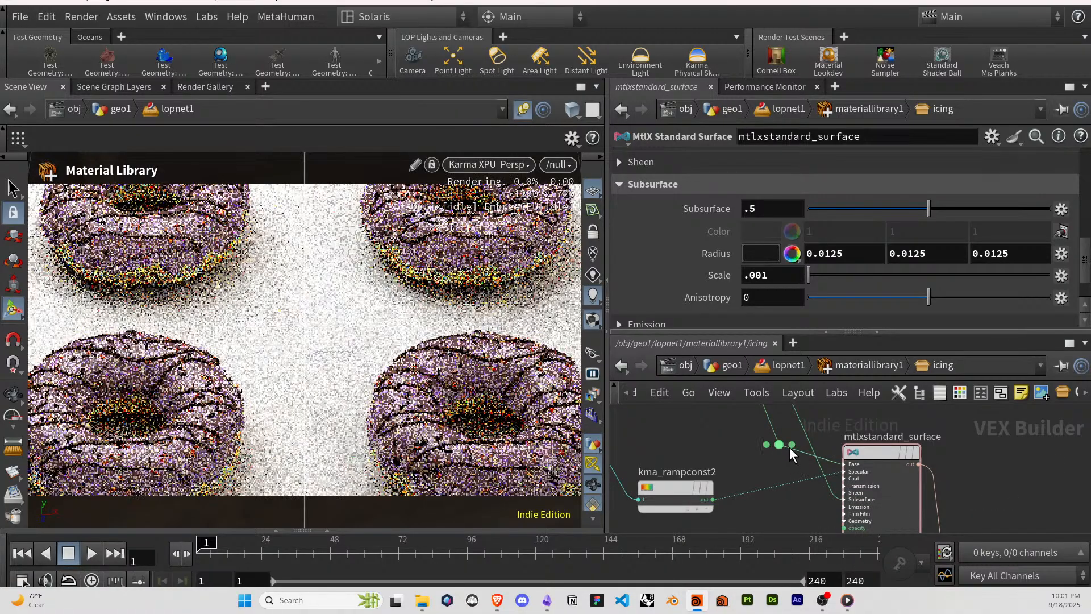
pyautogui.click(789, 448)
pyautogui.click(824, 452)
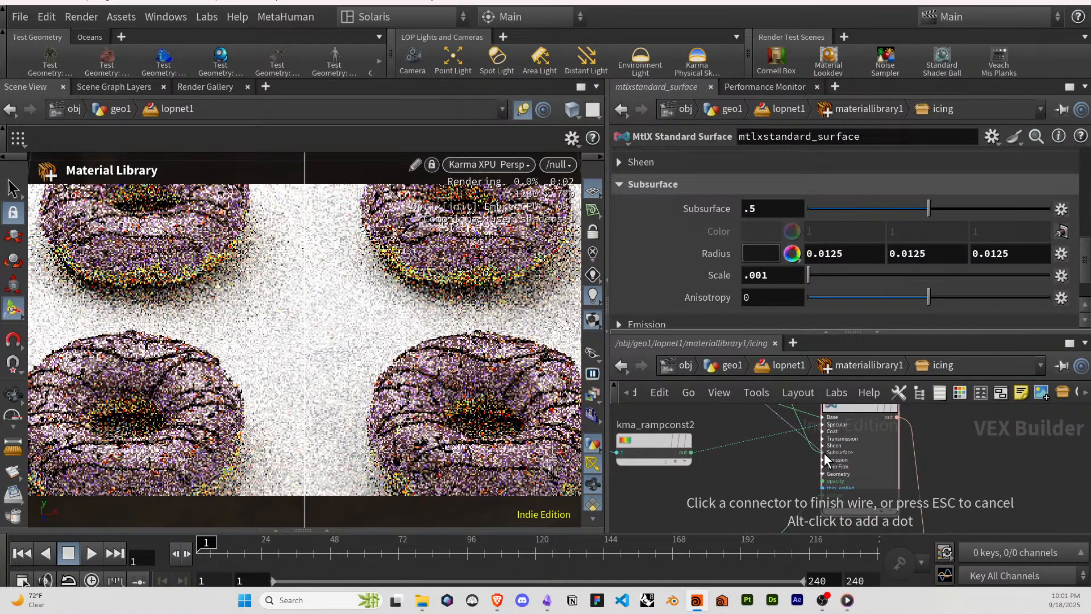
pyautogui.click(860, 508)
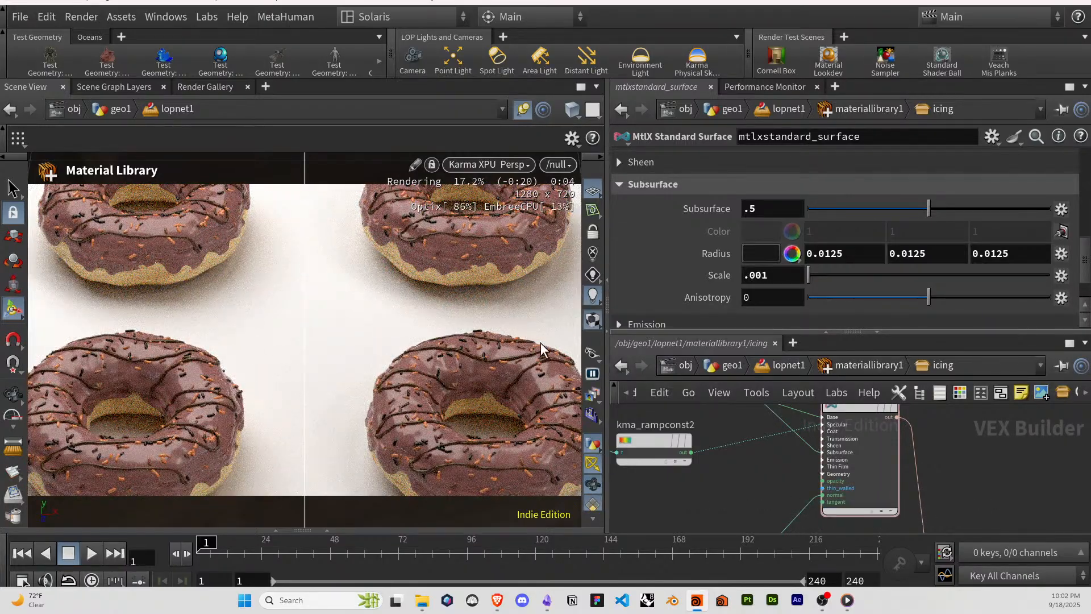
# Return to lopnet1 and add the line "VDB Subtract sprinkles from icing/drizzle" to the sticky note, a blank line below "Randomize drizzle seed".
pyautogui.click(793, 370)
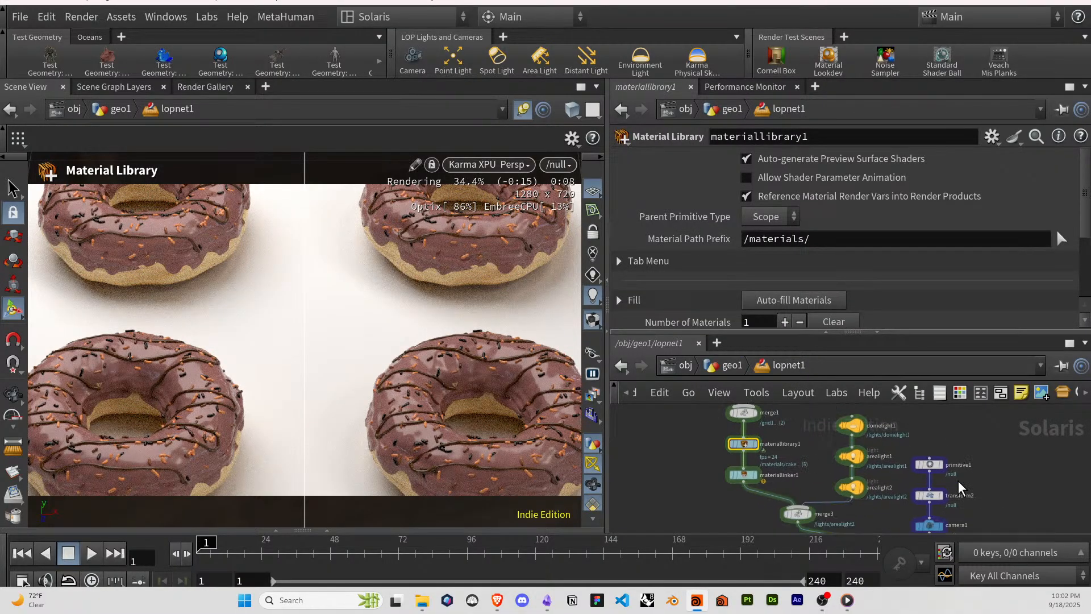
pyautogui.moveTo(1012, 530); pyautogui.dragTo(807, 455, button='middle')
pyautogui.scroll(3, 956, 480)
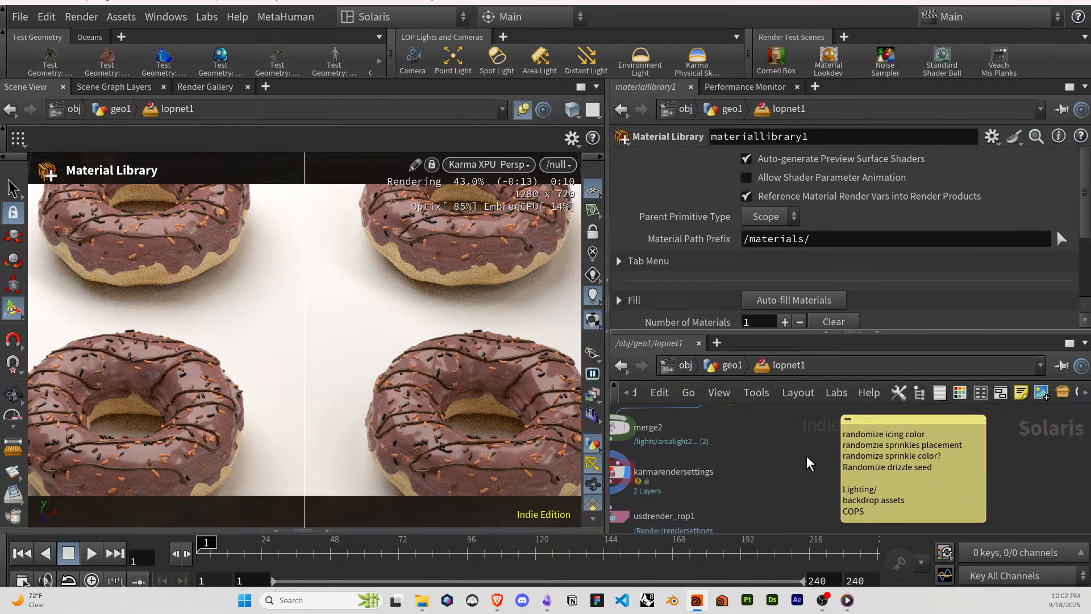
pyautogui.click(916, 457)
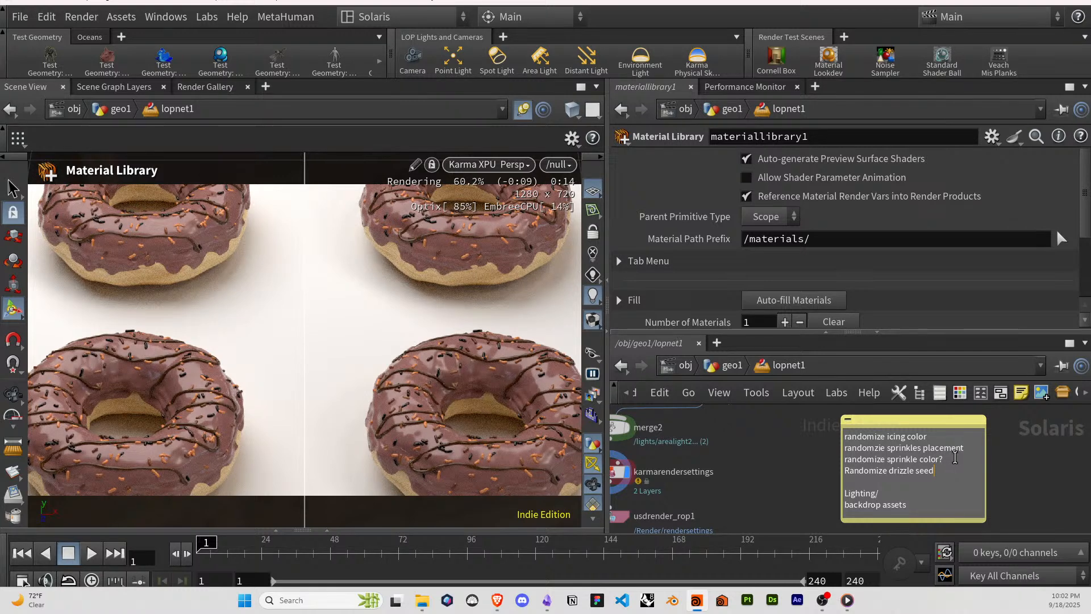
pyautogui.press('Return')
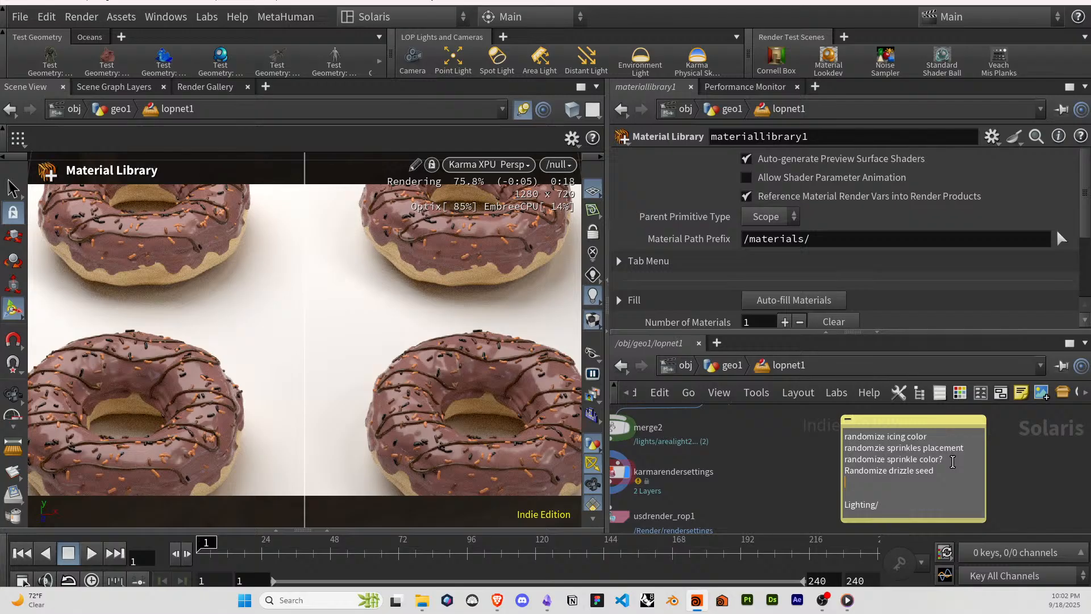
pyautogui.press('Return')
pyautogui.write('VDB Subtract sprinkles from icing/')
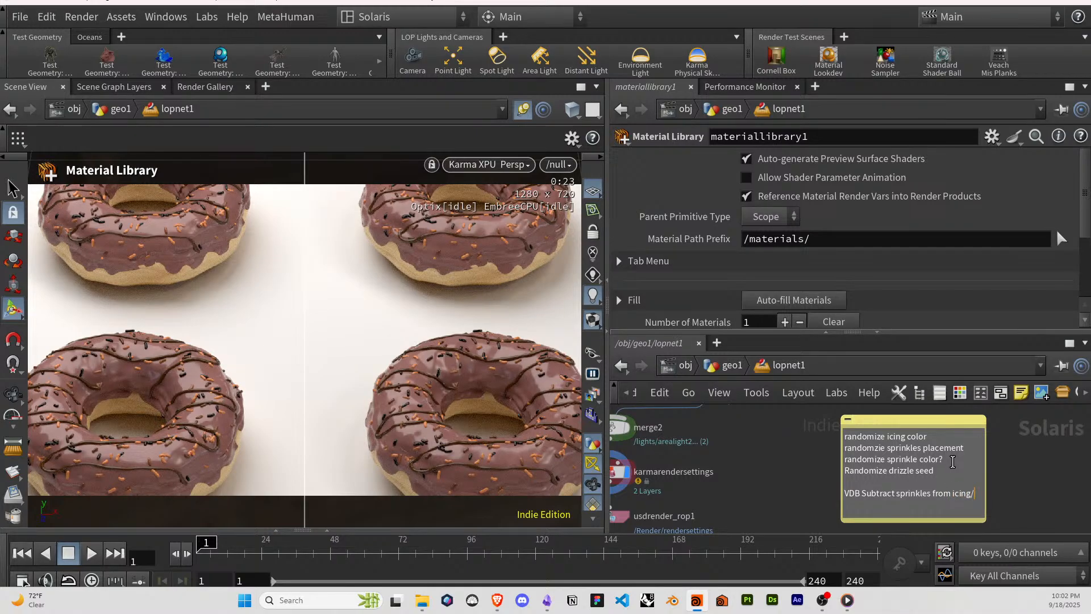
pyautogui.write('drizzle')
pyautogui.hotkey('ctrl', 'Return')
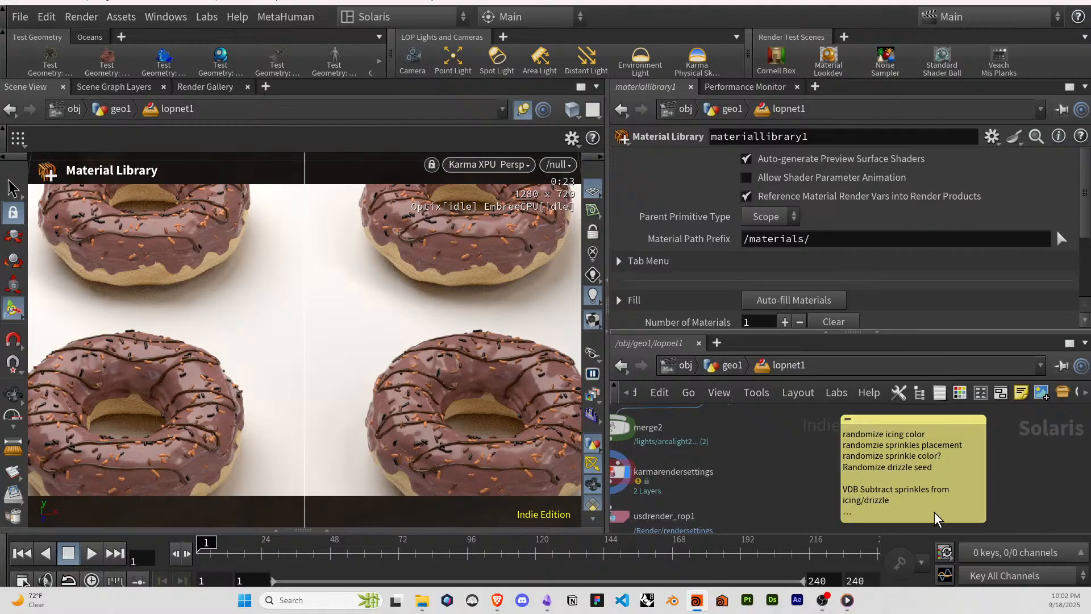
# Enlarge the sticky note so its whole task list fits, down to COPS.
pyautogui.moveTo(963, 521); pyautogui.dragTo(970, 529)
pyautogui.moveTo(999, 517); pyautogui.dragTo(985, 486, button='middle')
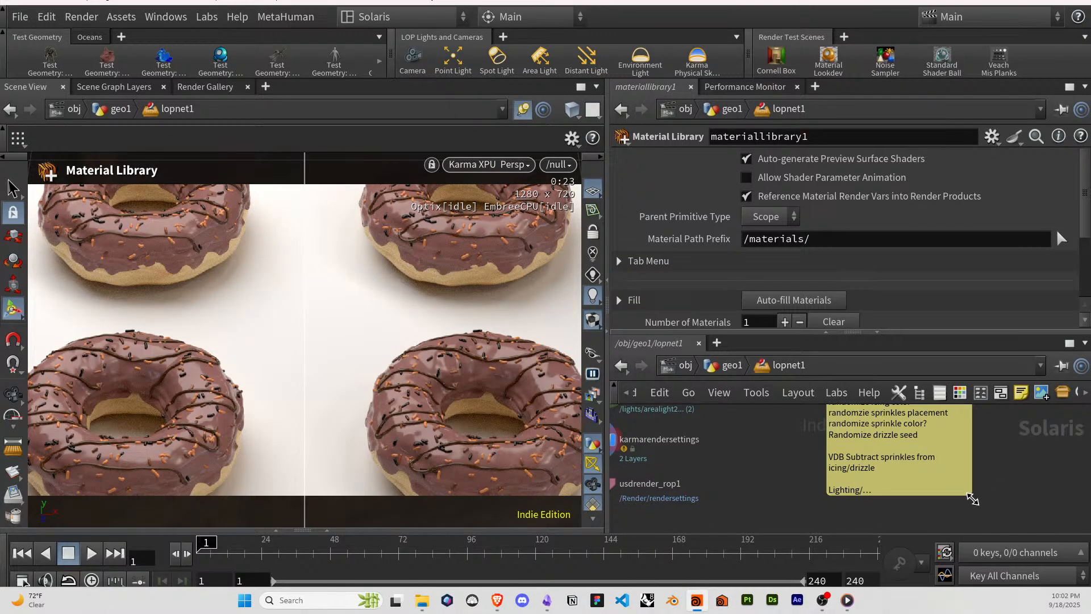
pyautogui.moveTo(967, 495); pyautogui.dragTo(970, 517)
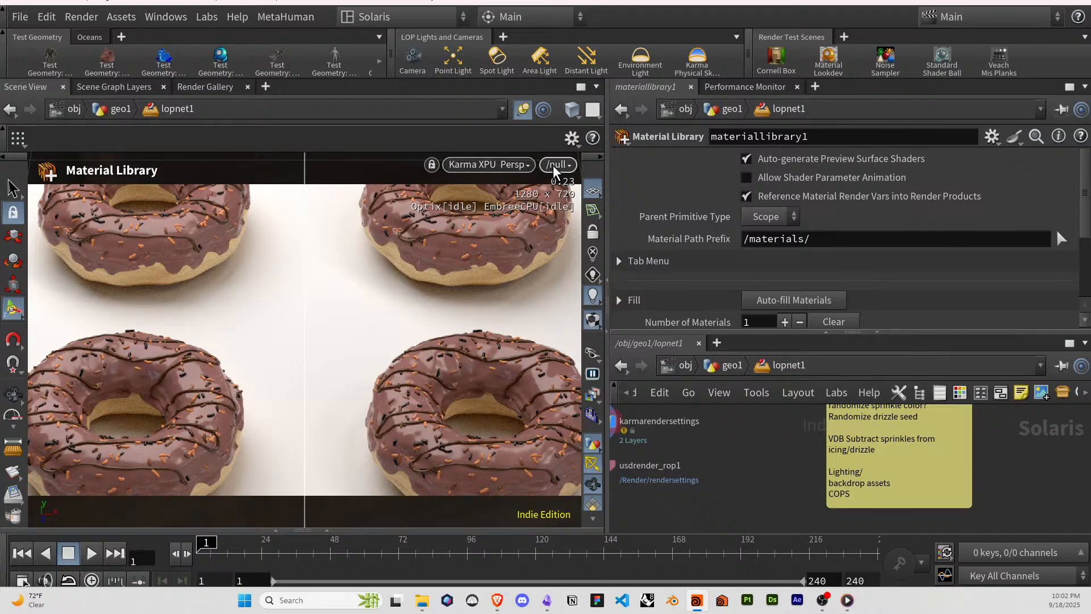
# Inside instancer1, add an Attribute Randomize node after grid1 and set its Attribute Name to N.
pyautogui.scroll(-4, 774, 475)
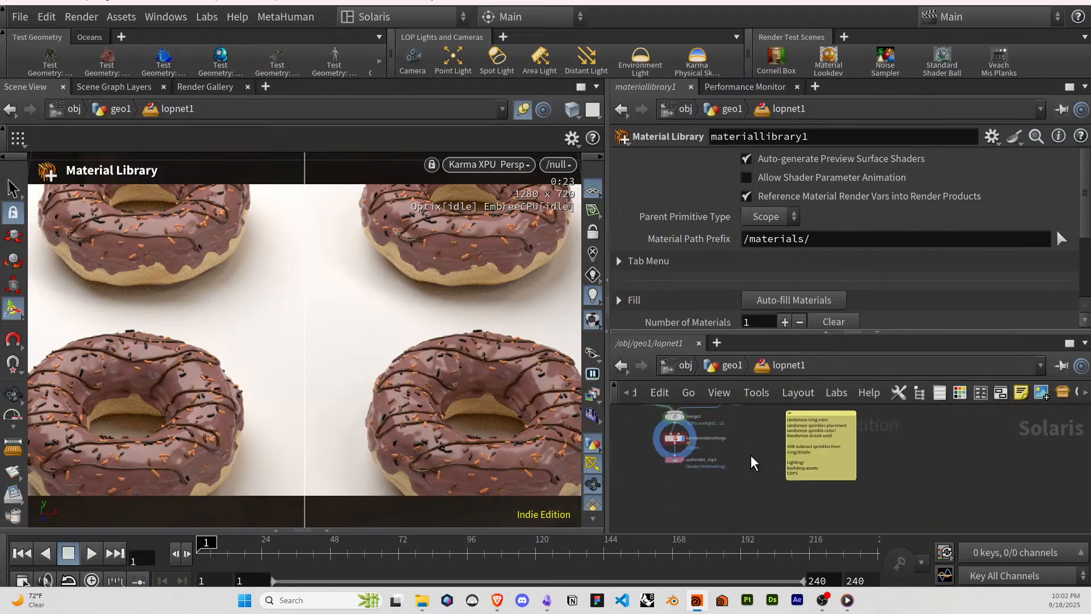
pyautogui.doubleClick(671, 421)
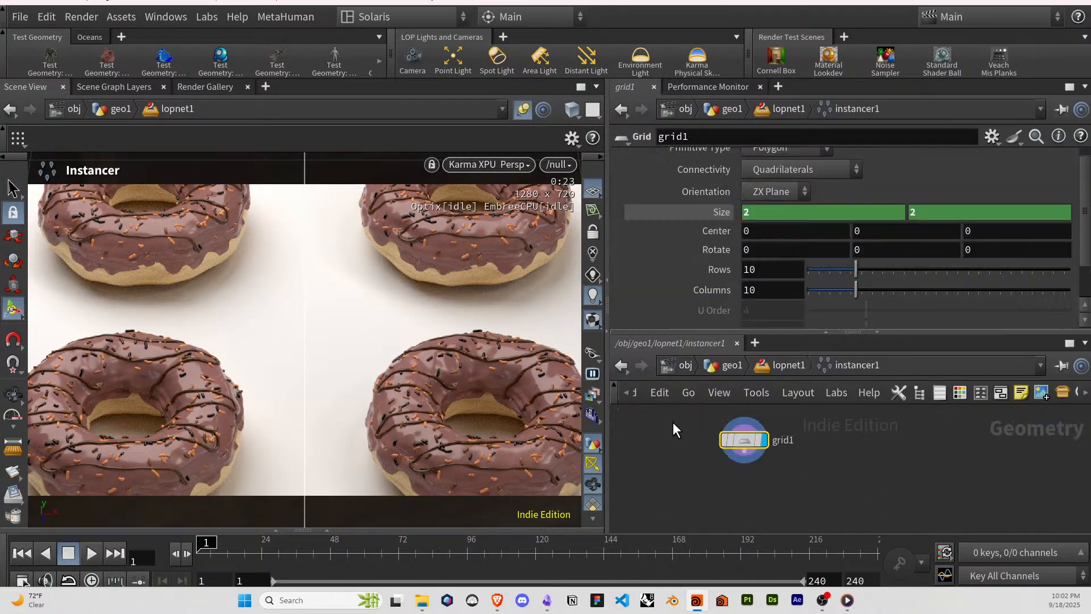
pyautogui.press('Tab')
pyautogui.write('random')
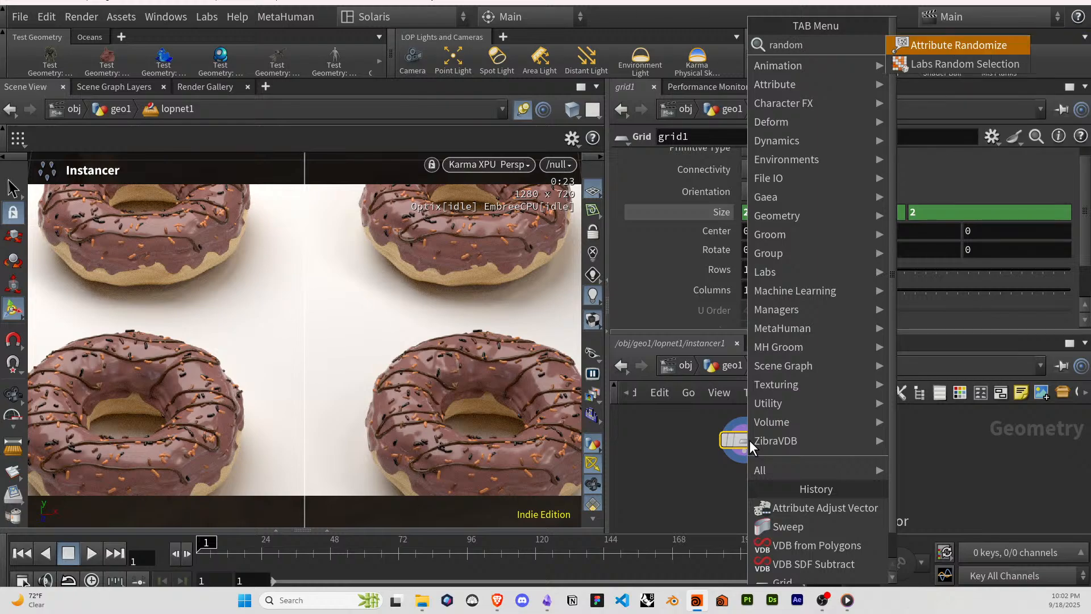
pyautogui.press('Return')
pyautogui.doubleClick(793, 226)
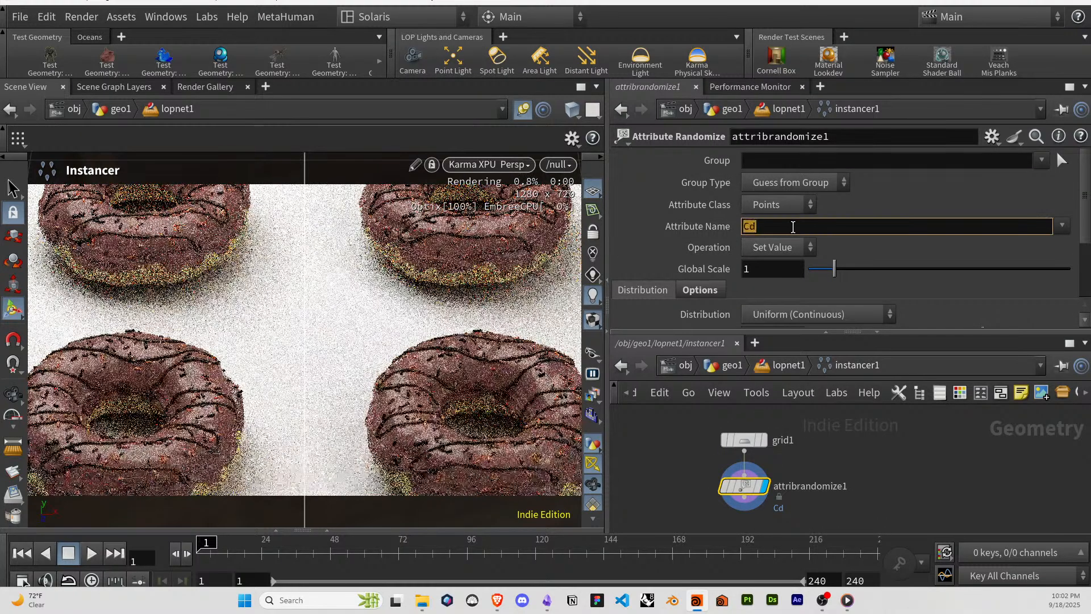
pyautogui.write('N')
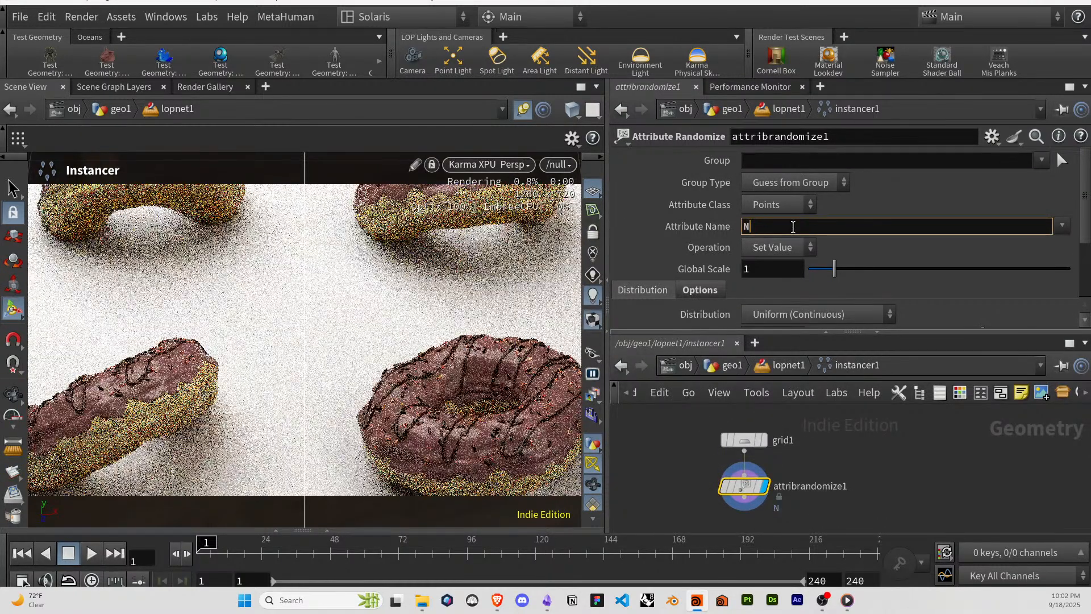
pyautogui.click(787, 249)
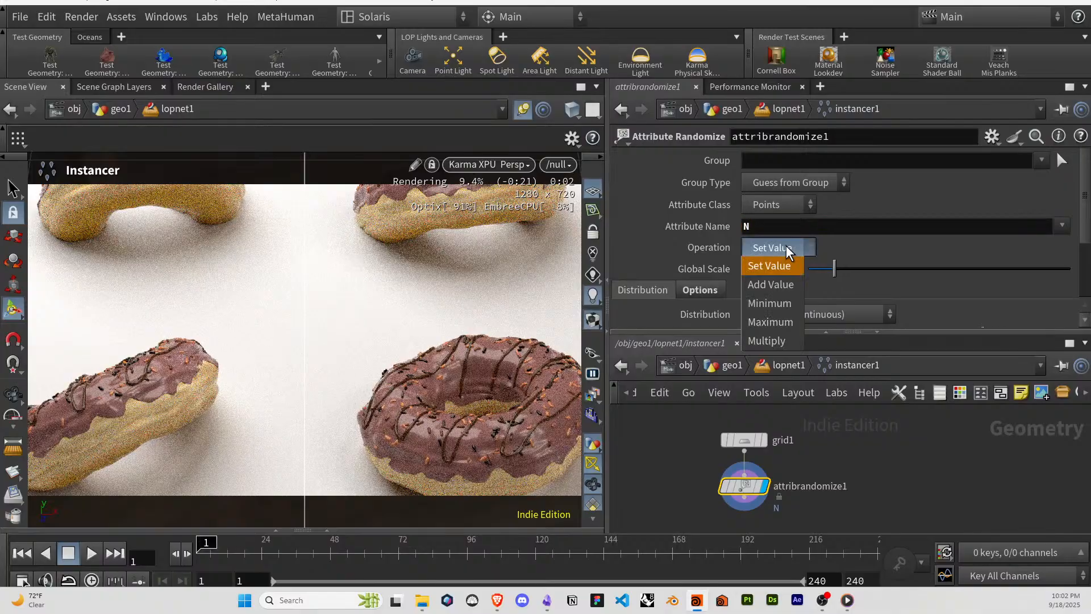
pyautogui.click(788, 252)
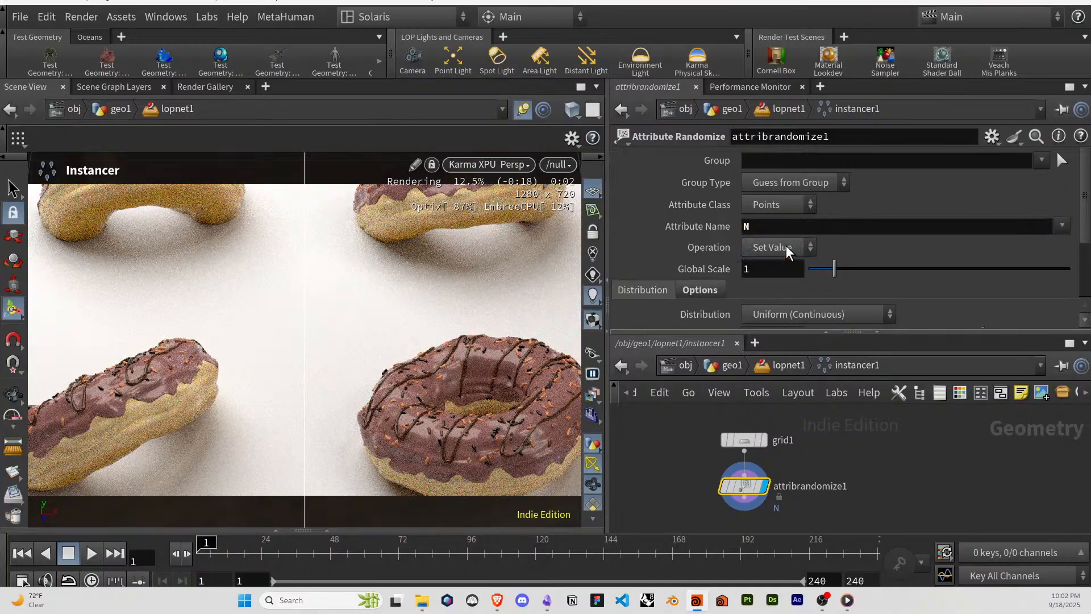
pyautogui.click(772, 208)
pyautogui.click(772, 208)
# Set the Max Value of attribrandomize1 to 0, 1, 1, 0.
pyautogui.scroll(-4, 739, 244)
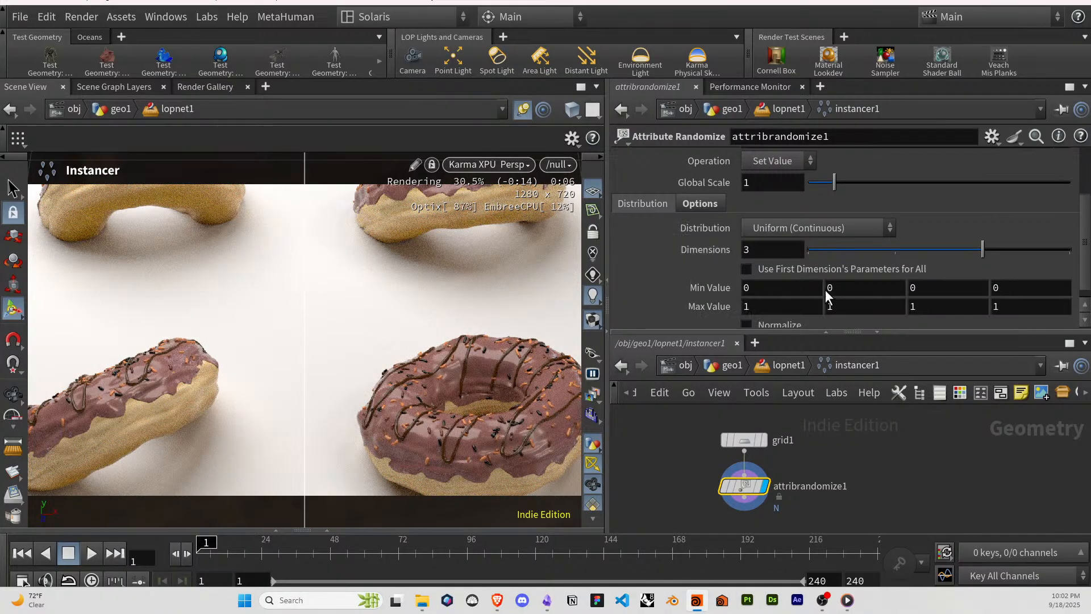
pyautogui.click(793, 306)
pyautogui.write('0')
pyautogui.press('Tab')
pyautogui.press('Tab')
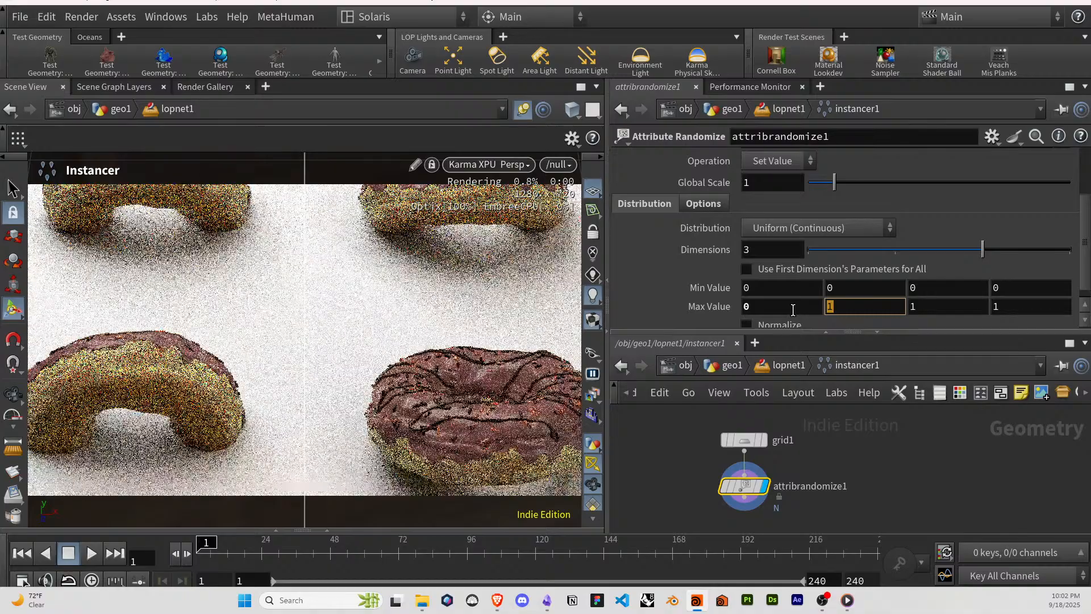
pyautogui.write('0')
pyautogui.press('Tab')
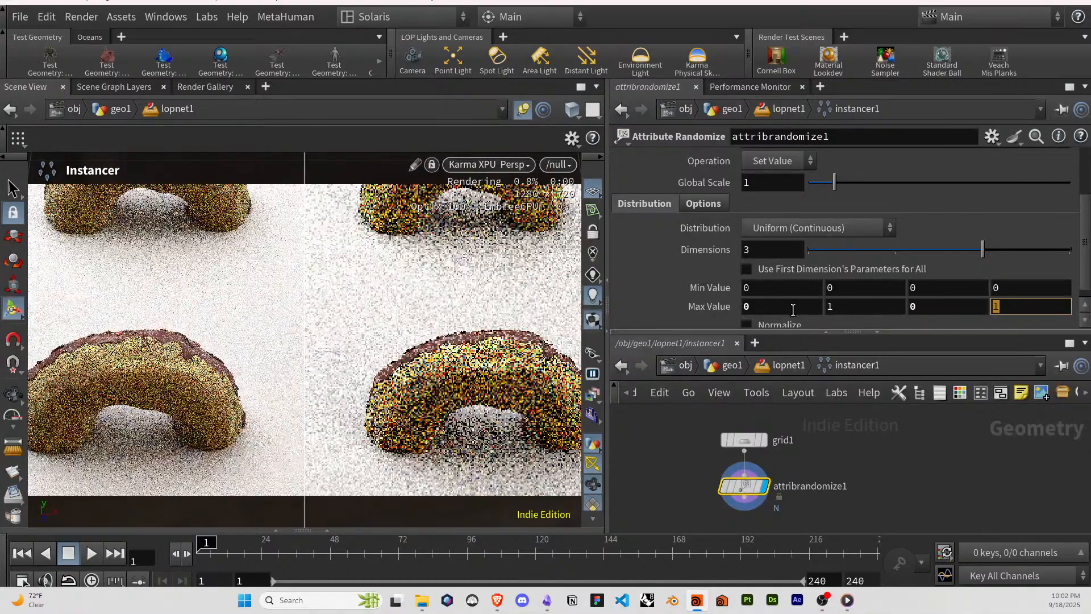
pyautogui.hotkey('shift', 'Tab')
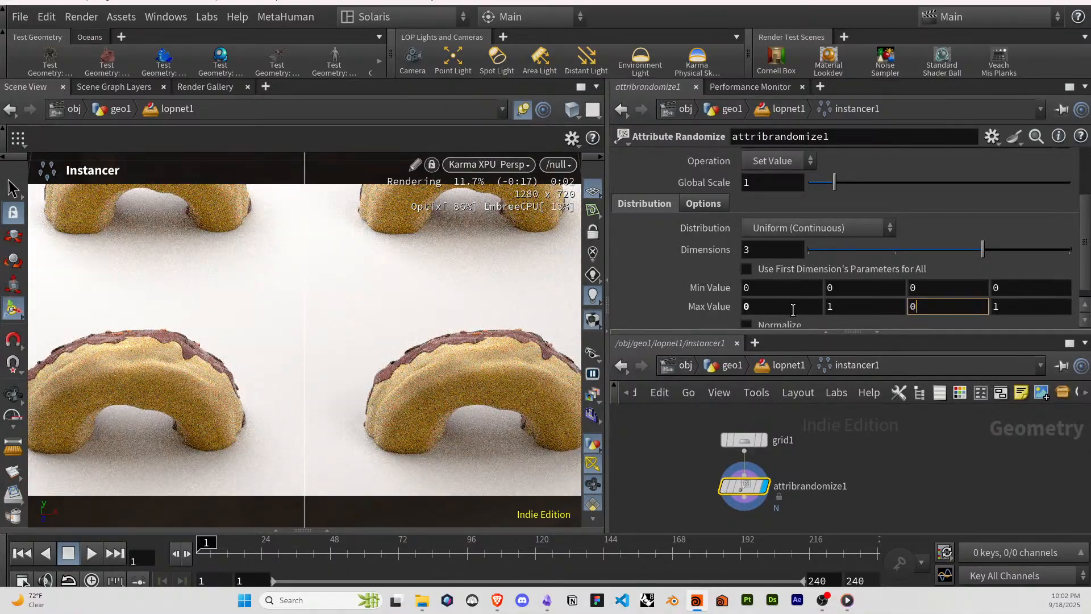
pyautogui.write('1')
pyautogui.press('Tab')
pyautogui.write('0')
pyautogui.press('Return')
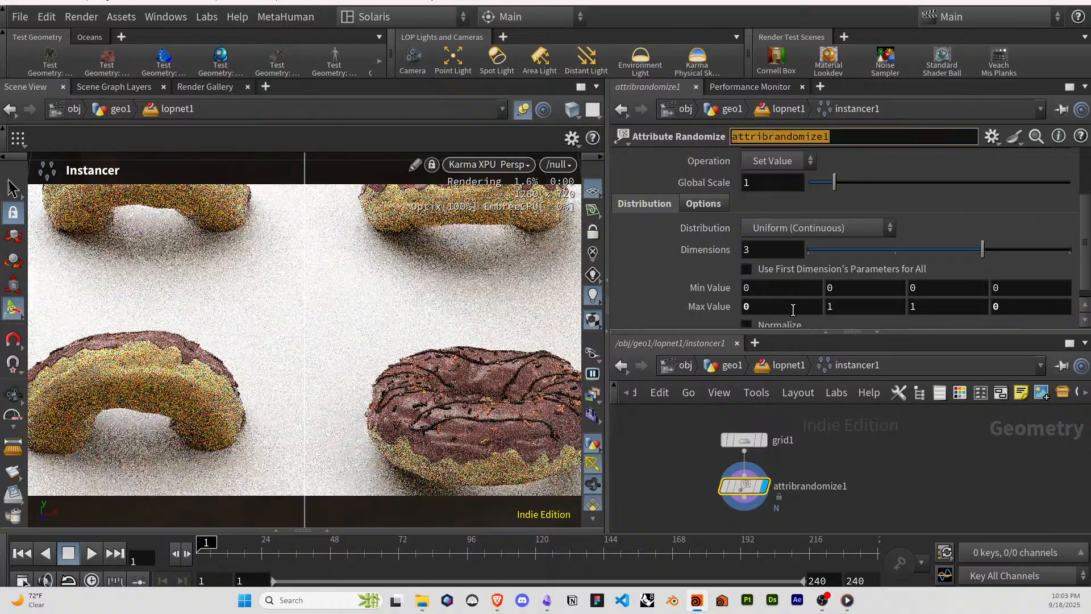
# Change the randomization's Max Value to 1, 0, 1, 0 so the donut normals vary only in X and Z.
pyautogui.click(840, 308)
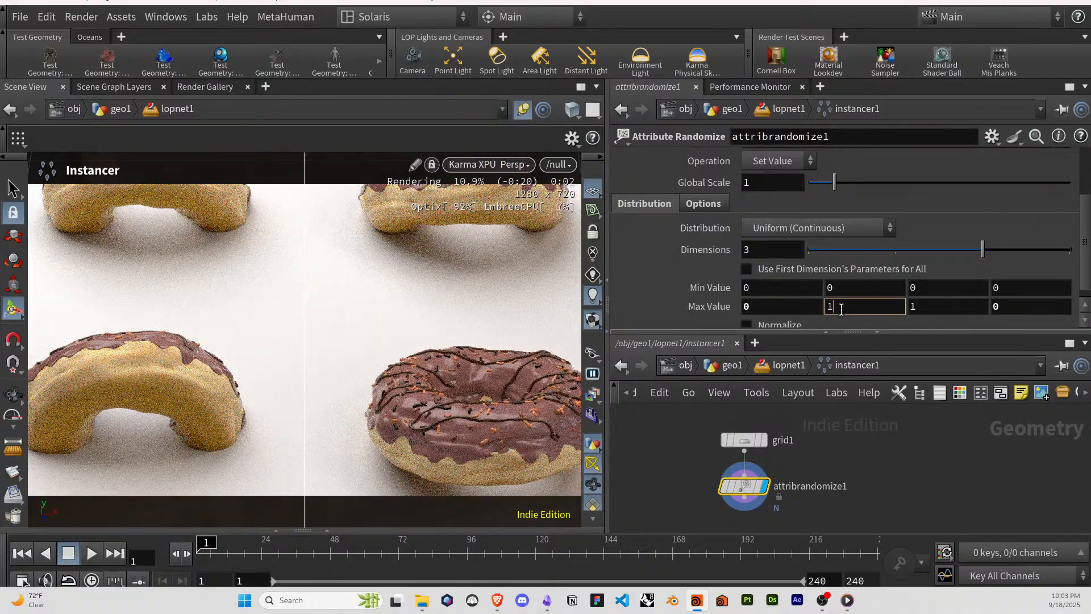
pyautogui.write('0')
pyautogui.press('Tab')
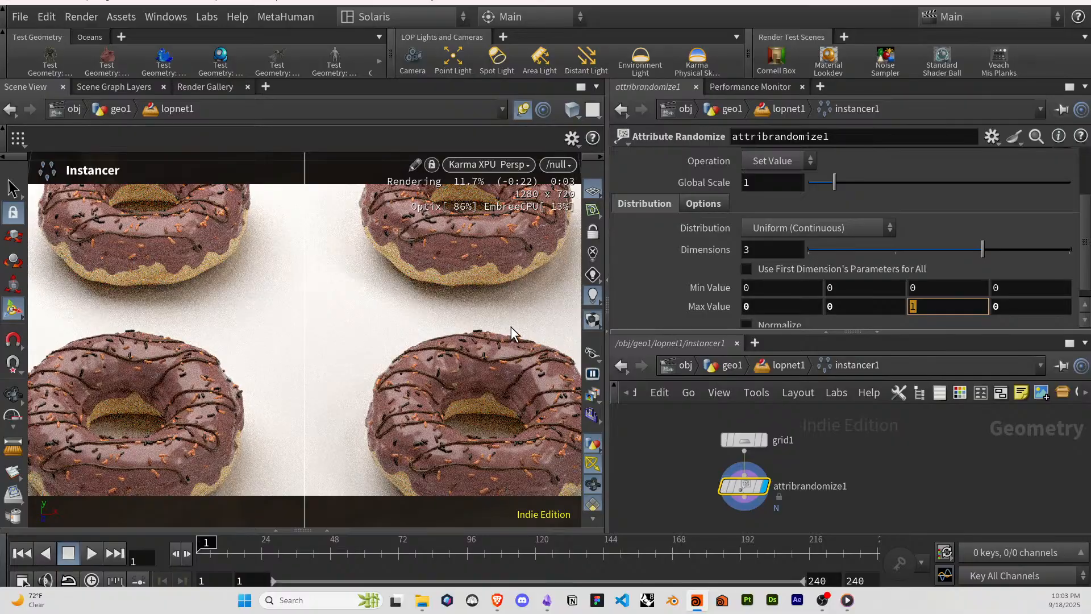
pyautogui.click(796, 307)
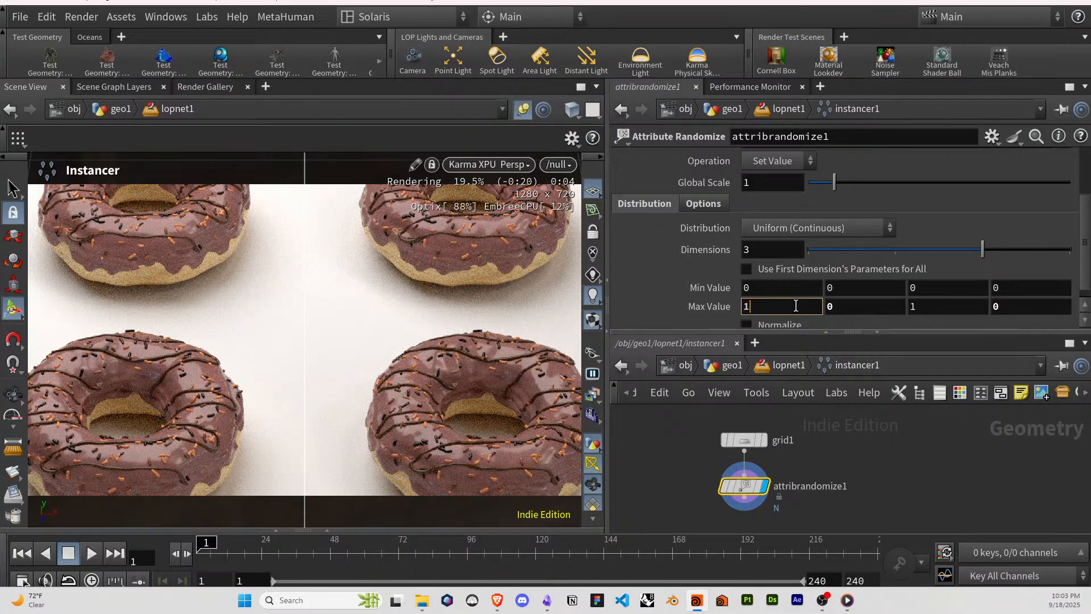
pyautogui.press('Tab')
pyautogui.press('Tab')
pyautogui.write('0')
pyautogui.press('Return')
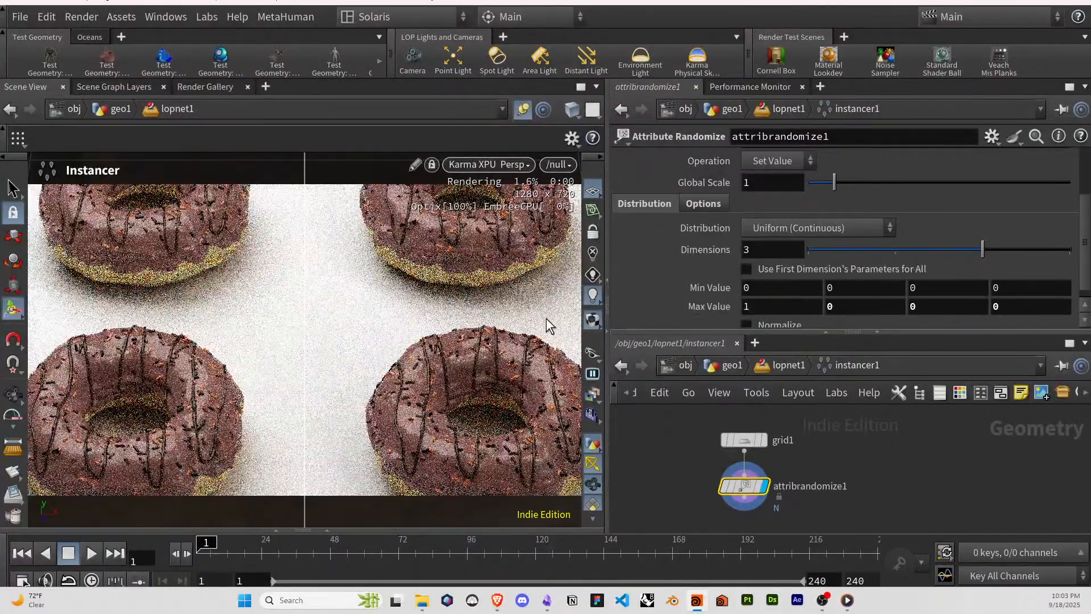
pyautogui.click(921, 307)
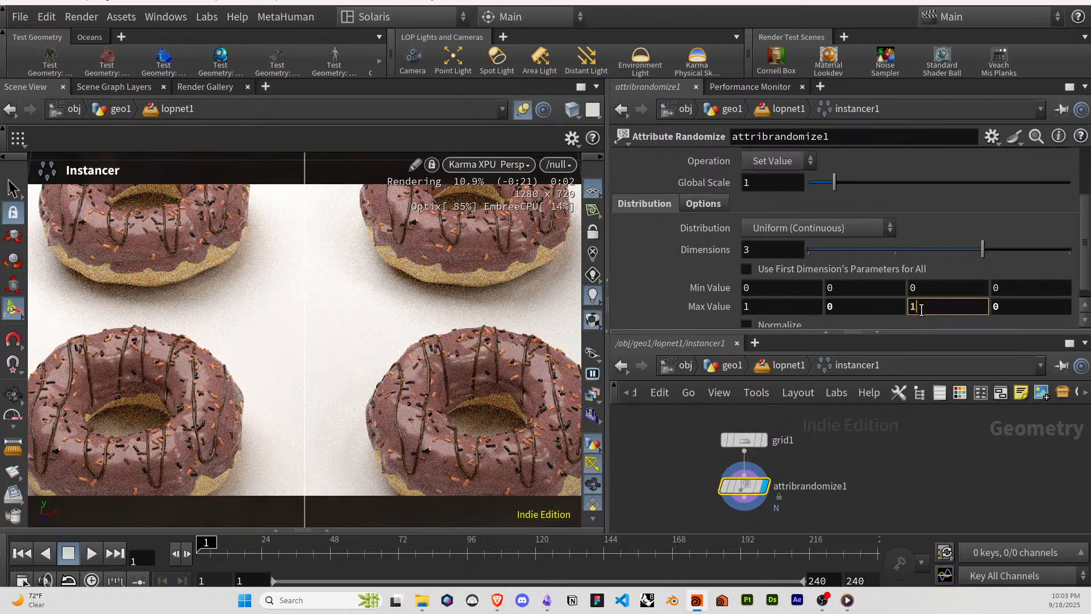
pyautogui.write('1')
pyautogui.press('Return')
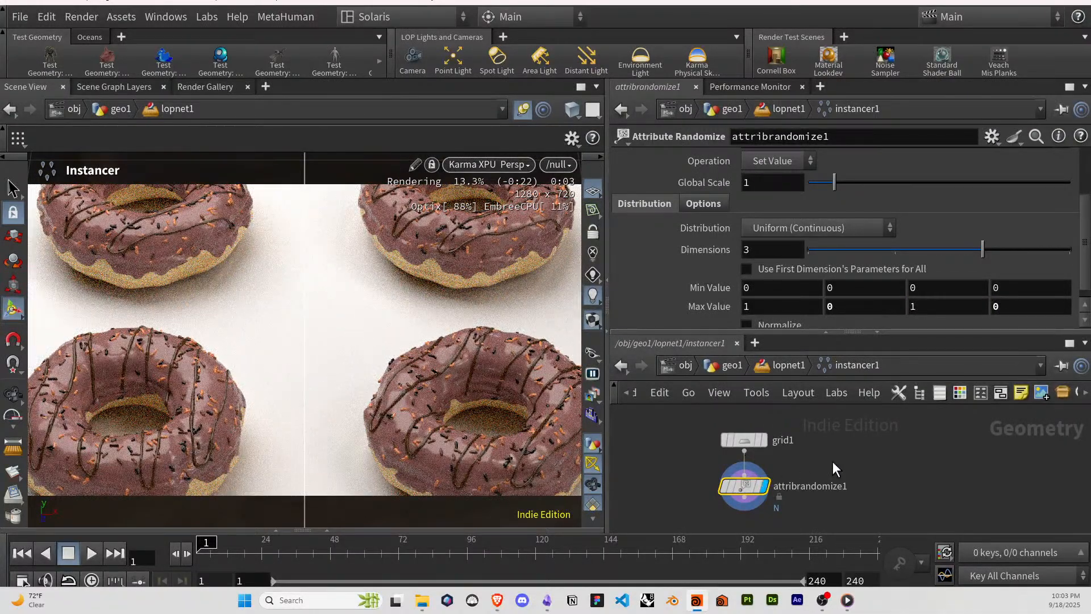
# Delete the channels on grid1's Size parameter.
pyautogui.click(748, 442)
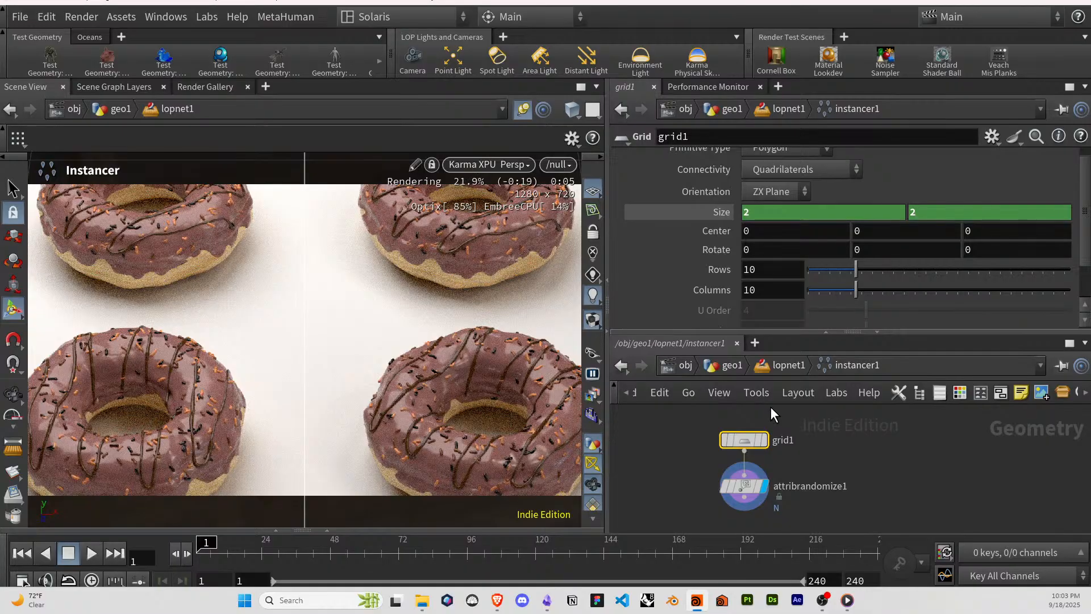
pyautogui.click(816, 453)
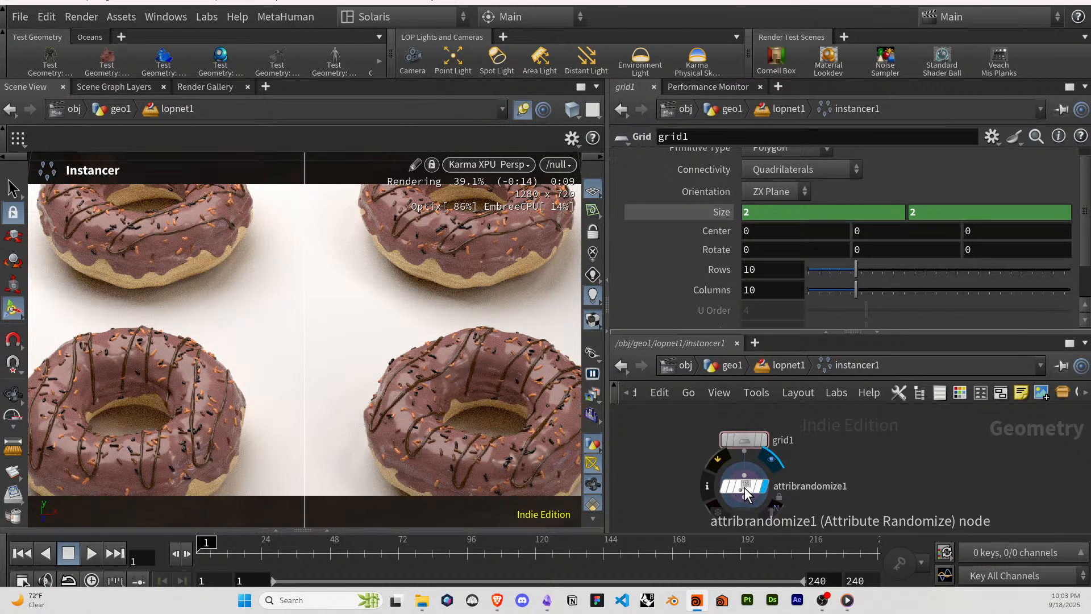
pyautogui.click(771, 219)
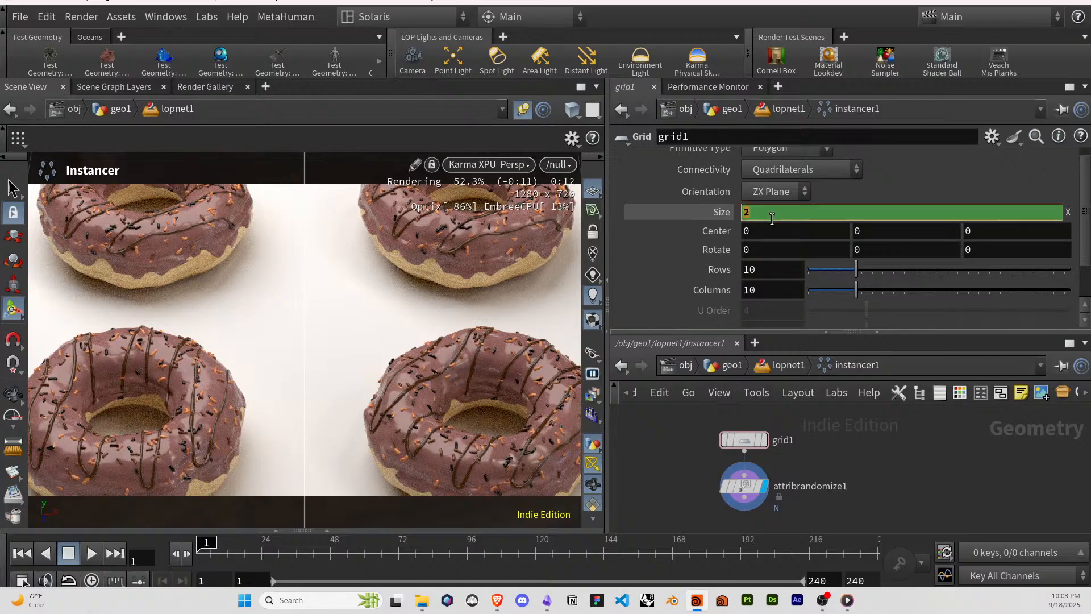
pyautogui.rightClick(724, 210)
pyautogui.click(778, 421)
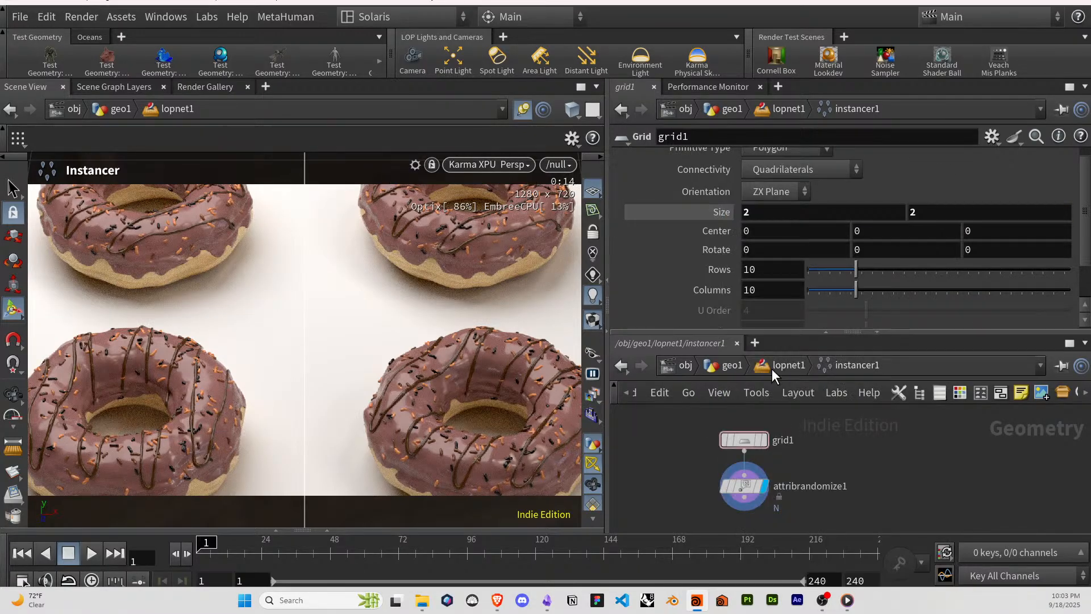
# Set grid1's Size to 1.5 by 1.5 to bring the donuts closer together.
pyautogui.click(761, 220)
pyautogui.write('1')
pyautogui.press('Tab')
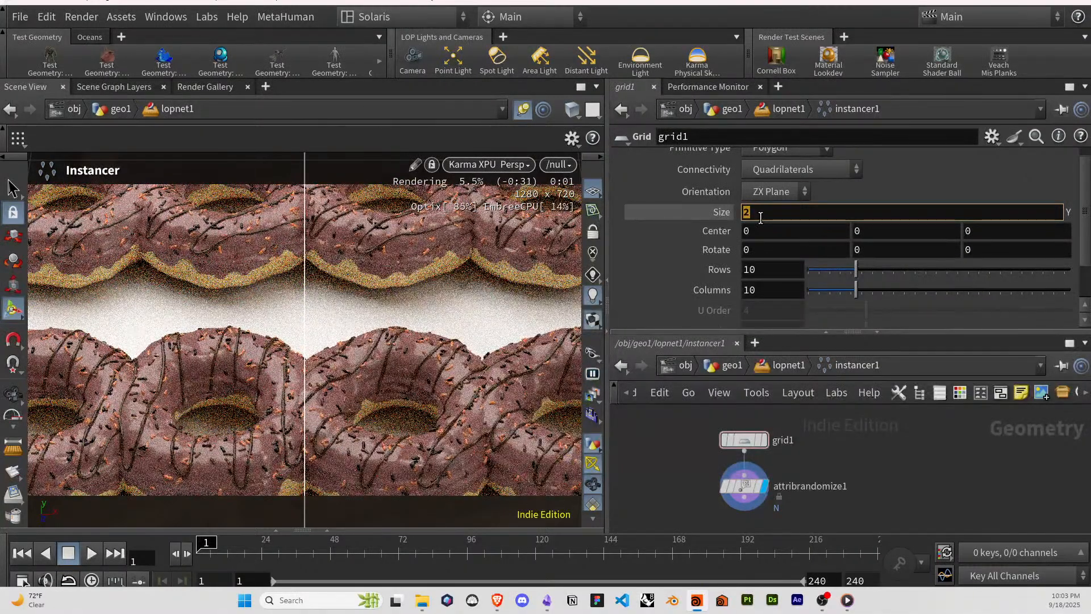
pyautogui.write('1.5')
pyautogui.press('Tab')
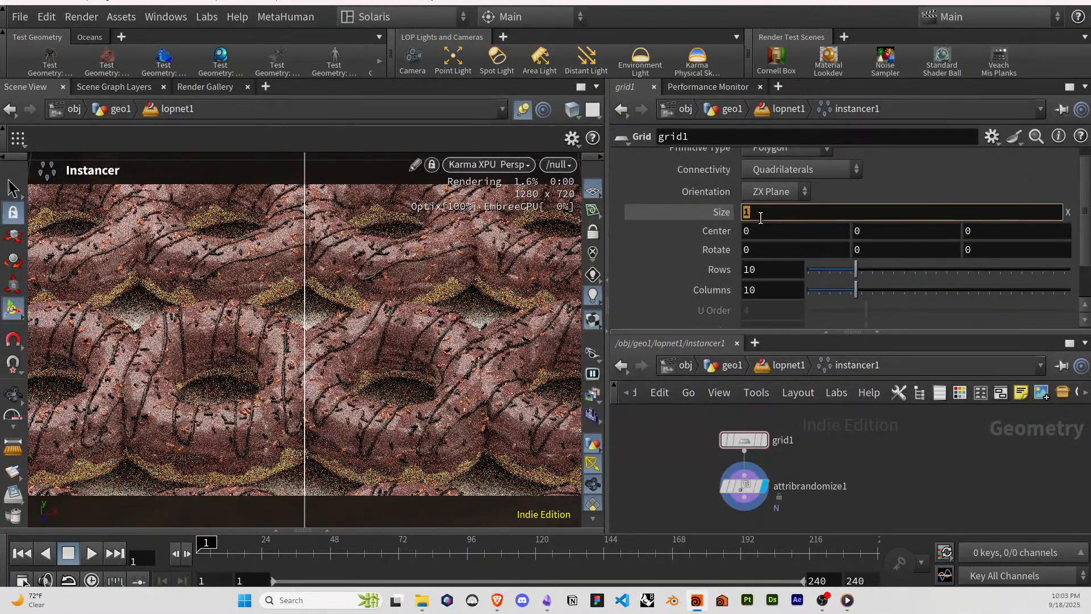
pyautogui.click(760, 219)
pyautogui.write('1.5')
pyautogui.press('Return')
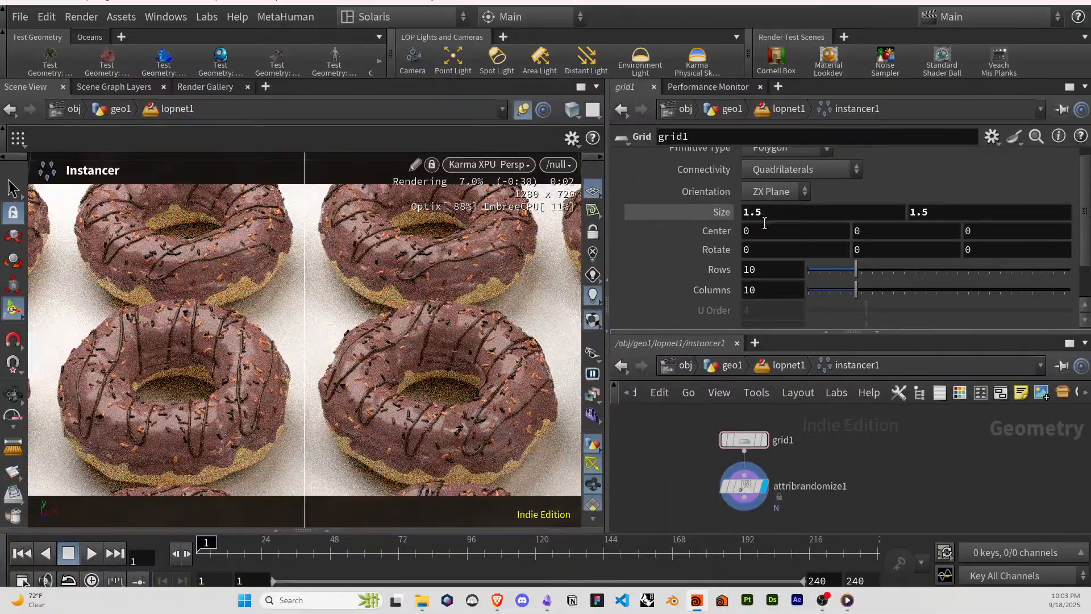
# Try 5 rows and a shifted Center X on grid1, undo both, and look through the /null camera again.
pyautogui.keyDown('alt'); pyautogui.moveTo(568, 296); pyautogui.dragTo(585, 339); pyautogui.keyUp('alt')
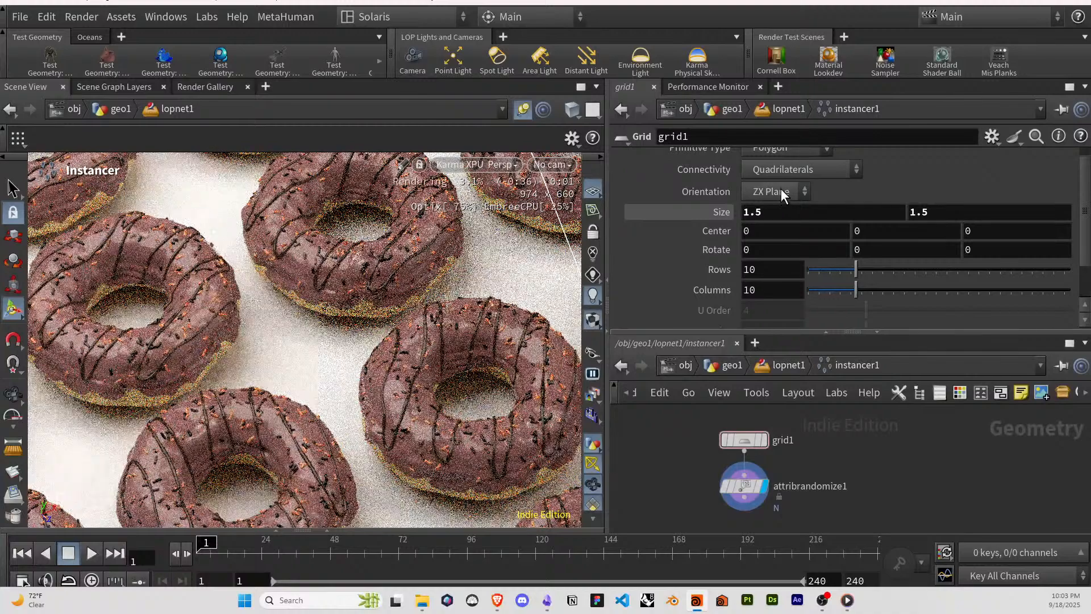
pyautogui.click(748, 488)
pyautogui.click(745, 441)
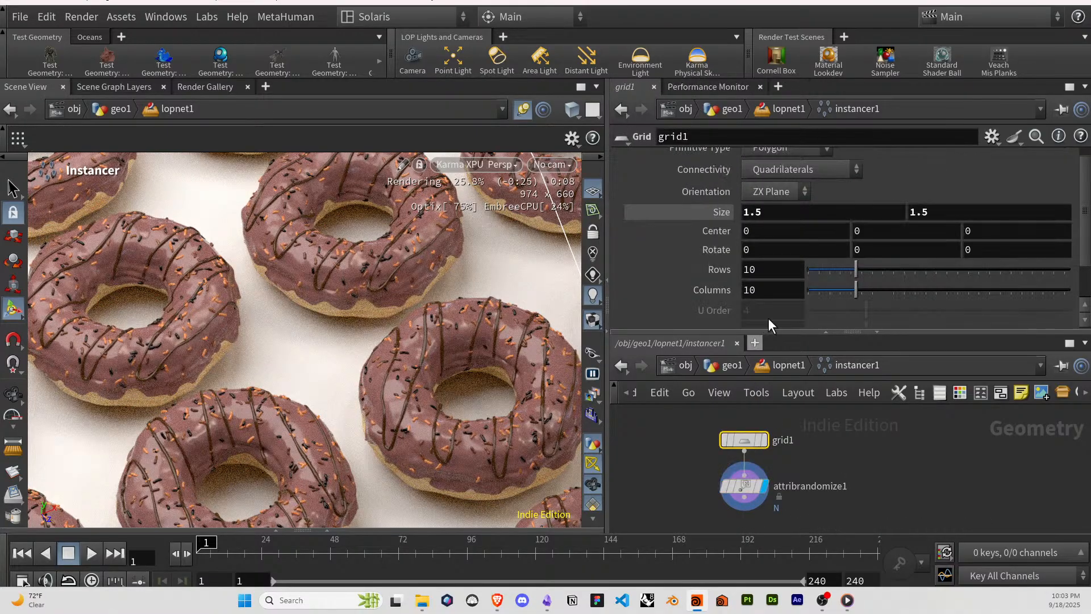
pyautogui.click(775, 276)
pyautogui.write('5')
pyautogui.press('Return')
pyautogui.hotkey('ctrl', 'z')
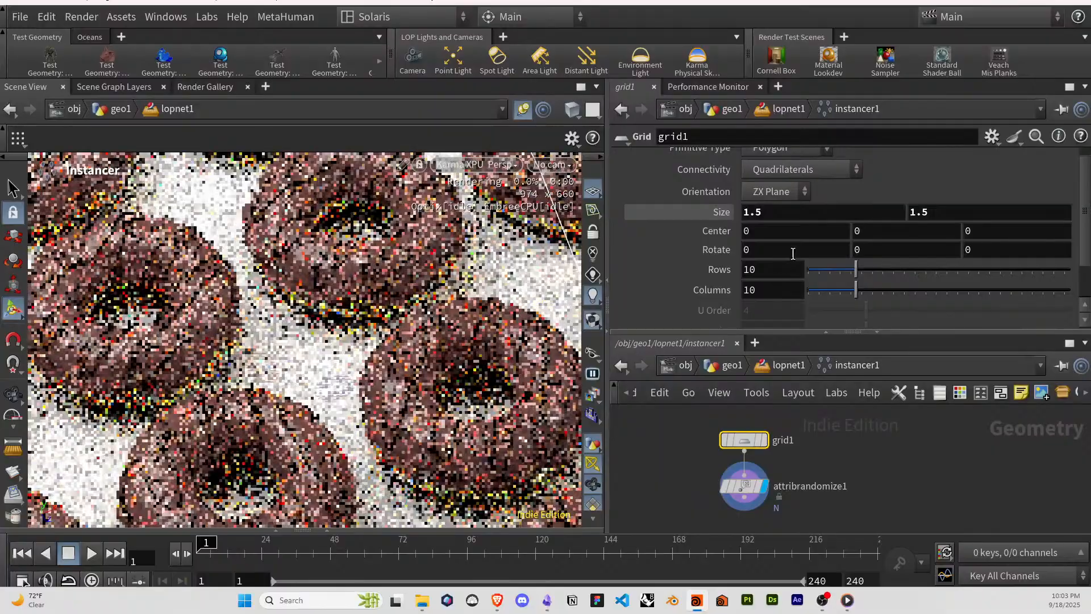
pyautogui.moveTo(794, 232); pyautogui.dragTo(762, 235, button='middle')
pyautogui.hotkey('ctrl', 'z')
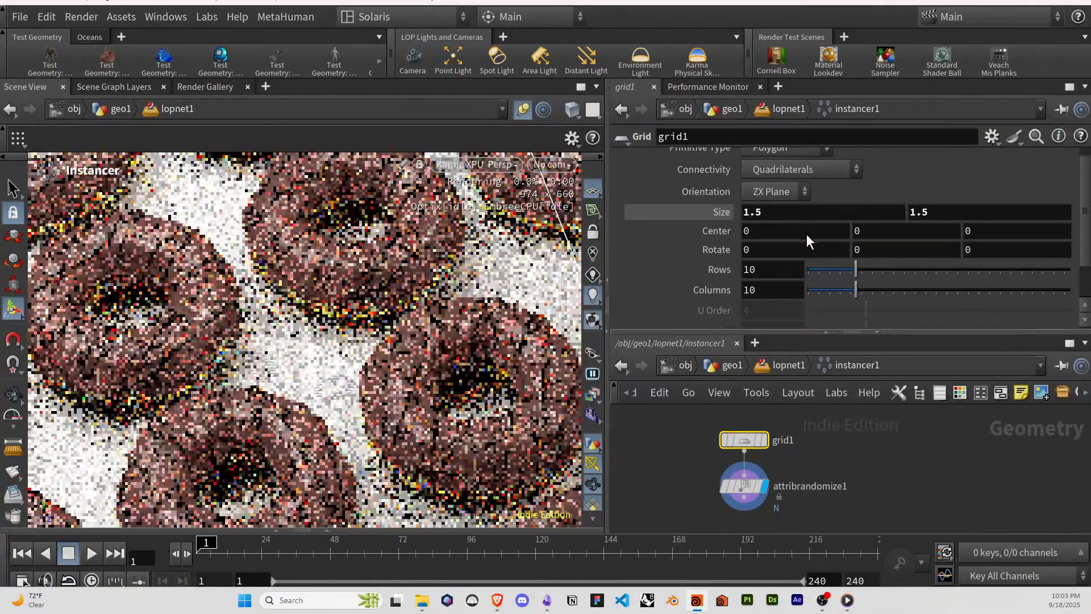
pyautogui.click(550, 165)
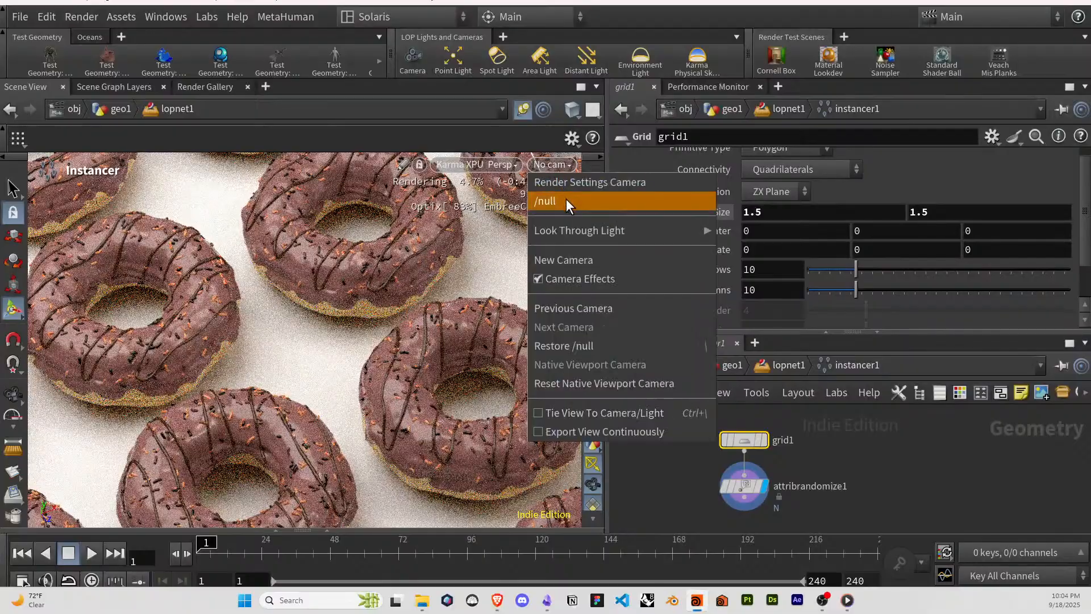
pyautogui.click(566, 203)
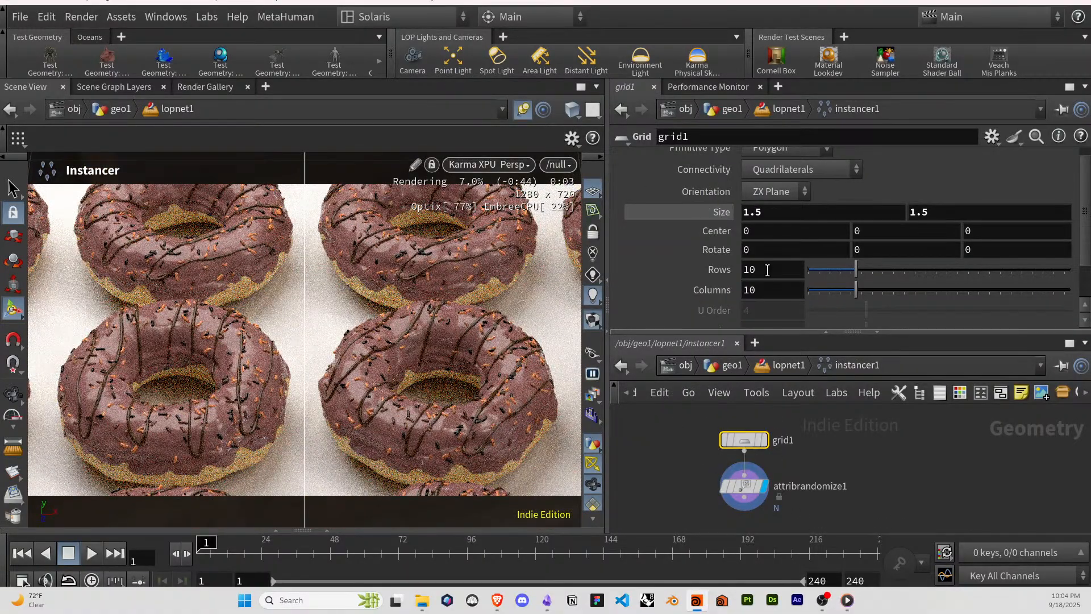
# Rotate grid1 by 45 degrees on Y and set its Center X to -0.1.
pyautogui.click(775, 248)
pyautogui.press('Tab')
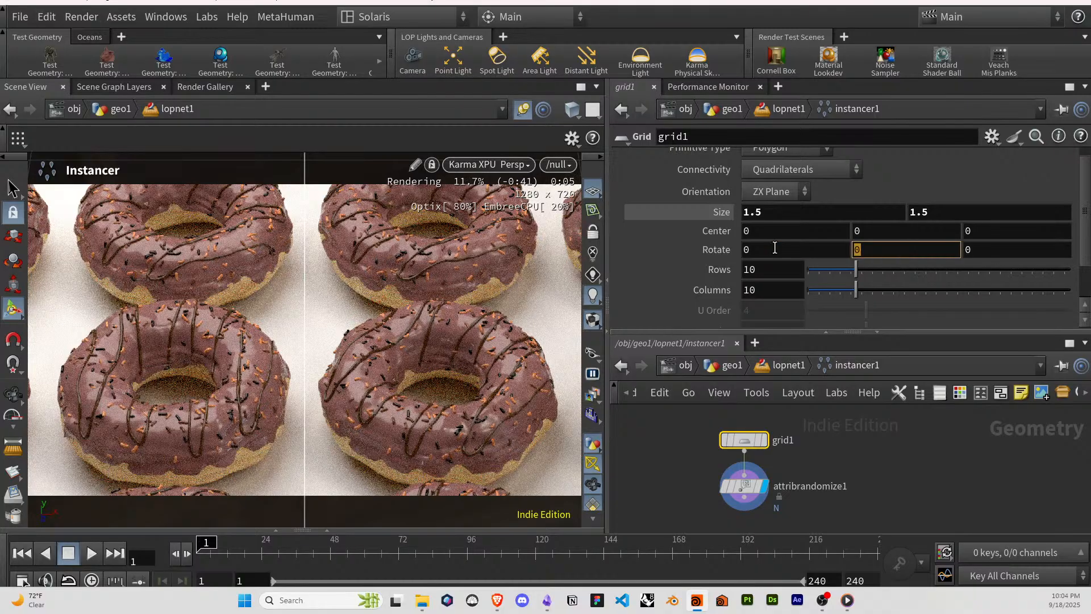
pyautogui.press('Return')
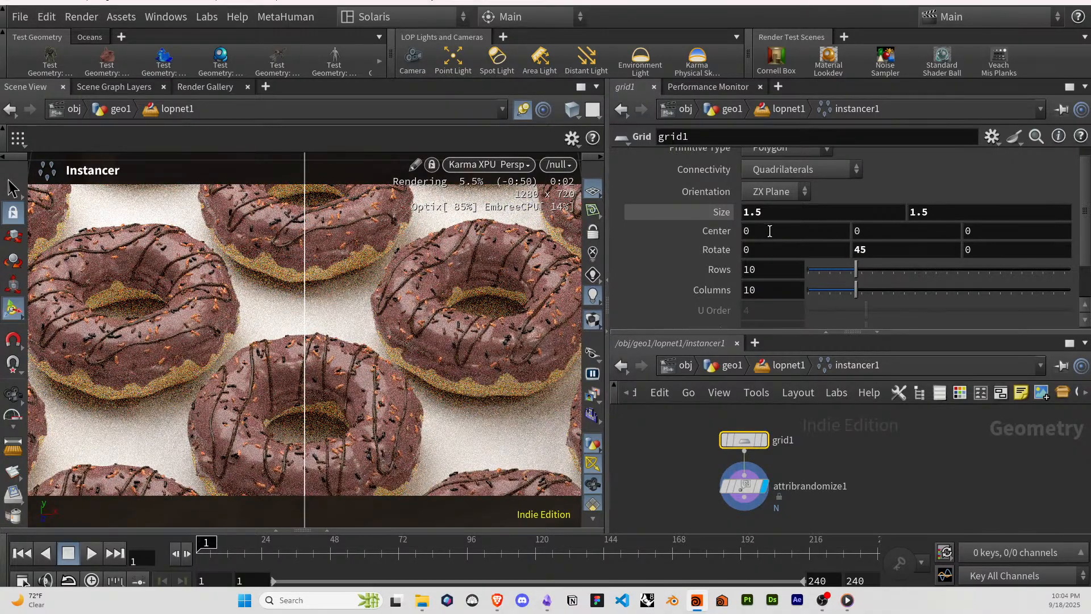
pyautogui.moveTo(769, 231)
pyautogui.mouseDown(button='middle')
pyautogui.moveTo(741, 227)
pyautogui.moveTo(765, 230)
pyautogui.mouseUp(button='middle')
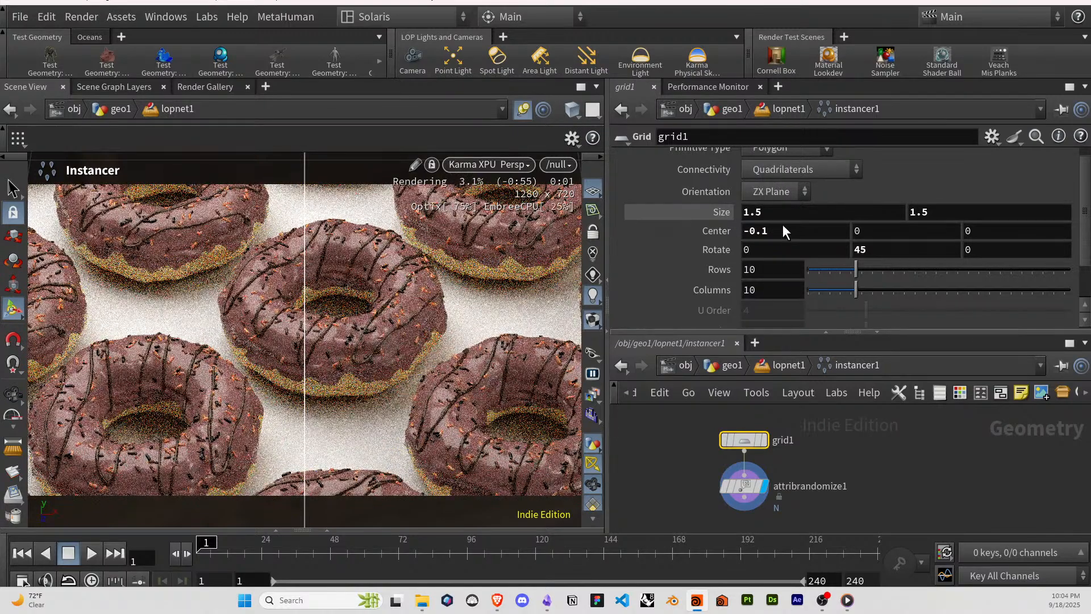
pyautogui.click(783, 226)
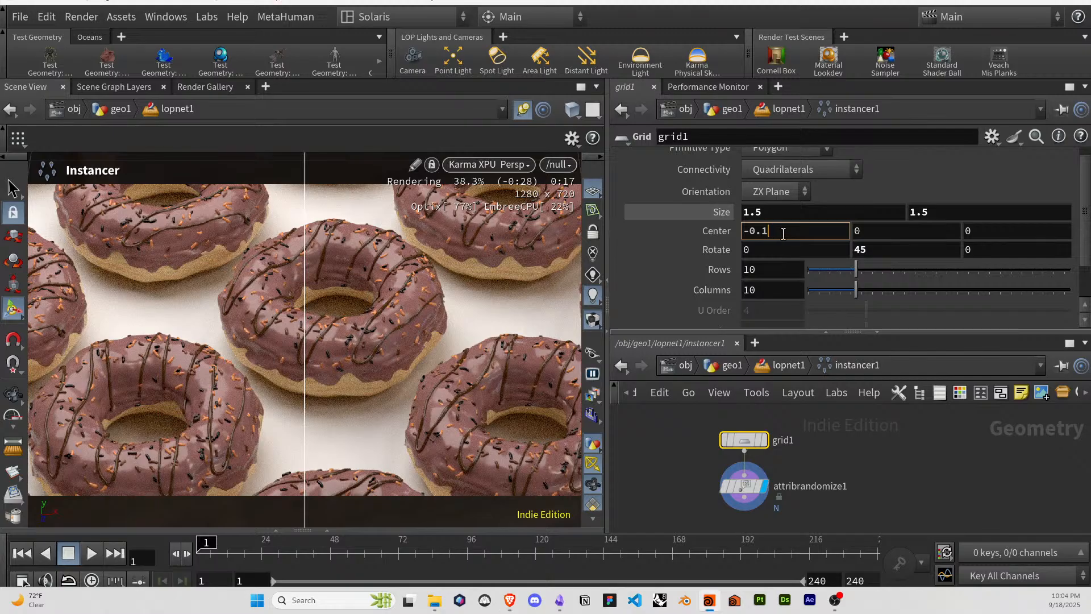
# Try -0.25 for grid1's Center X, and settle on -0.15.
pyautogui.write('5')
pyautogui.press('Return')
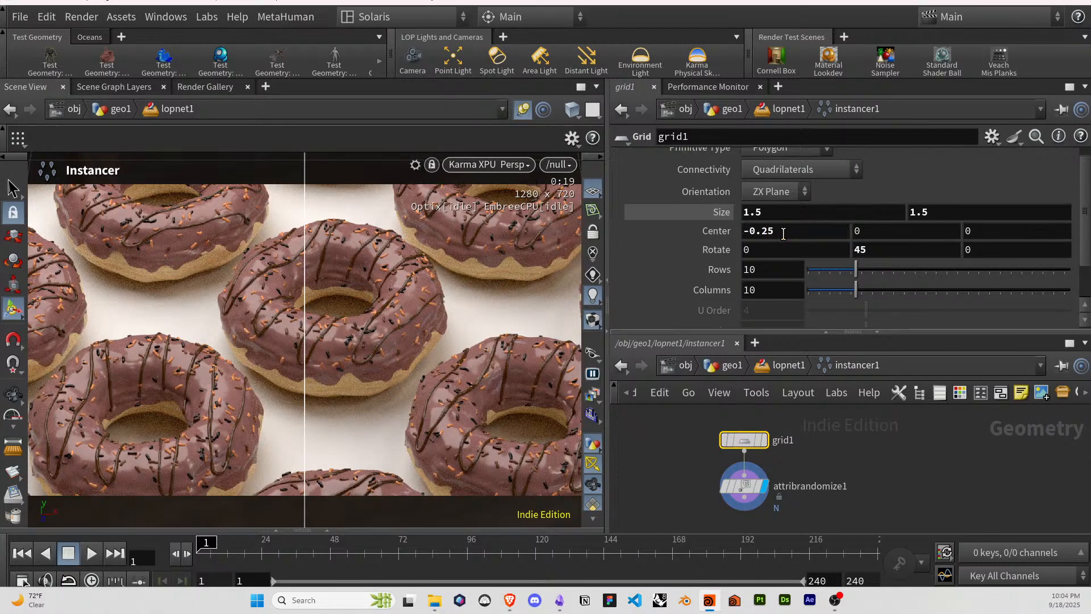
pyautogui.click(784, 232)
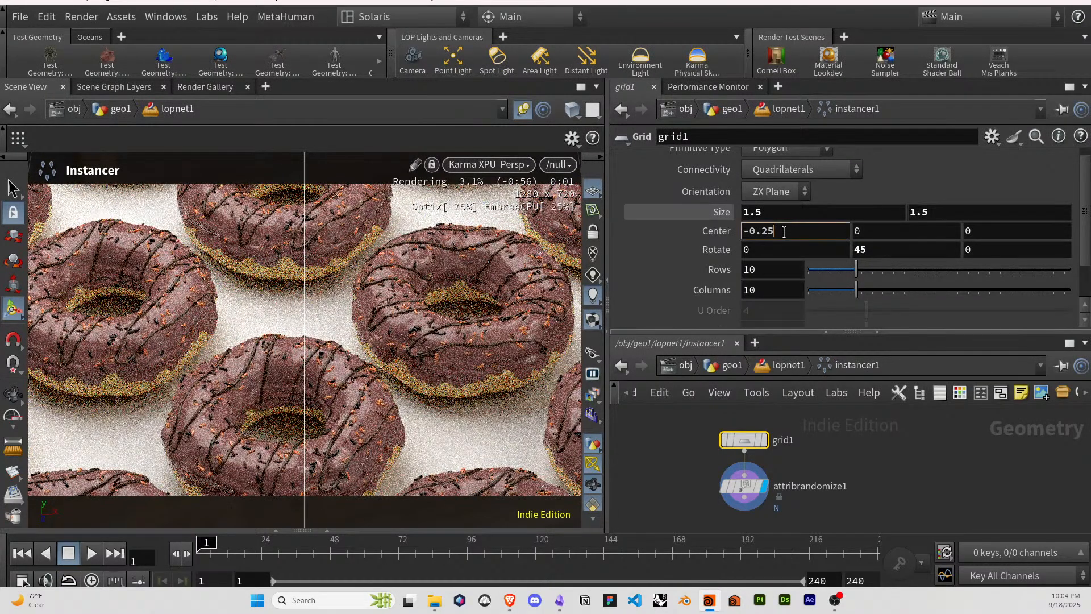
pyautogui.press('BackSpace')
pyautogui.press('BackSpace')
pyautogui.write('15')
pyautogui.press('Return')
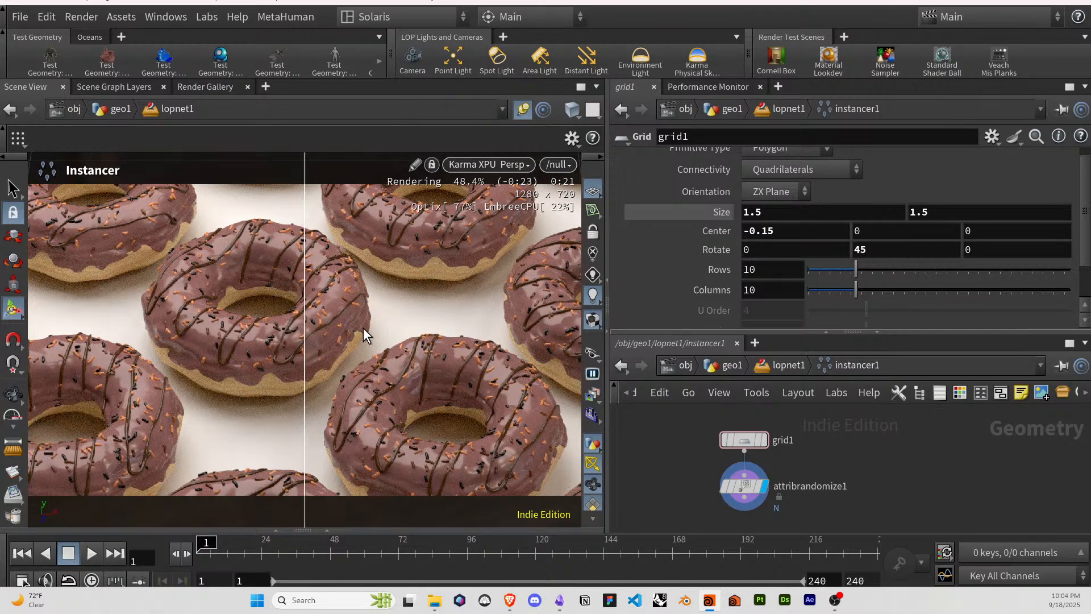
# Examine the drizzle, sprinkles and chocolate node groups of the donut's geometry network in geo1.
pyautogui.click(735, 366)
pyautogui.scroll(-2, 795, 433)
pyautogui.moveTo(794, 433); pyautogui.dragTo(805, 482, button='middle')
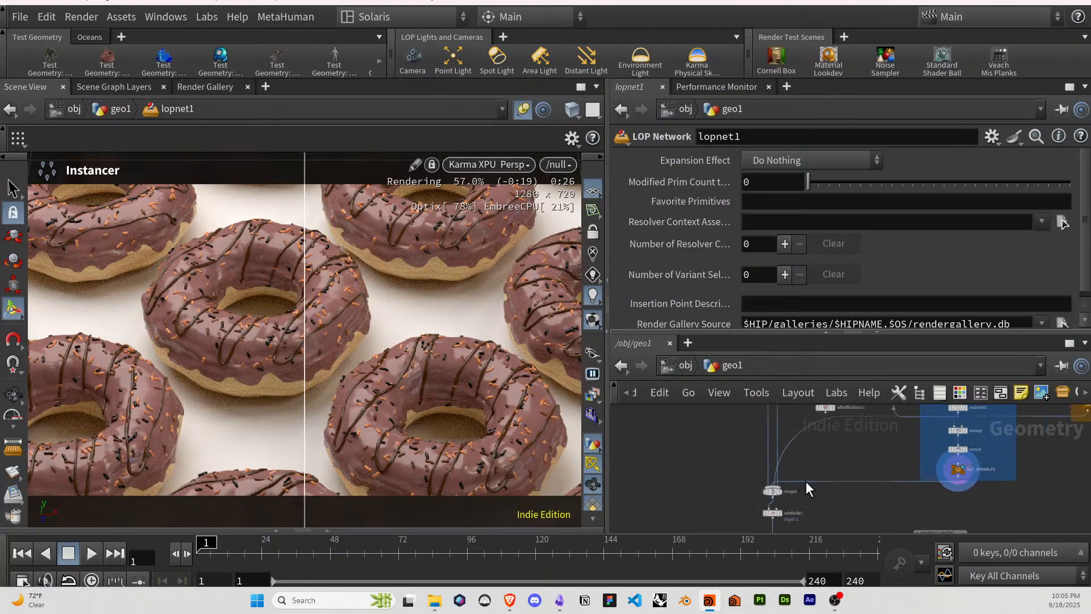
pyautogui.scroll(-2, 805, 482)
pyautogui.moveTo(824, 445); pyautogui.dragTo(784, 480, button='middle')
pyautogui.scroll(3, 926, 439)
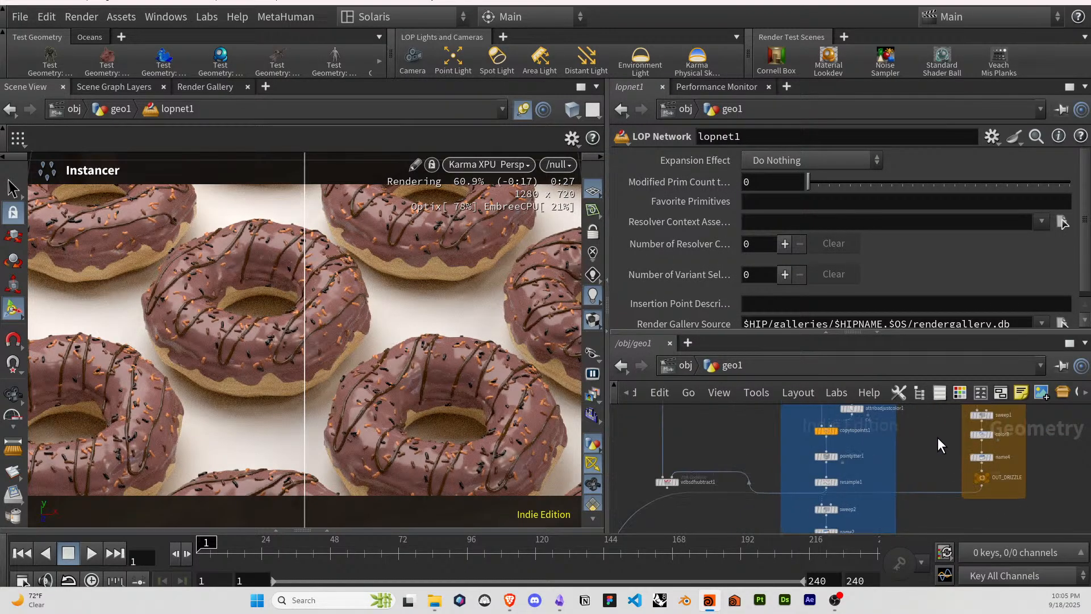
pyautogui.scroll(2, 938, 437)
pyautogui.moveTo(938, 440); pyautogui.dragTo(826, 485, button='middle')
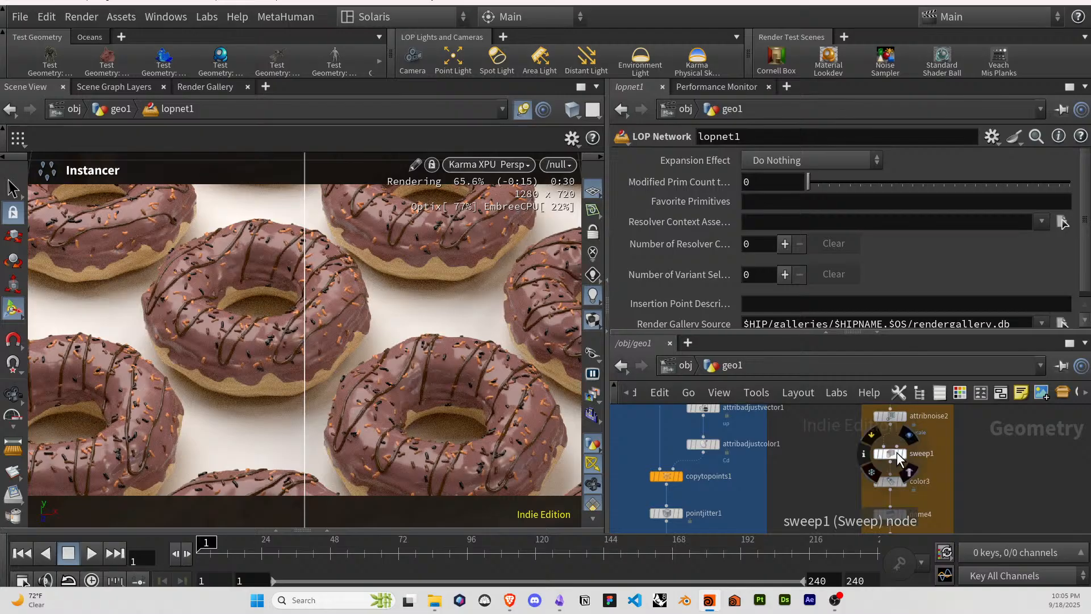
pyautogui.scroll(-1, 801, 452)
pyautogui.moveTo(801, 452); pyautogui.dragTo(849, 490, button='middle')
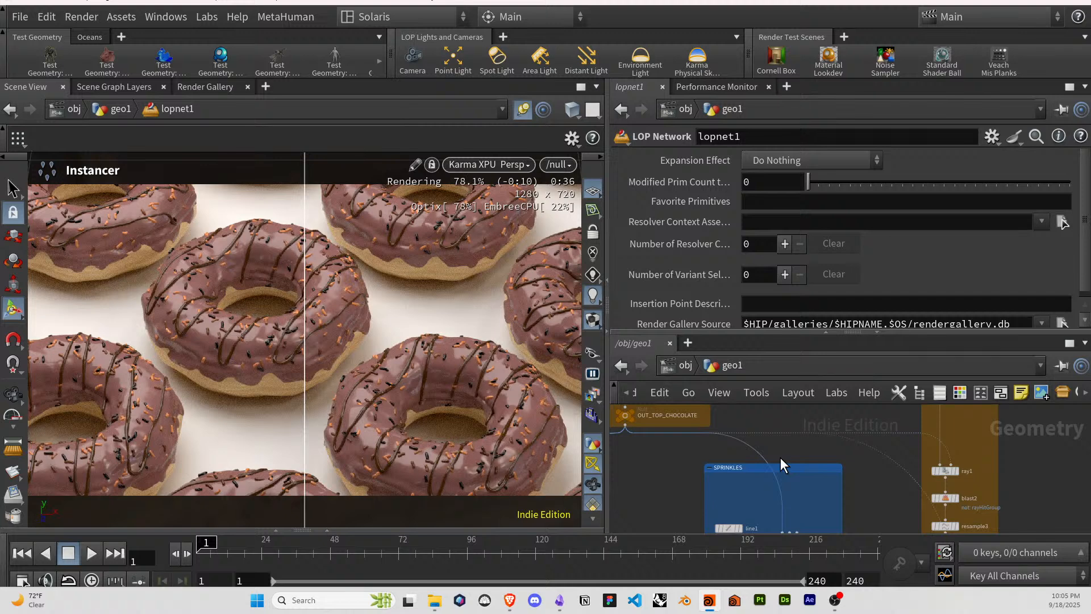
pyautogui.moveTo(780, 458); pyautogui.dragTo(836, 486, button='middle')
pyautogui.scroll(2, 792, 450)
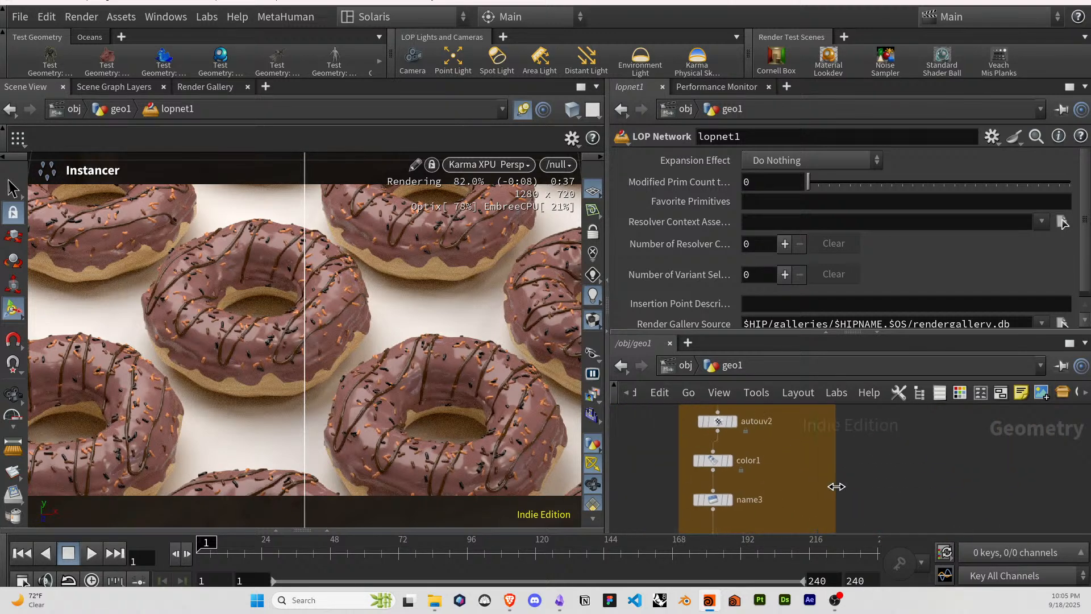
pyautogui.click(681, 365)
pyautogui.doubleClick(853, 465)
pyautogui.press('f')
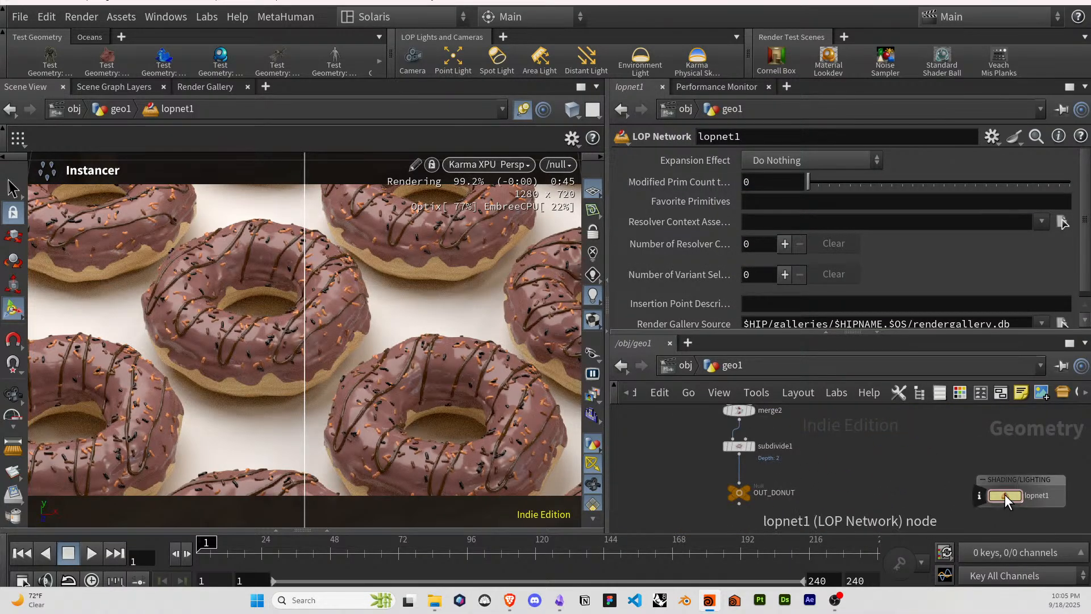
# Go into lopnet1 and delete the dome light node above arealight1.
pyautogui.doubleClick(1005, 494)
pyautogui.moveTo(848, 489); pyautogui.dragTo(892, 457, button='middle')
pyautogui.scroll(3, 801, 430)
pyautogui.click(762, 443)
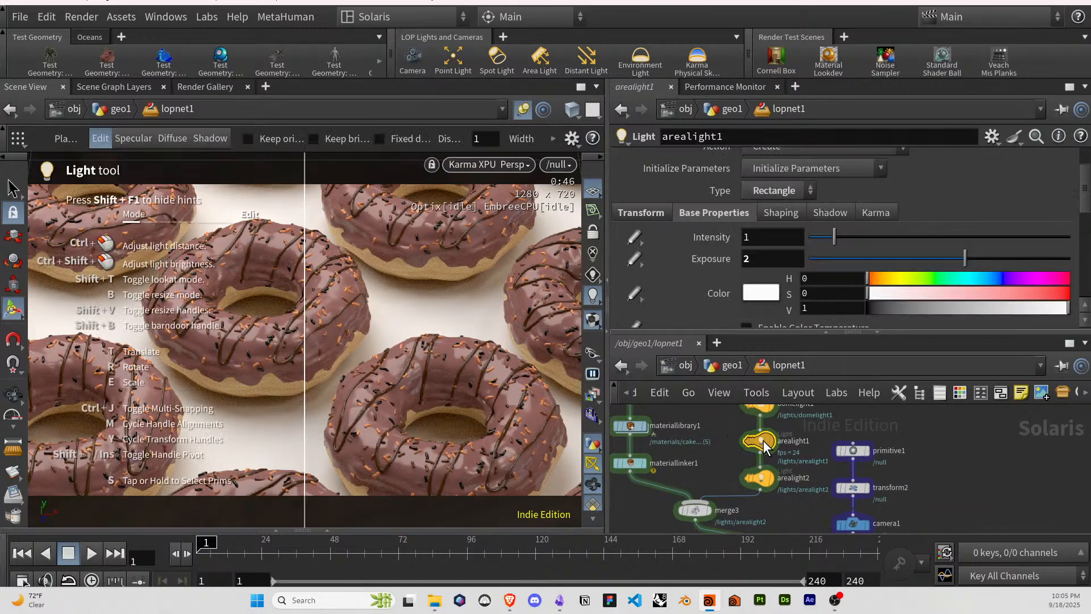
pyautogui.click(753, 417)
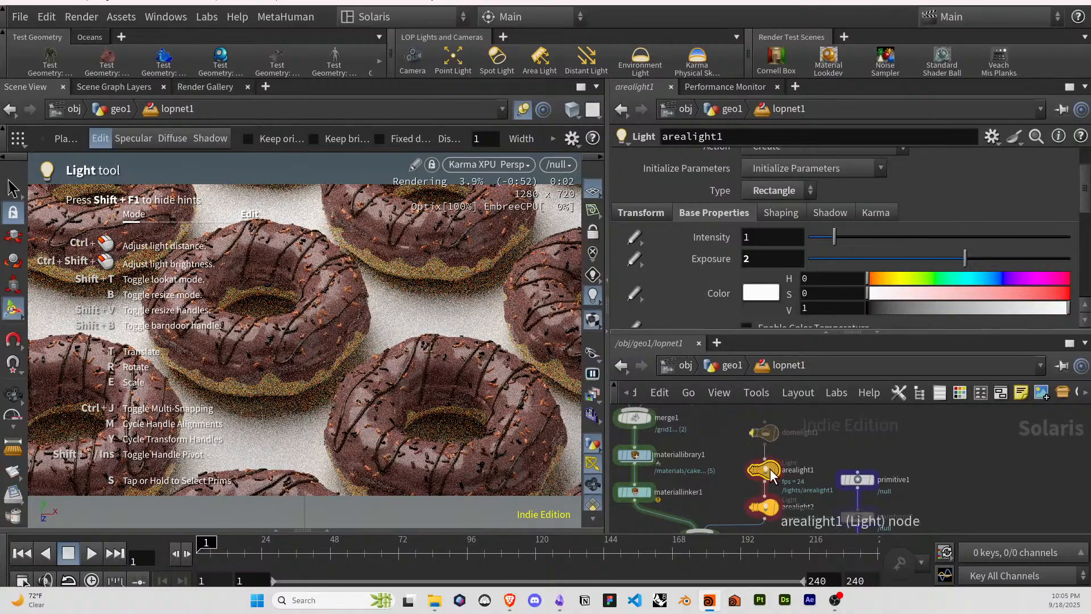
pyautogui.click(765, 434)
pyautogui.press('Delete')
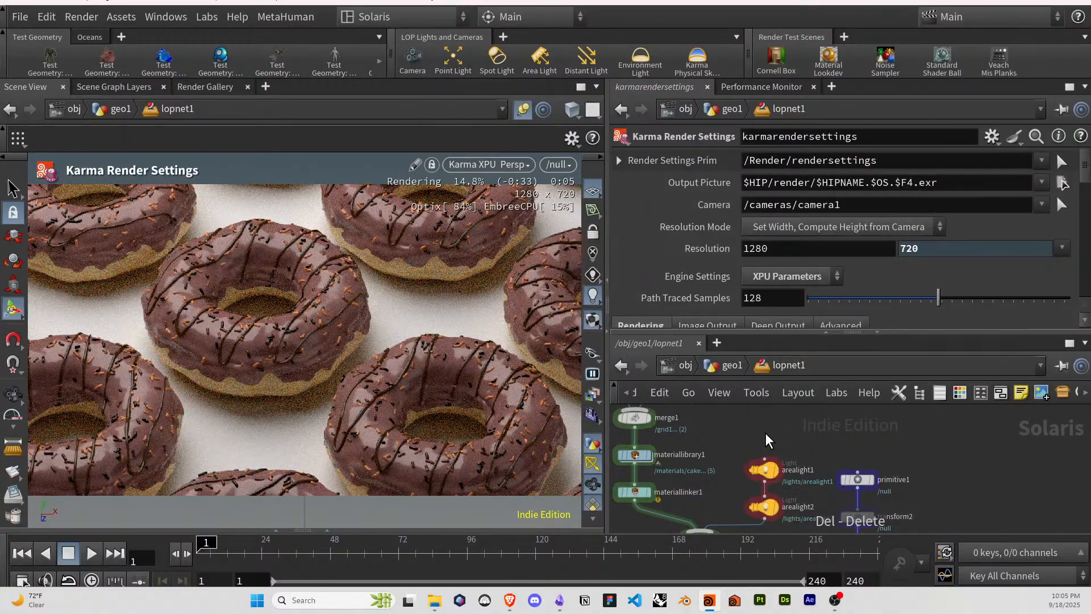
# Add a Distant Light node and wire it in above arealight1.
pyautogui.press('Tab')
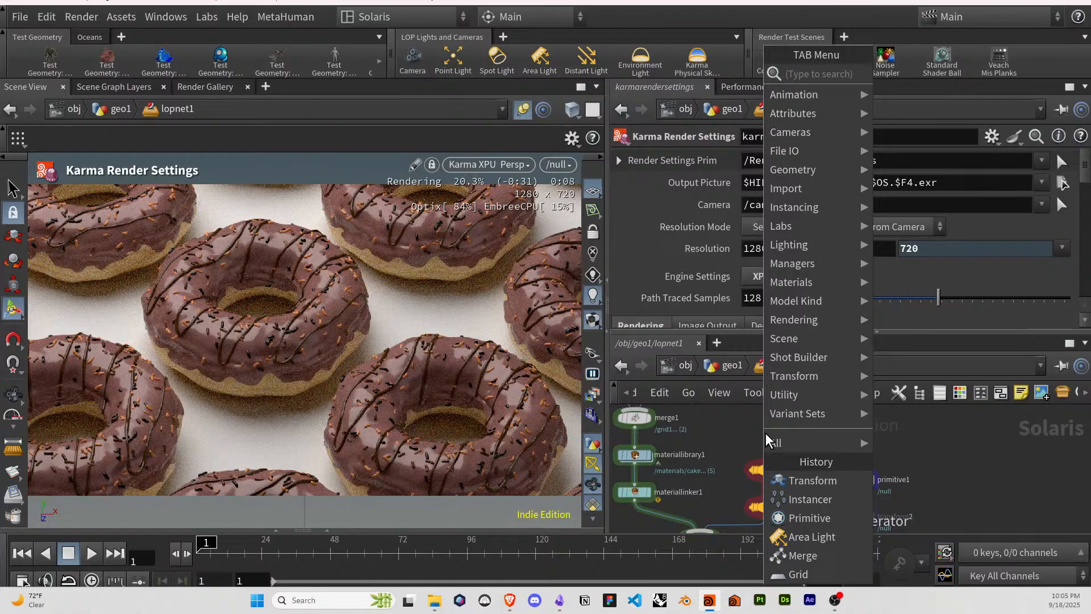
pyautogui.write('li')
pyautogui.press('Down')
pyautogui.press('Down')
pyautogui.press('Down')
pyautogui.press('Down')
pyautogui.press('Down')
pyautogui.press('Down')
pyautogui.press('Down')
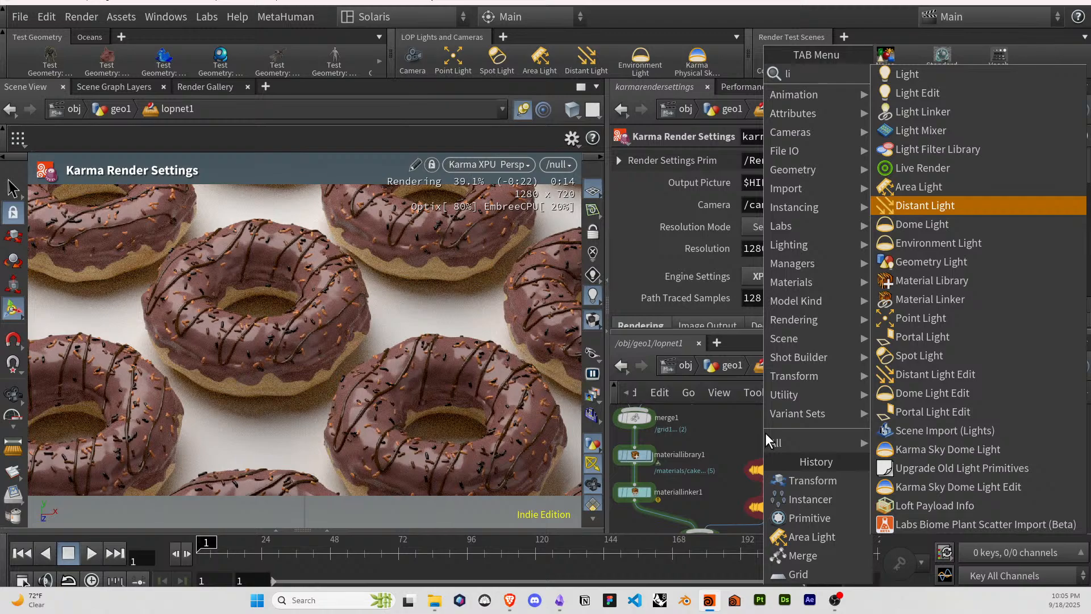
pyautogui.press('Return')
pyautogui.click(763, 434)
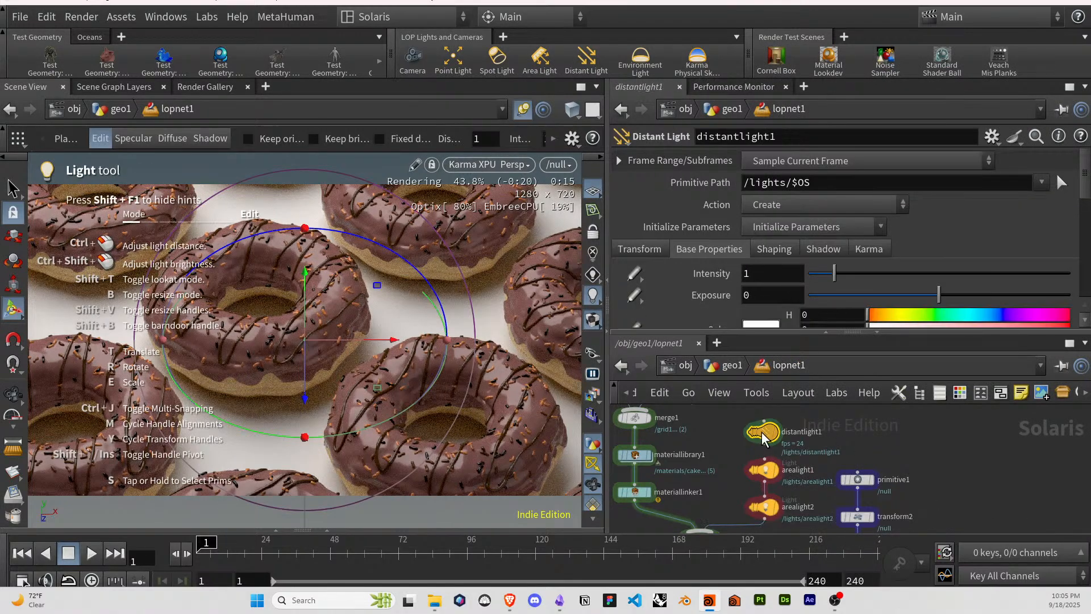
pyautogui.moveTo(763, 444)
pyautogui.mouseDown()
pyautogui.moveTo(765, 459)
pyautogui.moveTo(770, 425)
pyautogui.mouseUp()
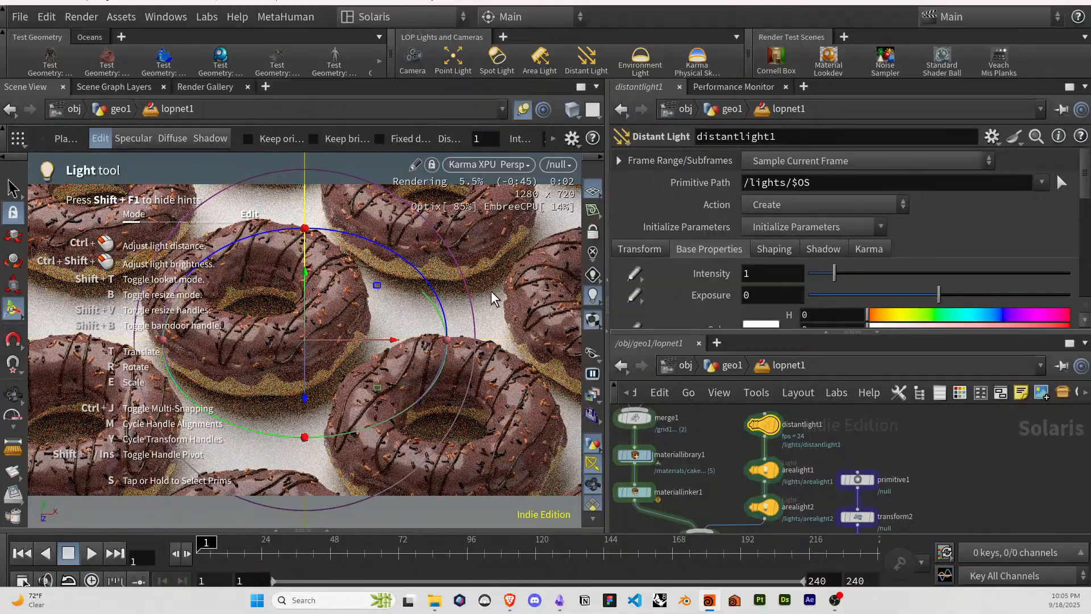
# Set the distant light's X rotation to 90 and its Y translation to 1.
pyautogui.keyDown('alt'); pyautogui.moveTo(492, 293); pyautogui.dragTo(494, 287); pyautogui.keyUp('alt')
pyautogui.scroll(-5, 500, 284)
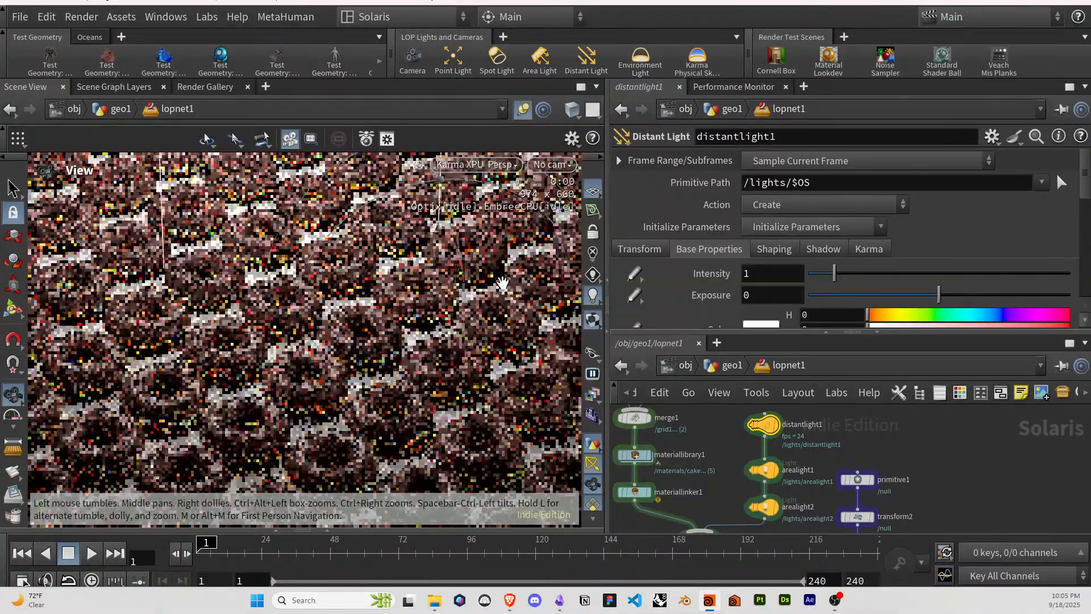
pyautogui.scroll(-8, 502, 283)
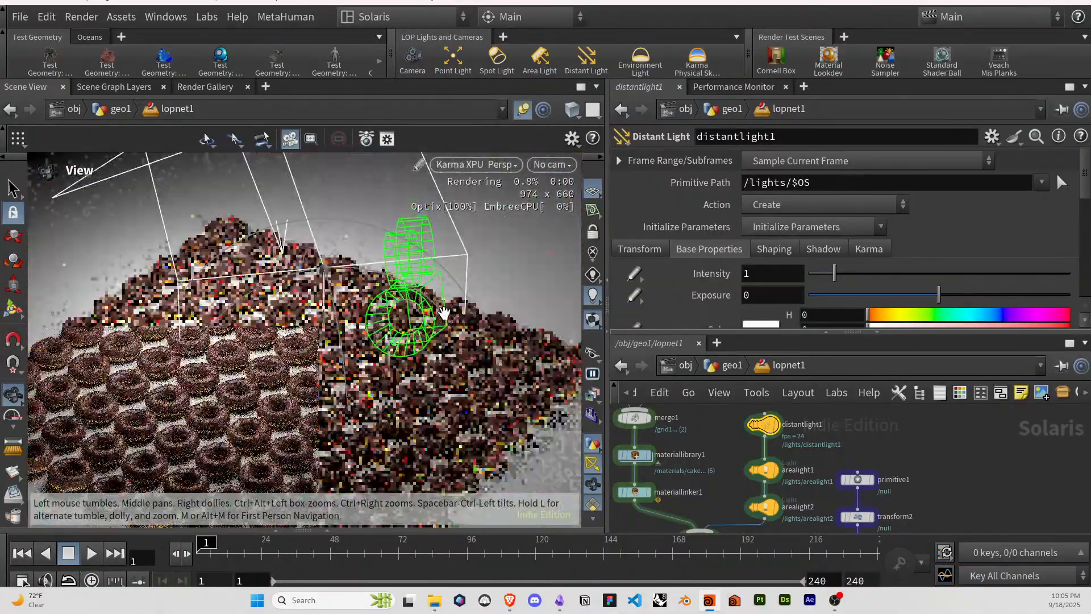
pyautogui.keyDown('alt'); pyautogui.moveTo(444, 313); pyautogui.dragTo(504, 289); pyautogui.keyUp('alt')
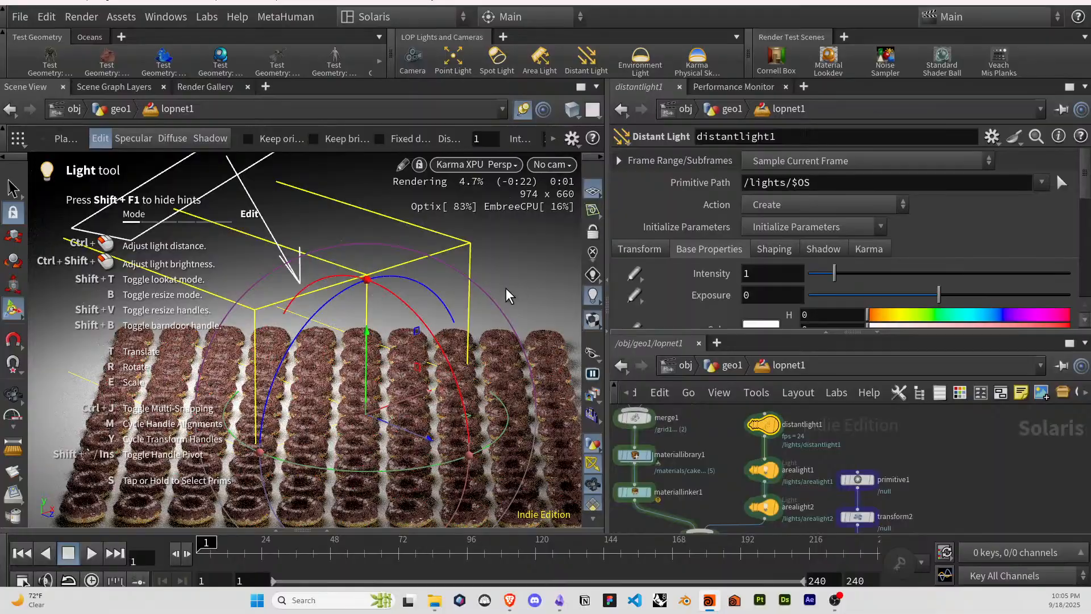
pyautogui.click(659, 250)
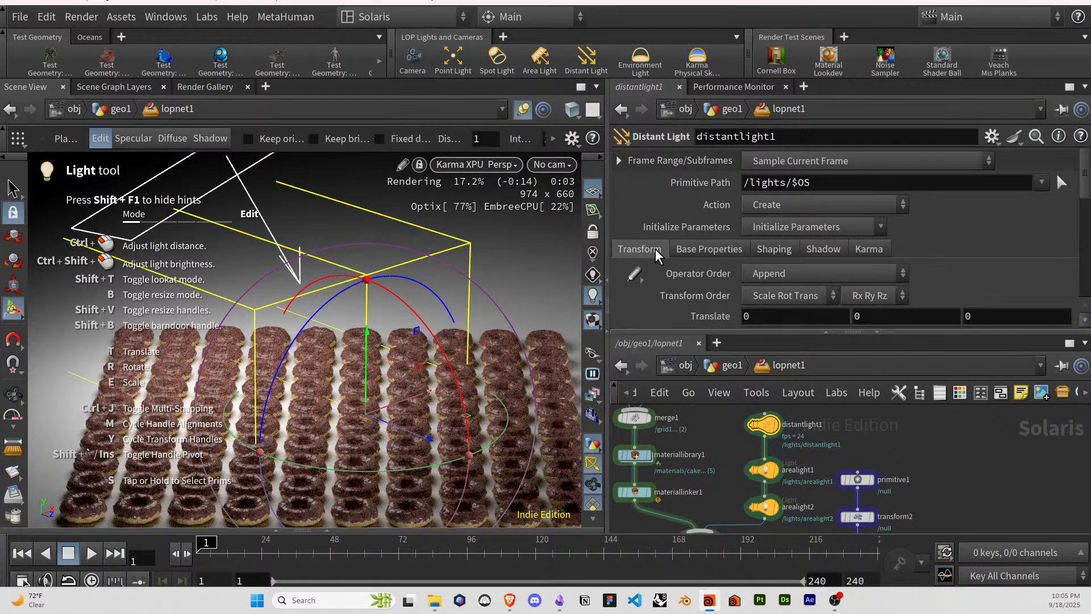
pyautogui.scroll(-2, 711, 281)
pyautogui.click(805, 289)
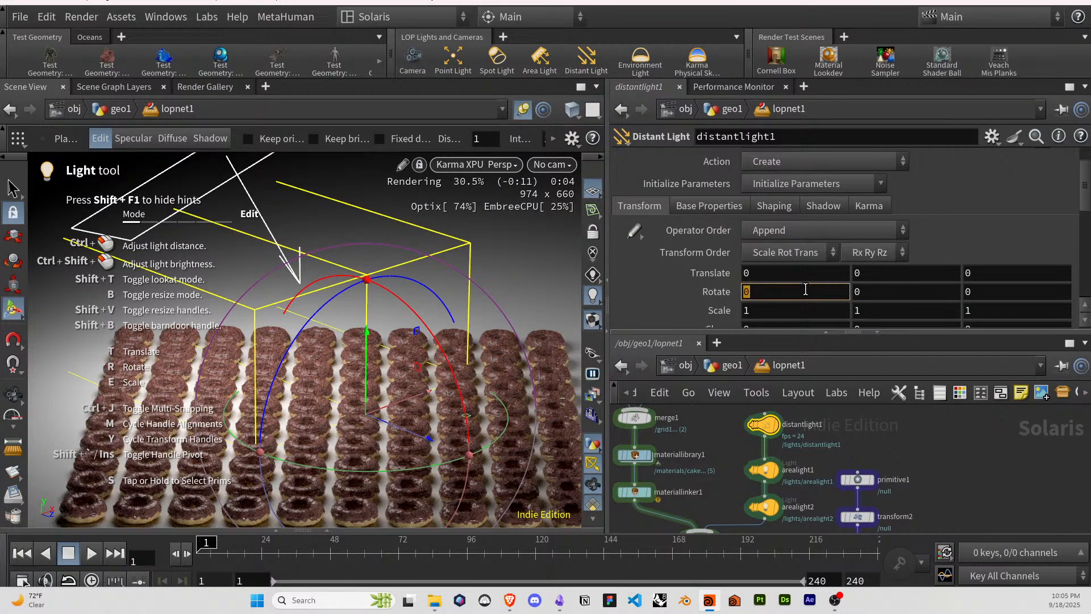
pyautogui.press('Return')
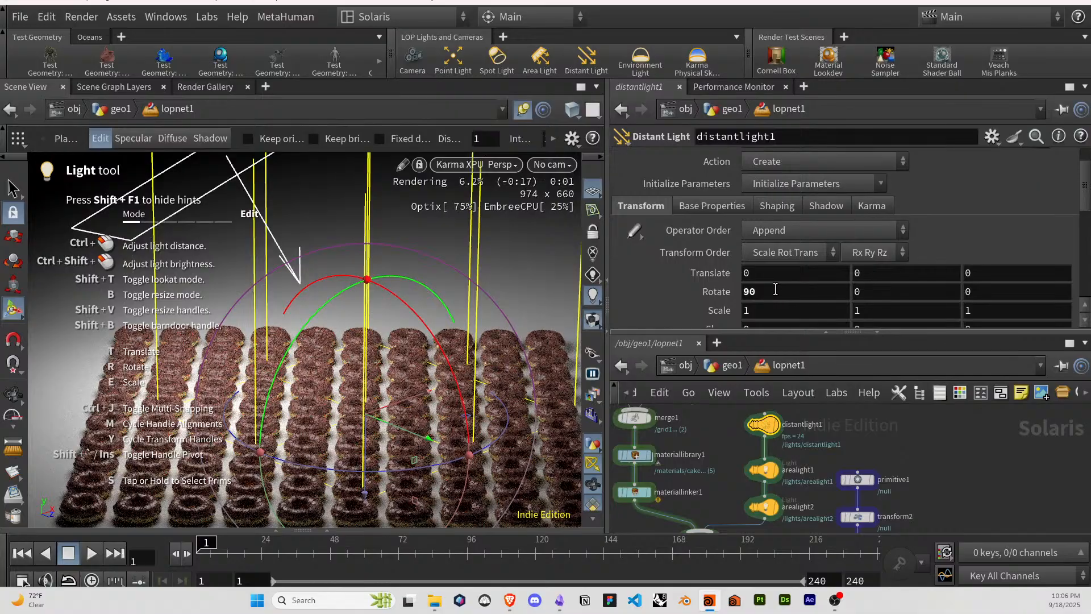
pyautogui.moveTo(867, 277); pyautogui.dragTo(920, 269, button='middle')
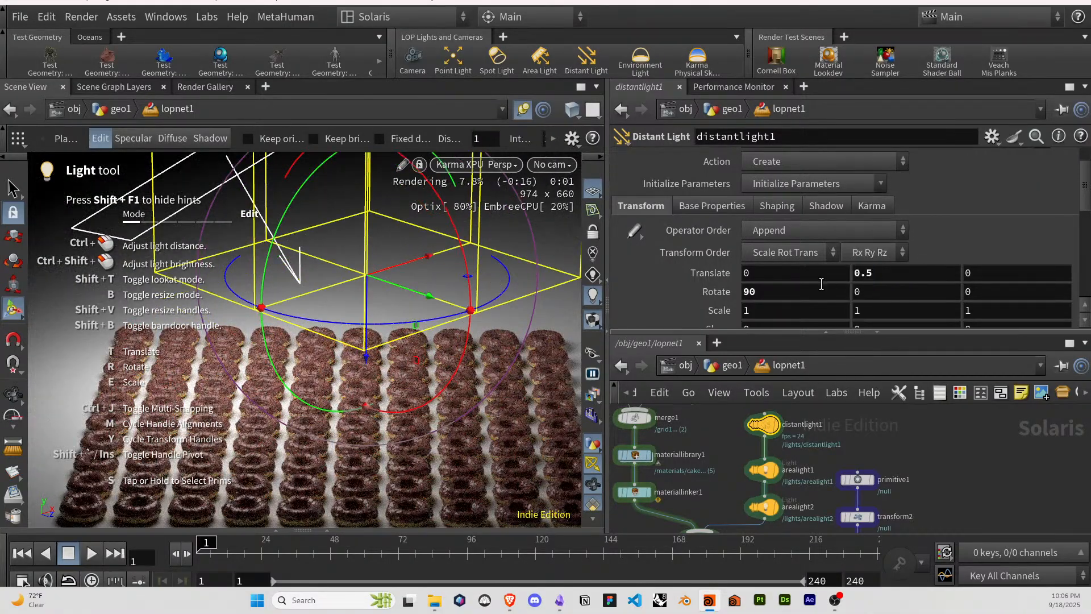
pyautogui.click(877, 278)
pyautogui.write('1')
pyautogui.press('Return')
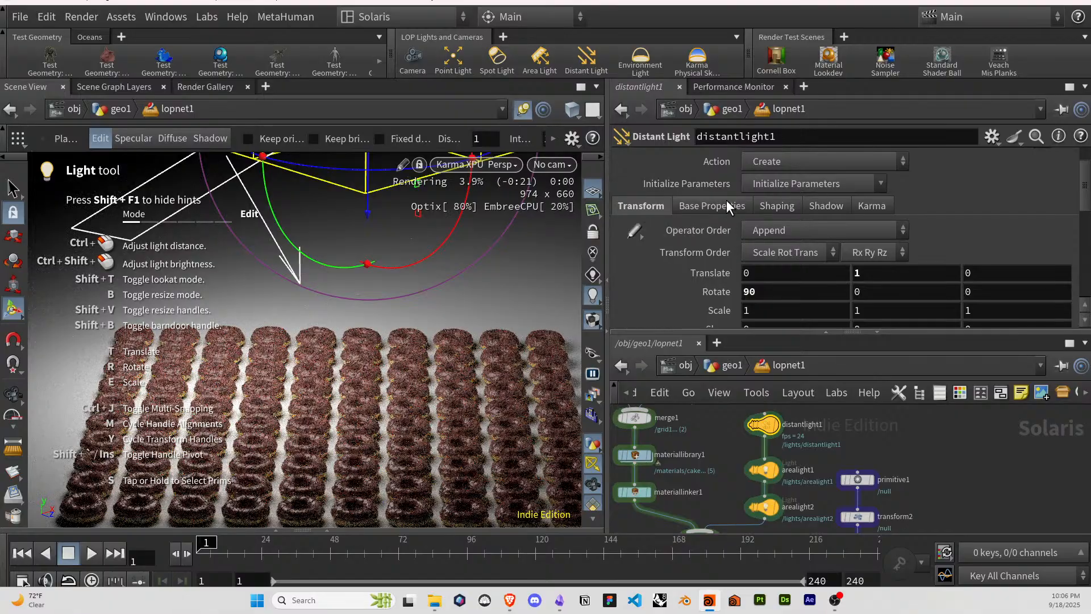
# Set the distant light's exposure to 2 and try lowering it to about -9.87.
pyautogui.click(726, 200)
pyautogui.click(784, 250)
pyautogui.press('Return')
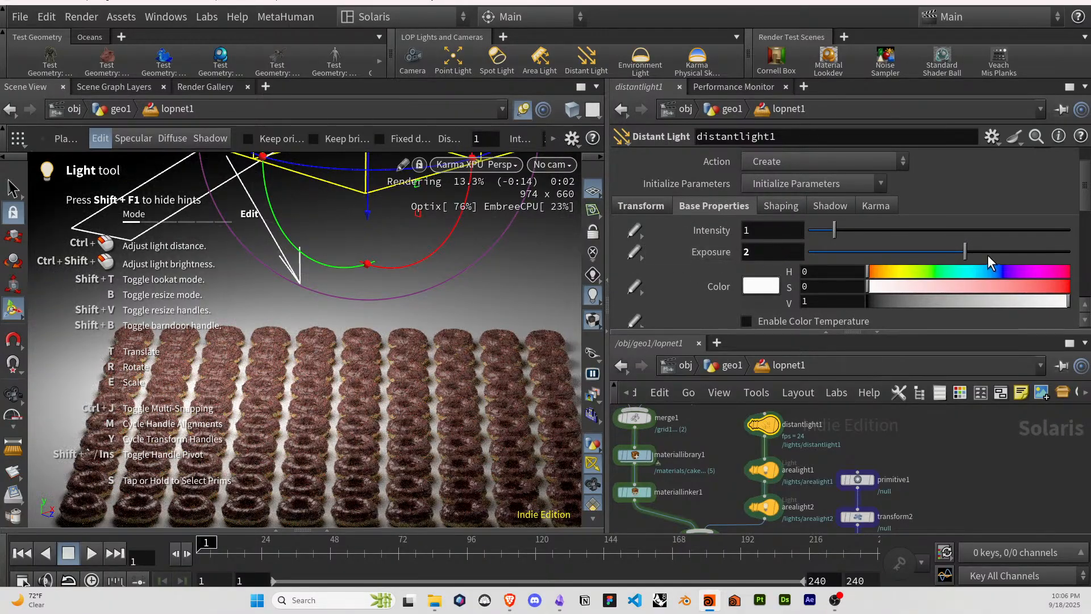
pyautogui.moveTo(987, 255); pyautogui.dragTo(812, 252)
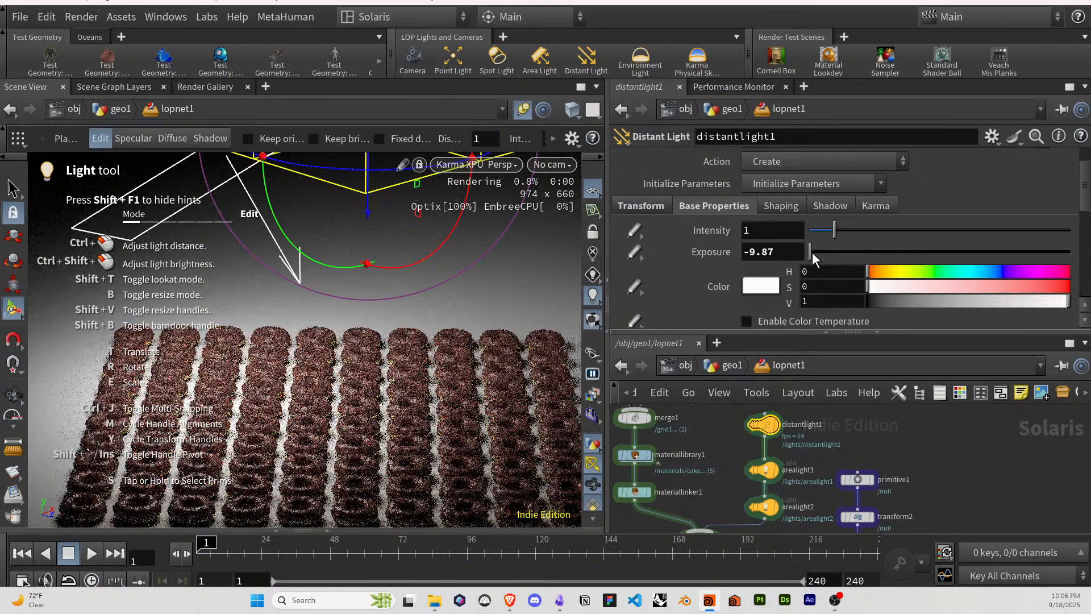
# Set the distant light's X rotation to -90 and look through the /null camera.
pyautogui.click(647, 206)
pyautogui.click(764, 291)
pyautogui.write('90')
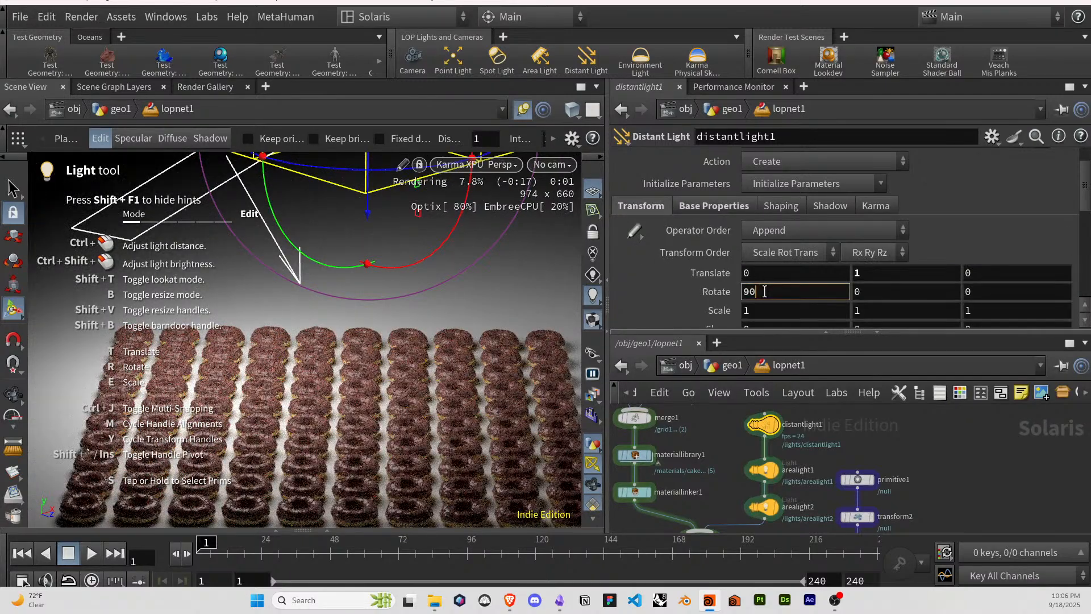
pyautogui.press('Home')
pyautogui.write('-')
pyautogui.press('Return')
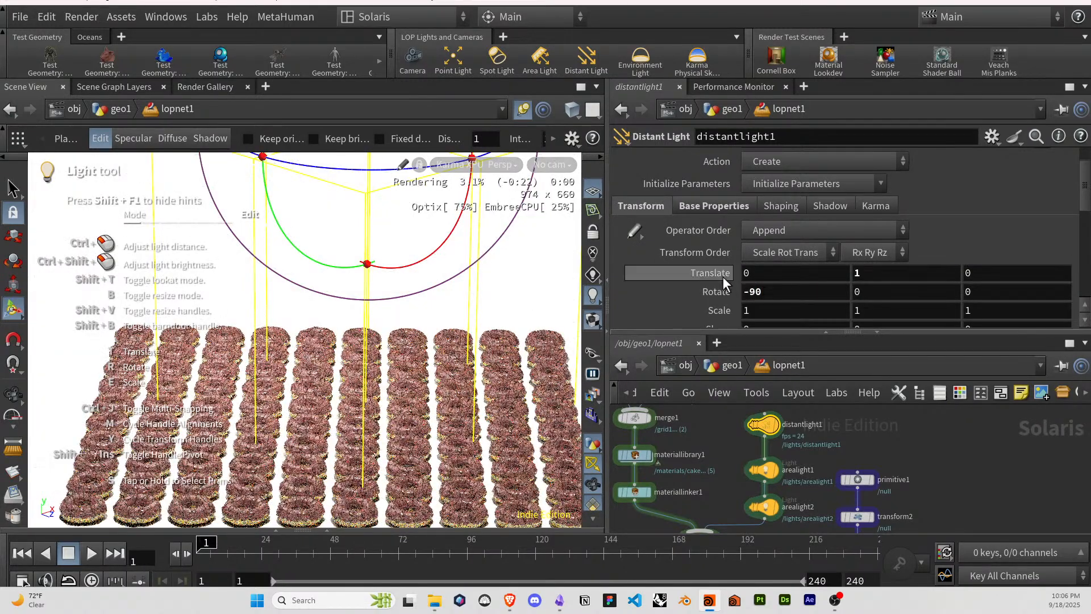
pyautogui.click(555, 167)
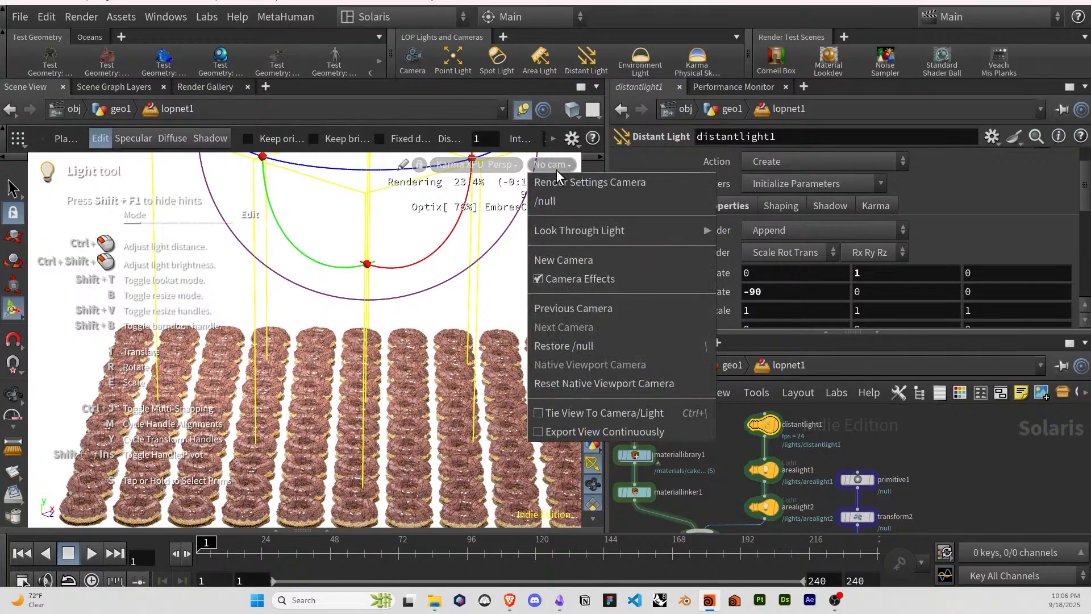
pyautogui.click(548, 202)
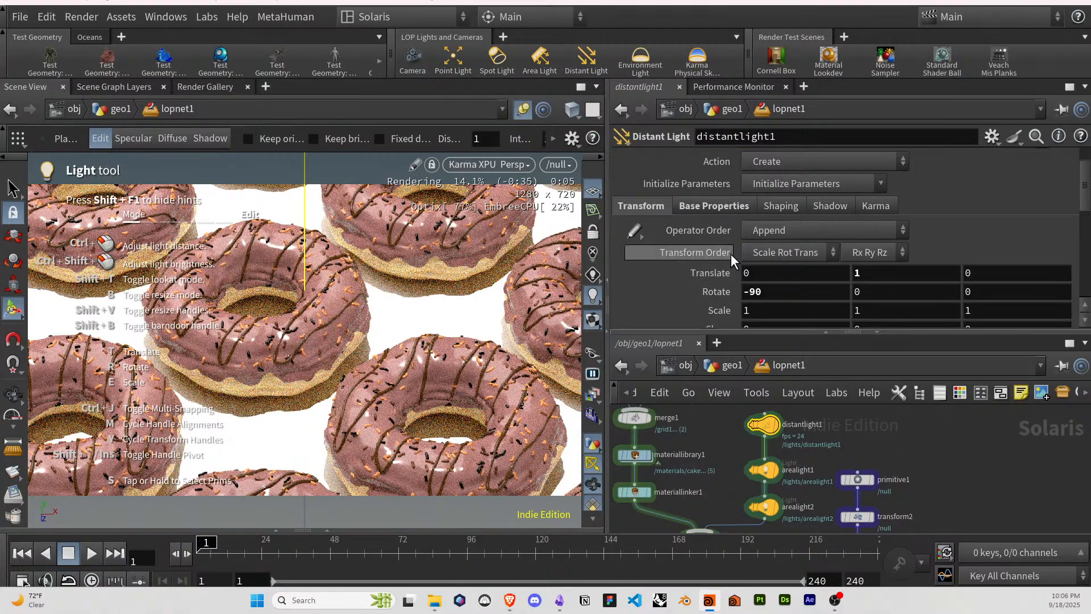
# Set the distant light's exposure to 0 and its intensity to 0.25.
pyautogui.click(704, 206)
pyautogui.click(791, 256)
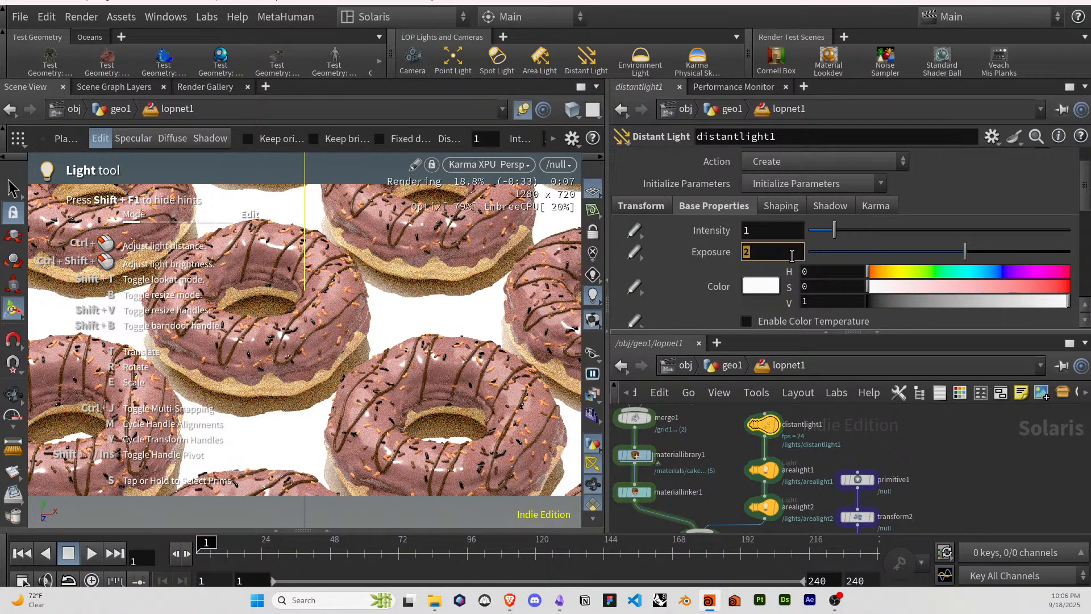
pyautogui.write('0')
pyautogui.press('Return')
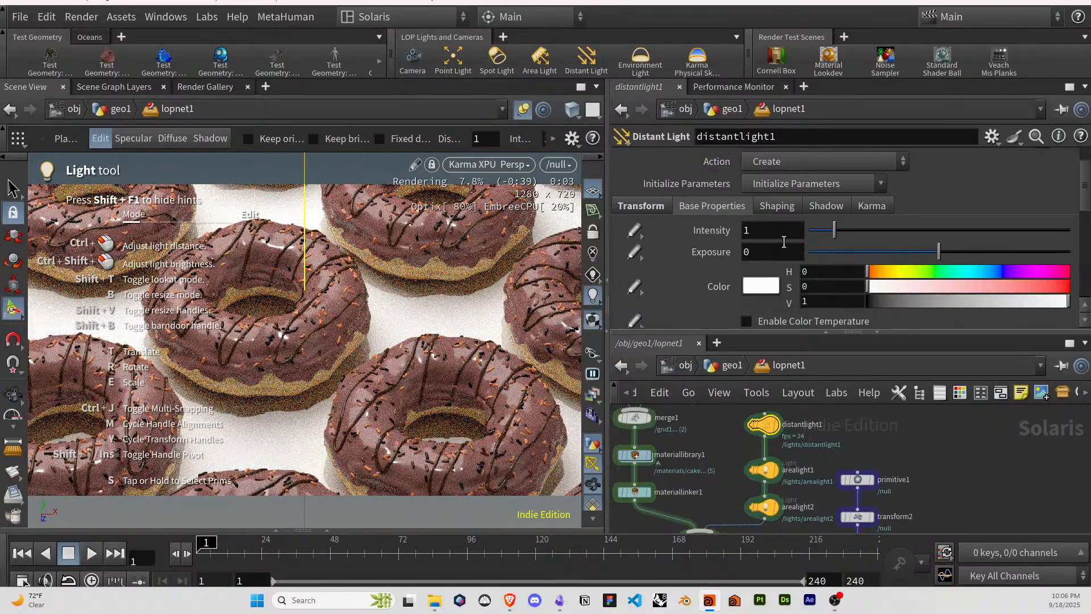
pyautogui.click(782, 240)
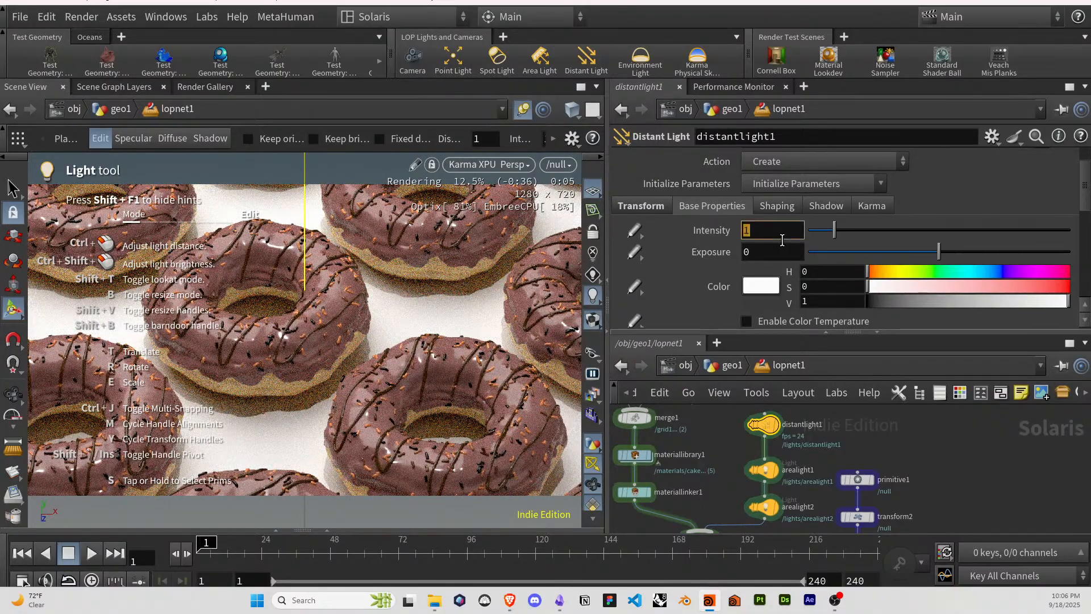
pyautogui.press('Return')
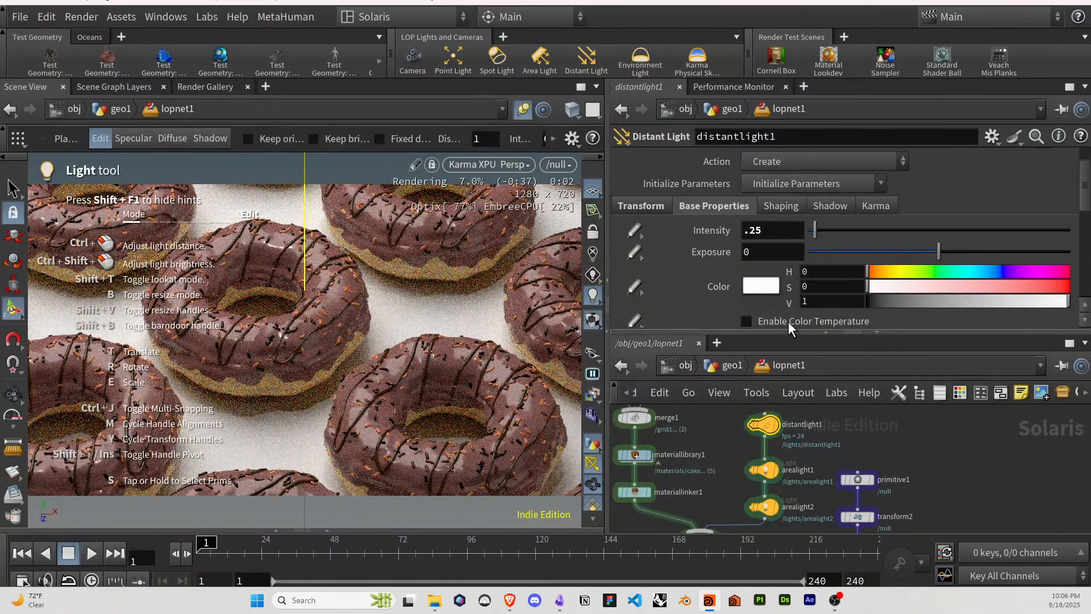
# Set arealight1's exposure to 5.
pyautogui.click(763, 469)
pyautogui.click(771, 260)
pyautogui.press('BackSpace')
pyautogui.write('5')
pyautogui.press('Return')
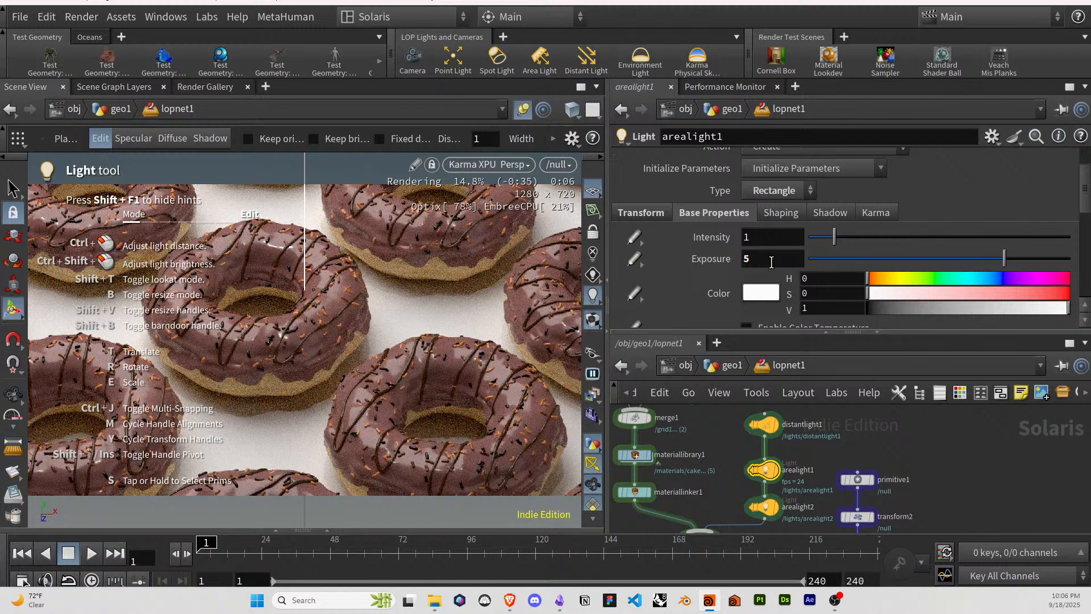
# Set arealight1's exposure to 2 after trying 3.
pyautogui.press('BackSpace')
pyautogui.write('3')
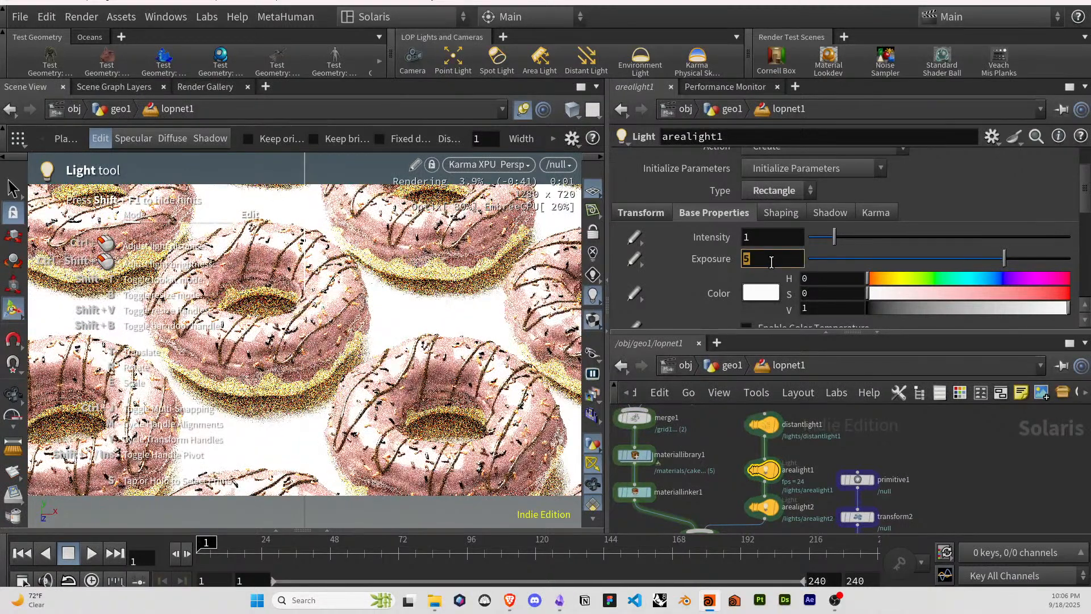
pyautogui.press('Return')
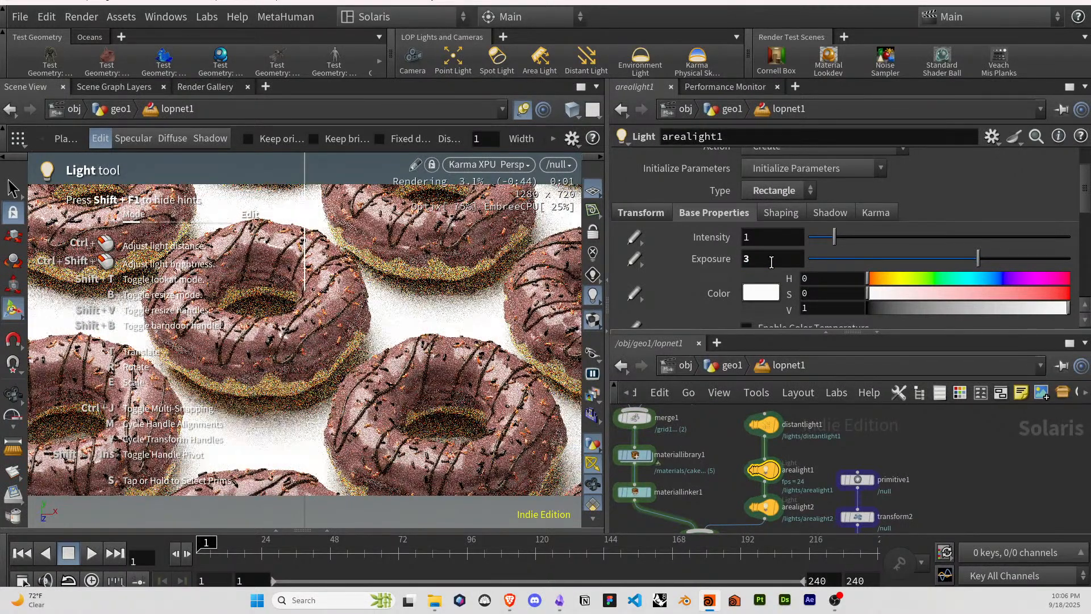
pyautogui.press('BackSpace')
pyautogui.write('2')
pyautogui.press('Return')
# Set distantlight1's intensity to 1 after trying about 1.7.
pyautogui.click(763, 425)
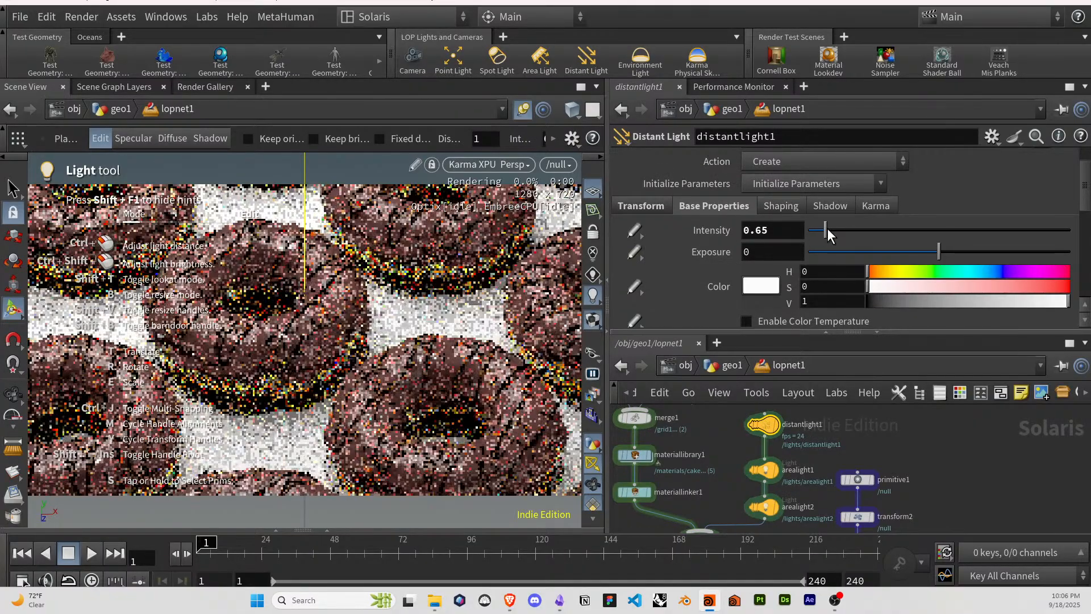
pyautogui.moveTo(827, 228); pyautogui.dragTo(854, 231)
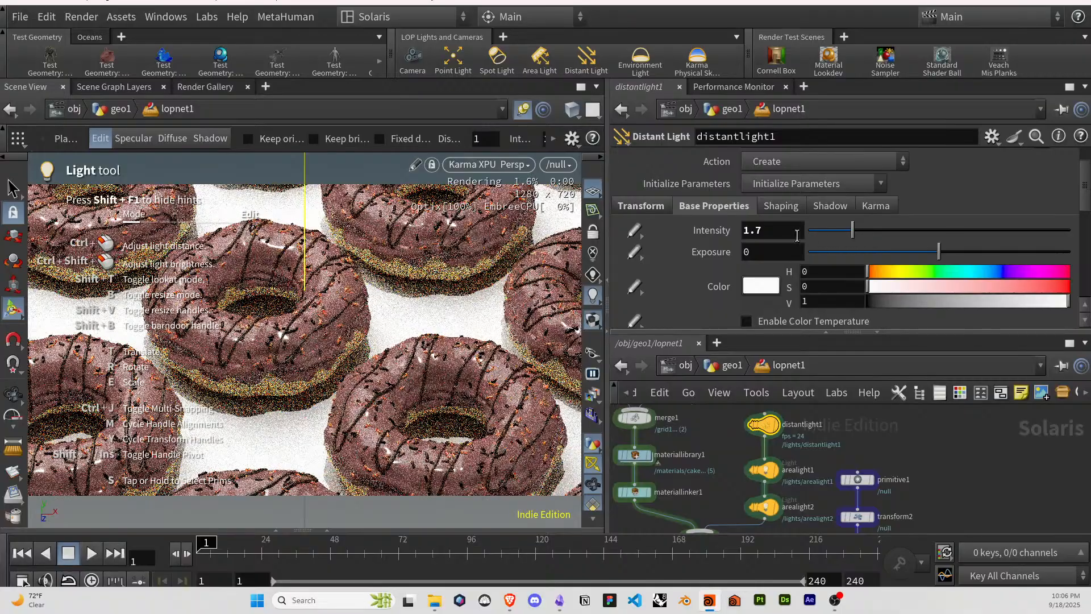
pyautogui.click(762, 233)
pyautogui.write('1')
pyautogui.press('Return')
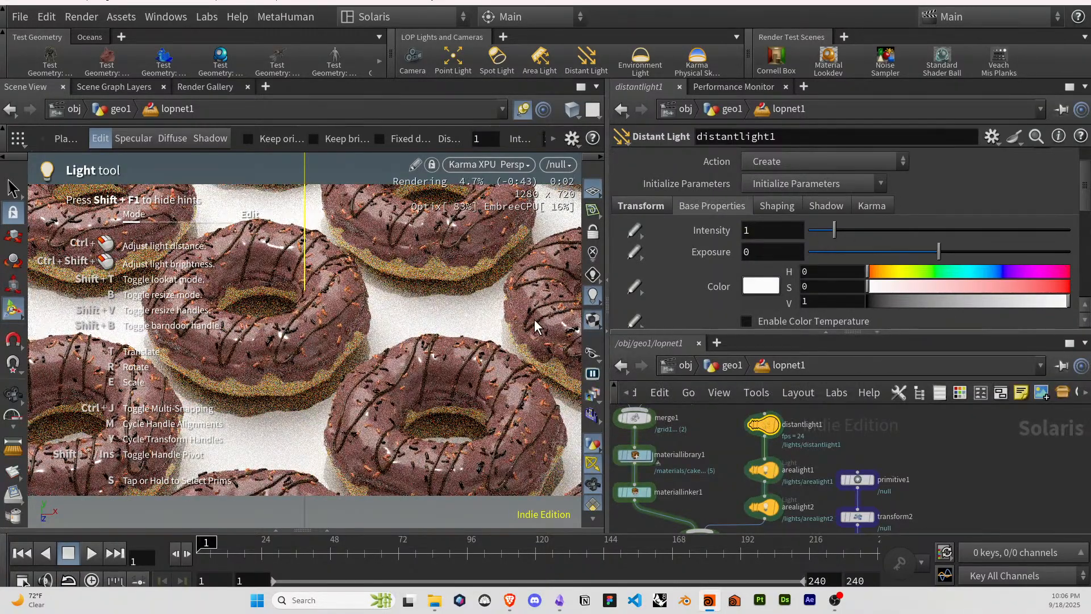
# Set distantlight1's exposure to 0.25 after trying 0.35.
pyautogui.click(946, 250)
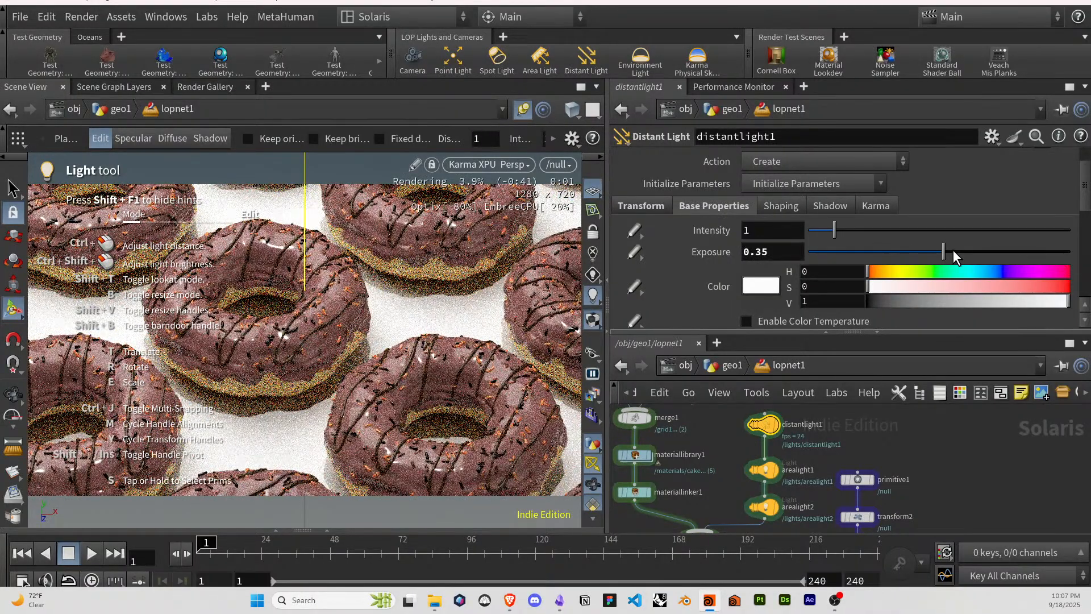
pyautogui.click(779, 253)
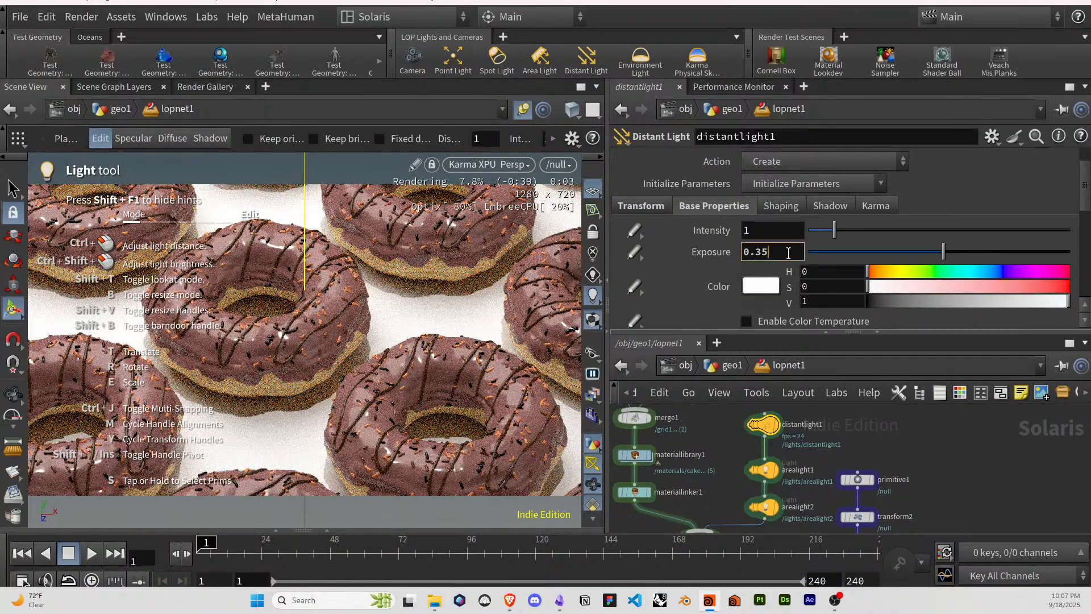
pyautogui.write('5')
pyautogui.press('Return')
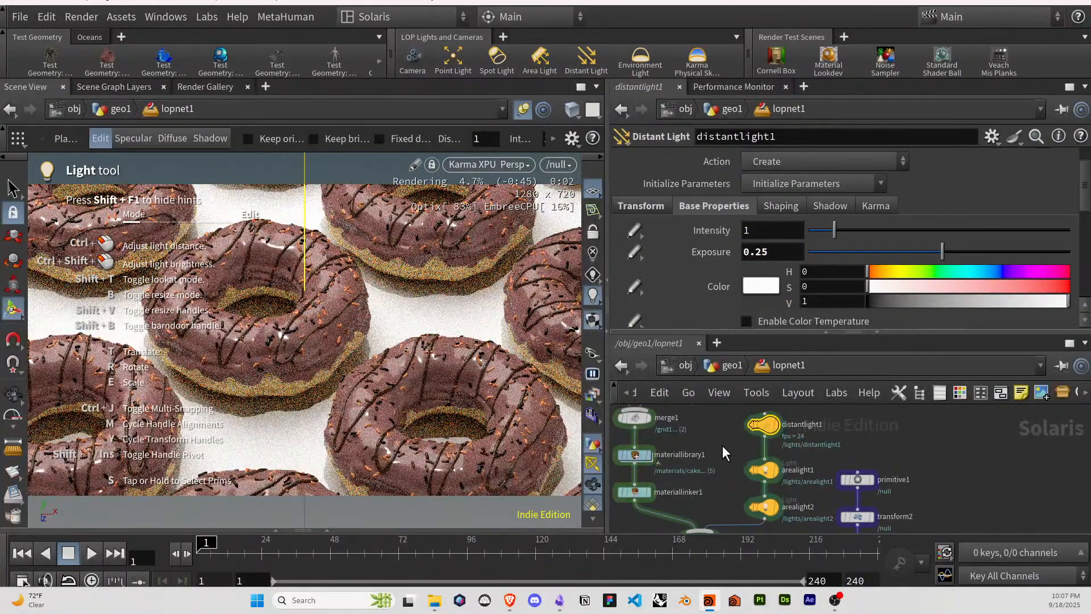
# Automatically lay out all nodes in the LOP network and view distantlight1's node info.
pyautogui.hotkey('ctrl', 'a')
pyautogui.press('l')
pyautogui.click(762, 442)
pyautogui.middleClick(762, 442)
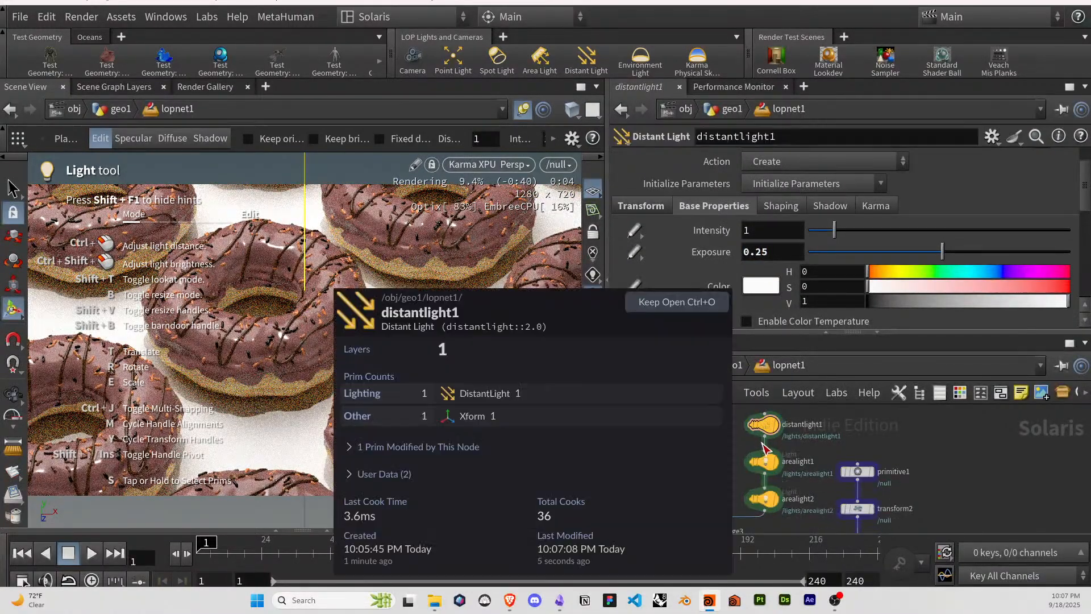
# Set camera1's F-Stop to 1.2 in its sampling settings.
pyautogui.moveTo(879, 460); pyautogui.dragTo(887, 445, button='middle')
pyautogui.moveTo(958, 471); pyautogui.dragTo(965, 414, button='middle')
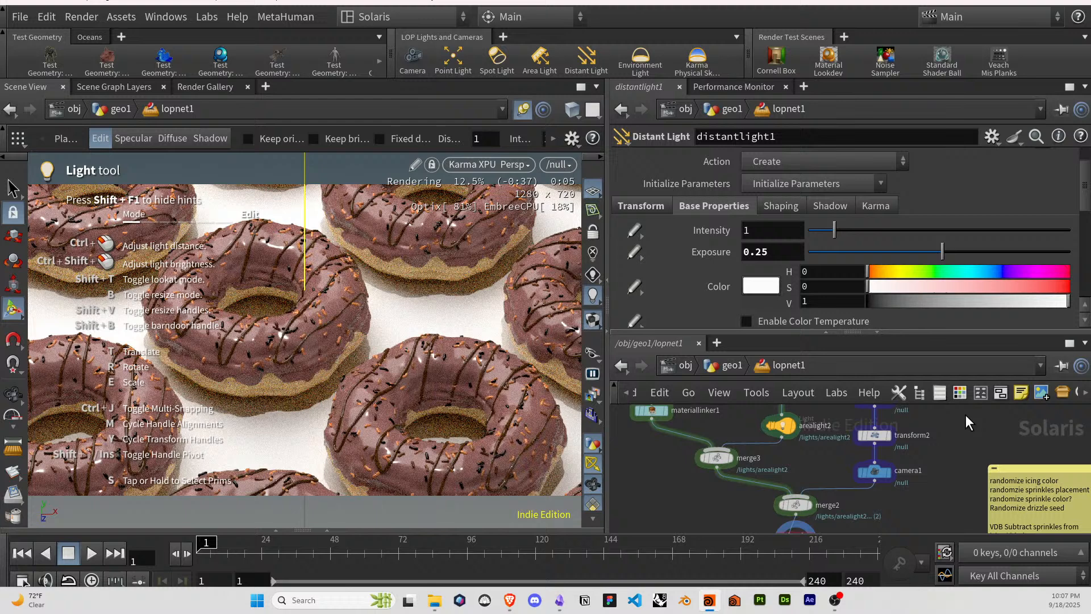
pyautogui.click(877, 472)
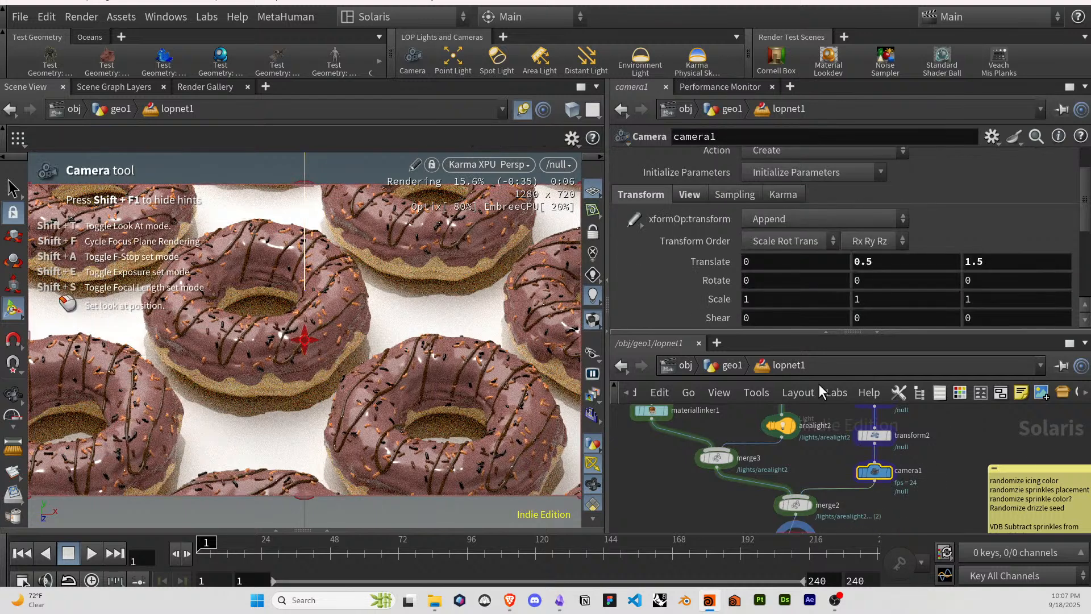
pyautogui.click(690, 194)
pyautogui.scroll(-5, 738, 233)
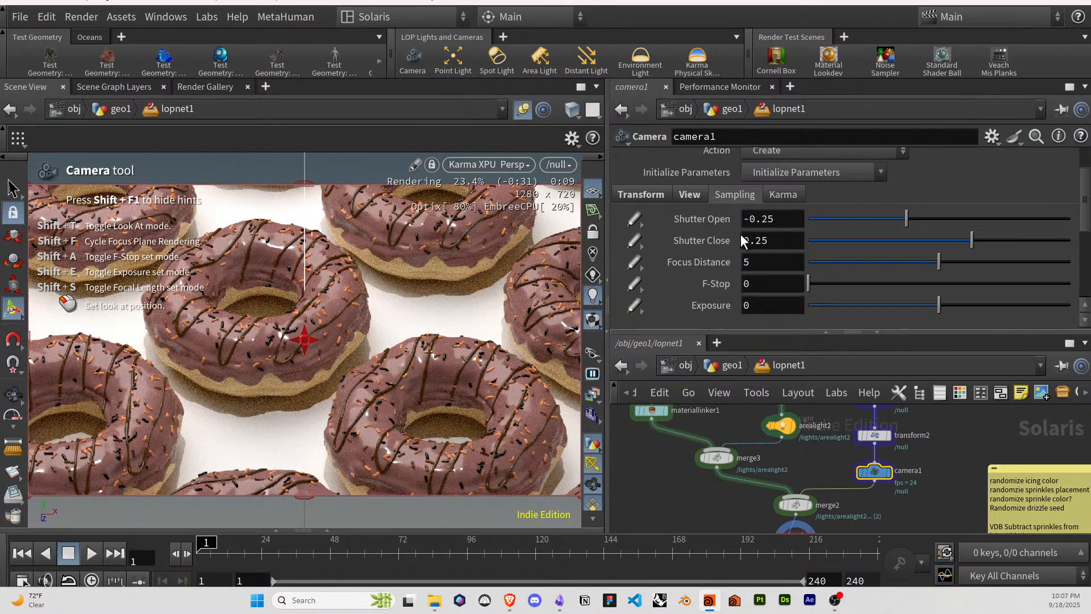
pyautogui.click(779, 286)
pyautogui.write('1.2')
pyautogui.press('Return')
# Set camera1's focus distance to 1.5 after trying 1.54.
pyautogui.moveTo(938, 262); pyautogui.dragTo(851, 262)
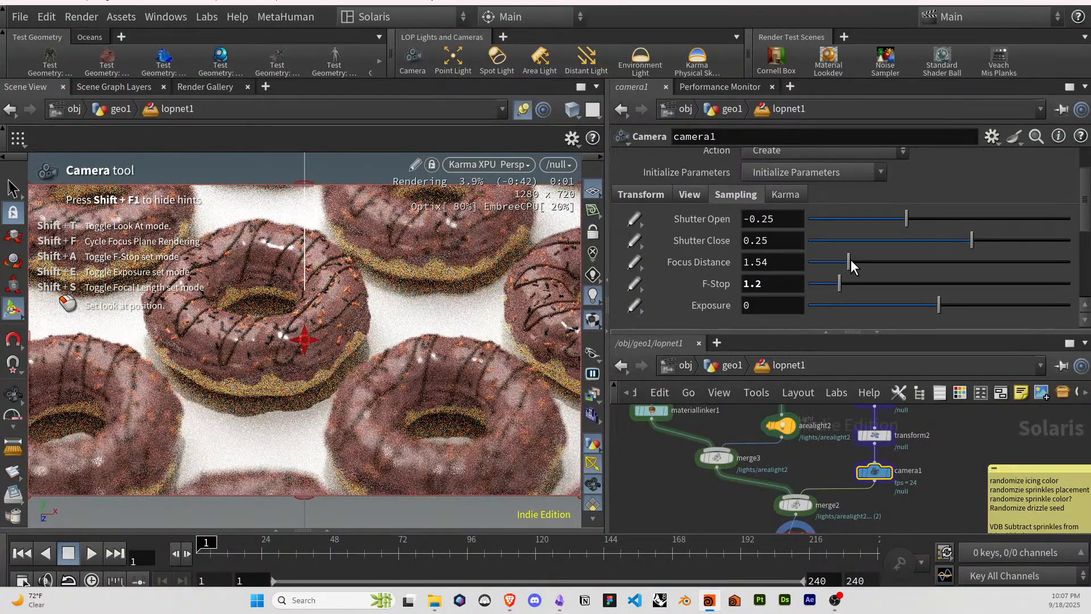
pyautogui.click(790, 263)
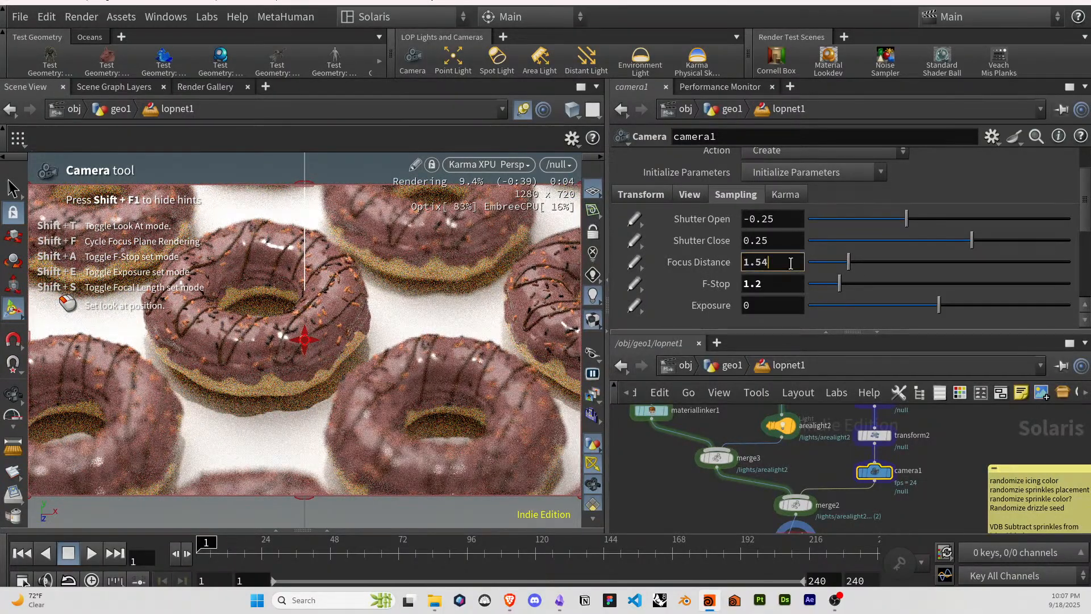
pyautogui.press('BackSpace')
pyautogui.press('Return')
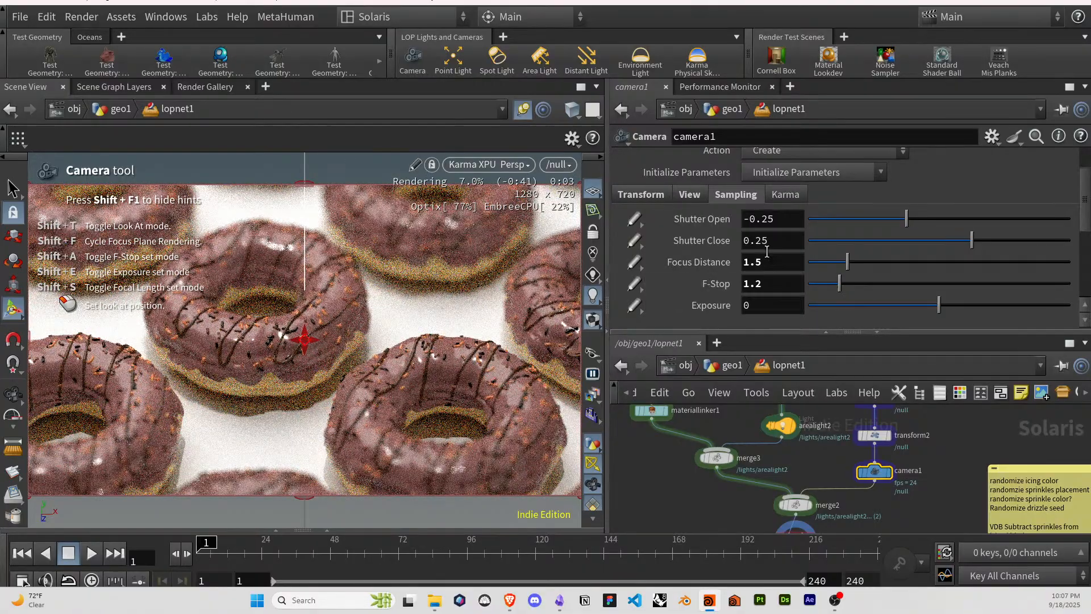
# Enable Use Lens Shader in camera1's Karma settings and create a Karma lens material for it.
pyautogui.click(691, 194)
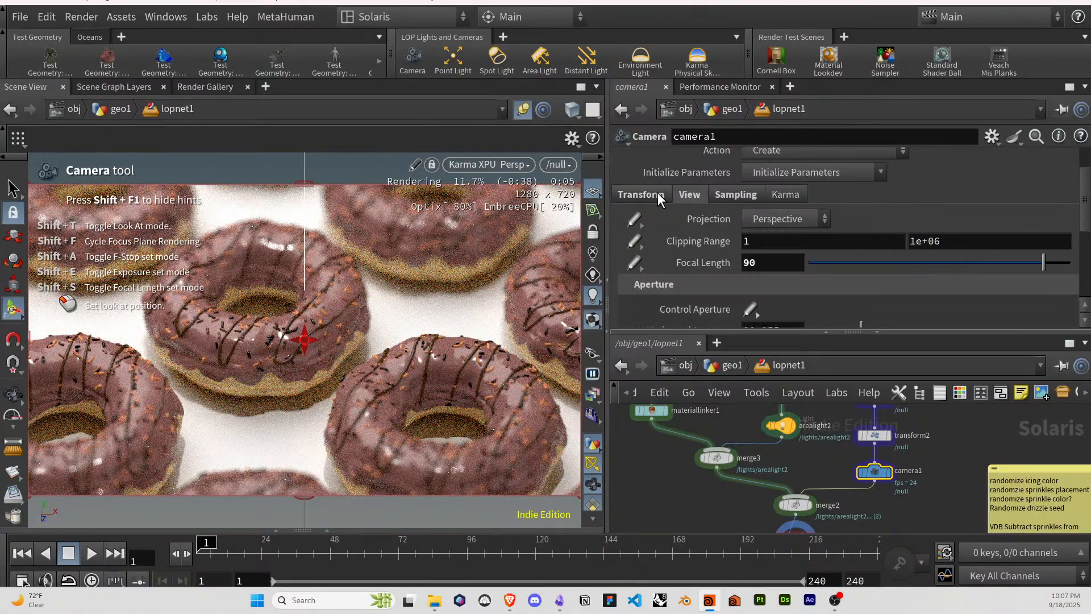
pyautogui.scroll(-1, 698, 247)
pyautogui.scroll(3, 700, 243)
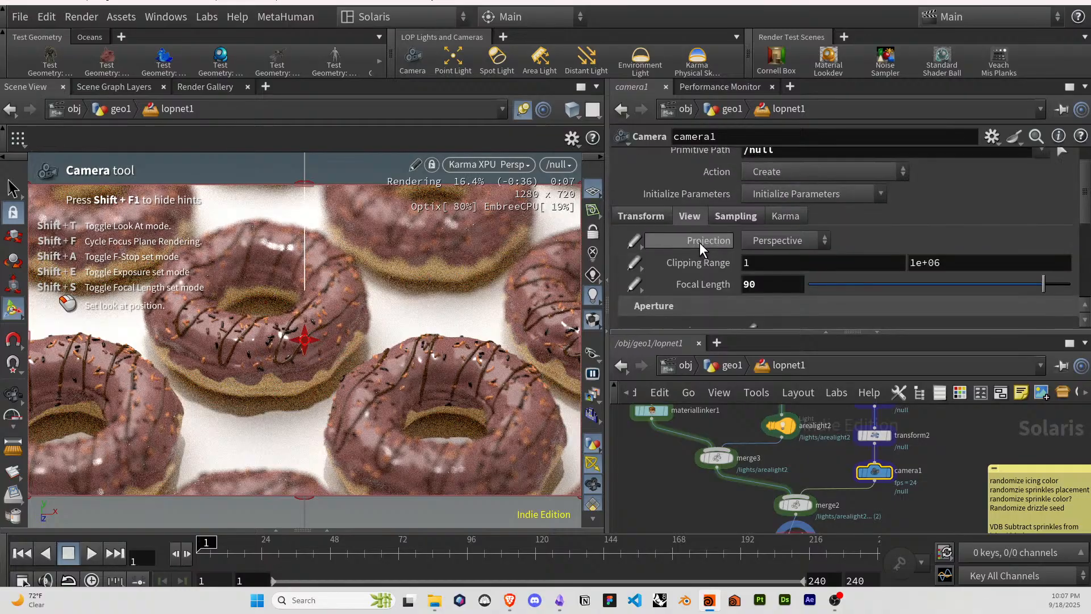
pyautogui.click(717, 237)
pyautogui.click(781, 238)
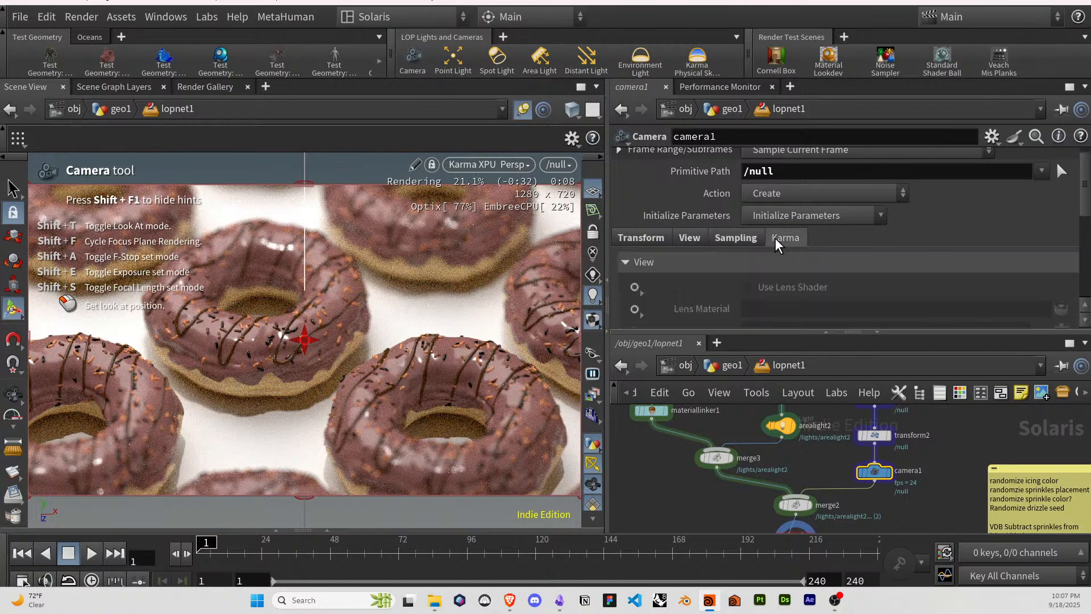
pyautogui.click(635, 287)
pyautogui.click(636, 311)
pyautogui.click(636, 312)
pyautogui.click(654, 319)
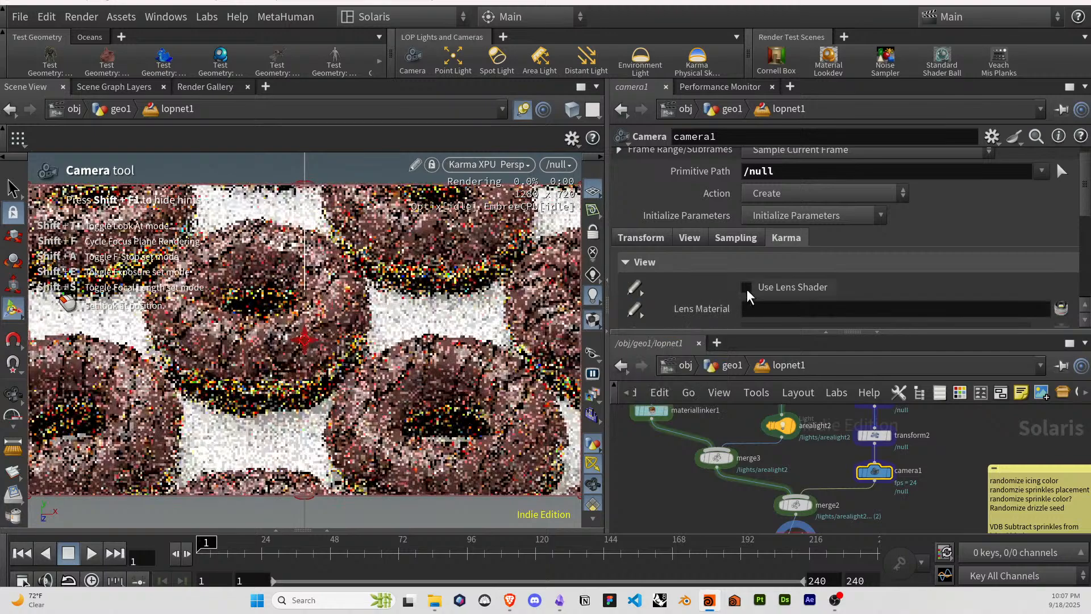
pyautogui.click(746, 287)
pyautogui.click(1060, 307)
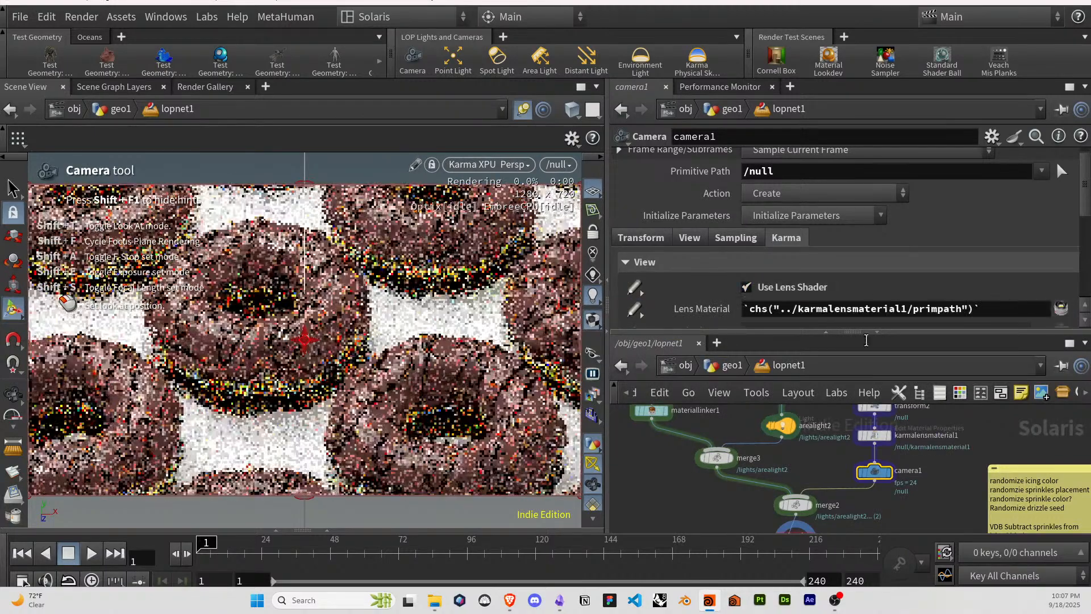
# Enable editing of Bokeh Shape and Bokeh Rotation on karmalensmaterial1, keeping the Circular shape.
pyautogui.click(875, 435)
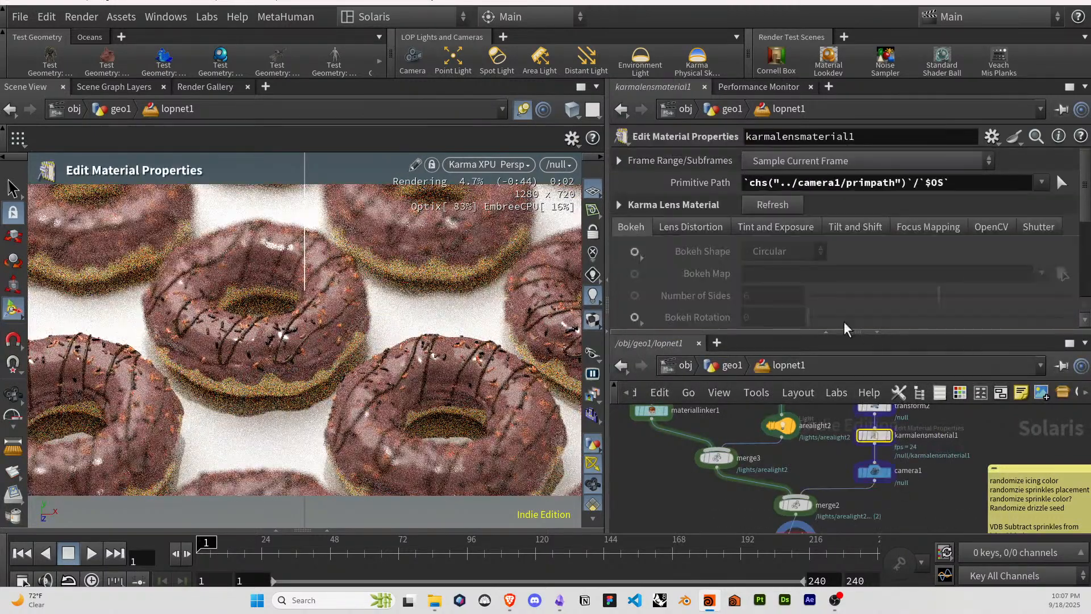
pyautogui.scroll(-2, 705, 283)
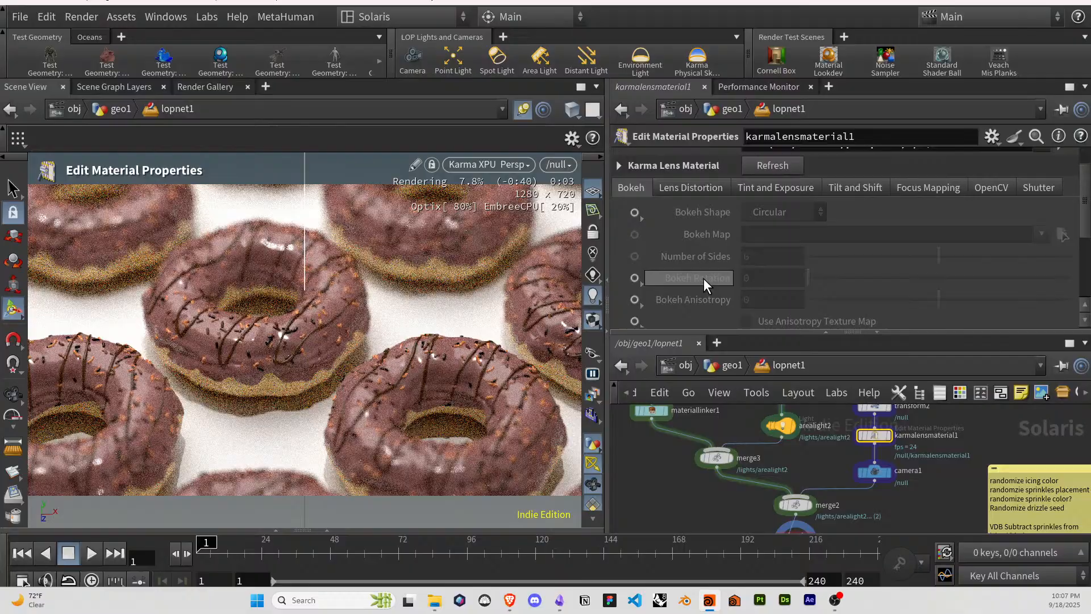
pyautogui.click(636, 213)
pyautogui.click(655, 230)
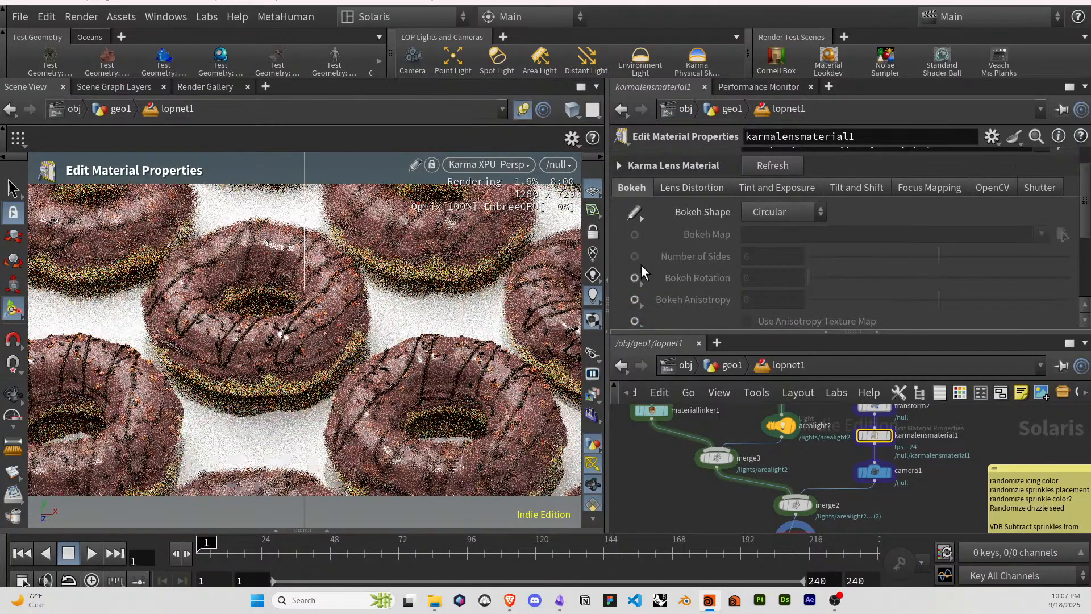
pyautogui.click(634, 278)
pyautogui.click(655, 296)
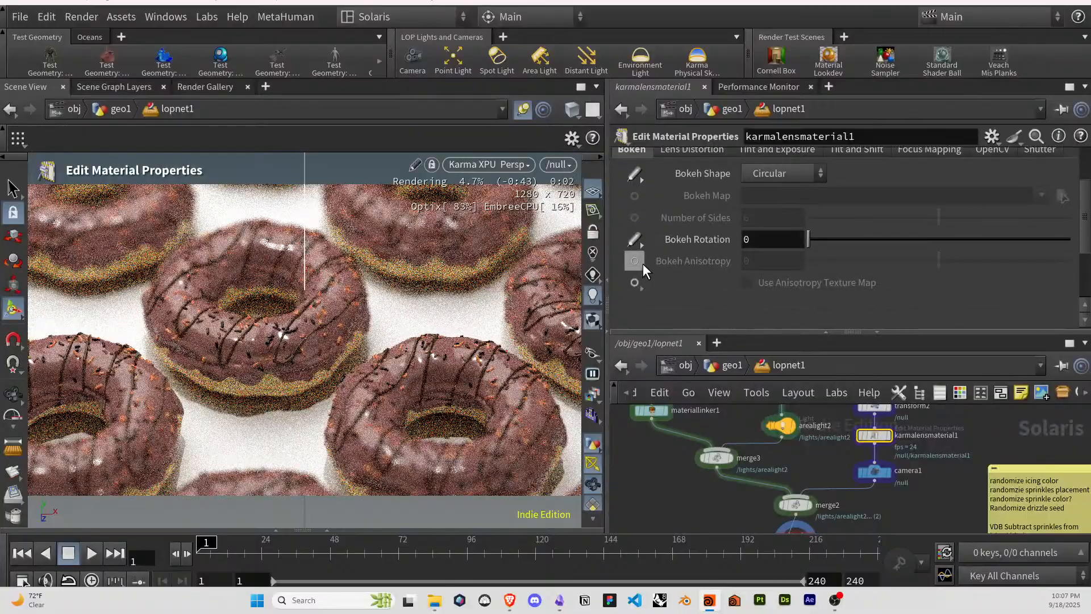
pyautogui.click(758, 212)
pyautogui.click(758, 212)
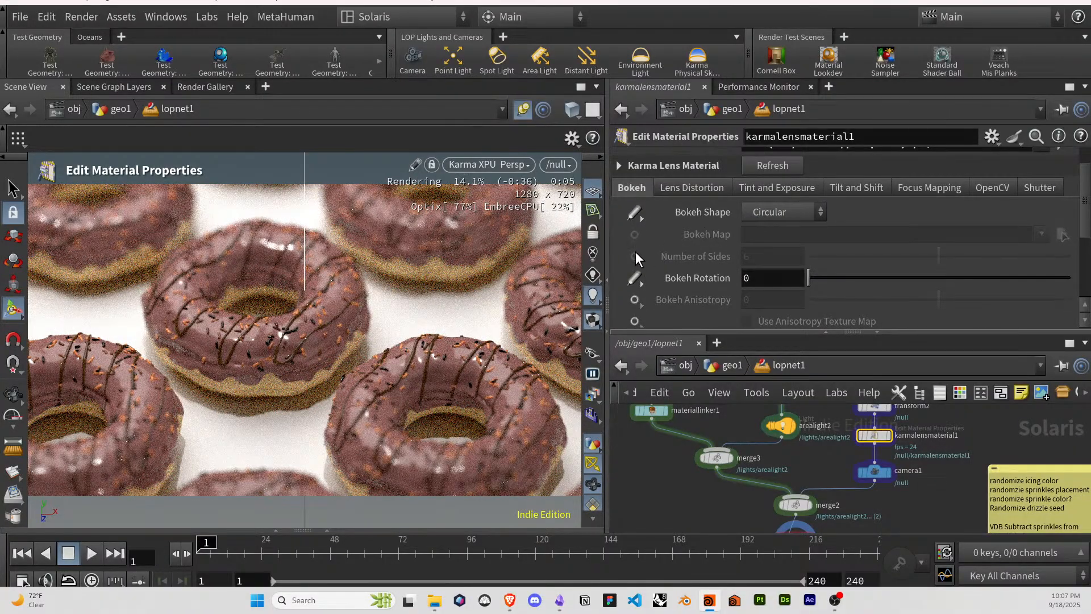
# Enable Bokeh Anisotropy on karmalensmaterial1 and set it to about -0.087.
pyautogui.scroll(-1, 645, 291)
pyautogui.click(644, 283)
pyautogui.click(662, 297)
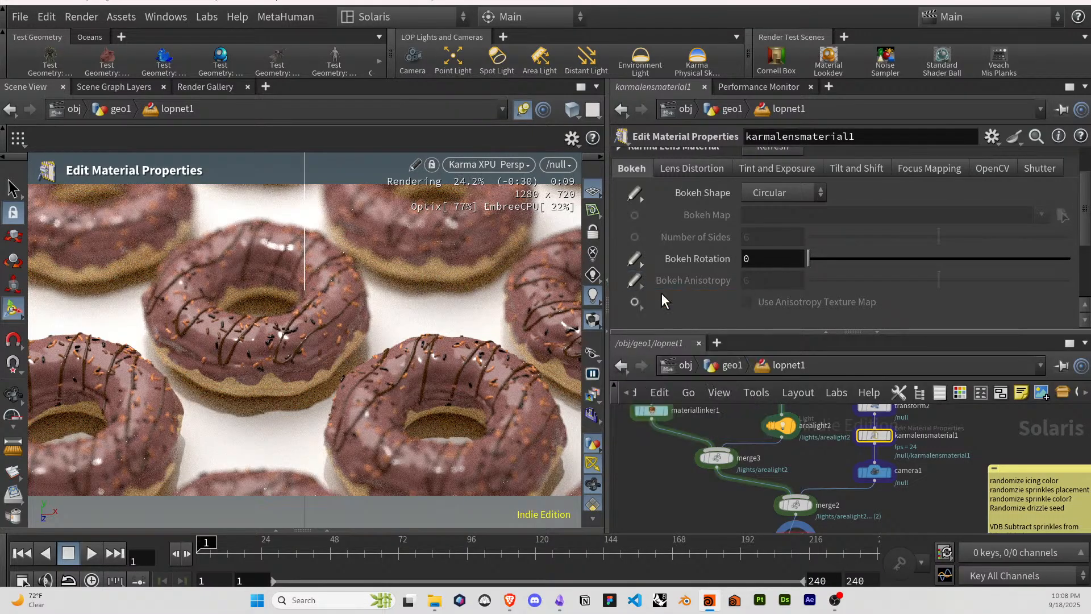
pyautogui.moveTo(936, 279); pyautogui.dragTo(927, 279)
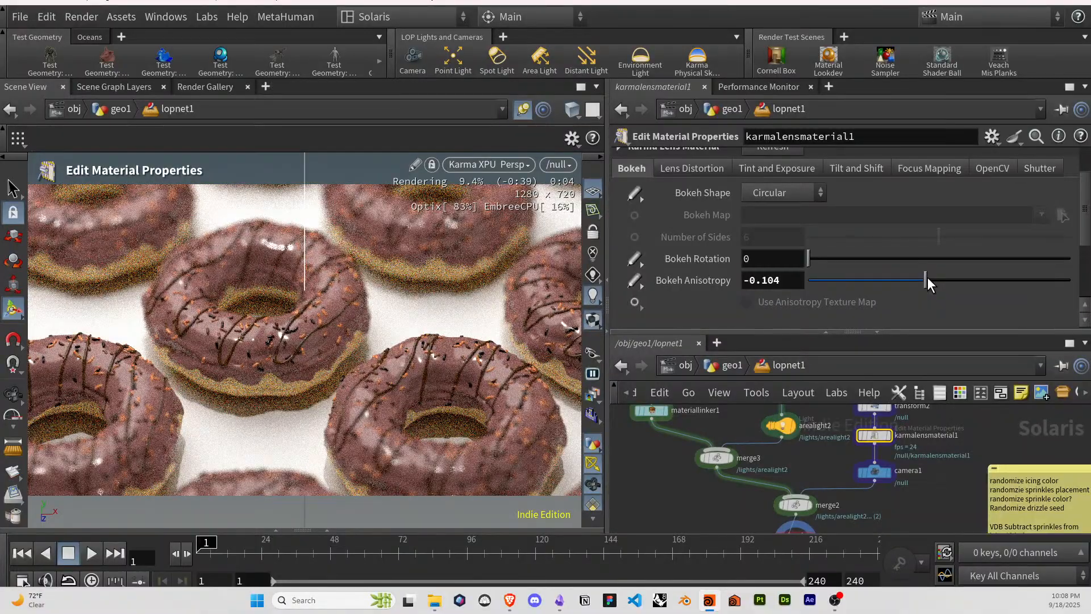
pyautogui.moveTo(927, 279); pyautogui.dragTo(929, 279)
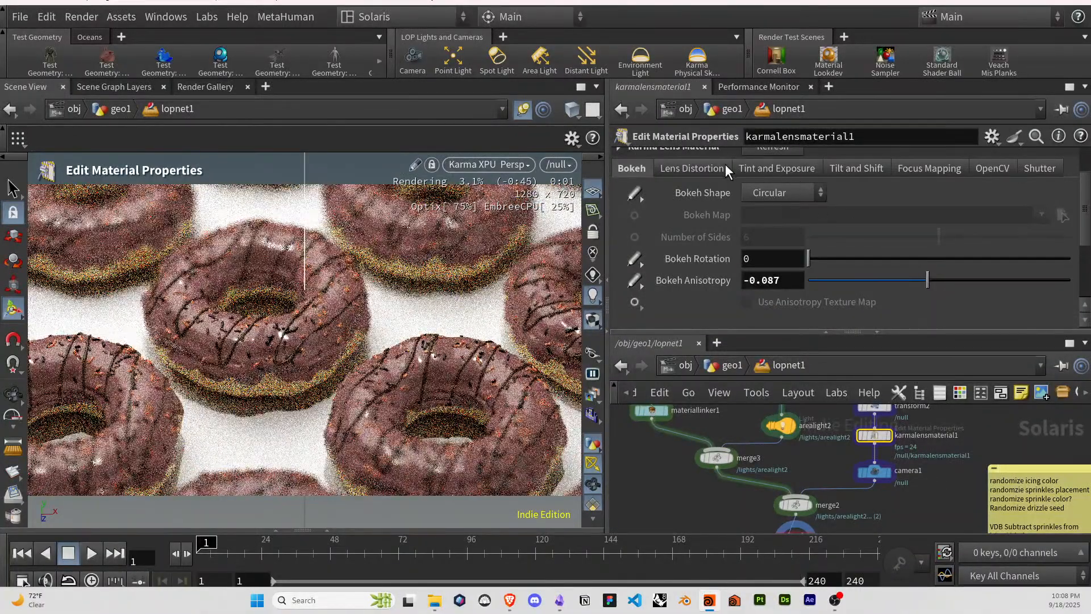
# Try a Bokeh Rotation of about 111 on karmalensmaterial1 and return it to 0.
pyautogui.click(790, 191)
pyautogui.click(785, 196)
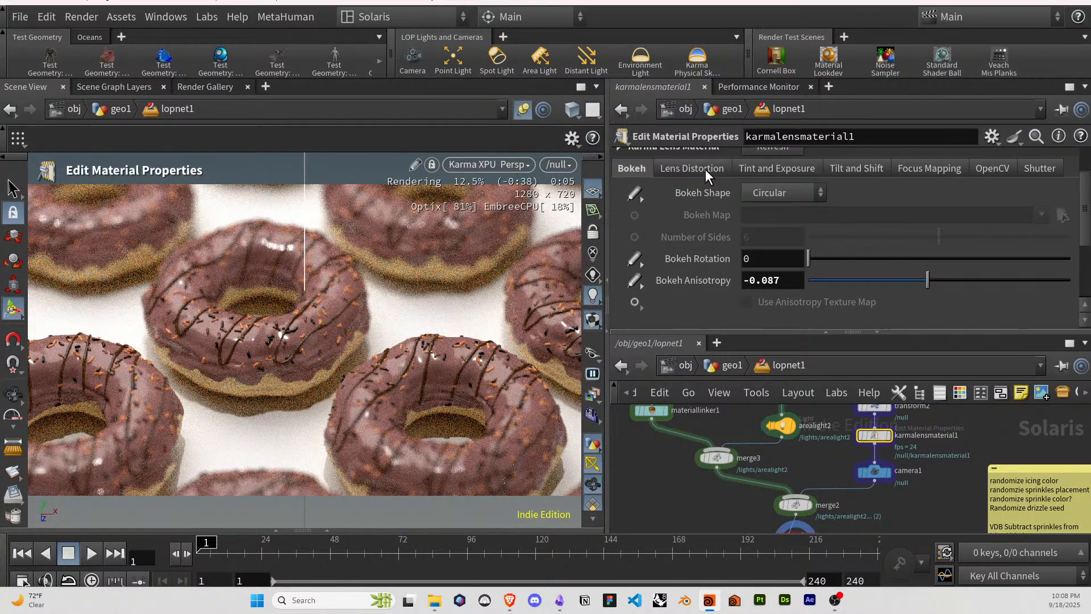
pyautogui.moveTo(807, 259); pyautogui.dragTo(891, 258)
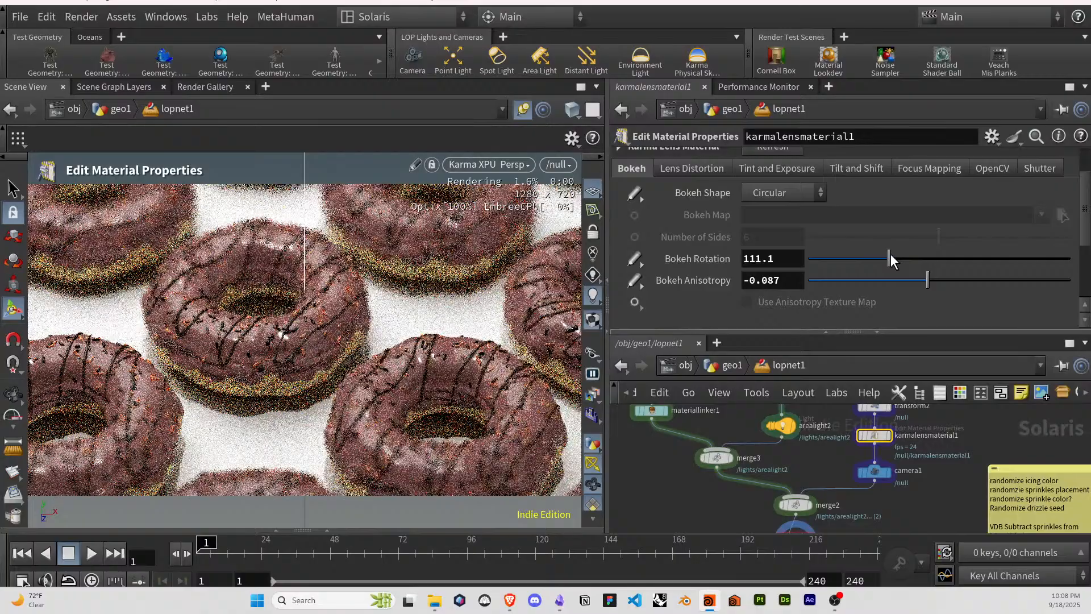
pyautogui.moveTo(890, 254); pyautogui.dragTo(796, 242)
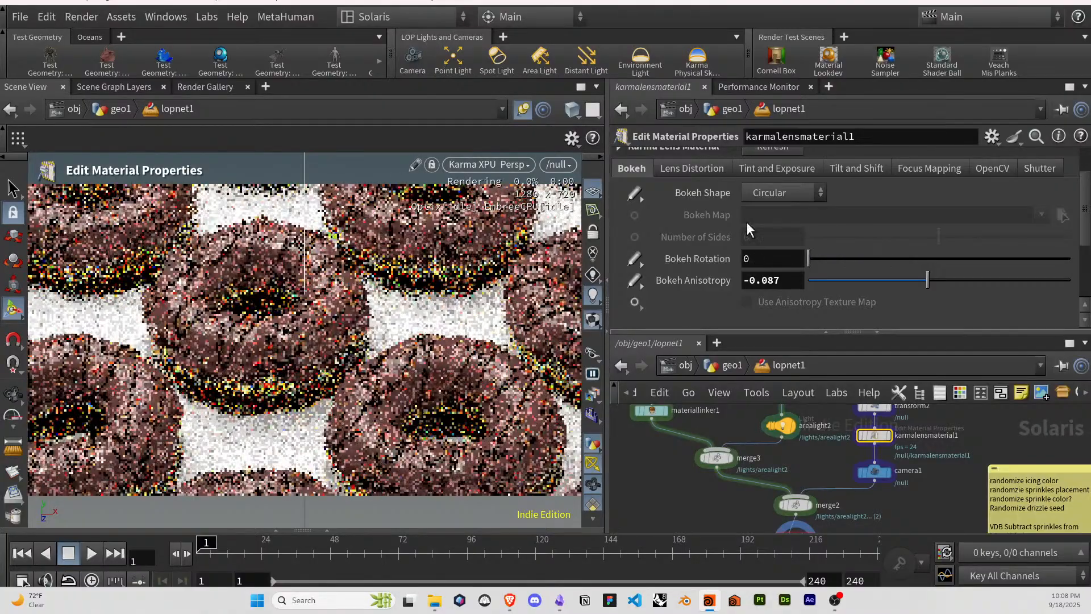
# Enable Intensity and Vignetting in karmalensmaterial1's tint and exposure settings, and set Vignetting to 1.
pyautogui.click(696, 167)
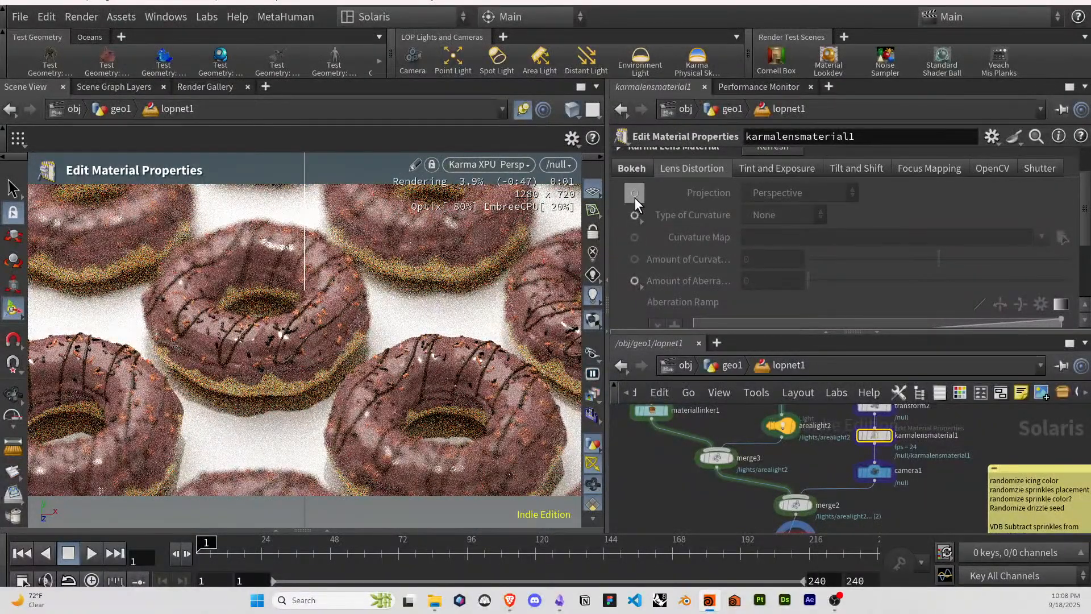
pyautogui.click(759, 168)
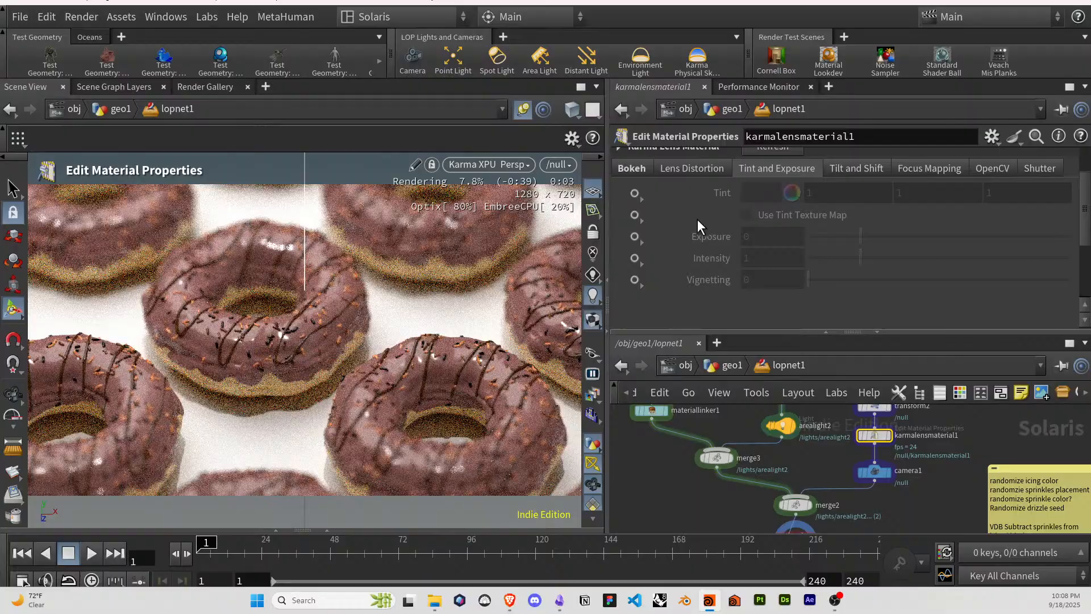
pyautogui.click(632, 282)
pyautogui.click(668, 298)
pyautogui.click(632, 261)
pyautogui.click(659, 277)
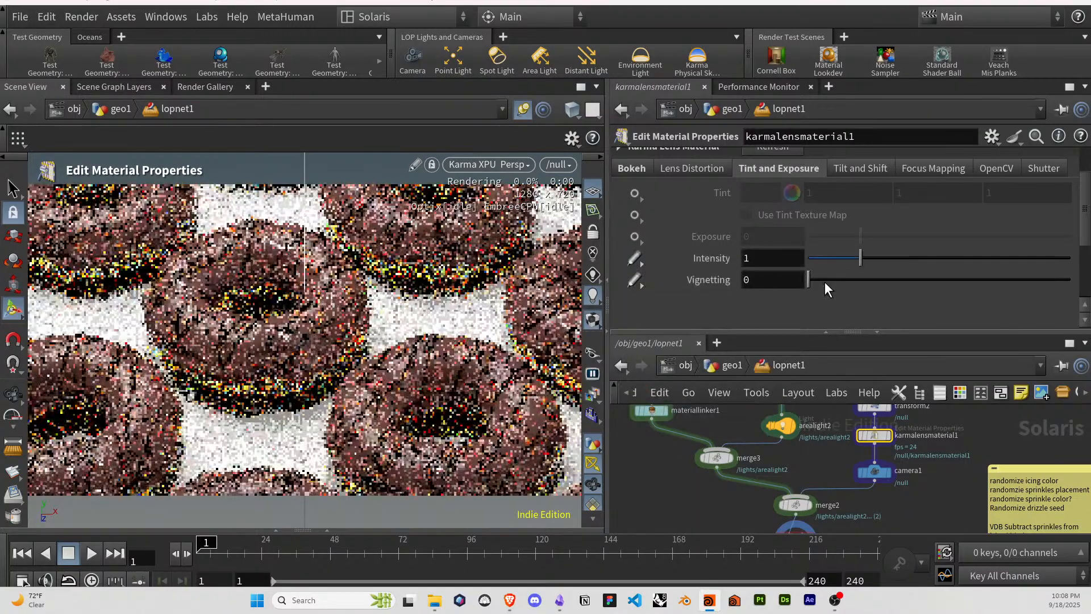
pyautogui.click(763, 280)
pyautogui.write('1')
pyautogui.press('Return')
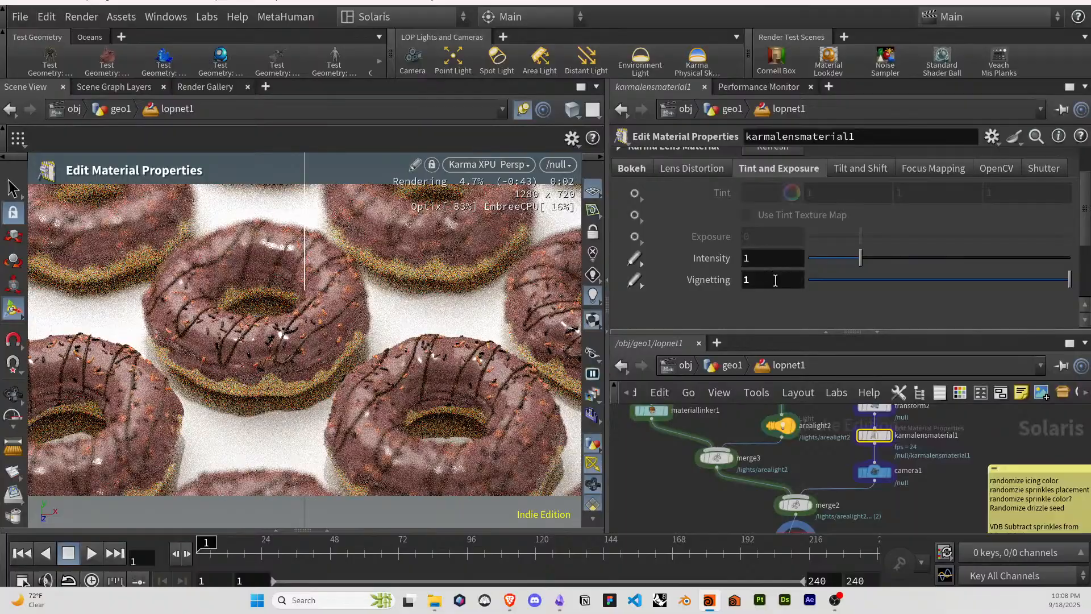
# Try Vignetting values of 2, 5 and 10 on karmalensmaterial1, ending at 25.
pyautogui.click(765, 281)
pyautogui.write('2')
pyautogui.press('Return')
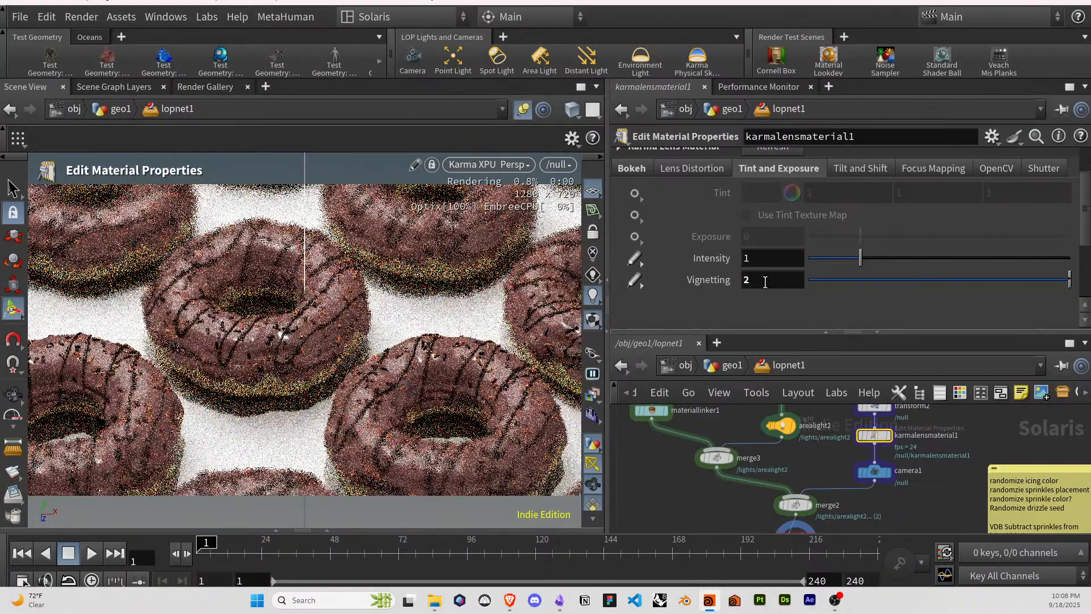
pyautogui.write('5')
pyautogui.press('Return')
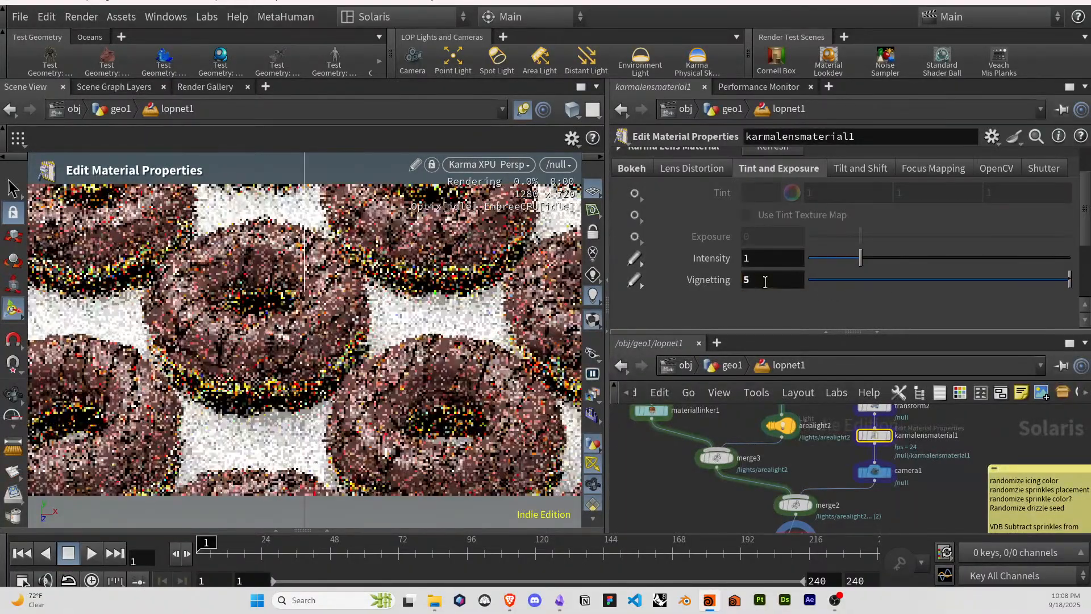
pyautogui.click(764, 280)
pyautogui.write('10')
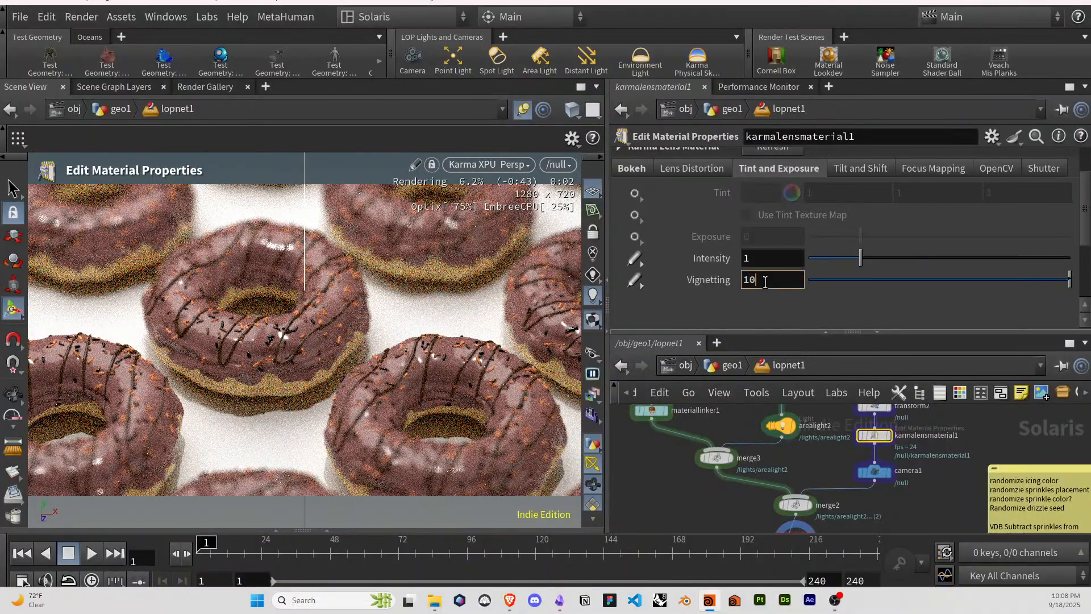
pyautogui.press('Return')
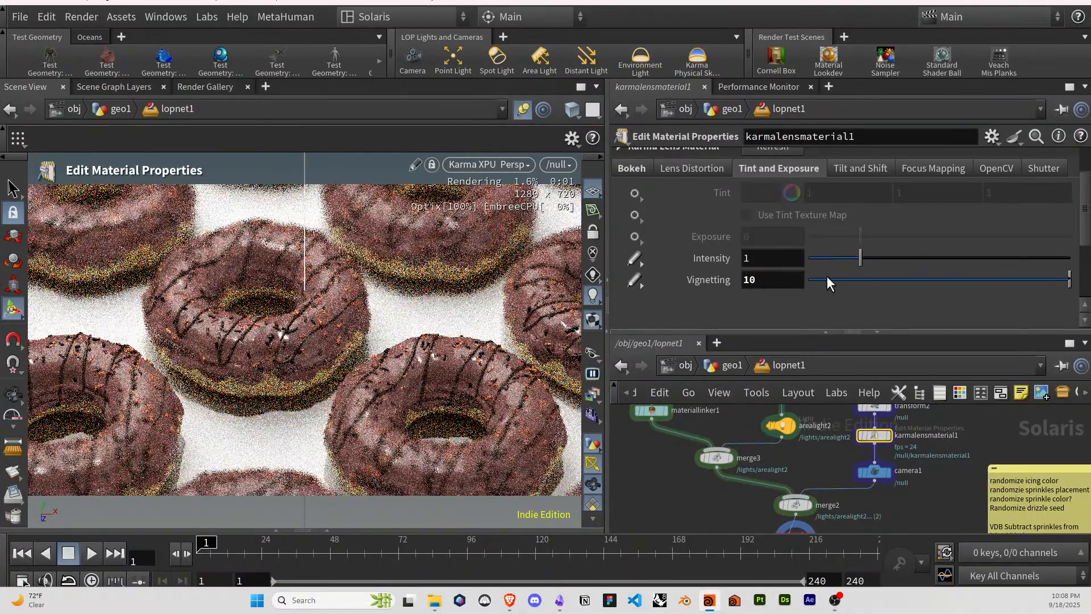
pyautogui.click(801, 281)
pyautogui.write('25')
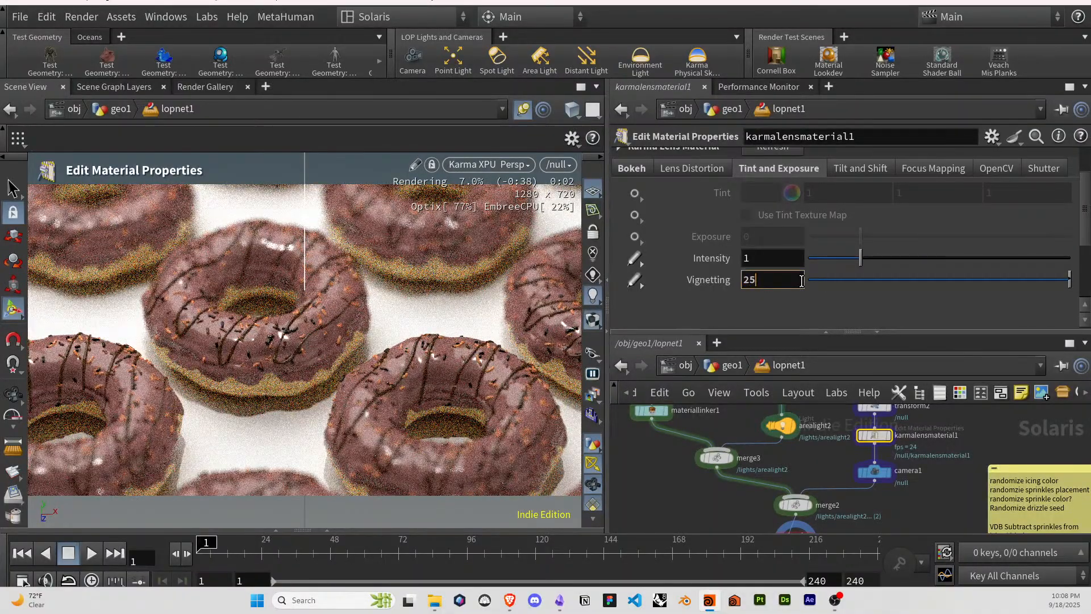
pyautogui.press('Return')
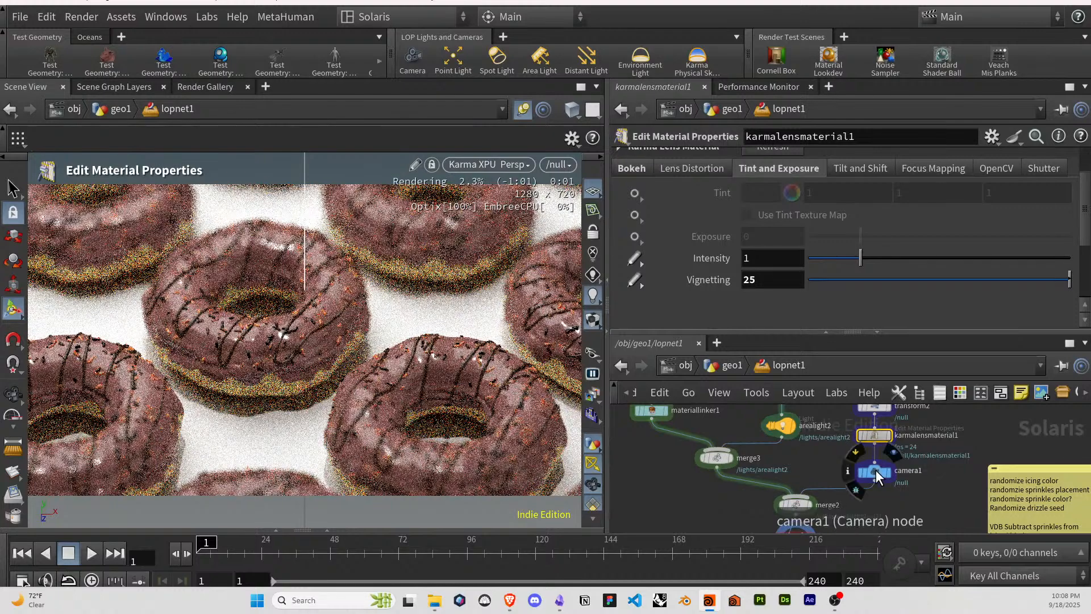
# Enable the Karma Tint on camera1 with the colour 0.5, 0.25, 0.
pyautogui.click(875, 470)
pyautogui.scroll(-3, 713, 257)
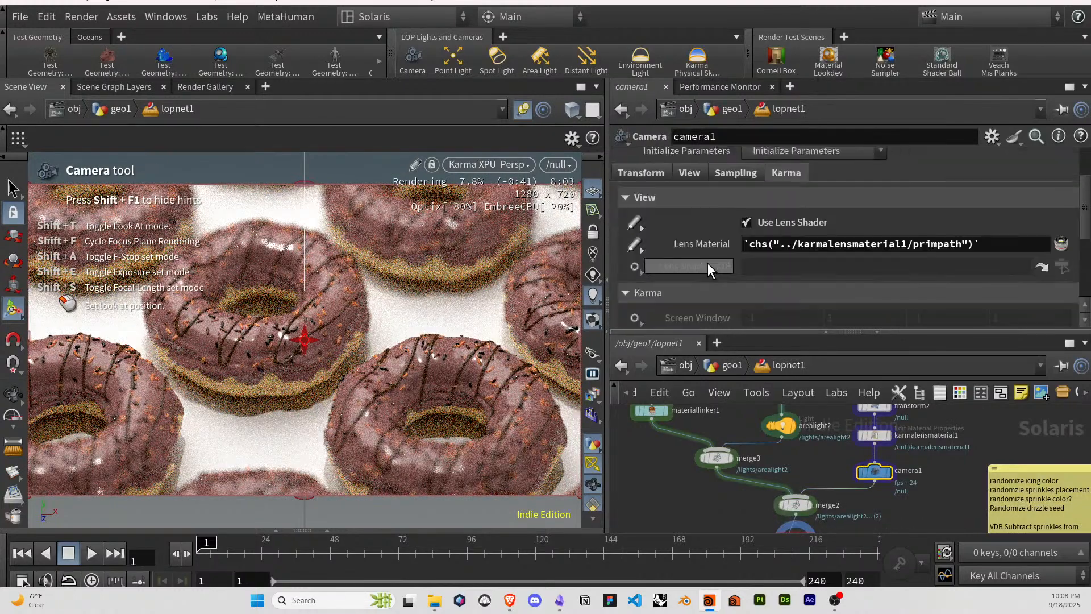
pyautogui.scroll(-2, 650, 278)
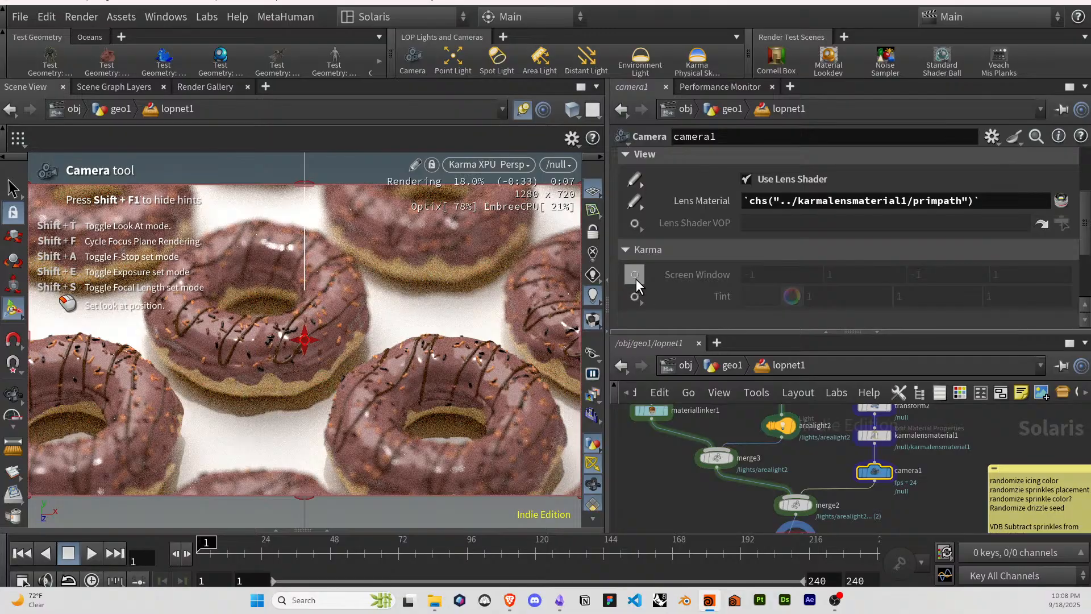
pyautogui.click(634, 295)
pyautogui.click(651, 309)
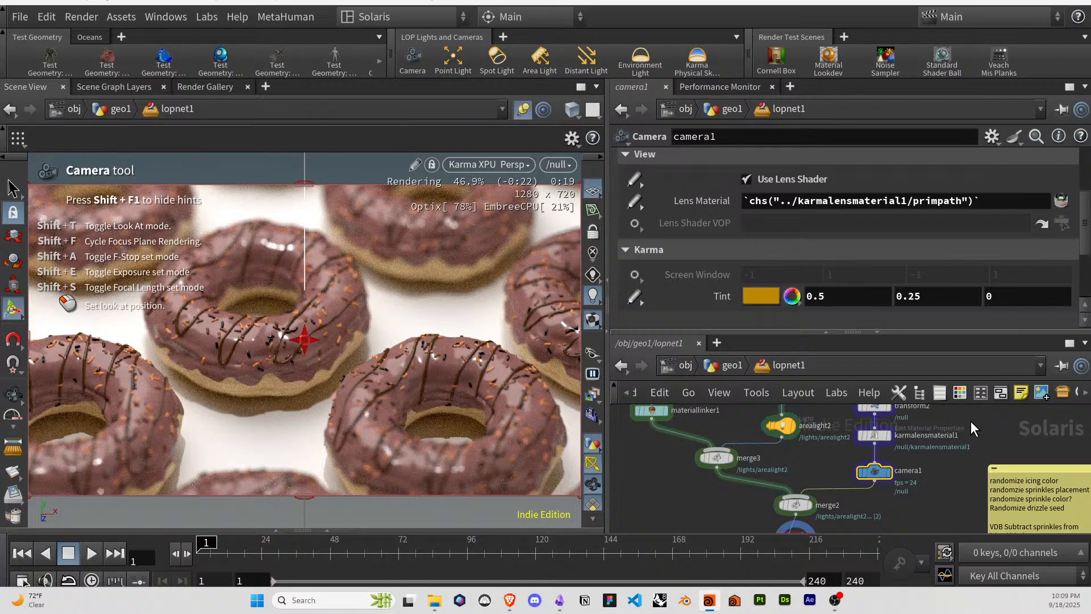
# Check camera1's Lens Material path against the primitive path of karmalensmaterial1.
pyautogui.scroll(4, 841, 277)
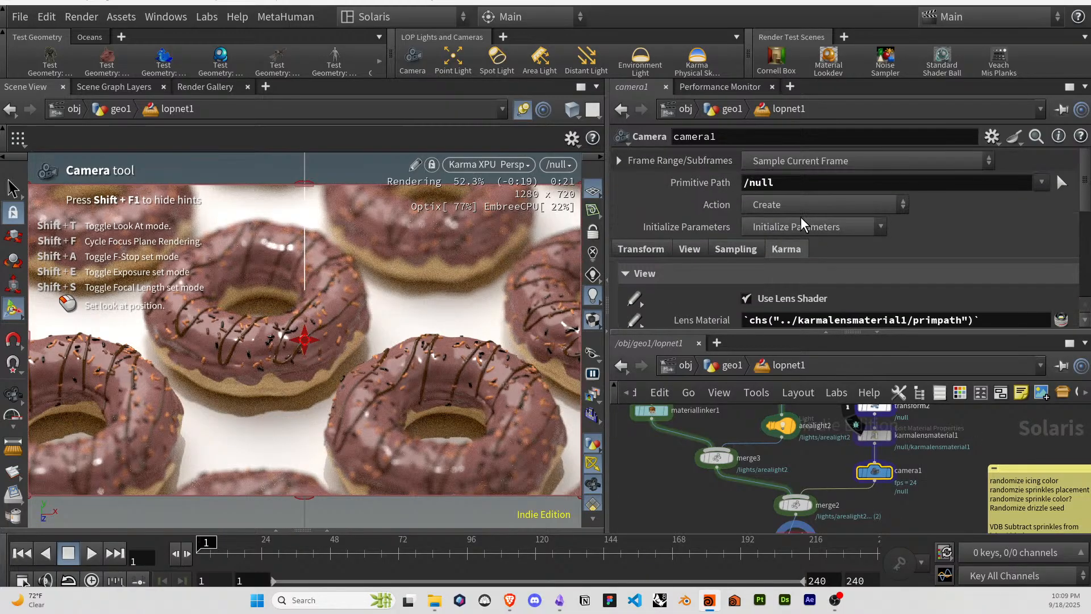
pyautogui.scroll(-1, 787, 224)
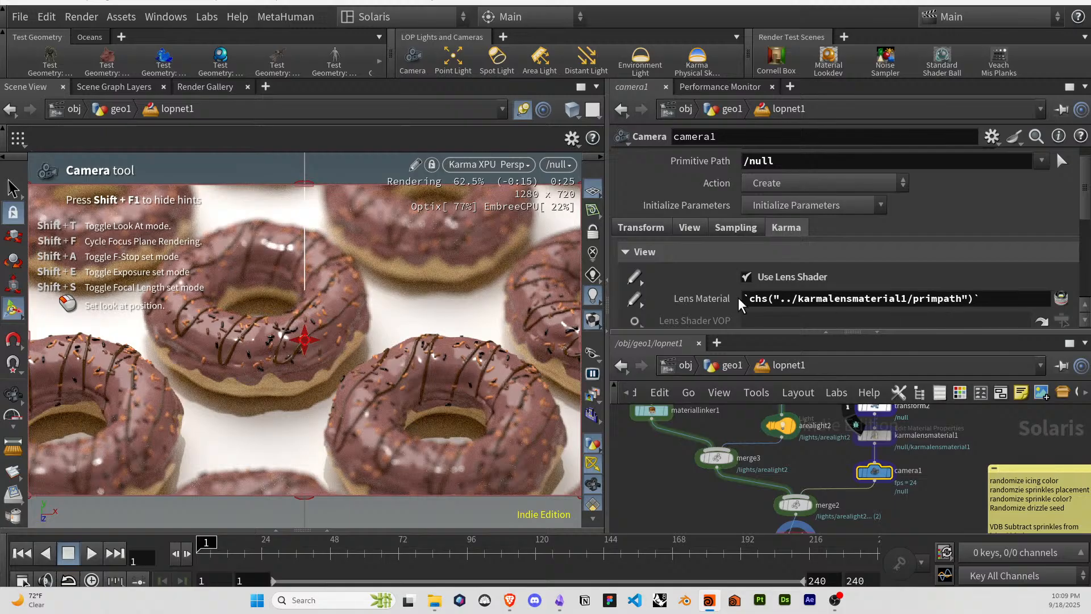
pyautogui.click(707, 306)
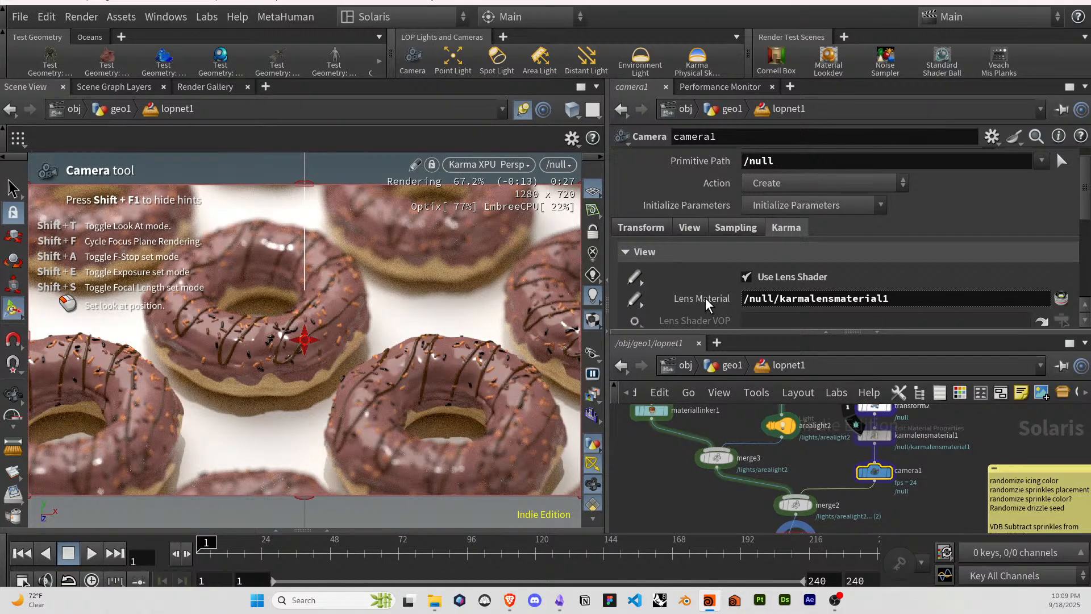
pyautogui.click(875, 436)
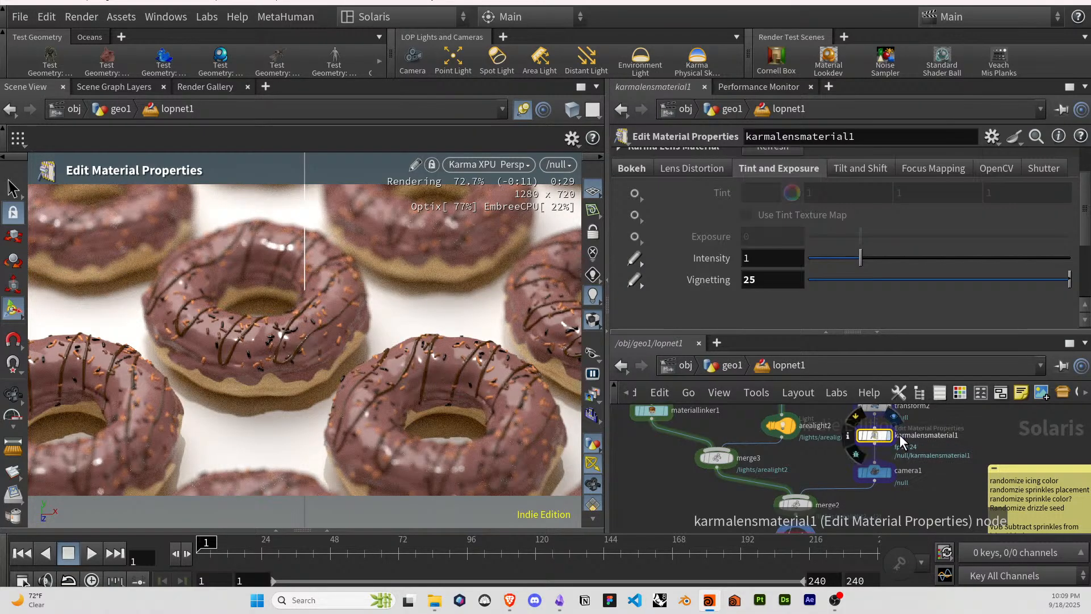
pyautogui.moveTo(967, 428); pyautogui.dragTo(948, 428, button='middle')
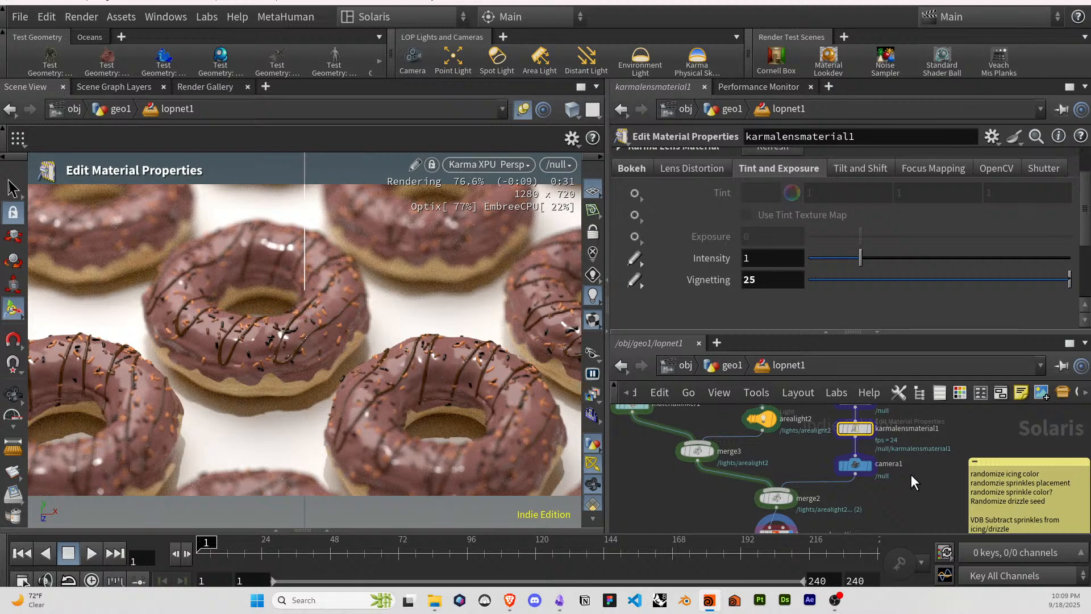
pyautogui.click(870, 459)
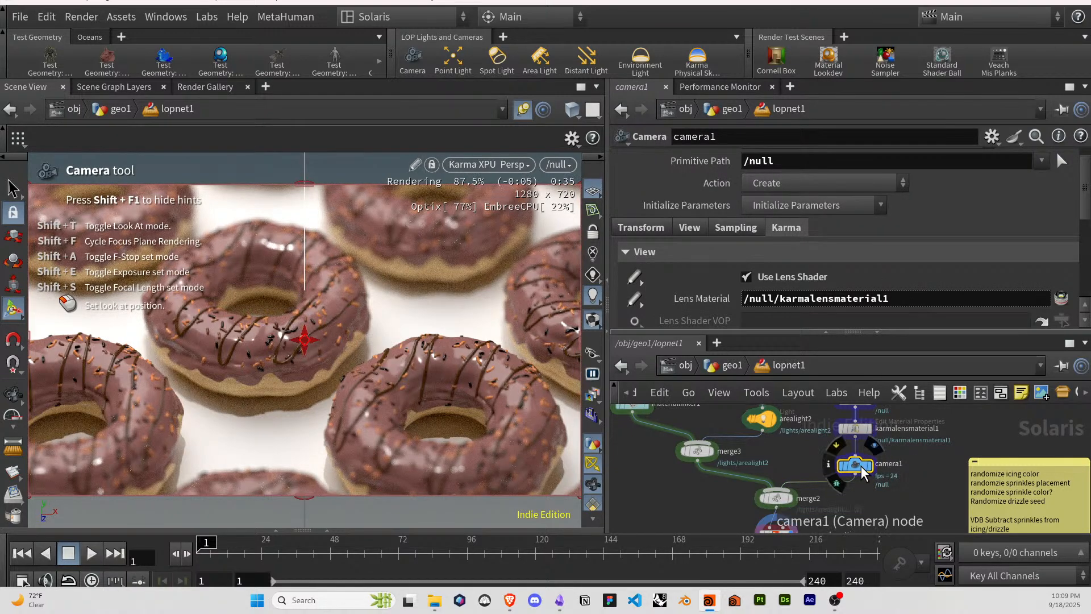
pyautogui.click(855, 428)
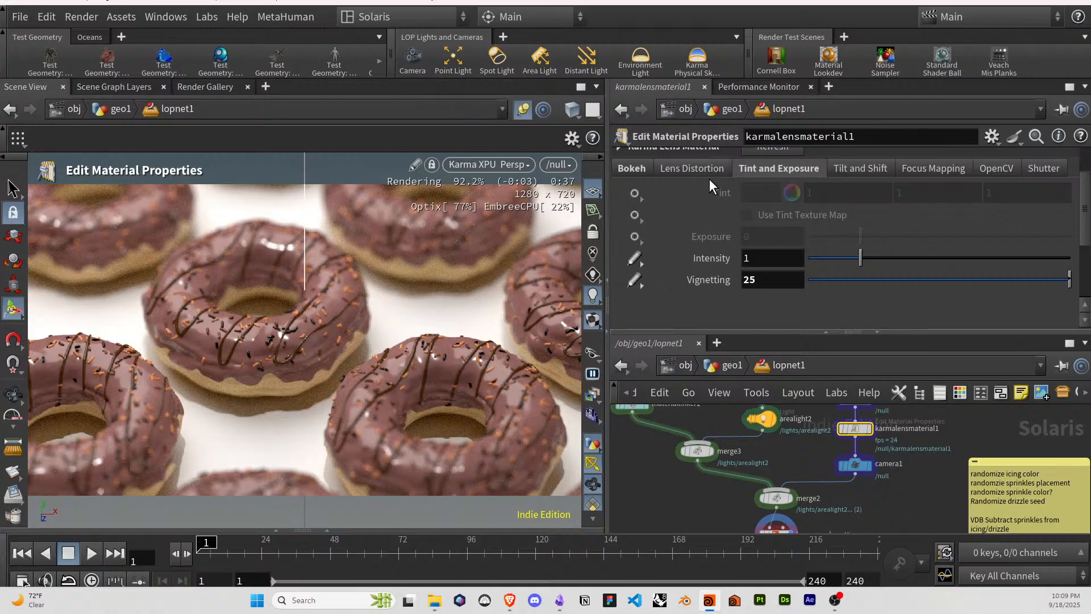
pyautogui.scroll(3, 709, 179)
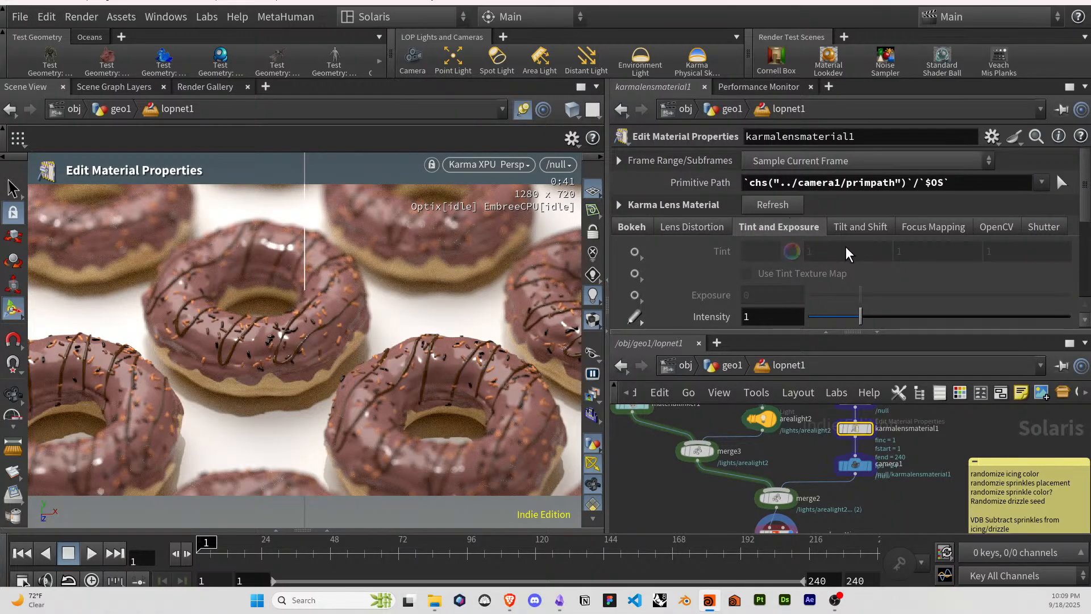
# Disable the Karma Tint on camera1 again.
pyautogui.click(855, 465)
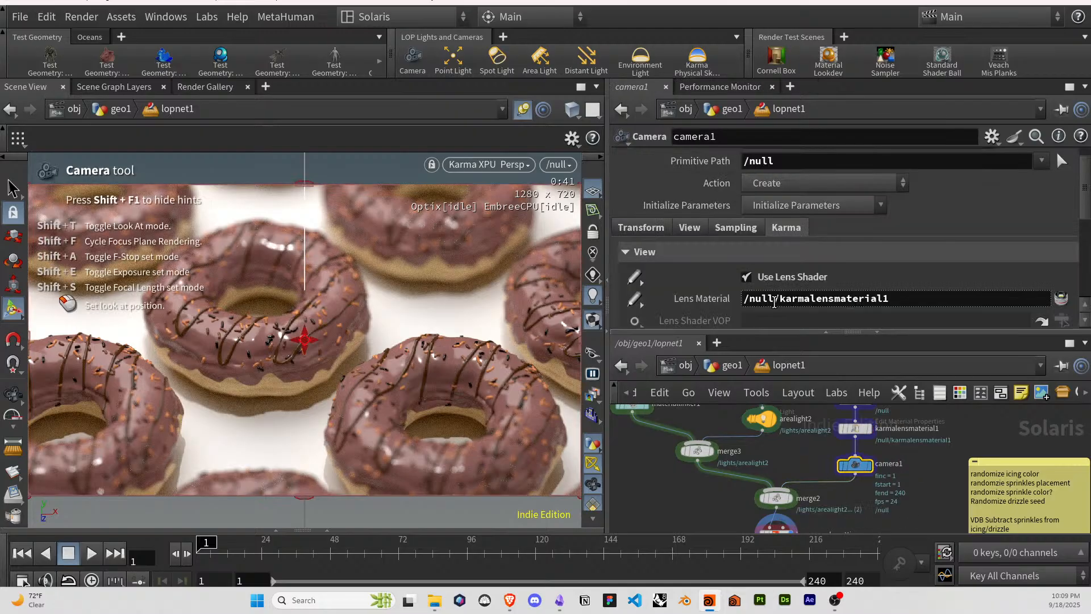
pyautogui.scroll(-3, 723, 257)
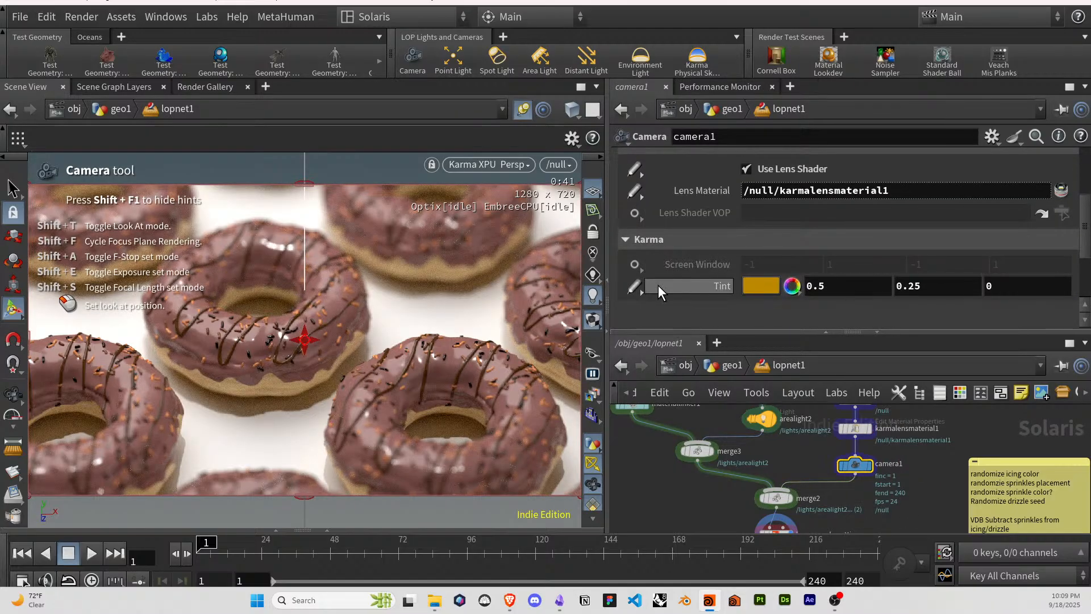
pyautogui.click(639, 285)
pyautogui.click(690, 415)
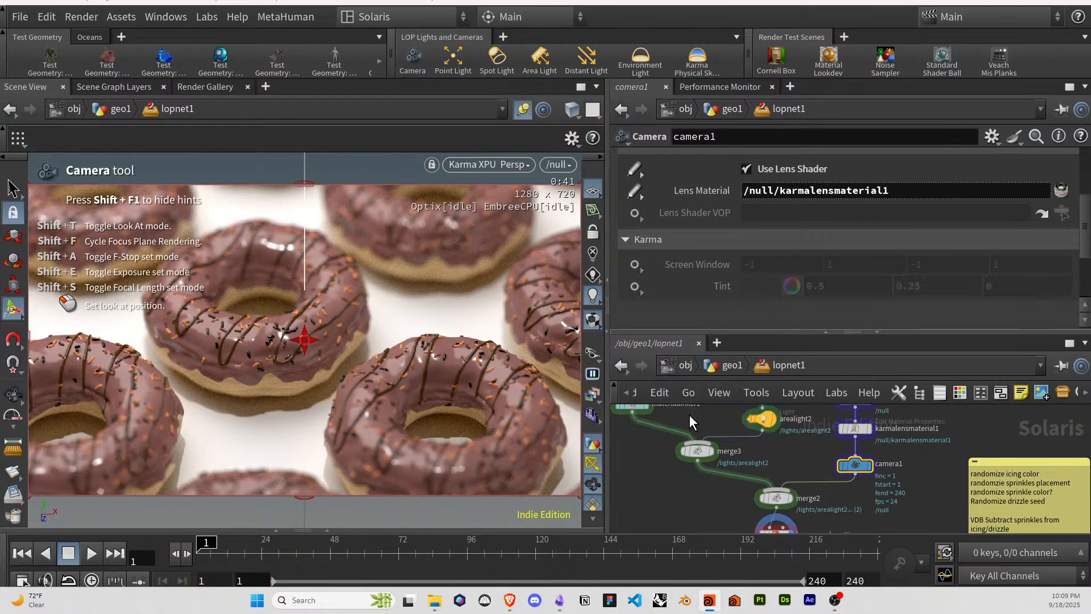
# Add the line "investigate lens material" below "Randomize drizzle seed" in the sticky note.
pyautogui.scroll(3, 673, 278)
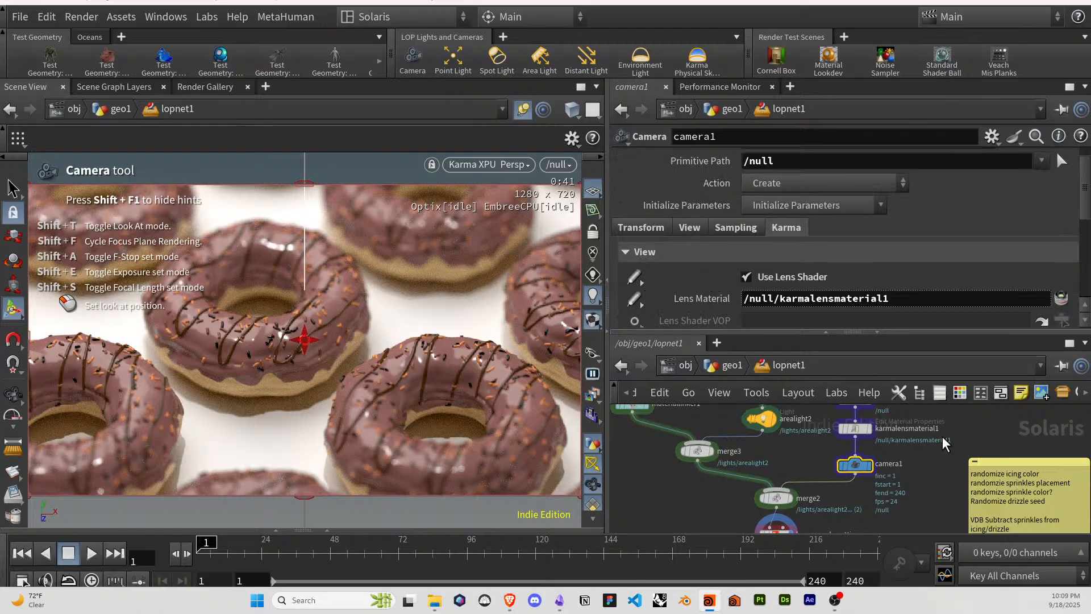
pyautogui.moveTo(951, 433); pyautogui.dragTo(891, 391, button='middle')
pyautogui.moveTo(952, 459); pyautogui.dragTo(928, 437, button='middle')
pyautogui.doubleClick(926, 454)
pyautogui.click(973, 441)
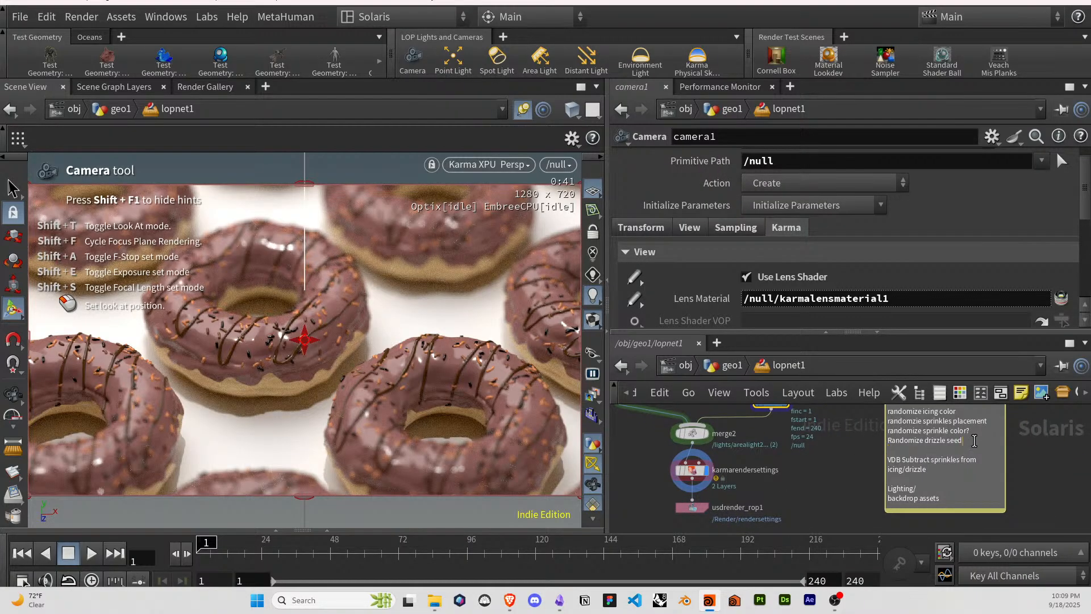
pyautogui.press('Return')
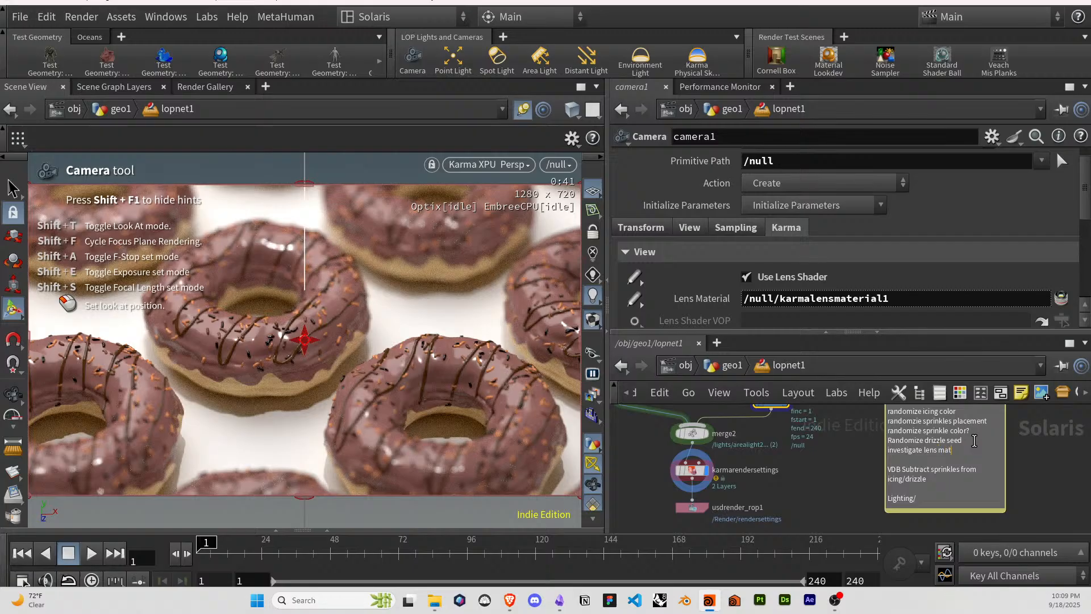
pyautogui.hotkey('ctrl', 'Return')
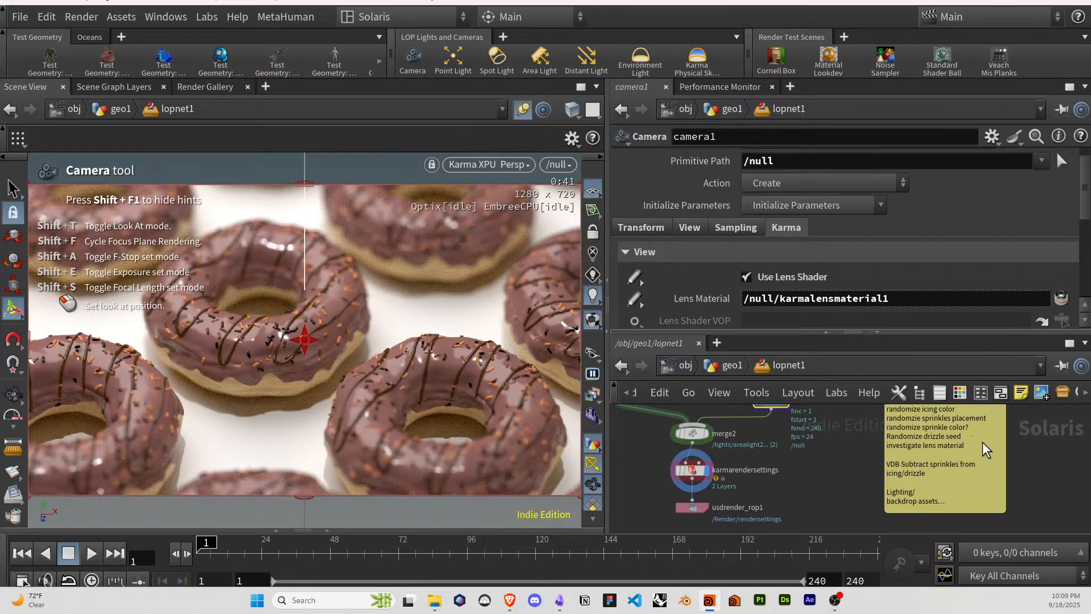
# Look through karmarendersettings for the limits, sampling, camera effects, geometry and shading, image output and deep output options.
pyautogui.click(692, 469)
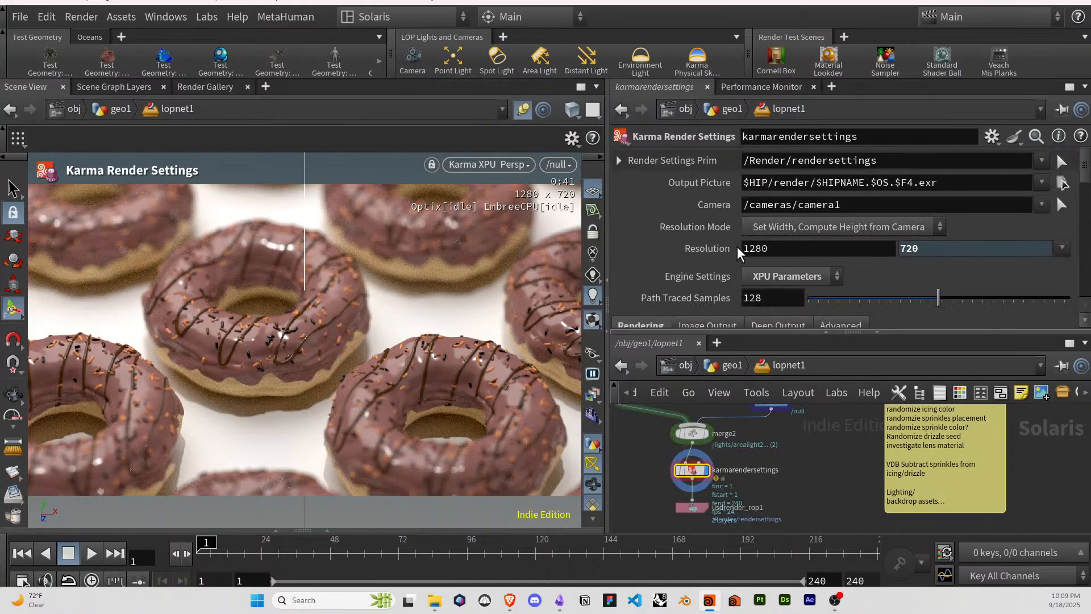
pyautogui.scroll(-3, 738, 246)
pyautogui.click(744, 244)
pyautogui.scroll(-2, 735, 244)
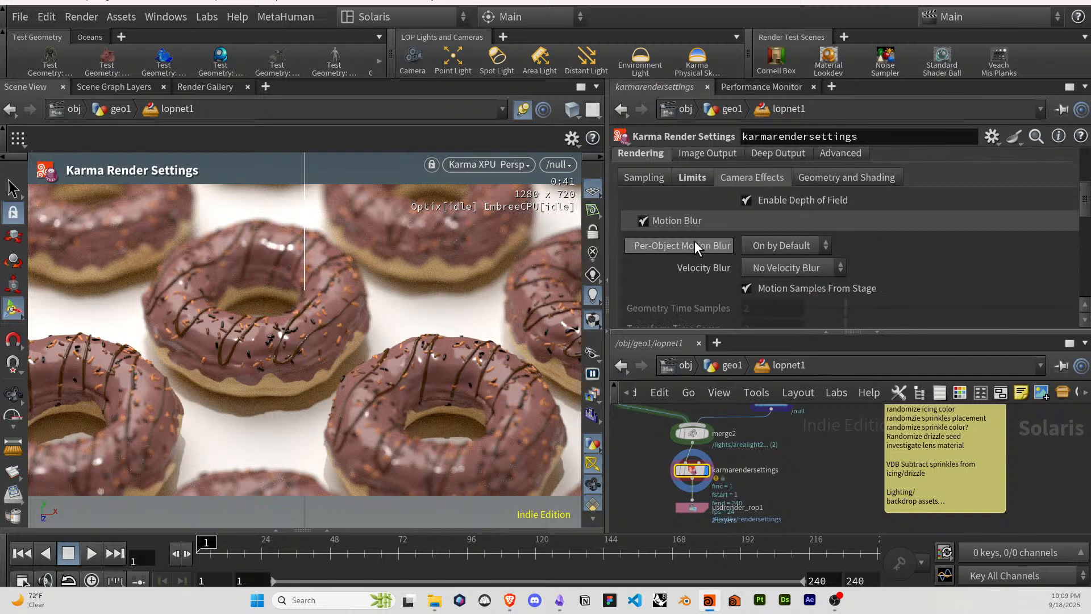
pyautogui.click(677, 178)
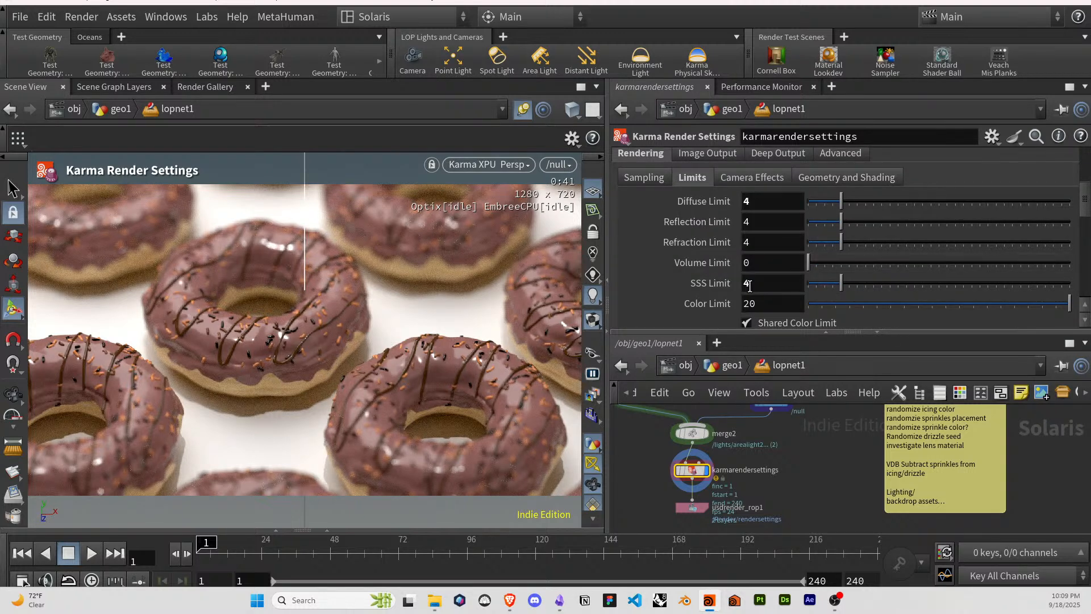
pyautogui.scroll(-3, 695, 262)
pyautogui.scroll(5, 697, 262)
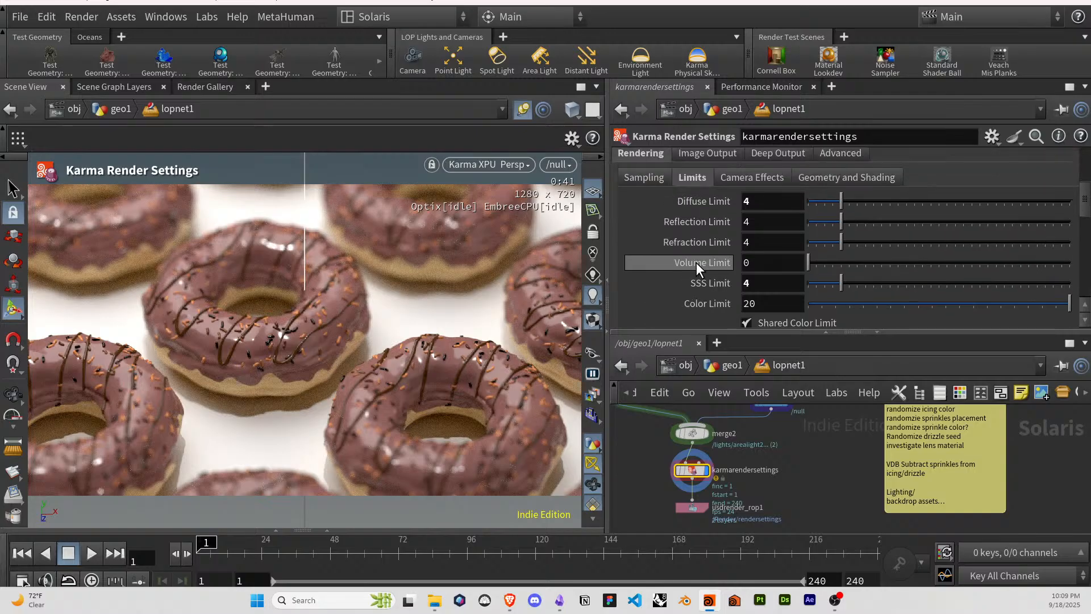
pyautogui.click(659, 242)
pyautogui.scroll(-1, 681, 244)
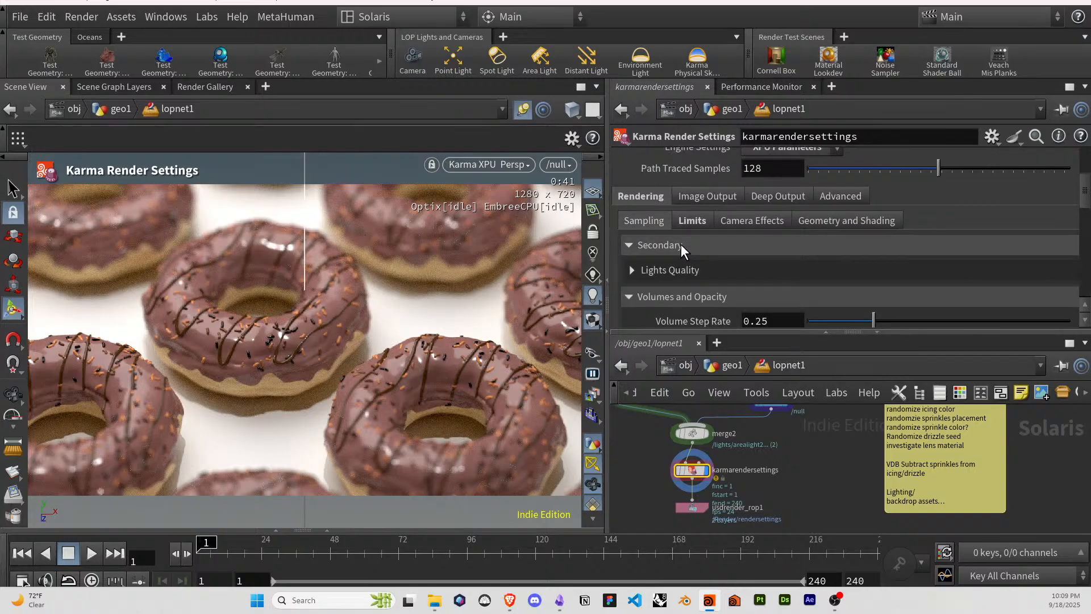
pyautogui.click(697, 195)
pyautogui.click(776, 196)
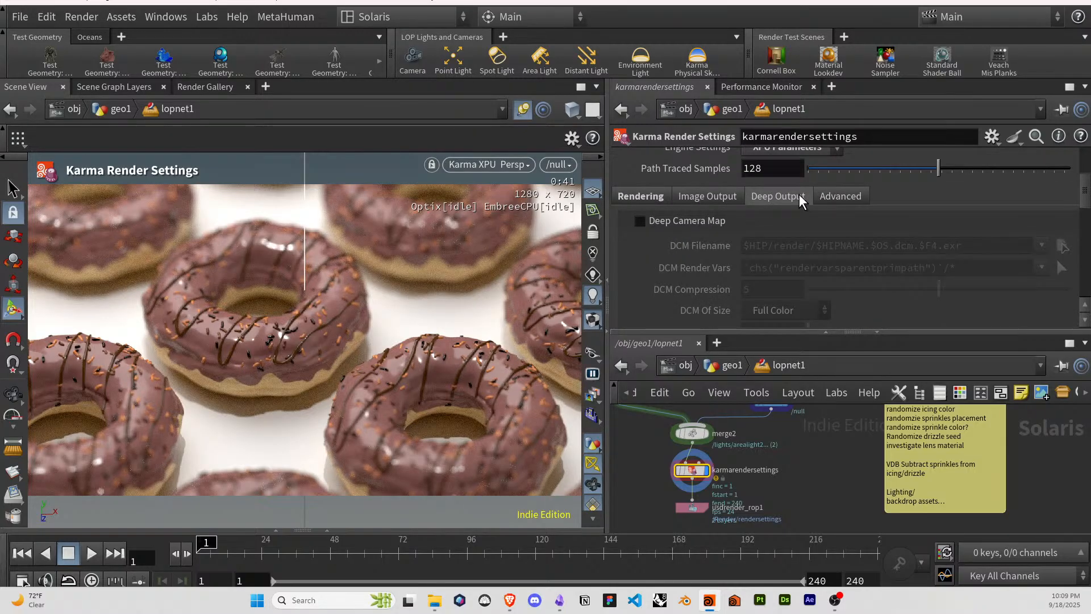
pyautogui.click(808, 195)
pyautogui.click(720, 198)
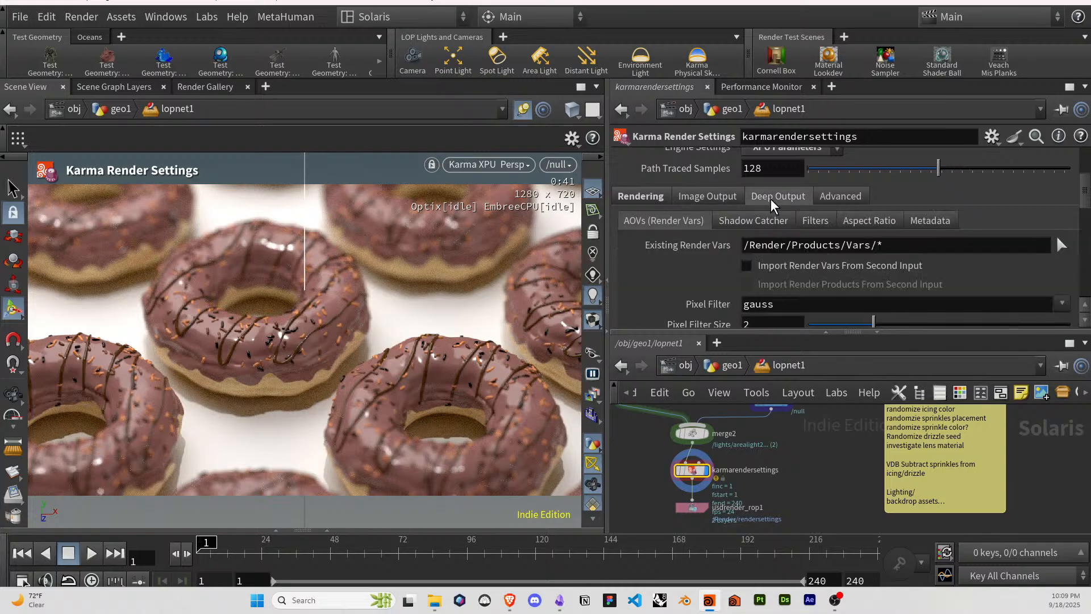
pyautogui.click(663, 197)
pyautogui.click(752, 220)
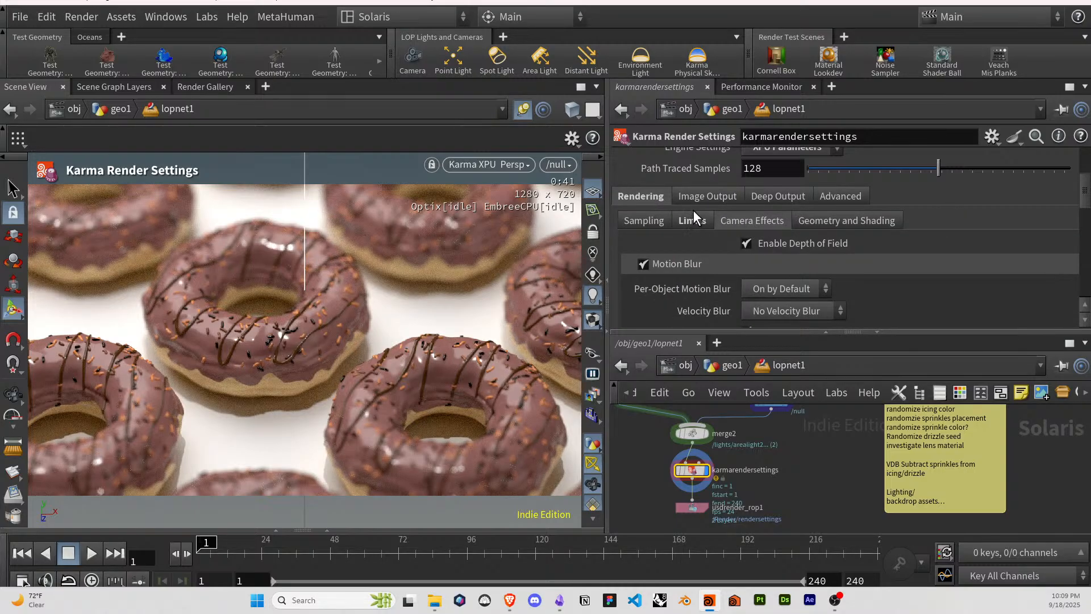
pyautogui.click(692, 220)
pyautogui.scroll(-1, 724, 222)
pyautogui.click(811, 178)
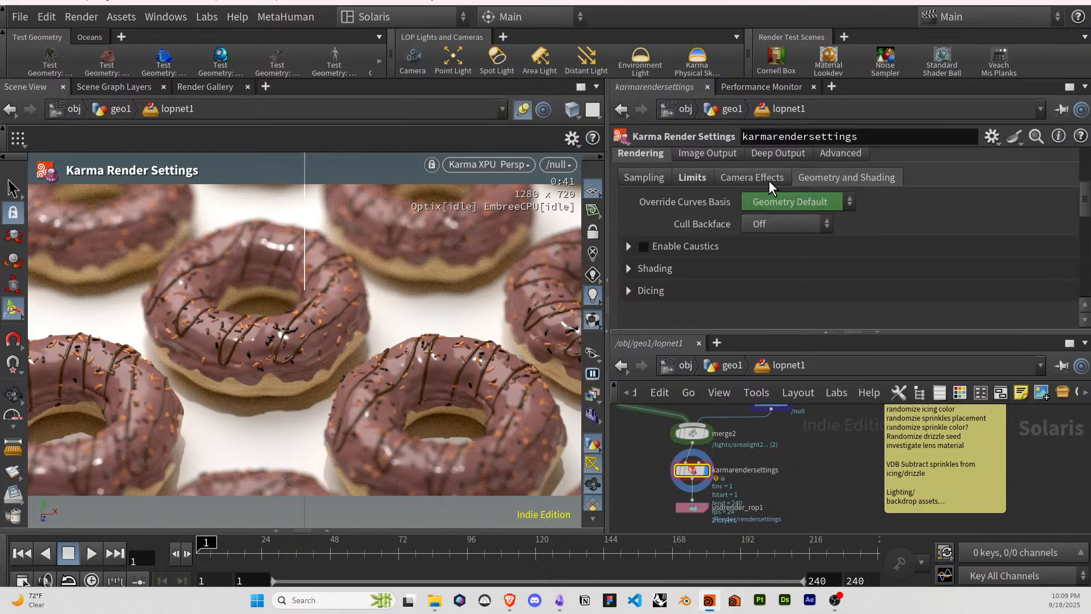
pyautogui.click(765, 159)
# Set the image filter Denoiser in karmarendersettings to NVIDIA OptiX Denoiser.
pyautogui.click(718, 156)
pyautogui.click(748, 177)
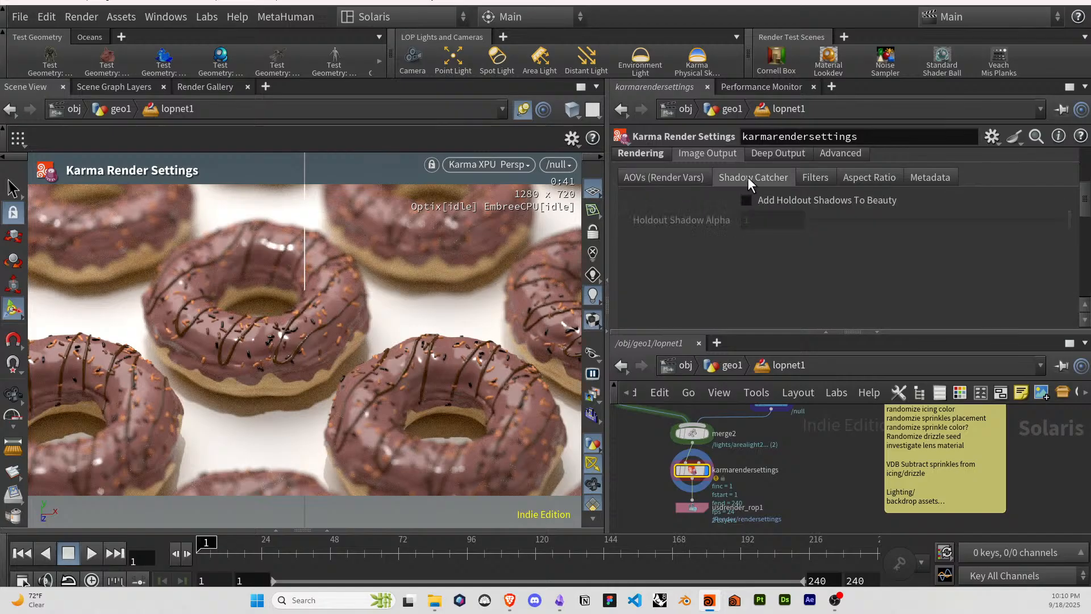
pyautogui.click(803, 182)
pyautogui.click(773, 229)
pyautogui.click(793, 267)
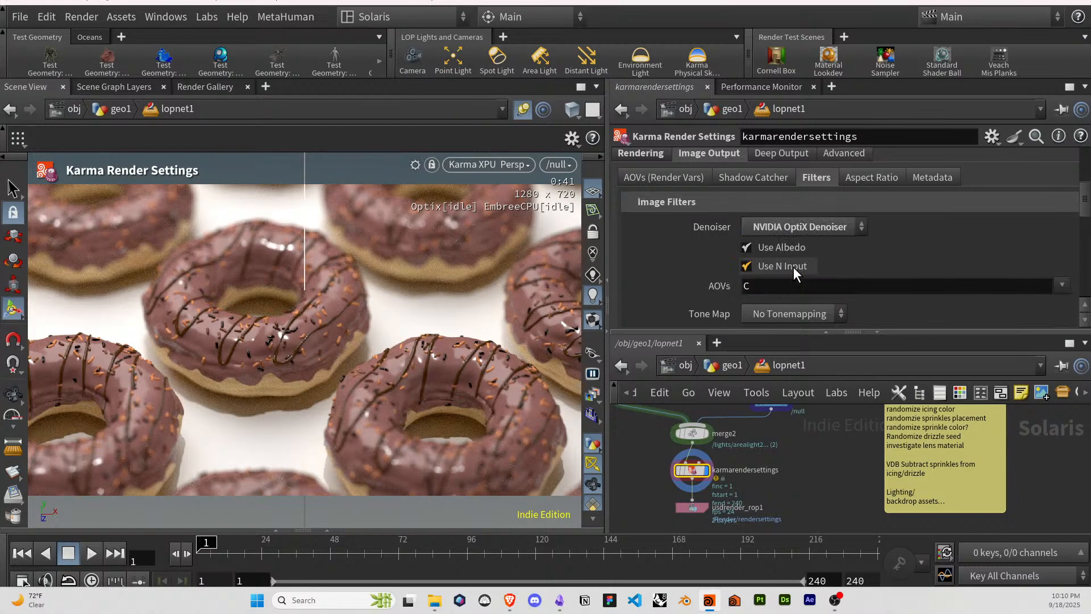
# Show the render snapshot strip and take a snapshot of the current donut render.
pyautogui.click(14, 516)
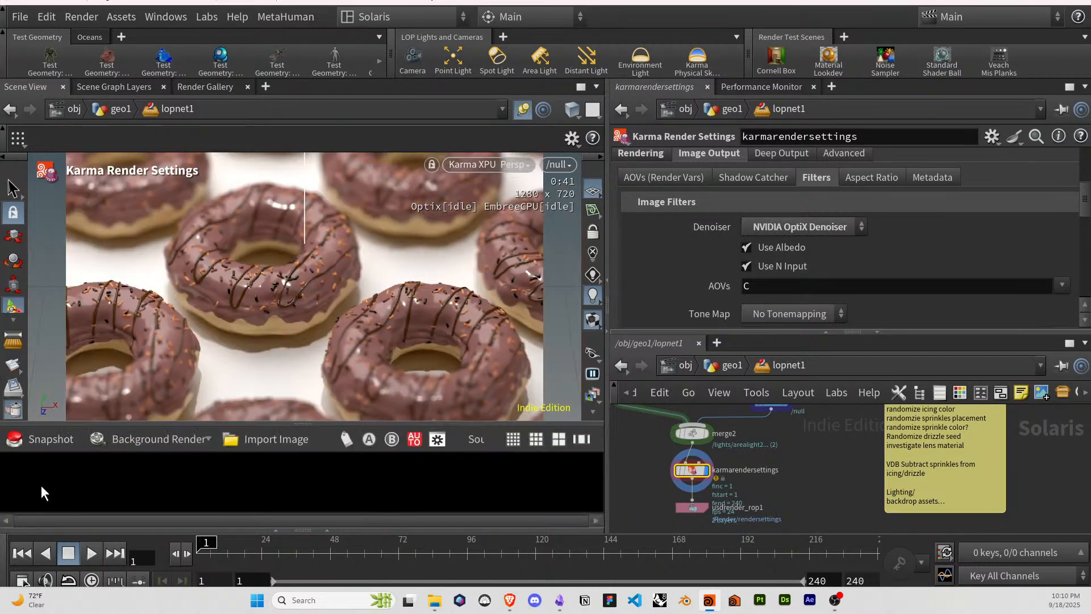
pyautogui.click(51, 440)
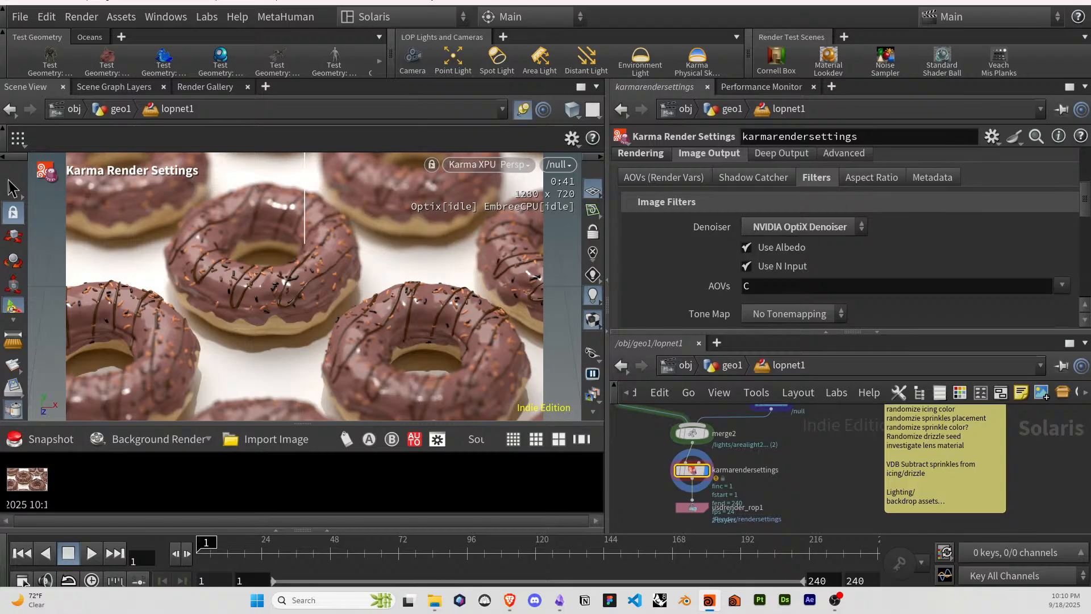